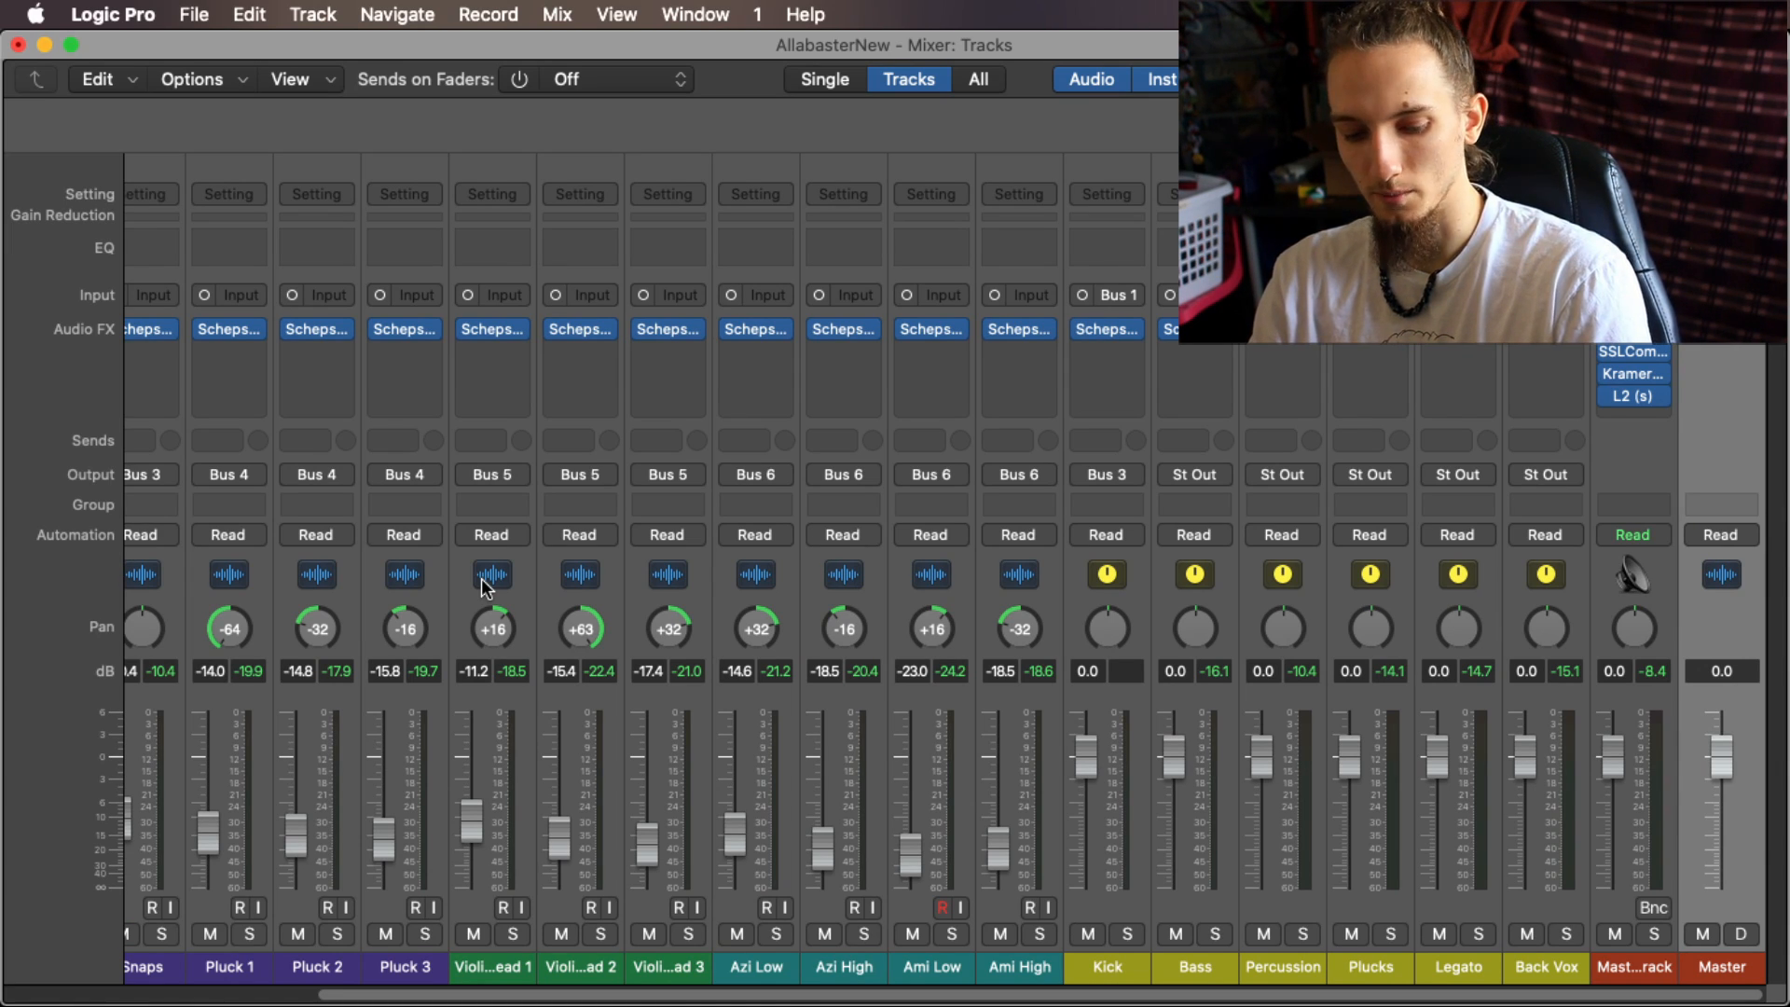
Step: Close the mixer window and select the Kick Sub track in the arrangement
scroll(482, 578, "left", 5)
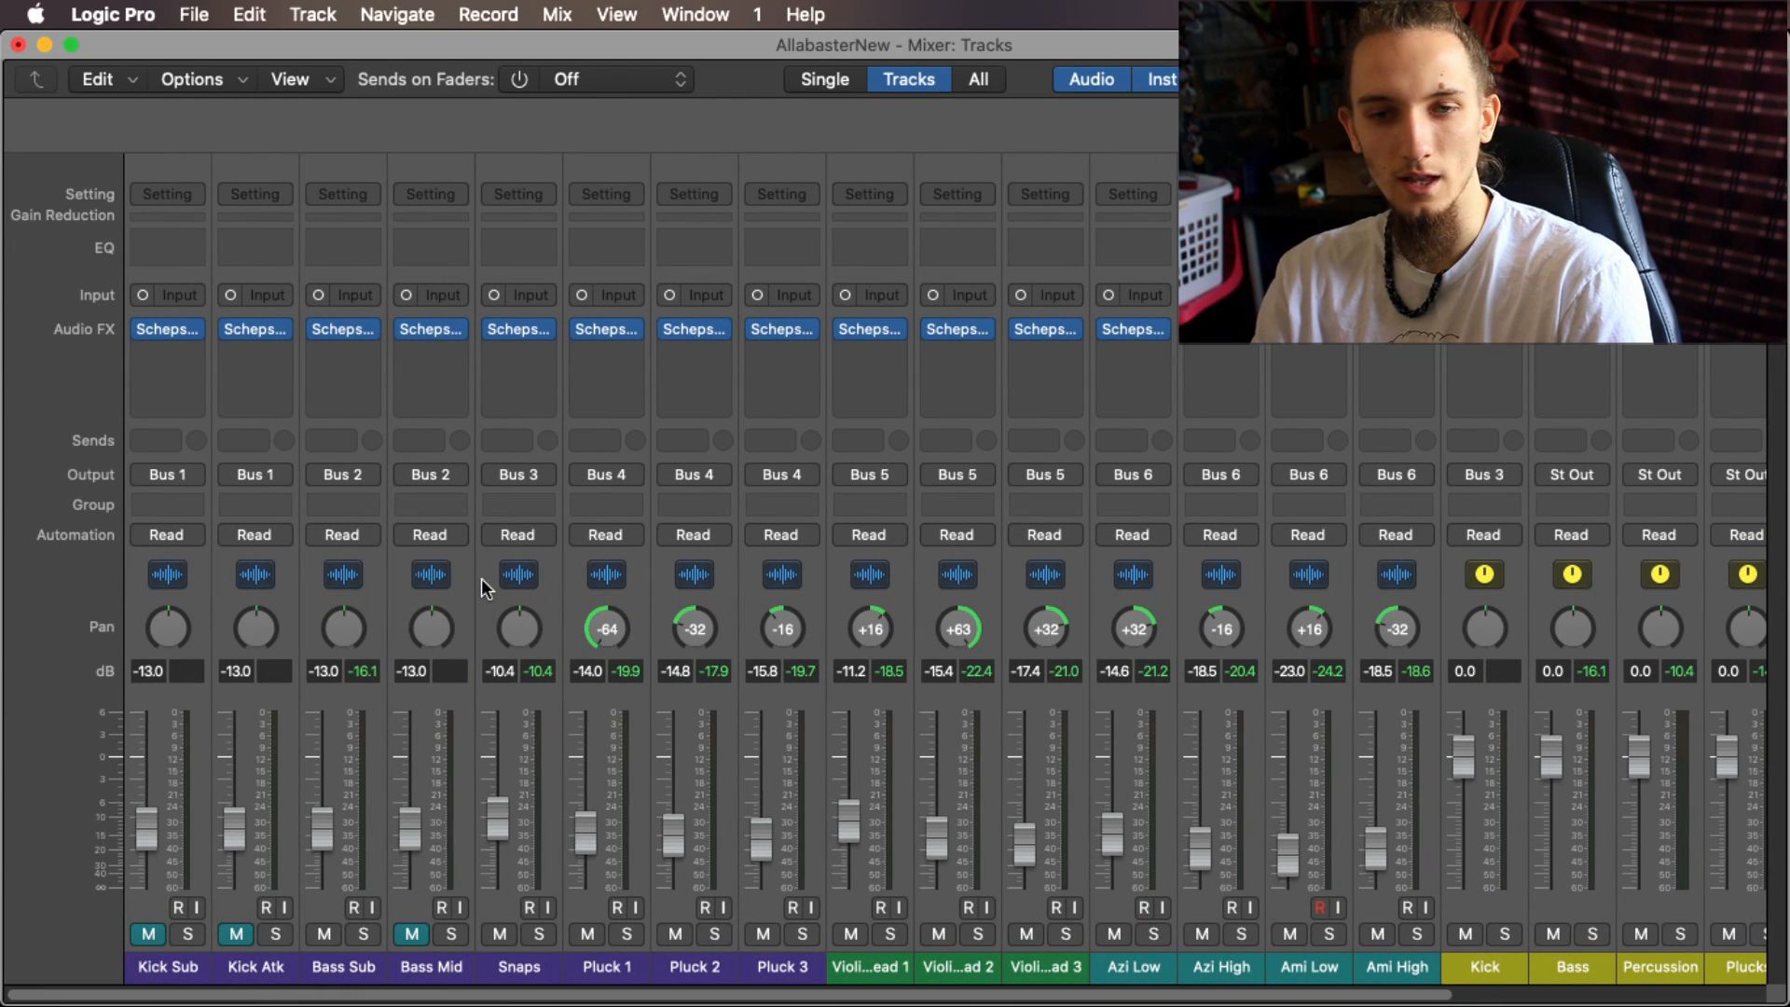
left_click(18, 45)
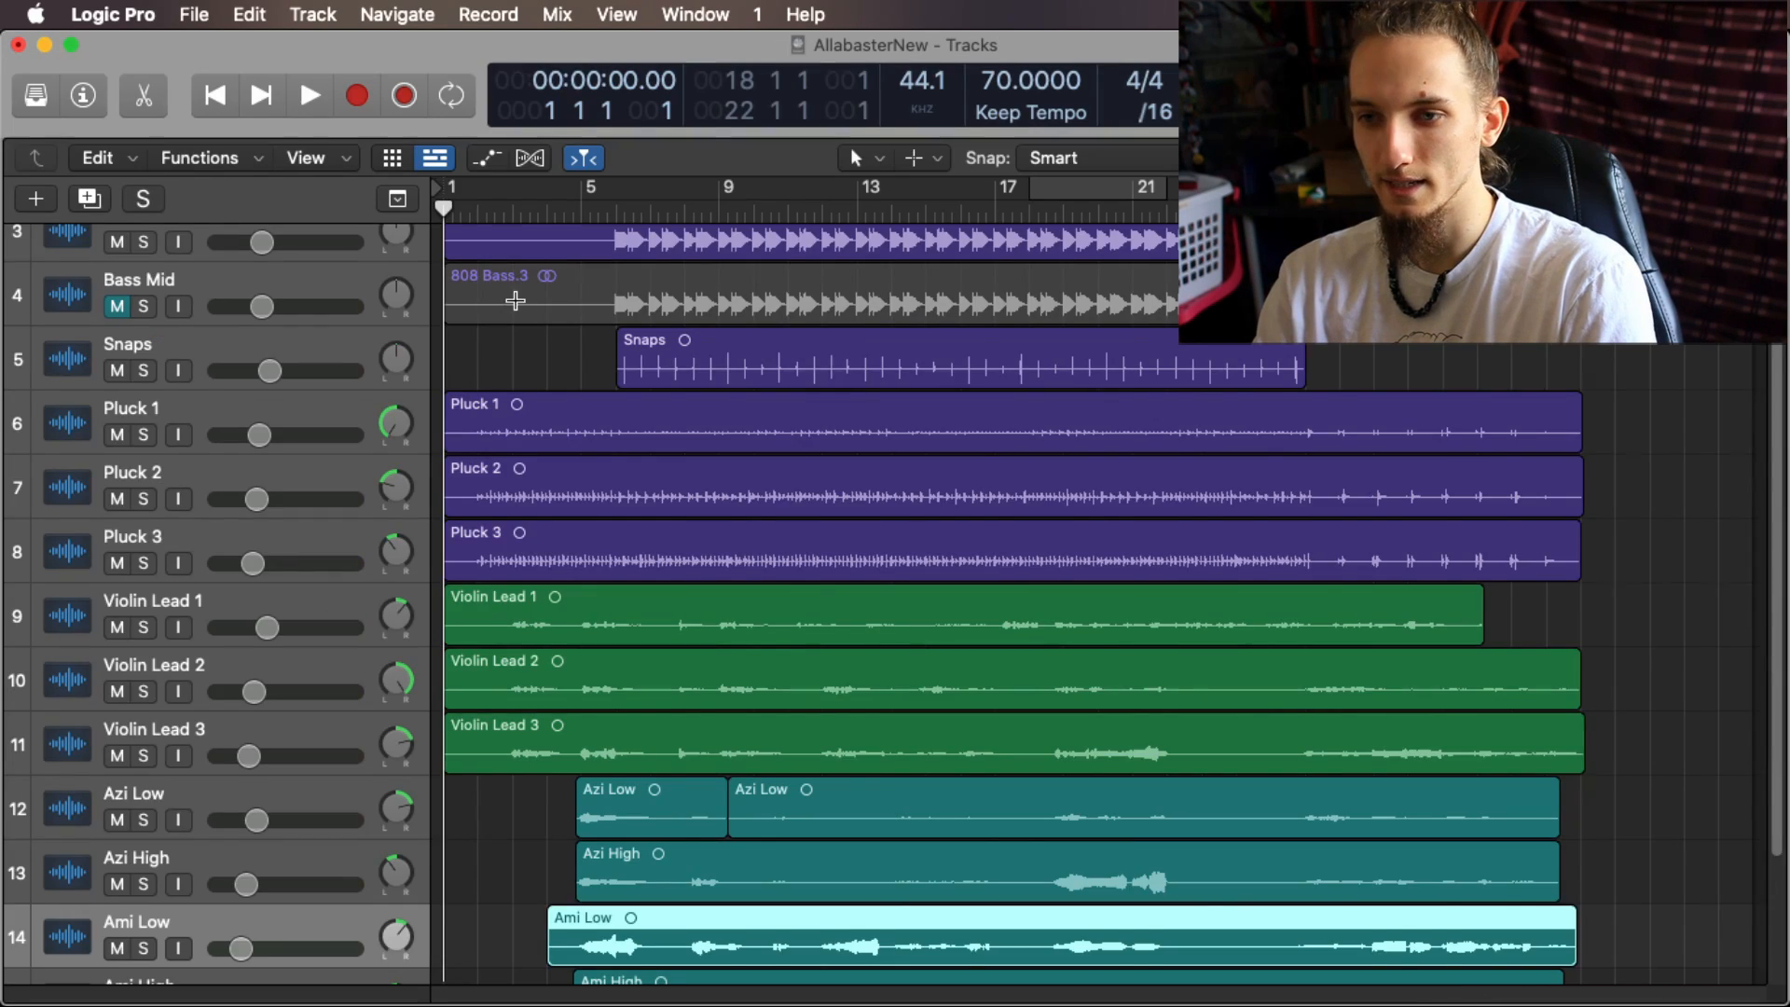
scroll(511, 298, "up", 5)
left_click(207, 254)
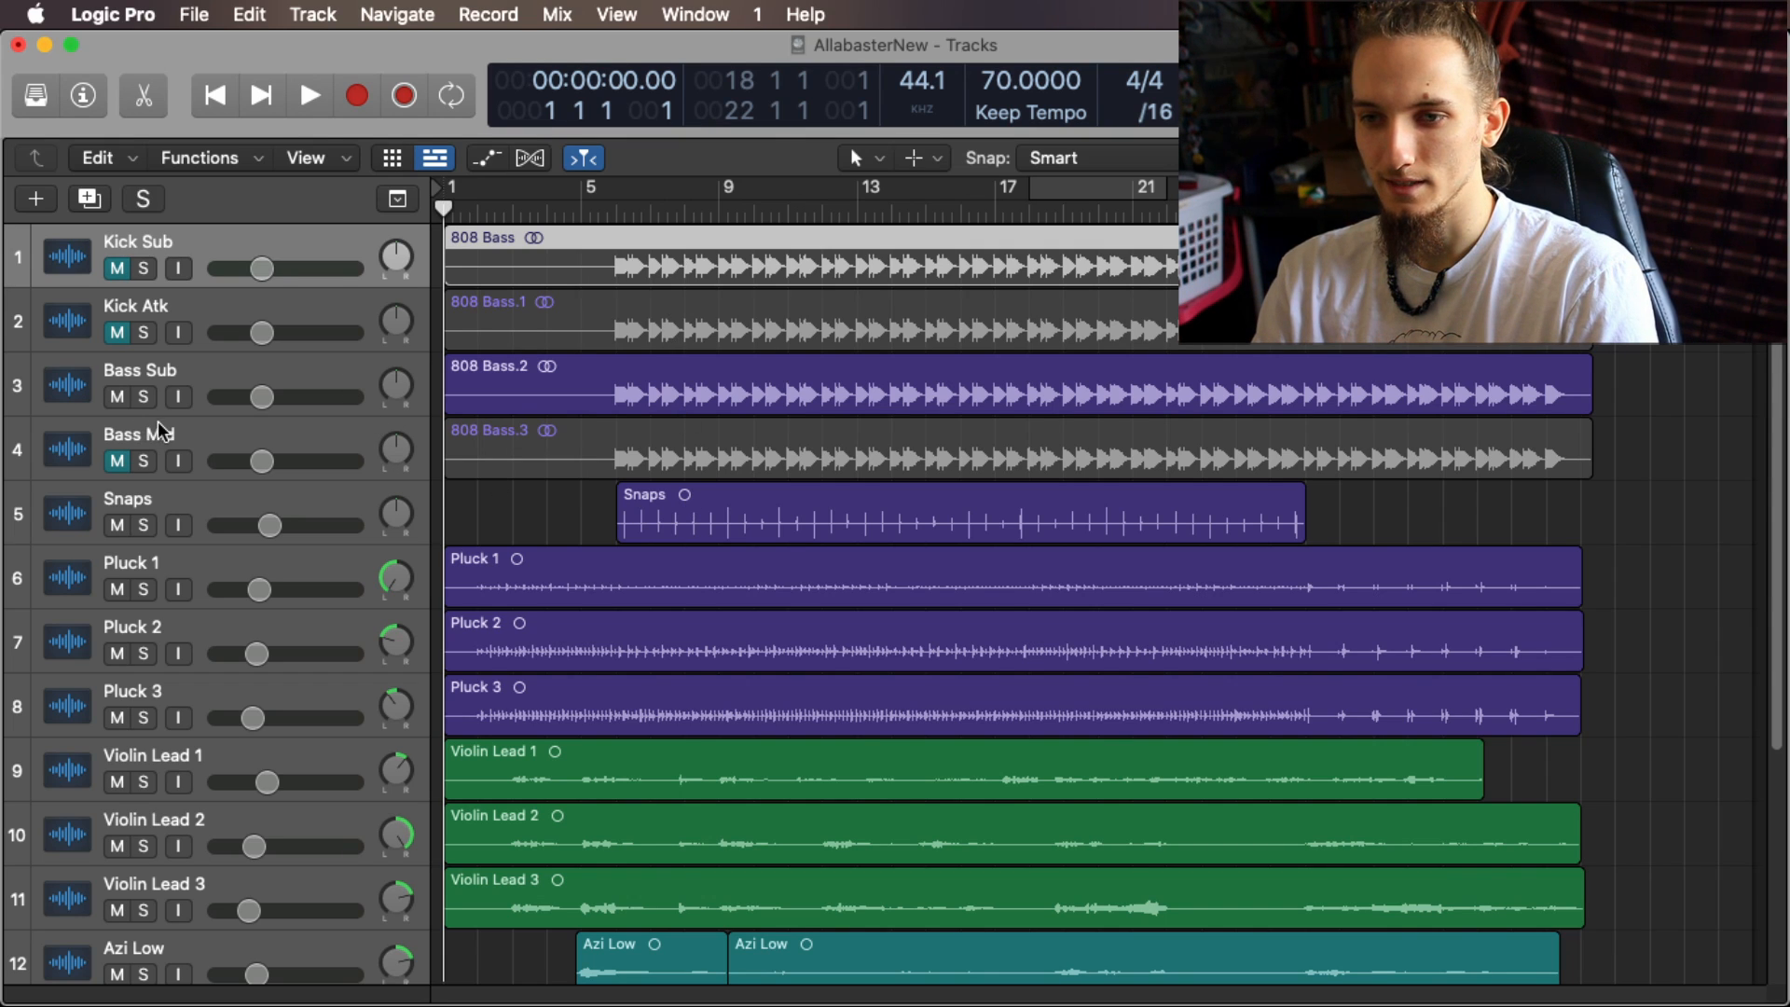
Step: Examine the duplicated 808 Bass regions on the kick and bass tracks, up close and over the full arrangement
key("super+Right")
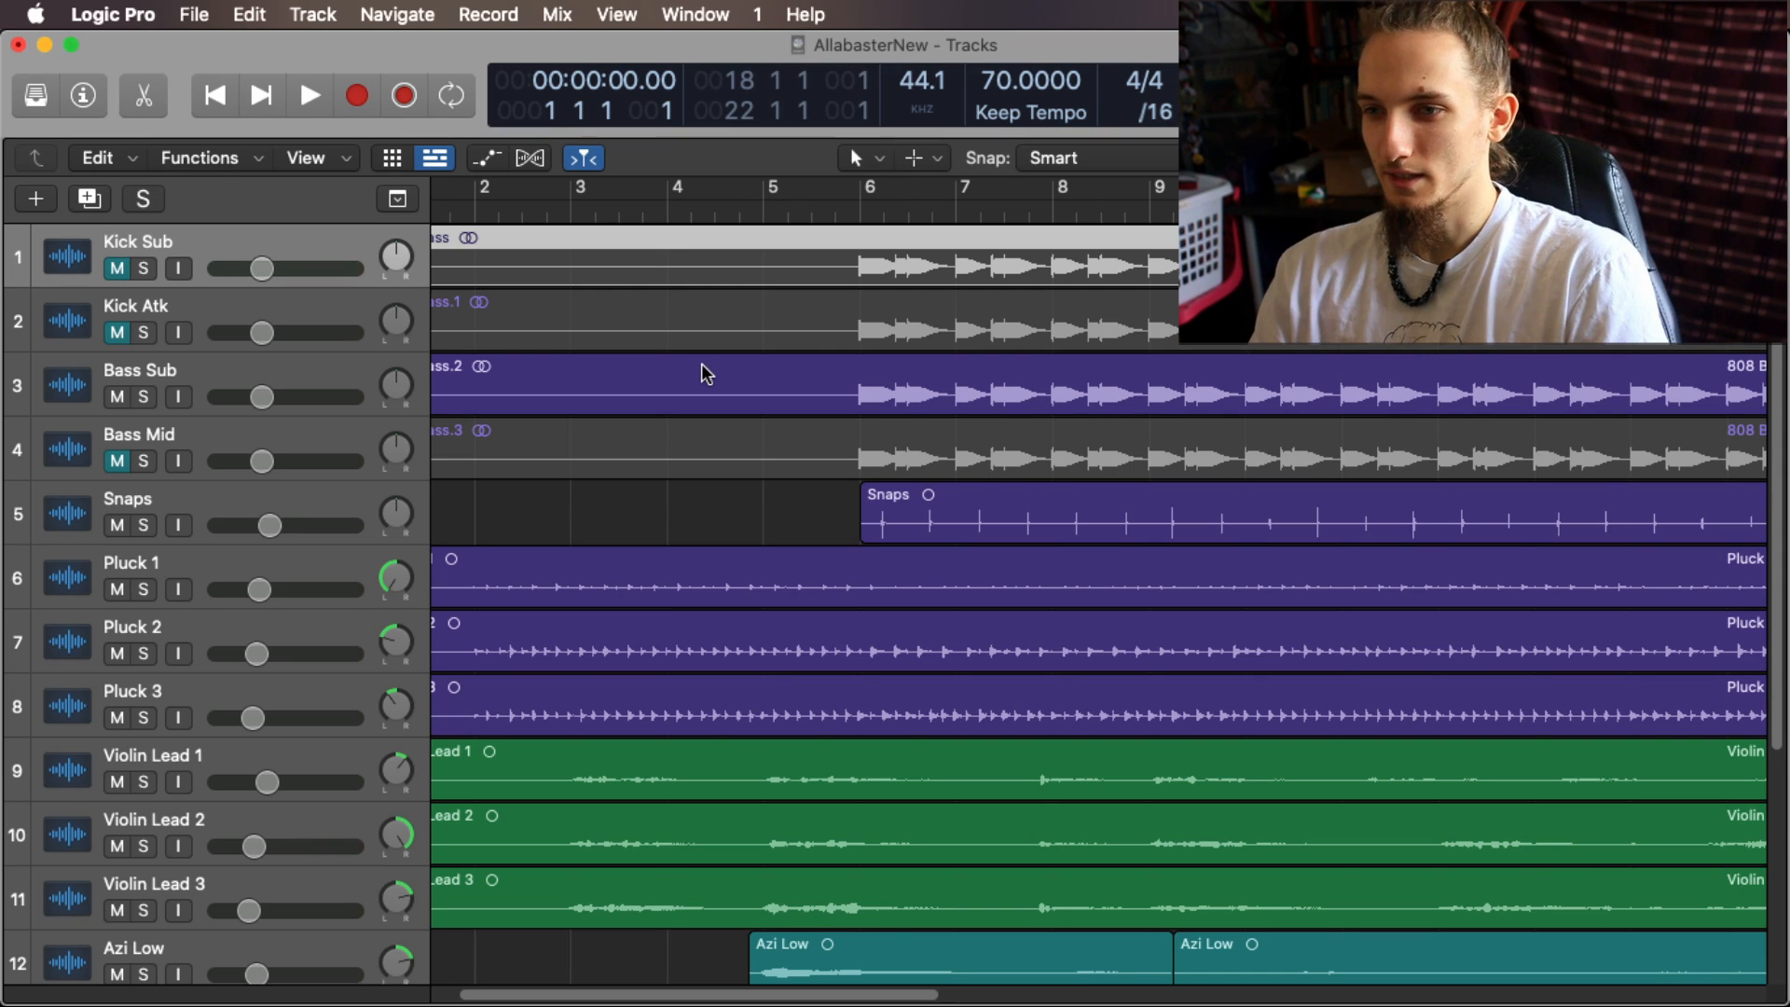
scroll(838, 347, "down", 5)
scroll(838, 347, "up", 5)
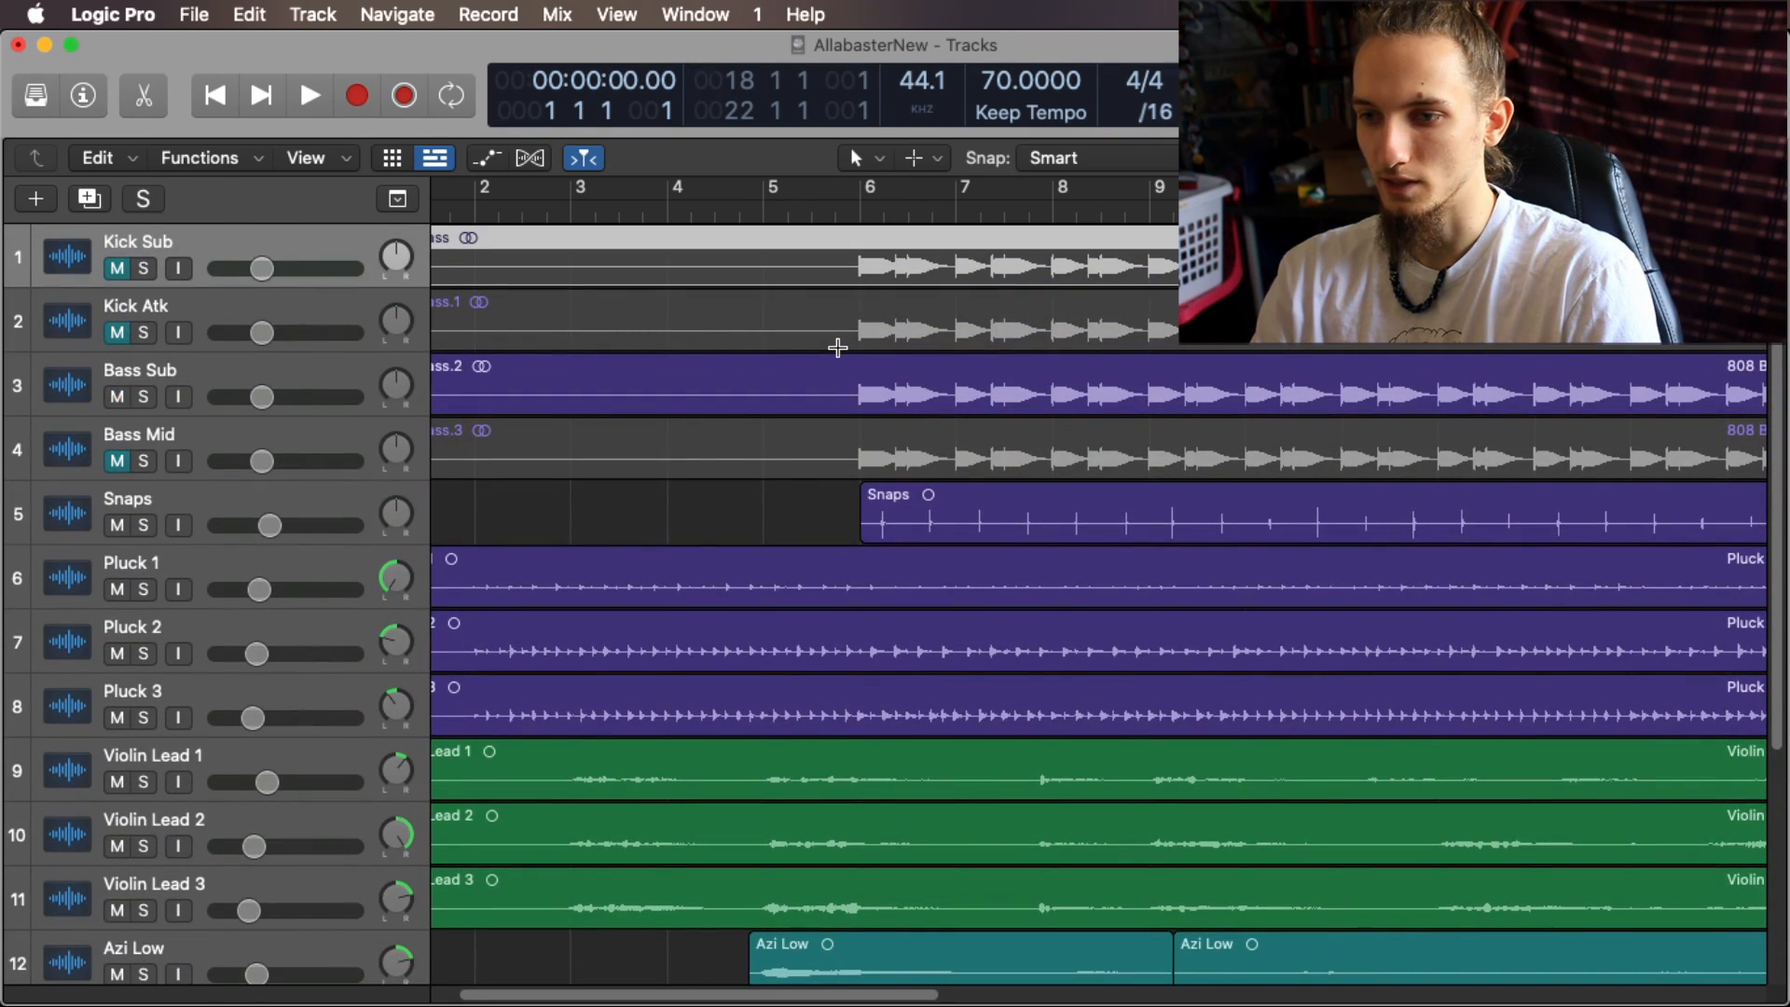
key("super+Left")
key("super+Left")
key("super+Left")
key("super+Left")
key("super+Left")
key("super+Left")
key("super+Left")
key("super+Left")
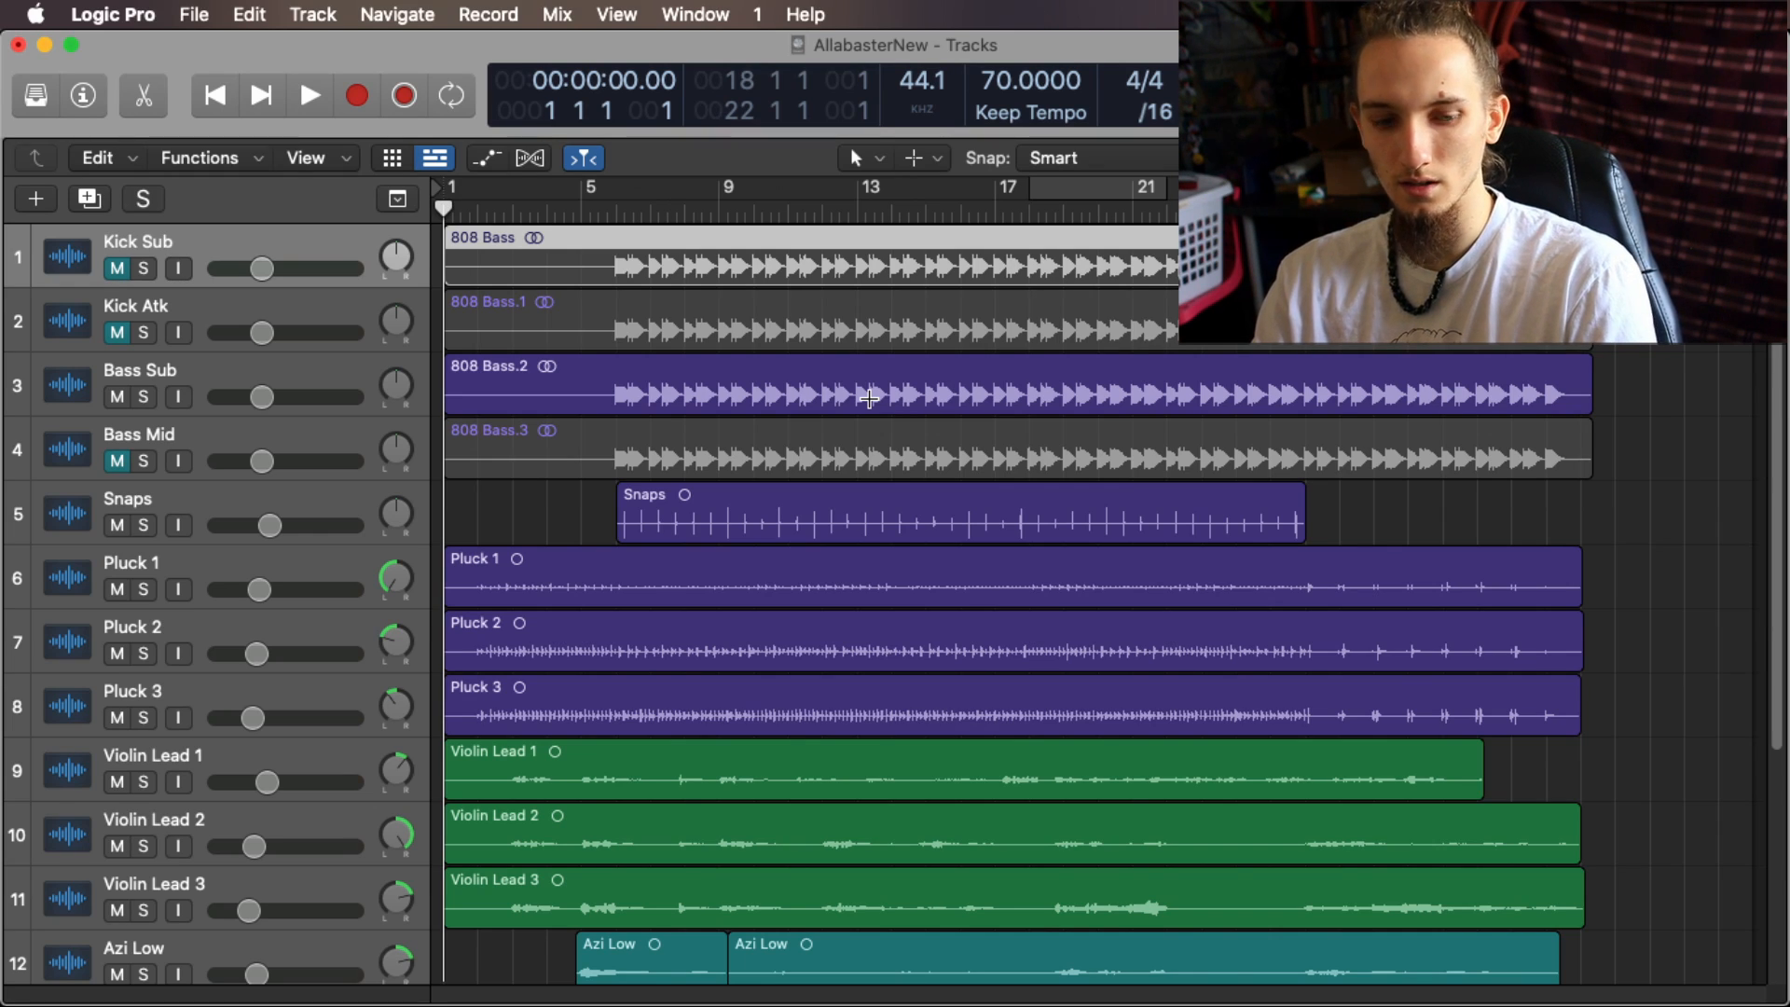
Step: Listen to the Bass Sub track in solo from bar 6
left_click(144, 397)
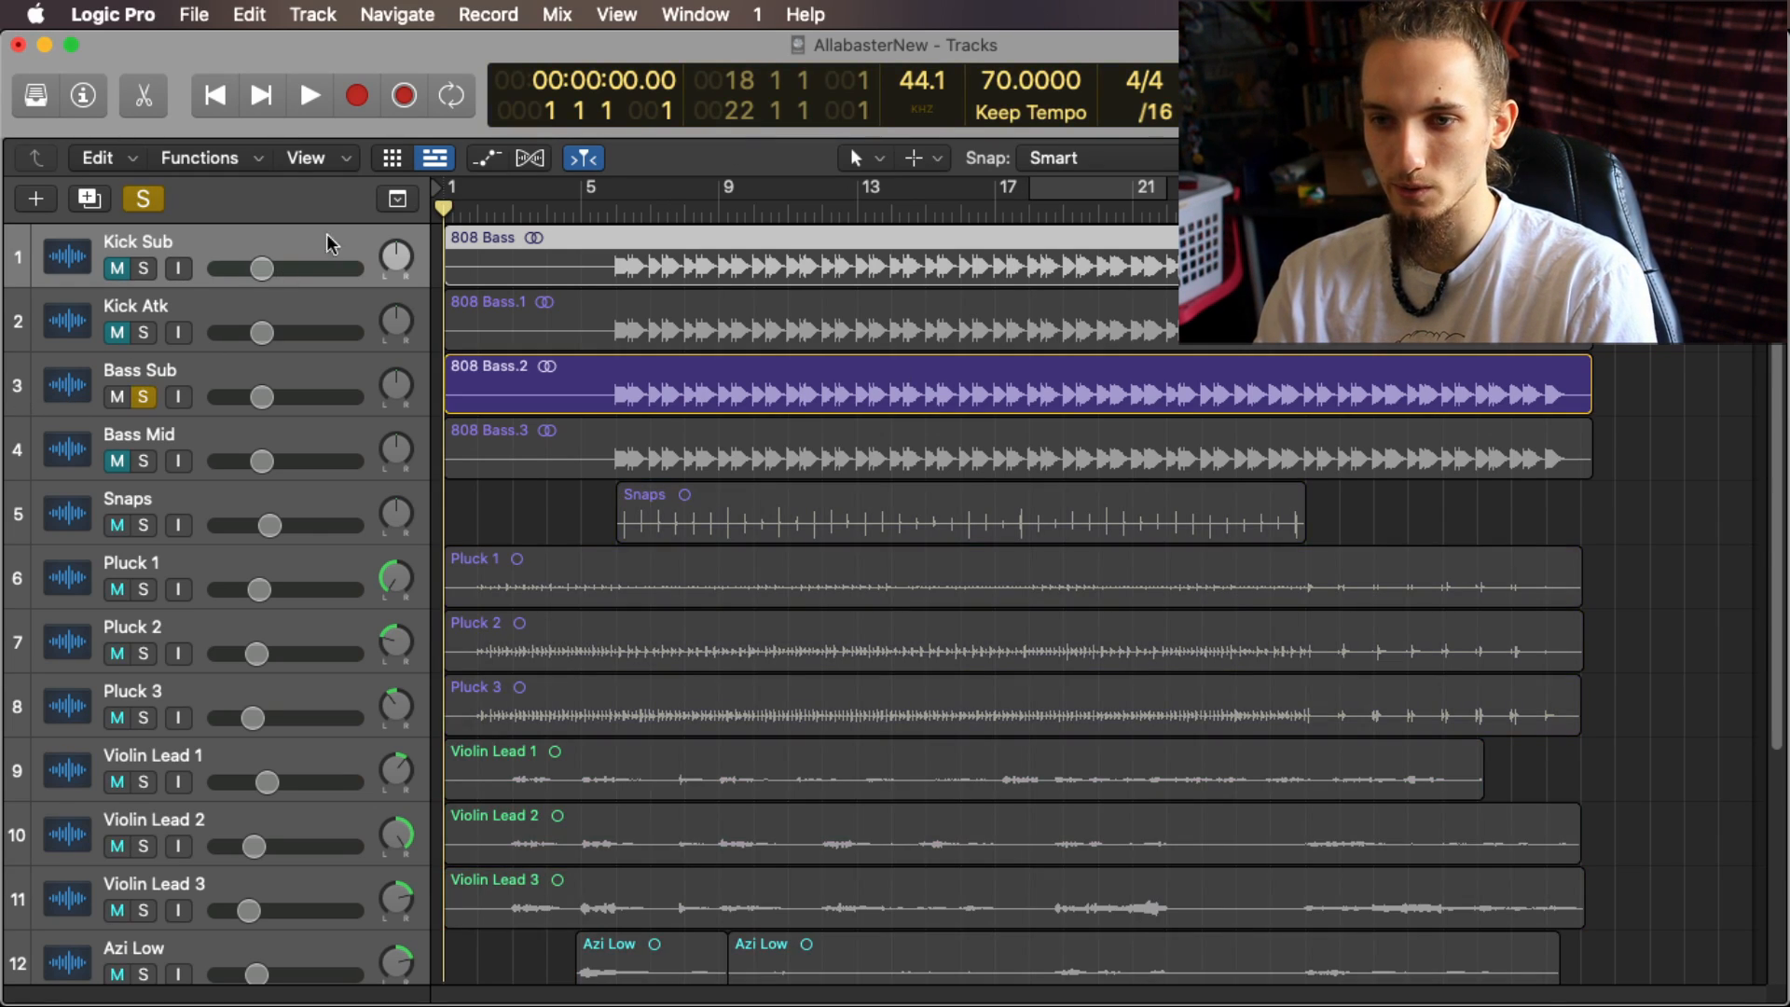
left_click(615, 207)
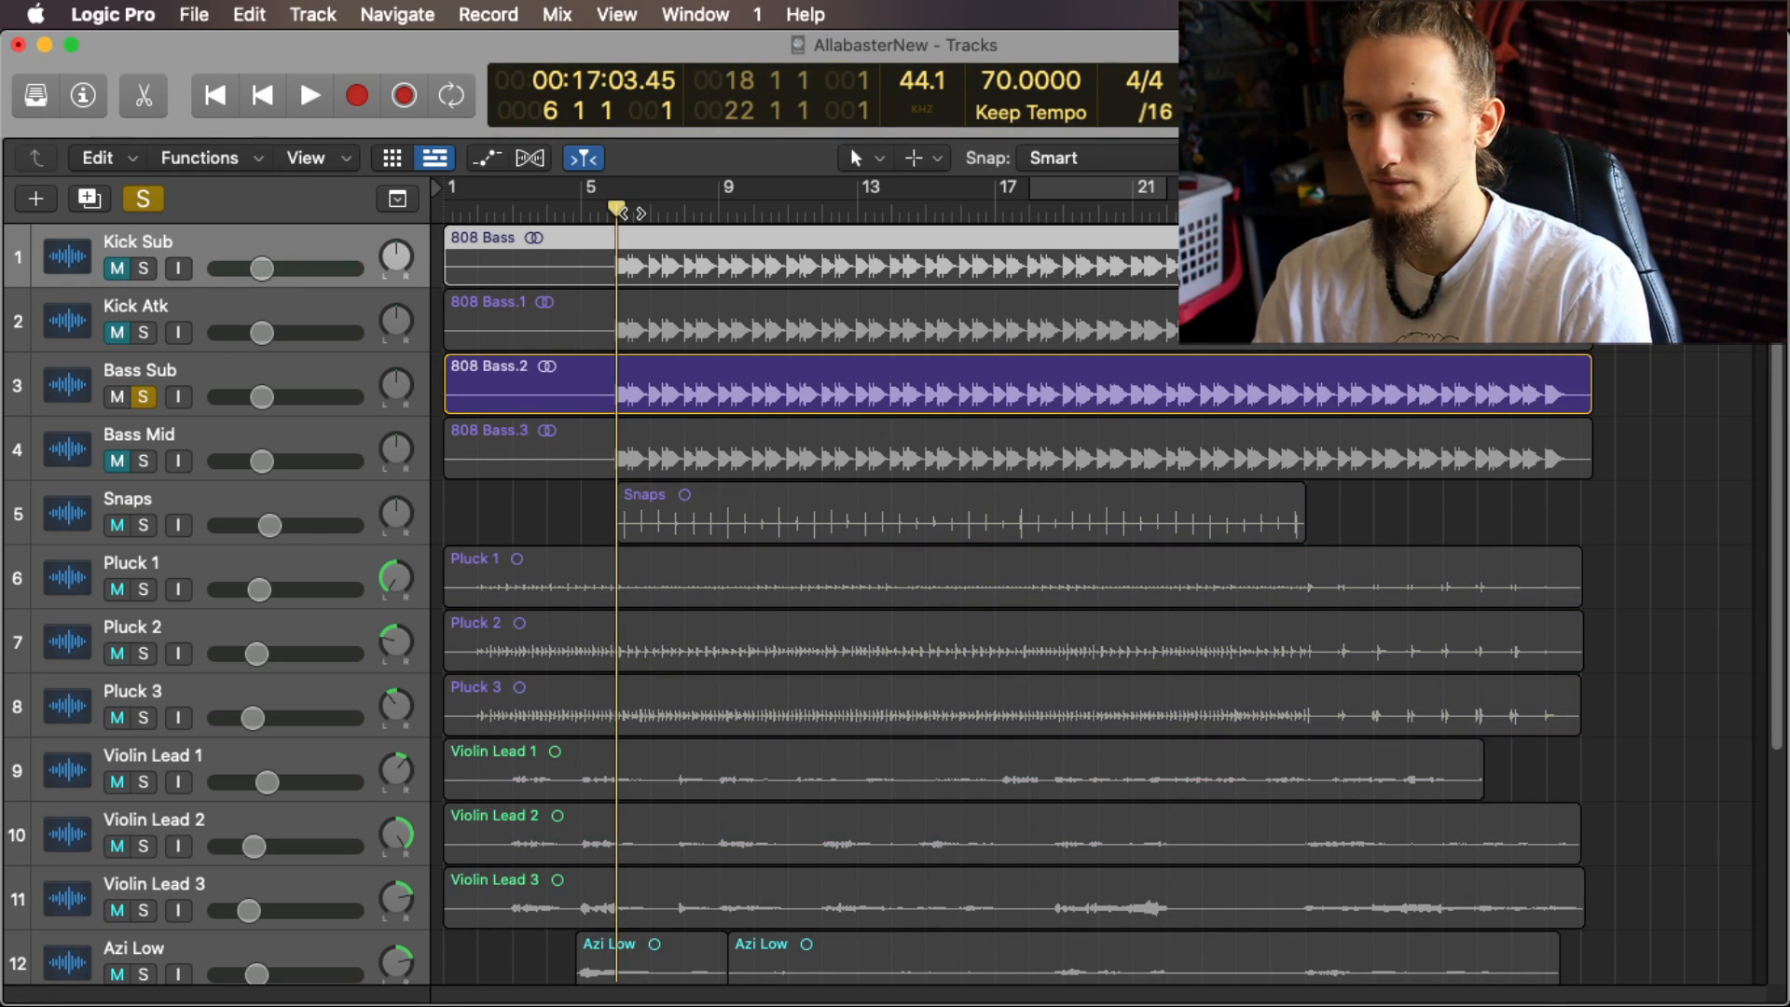
key("space")
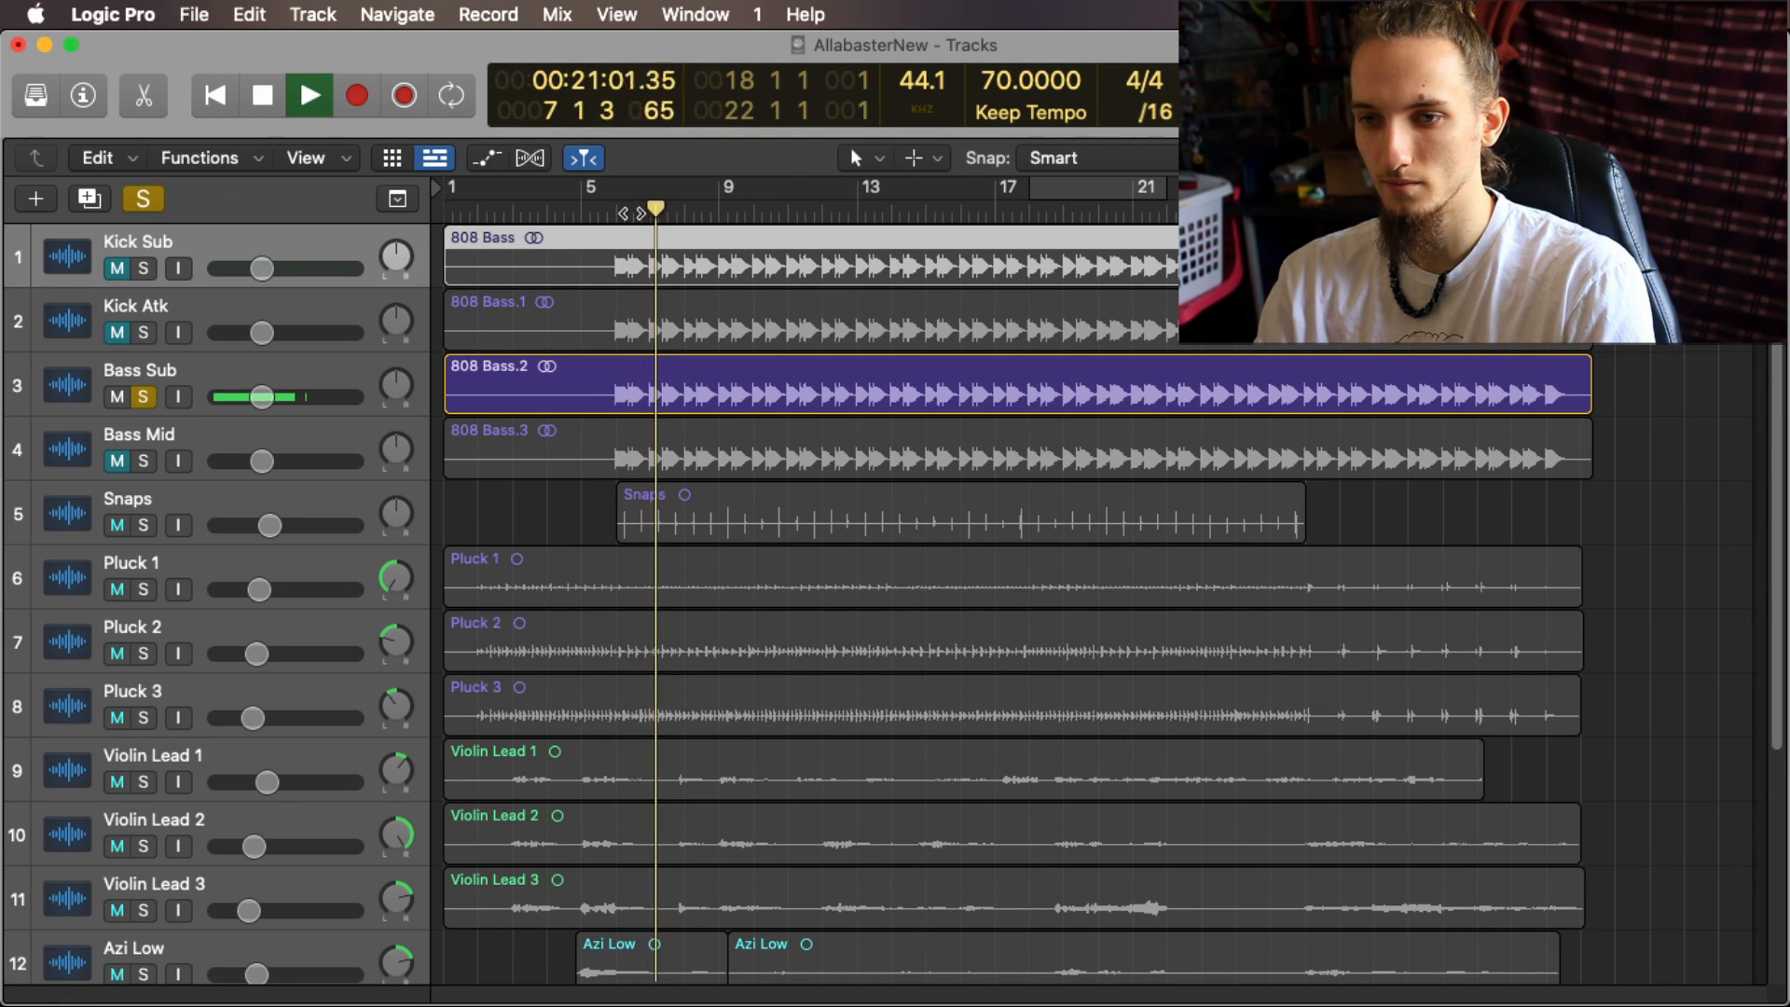
key("space")
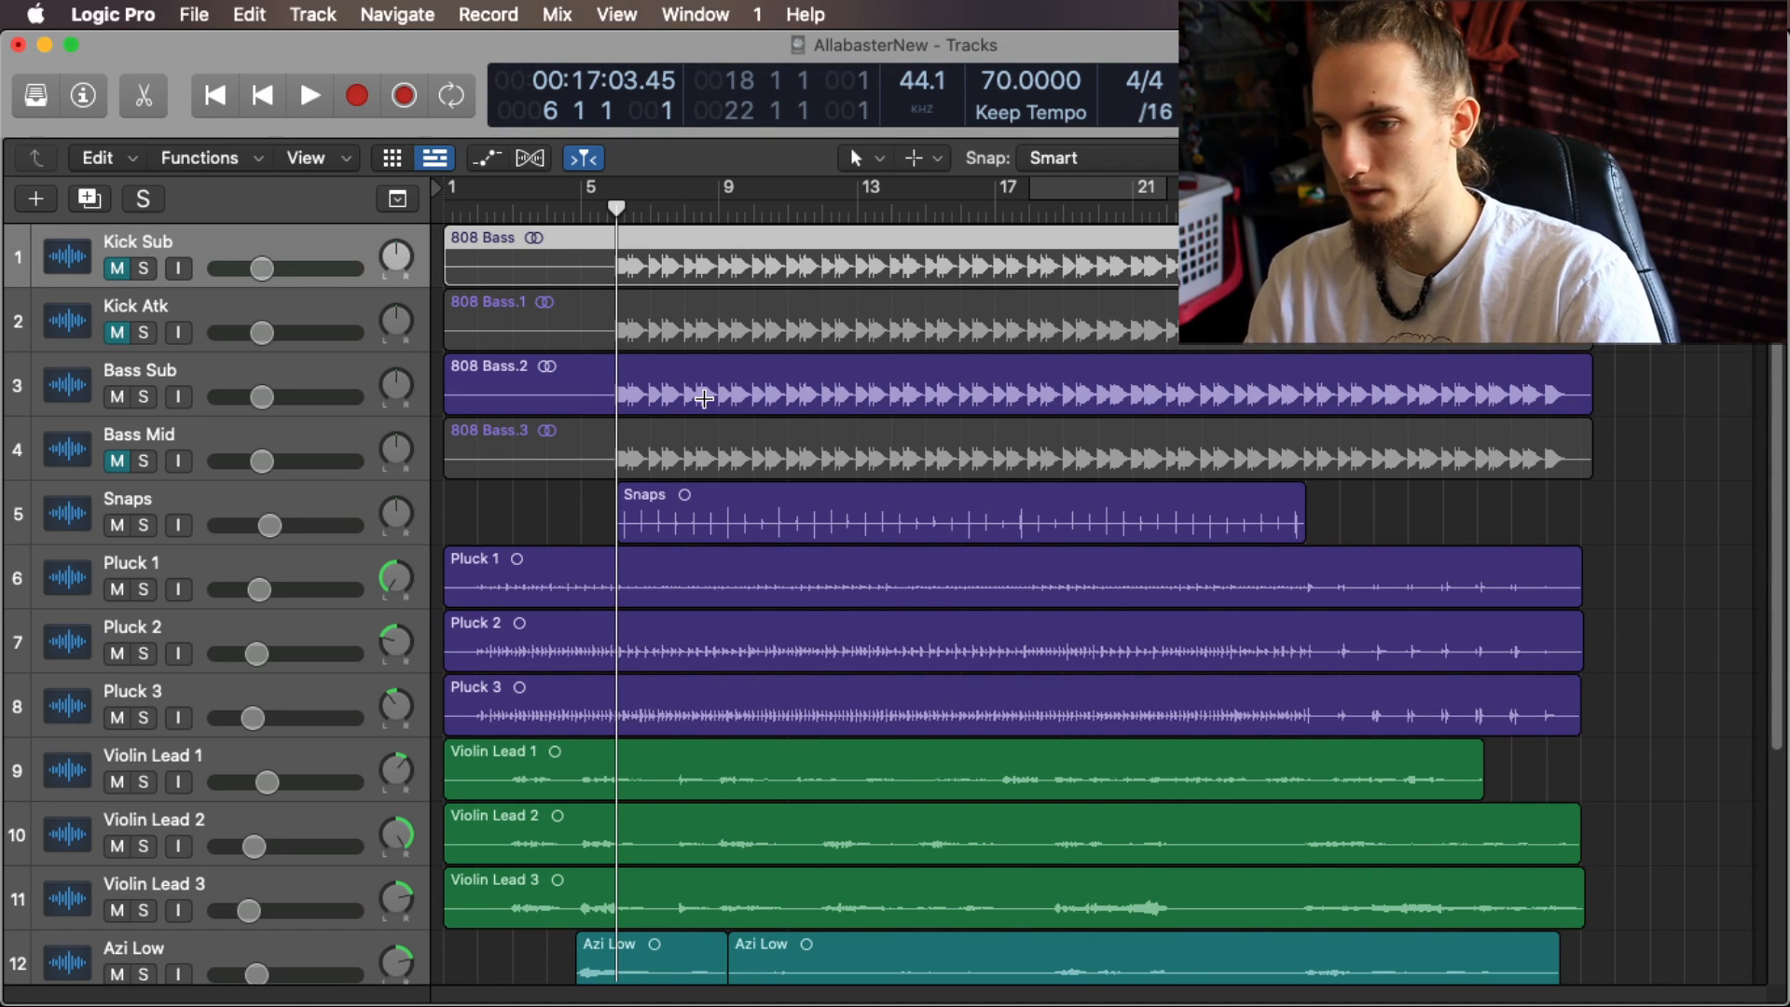
Step: Mute the Bass Sub track, then unmute and select the Kick Atk track
scroll(704, 398, "down", 5)
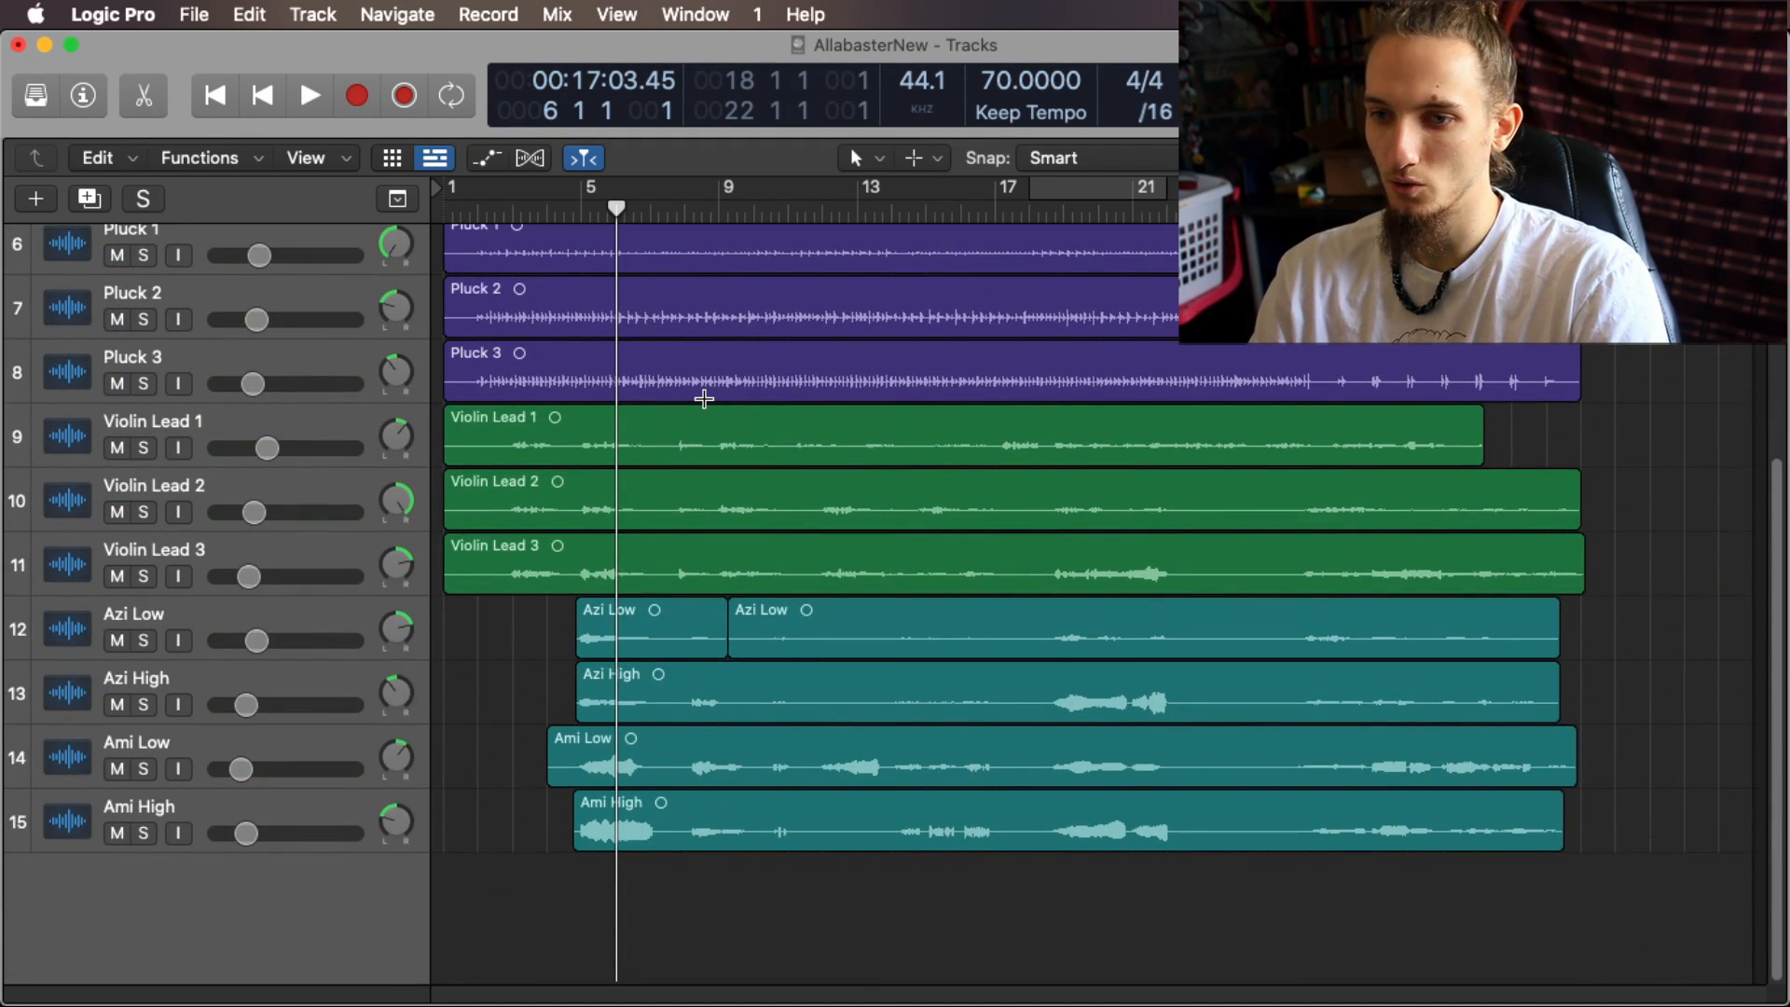
scroll(704, 398, "up", 5)
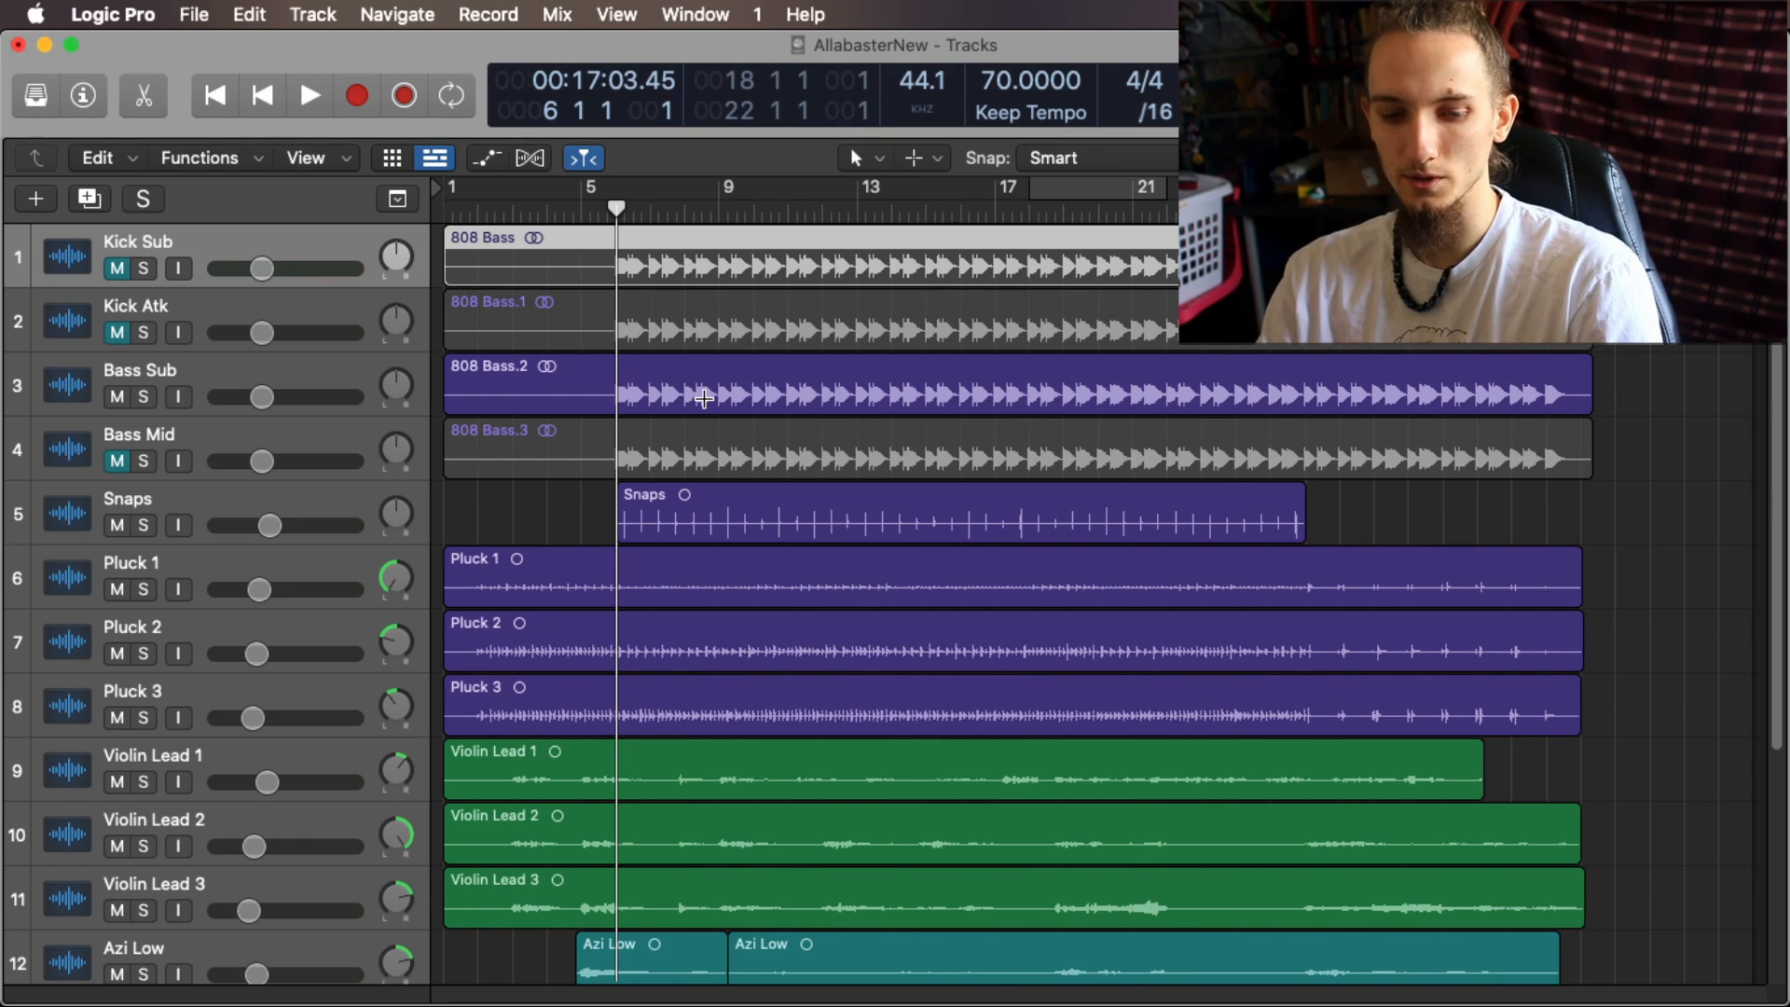
left_click(117, 397)
left_click(117, 333)
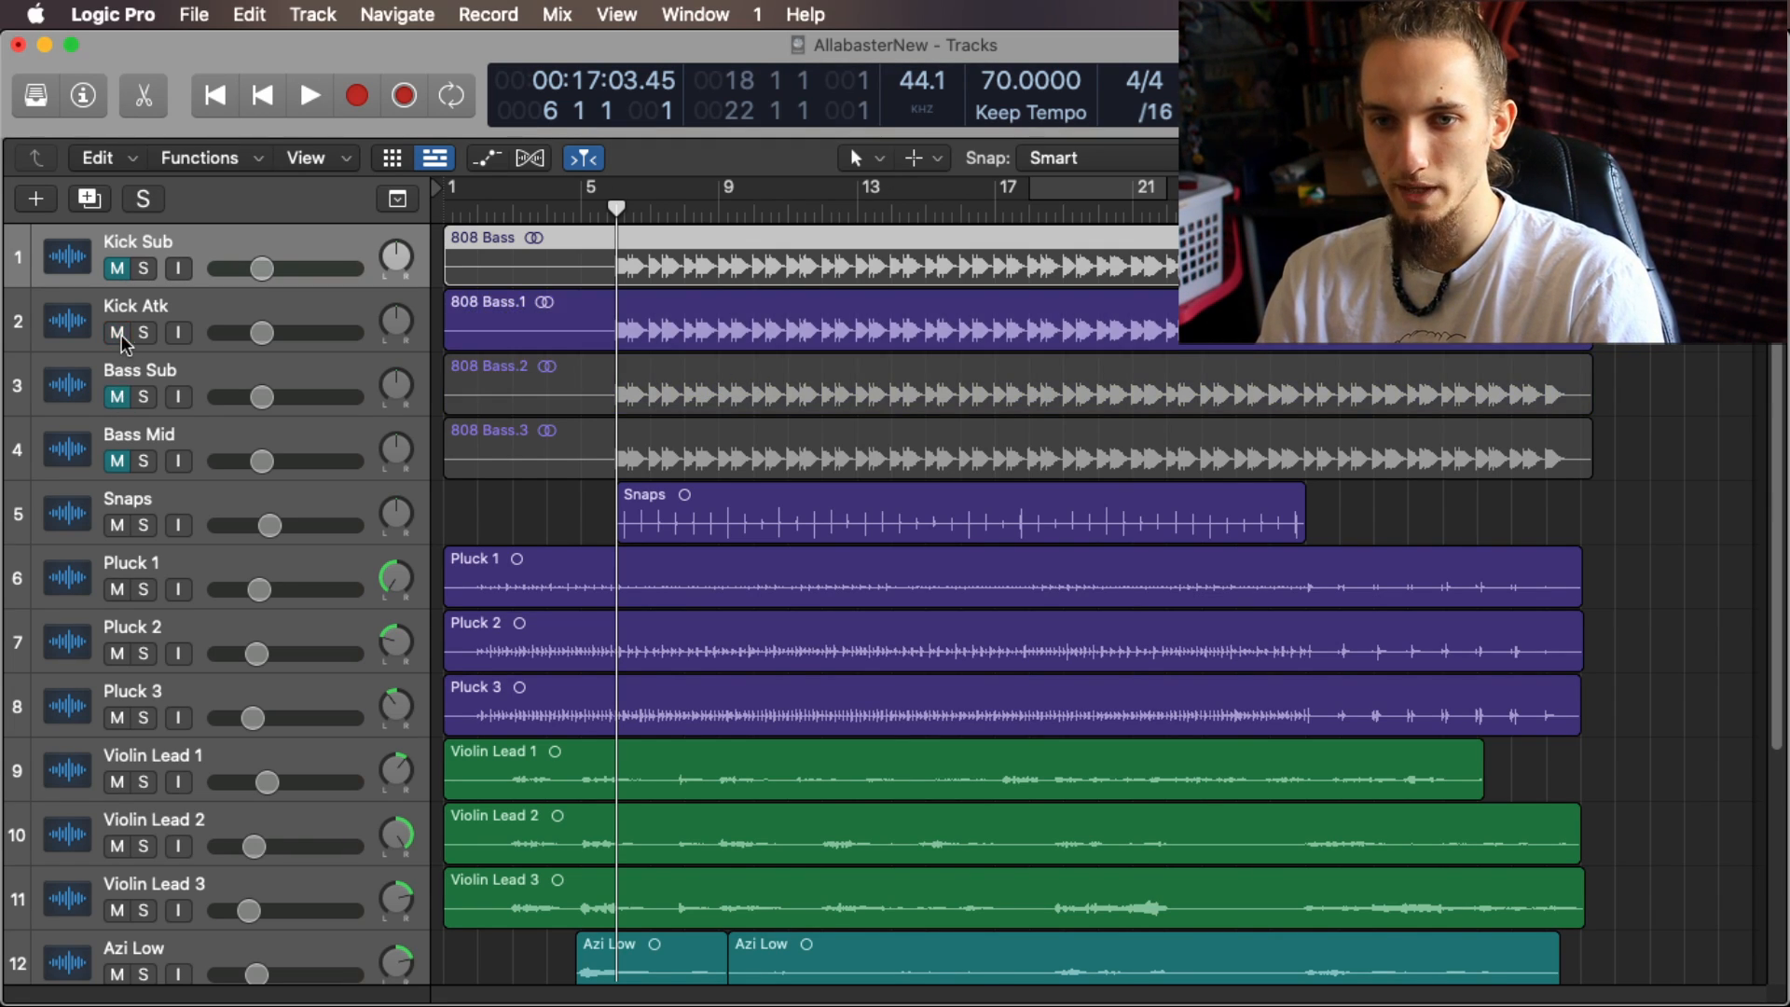
left_click(128, 320)
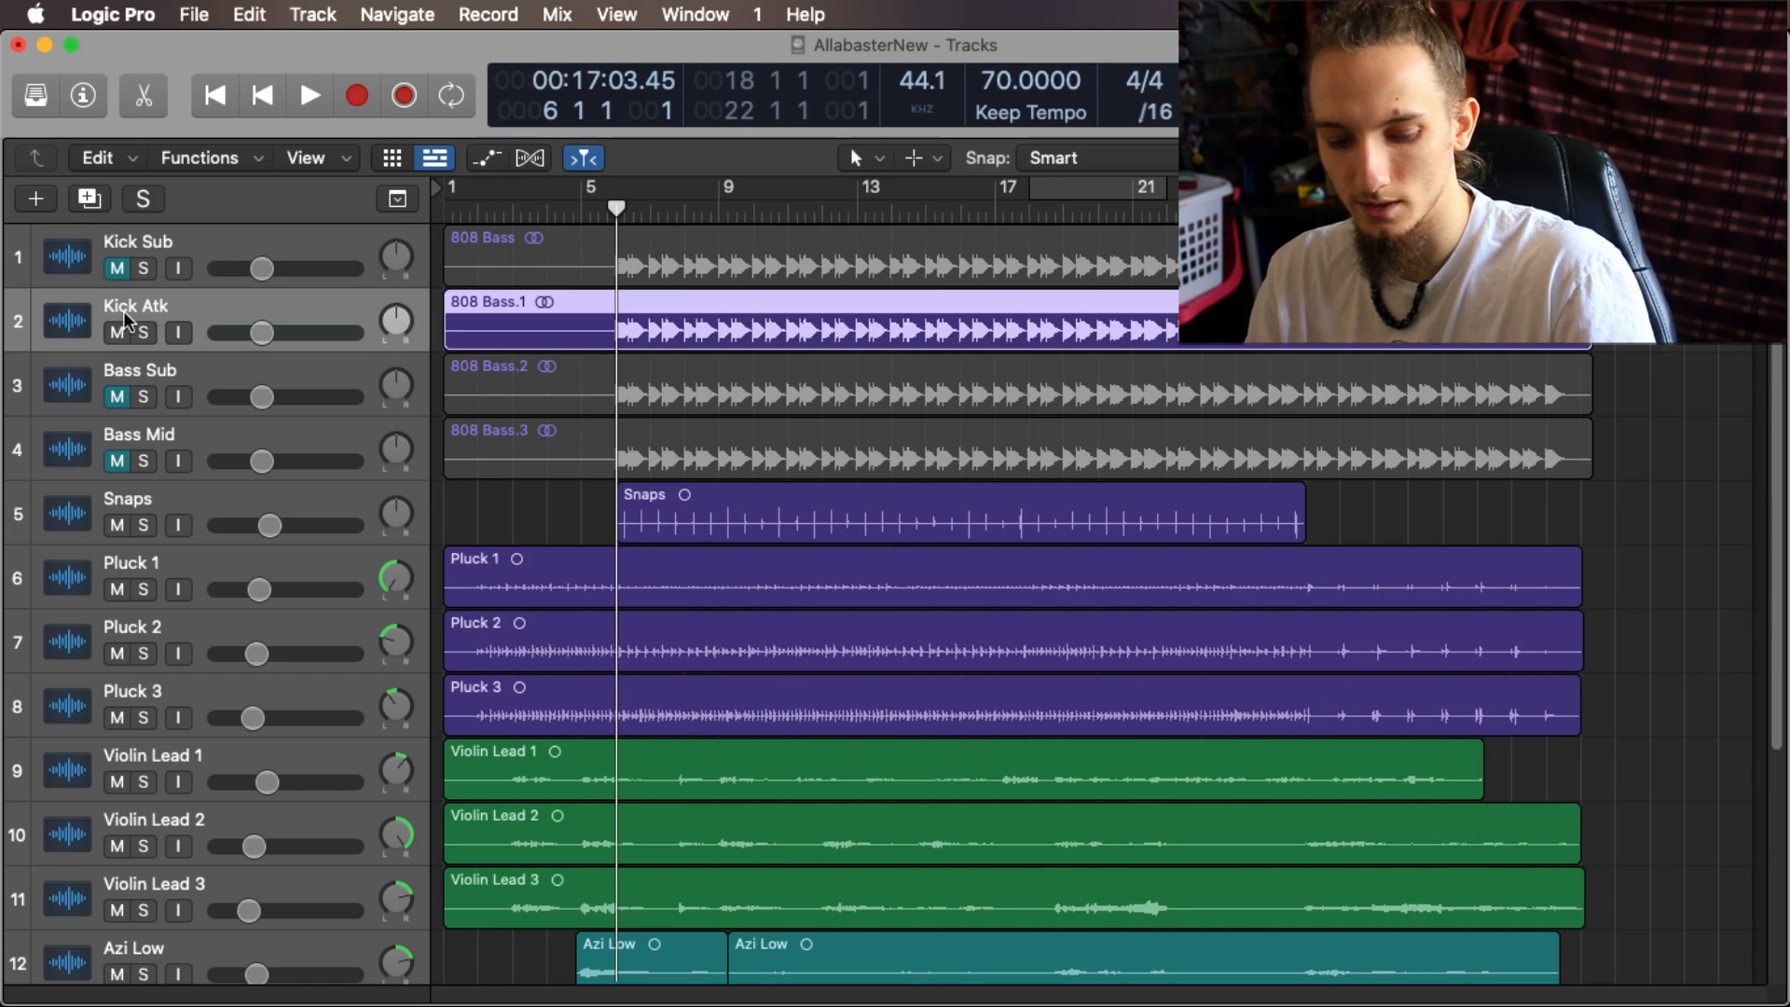
Step: Open the mixer and inspect the Scheps Omni Channel plug-in on the Kick Atk channel
key("super+2")
left_click(256, 329)
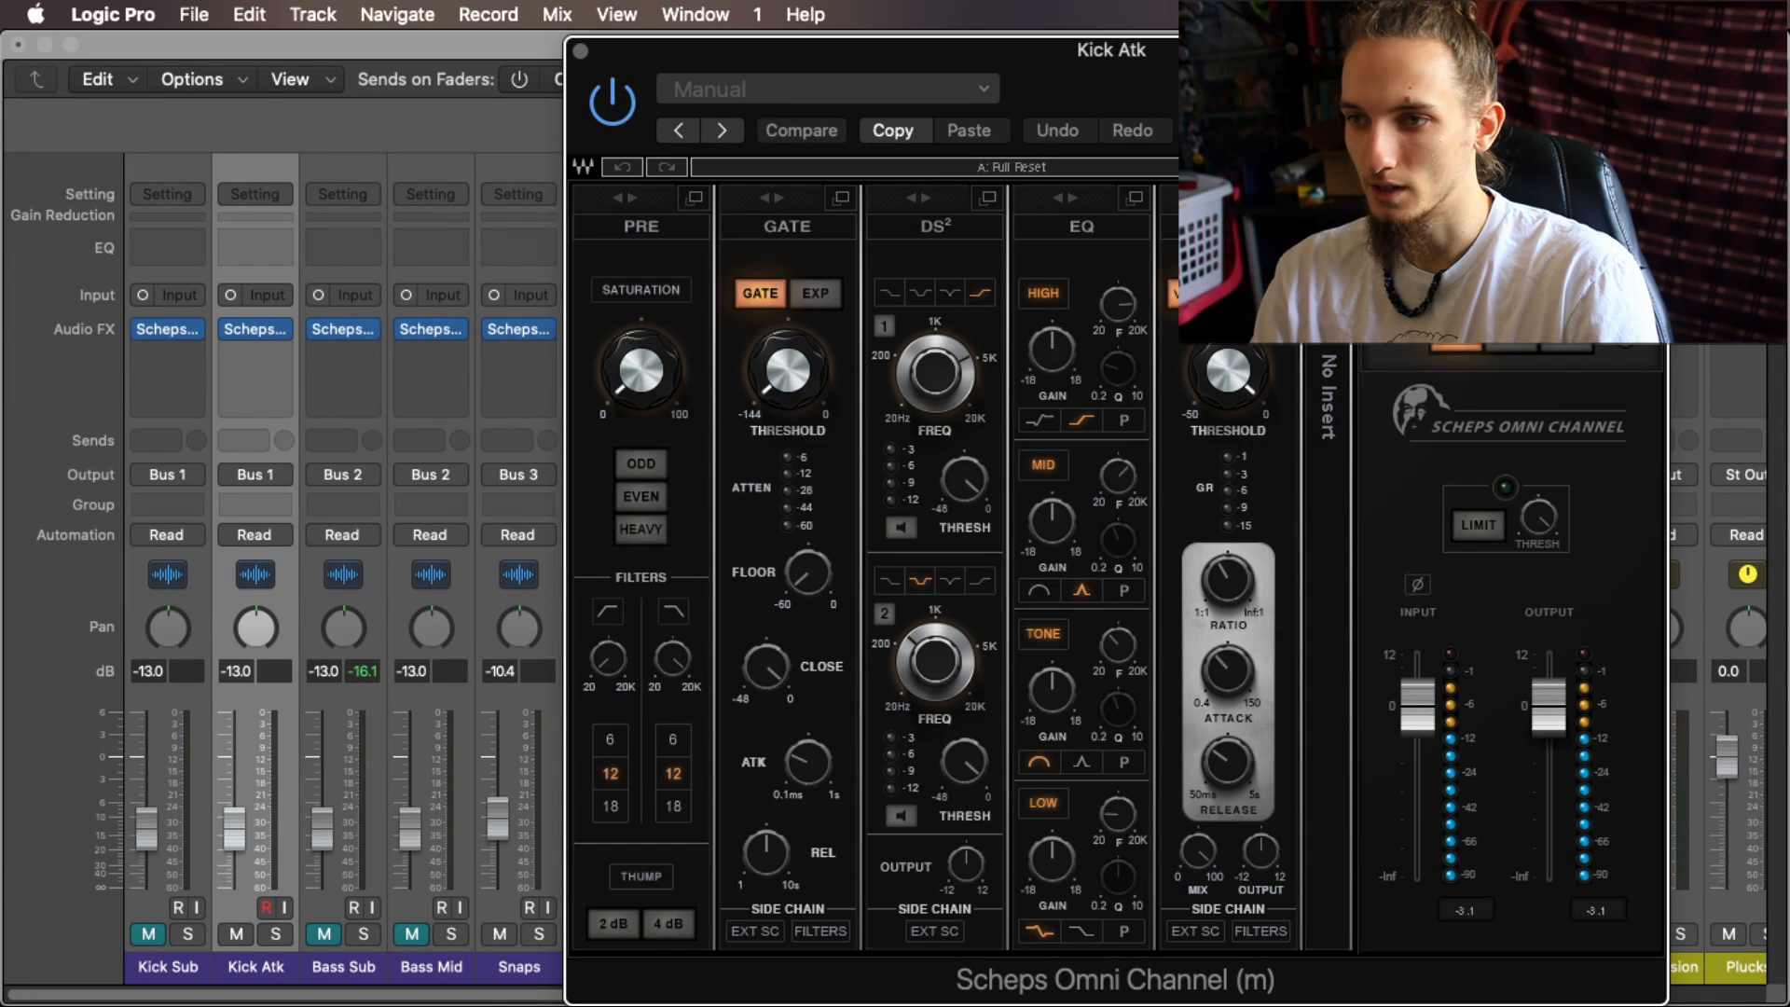
left_click_drag(1218, 49, 1052, 9)
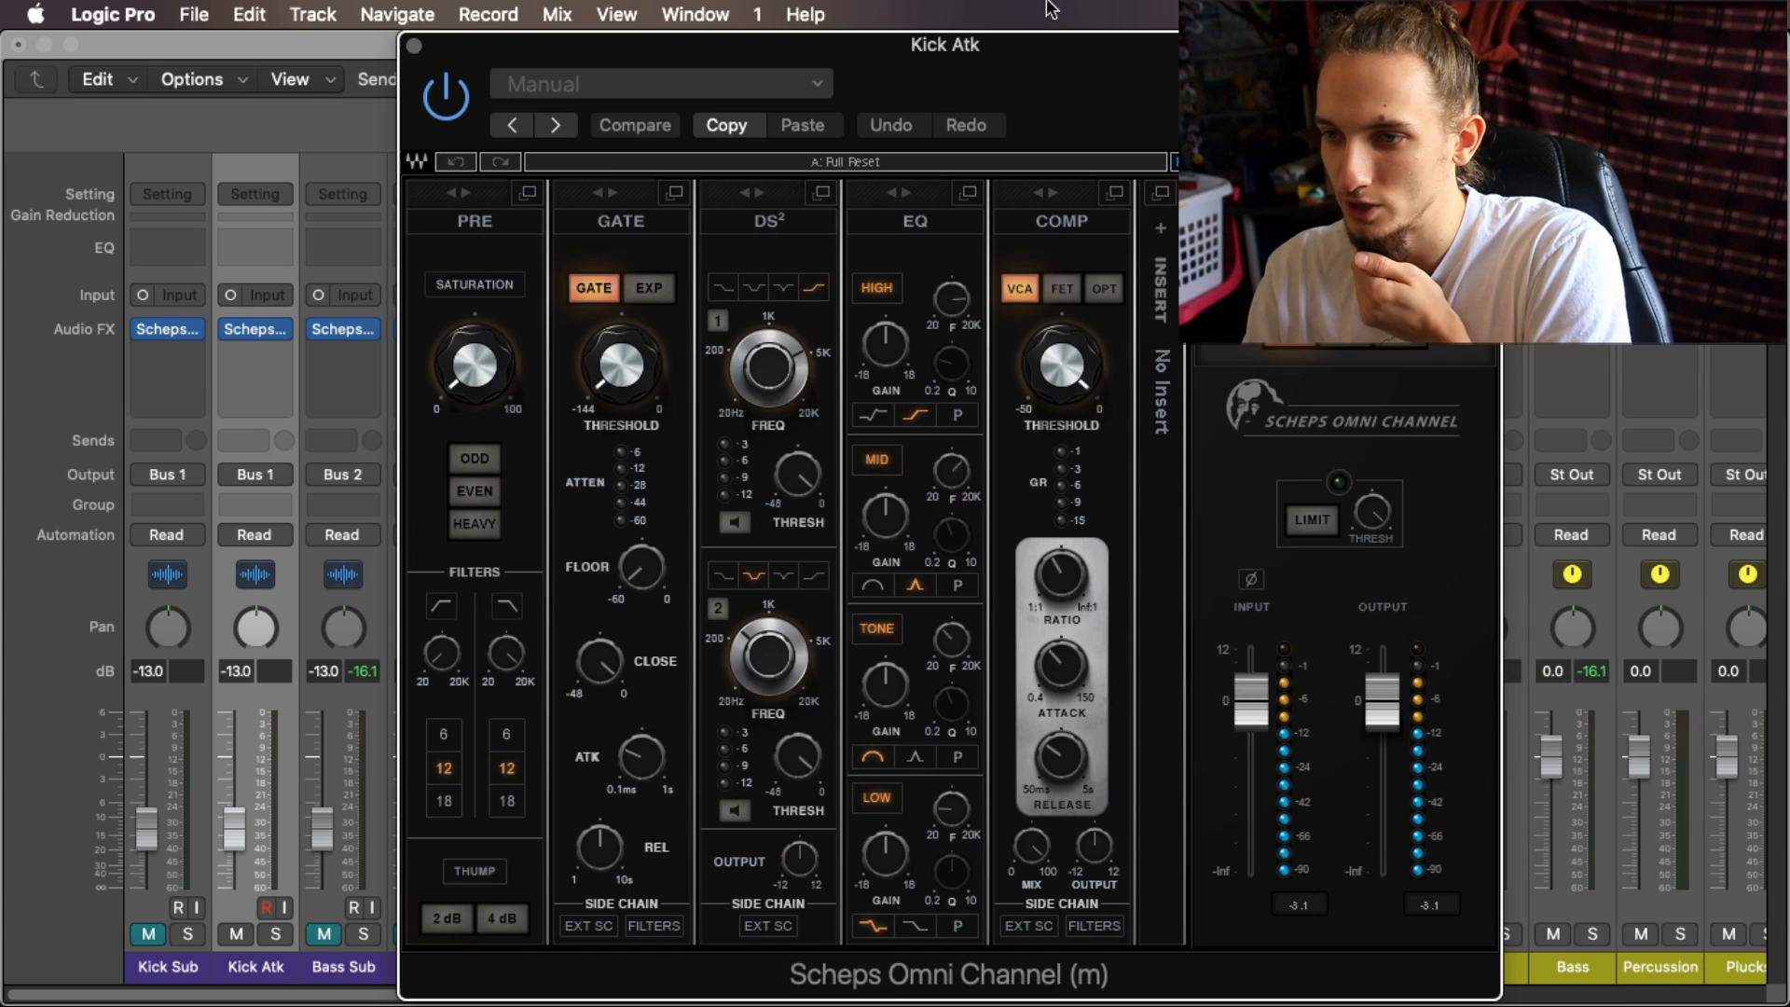
left_click(414, 45)
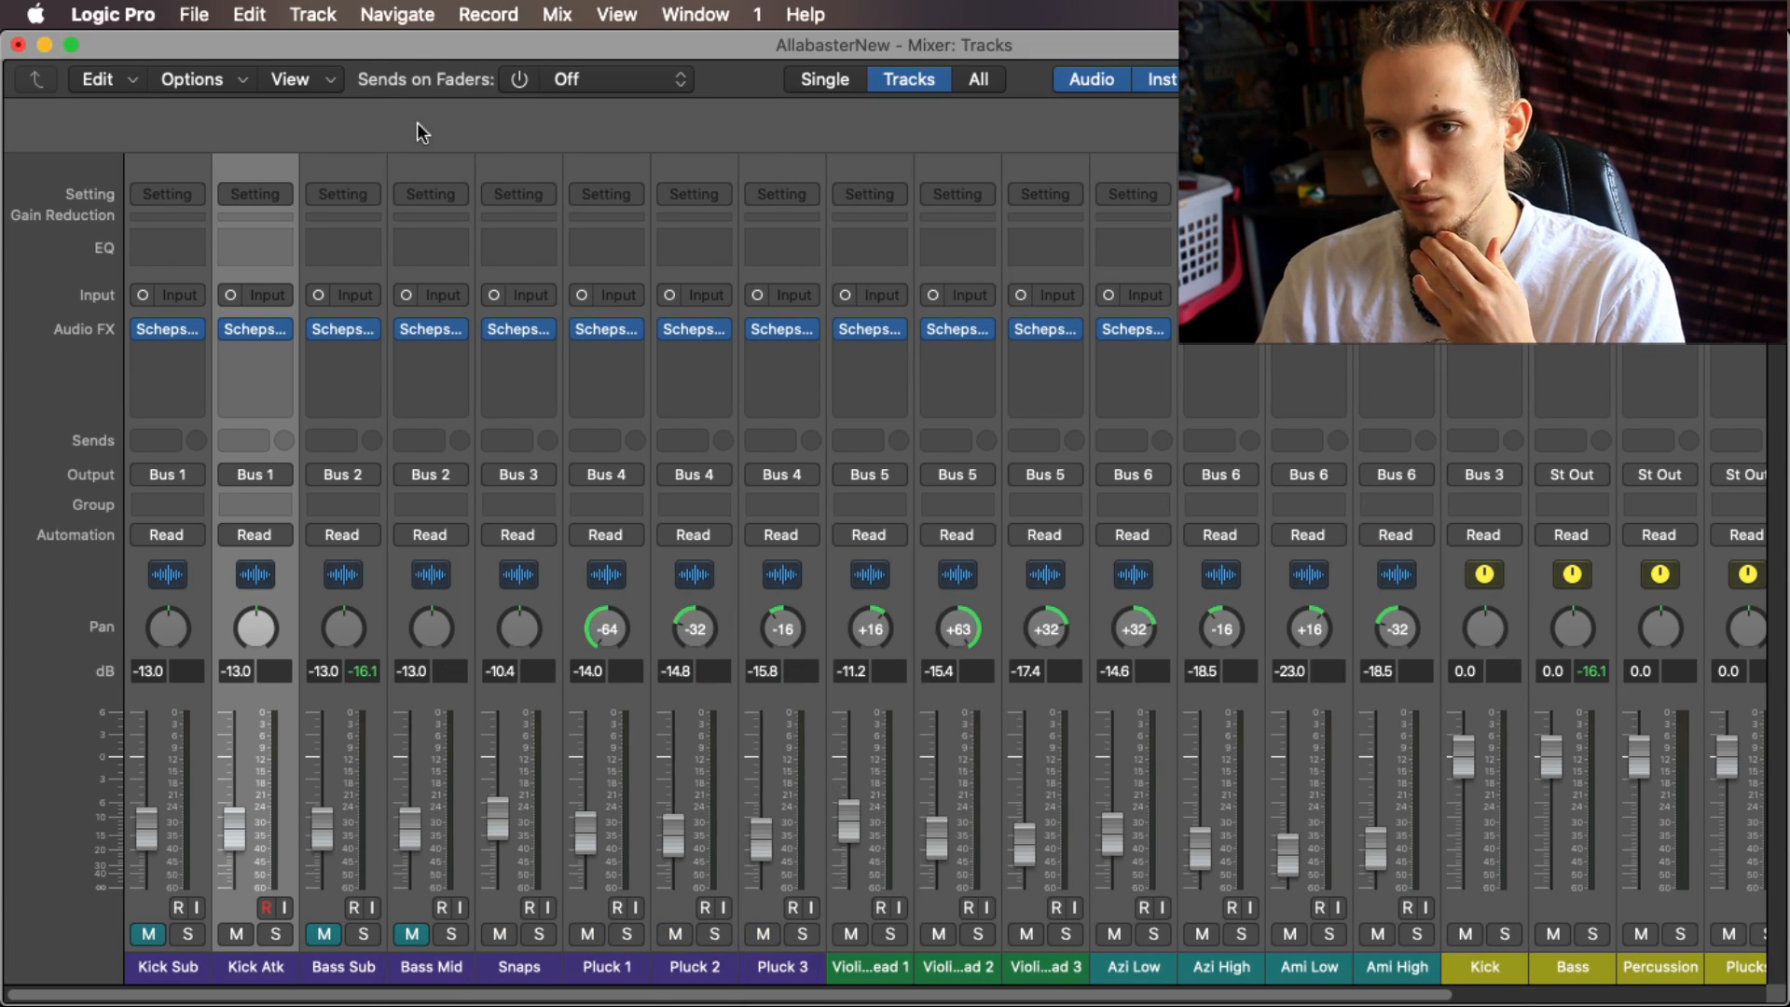
Step: Insert Smack Attack (m) before Scheps Omni Channel on Kick Atk, and play the channel in solo
left_click(252, 317)
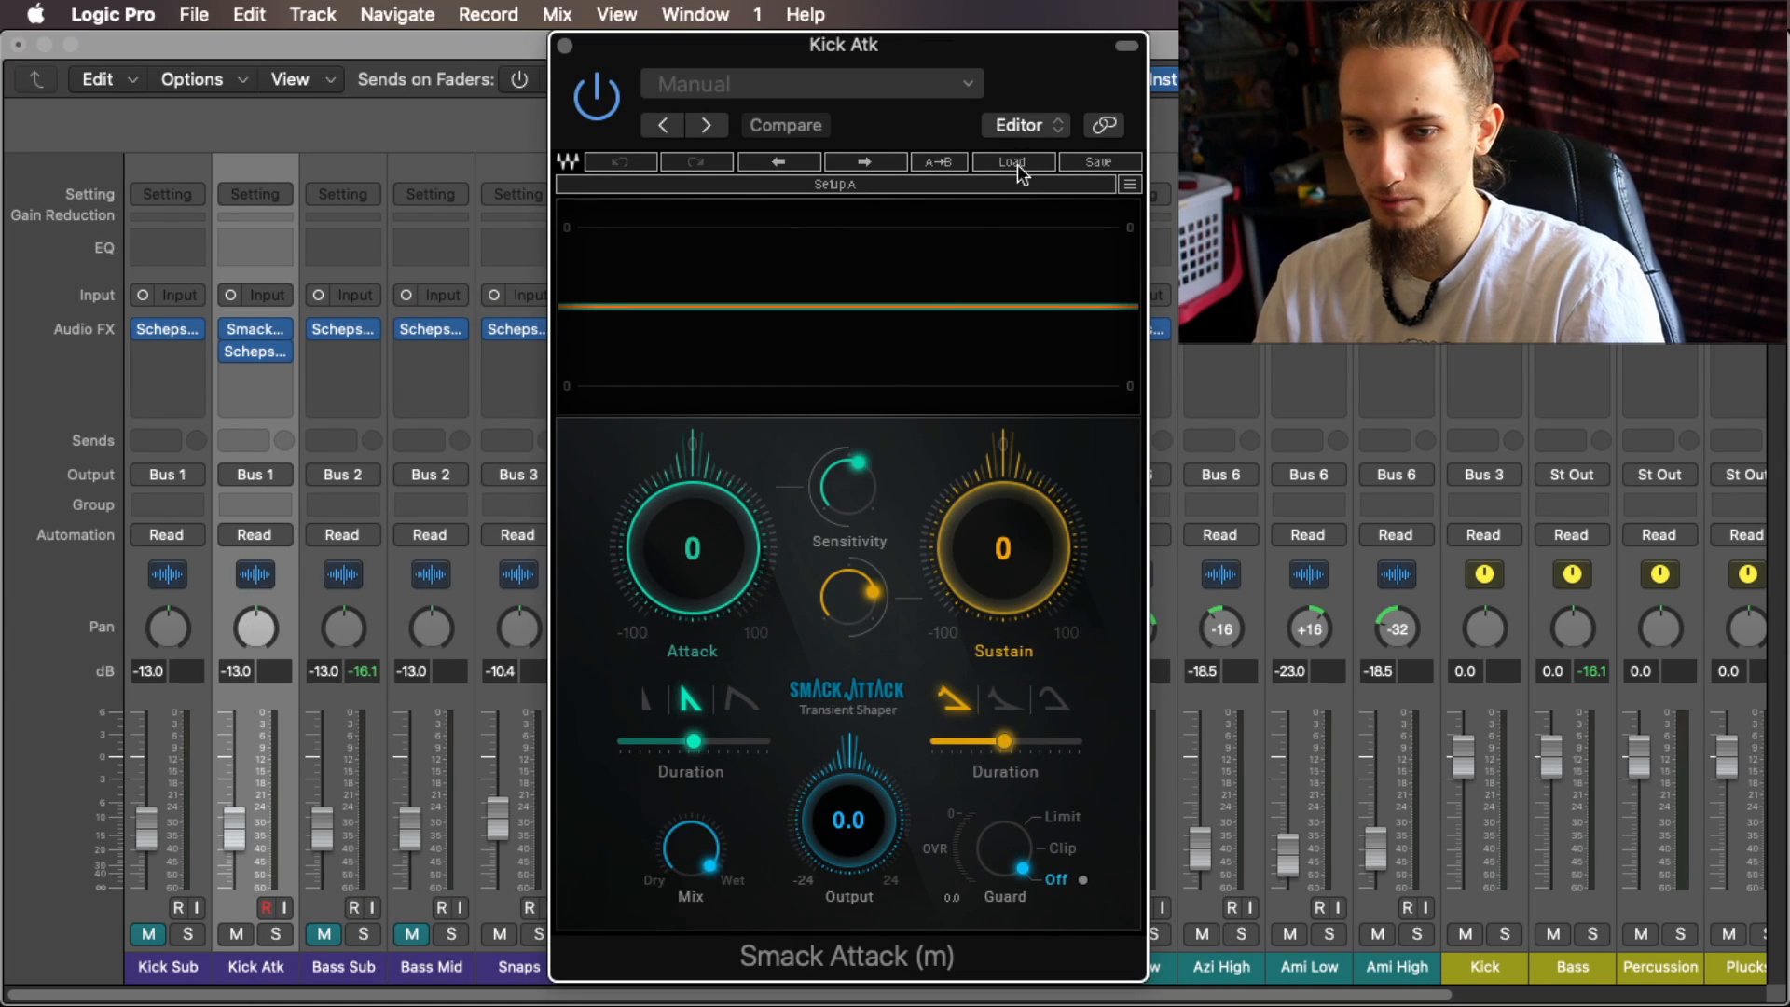
left_click(275, 934)
key("space")
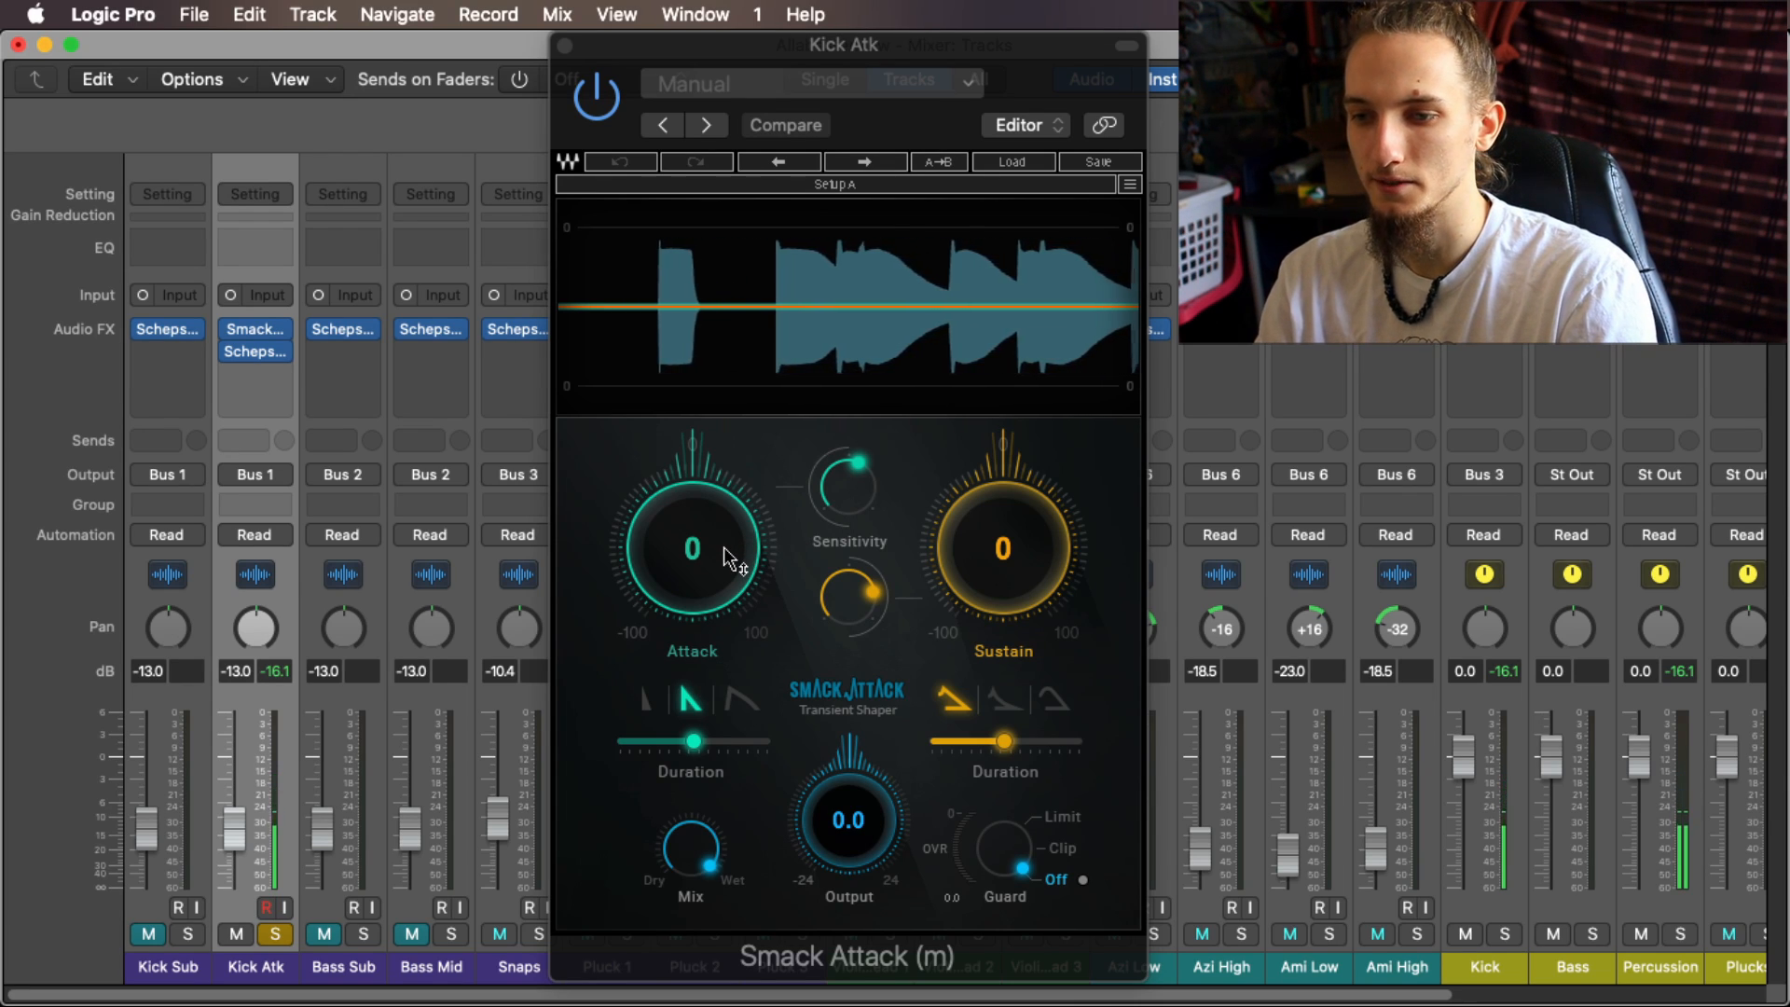
Step: Sharpen the Kick Atk transient in Smack Attack with Attack at 100, Sustain fully down and both durations at minimum, comparing against bypass
left_click_drag(723, 546, 725, 448)
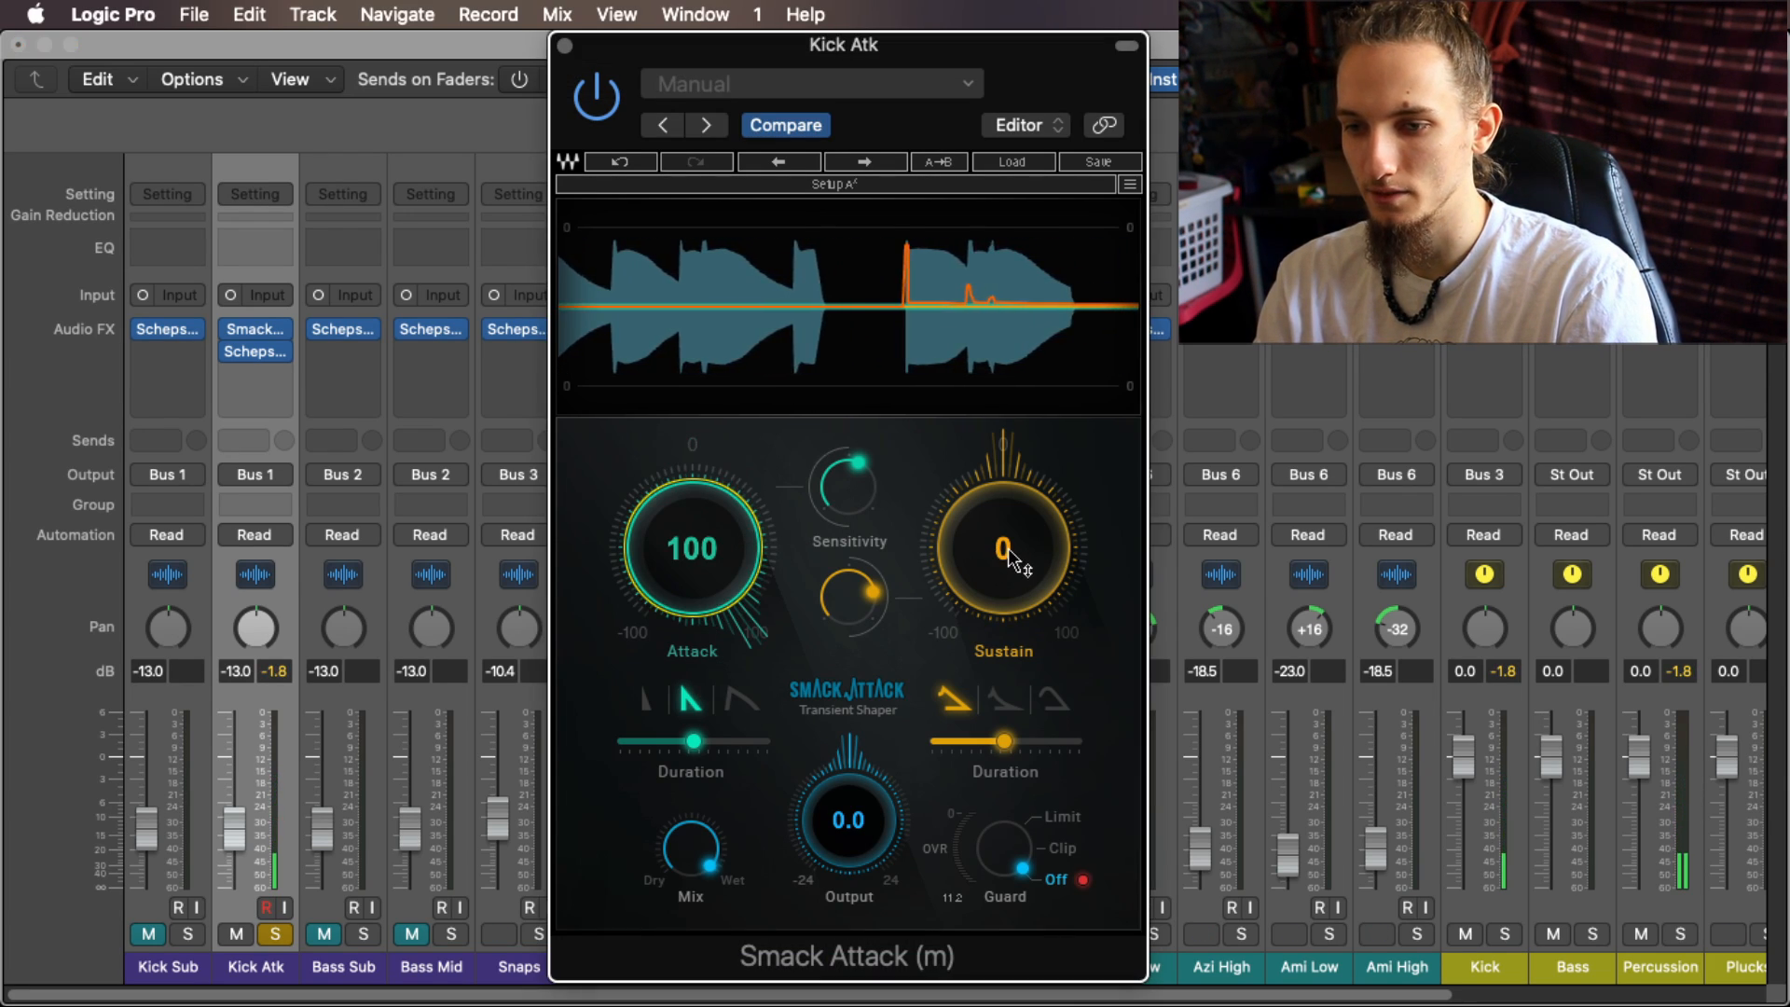
left_click_drag(1012, 558, 983, 544)
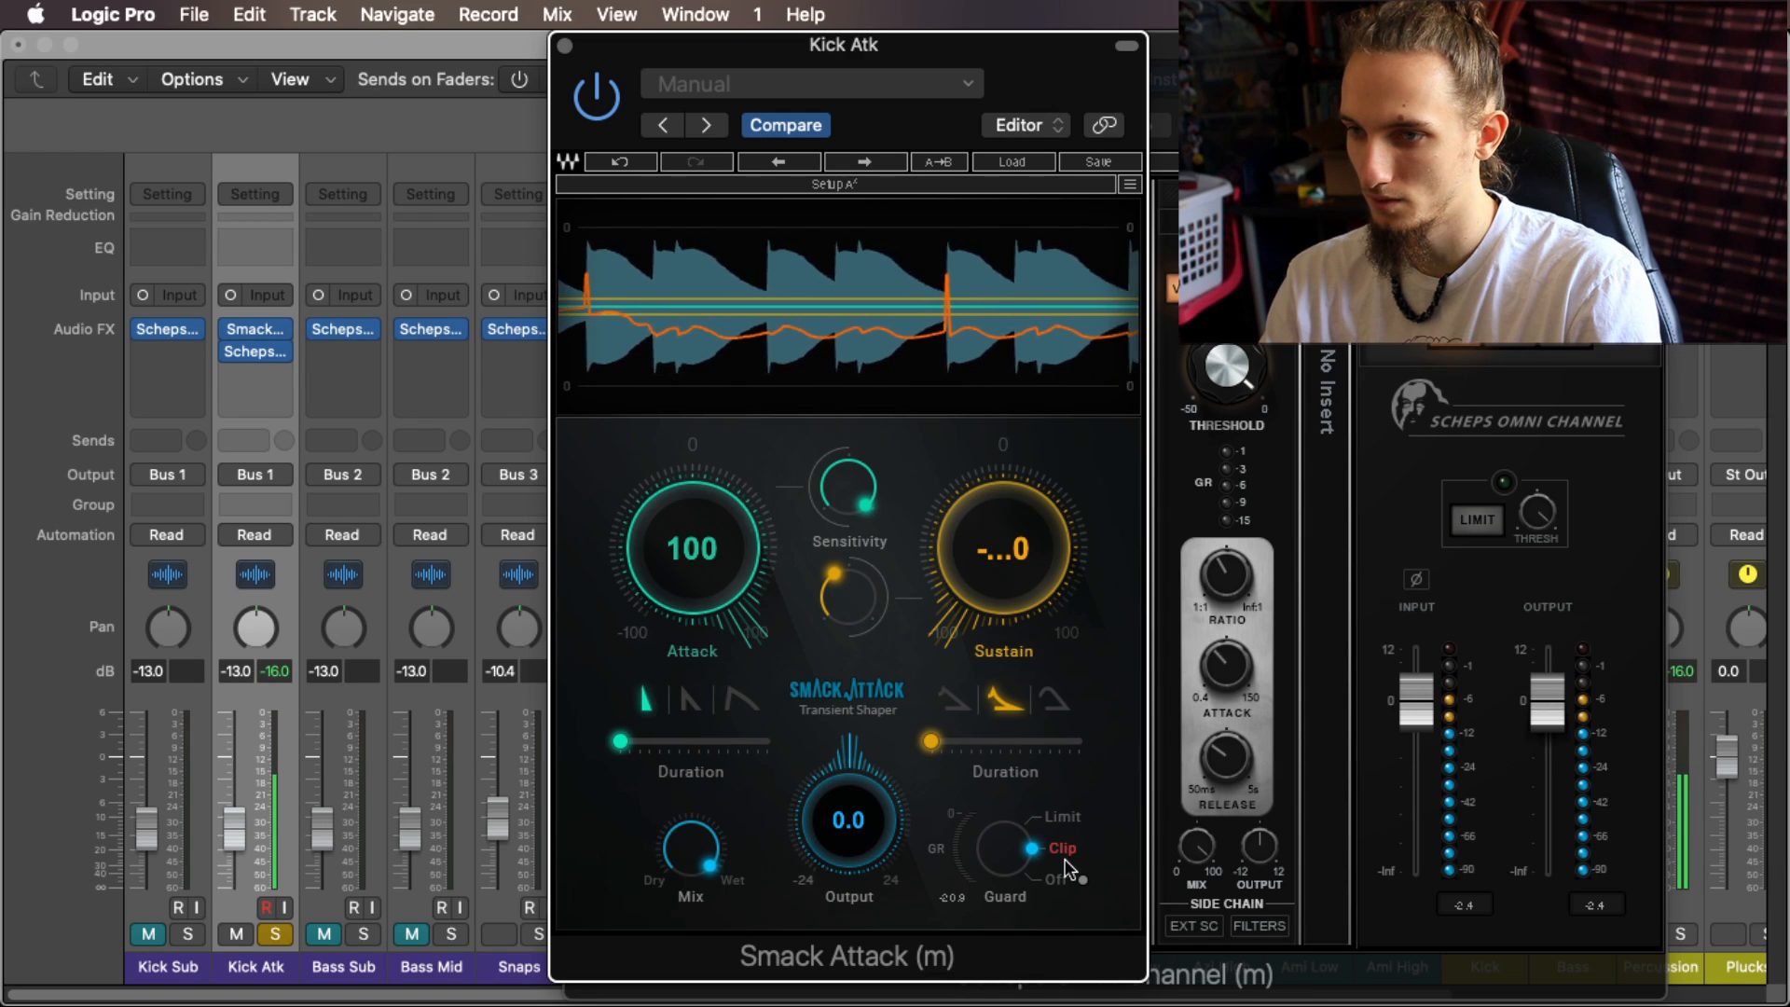
left_click(585, 99)
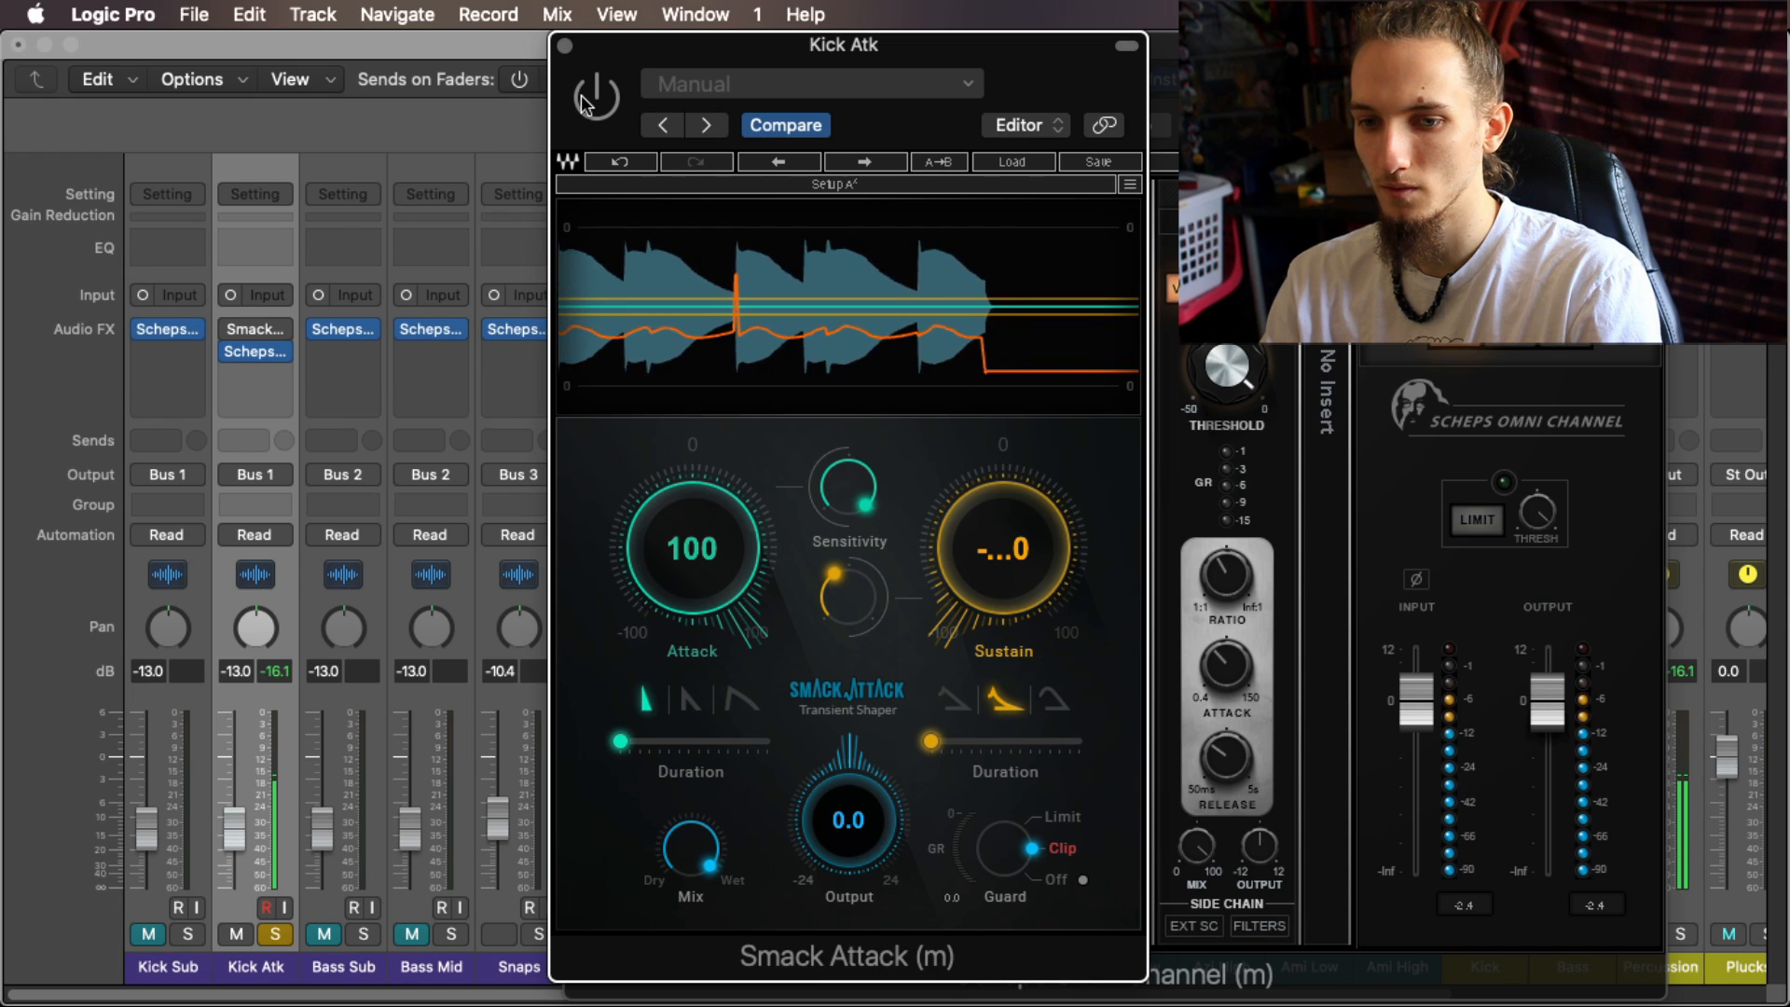
left_click(585, 98)
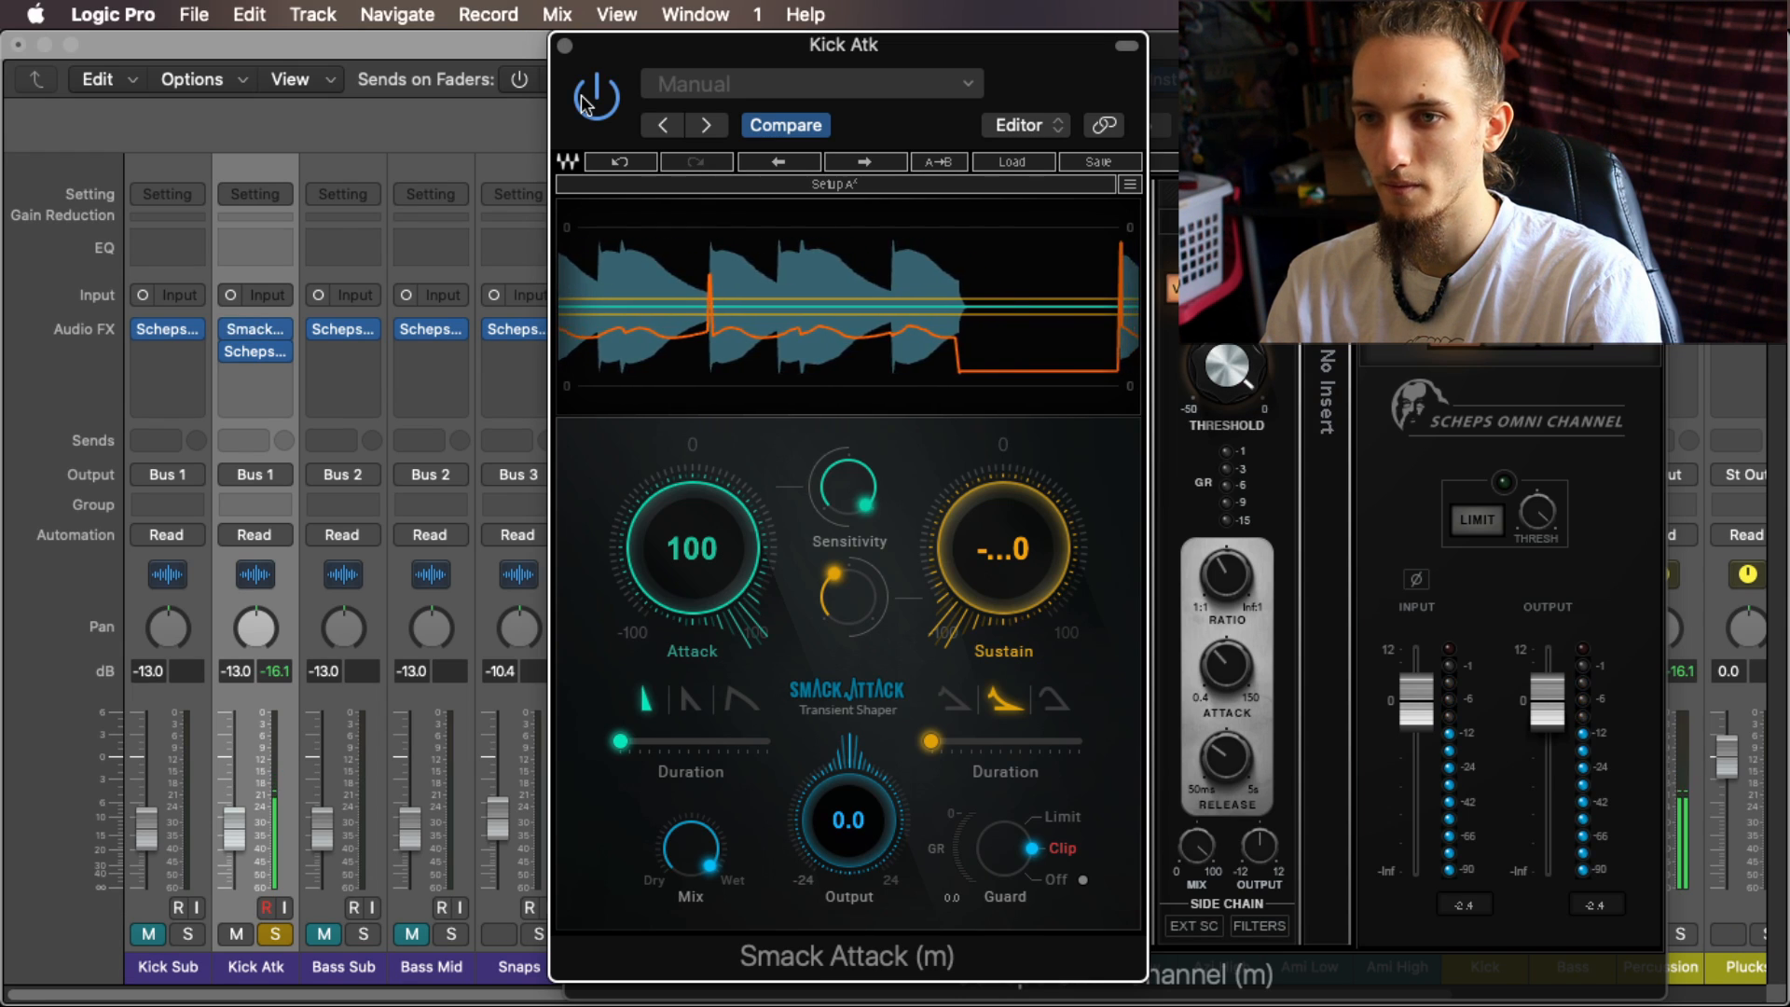
left_click(565, 45)
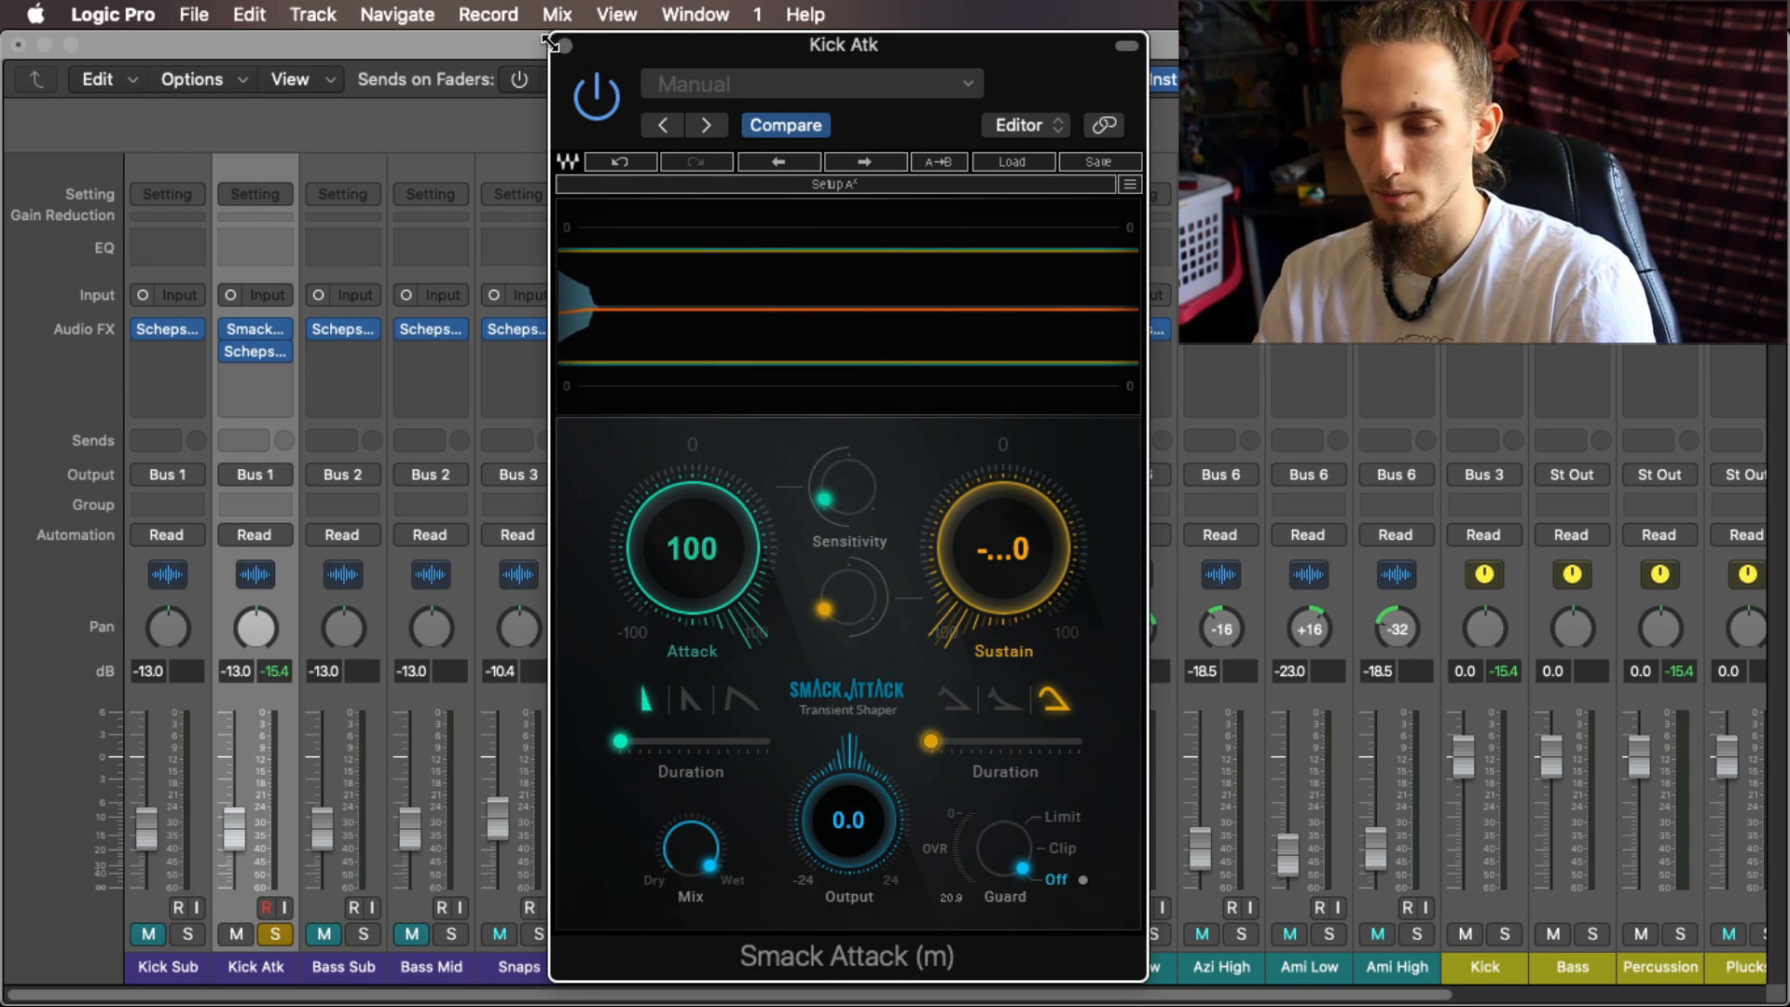
left_click(566, 47)
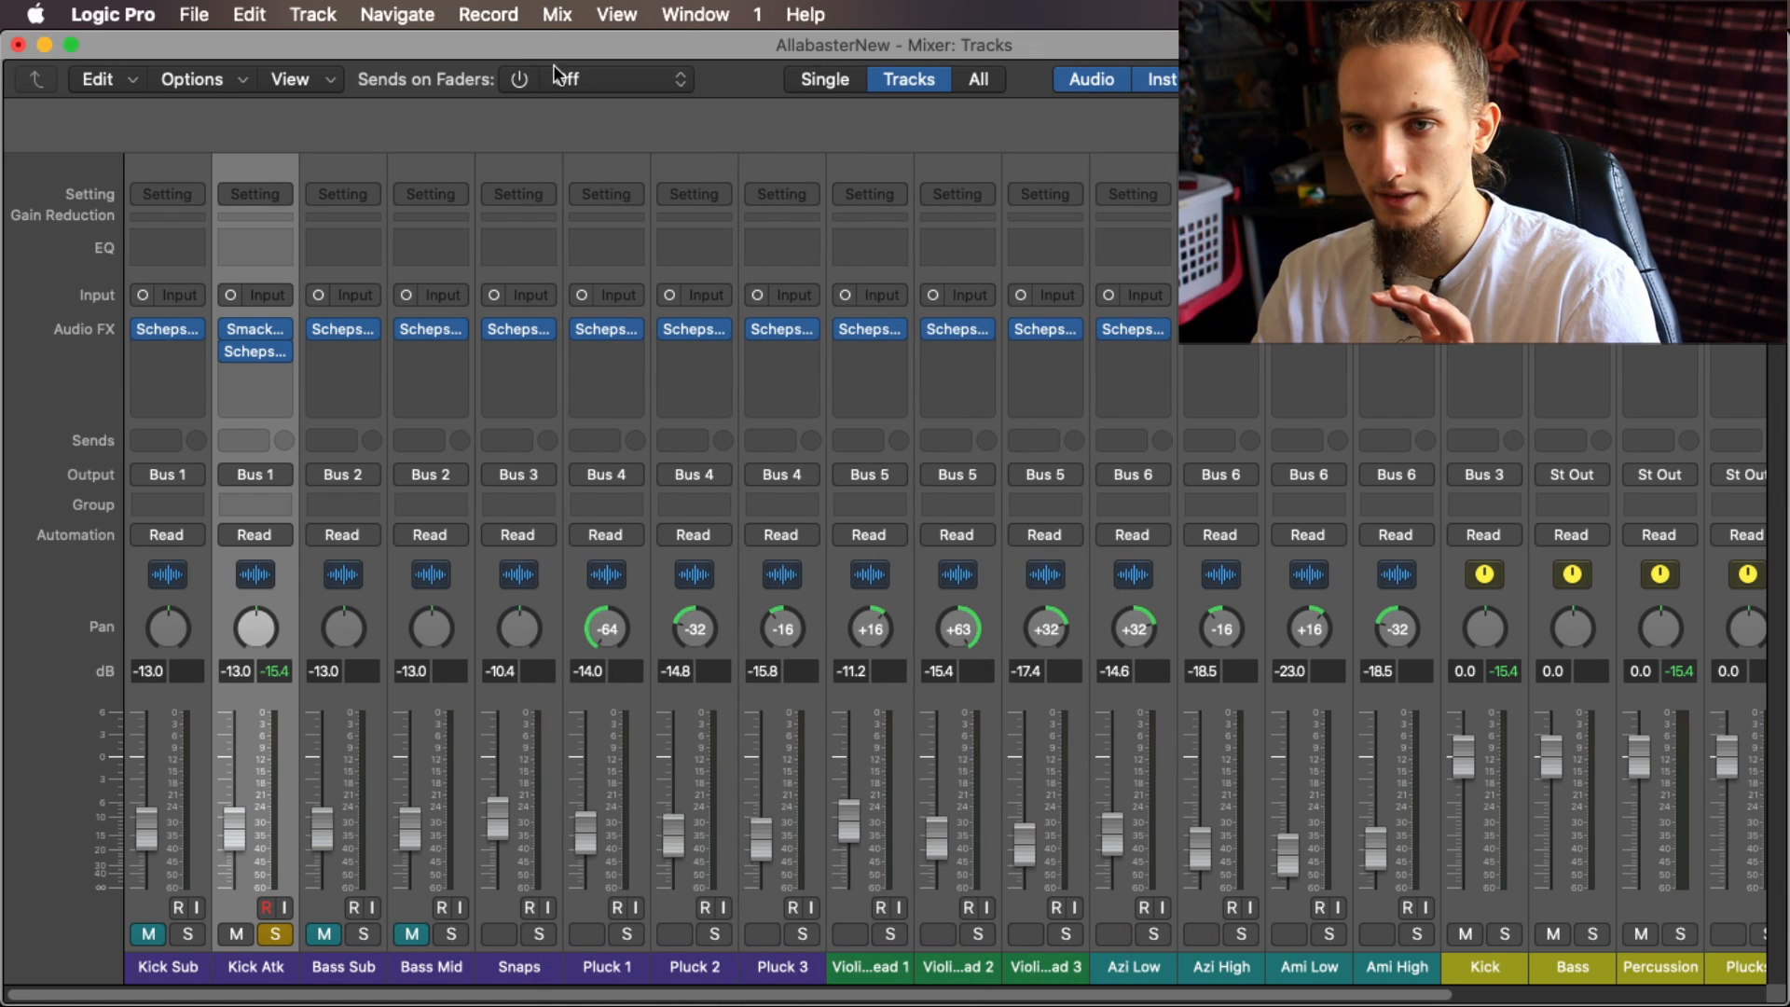
Step: Enable the high-pass filter and 4 dB Thump in the PRE section of Kick Atk's Scheps Omni Channel
left_click(258, 352)
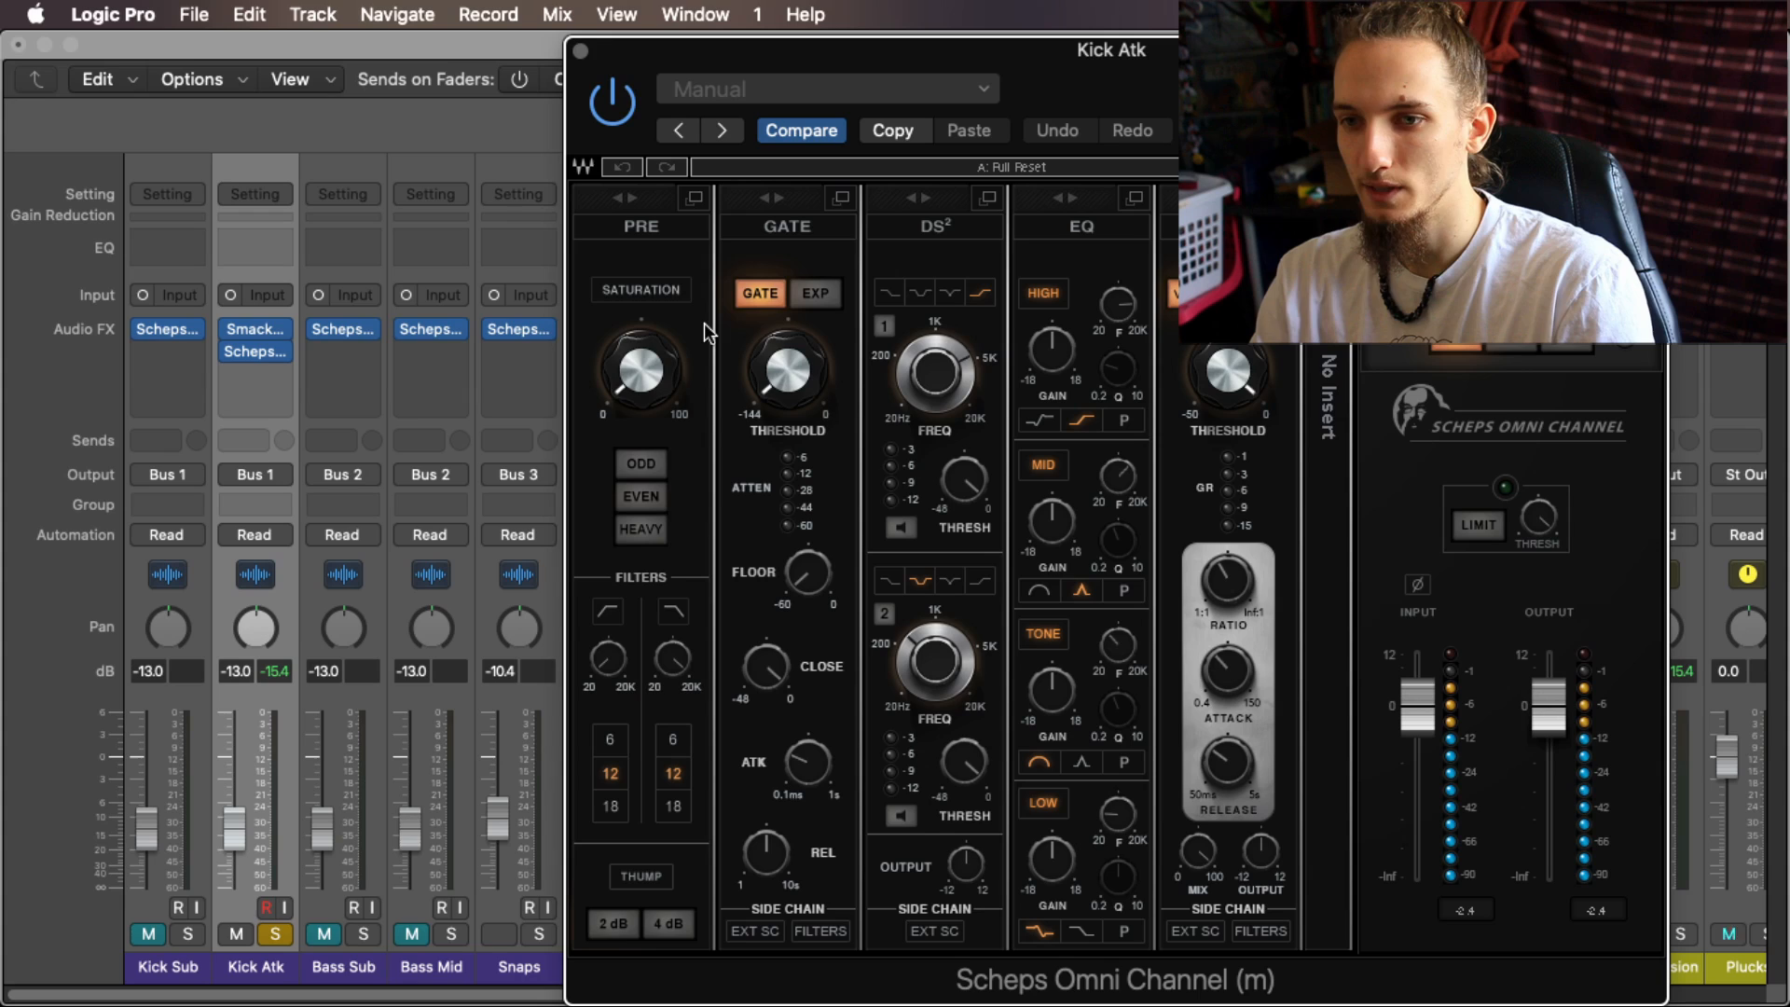
left_click_drag(1240, 50, 1238, 44)
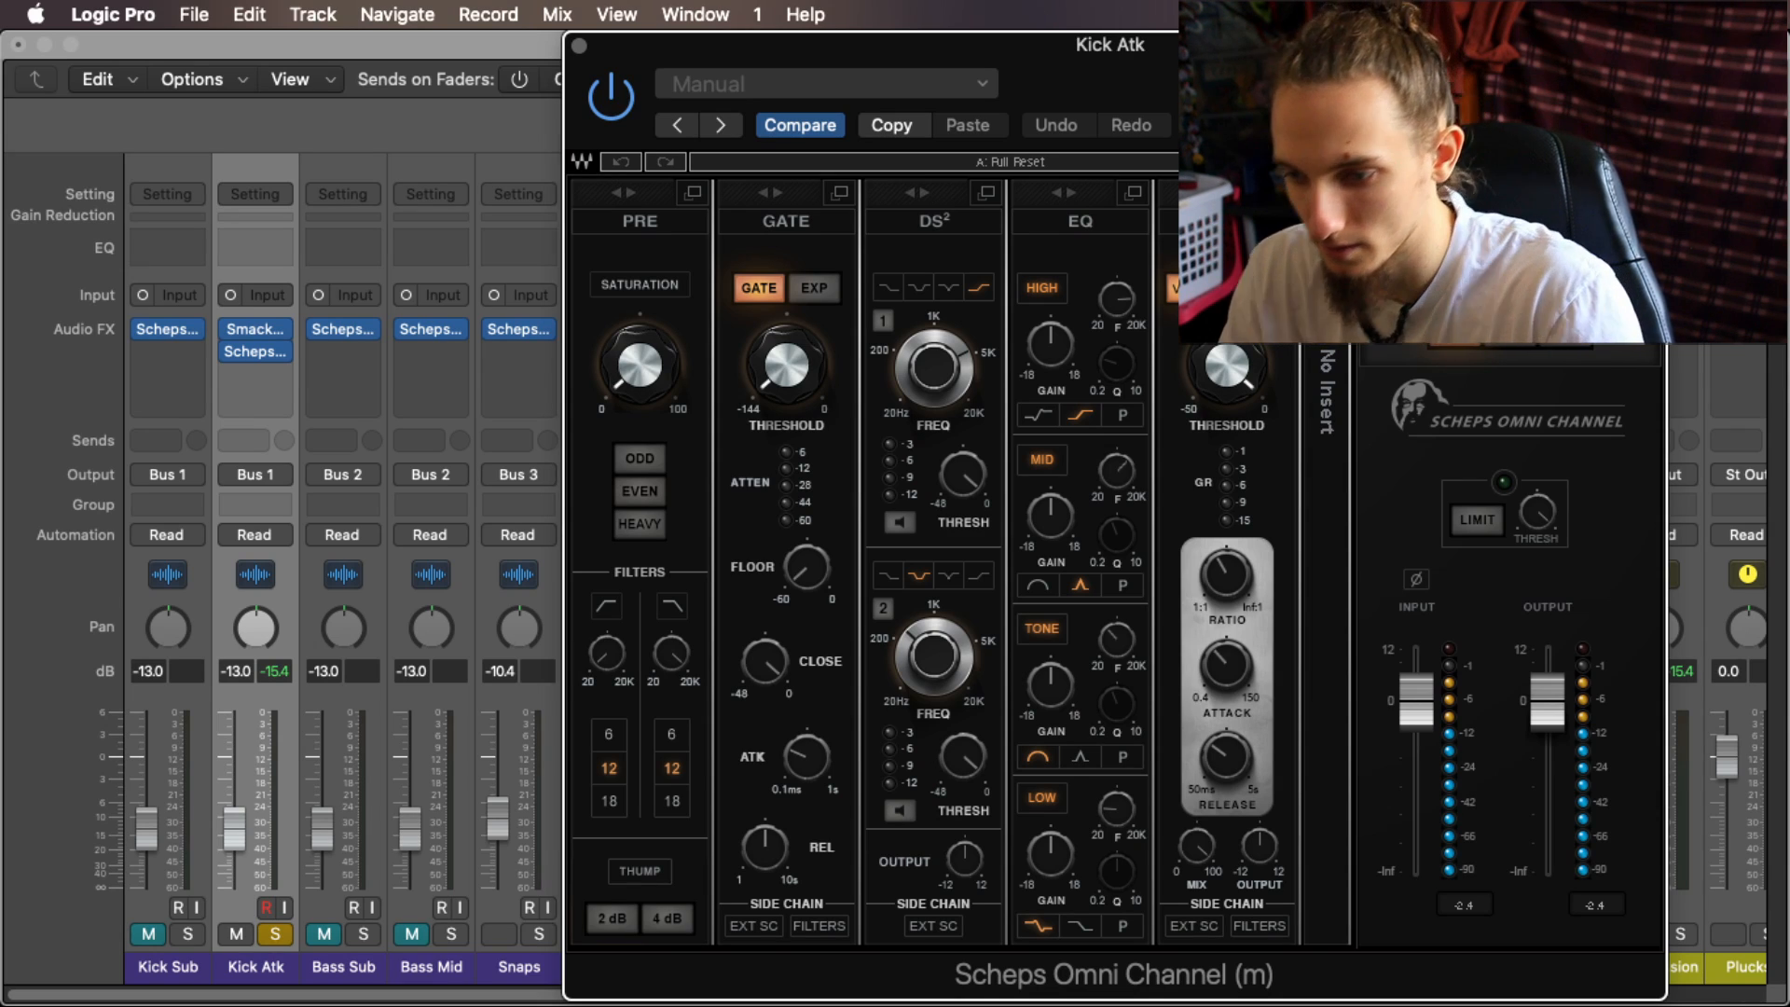
key("super+w")
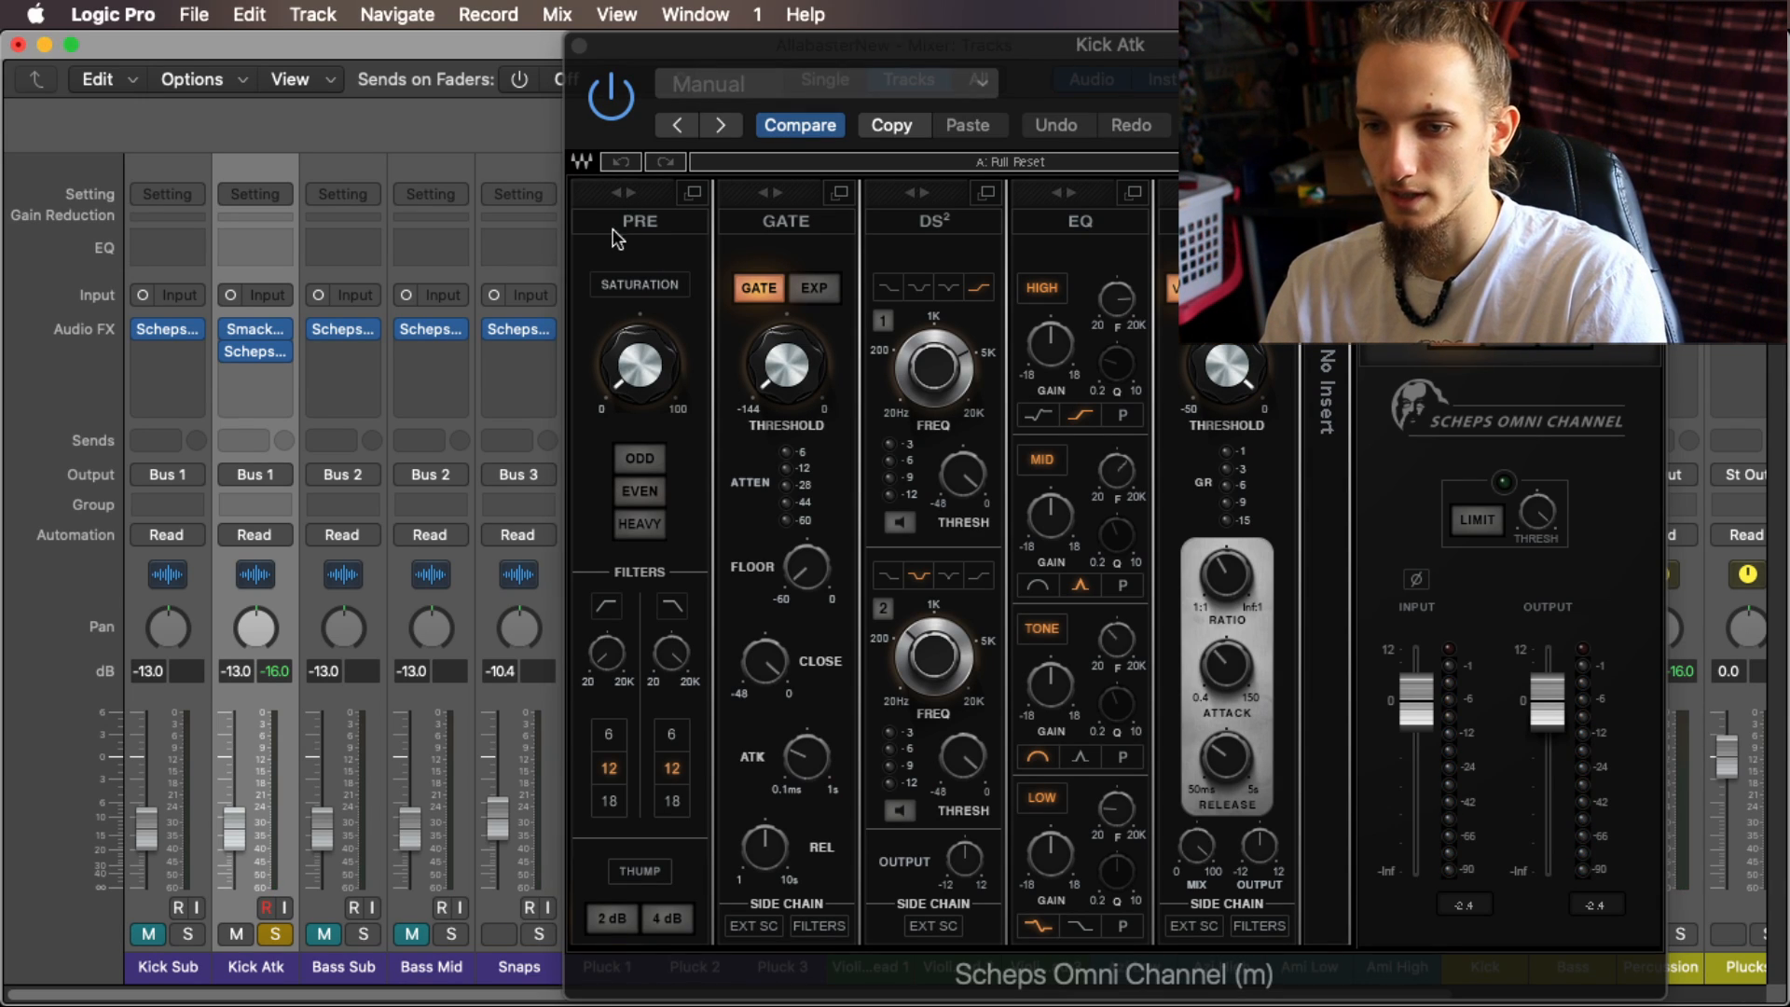
left_click(606, 608)
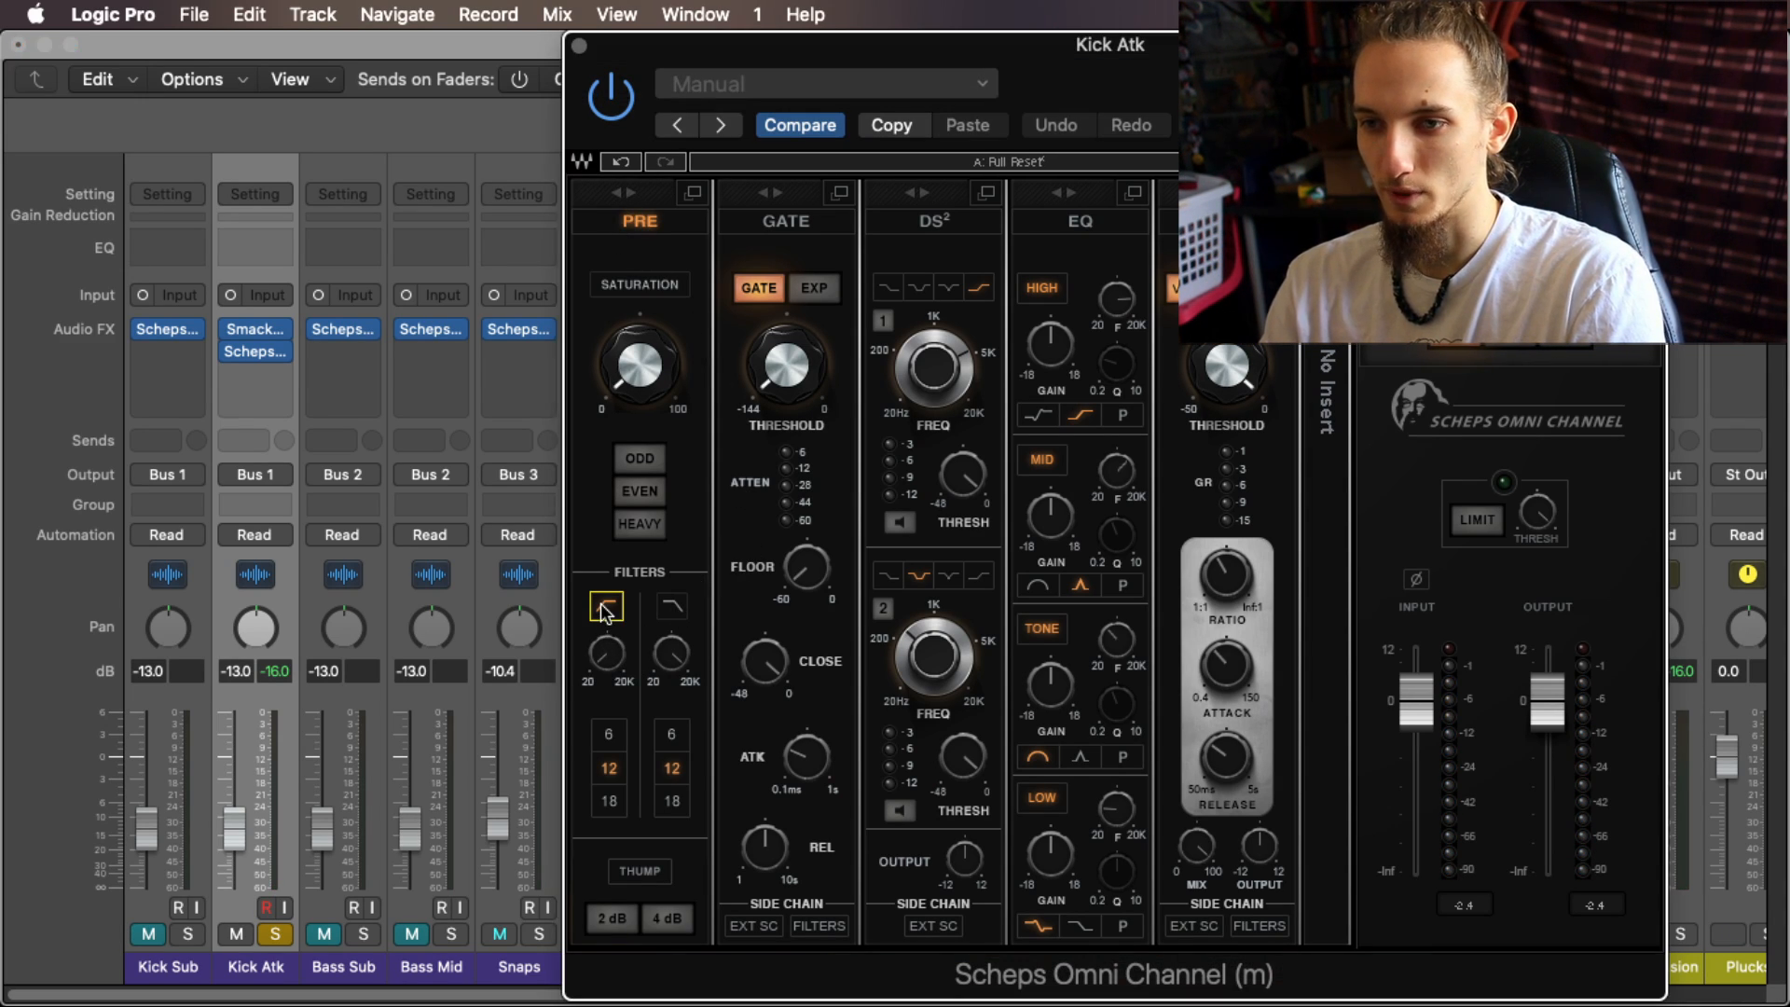
left_click(606, 608)
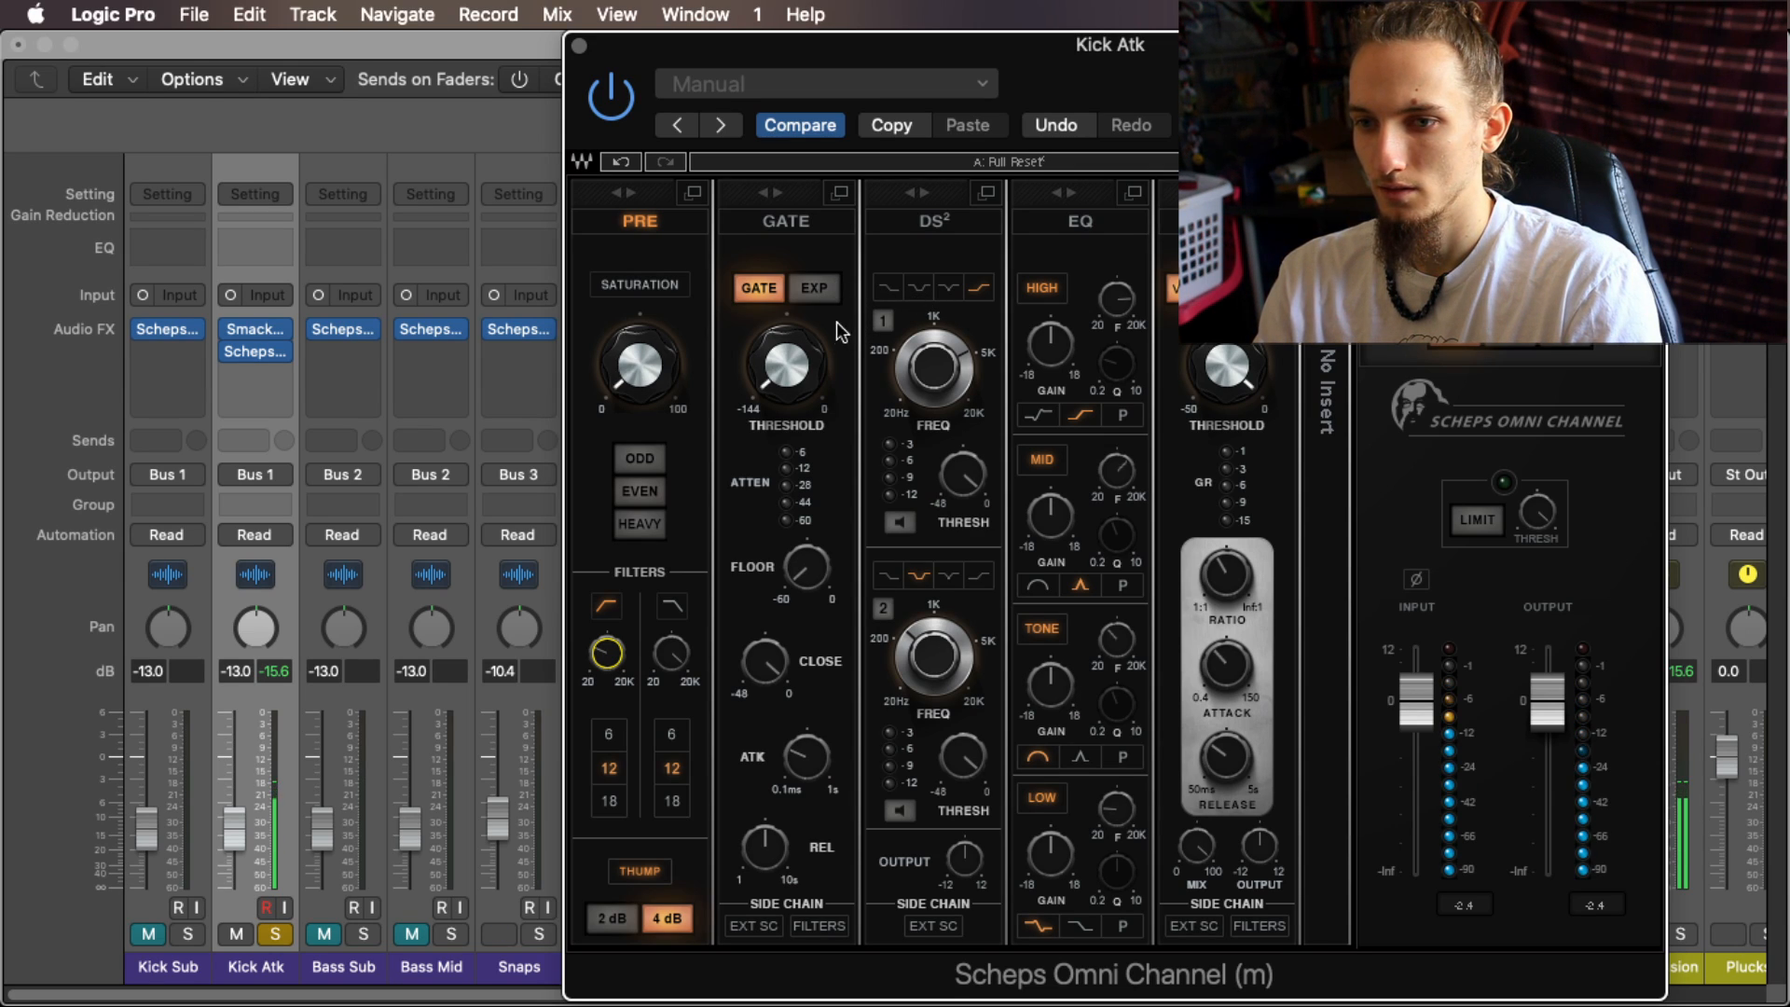
Step: Enable the gate on Kick Atk, adjust its threshold, attack and release, and raise the channel fader to 0.0 dB
left_click(799, 387)
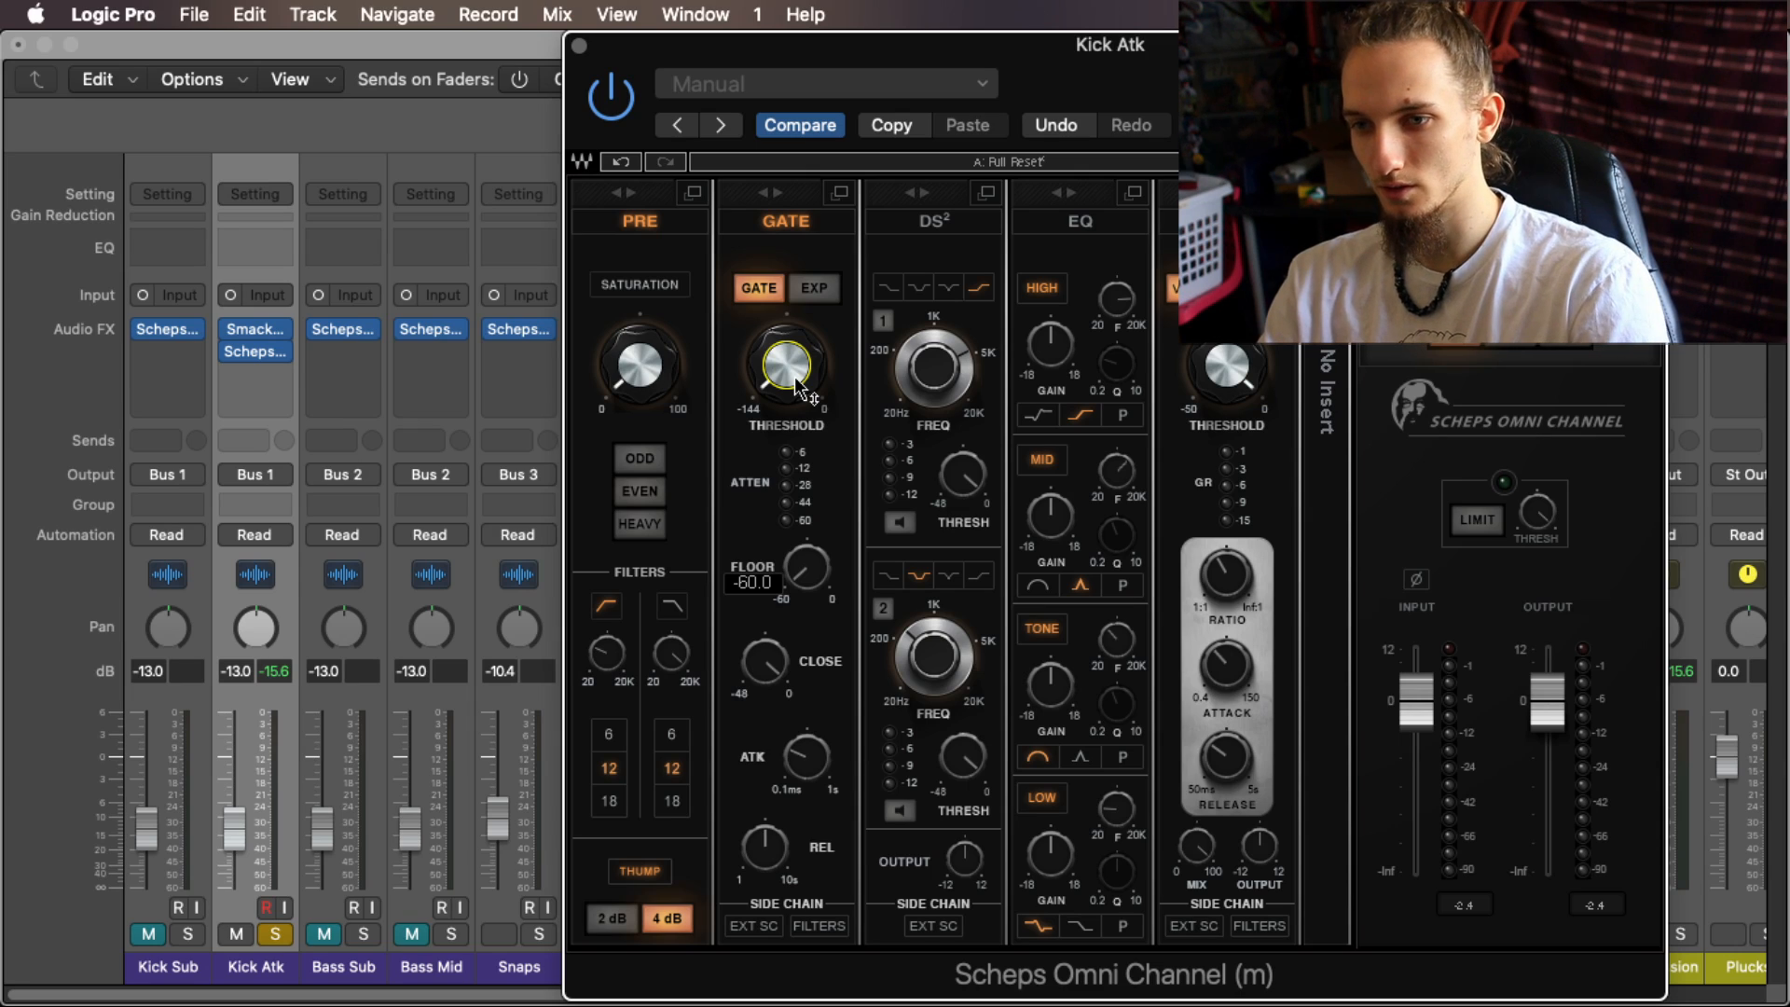
mouse_move(777, 370)
mouse_move(807, 757)
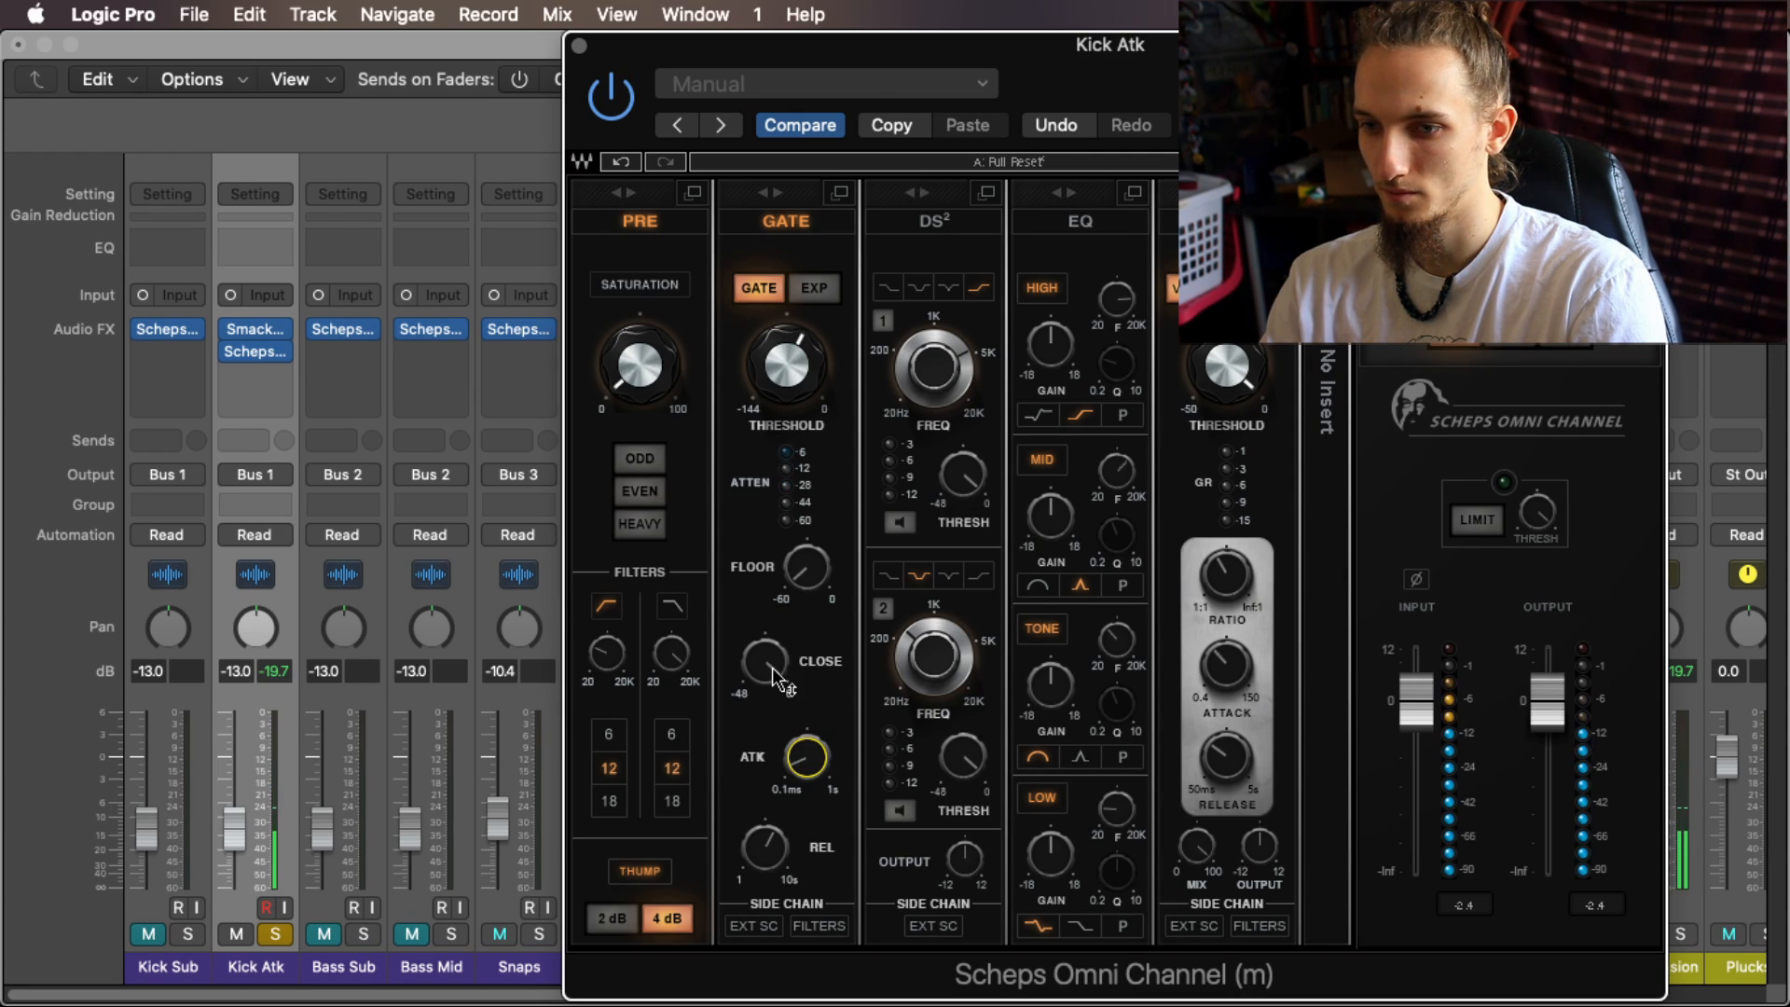
left_click_drag(758, 859, 758, 880)
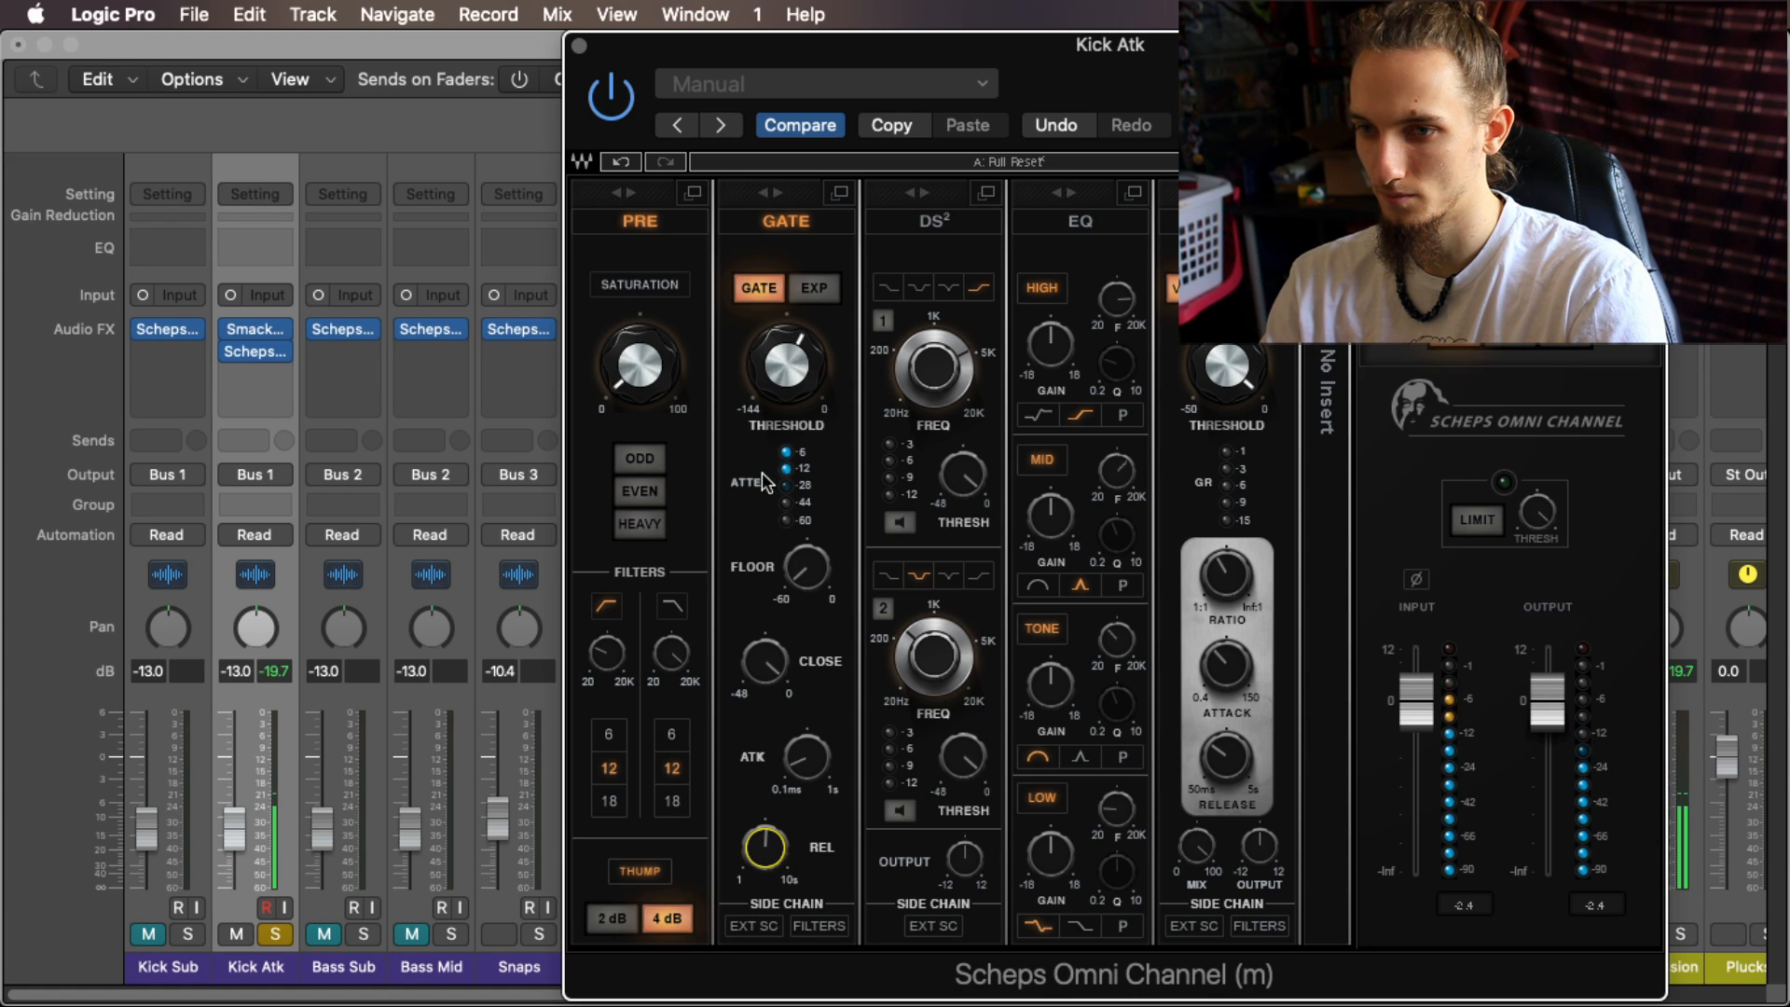
left_click_drag(778, 366, 778, 365)
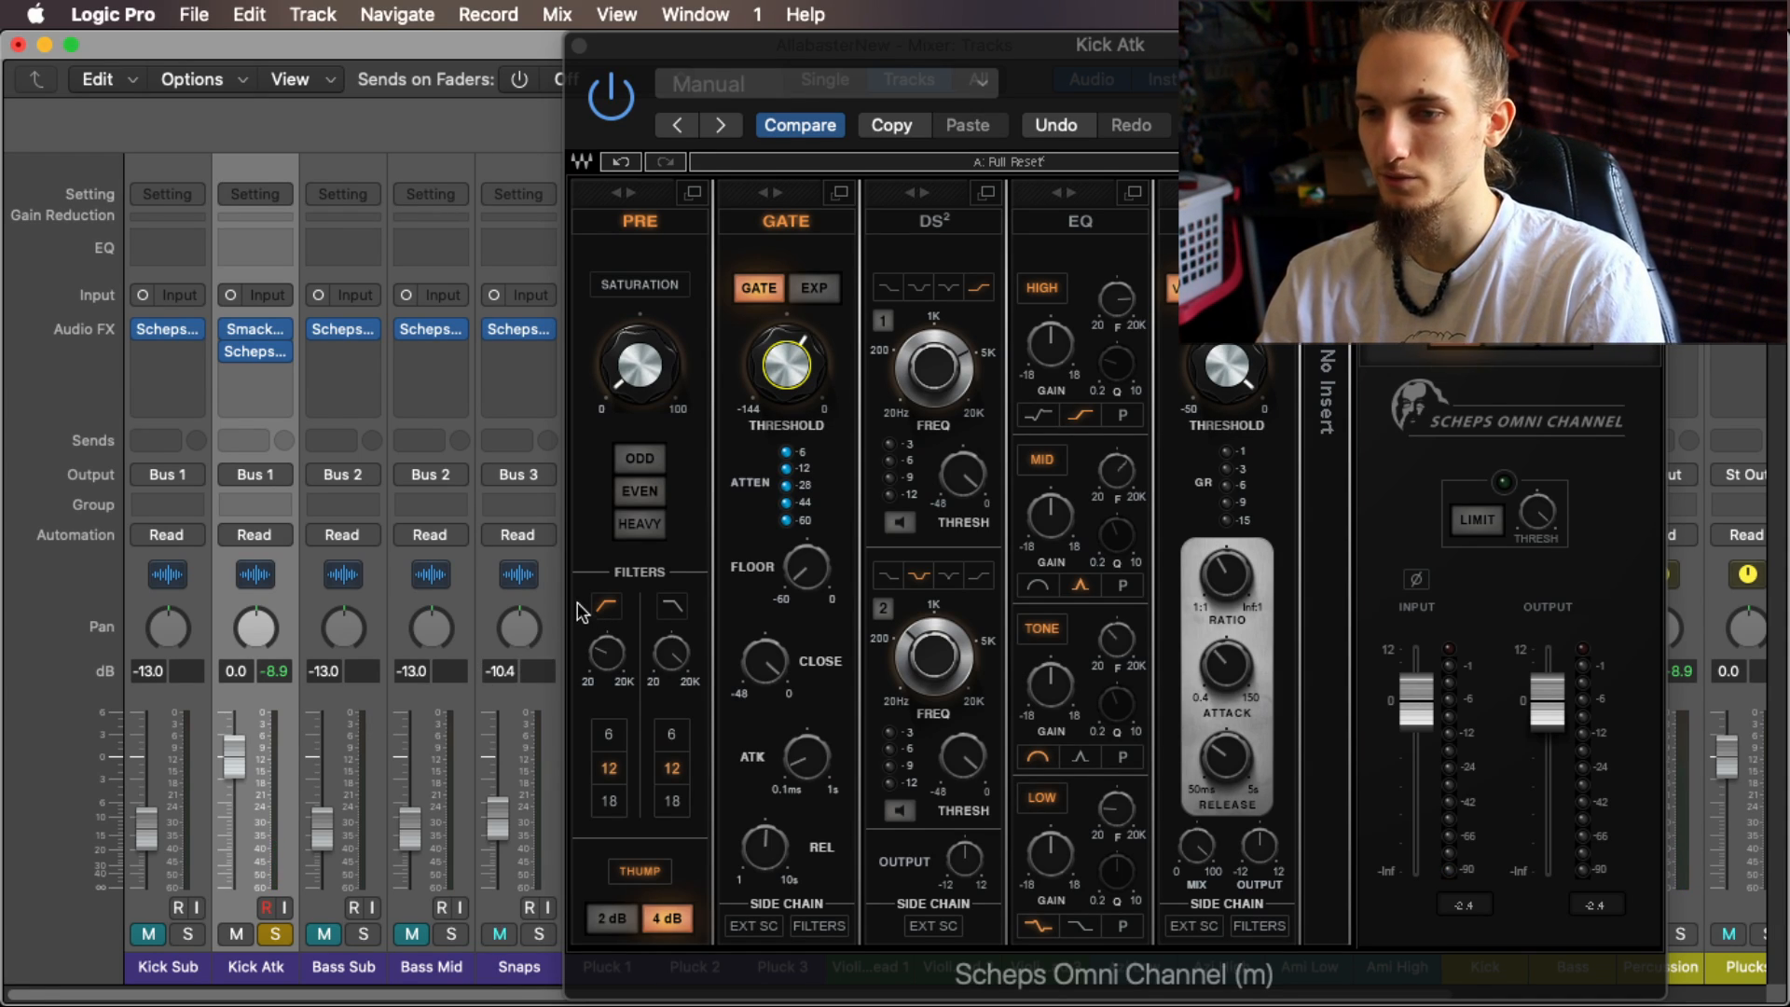
left_click(1193, 415)
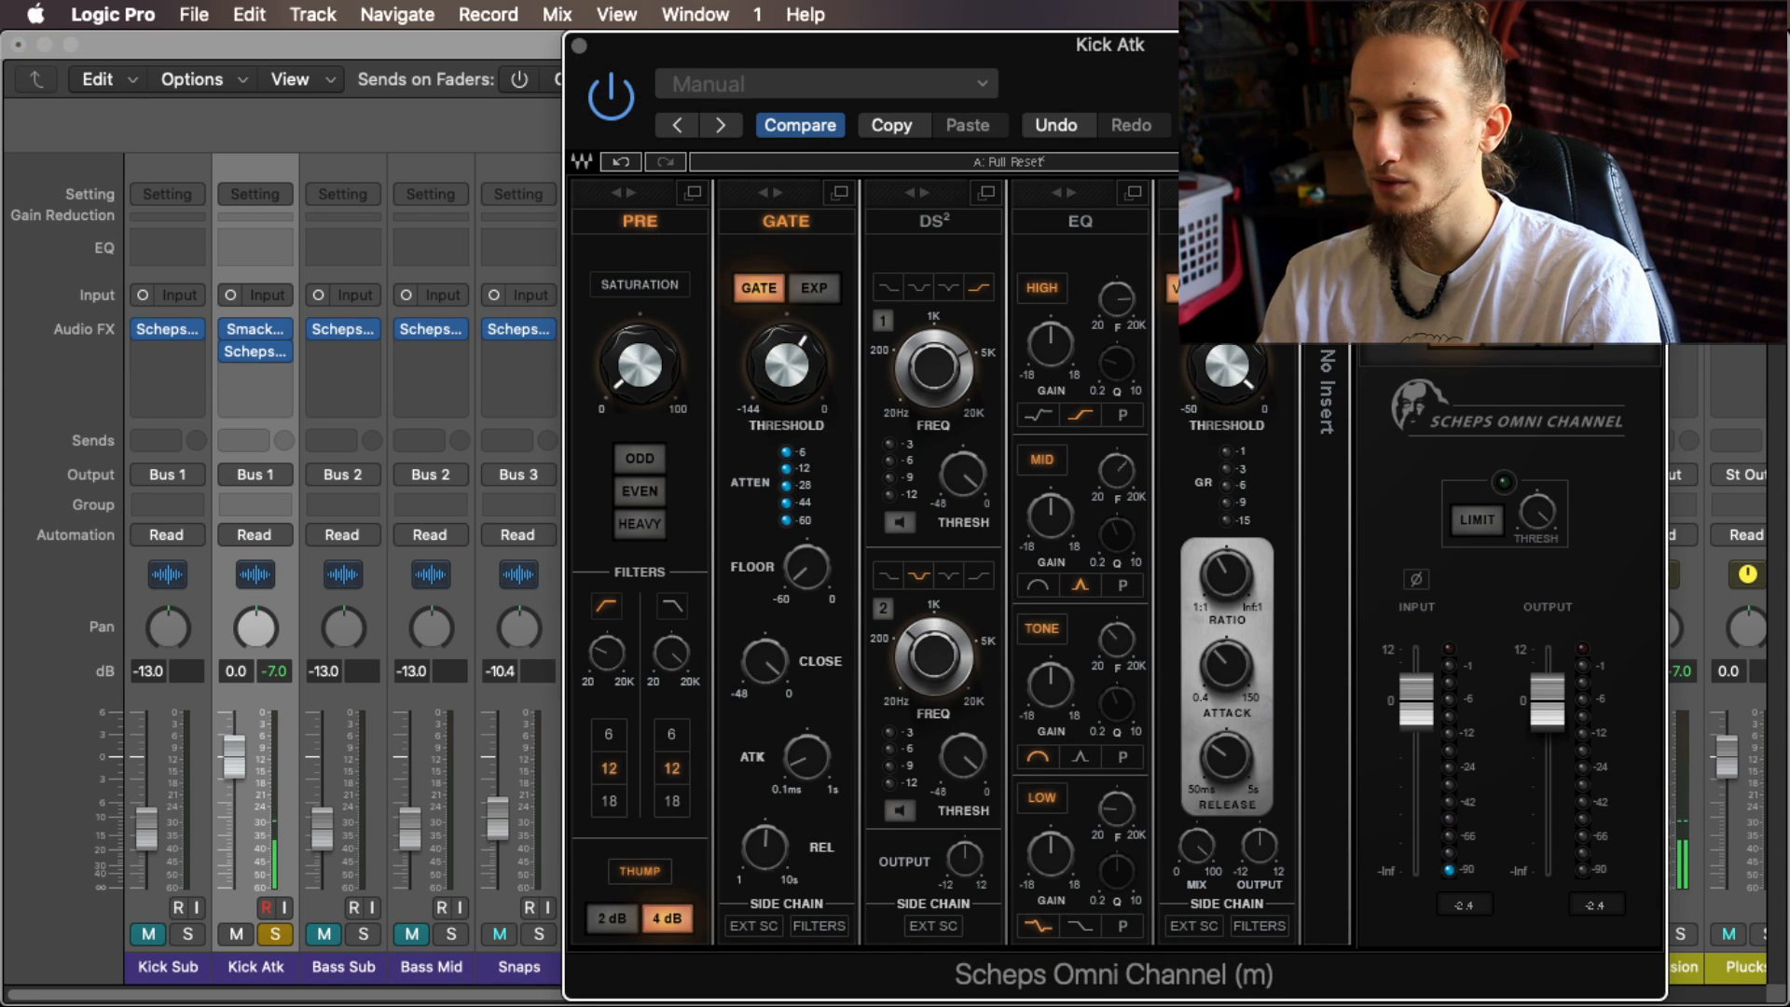
Step: Place the COMP module directly after the gate on Kick Atk, switch it to FET, and set the gate release to 108.6
left_click_drag(1226, 193, 886, 198)
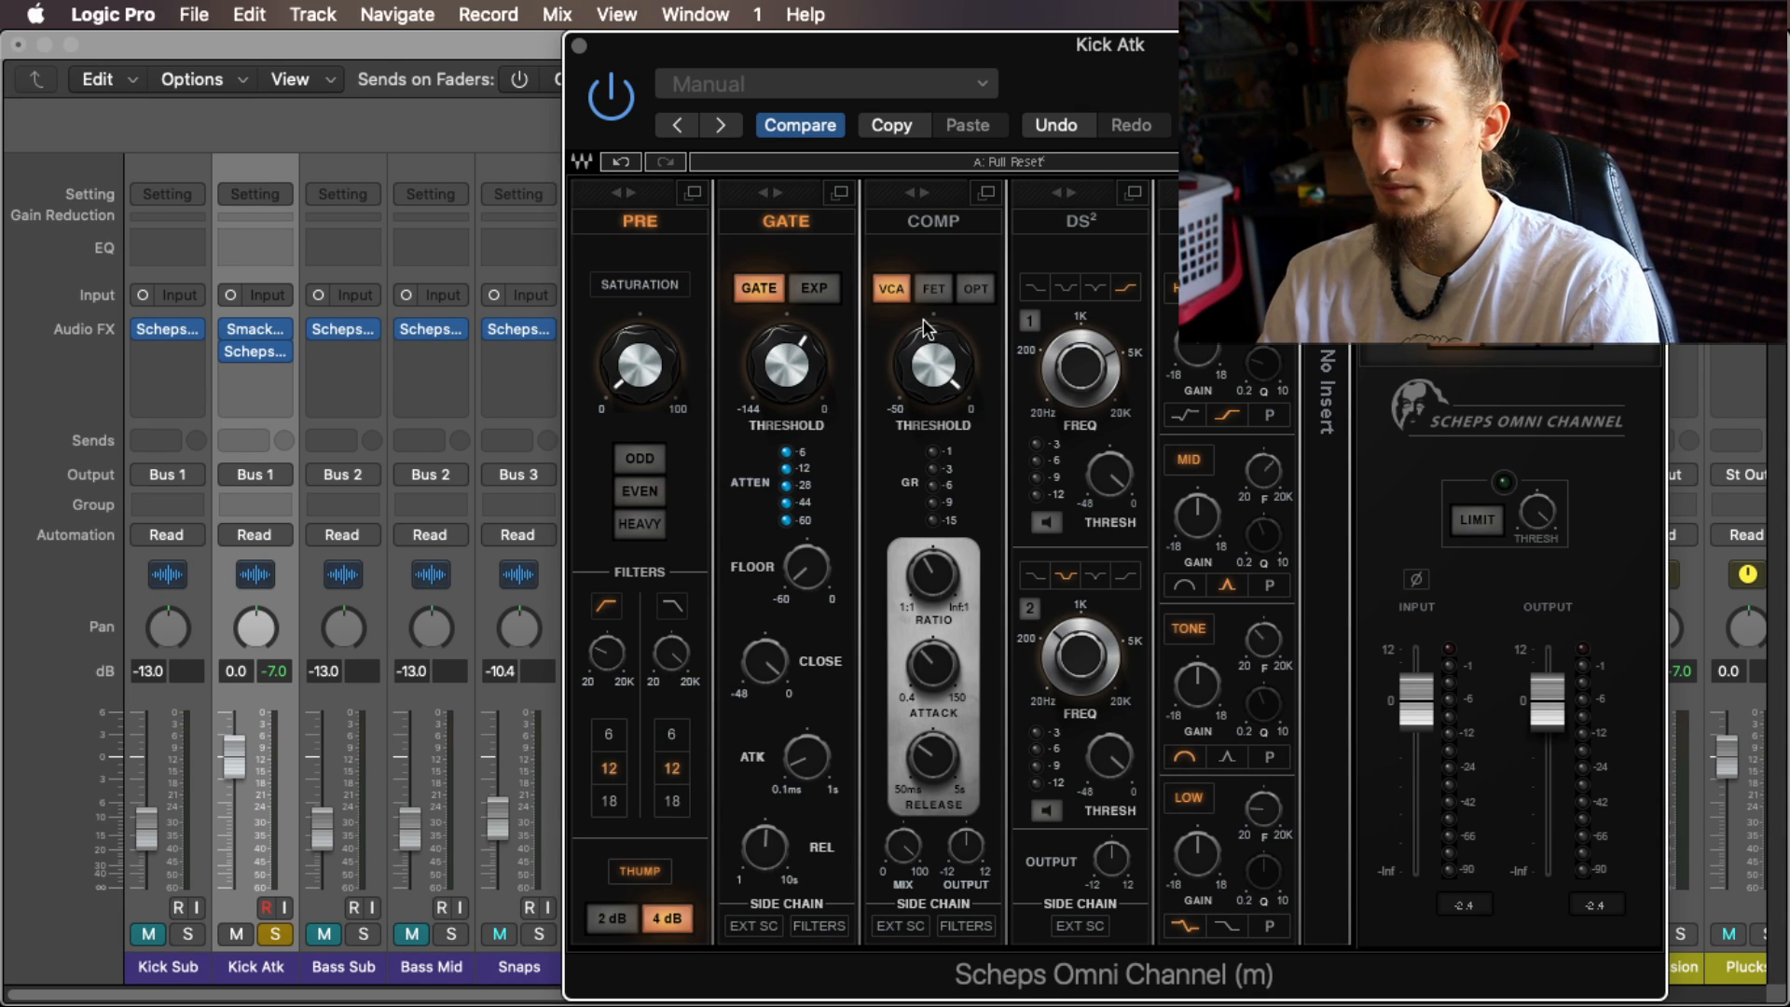
left_click(935, 289)
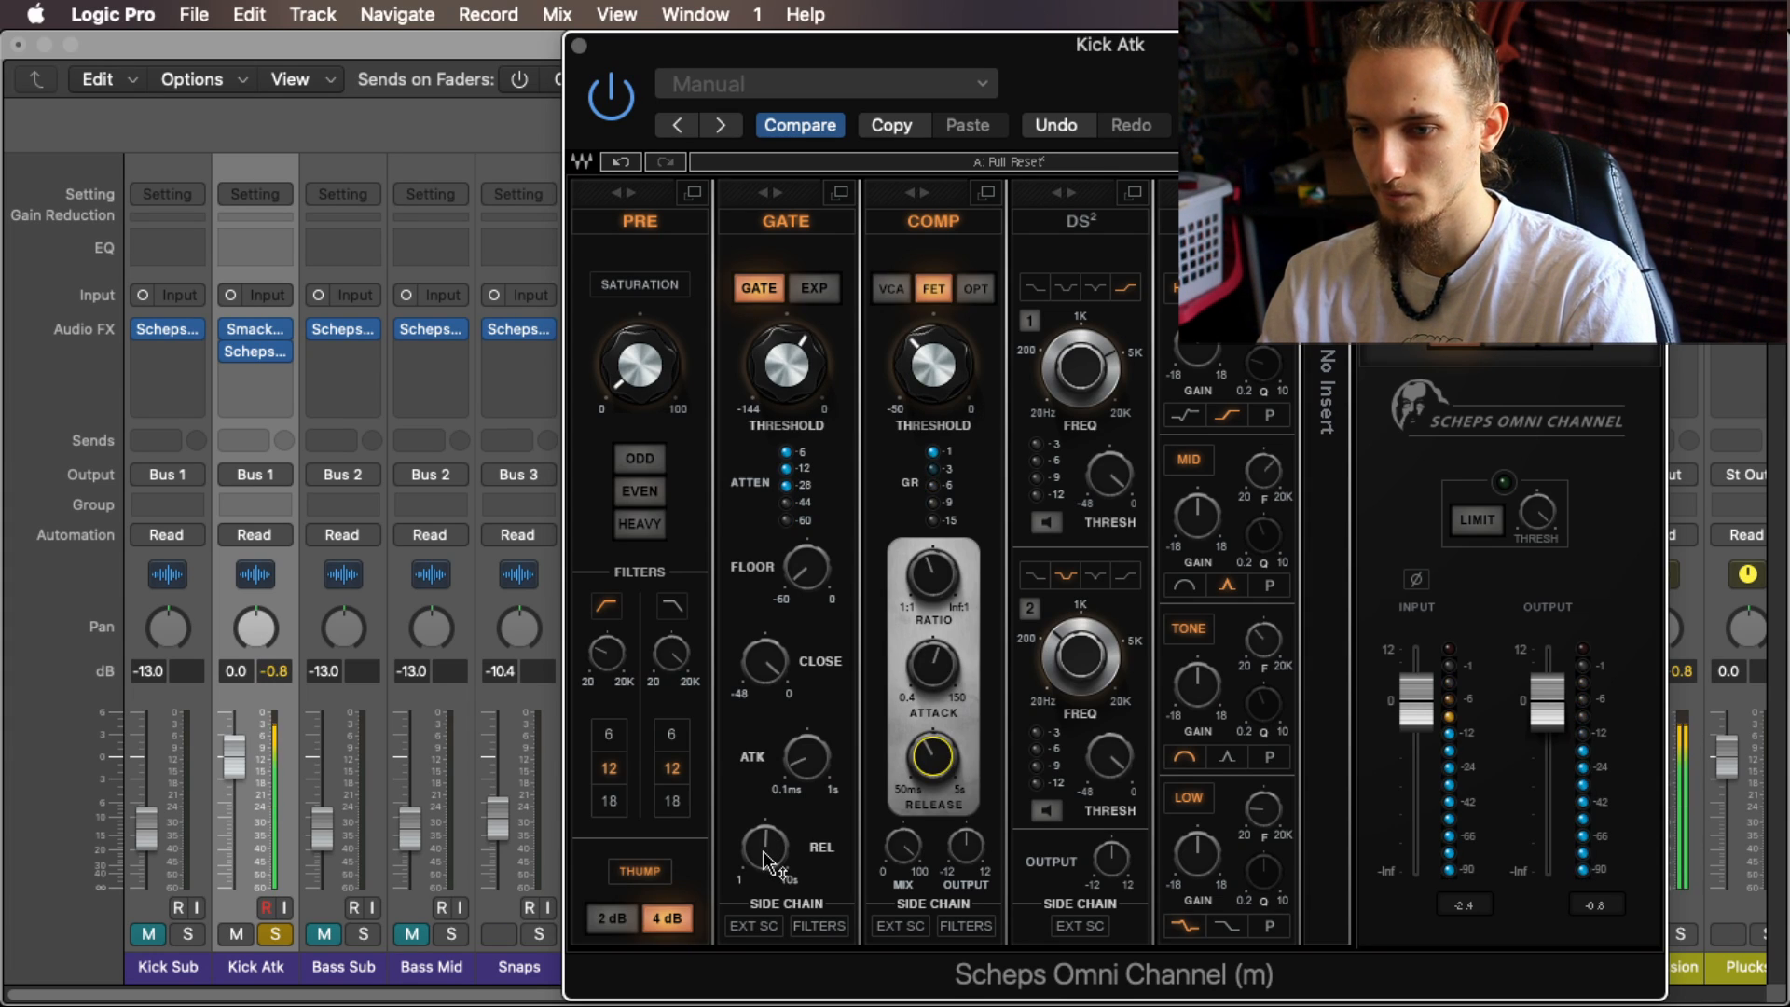
left_click(765, 848)
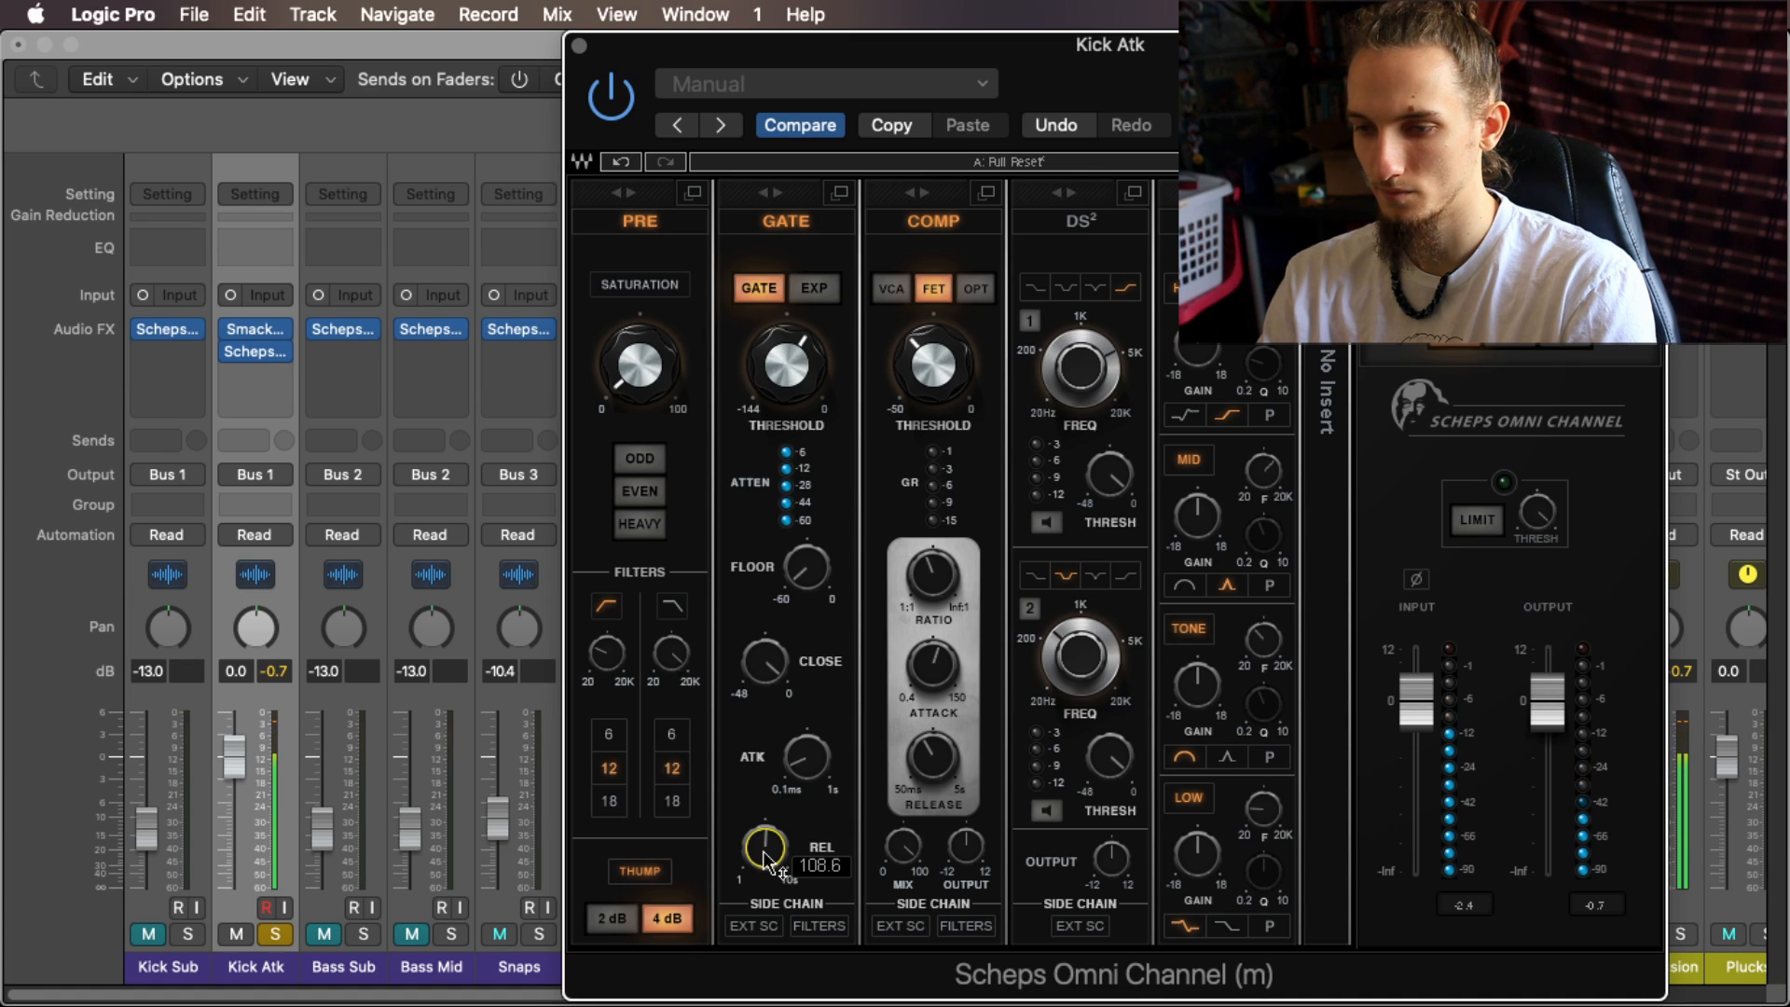
left_click(807, 760)
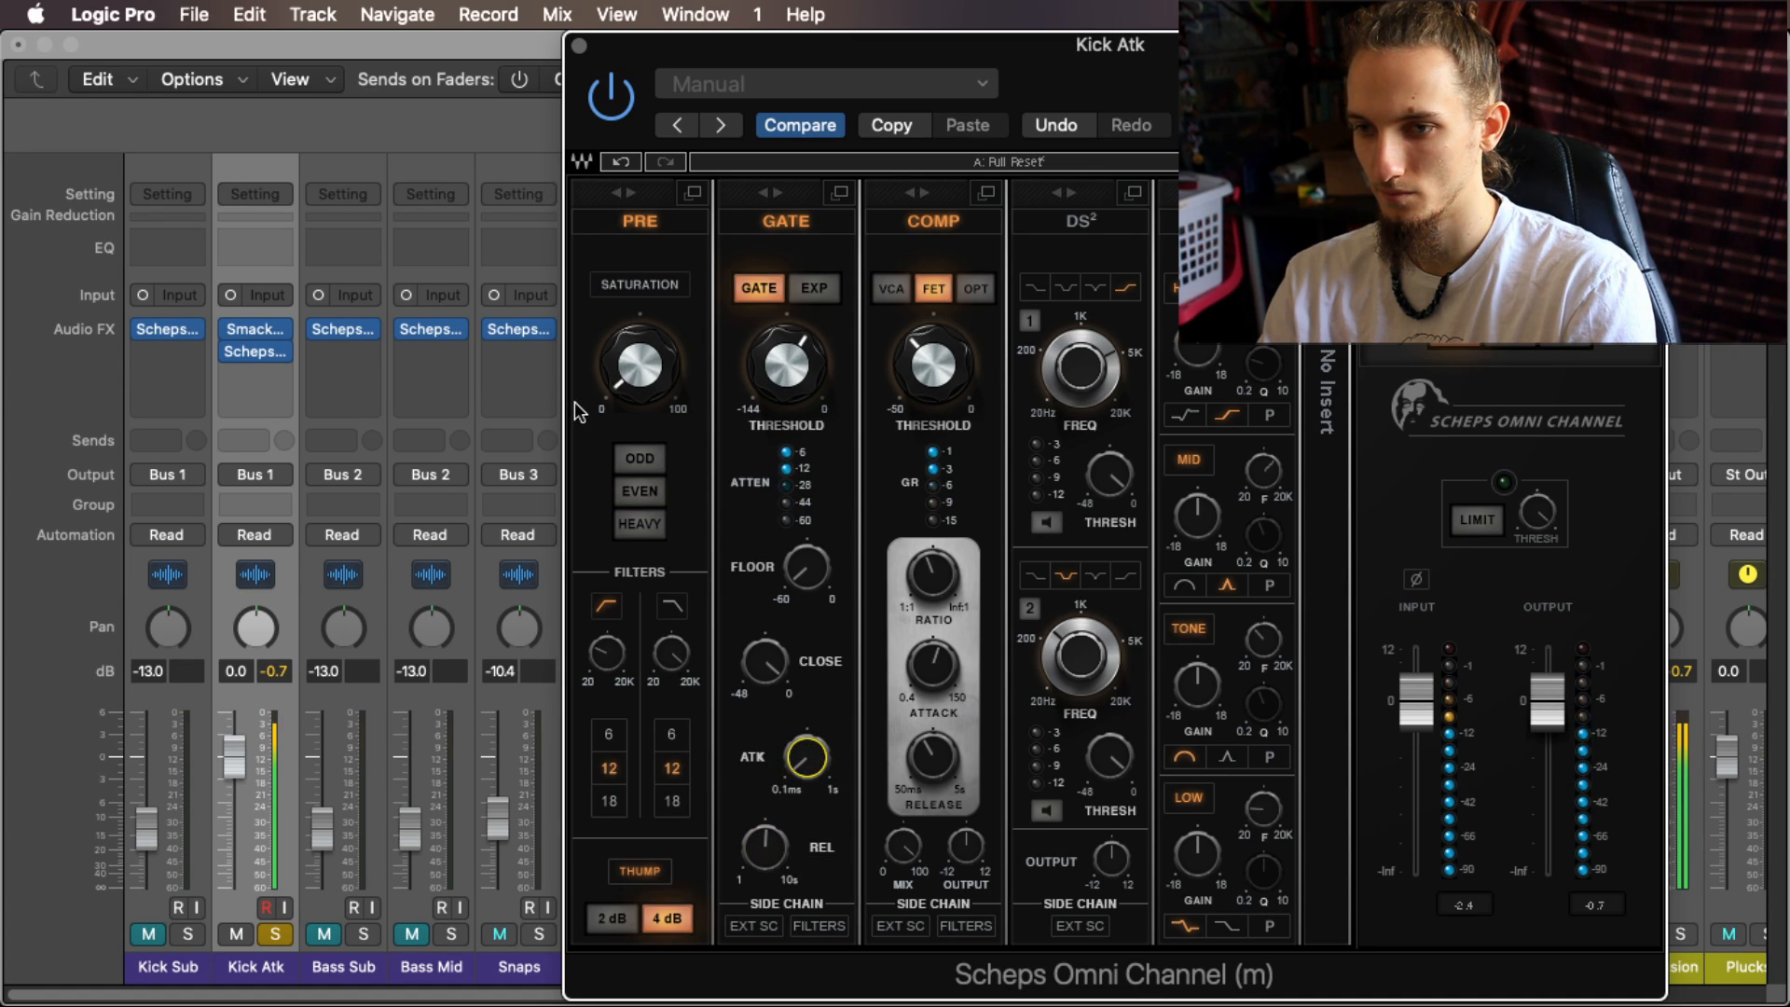
mouse_move(802, 759)
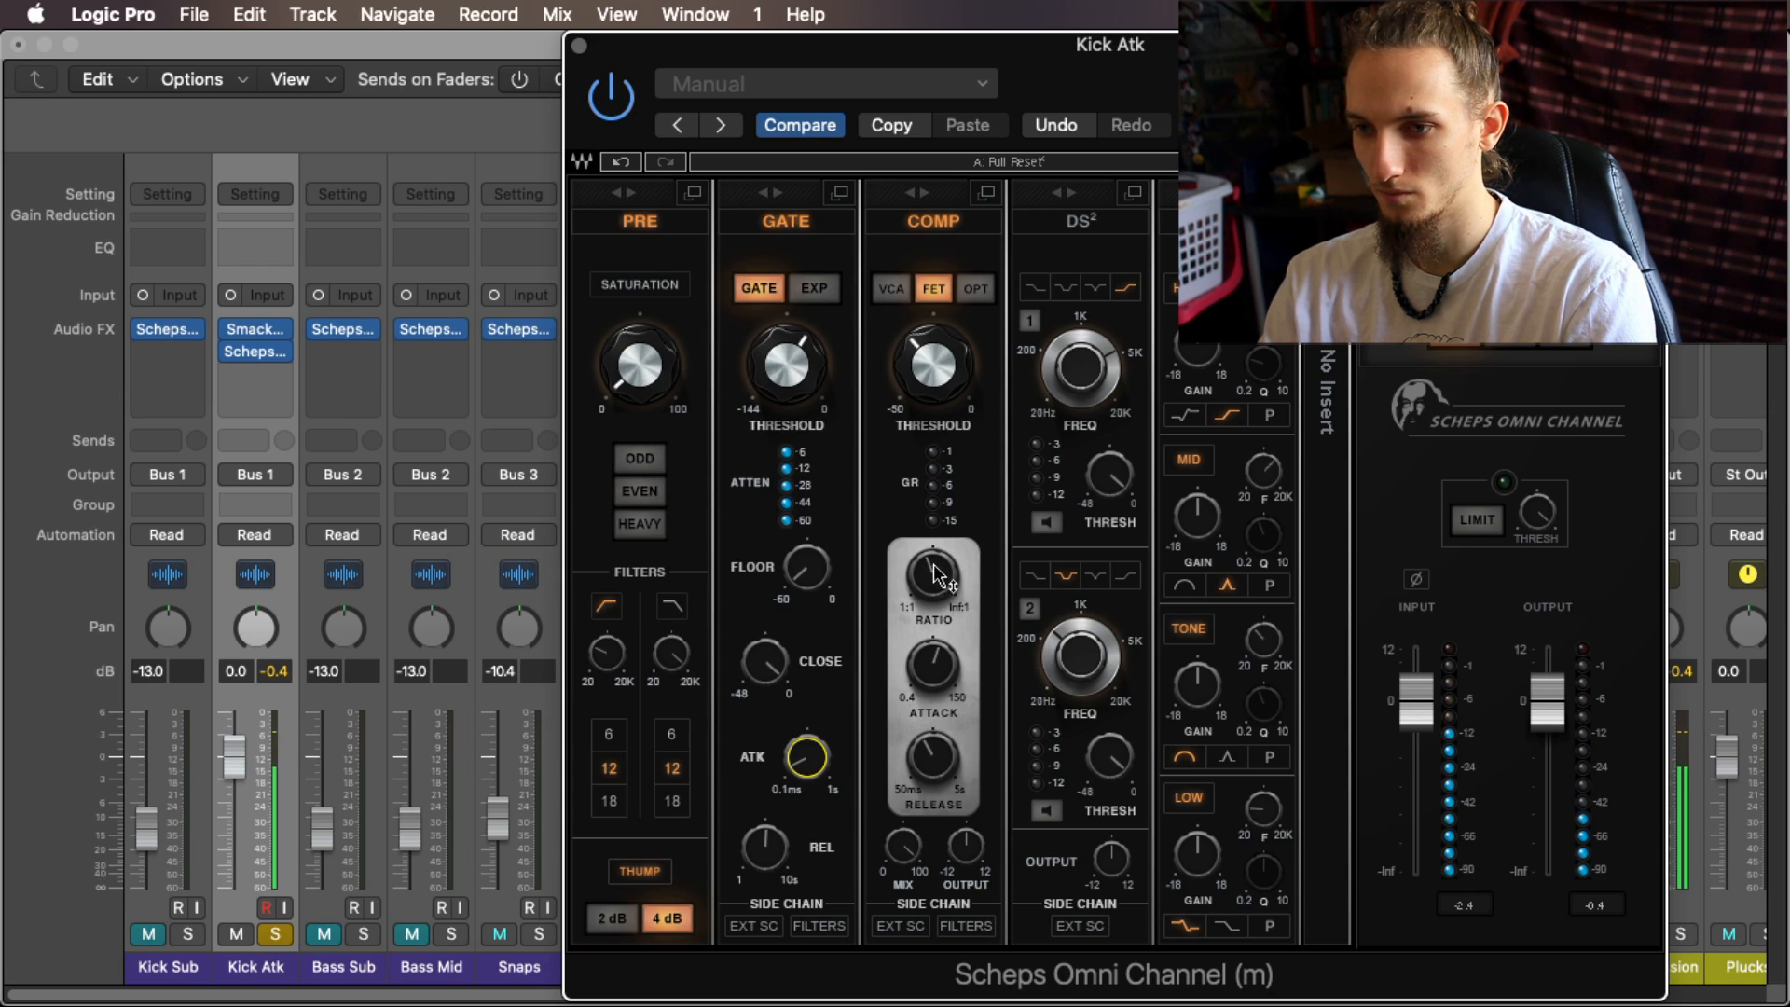
Step: Adjust the FET compressor's threshold and output on Kick Atk, comparing the sound with the COMP module bypassed
mouse_move(932, 372)
left_mouse_down()
mouse_move(932, 356)
mouse_move(939, 396)
left_mouse_up()
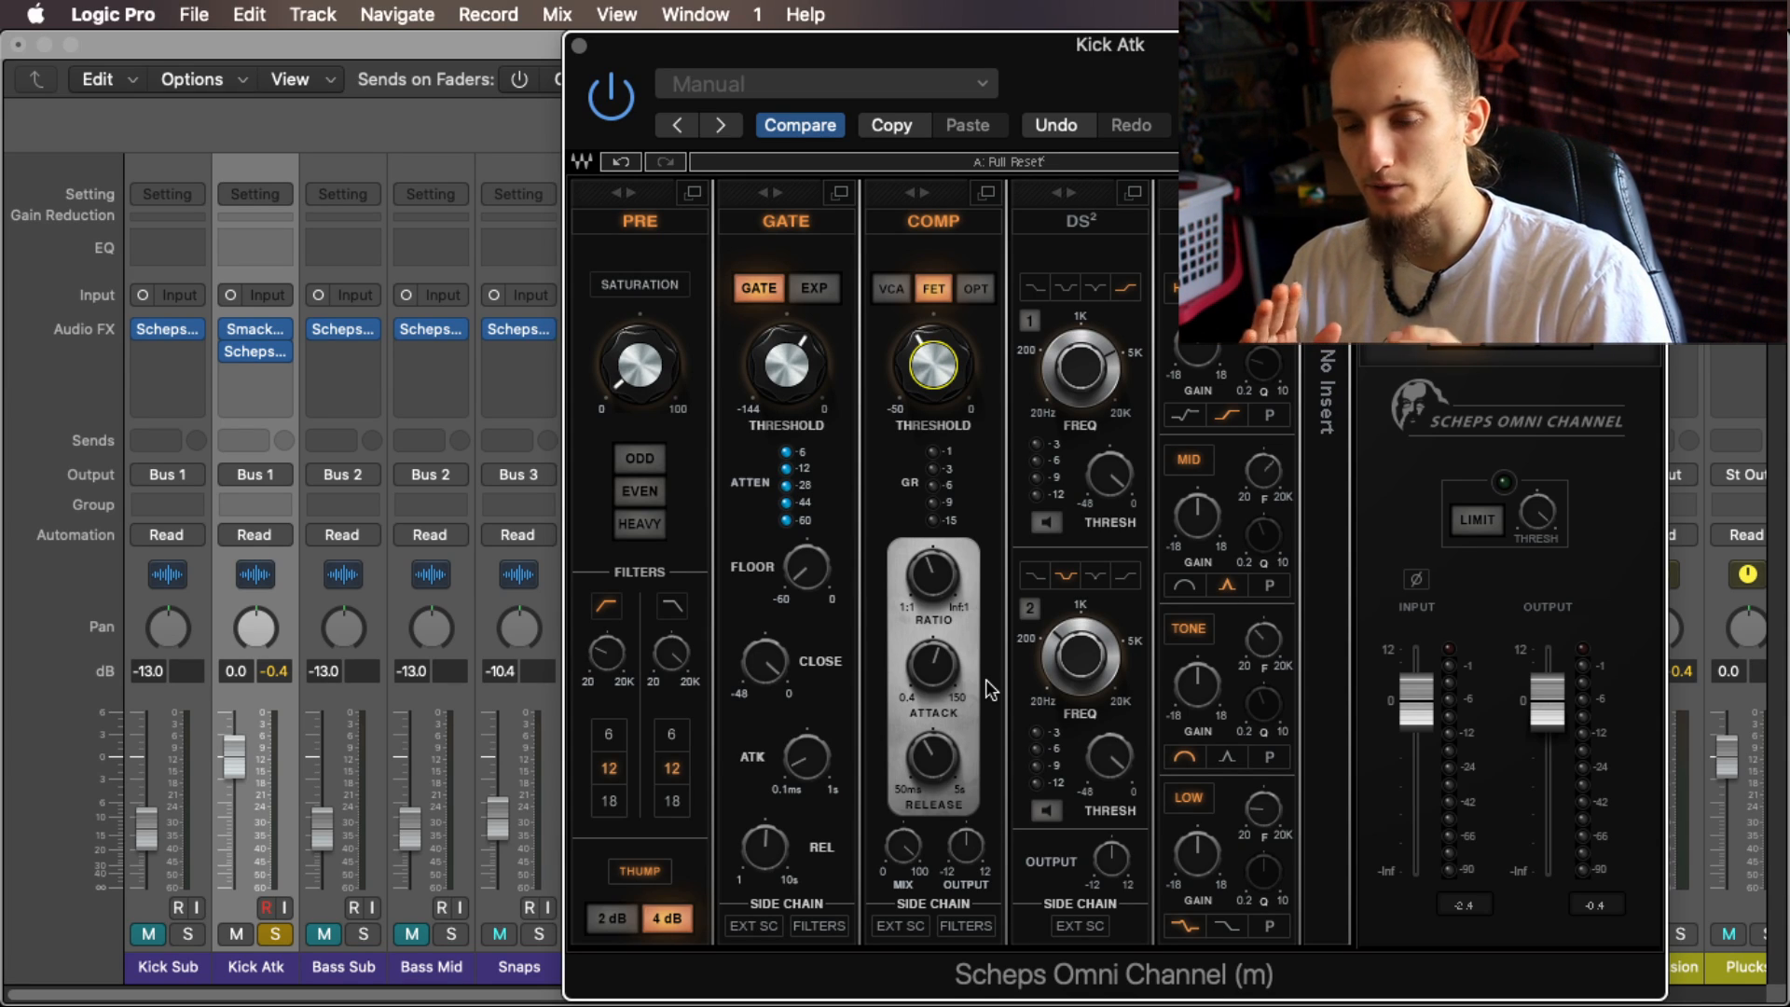
left_click(942, 226)
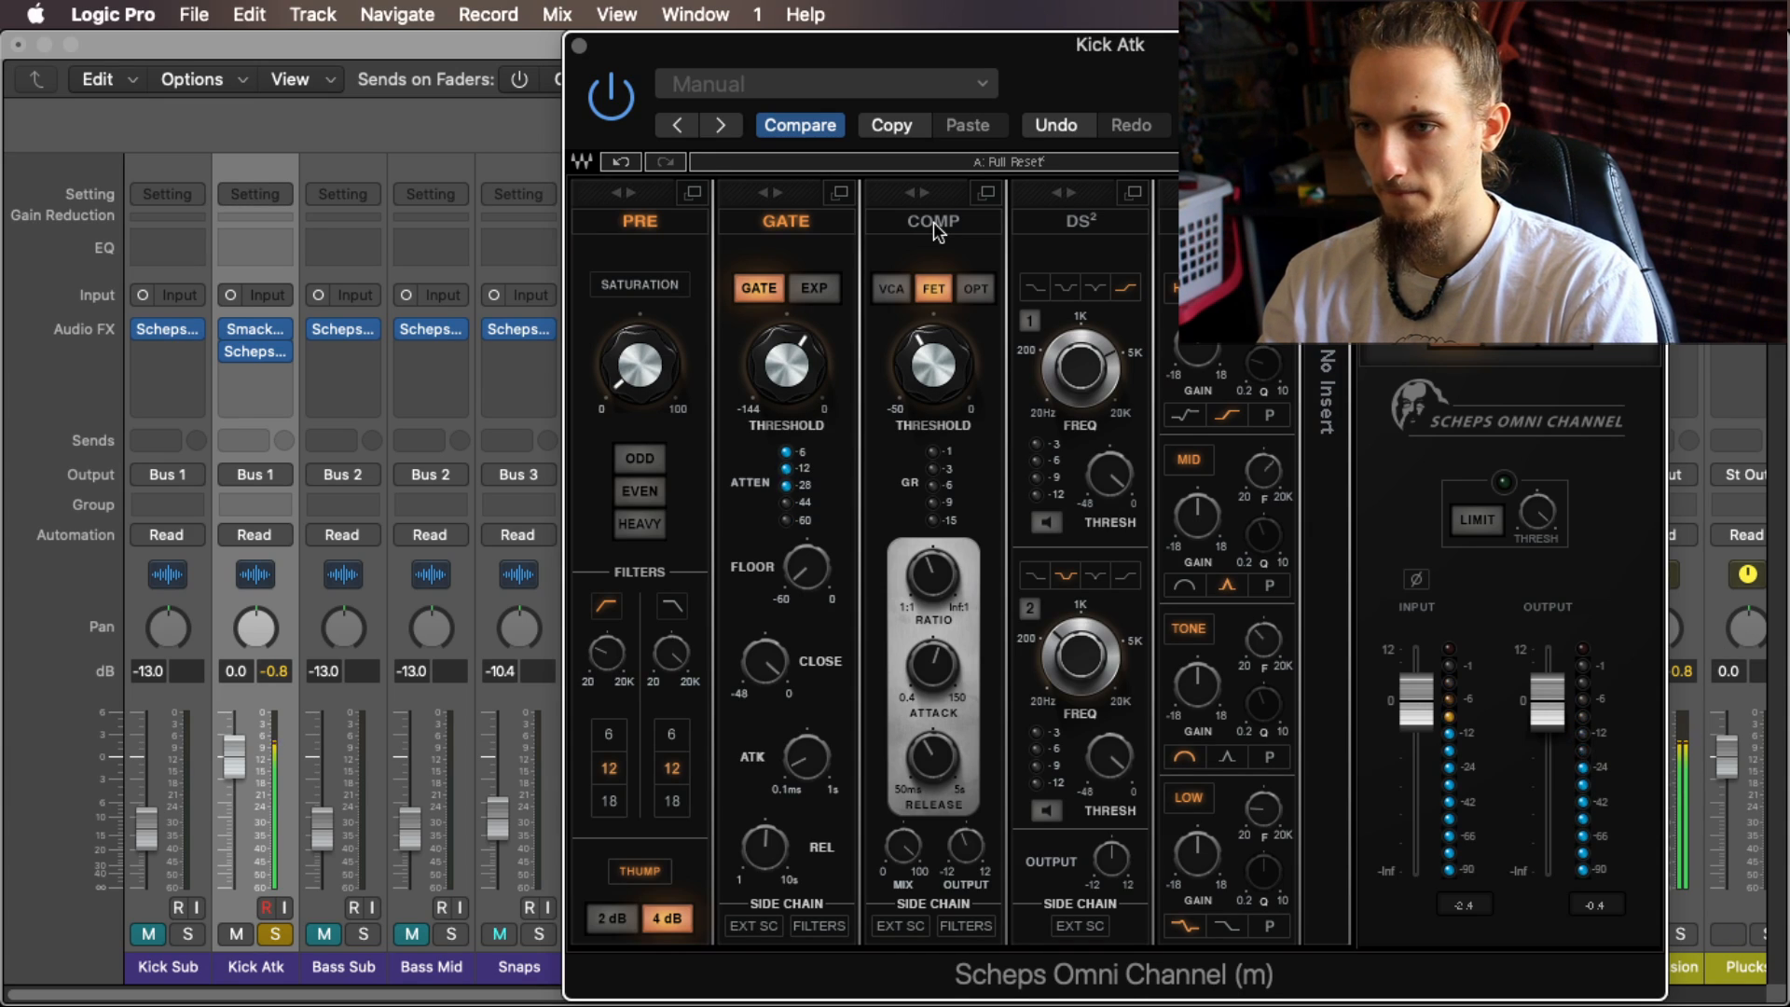
left_click(937, 230)
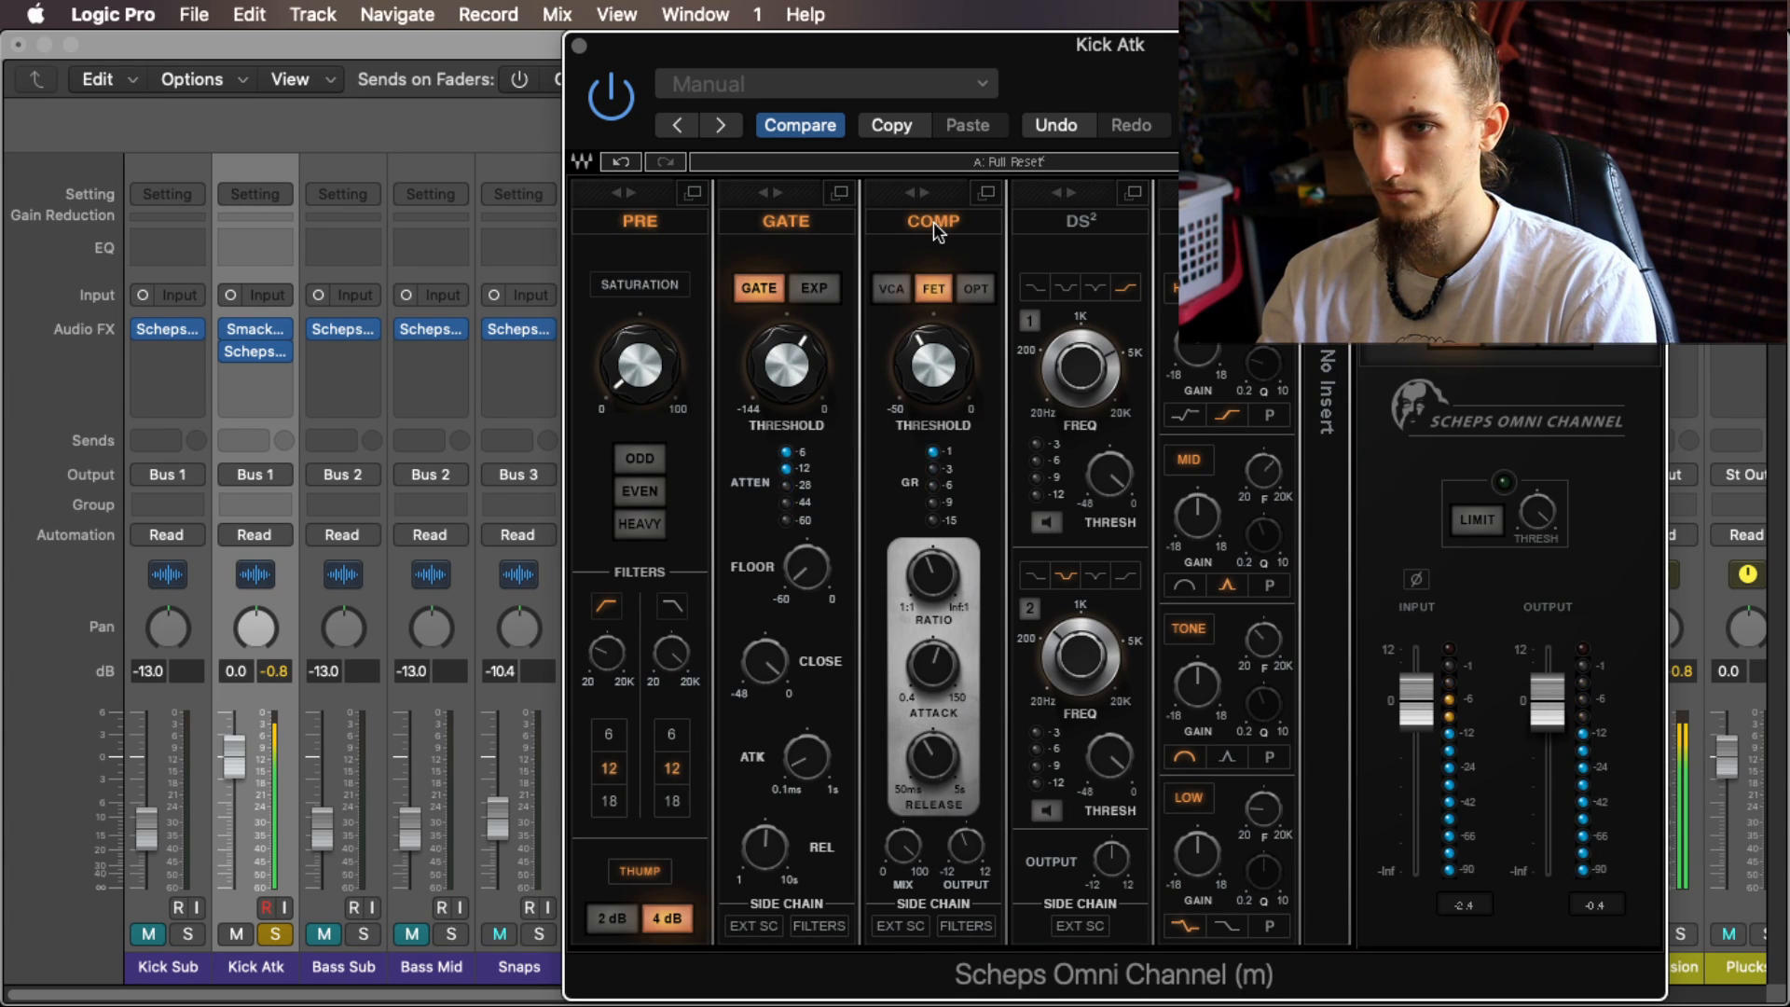
left_click(937, 229)
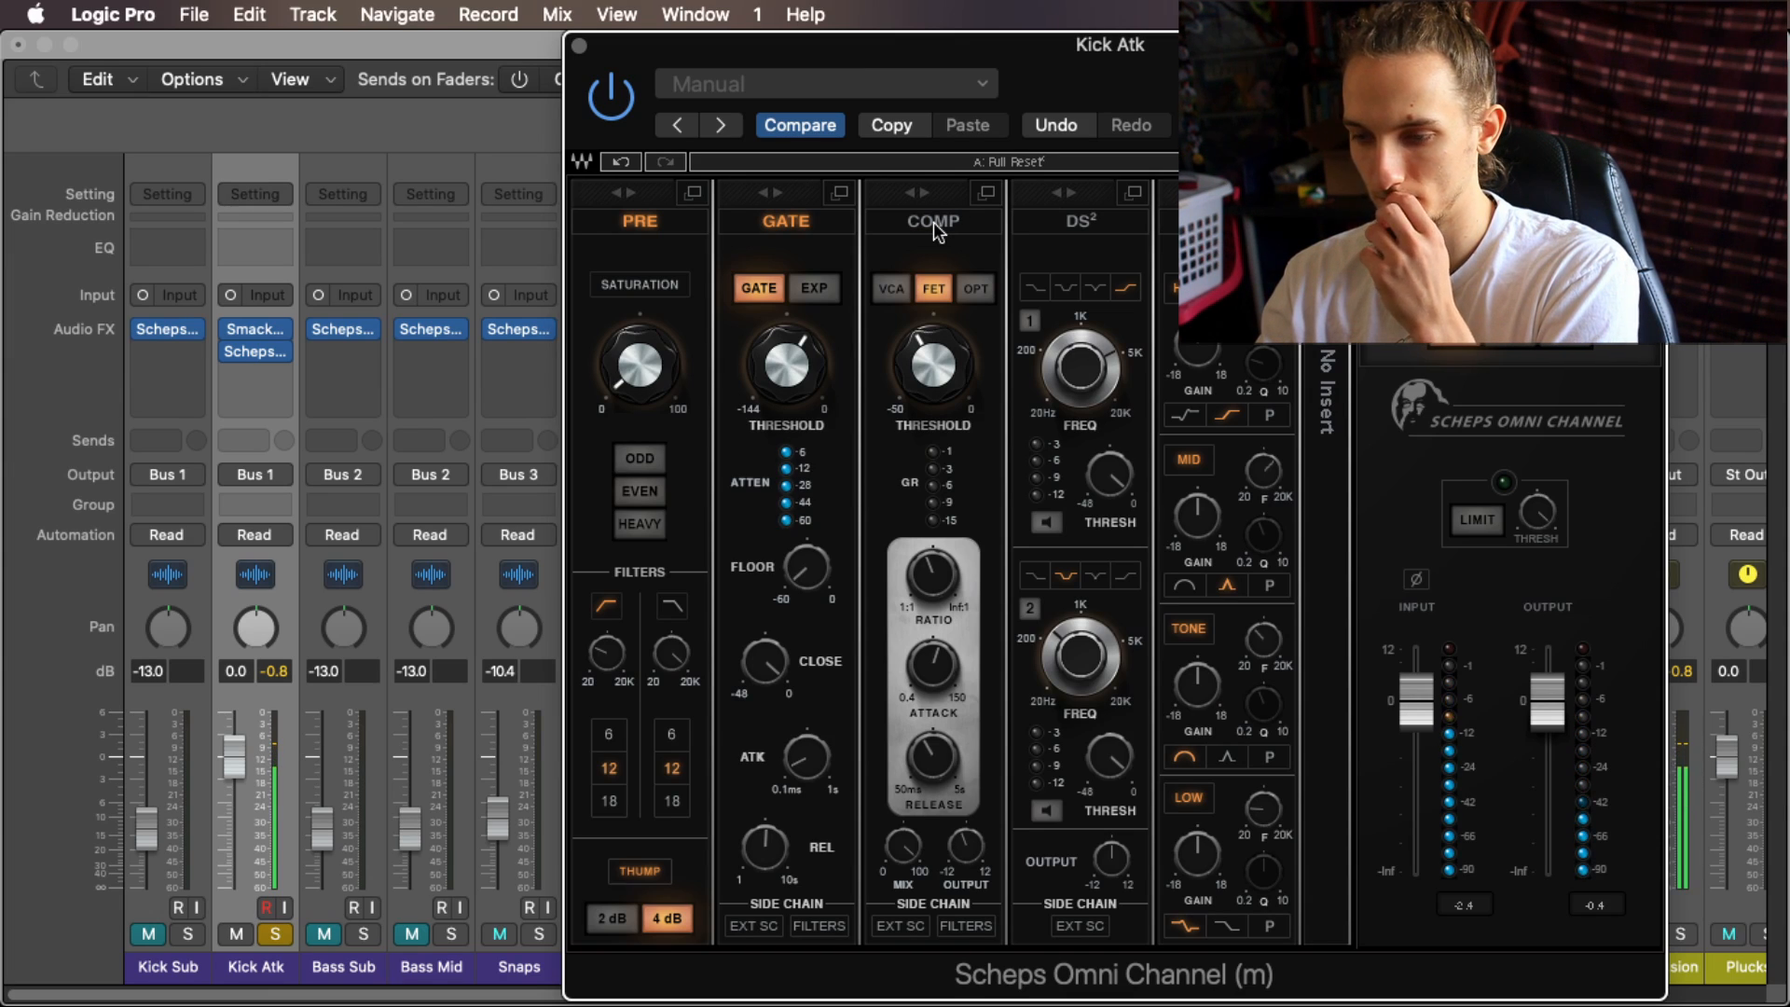
left_click(937, 230)
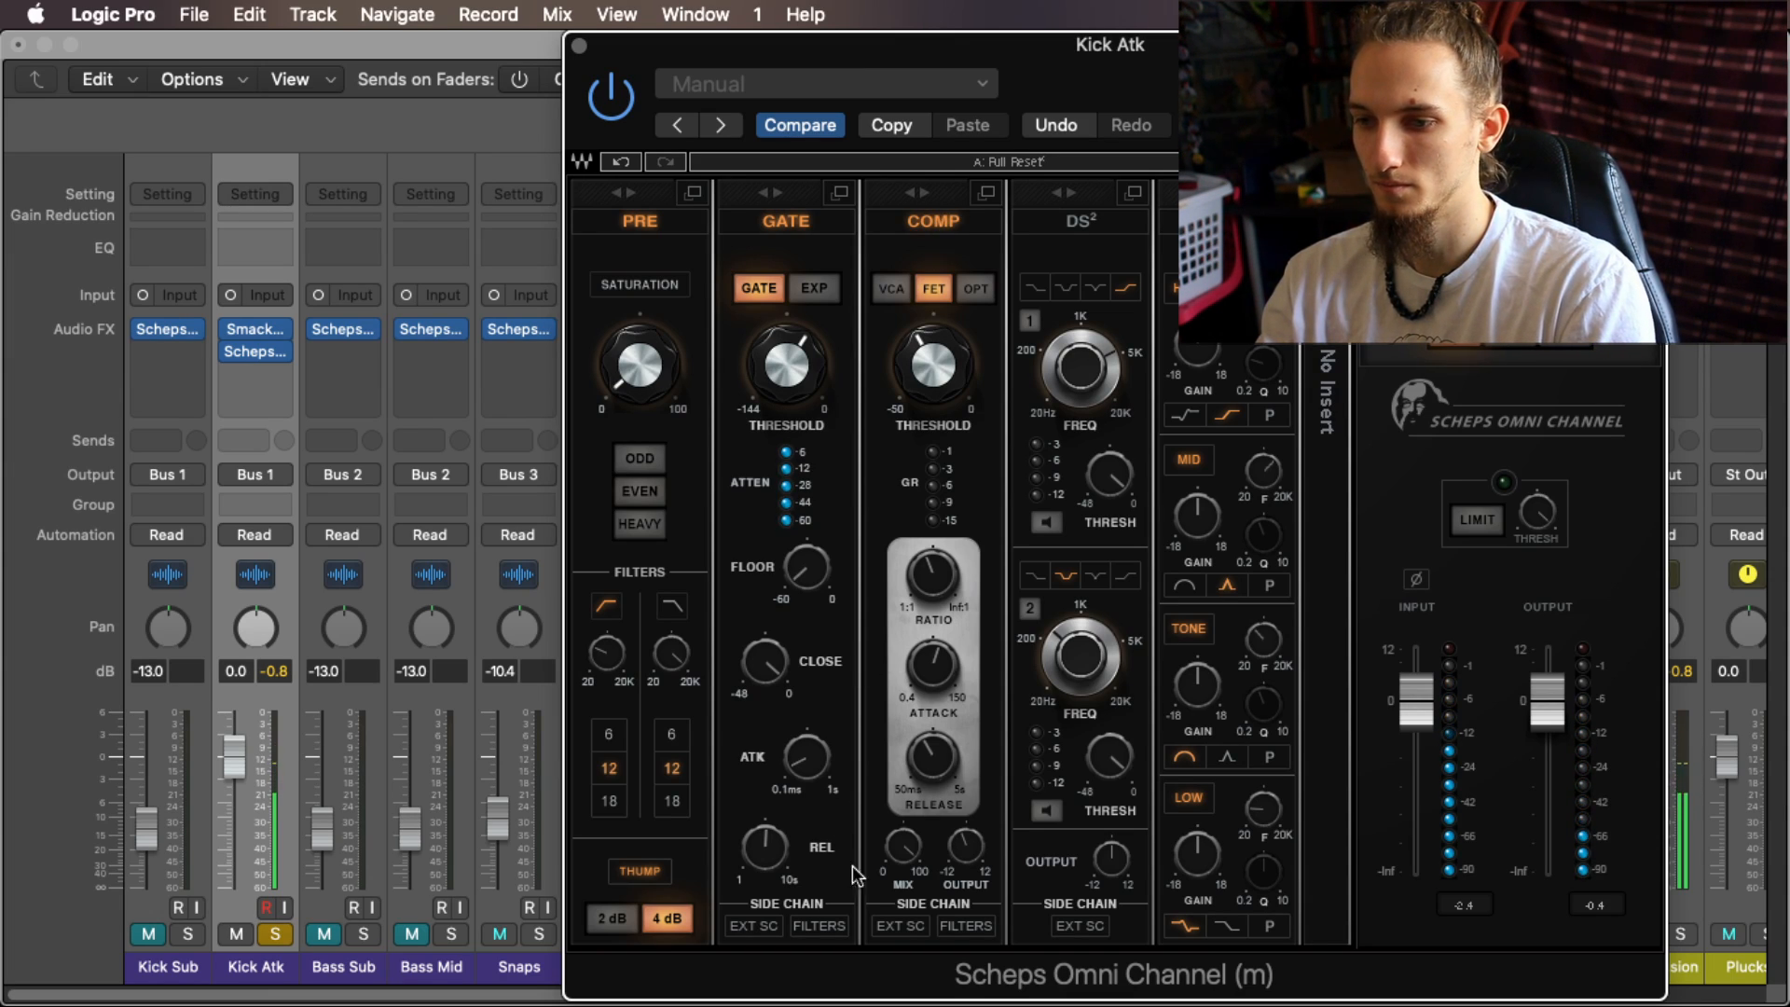
left_click_drag(969, 853, 970, 863)
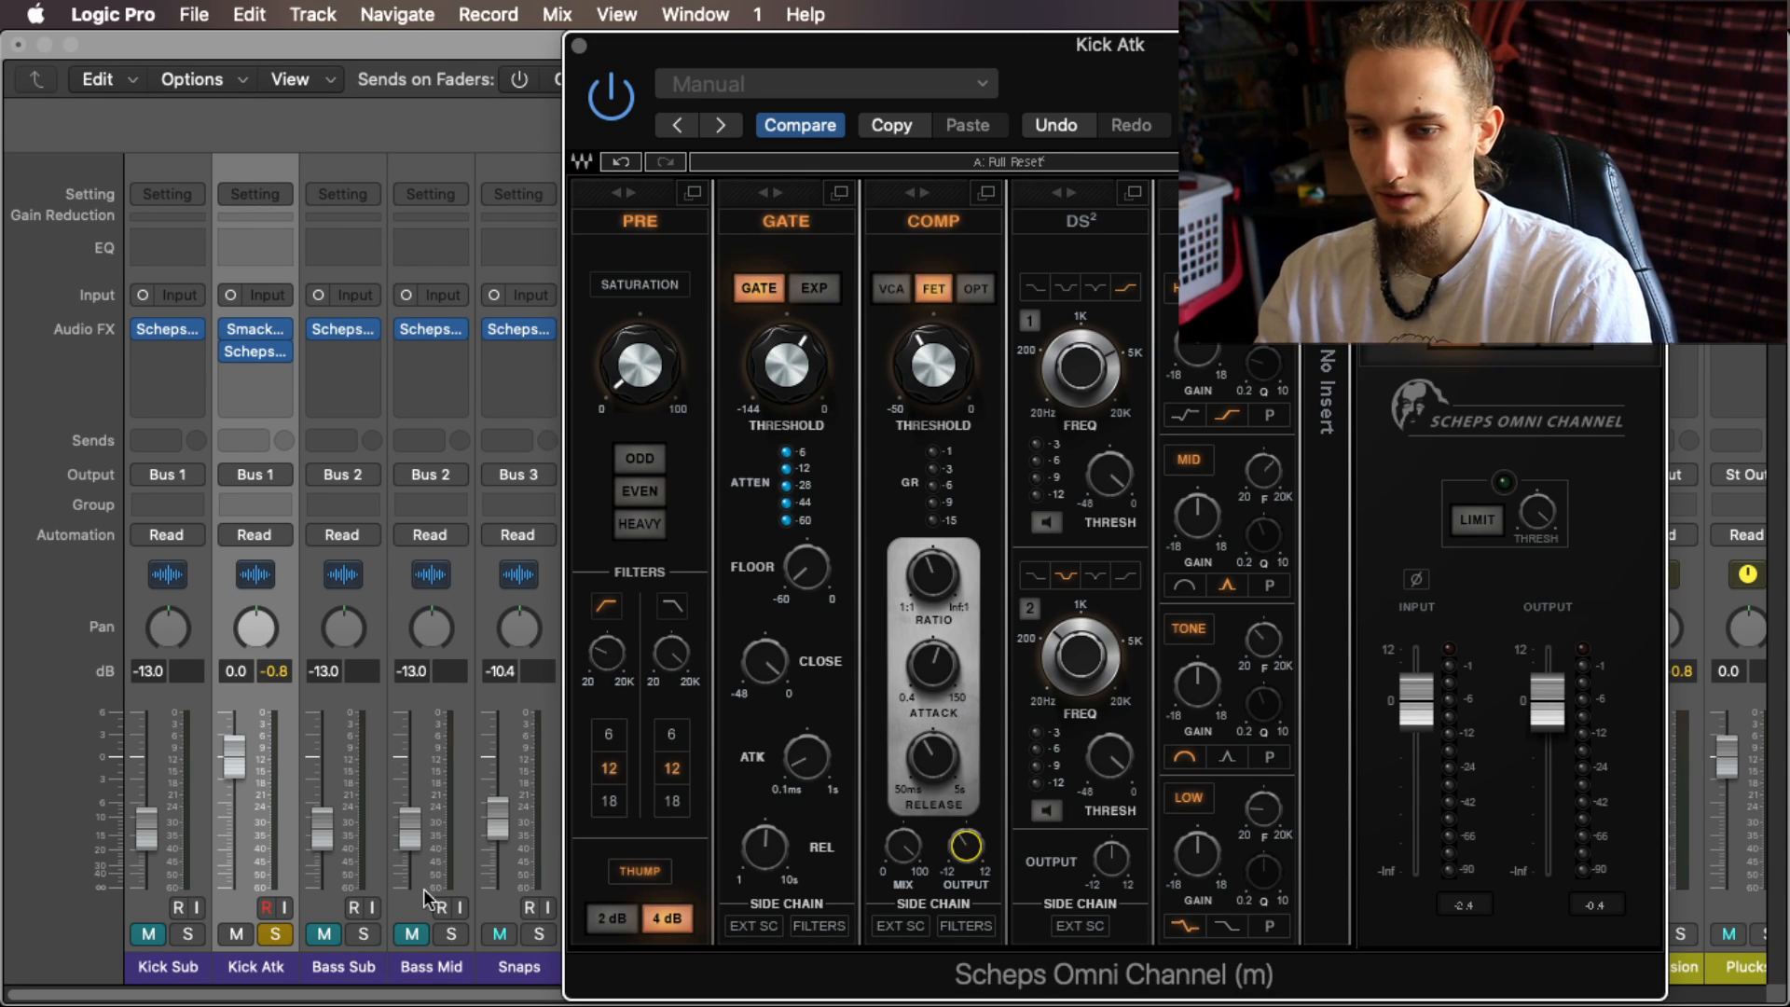
Step: Audition Bass Sub in solo with Kick Atk, setting Bass Sub to -9.0 dB and Kick Atk to -7.0 dB
left_click(362, 934)
key("space")
left_click_drag(322, 823, 321, 807)
left_click_drag(234, 882, 234, 804)
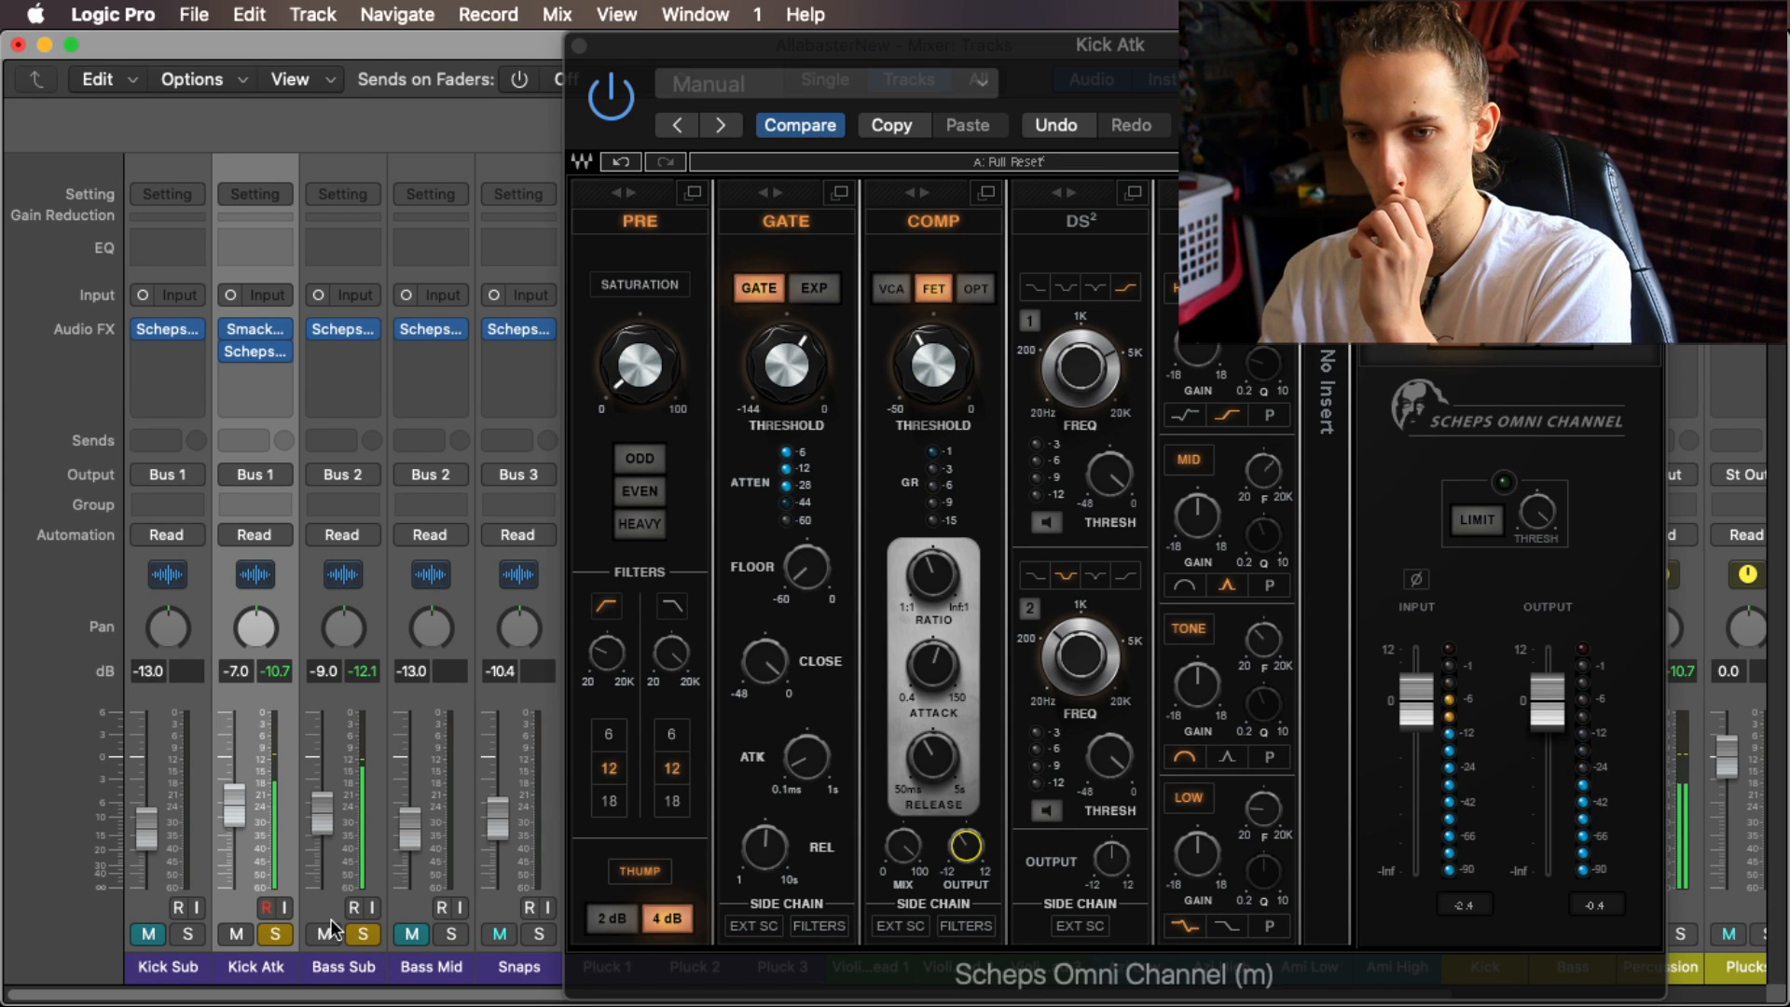
left_click(362, 933)
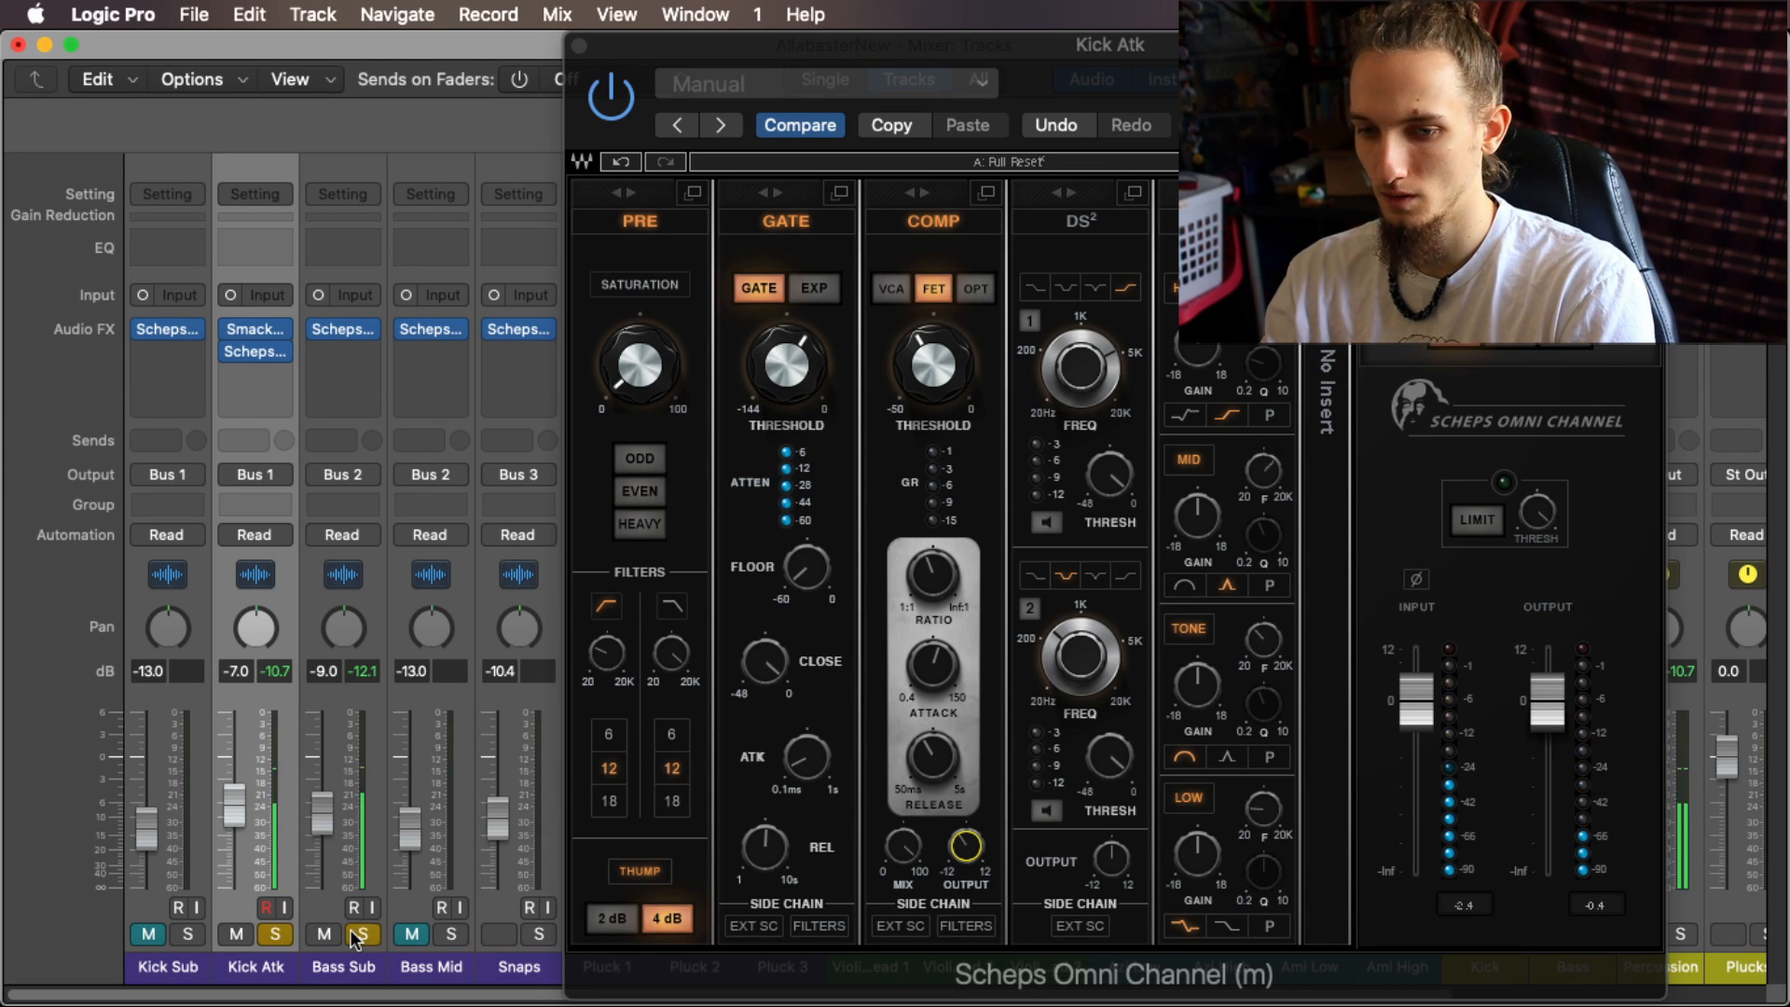
Step: Add Even saturation at 100 to Kick Atk, lengthen the compressor attack, and set the gate release to 45.7
left_click(630, 283)
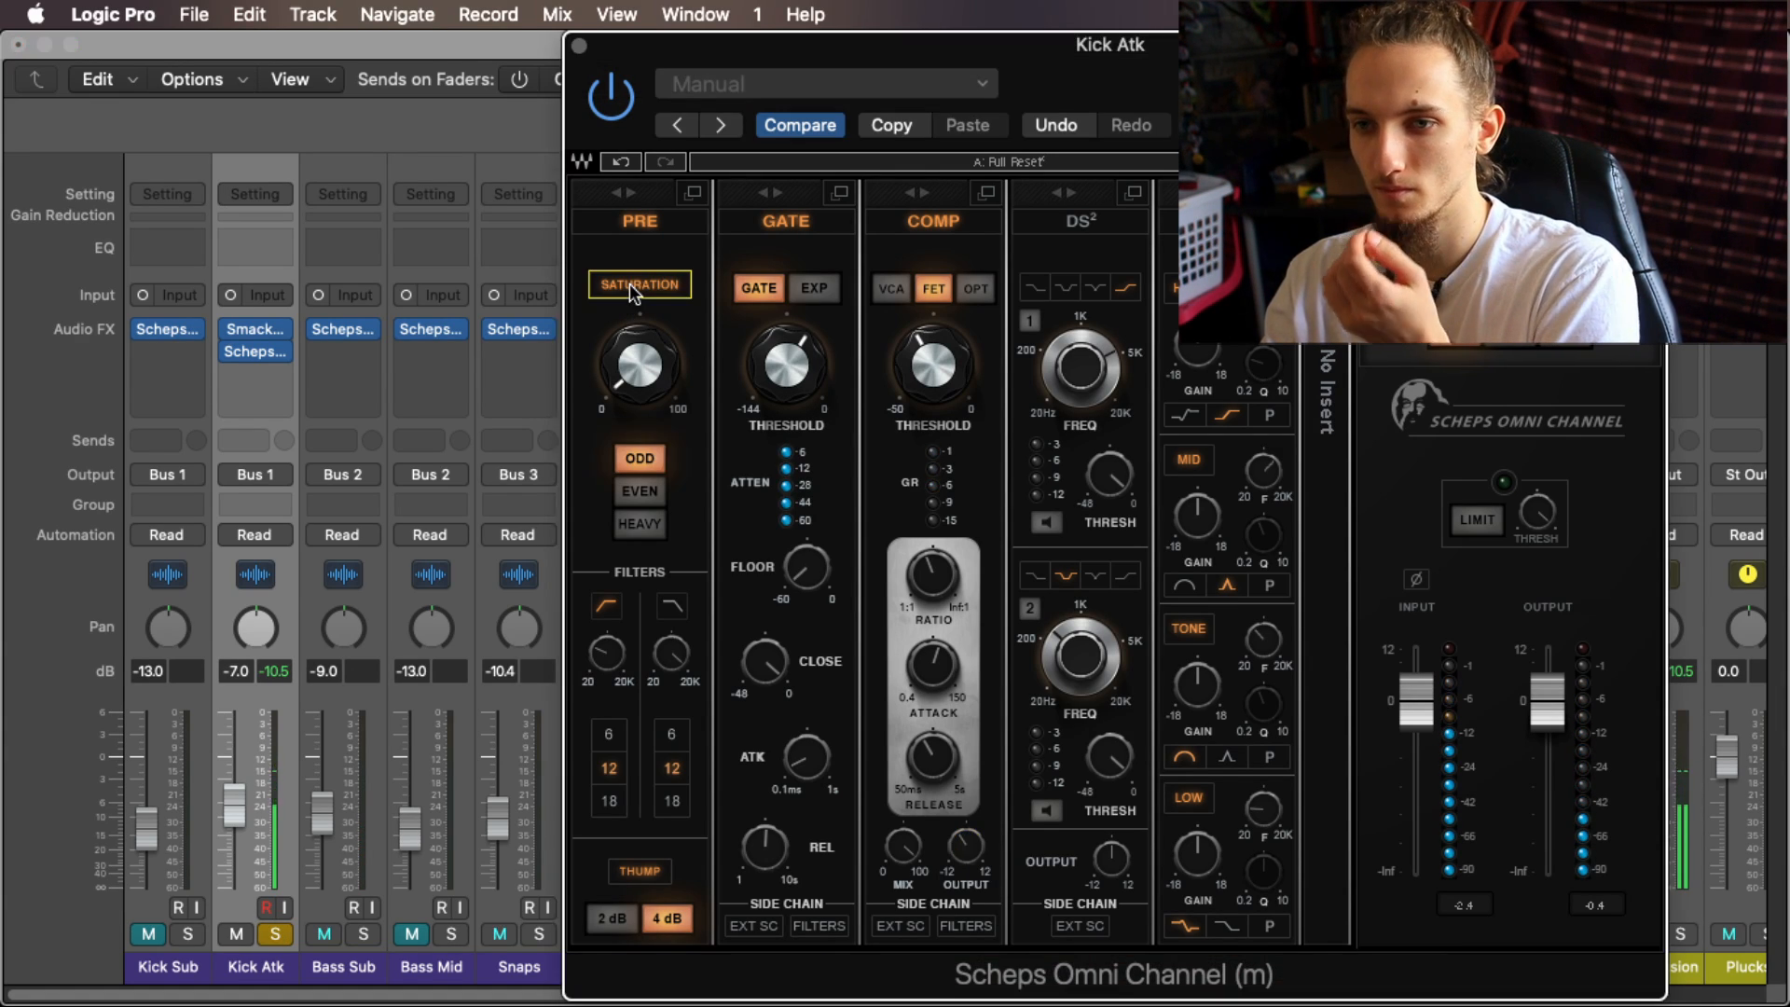
left_click_drag(658, 380, 639, 411)
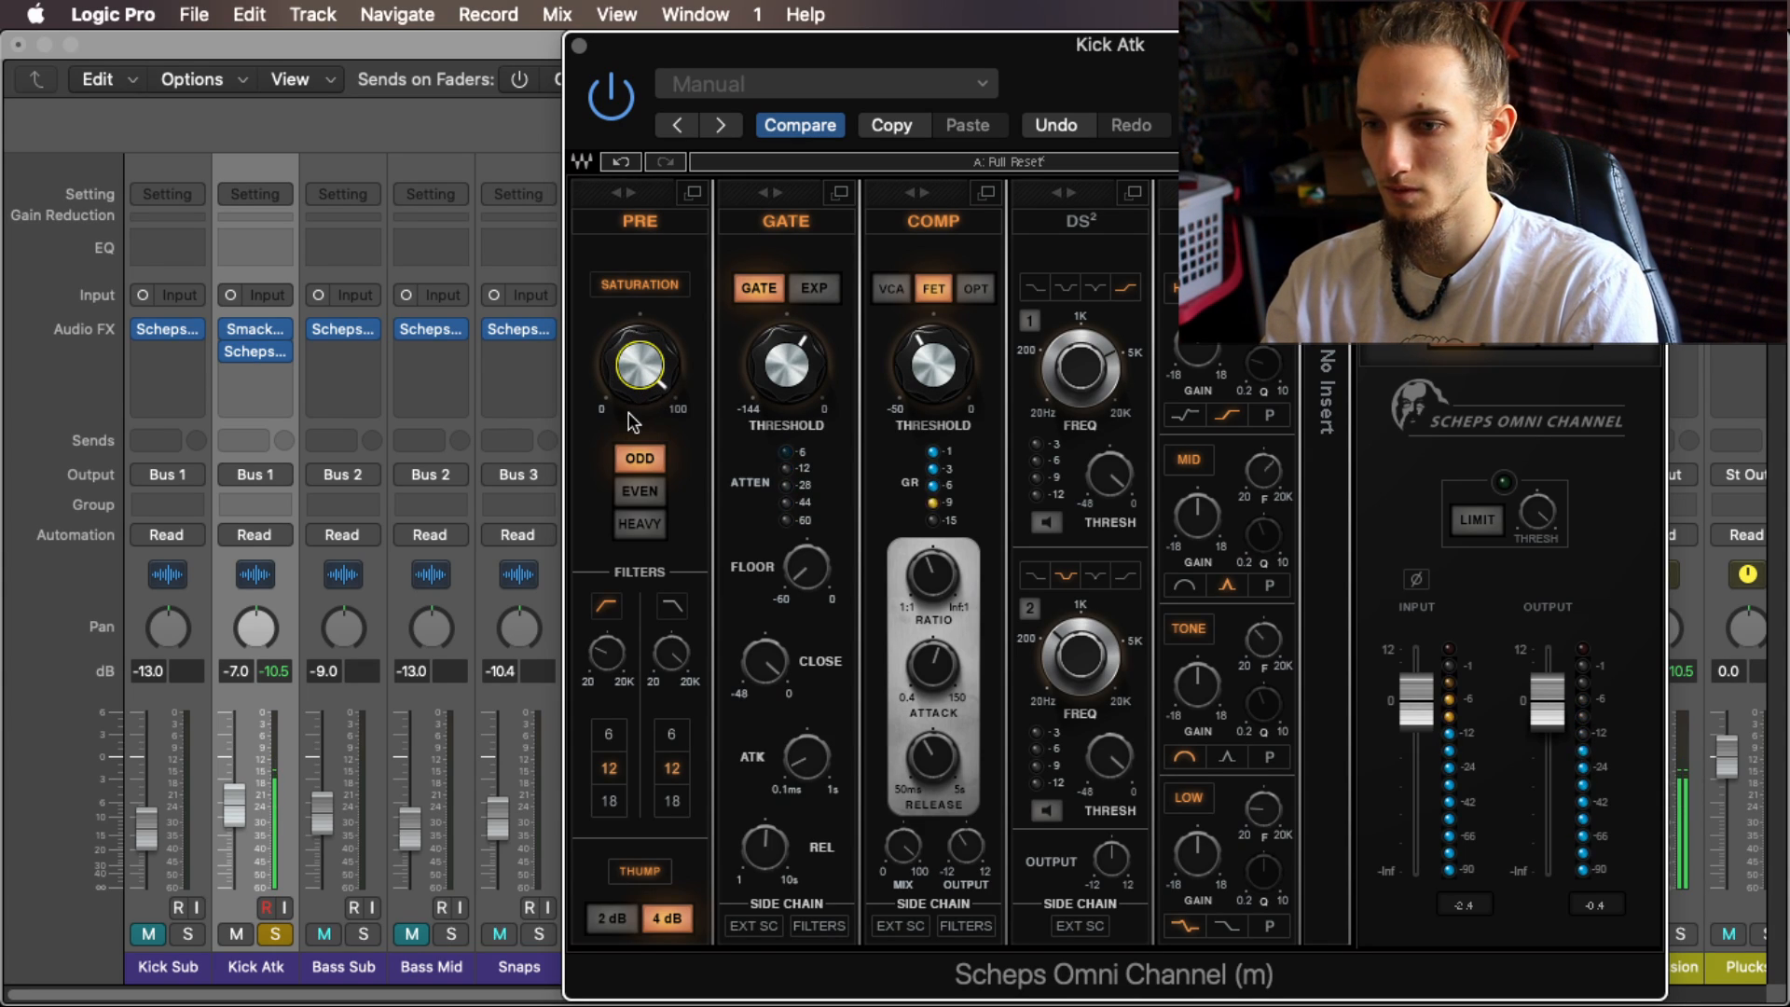
left_click(640, 489)
left_click_drag(932, 664, 933, 667)
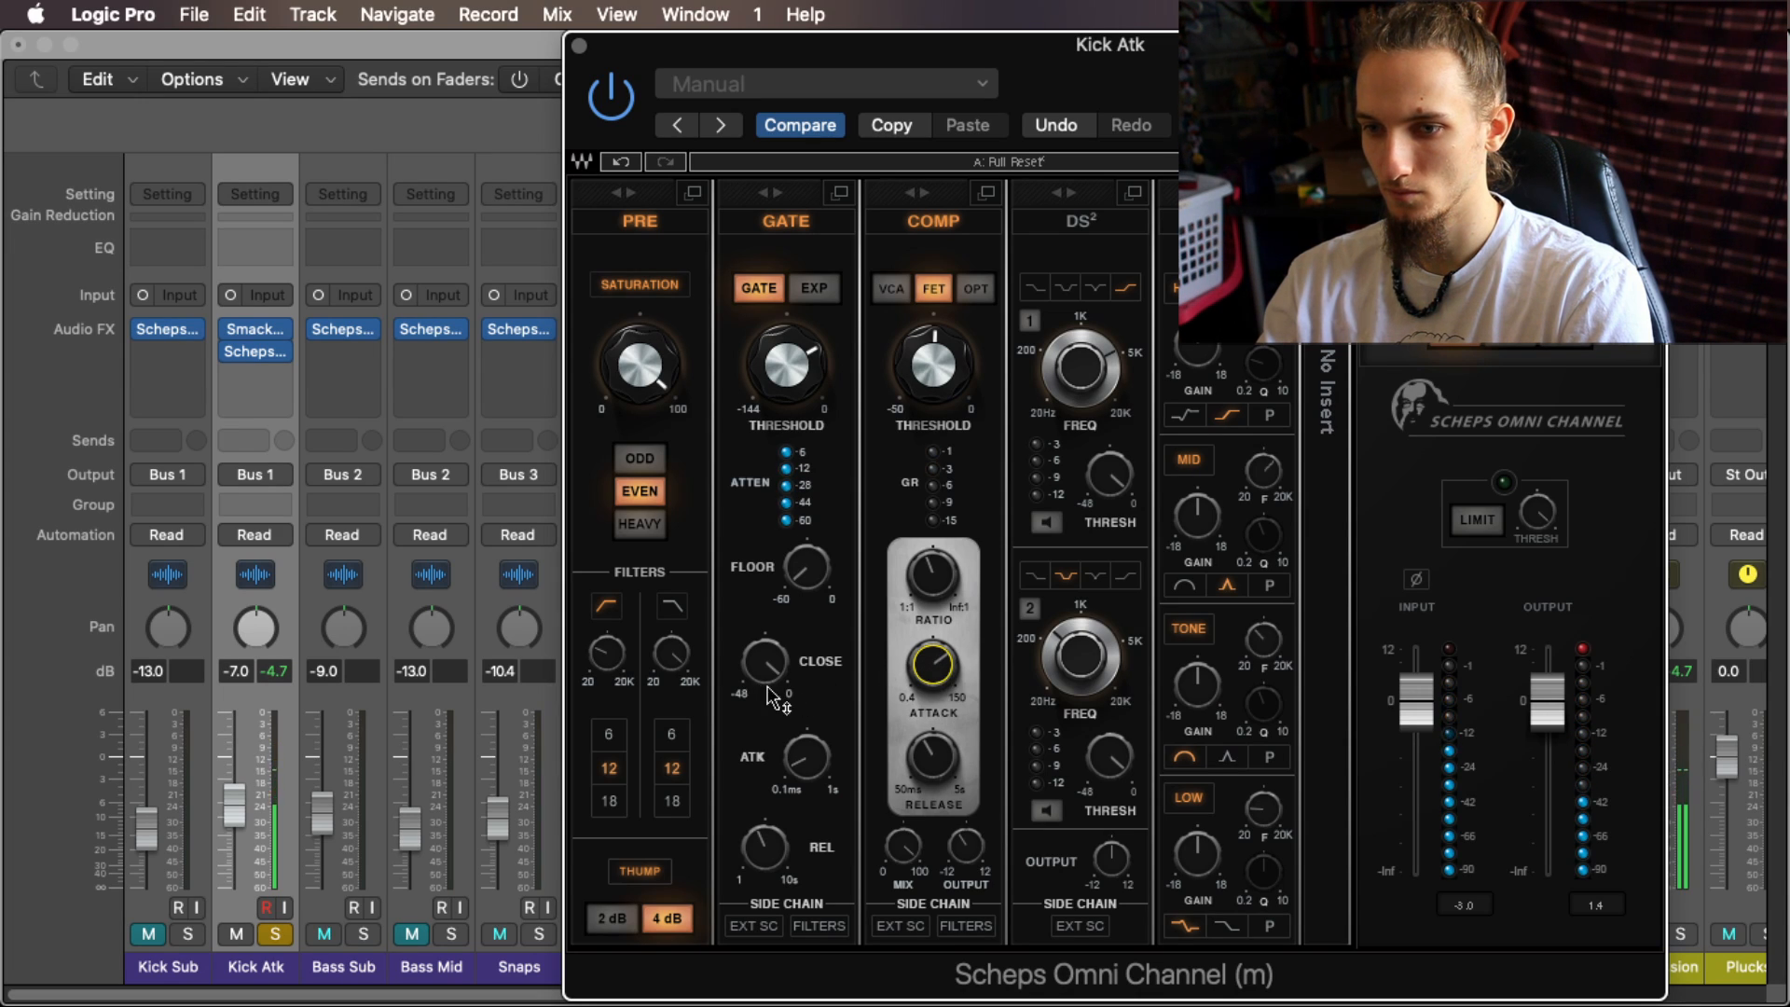
left_click_drag(765, 846, 765, 840)
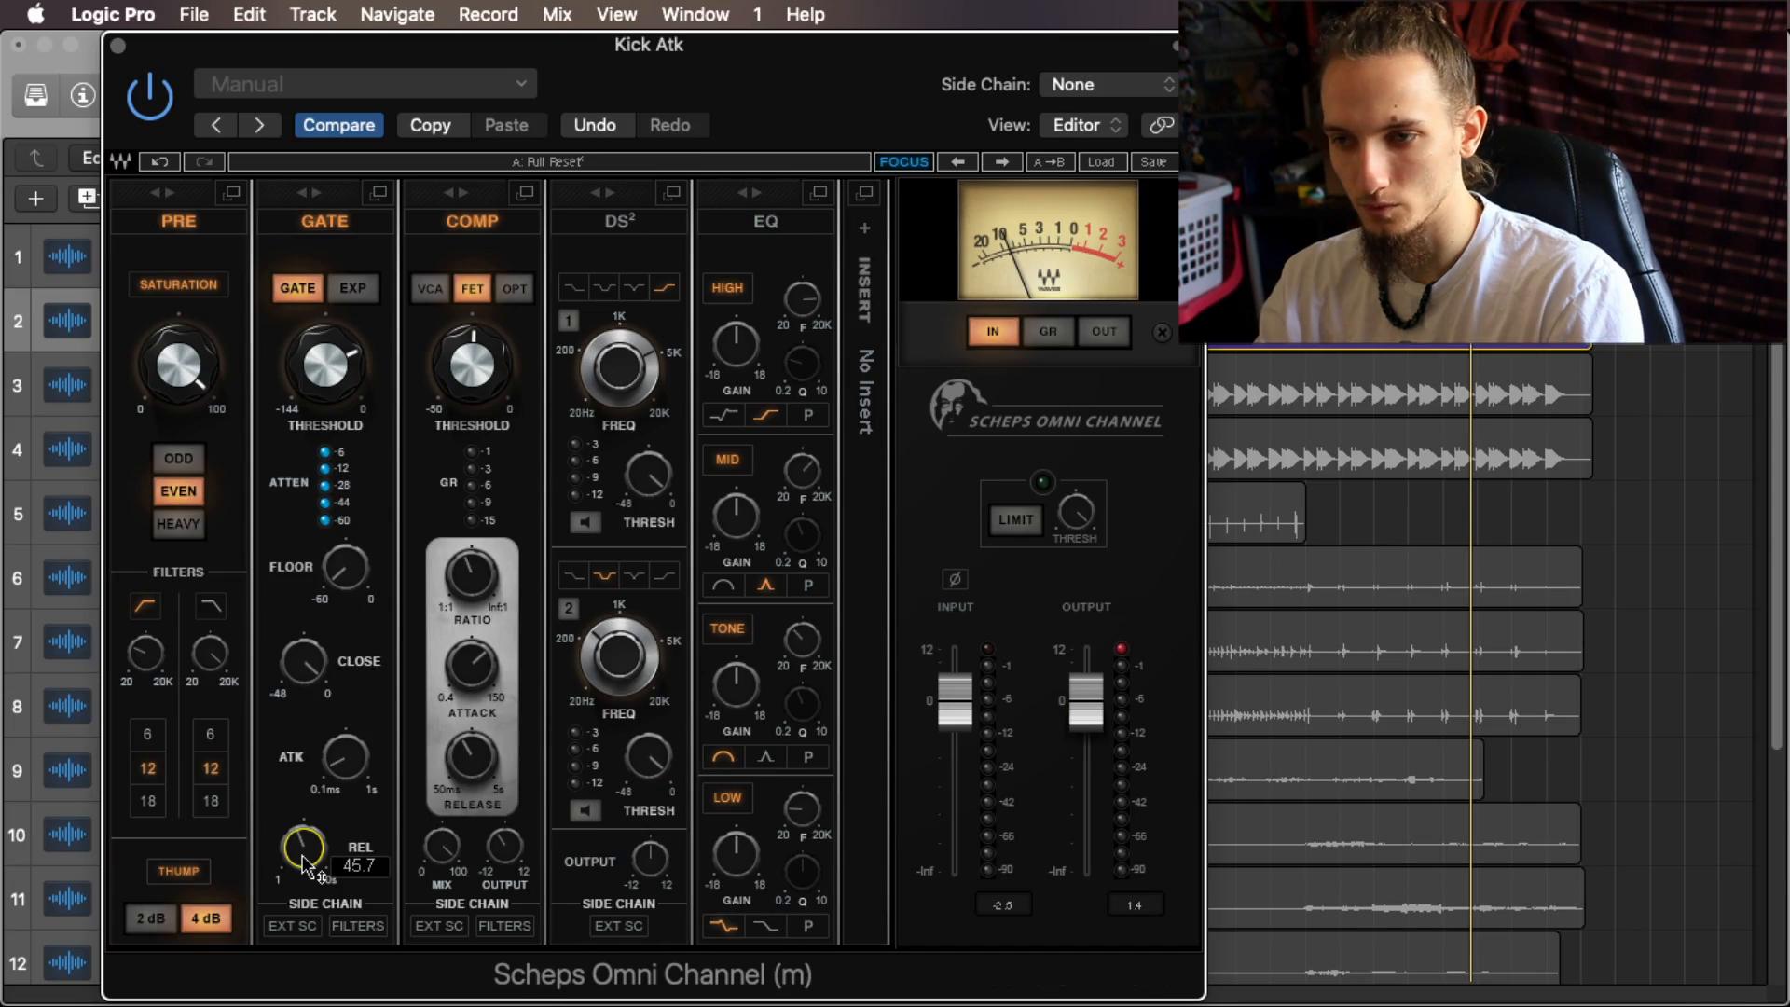
Step: Switch to Calculator, uncover the project tempo in Logic Pro, and divide 60000 by the tempo of 70
key("F4")
left_click(481, 652)
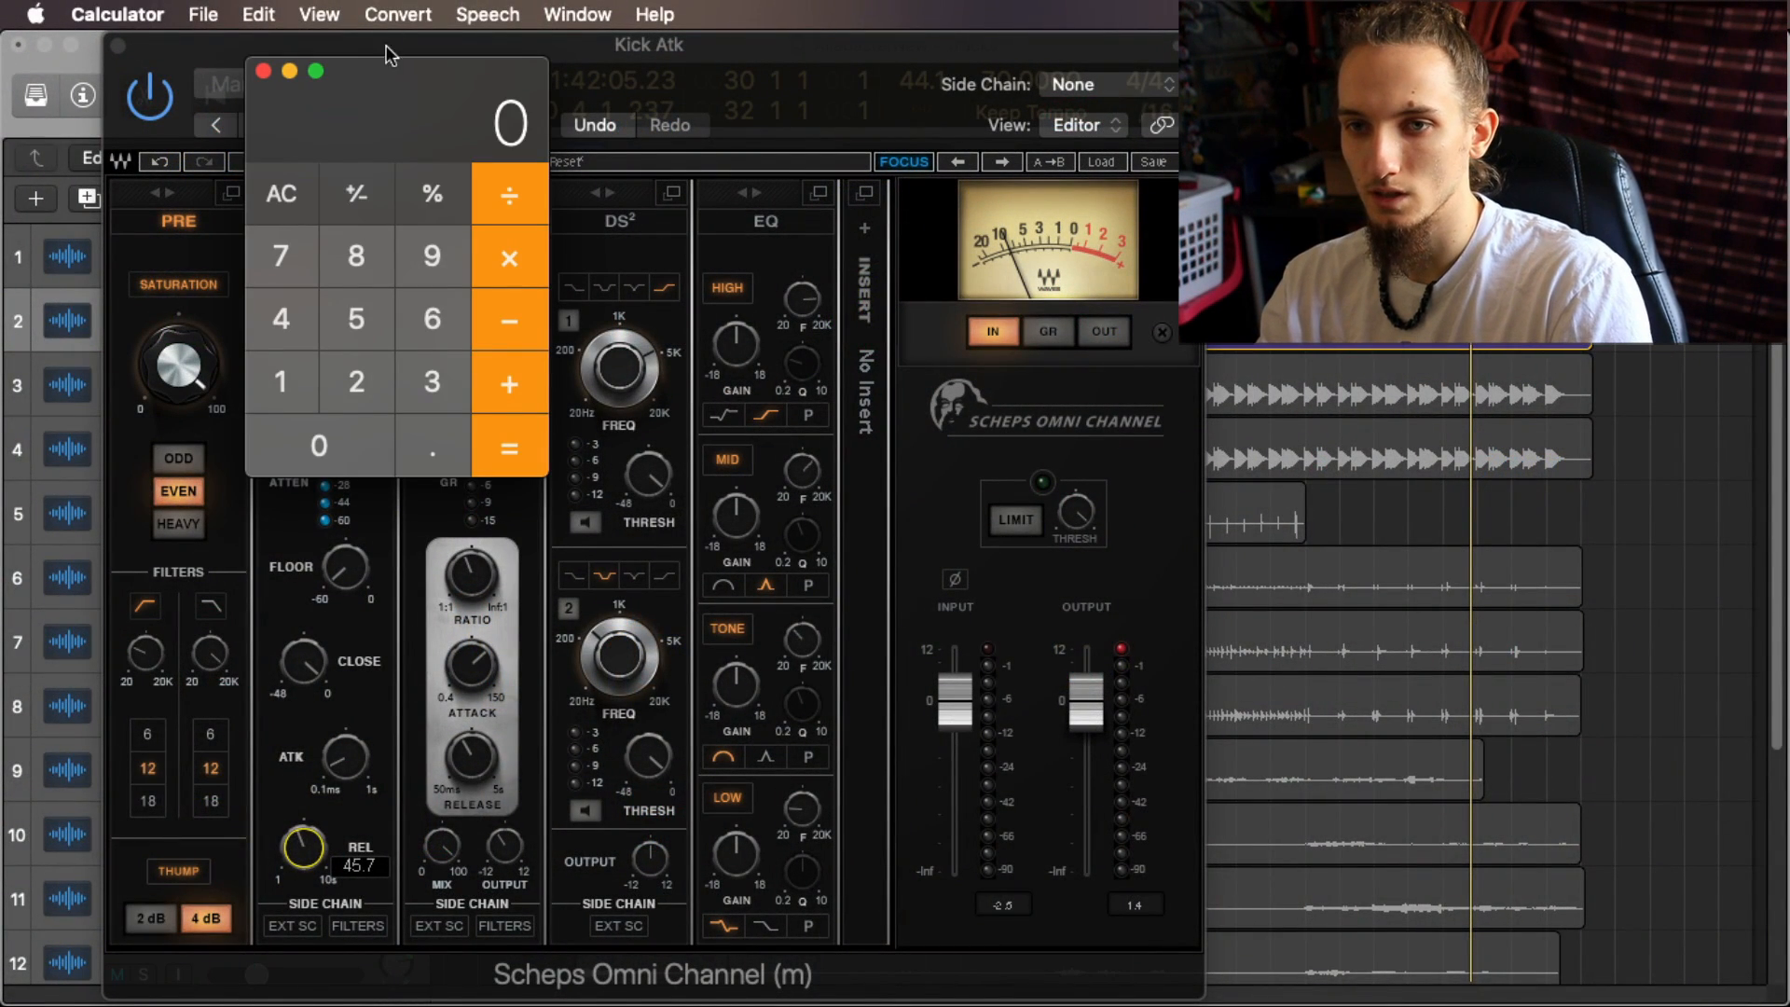
left_click_drag(393, 69, 755, 240)
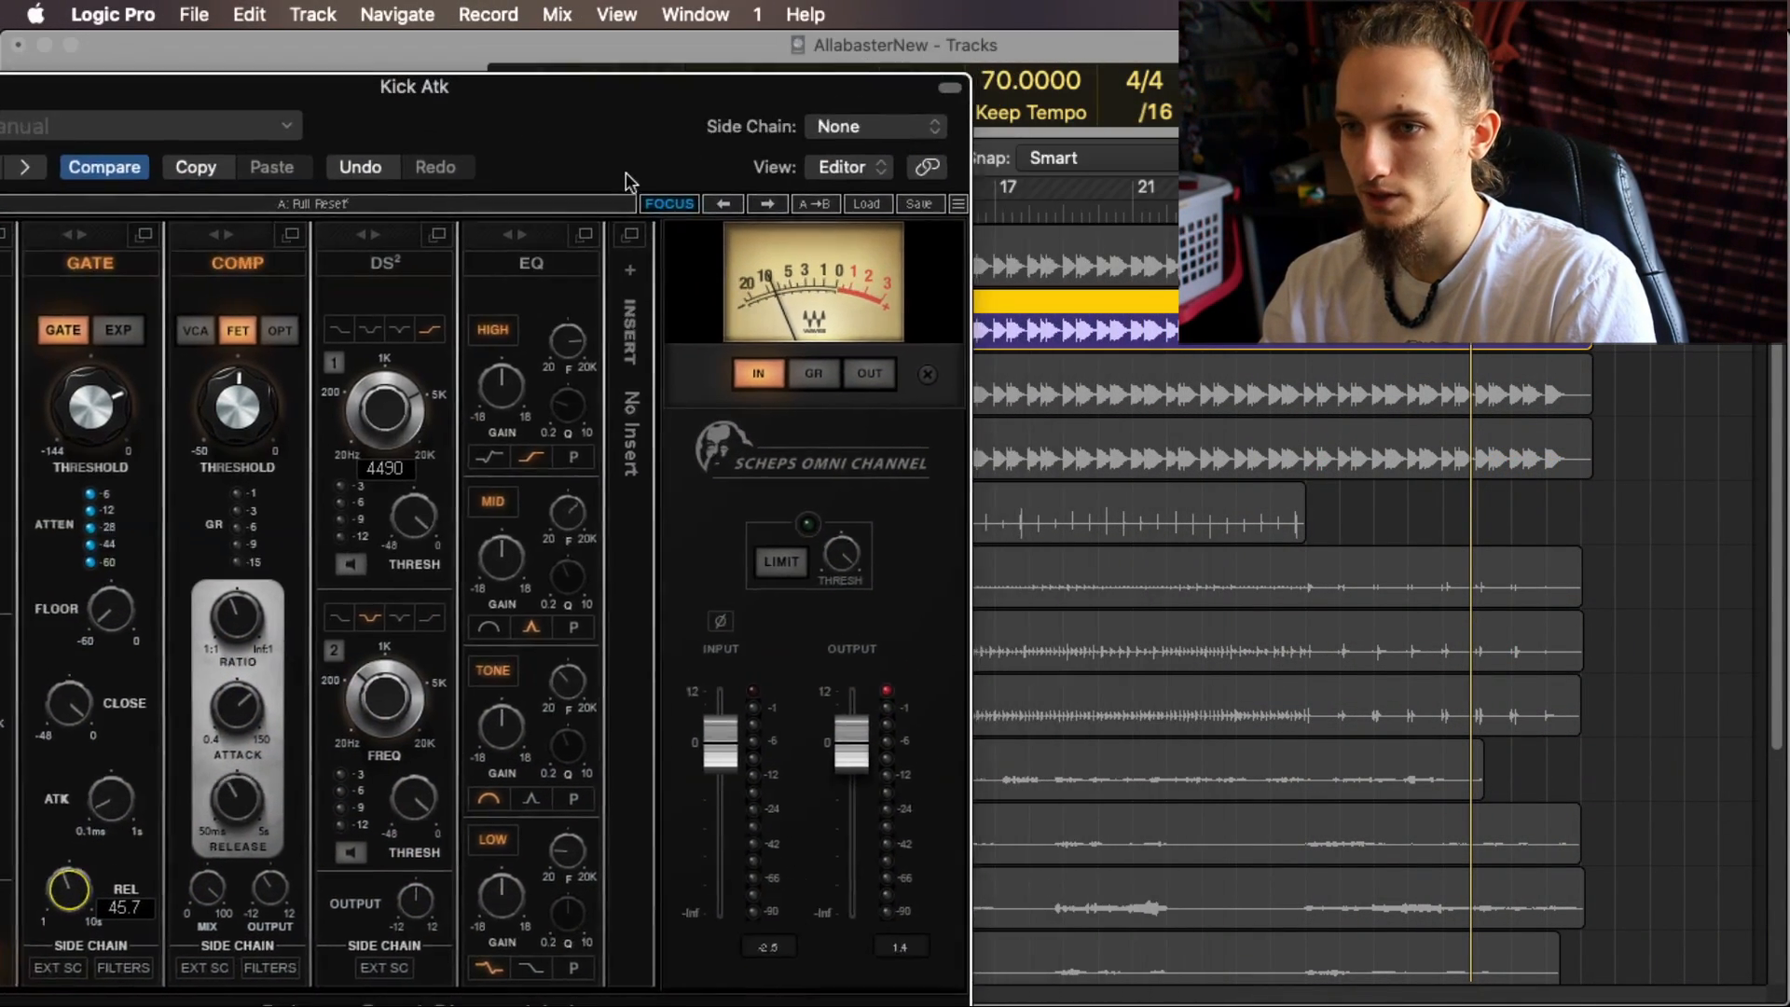
left_click_drag(626, 173, 725, 291)
key("super+Tab")
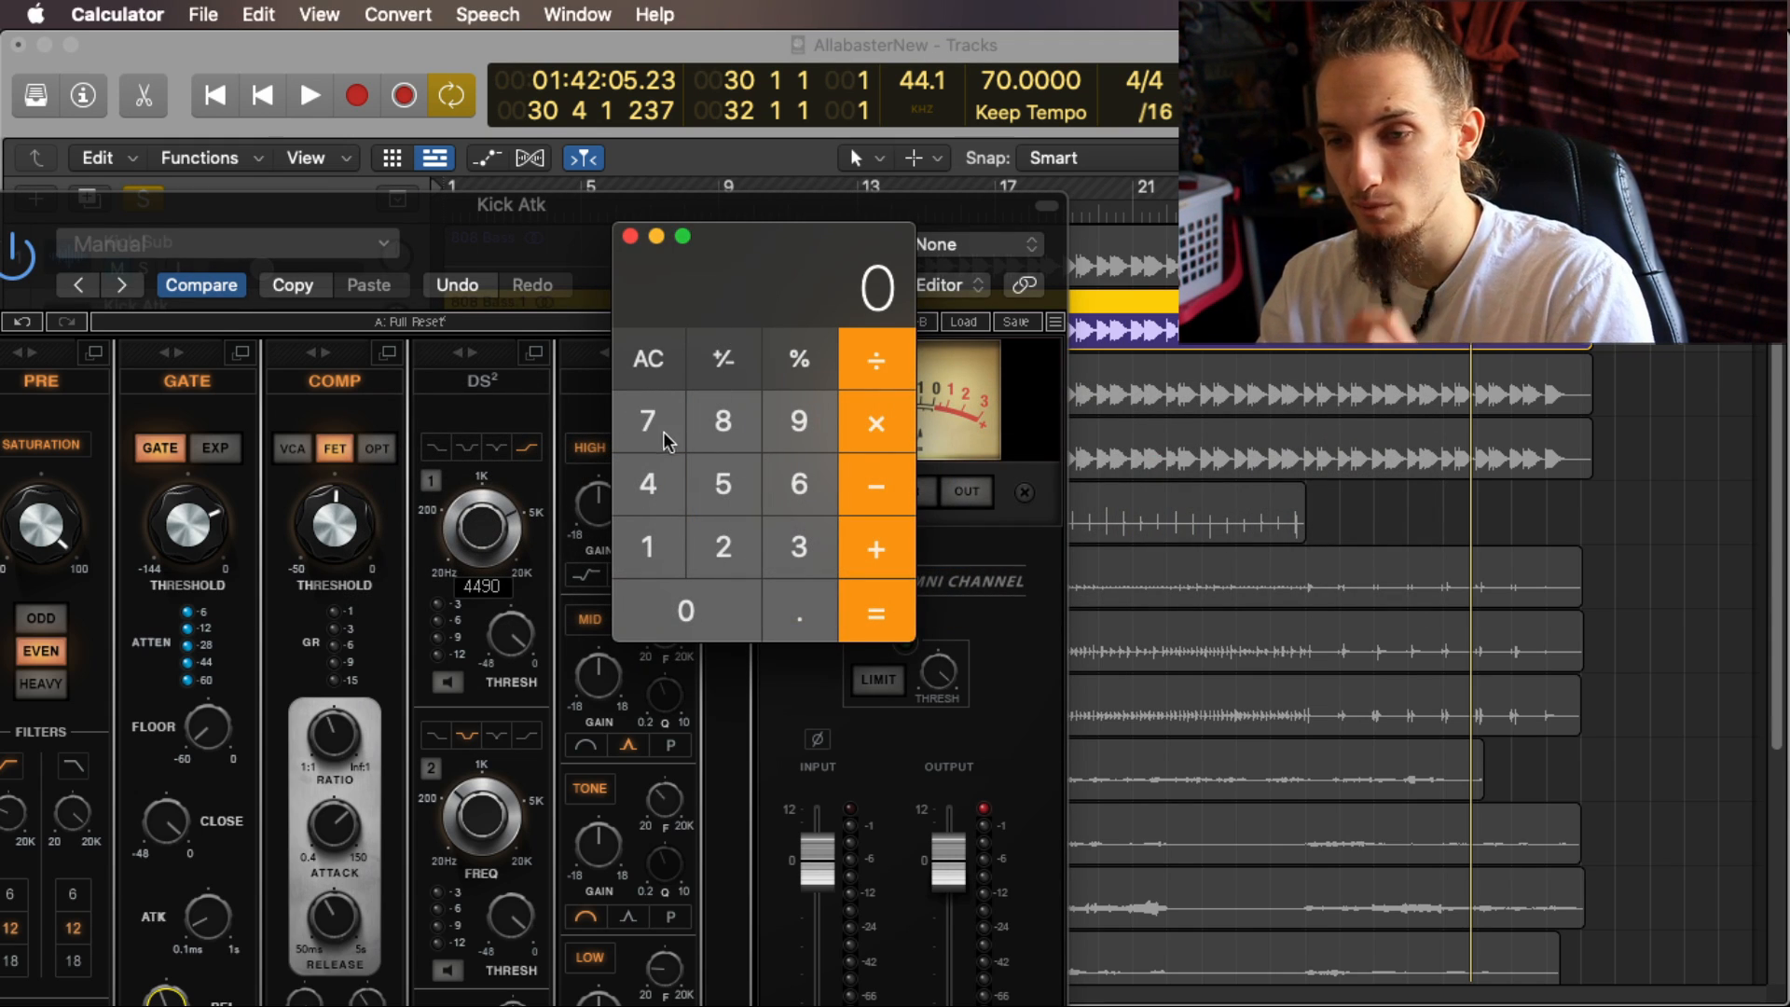
left_click(799, 483)
triple_click(718, 607)
left_click(719, 607)
left_click(866, 355)
left_click(651, 418)
left_click(683, 607)
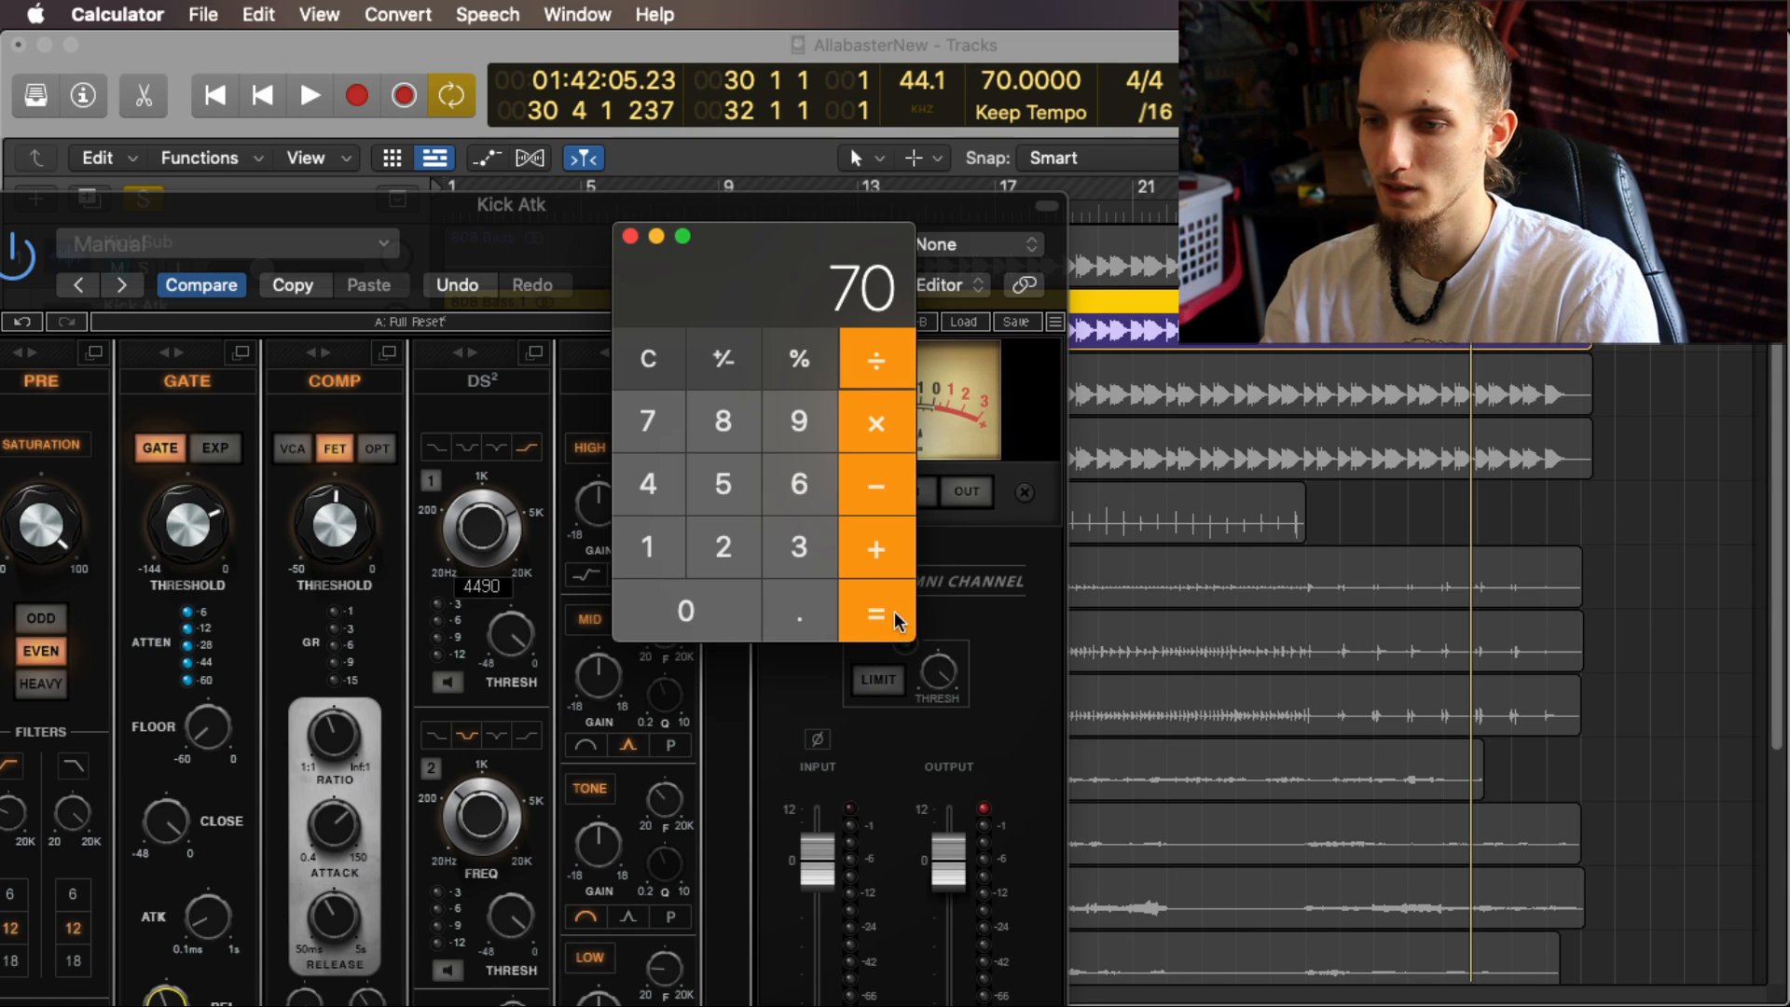
Step: Move the plug-in window back up and divide the beat length by 4 twice in Calculator
left_click(416, 209)
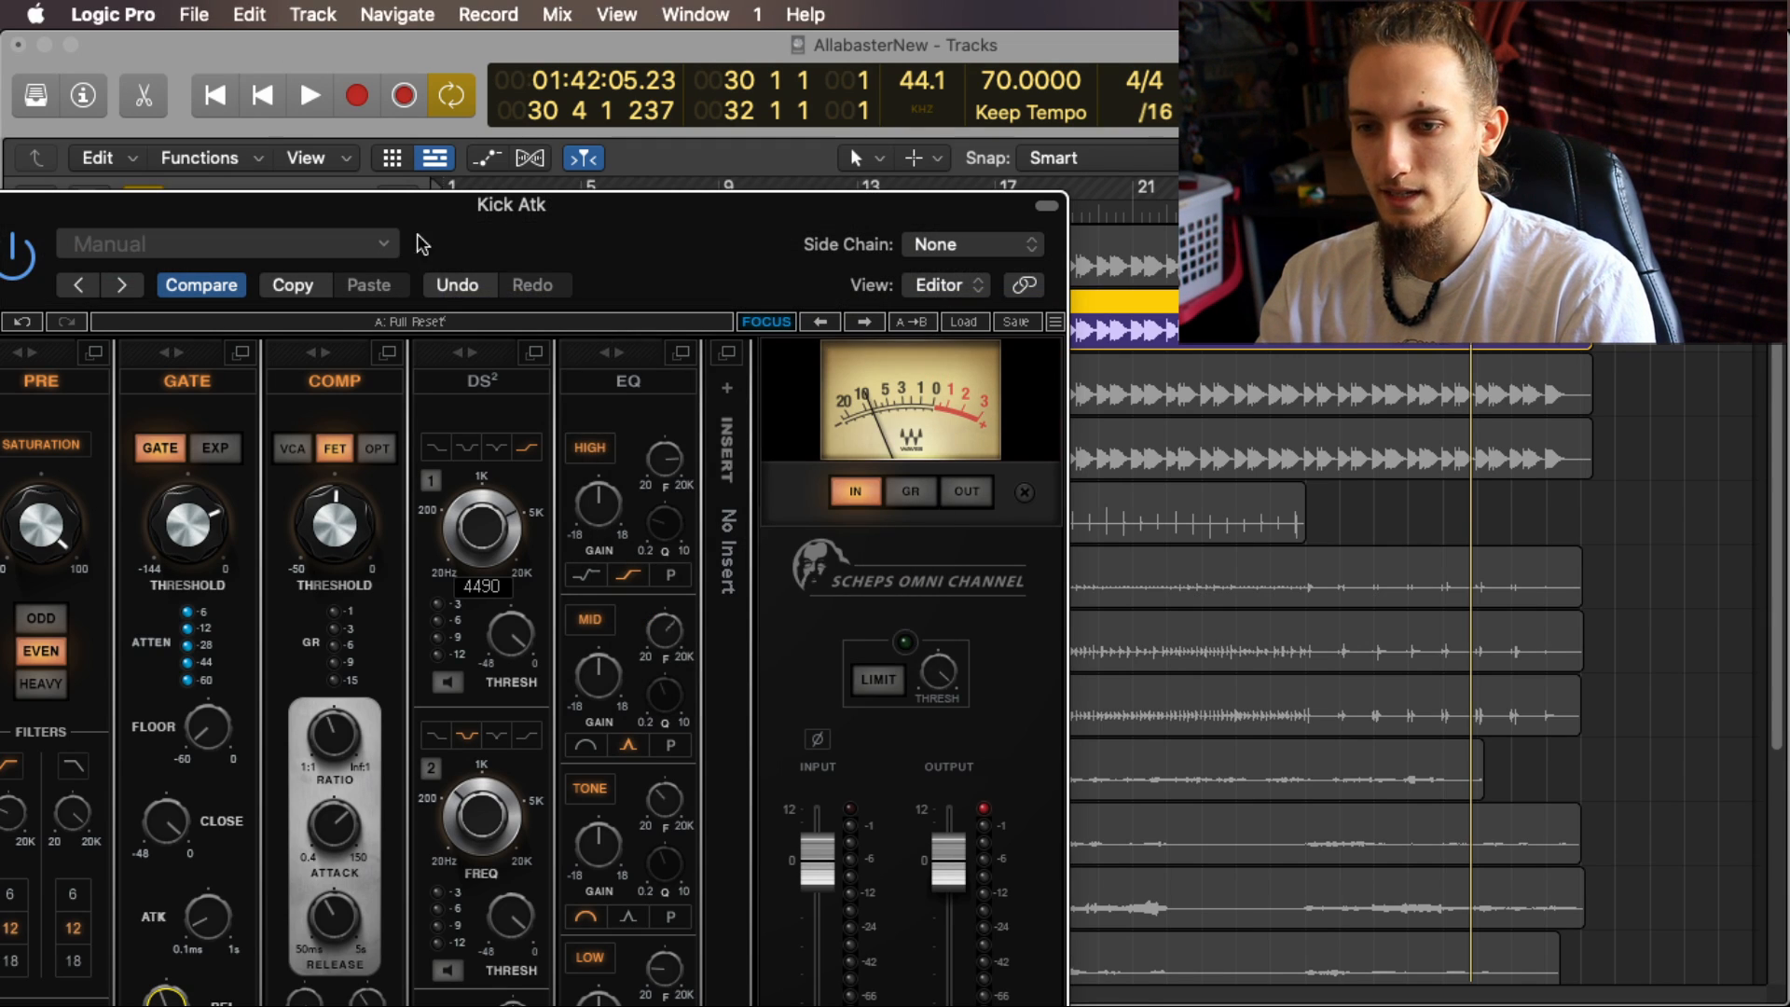
left_click_drag(653, 262, 689, 66)
key("super+Tab")
left_click(869, 377)
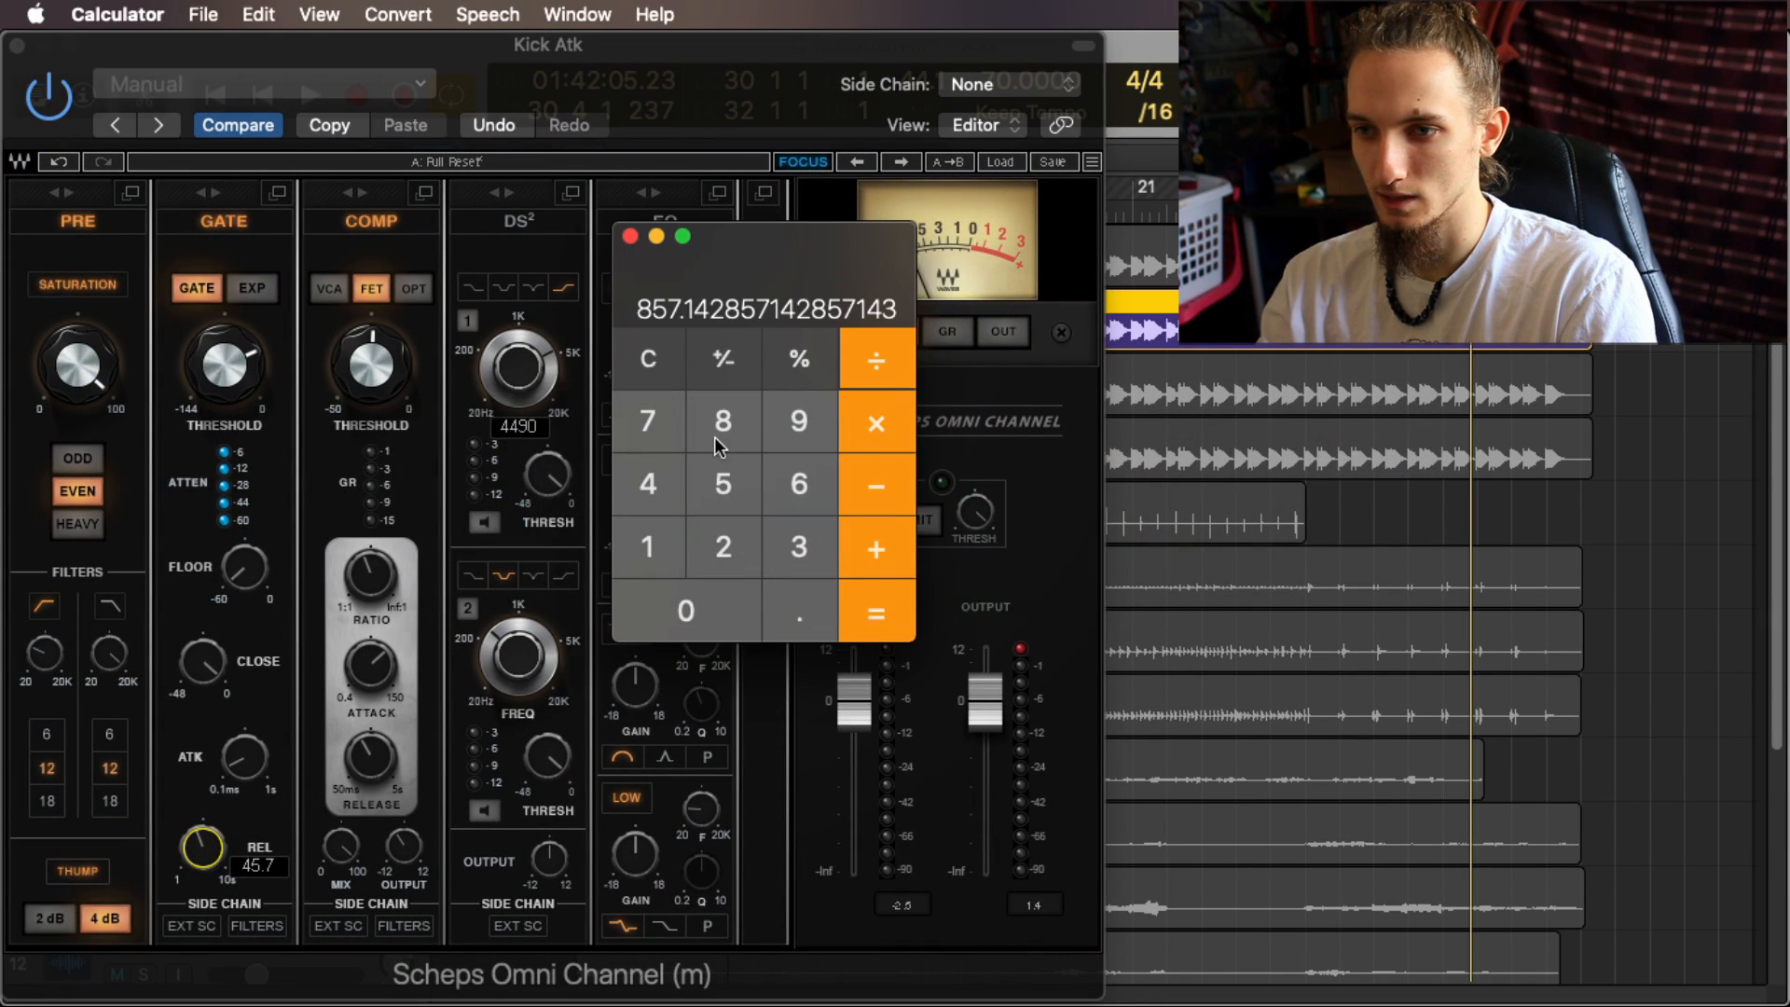
left_click(671, 486)
left_click(856, 610)
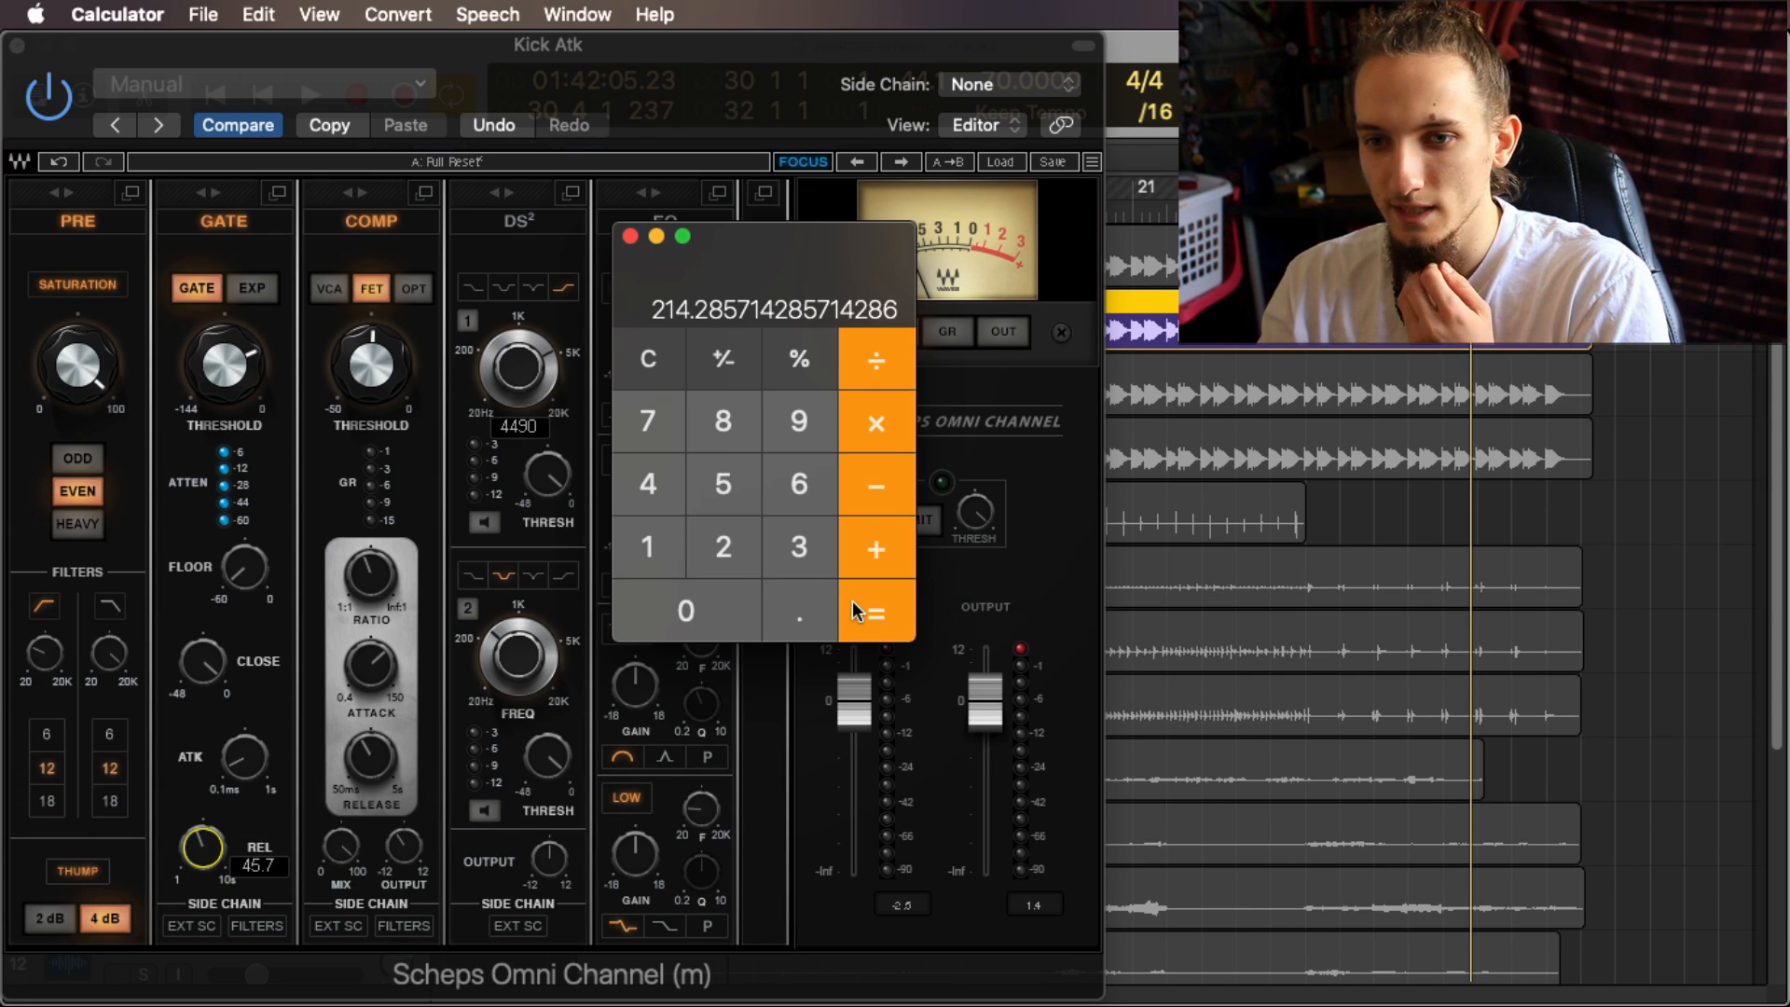
left_click(862, 371)
left_click(648, 483)
left_click(876, 611)
Step: Return to Logic Pro and fine-tune Kick Atk's gate release and compressor threshold during playback
left_click(252, 804)
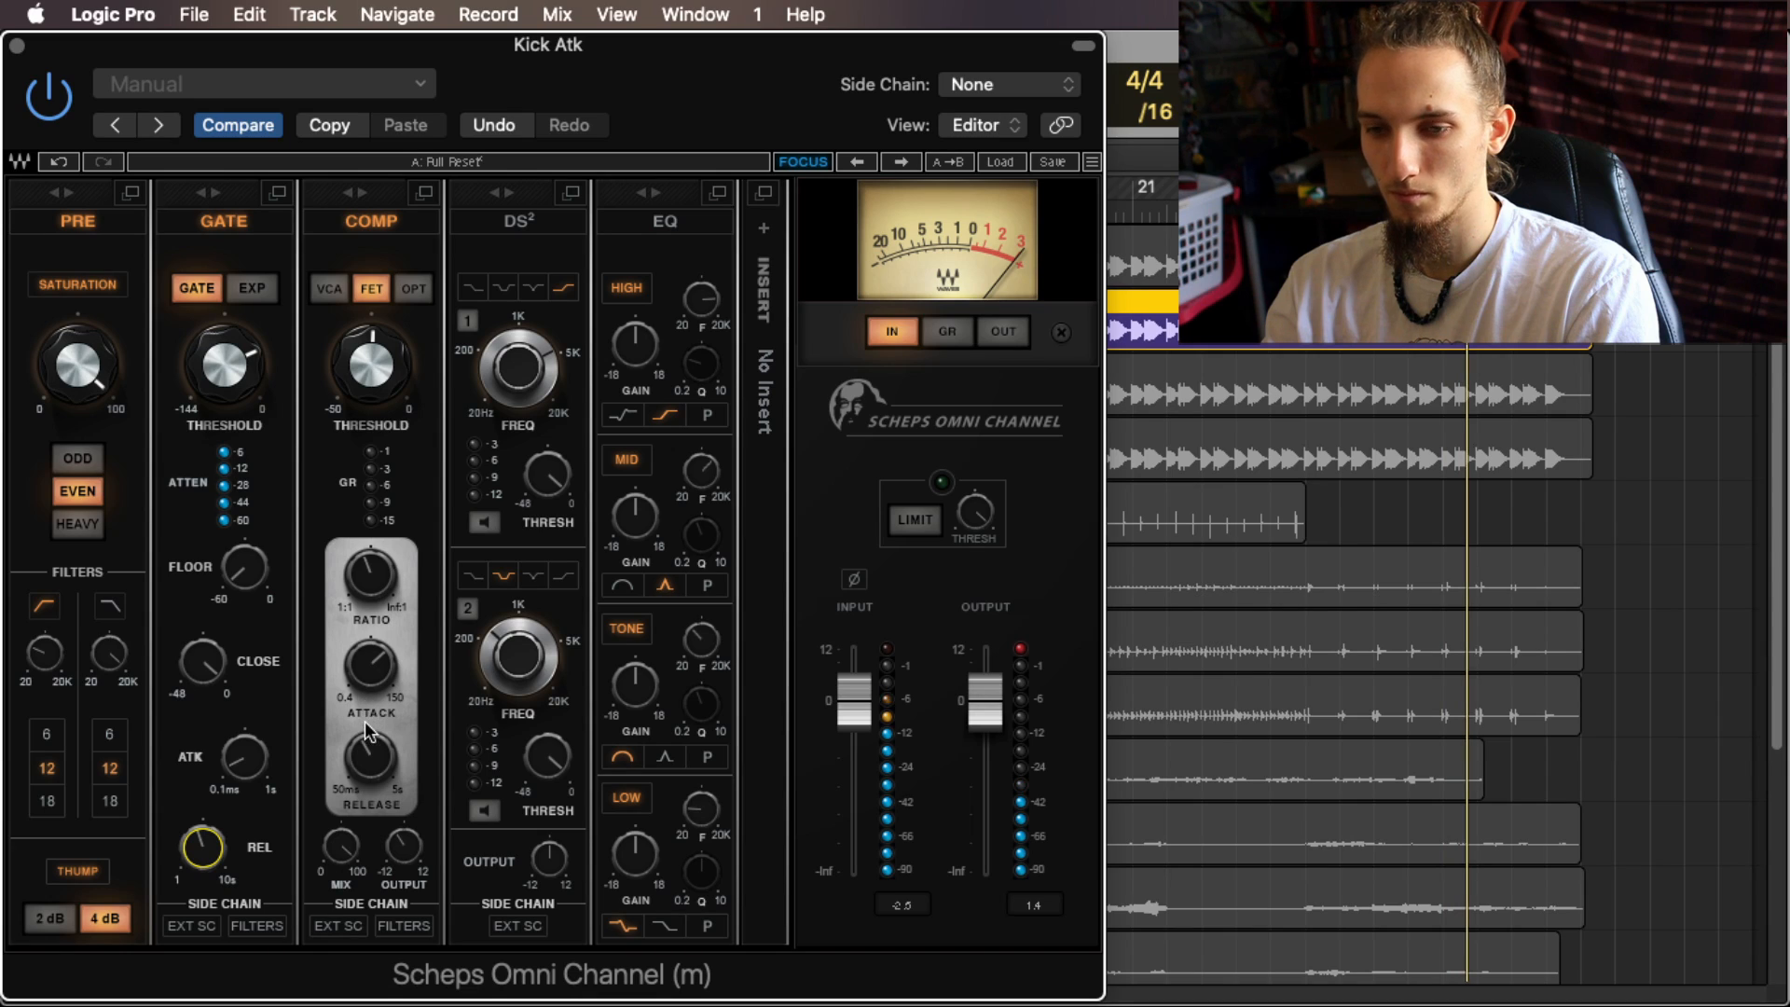
left_click(380, 397)
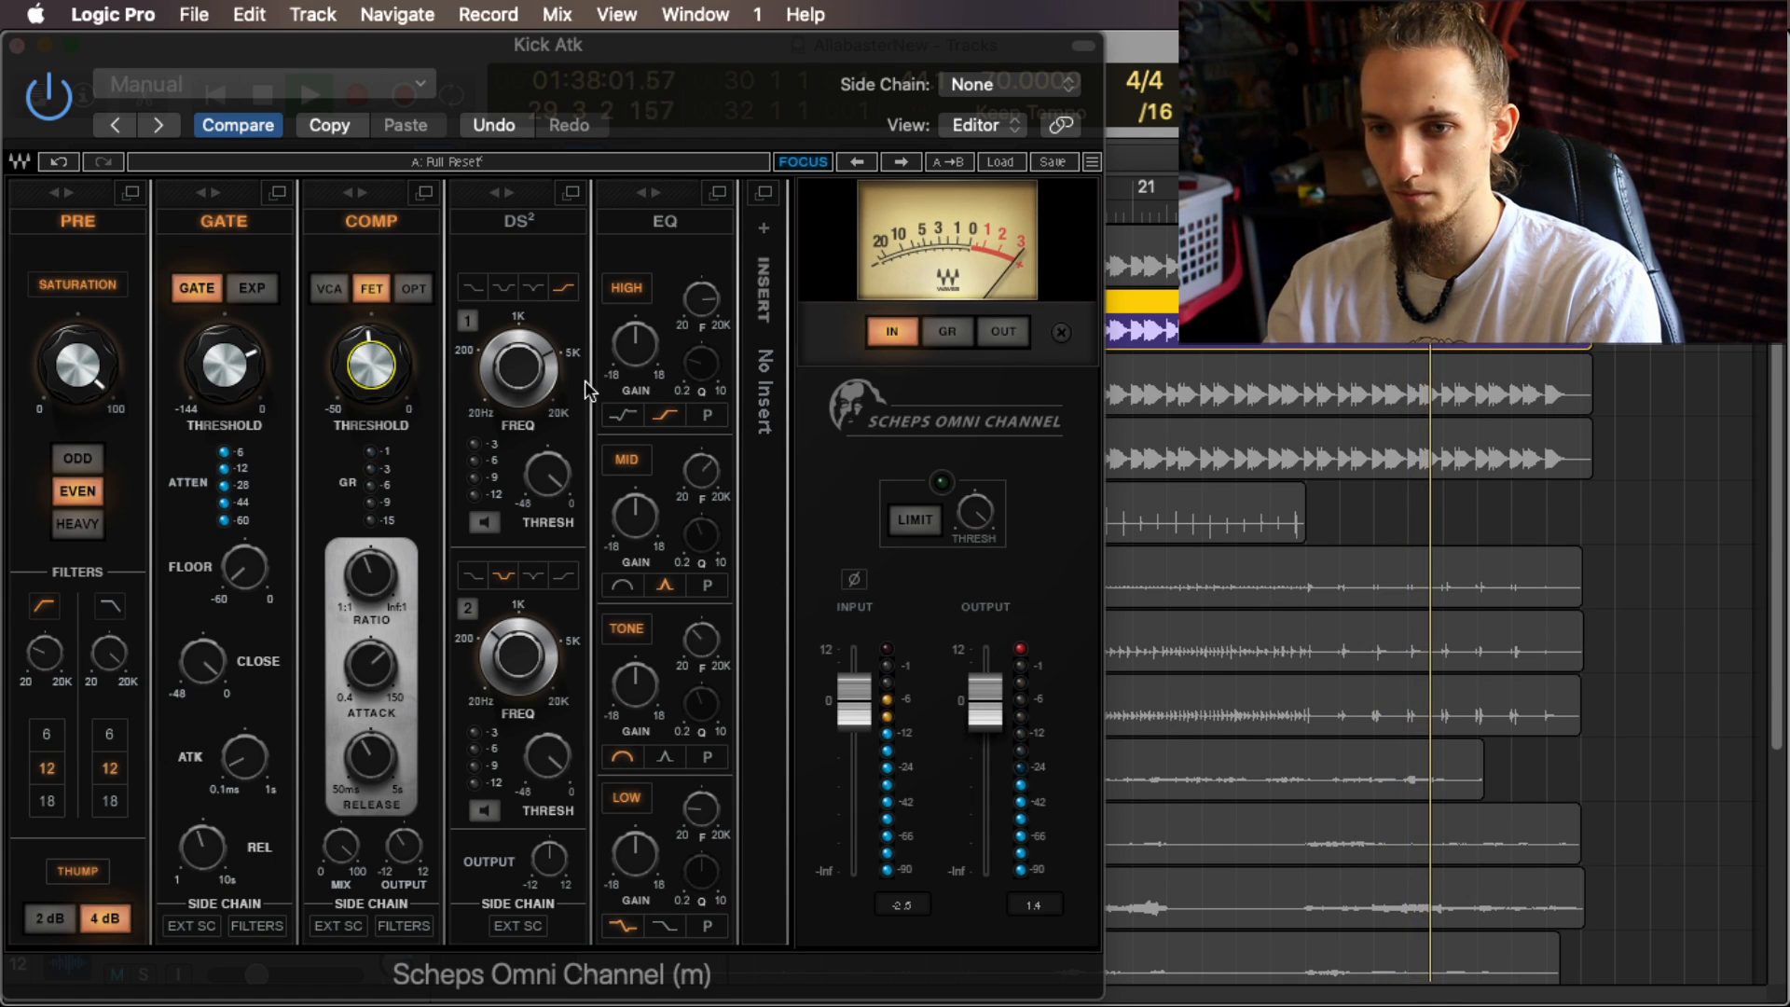
Step: Balance Kick Atk against the soloed Bass Sub in the mixer, set its fader to -11.8 dB, and close Scheps Omni Channel
left_click_drag(672, 54, 882, 52)
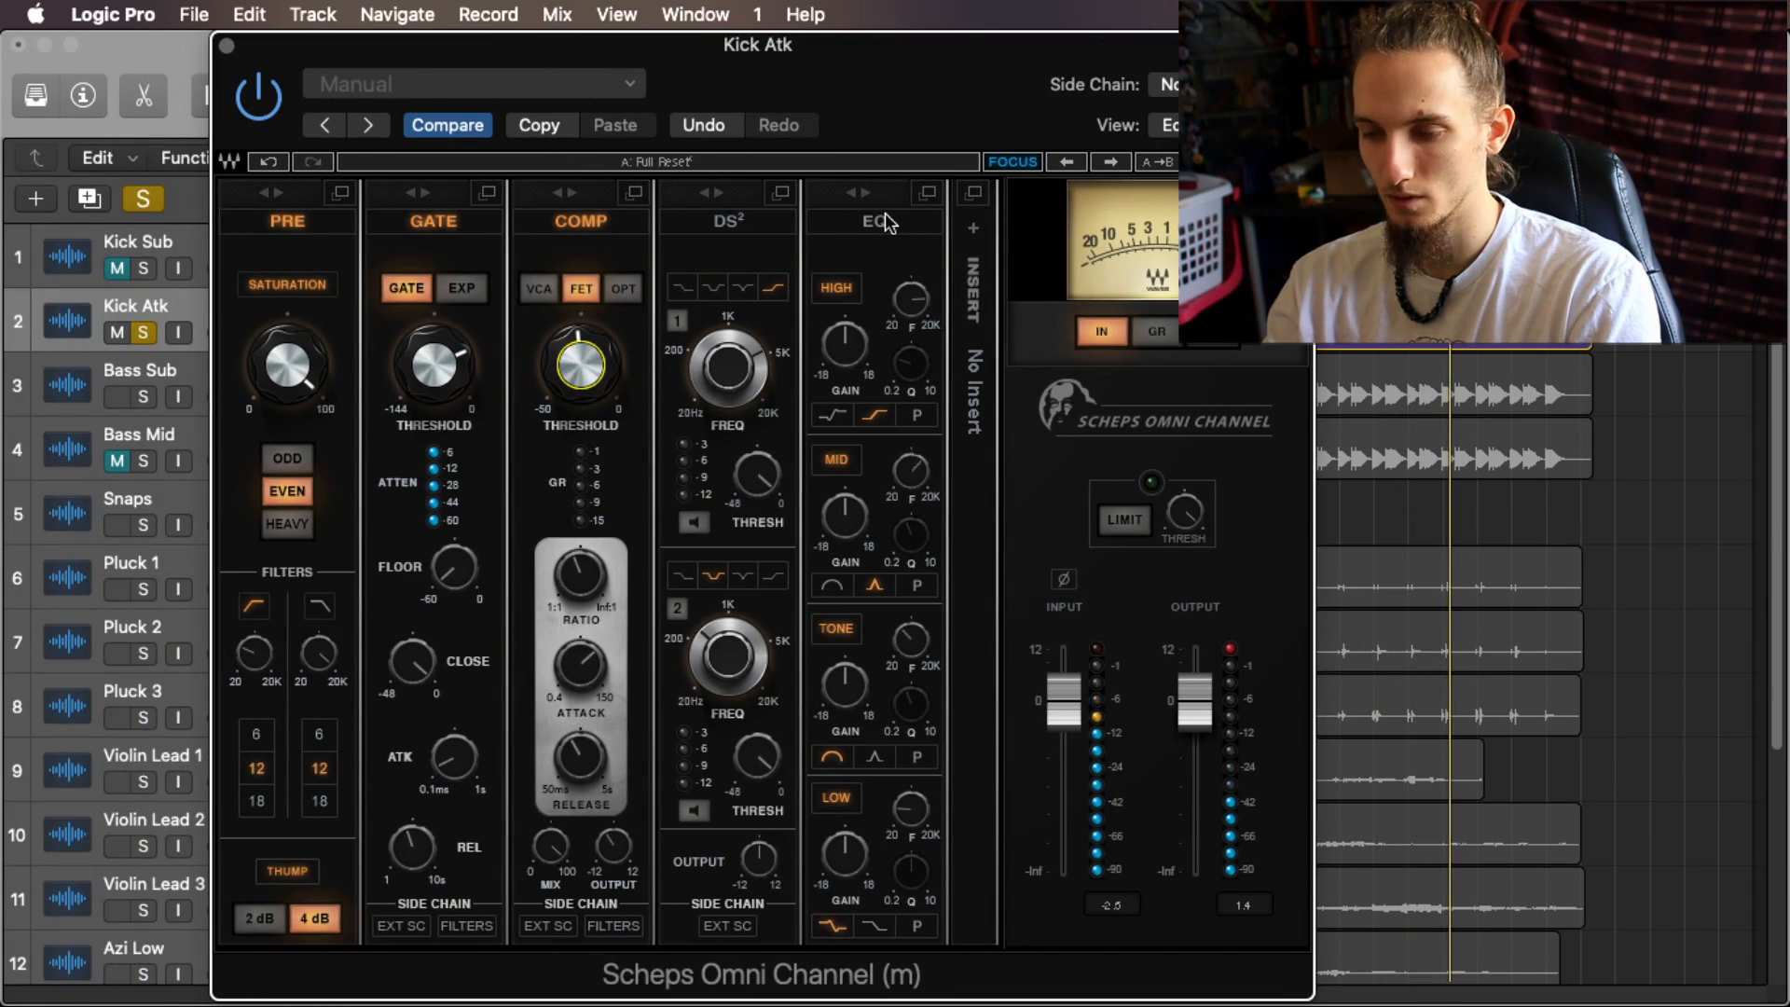
key("x")
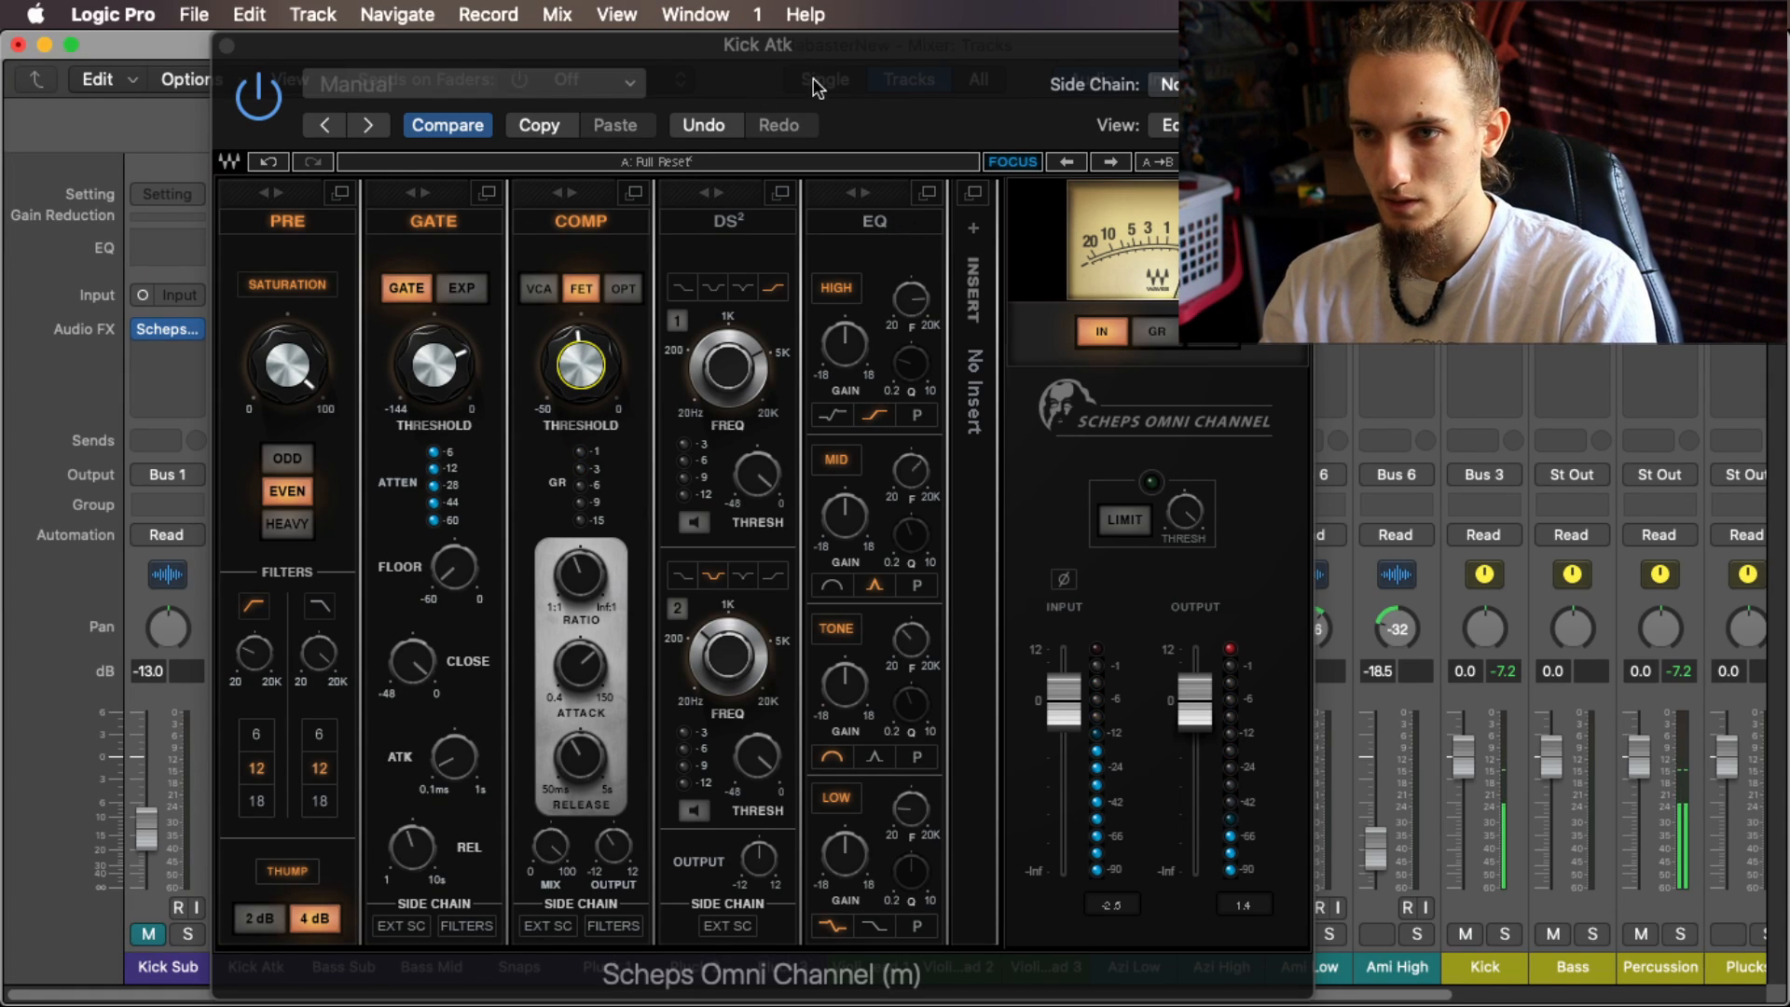
left_click_drag(773, 44, 1190, 45)
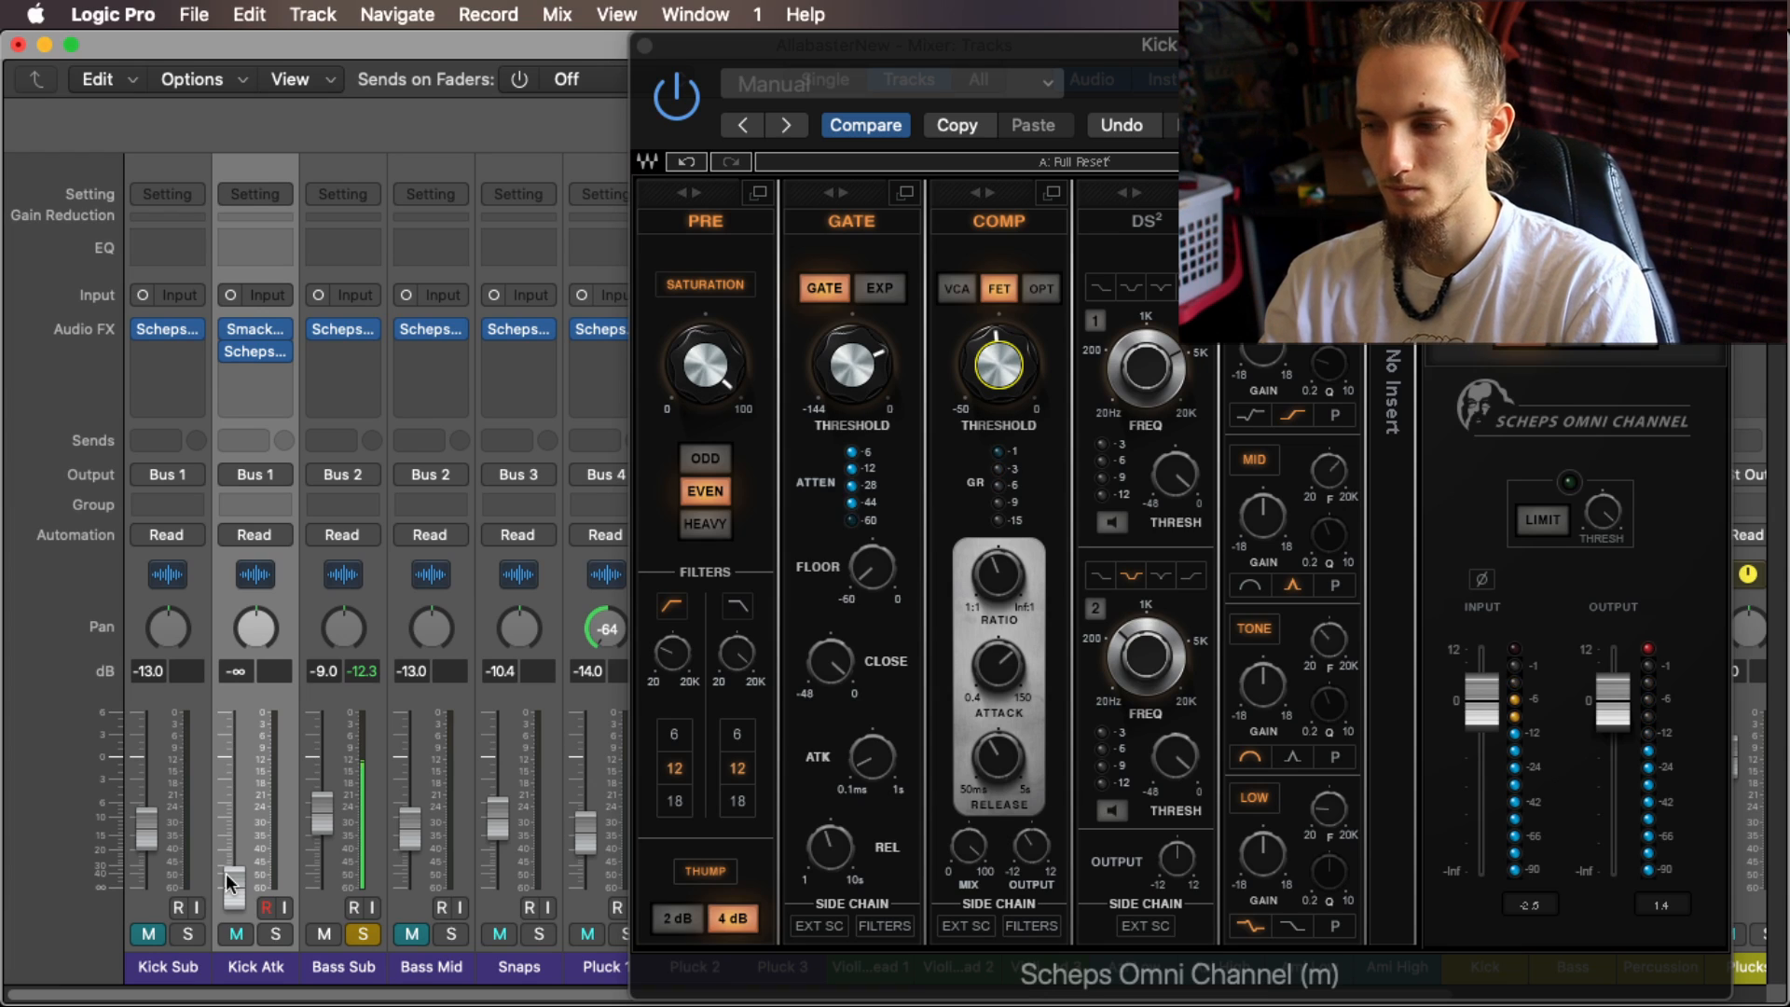
left_click_drag(230, 881, 234, 820)
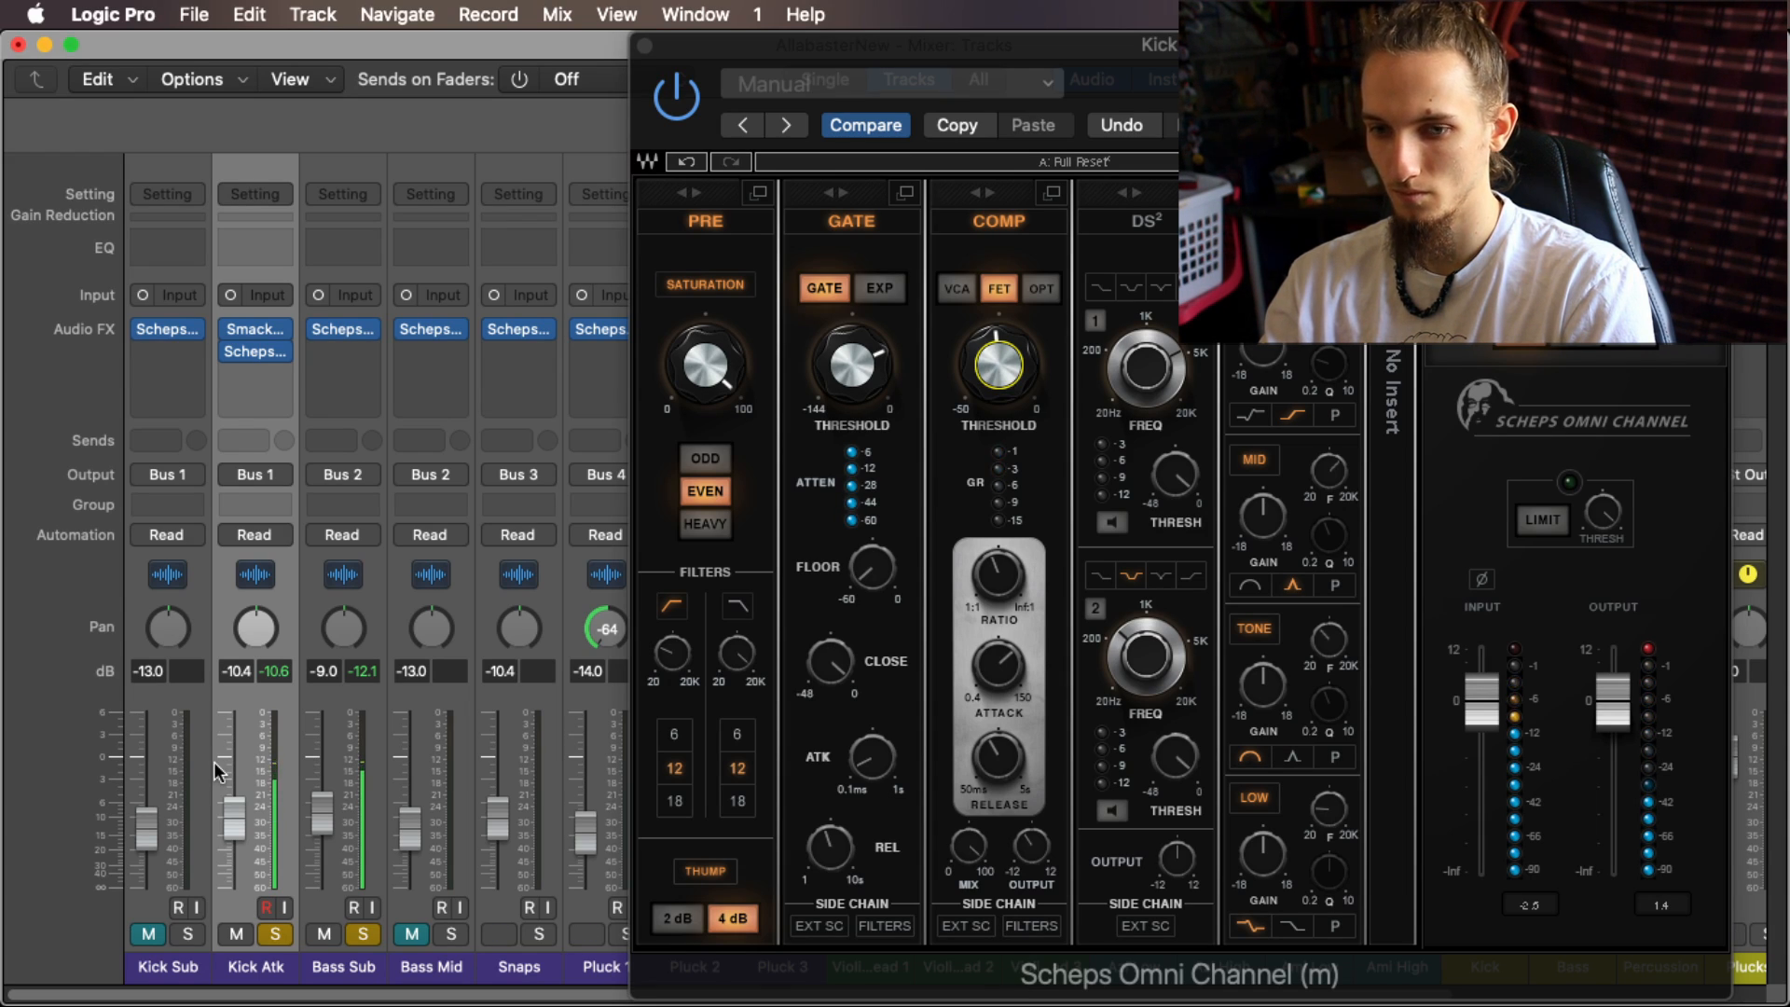
left_click_drag(222, 820, 224, 818)
left_click(340, 921)
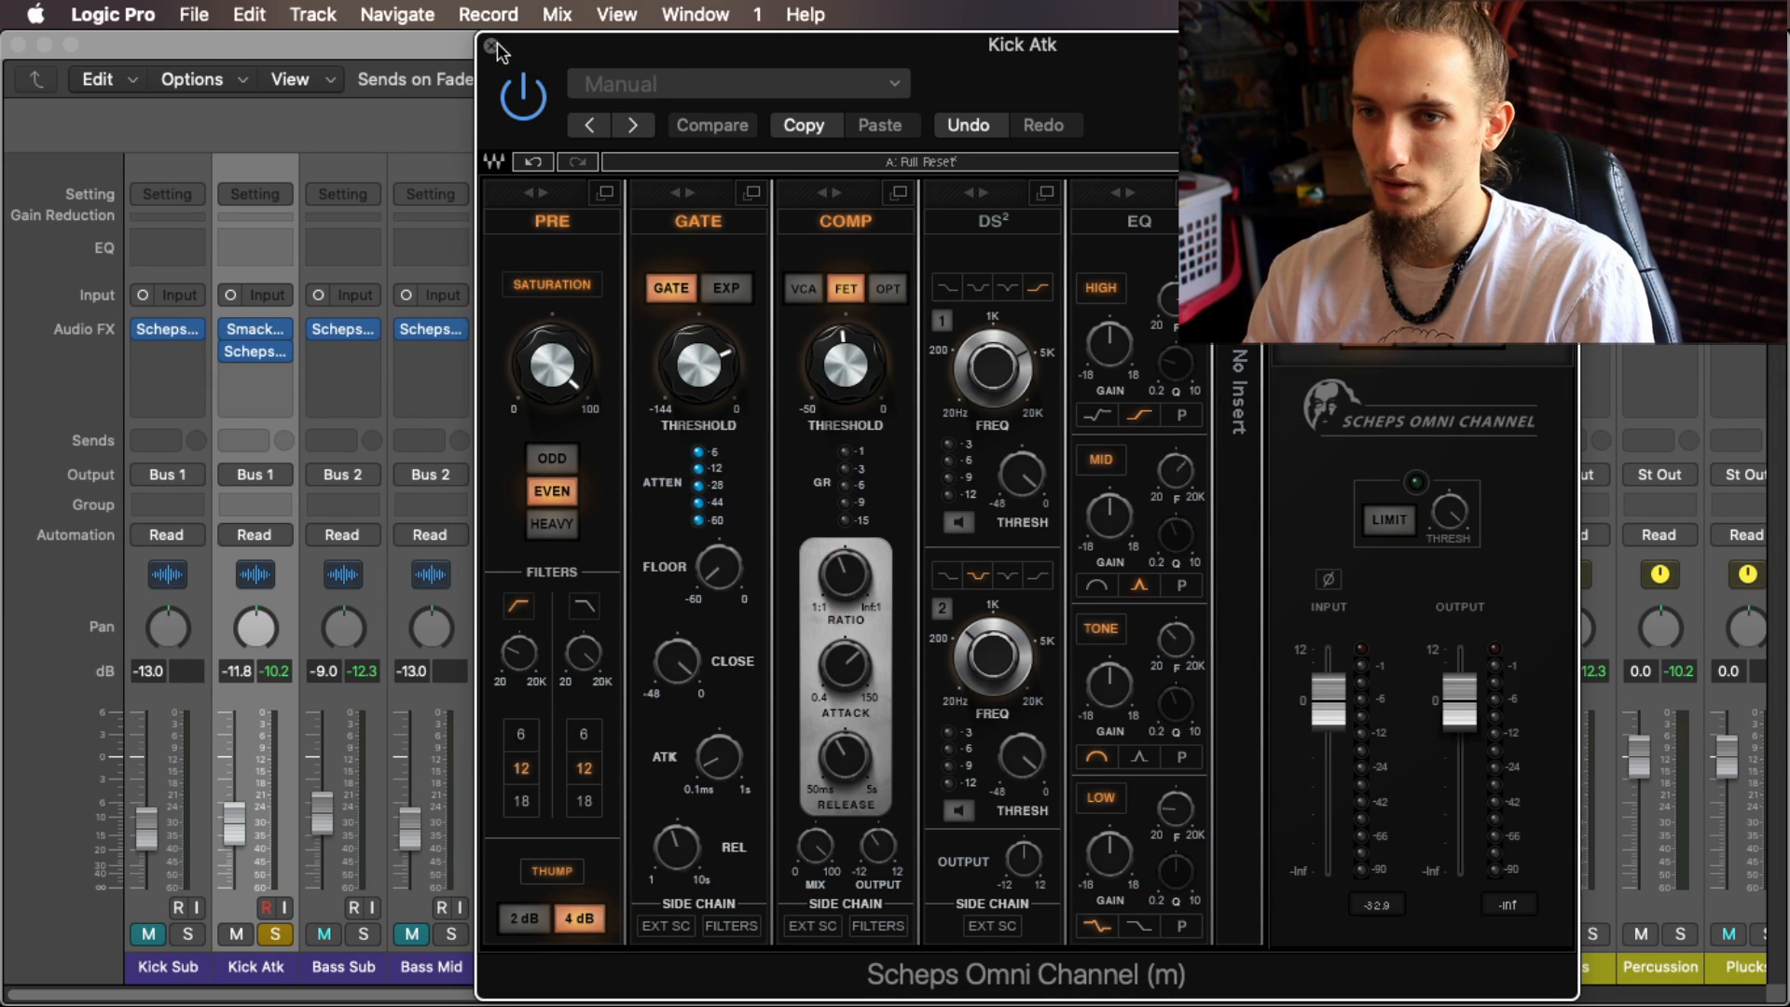
left_click(492, 47)
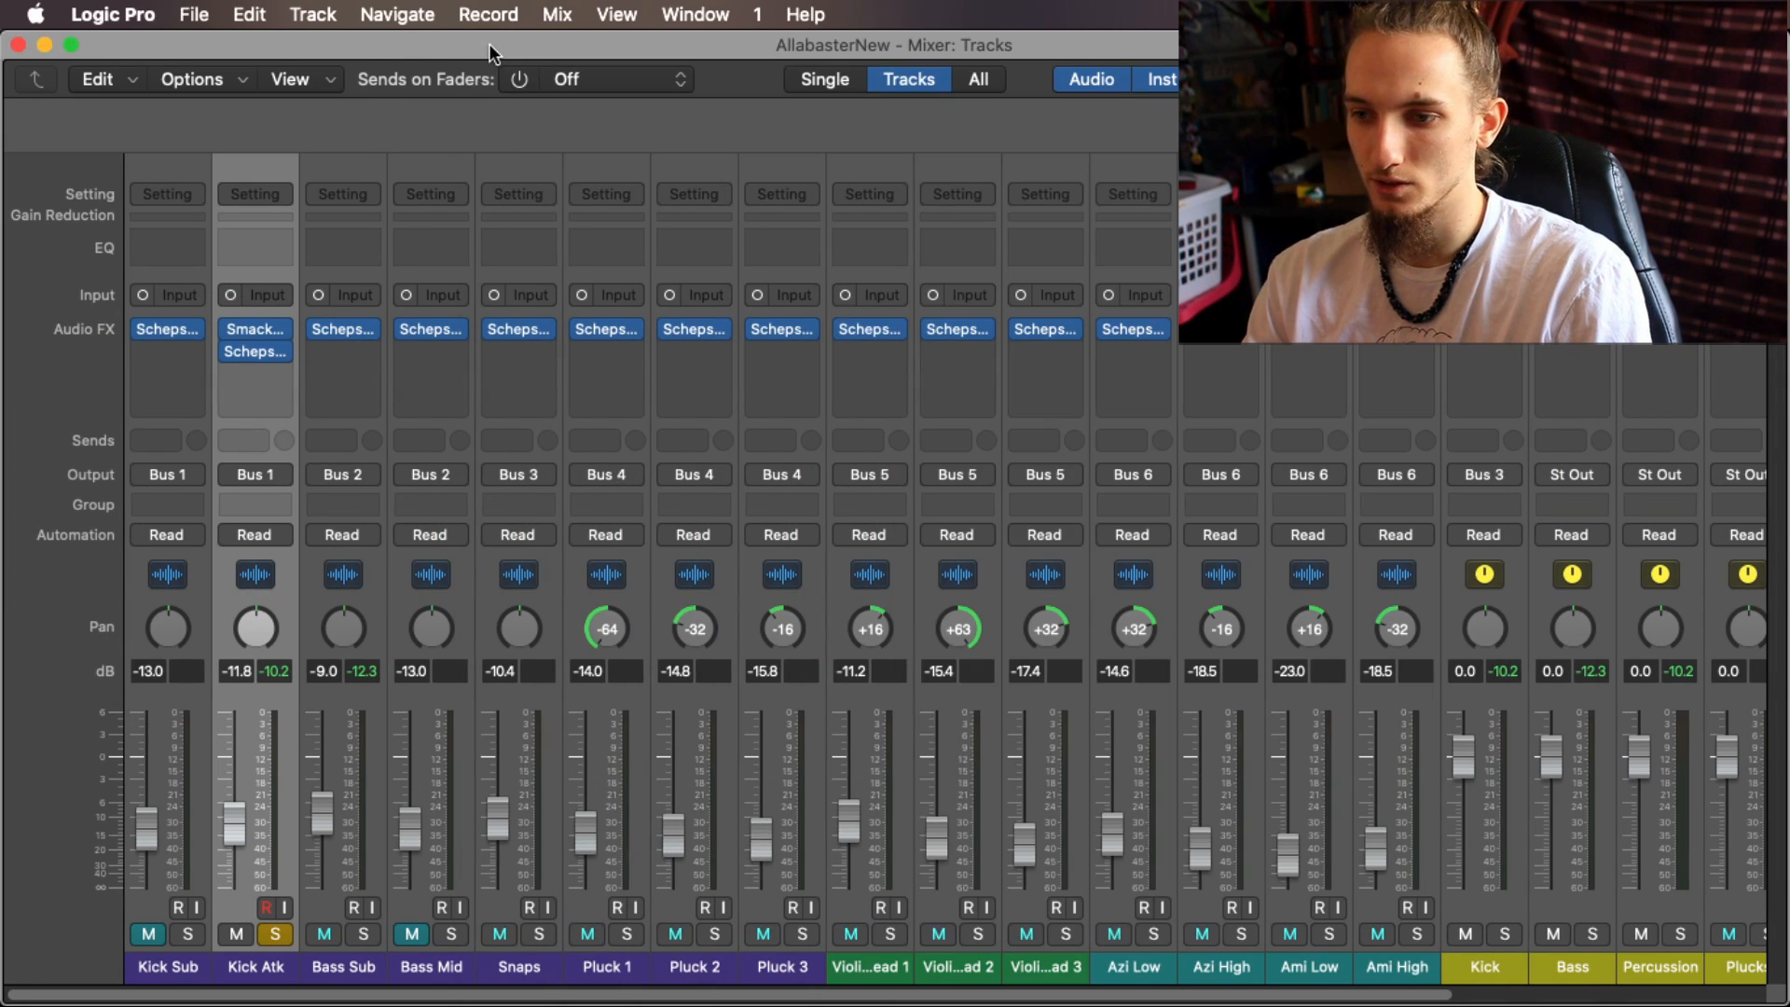
Step: Insert the mono Vitamin saturation plug-in below Scheps Omni Channel on Kick Atk and reposition its window clear of the channel strip
mouse_move(292, 323)
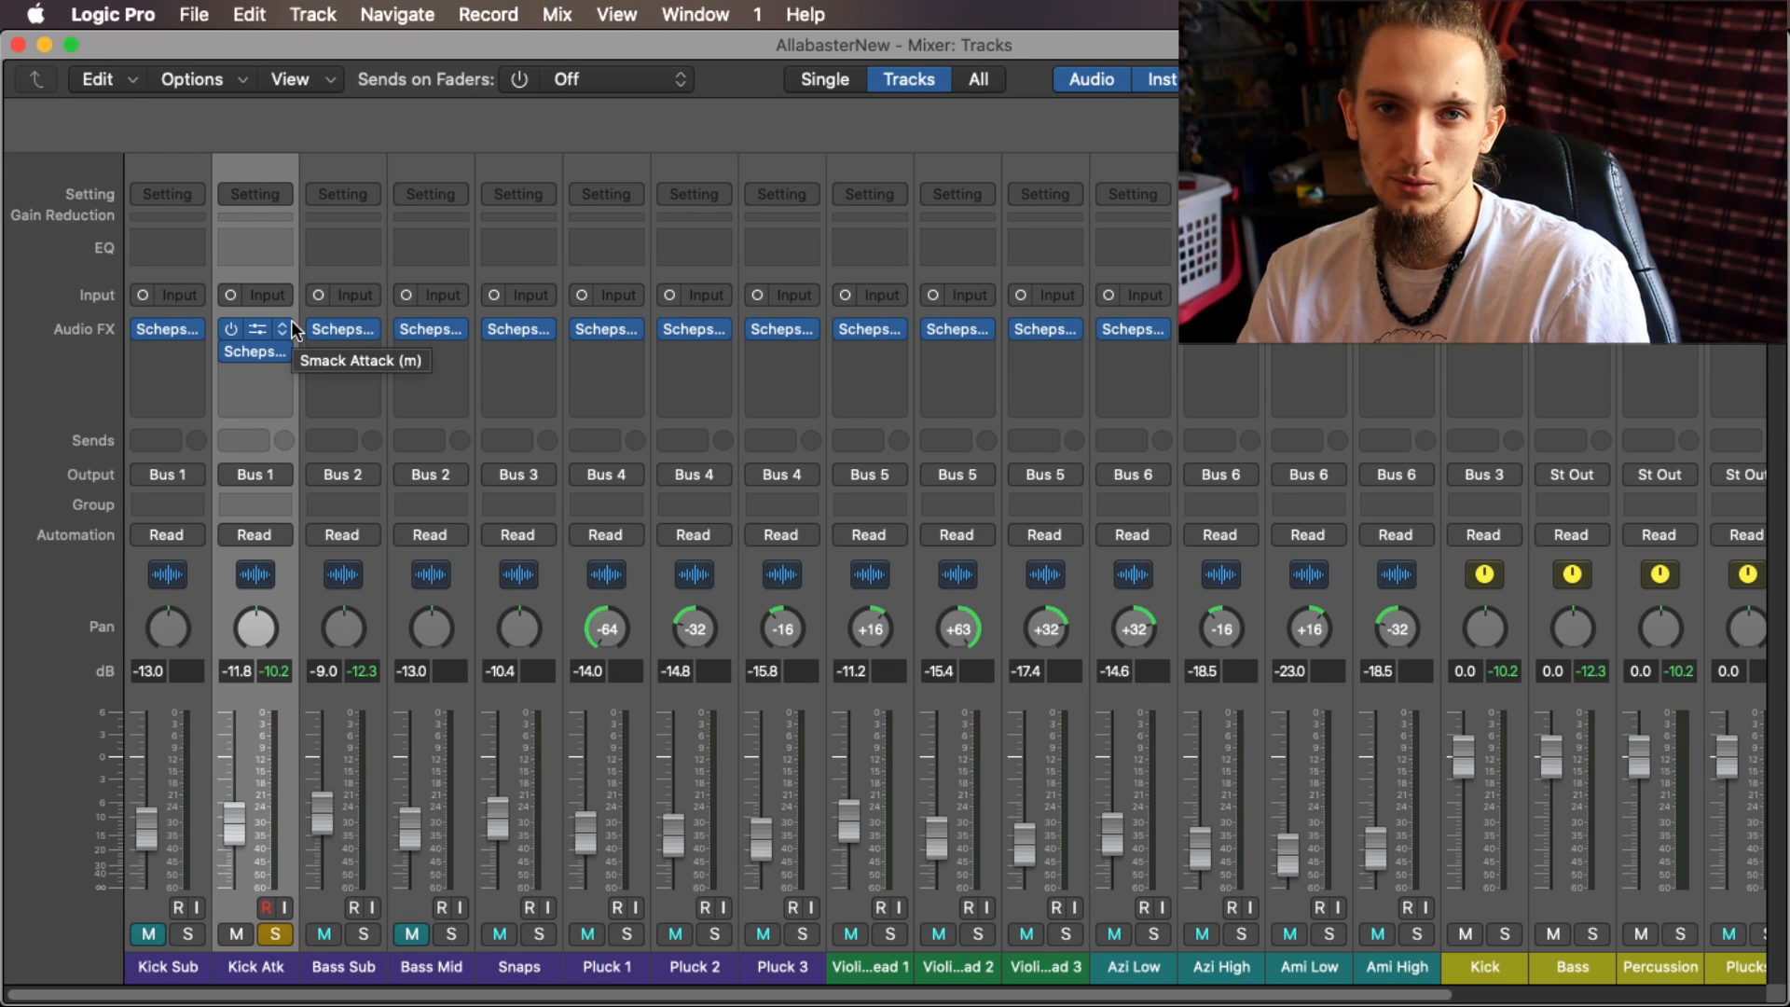
left_click(255, 352)
left_click(489, 47)
mouse_move(279, 354)
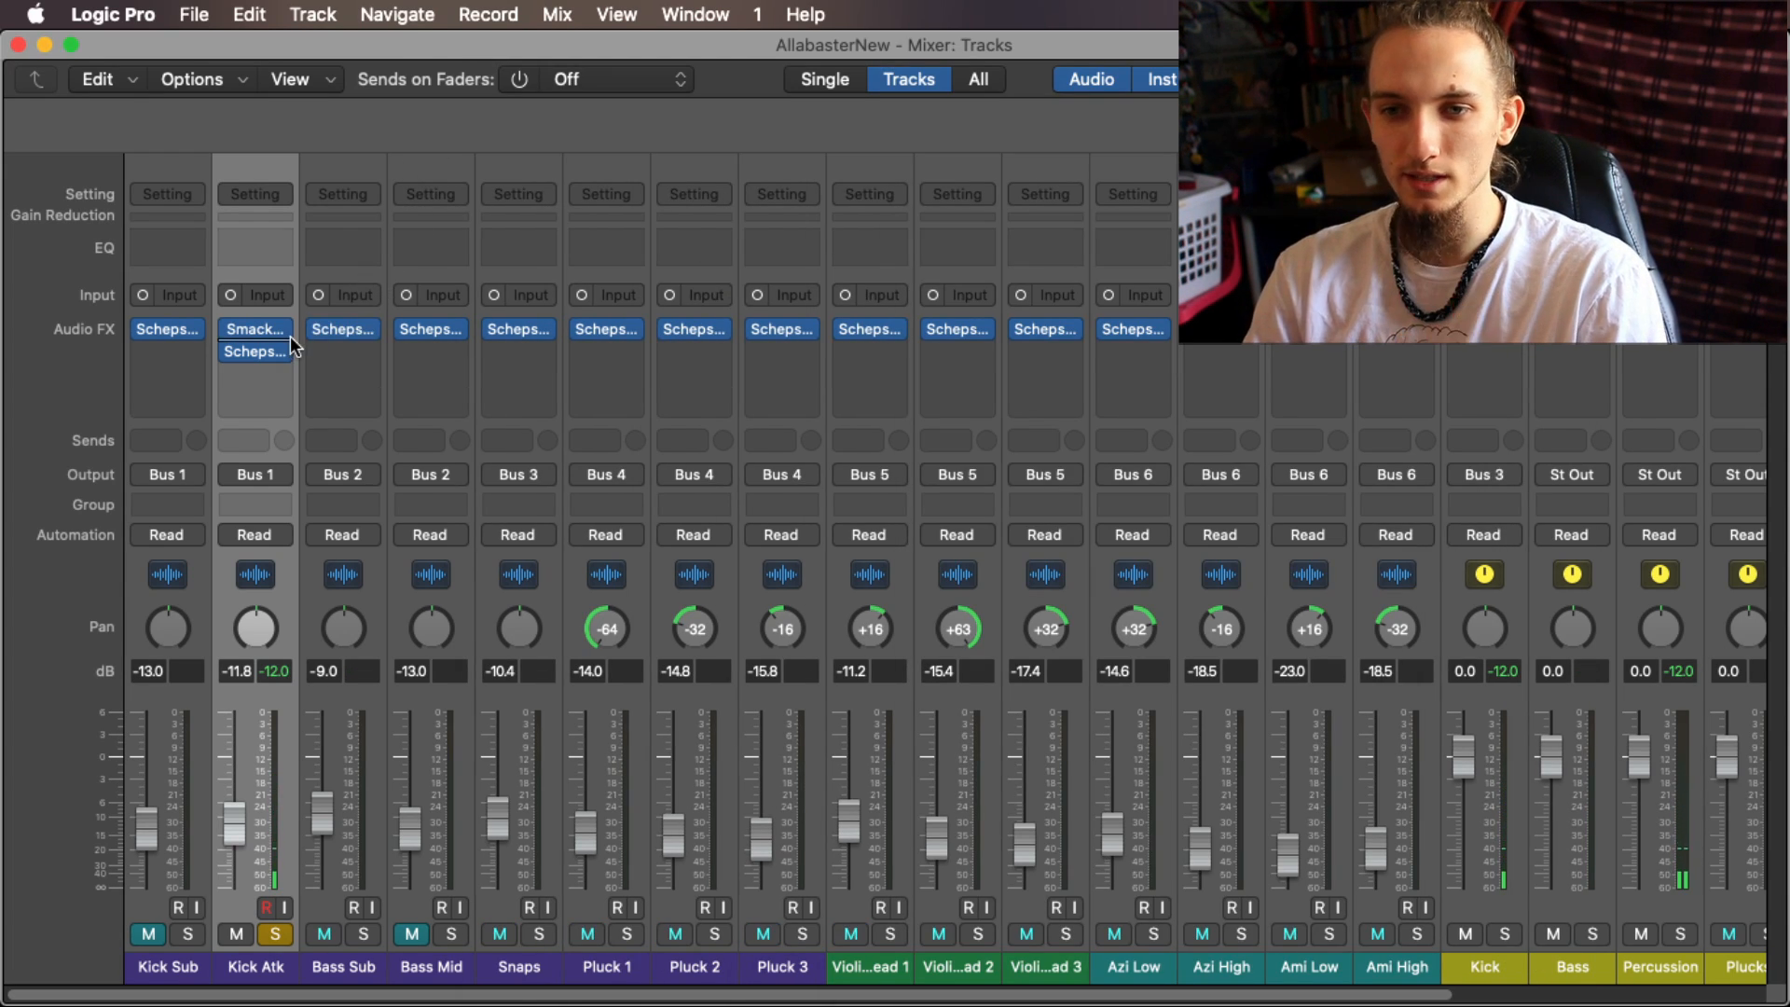
left_click(261, 367)
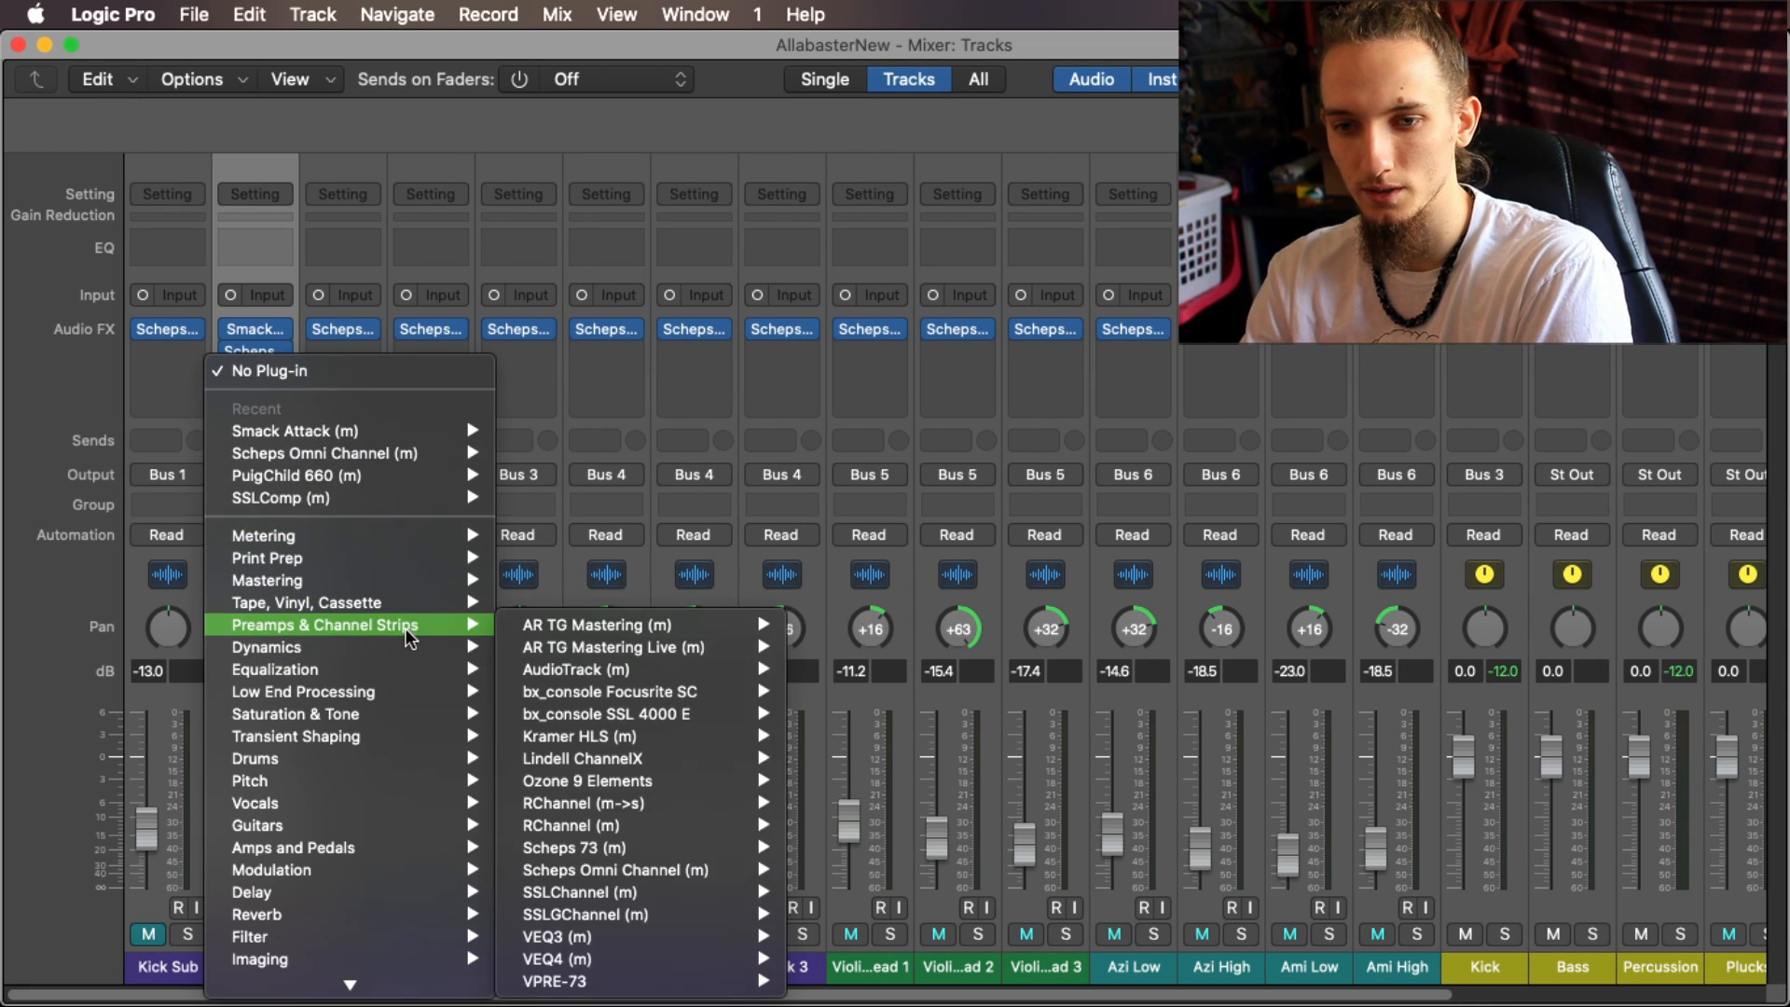
mouse_move(416, 713)
mouse_move(663, 970)
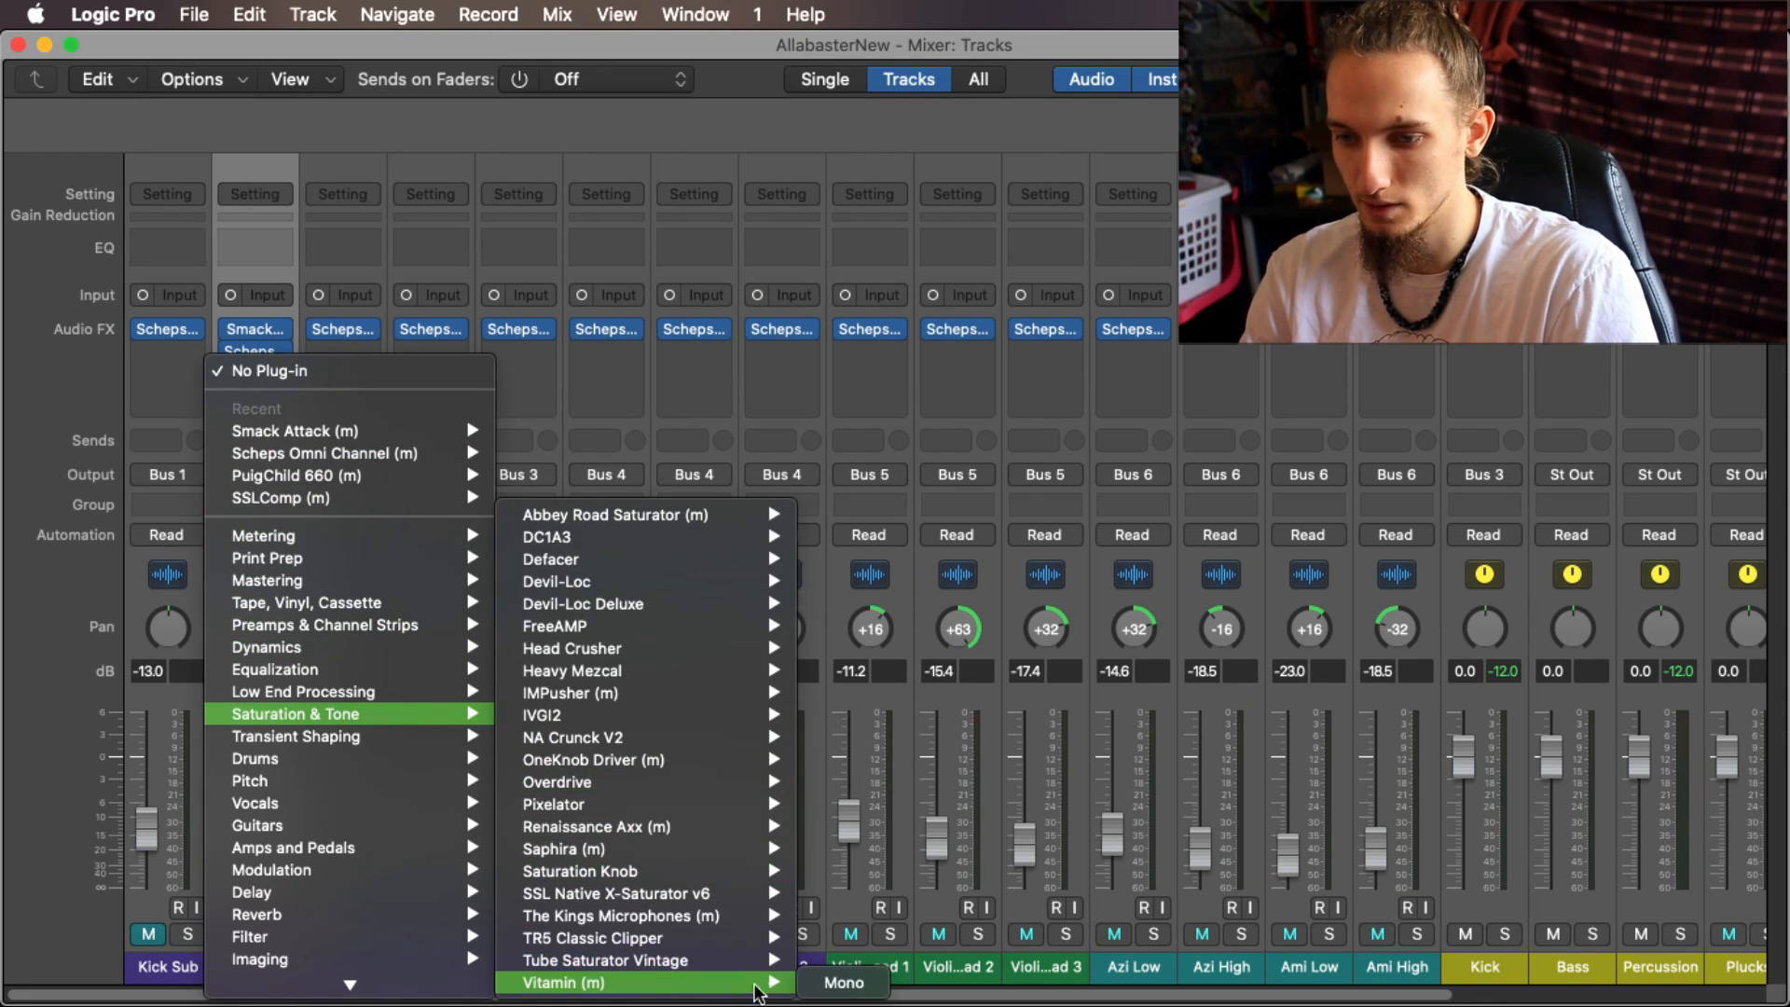
left_click(844, 983)
left_click_drag(1068, 375, 1147, 150)
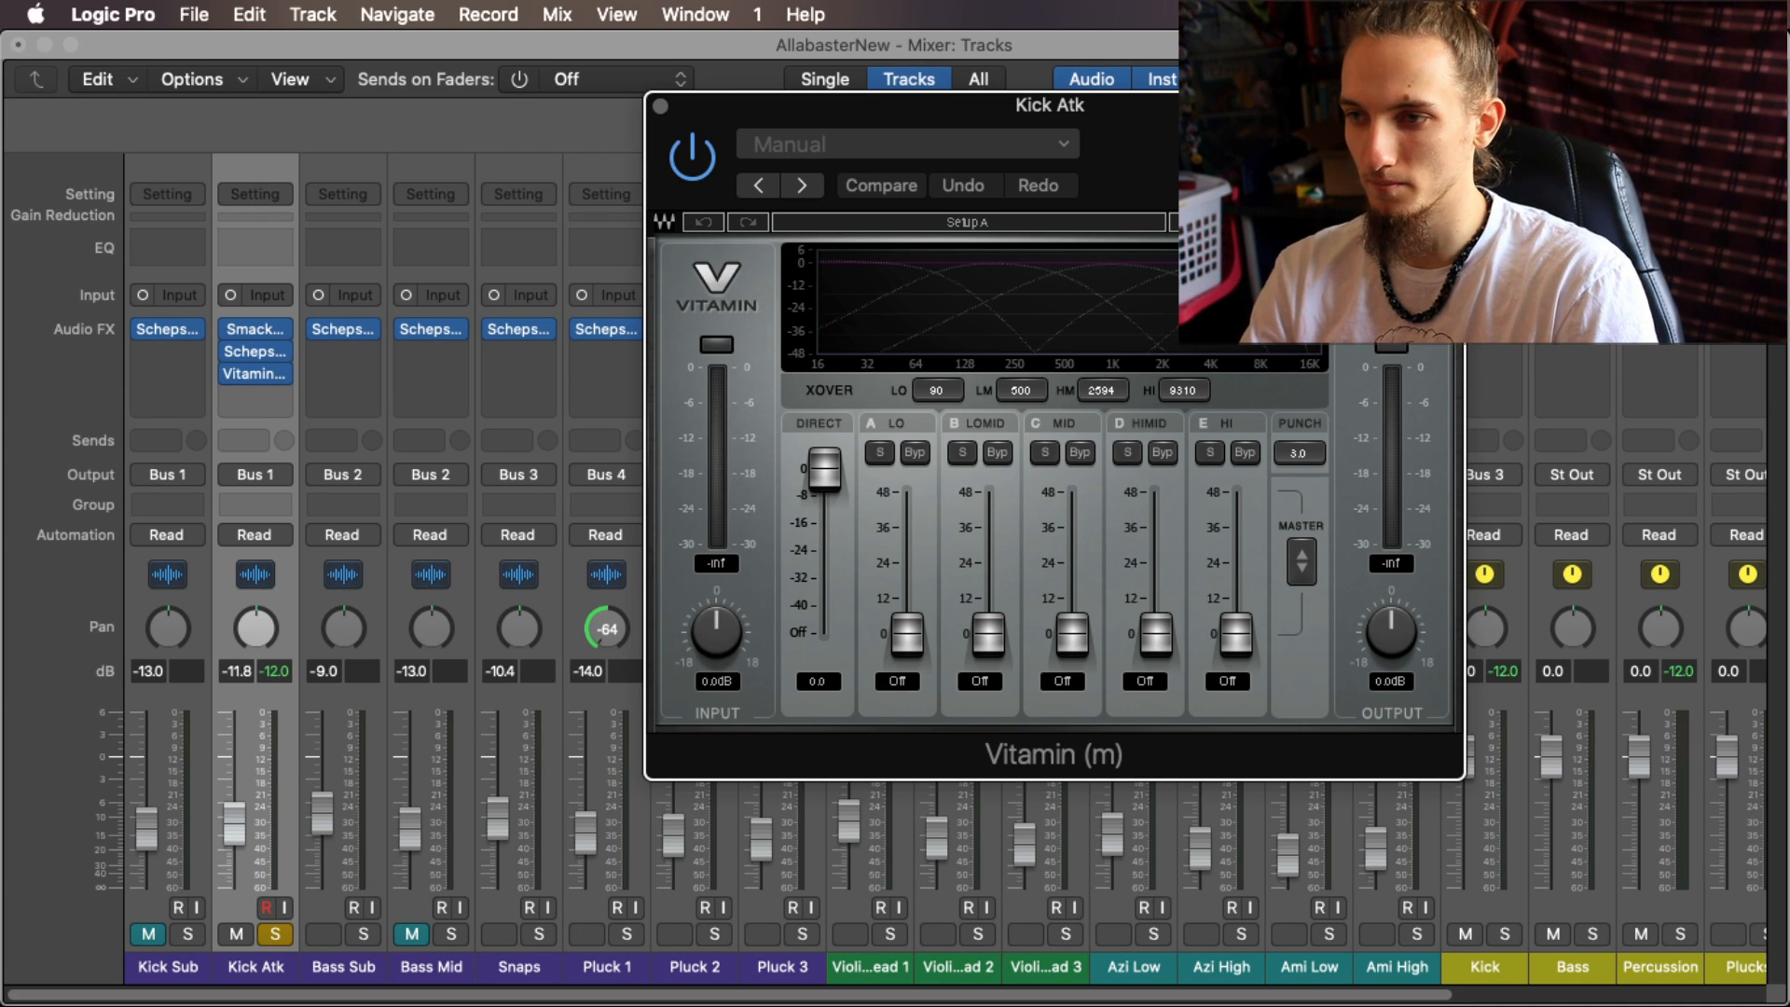
left_click_drag(1192, 163, 1095, 208)
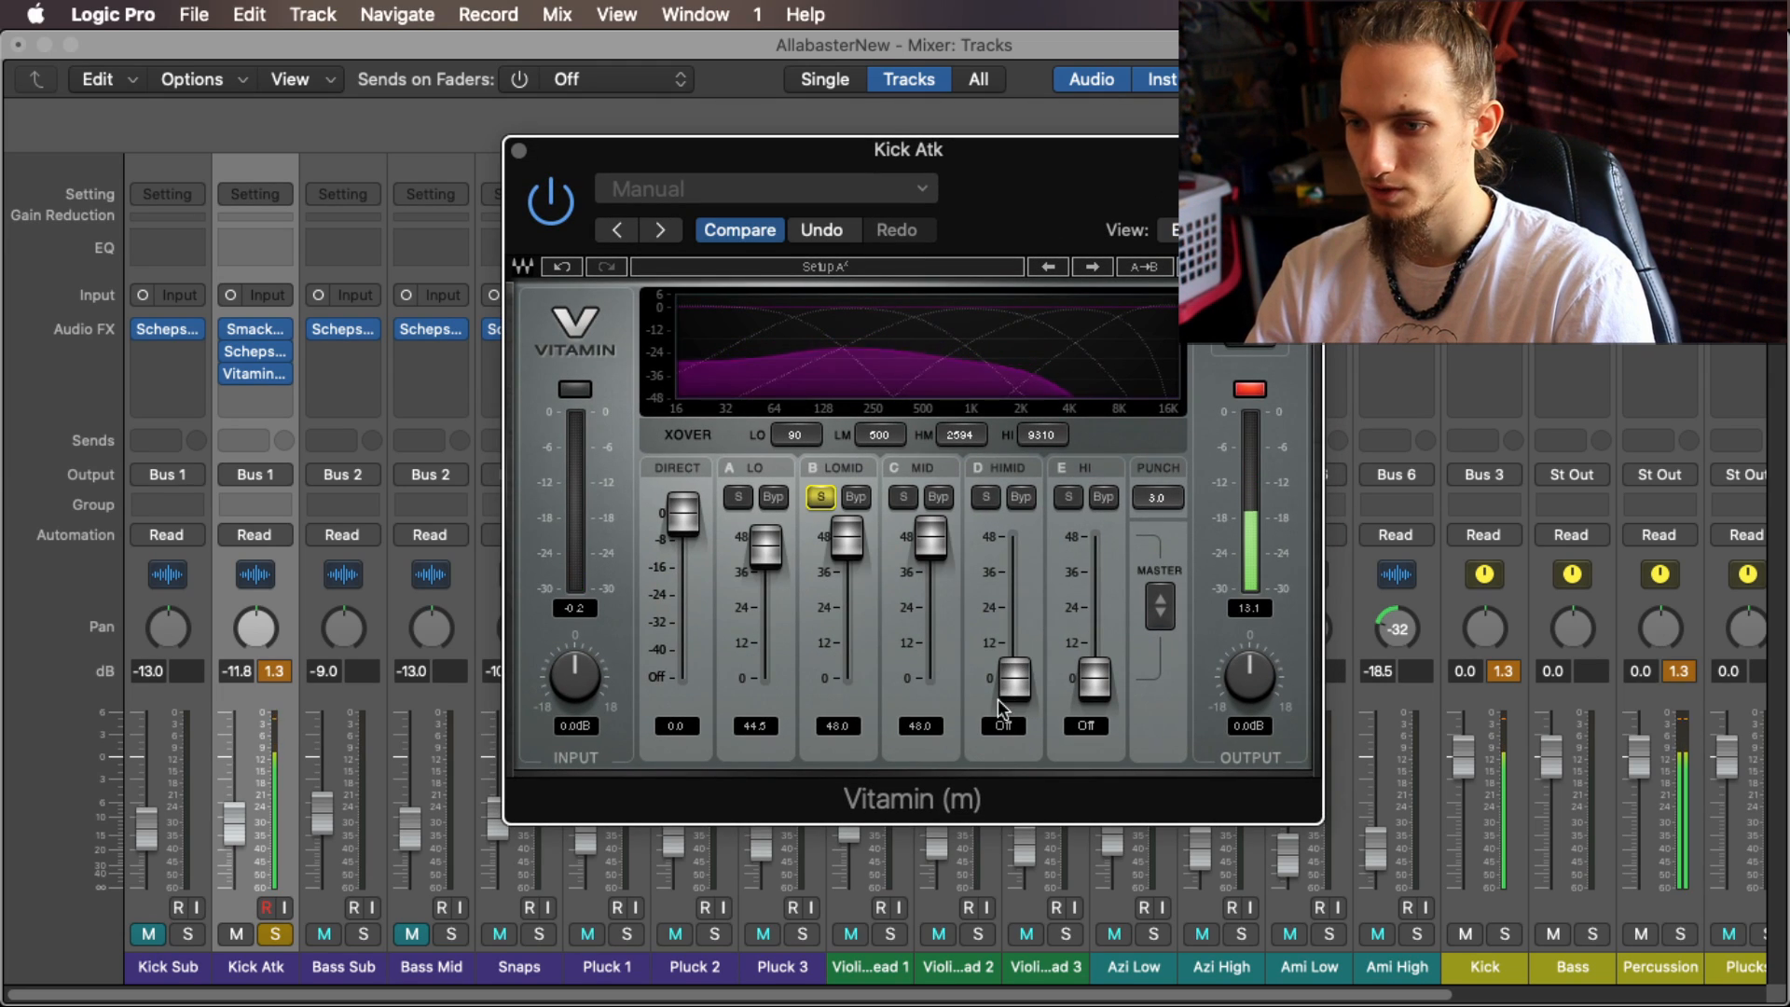
Step: Raise Vitamin's HiMid band to 48.0 and audition the Lo, Mid, HiMid and Hi bands soloed one at a time during playback
left_click_drag(1013, 680, 1014, 538)
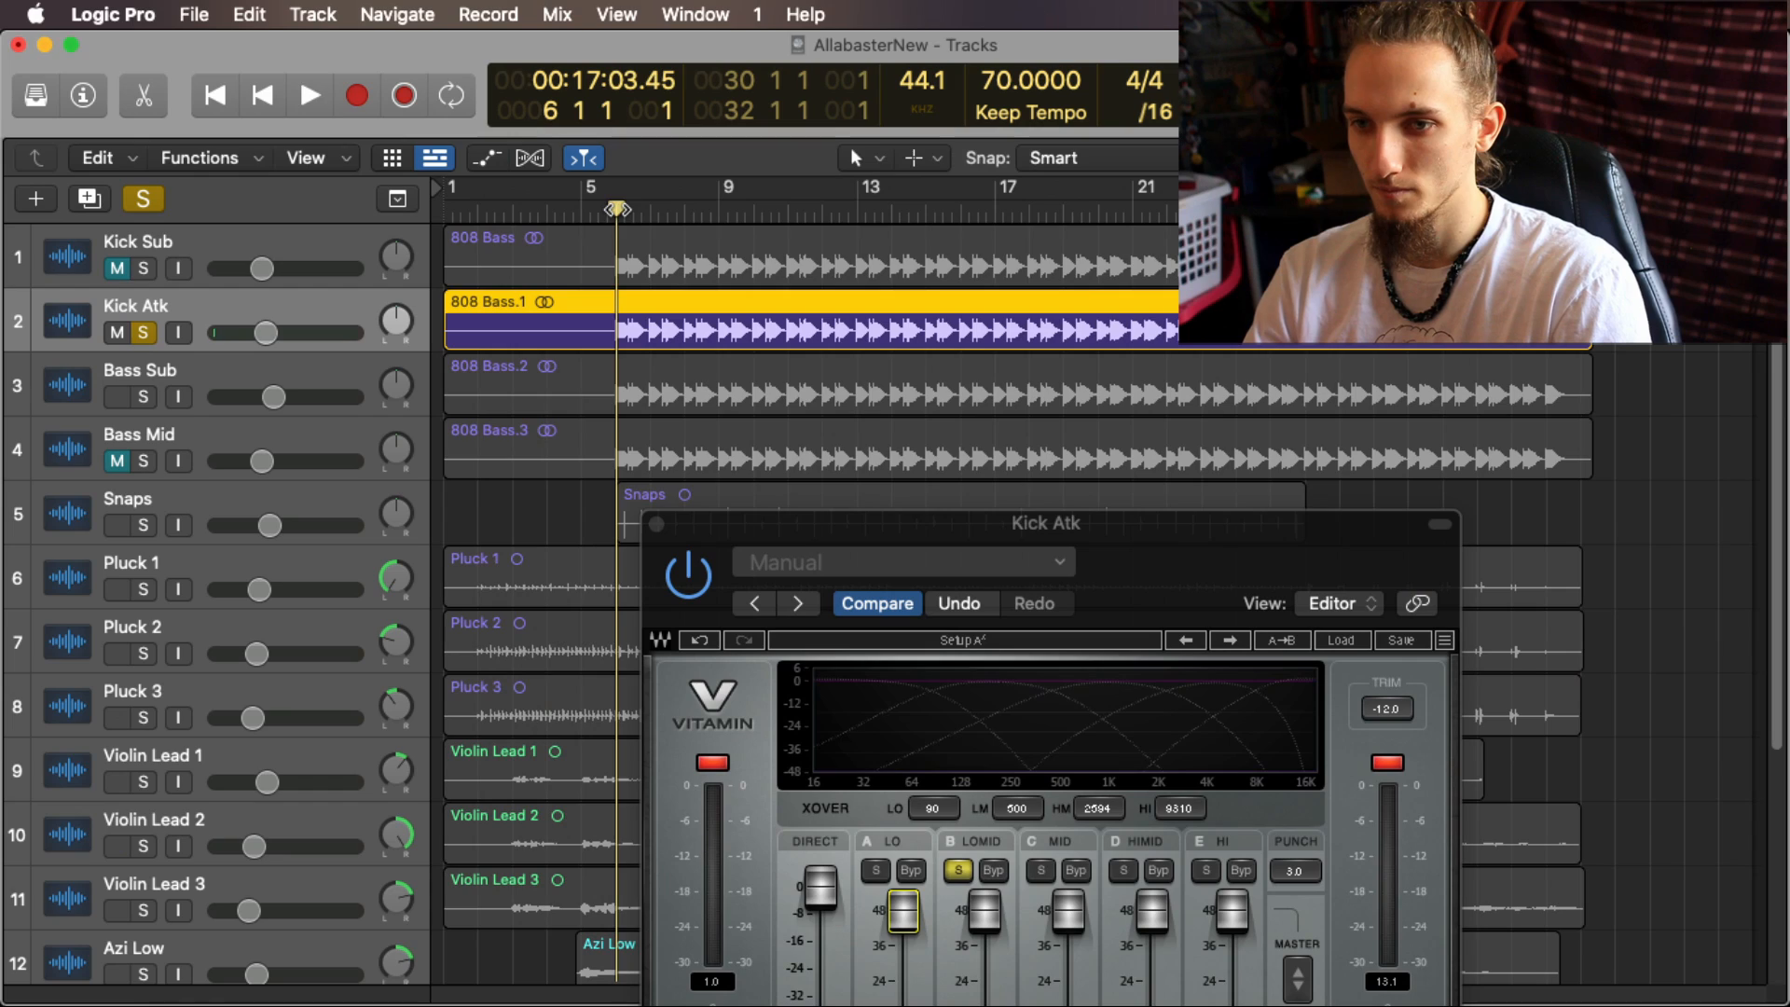
key("space")
left_click_drag(1100, 520, 984, 131)
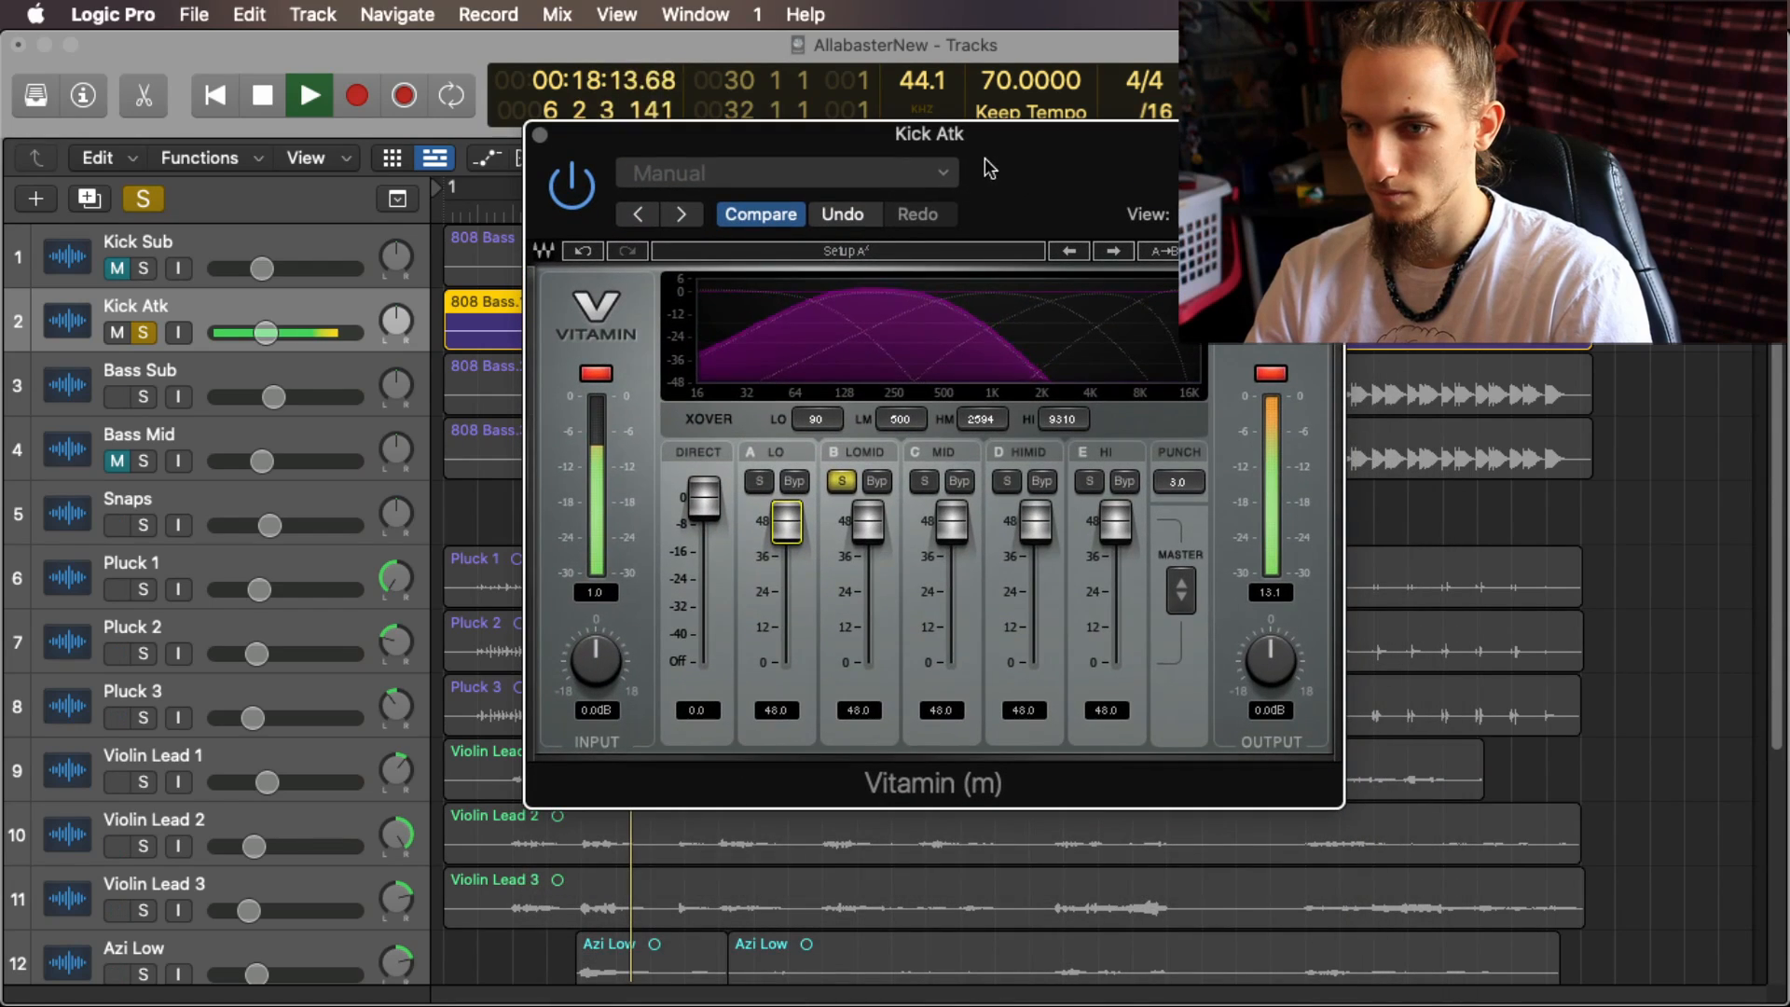
left_click(759, 481)
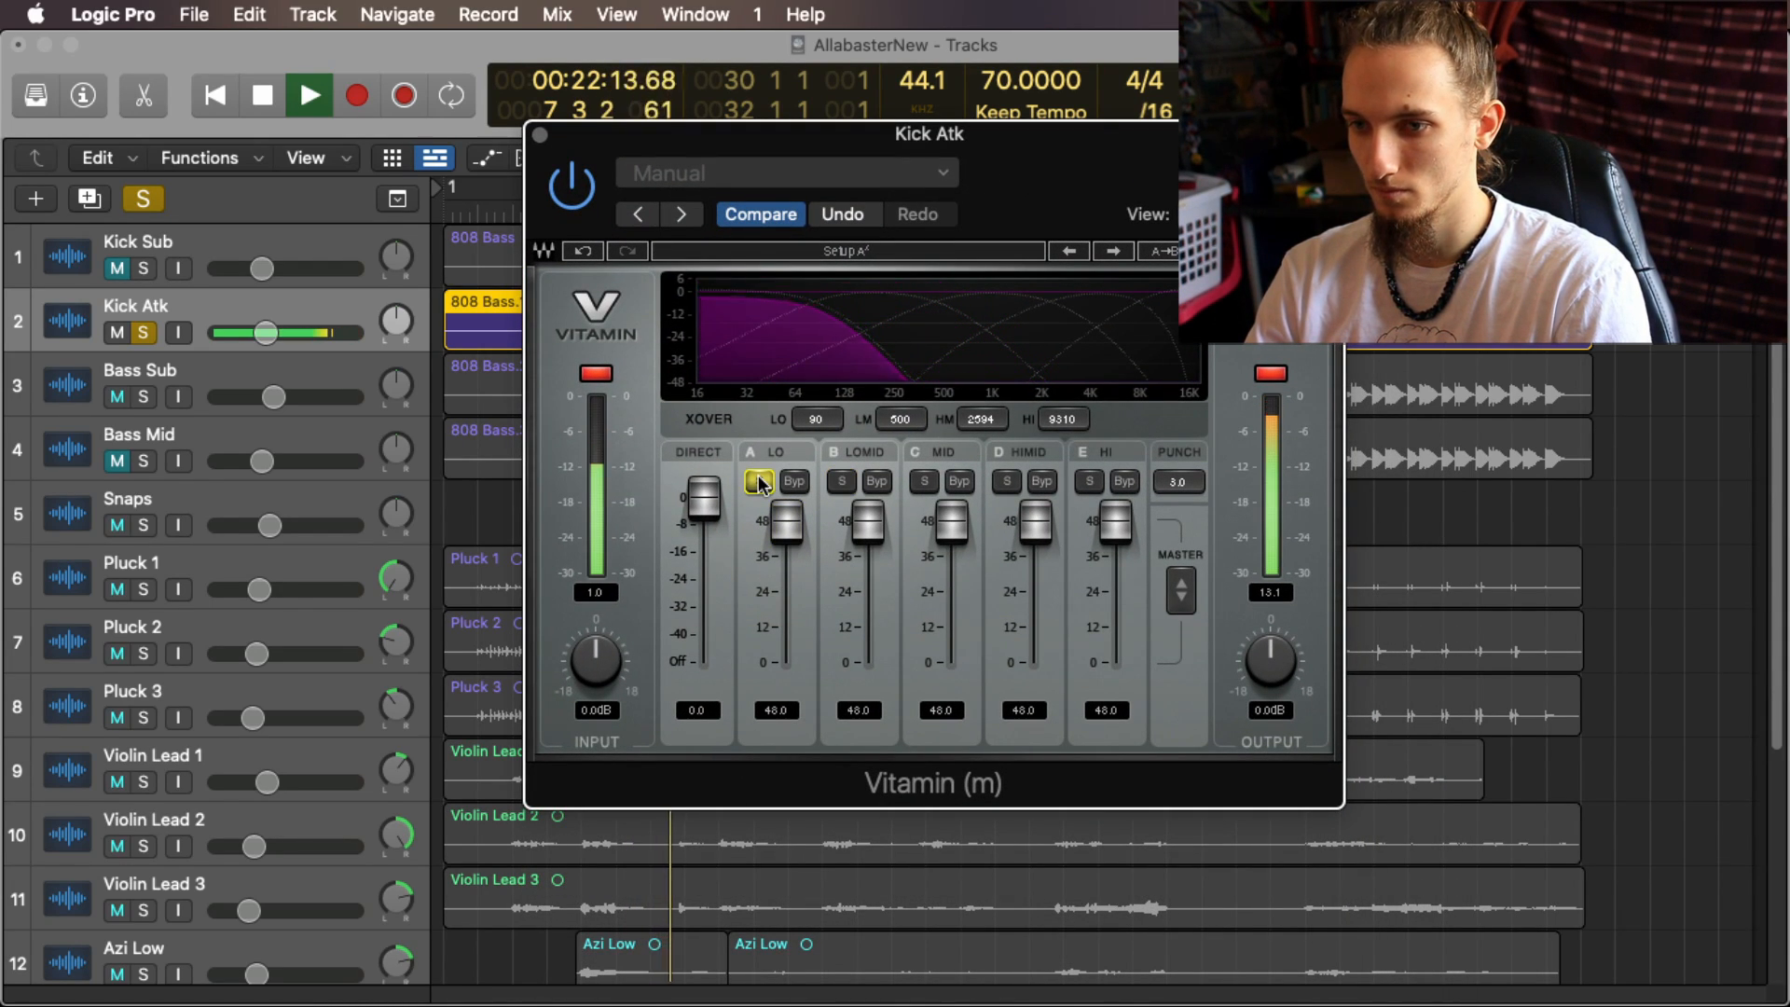
left_click(923, 481)
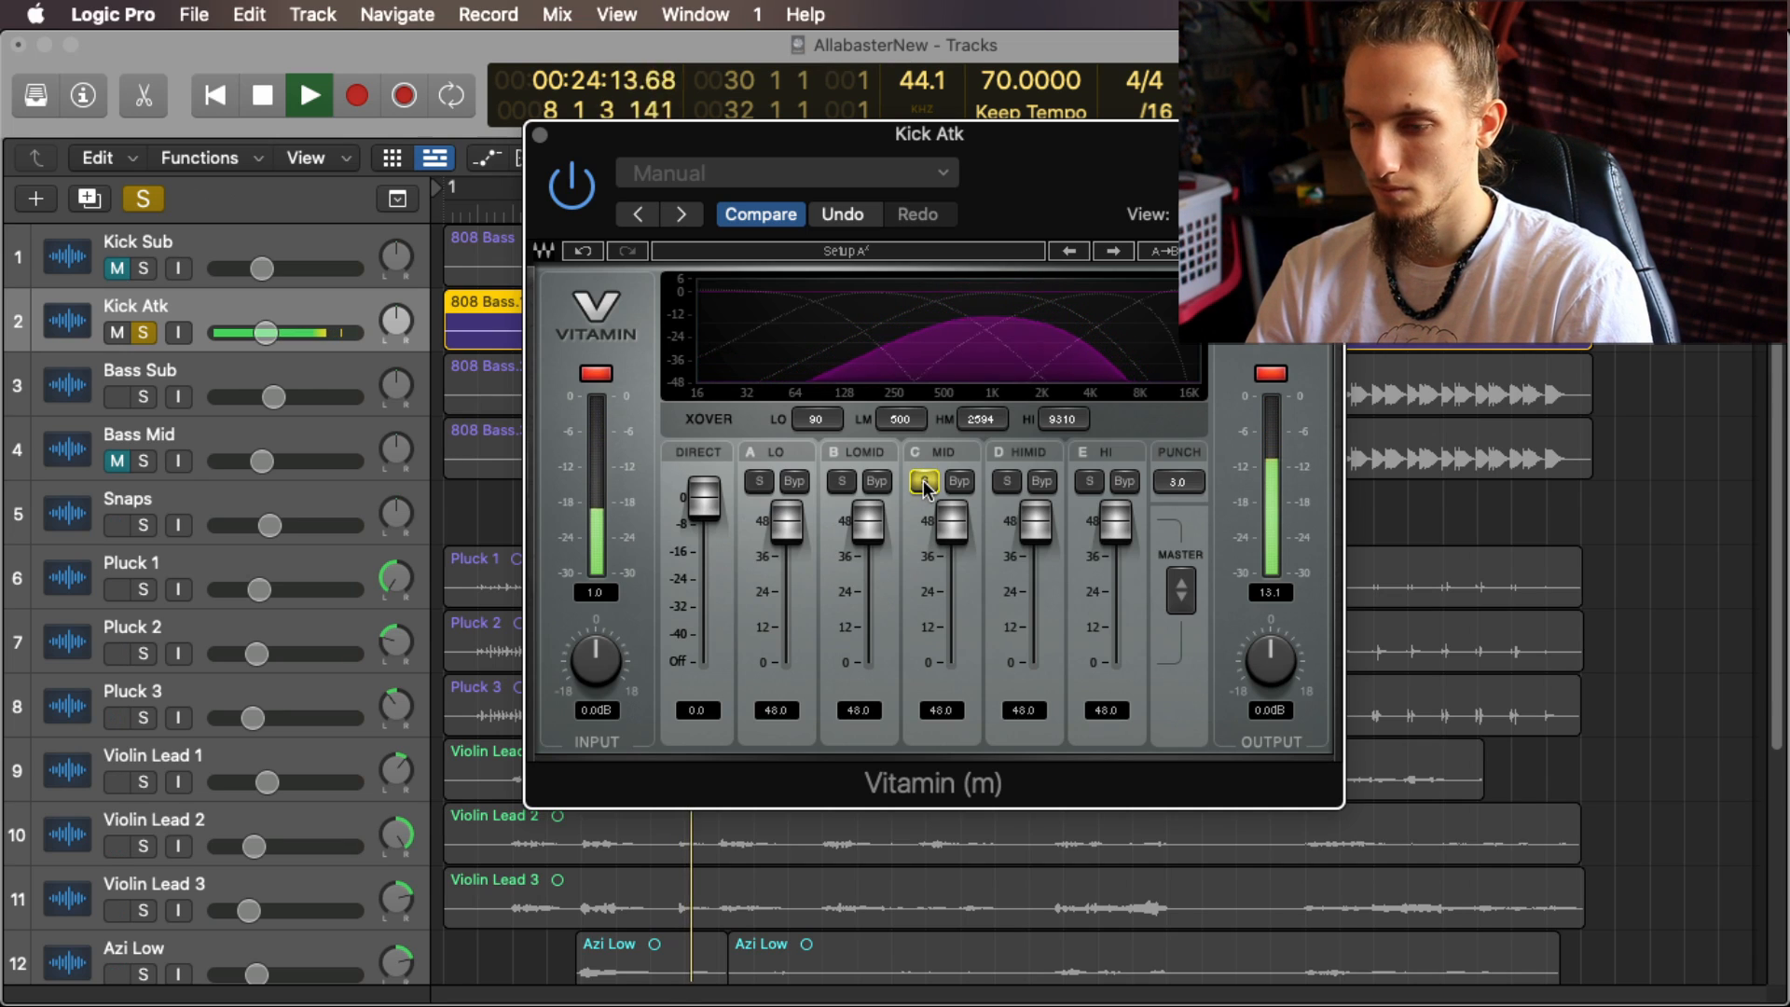
left_click(1006, 481)
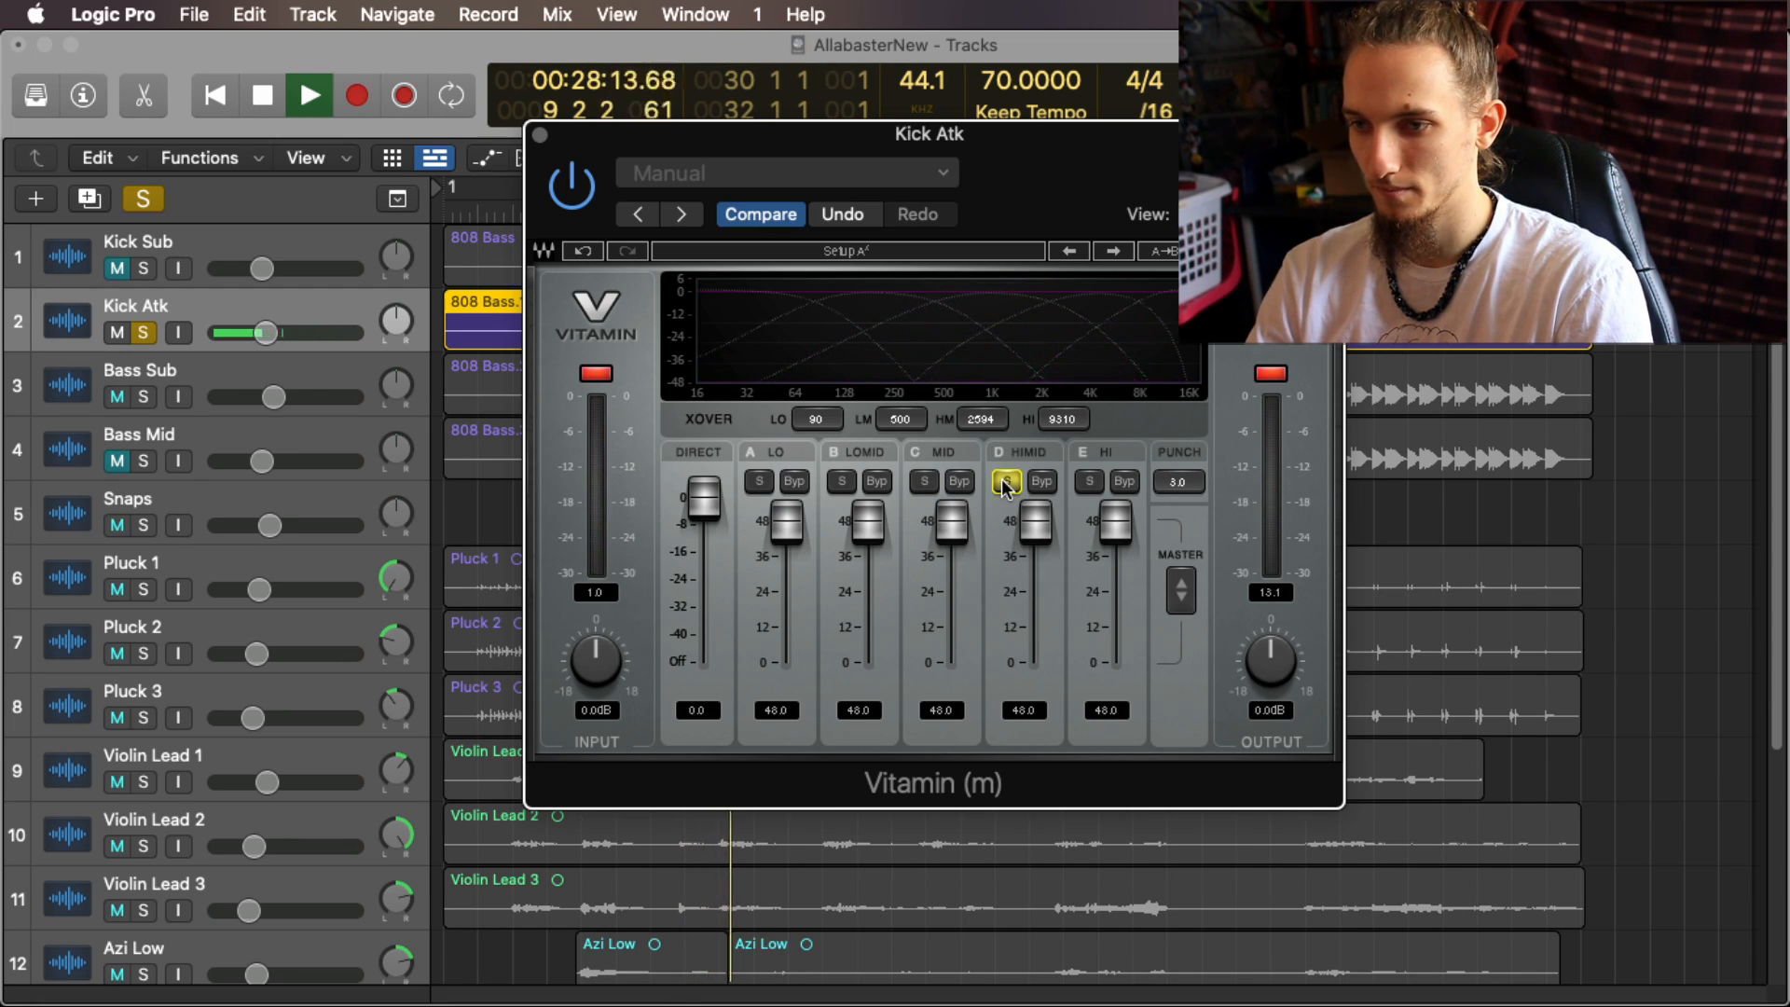
left_click(1088, 481)
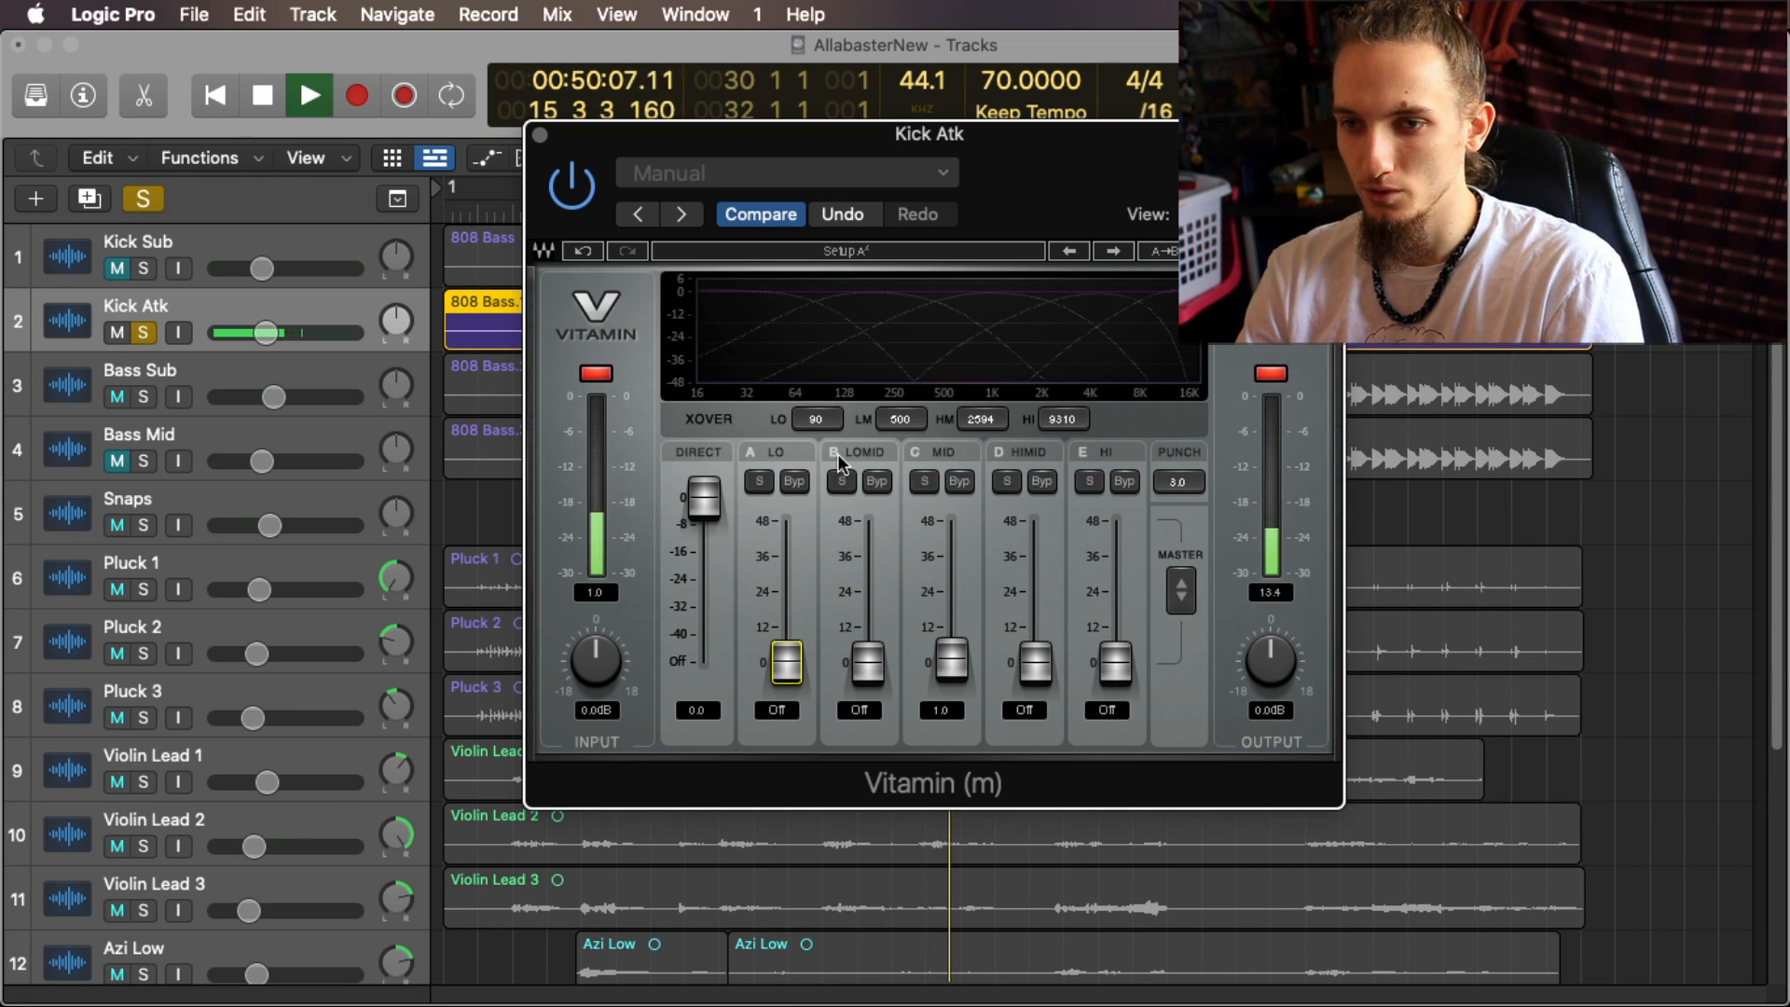
Step: Clear Vitamin's input clip indicator, then set the low-cut filter to 200 Hz in Kick Atk's Scheps Omni Channel and close that plug-in
left_click(596, 373)
left_click_drag(1343, 326, 1211, 98)
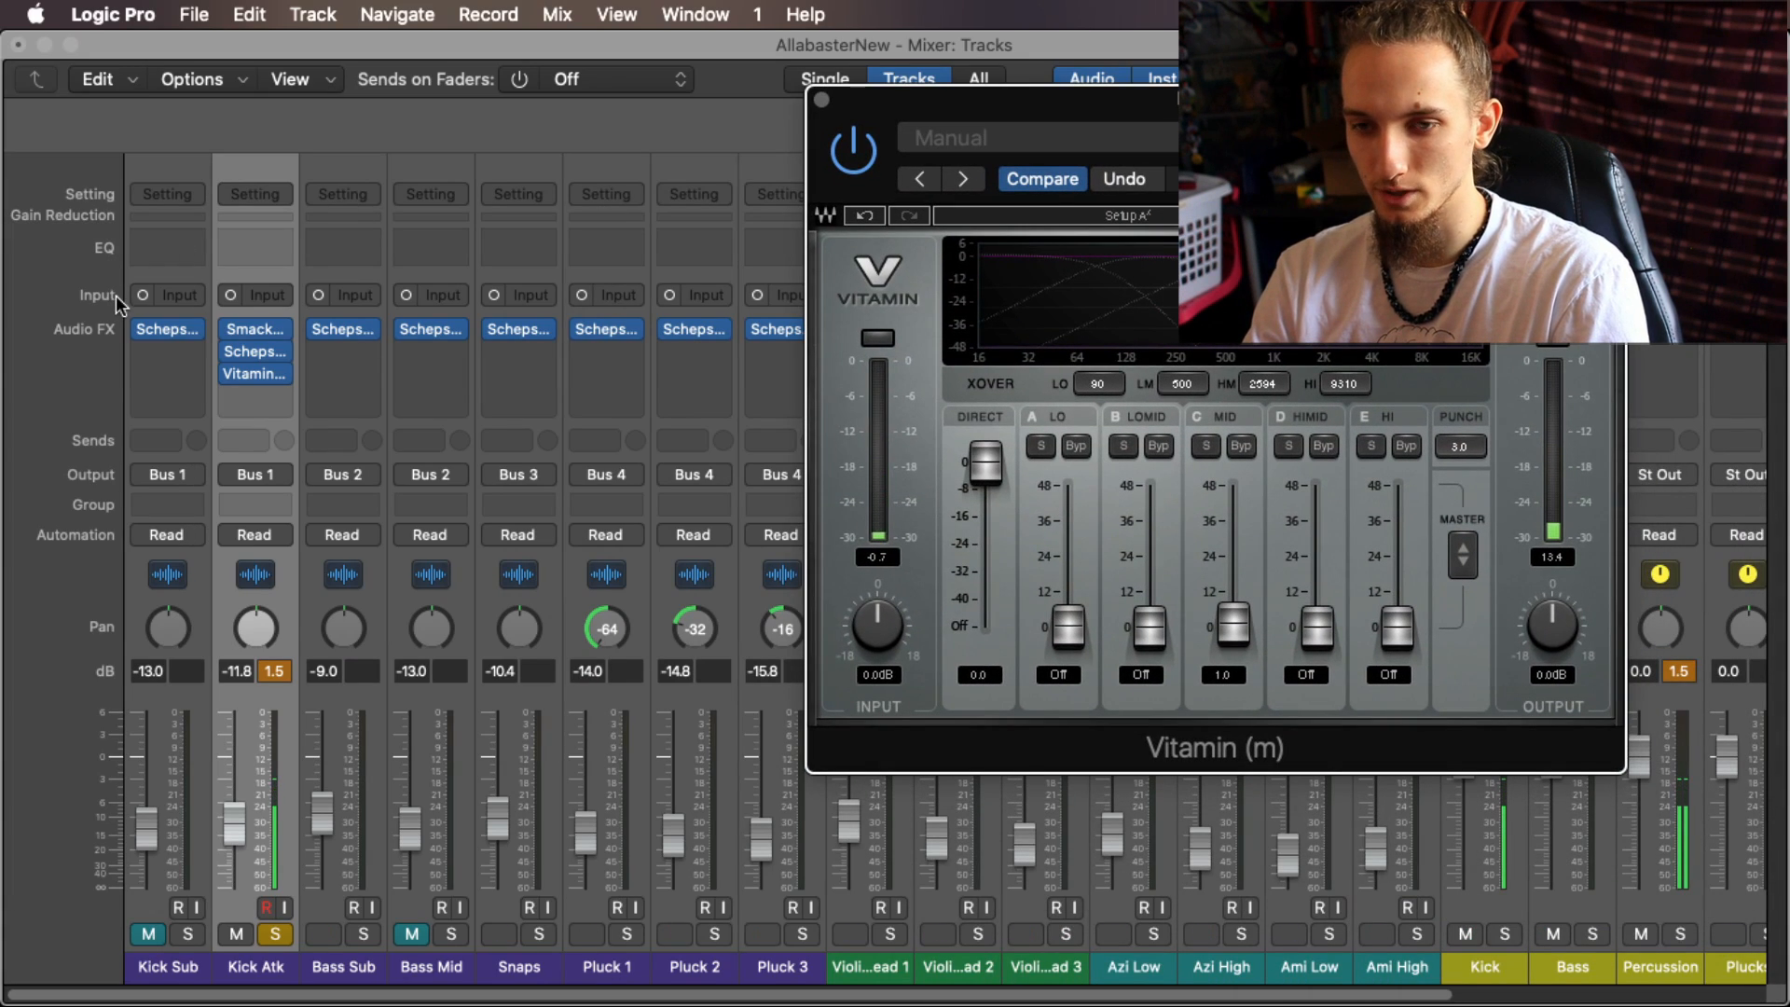
left_click(254, 351)
left_click_drag(1262, 43, 907, 8)
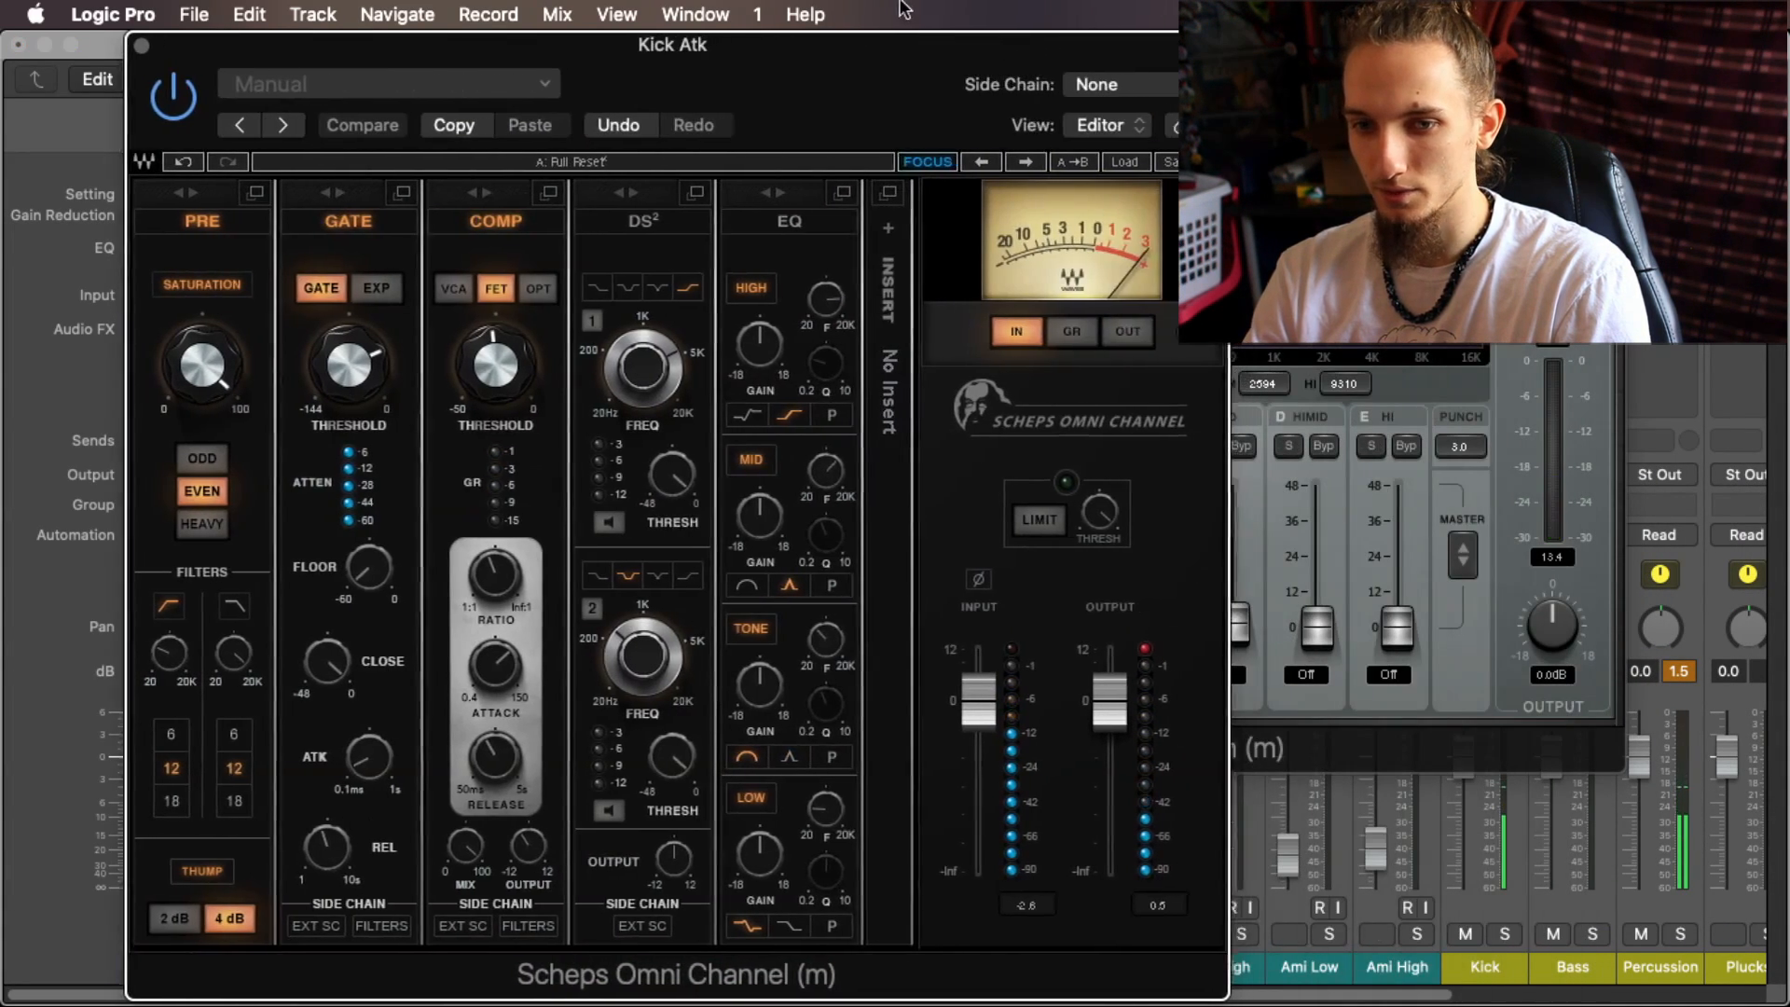
left_click_drag(166, 669, 166, 646)
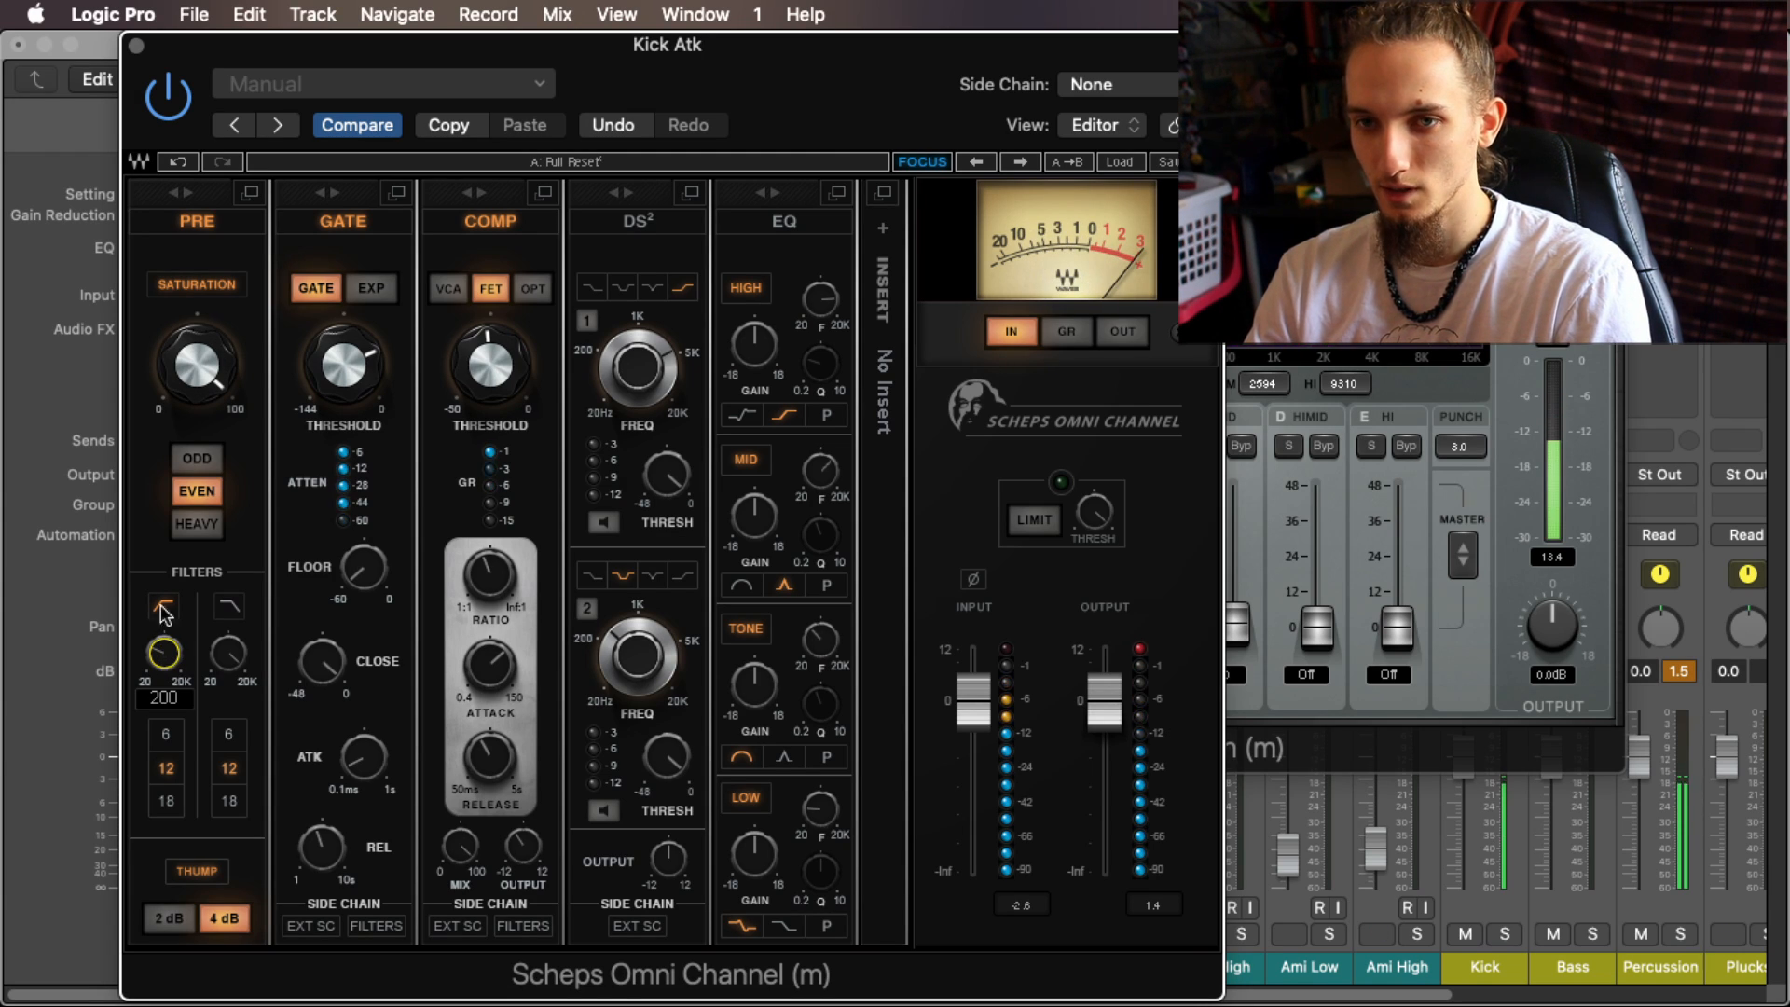
left_click(136, 44)
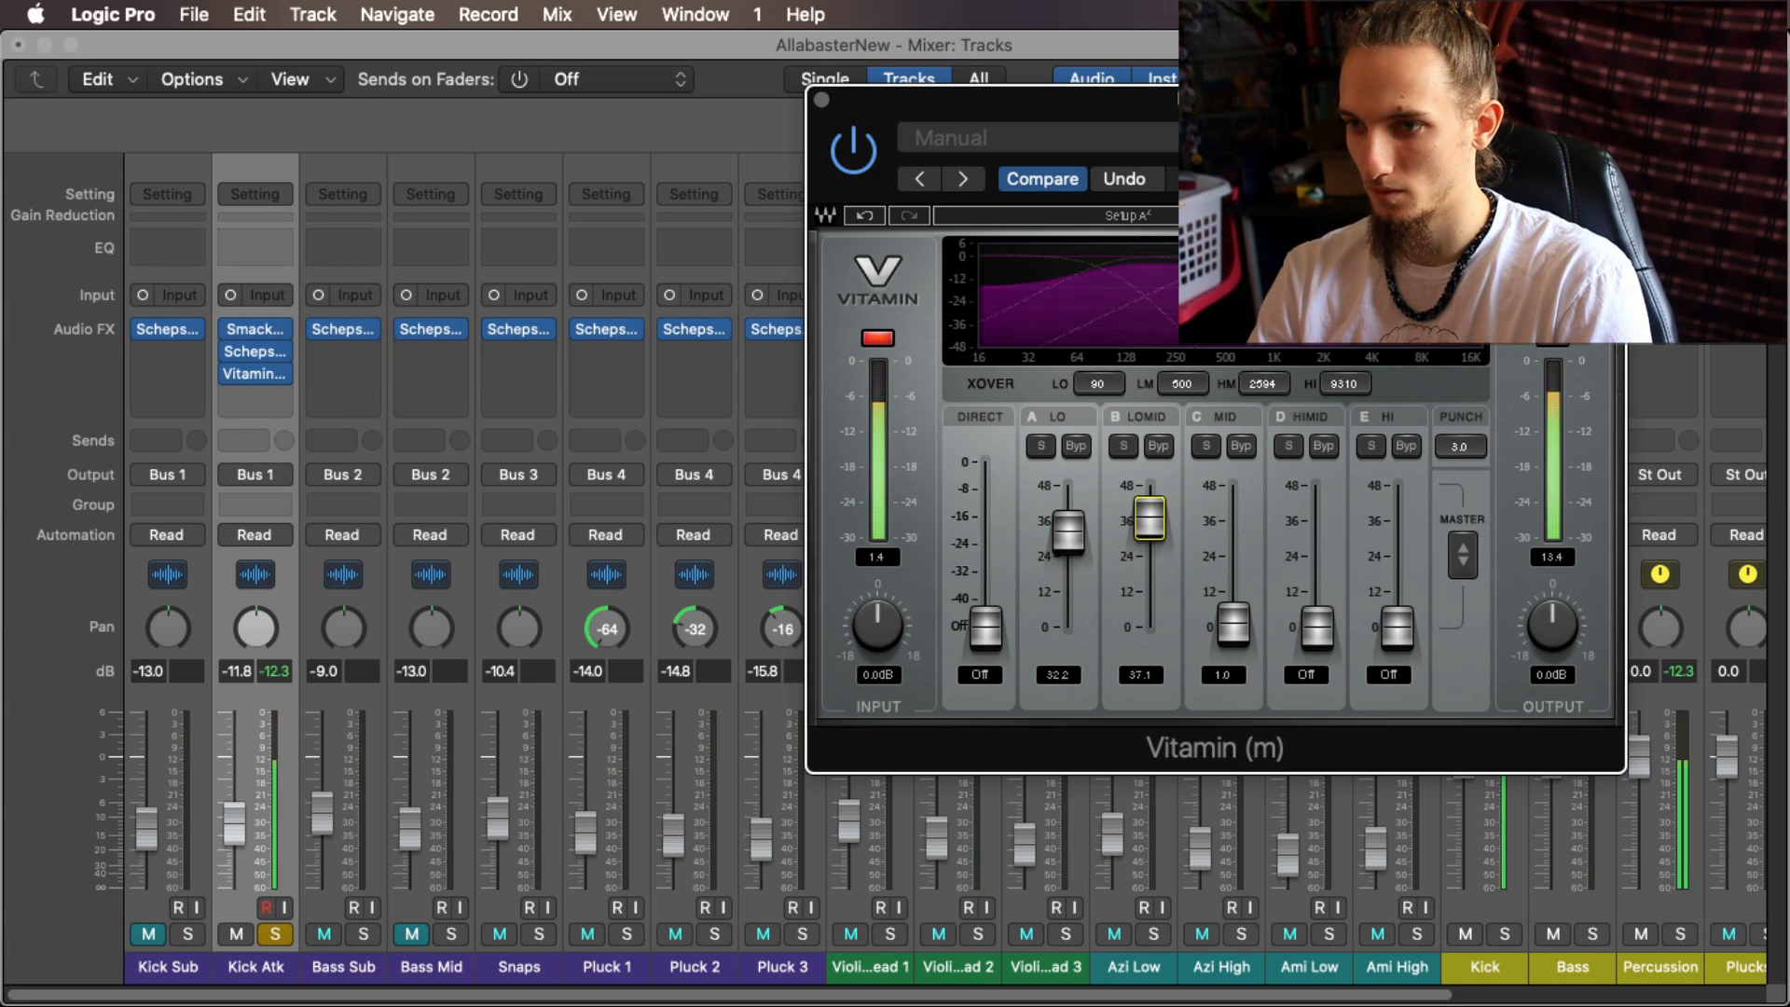
Step: Turn Vitamin's LoMid and Mid bands off, set Lo to 42.0 and HiMid to 43.7, and clear the output clip indicator
left_click_drag(1149, 517, 1150, 520)
left_click_drag(1232, 623, 1316, 497)
left_click(1150, 520)
left_click_drag(1150, 520, 1149, 629)
left_click_drag(1068, 532, 1068, 503)
key("space")
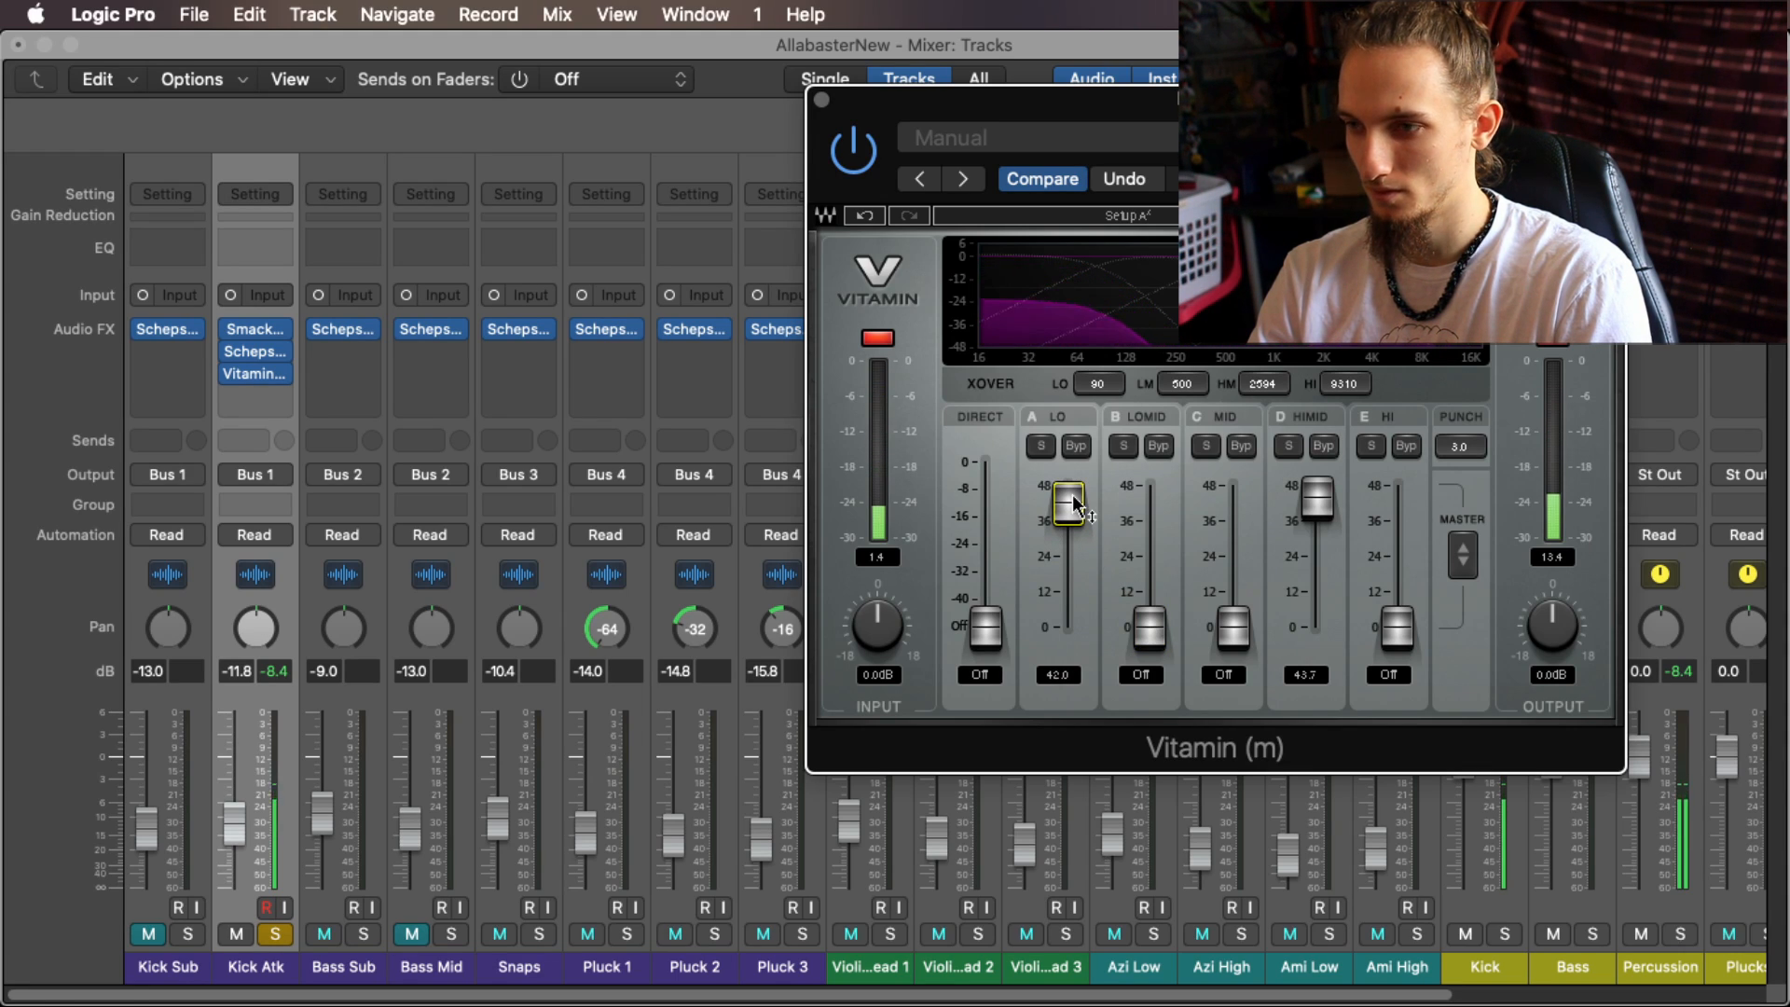
left_click(1552, 344)
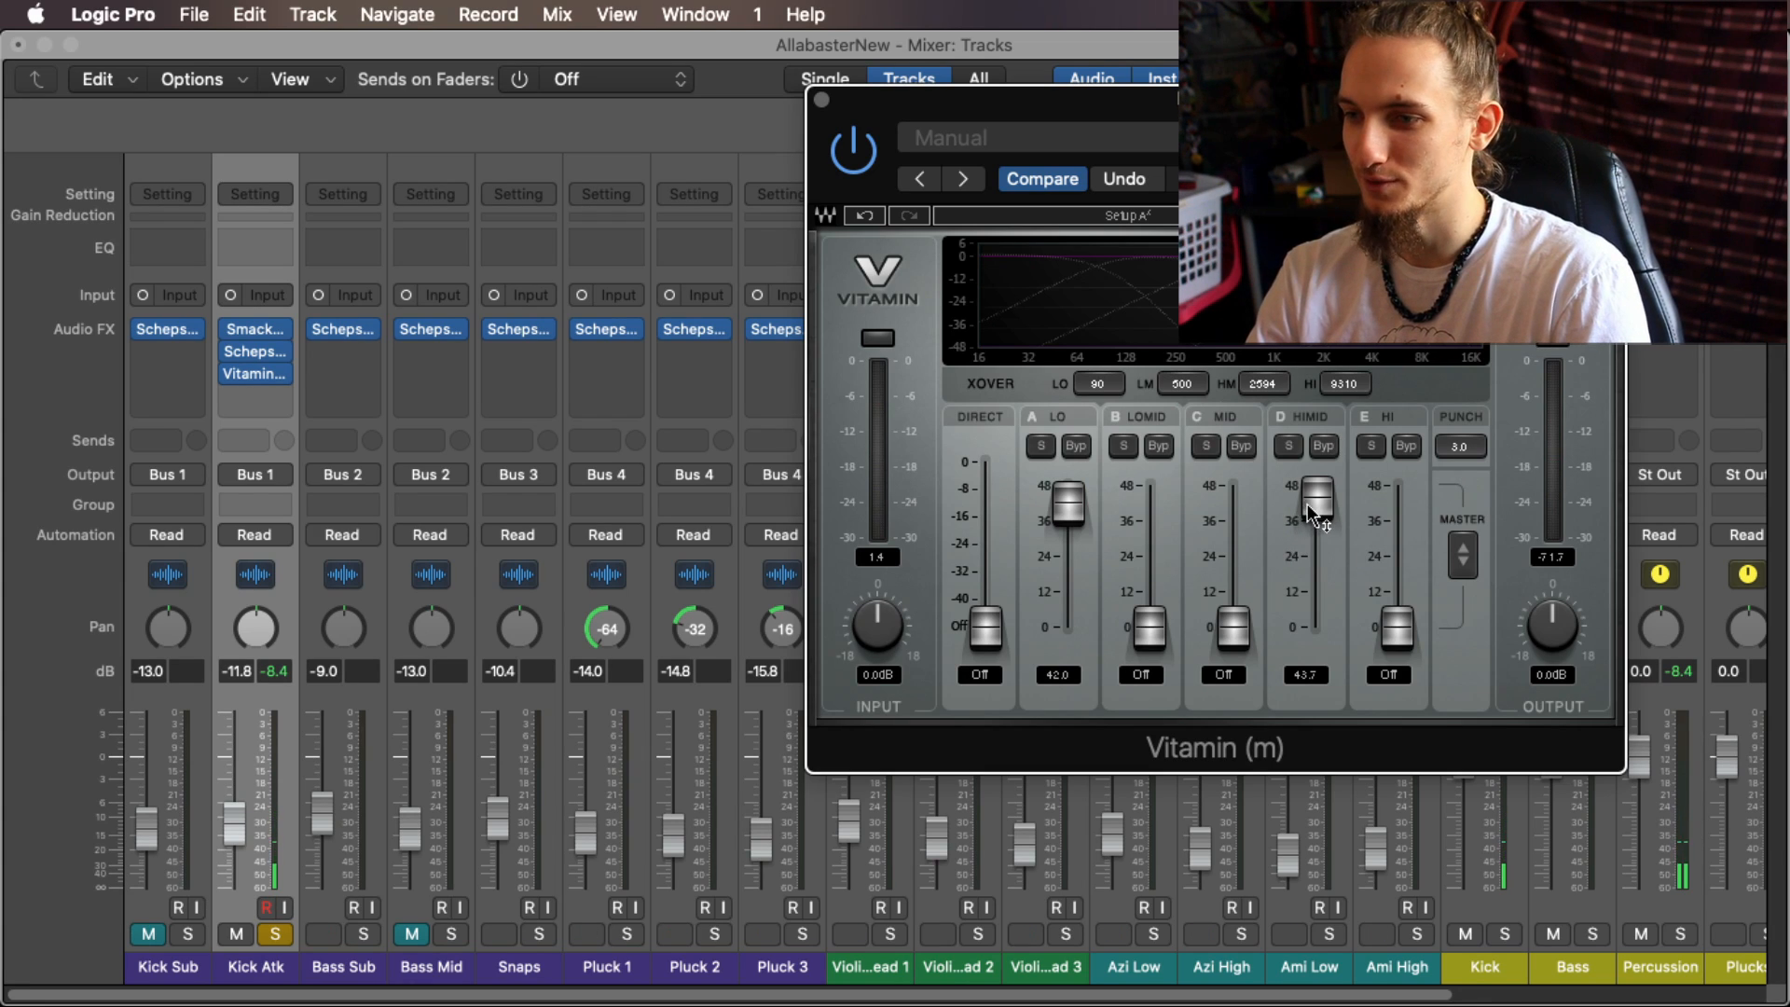
Step: Rebalance Vitamin's bands during playback with Lo at 46.5, LoMid at 19.5, Mid at 28.3 and HiMid at 39.7
left_click_drag(1317, 501, 1316, 530)
left_click_drag(1065, 519, 1065, 526)
key("space")
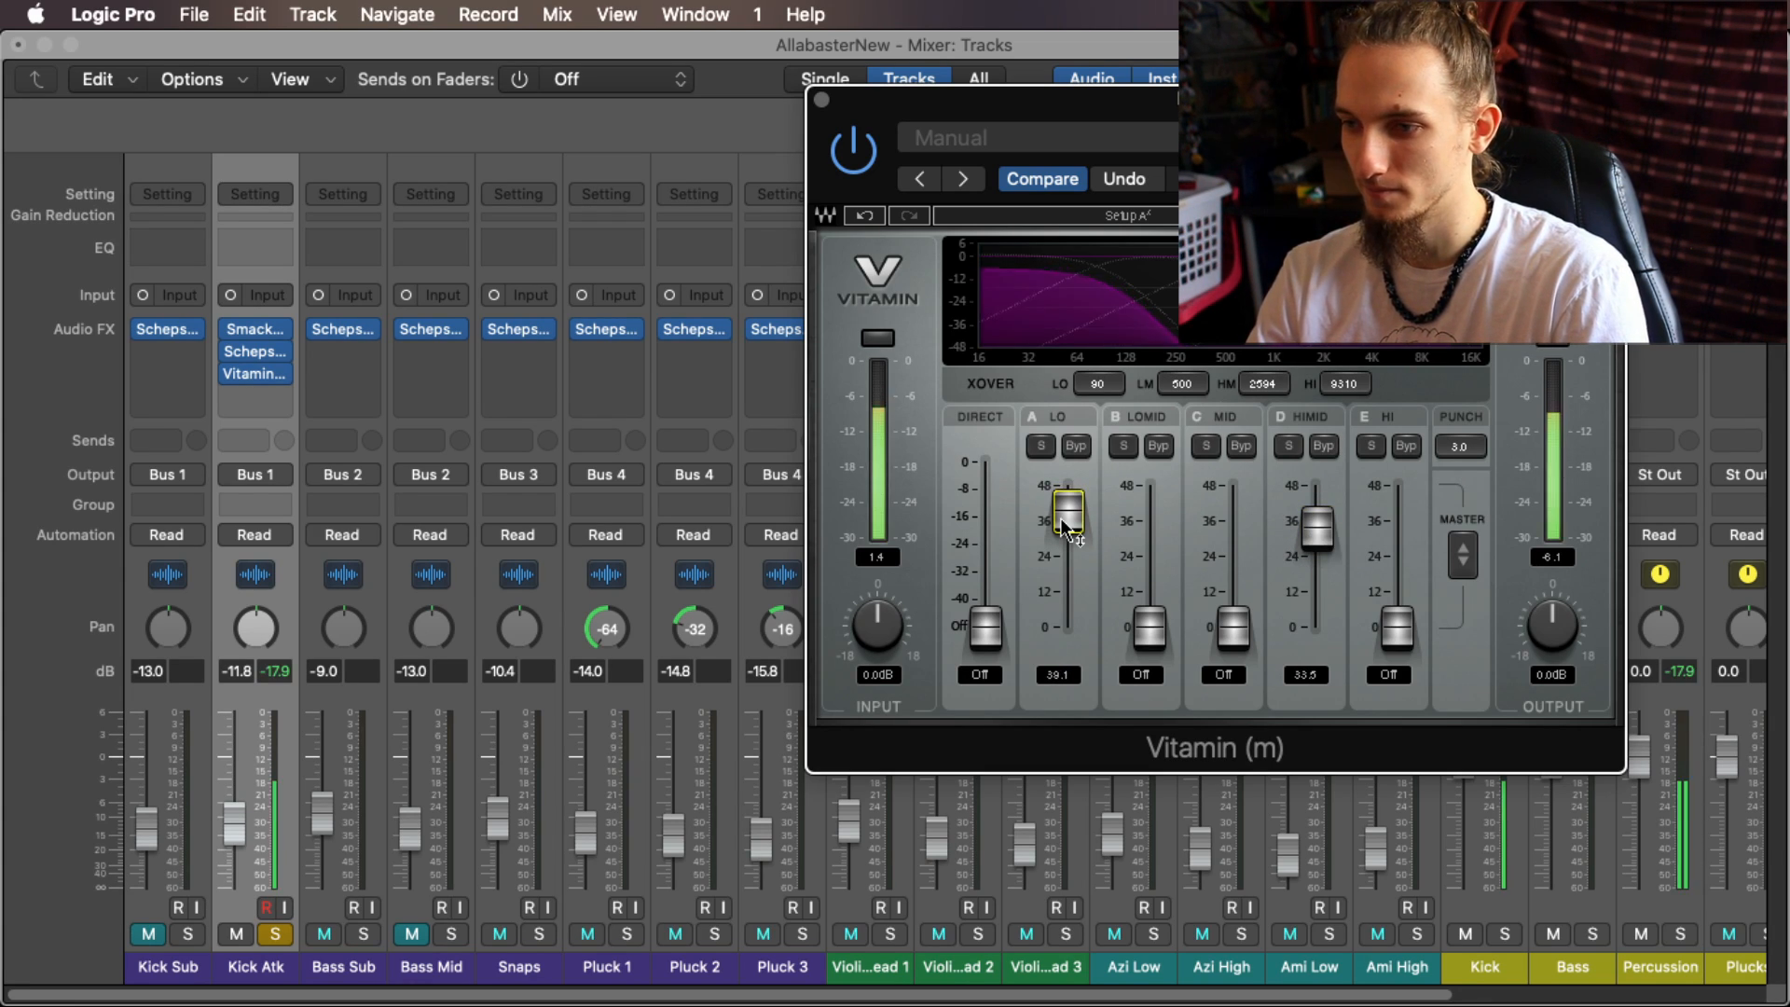
left_click_drag(1317, 545, 1319, 539)
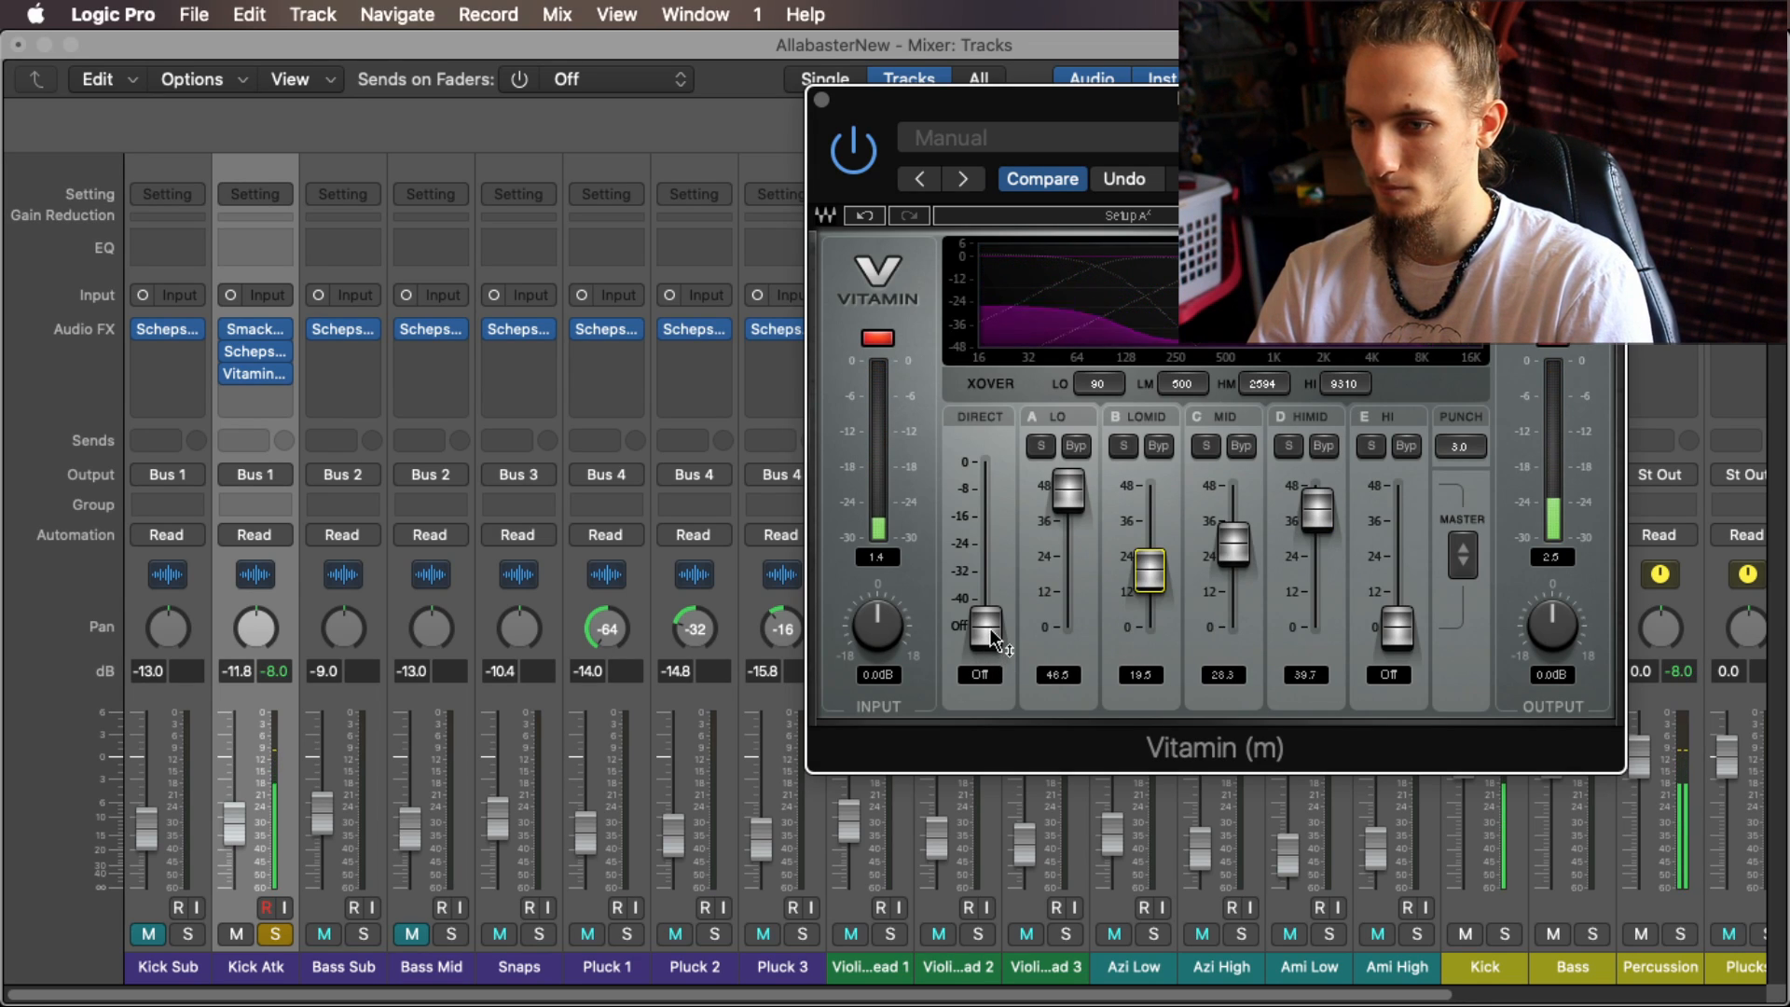
Step: Restore Vitamin's Direct level to 0.0, clear the input clip indicator, and set the Hi band to 35.9 with Bass Sub also soloed
left_click_drag(988, 629, 989, 462)
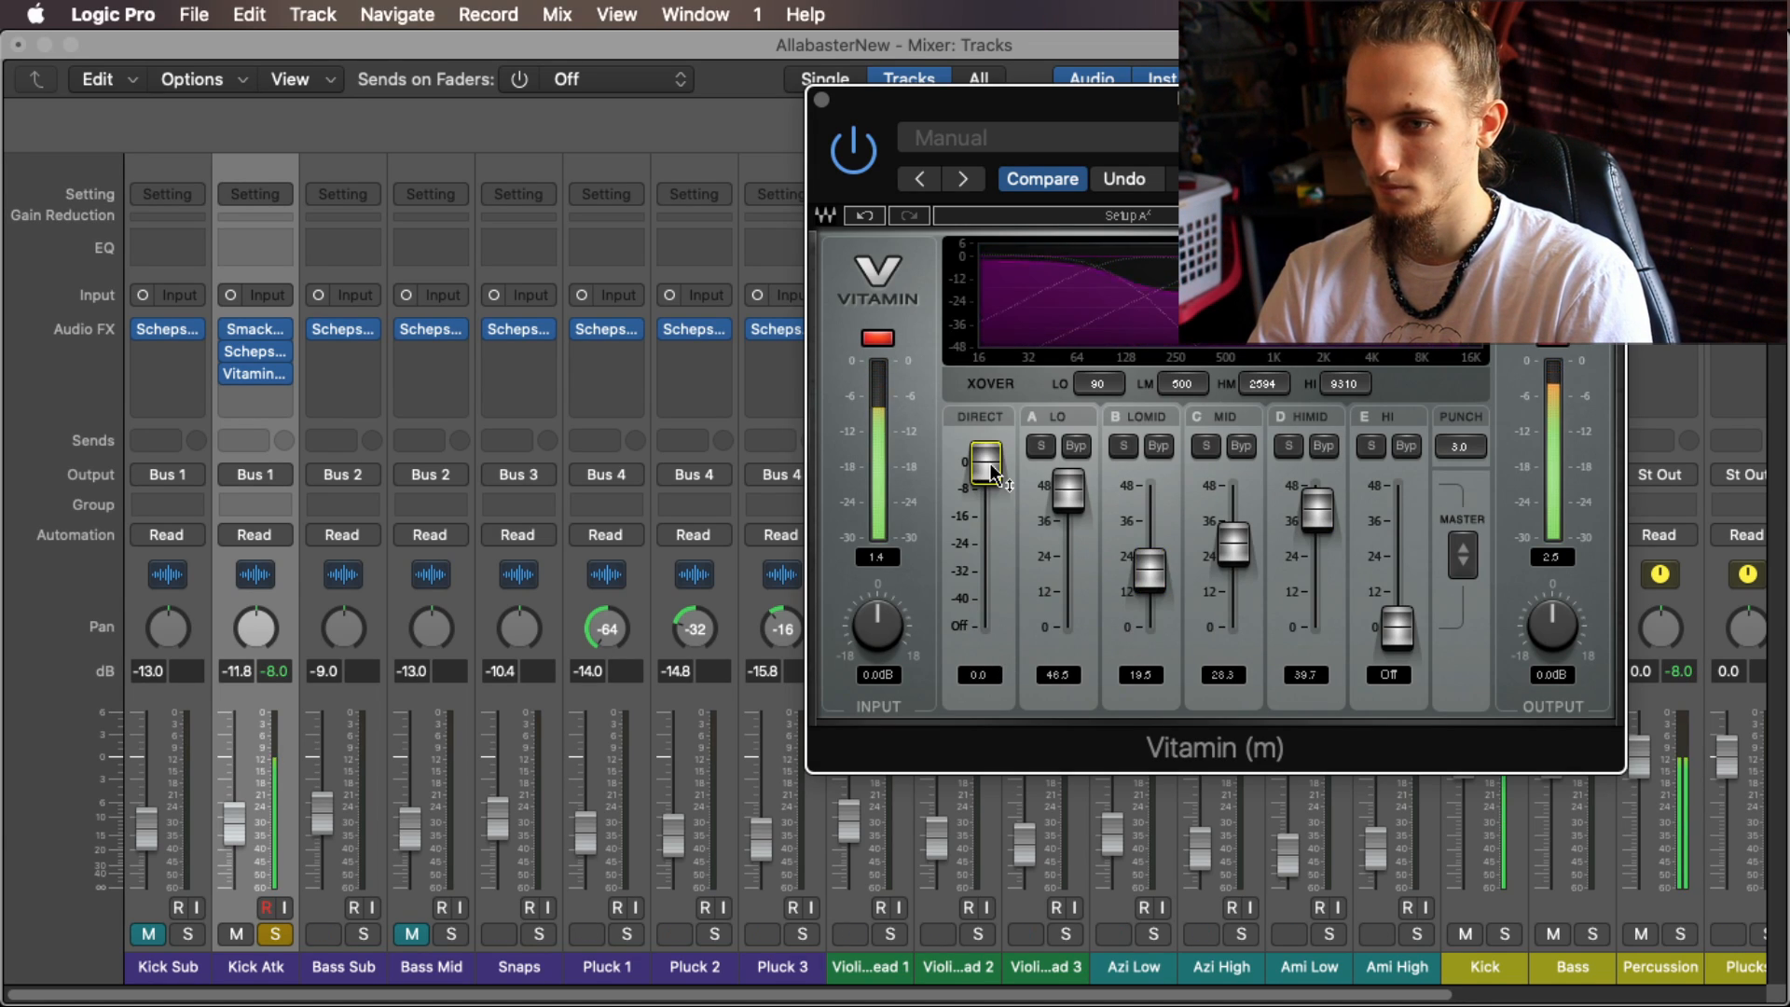
left_click(873, 337)
left_click(873, 337)
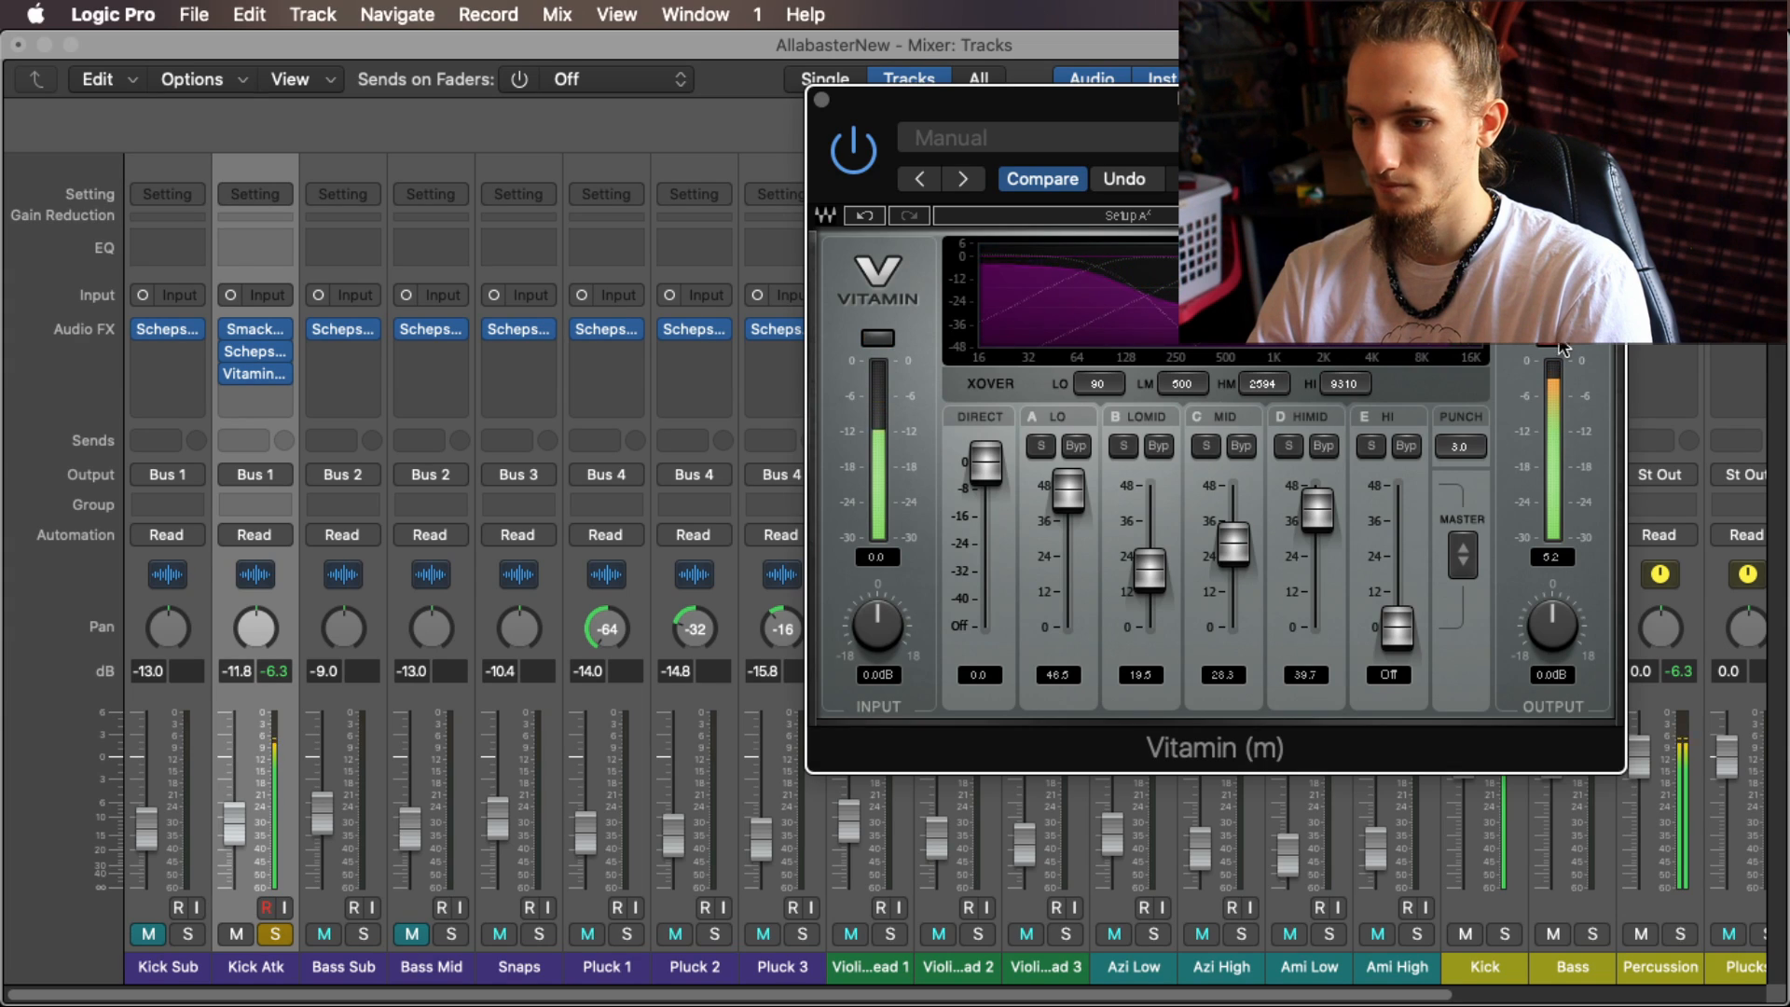
left_click(364, 935)
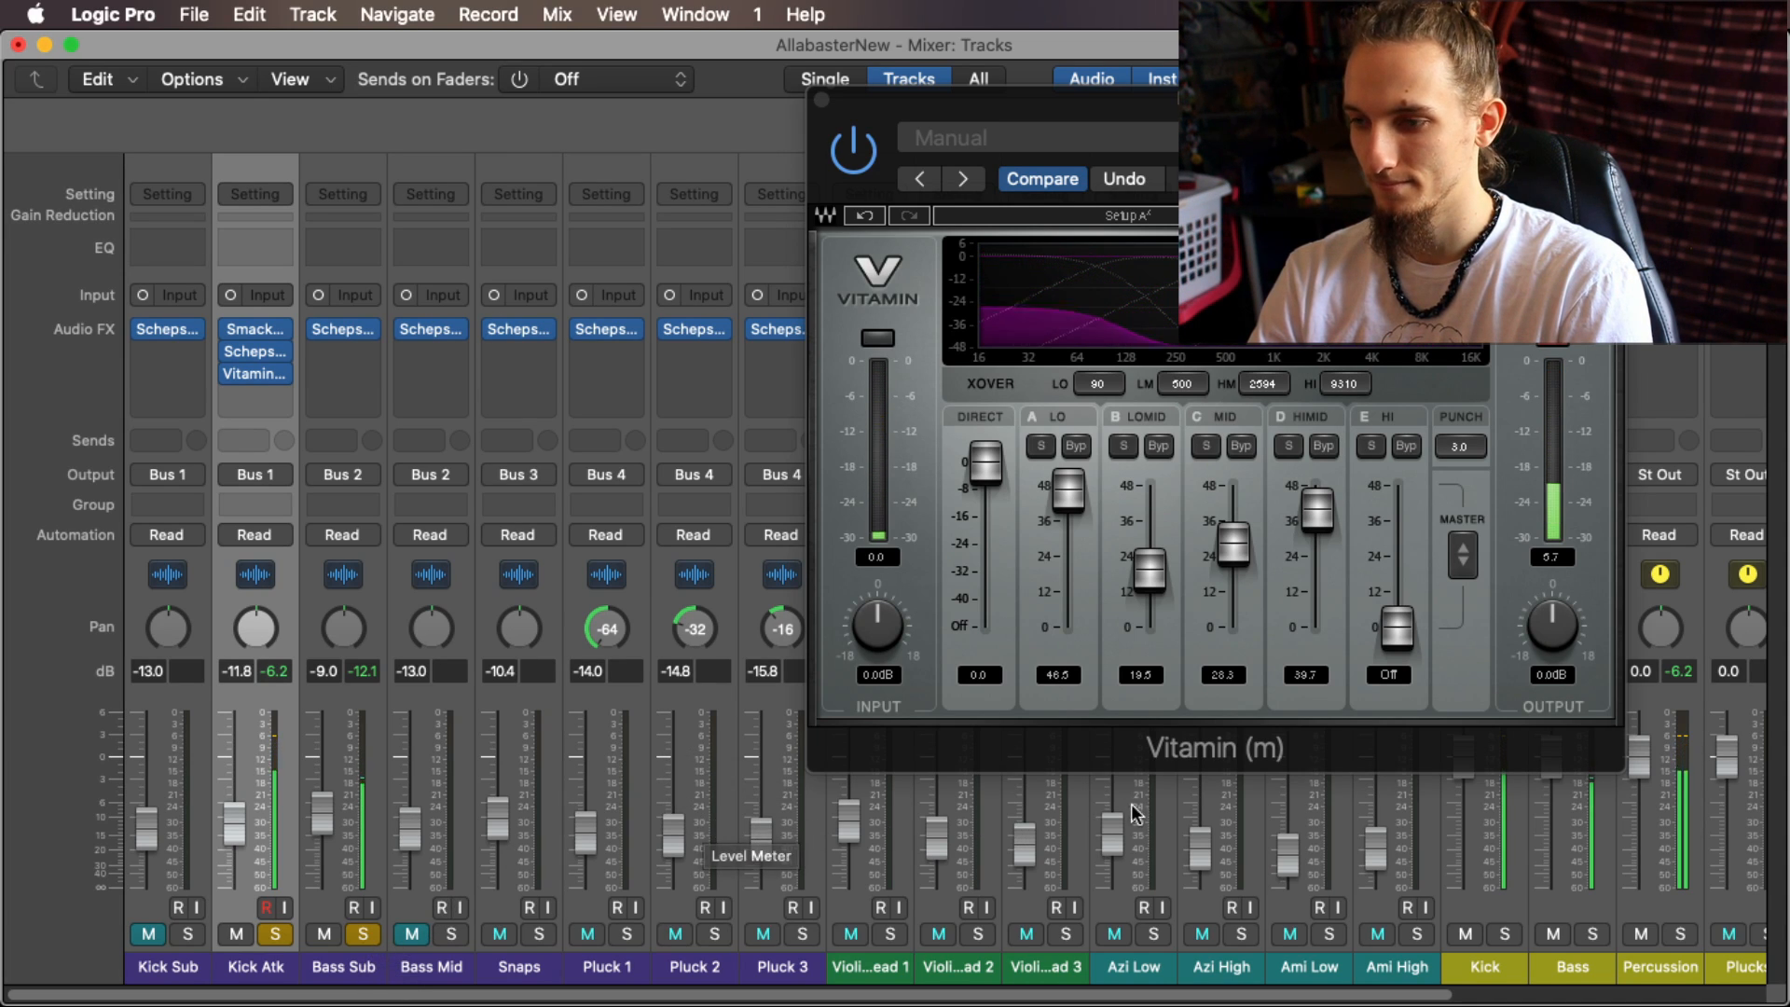
left_click_drag(1397, 630, 1396, 521)
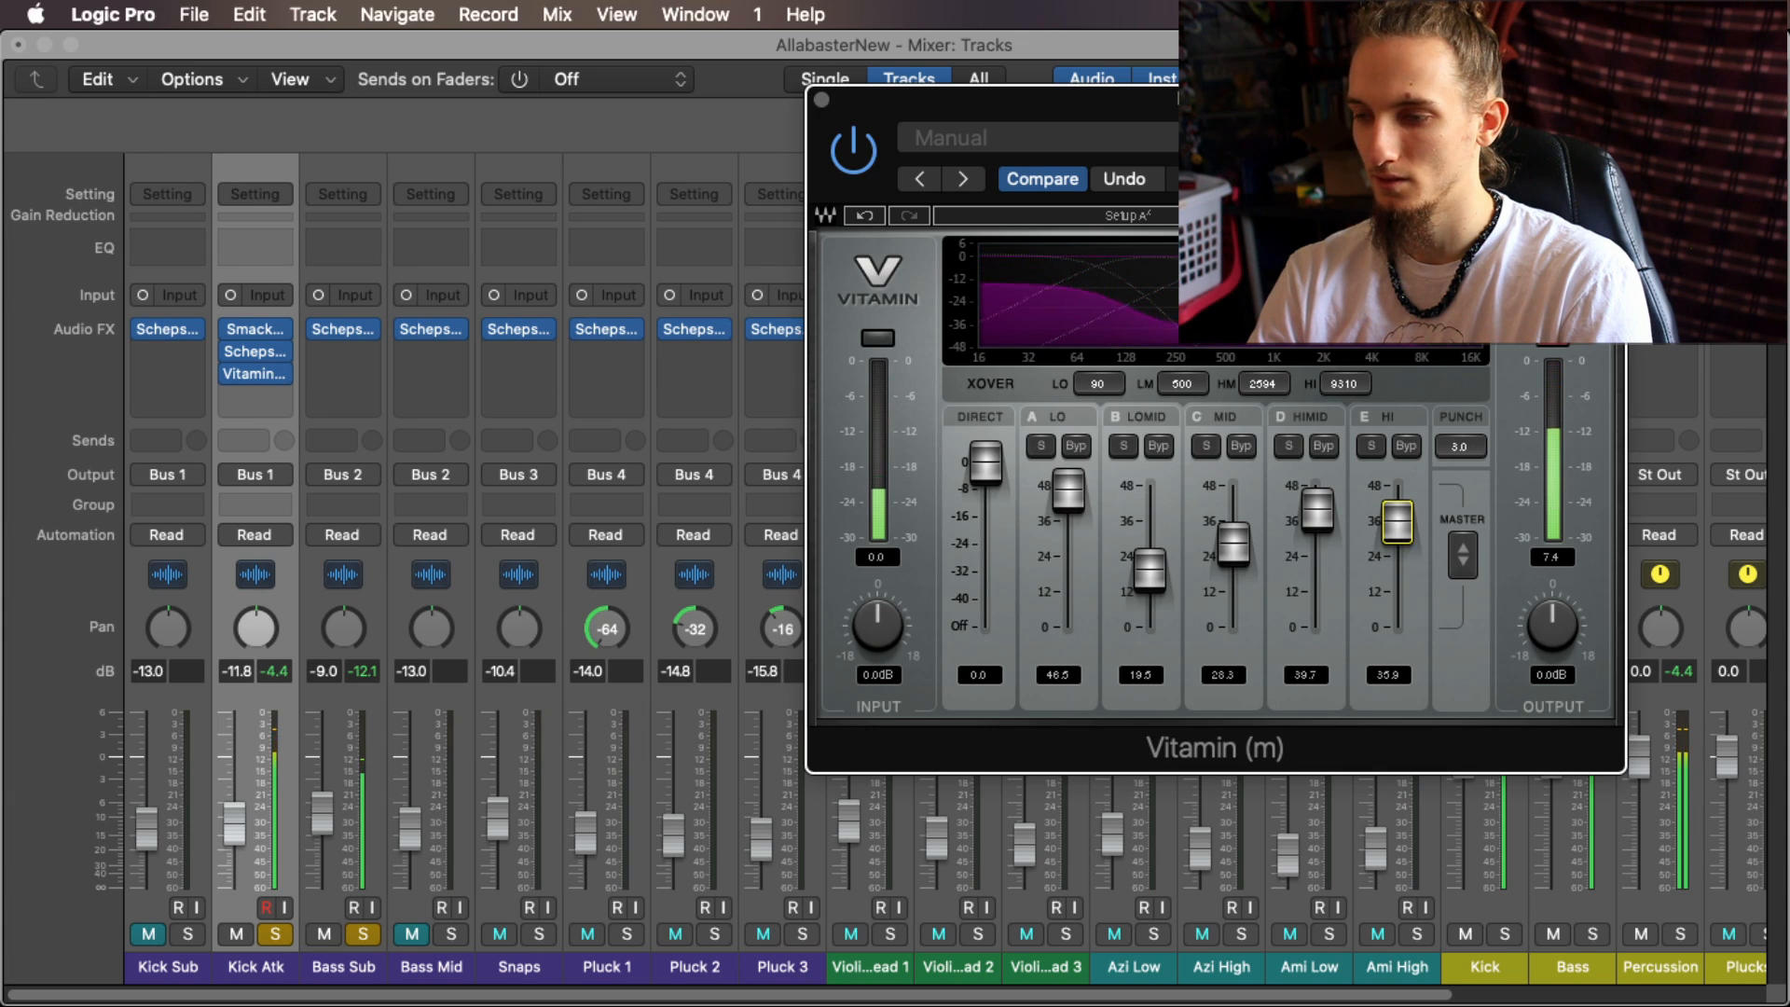
Step: Compare Kick Atk and Bass Sub by soloing each separately and both together during playback
left_click(349, 934)
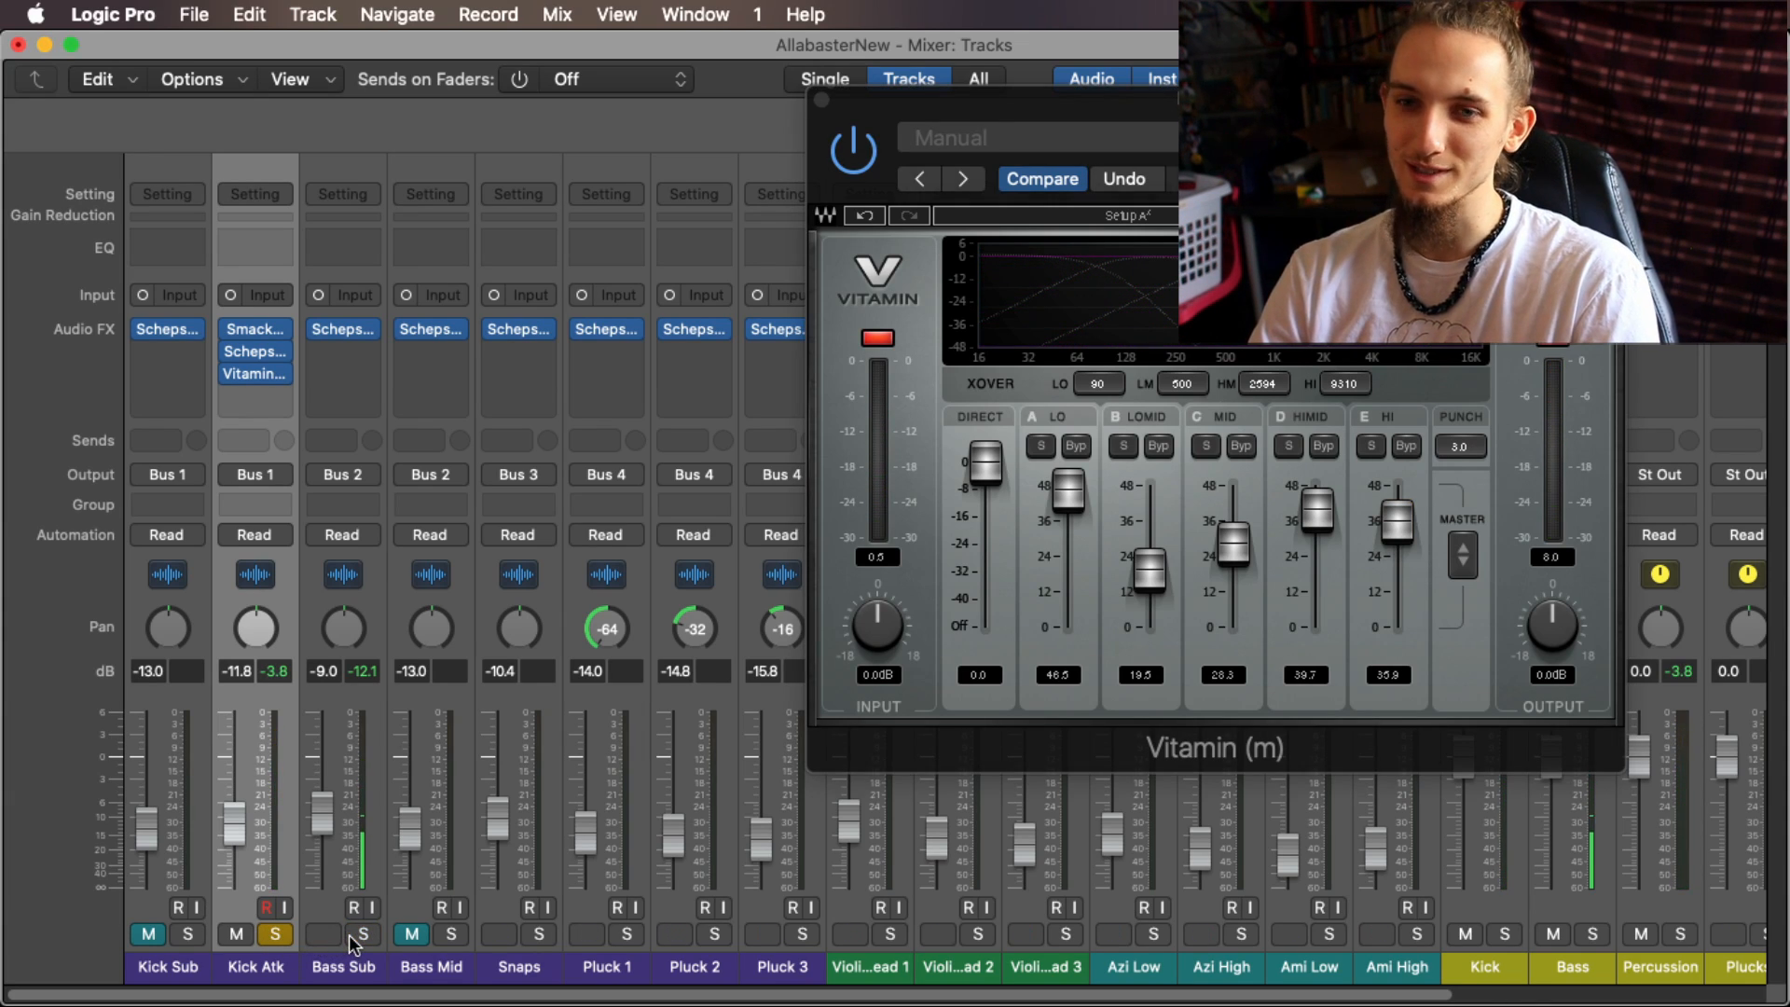
left_click(278, 933)
left_click(362, 934)
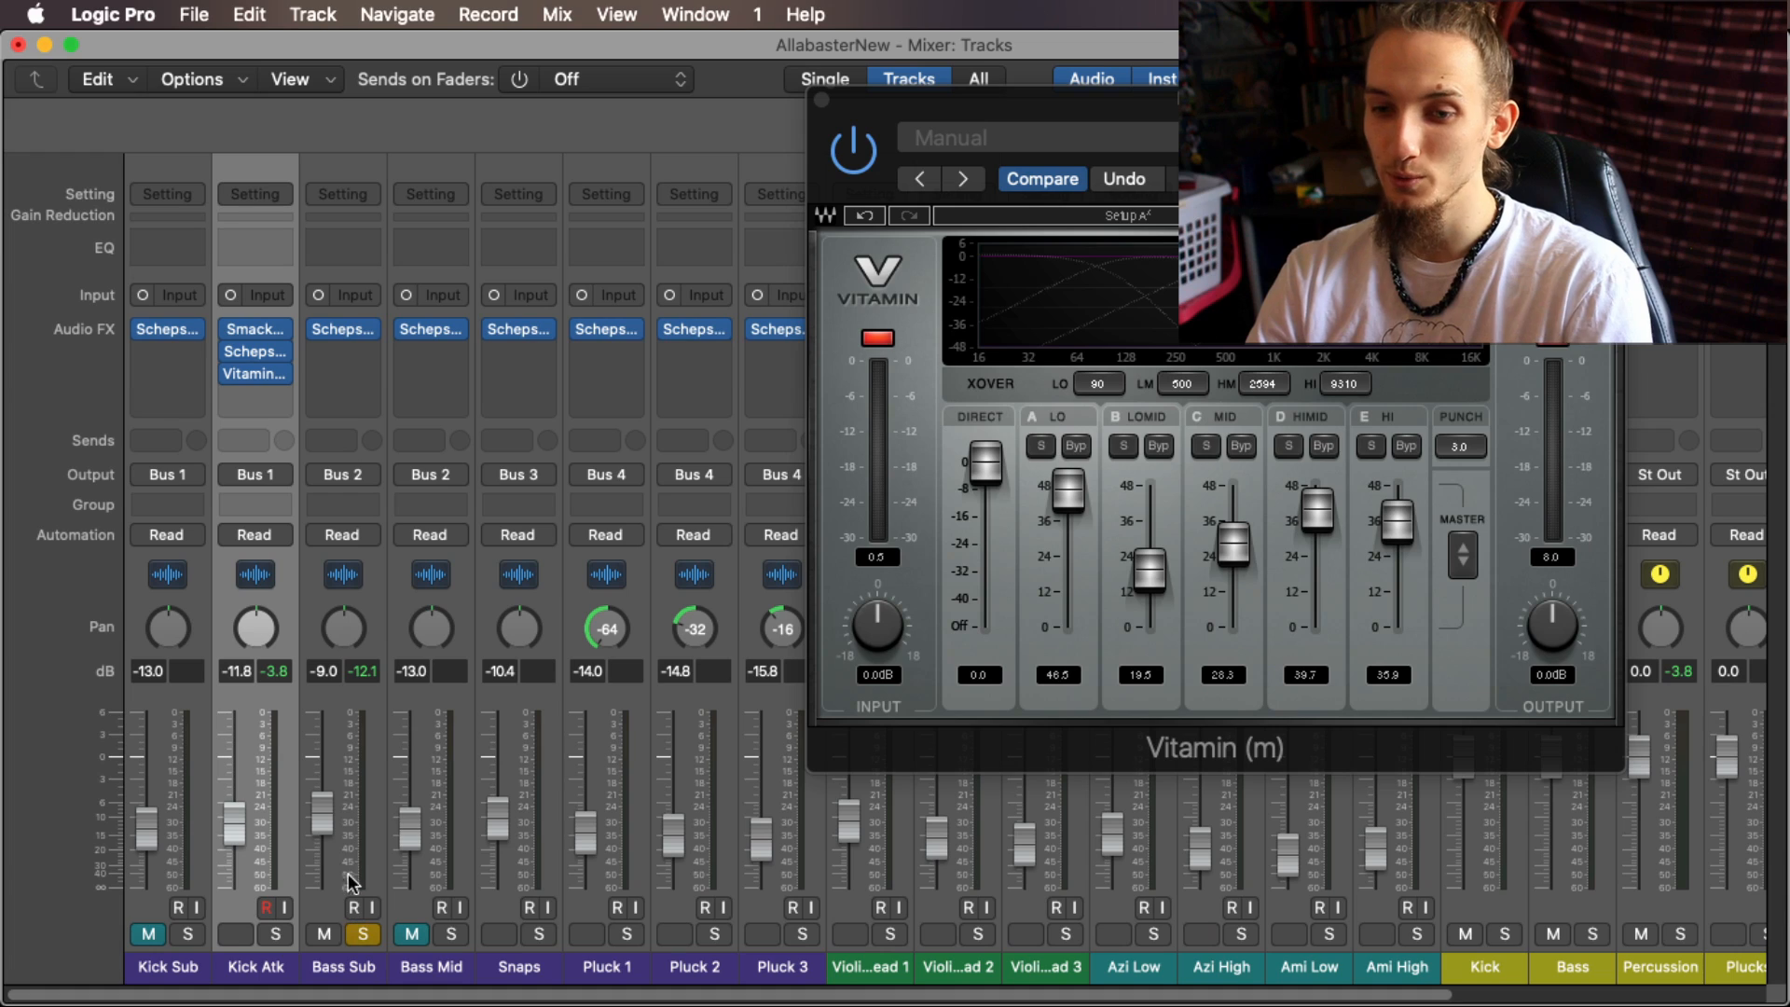
key("space")
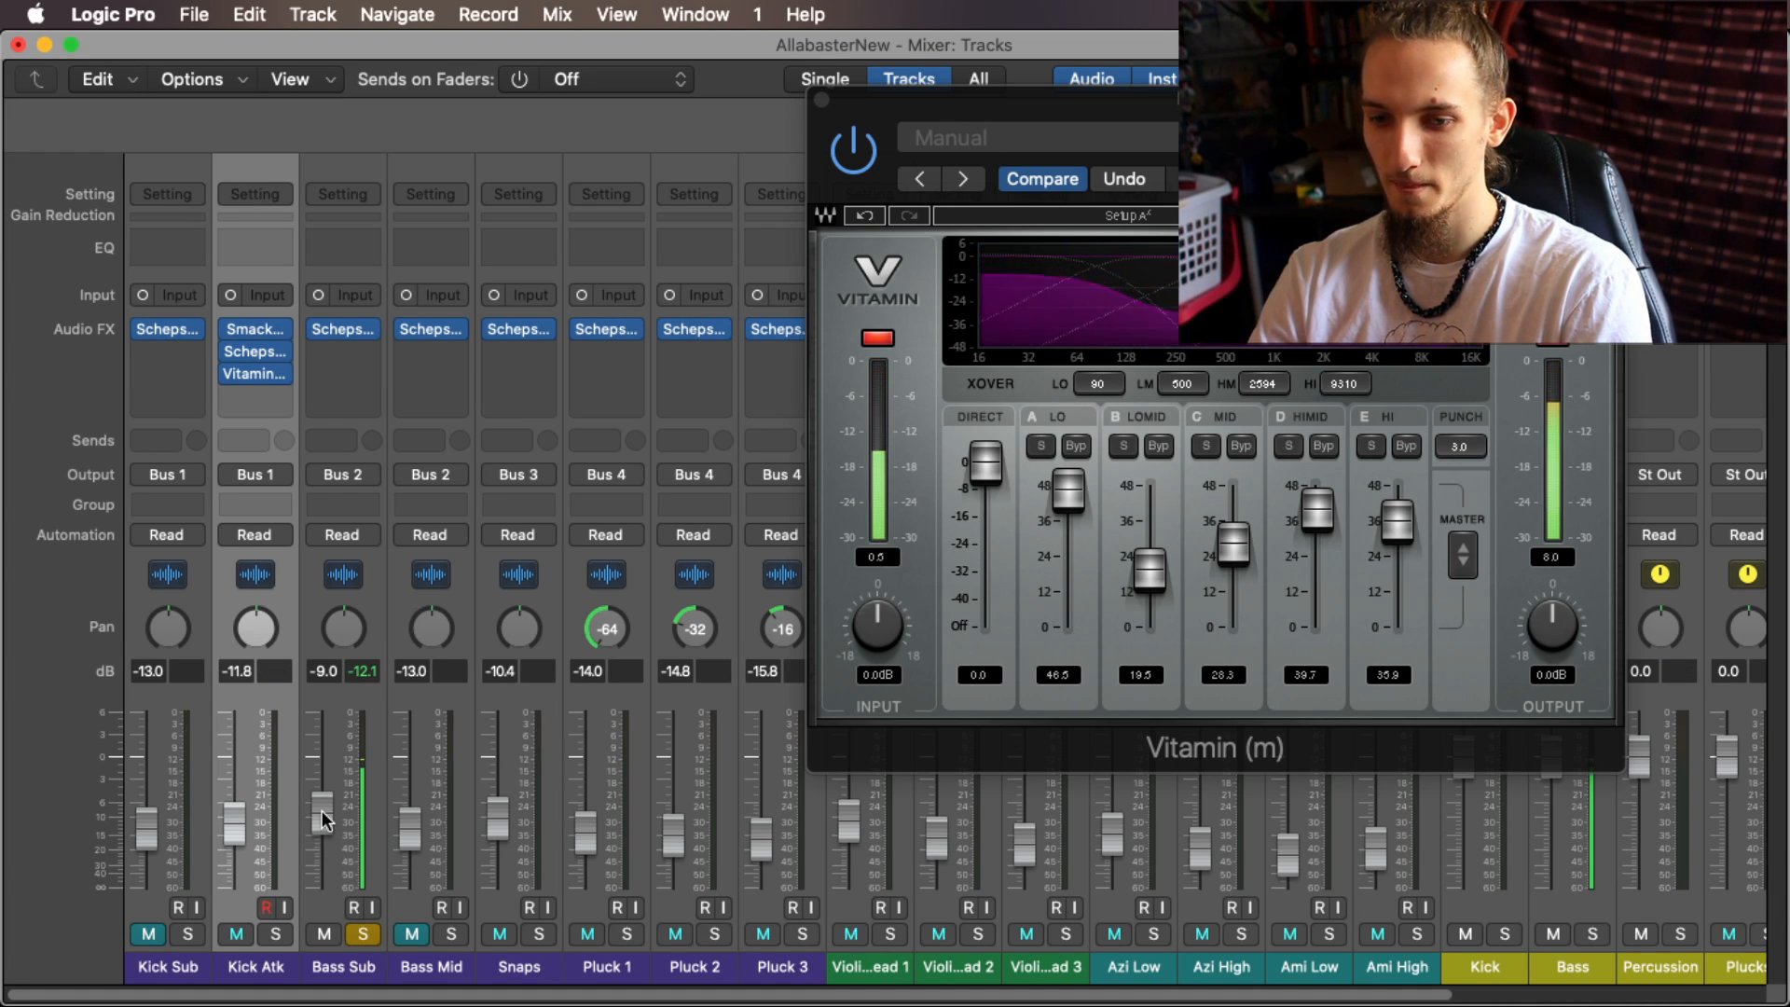
left_click(261, 933)
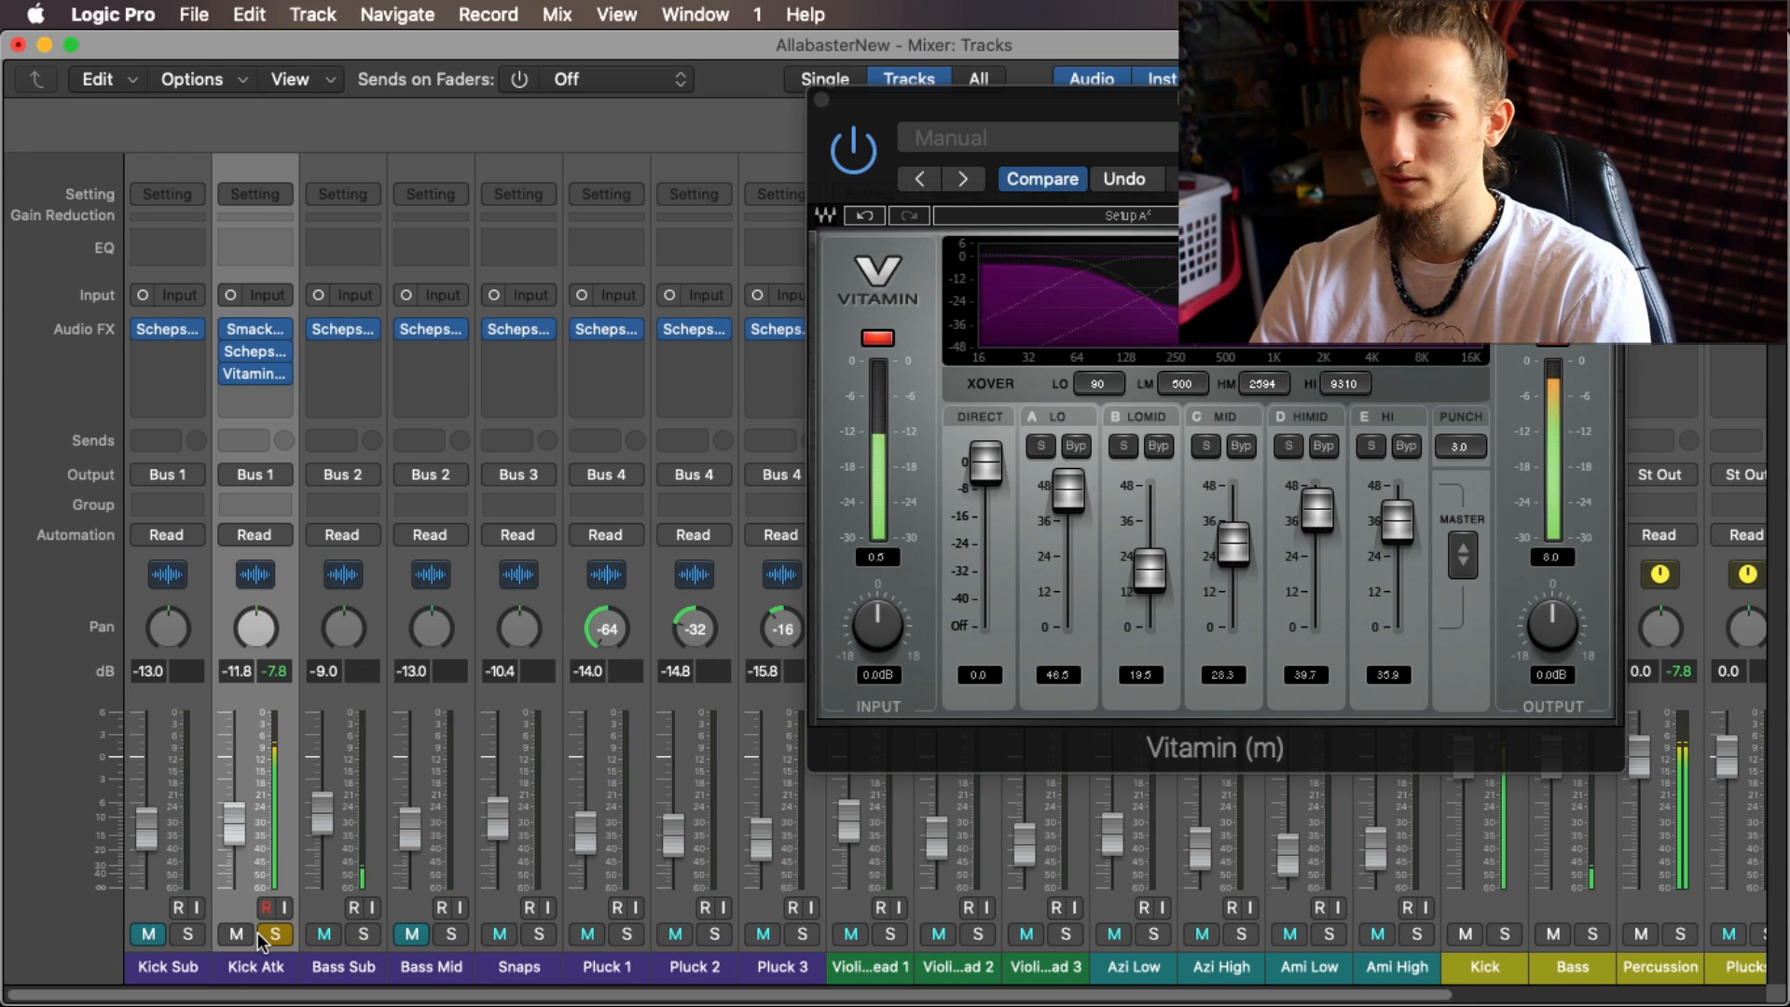
left_click(362, 933)
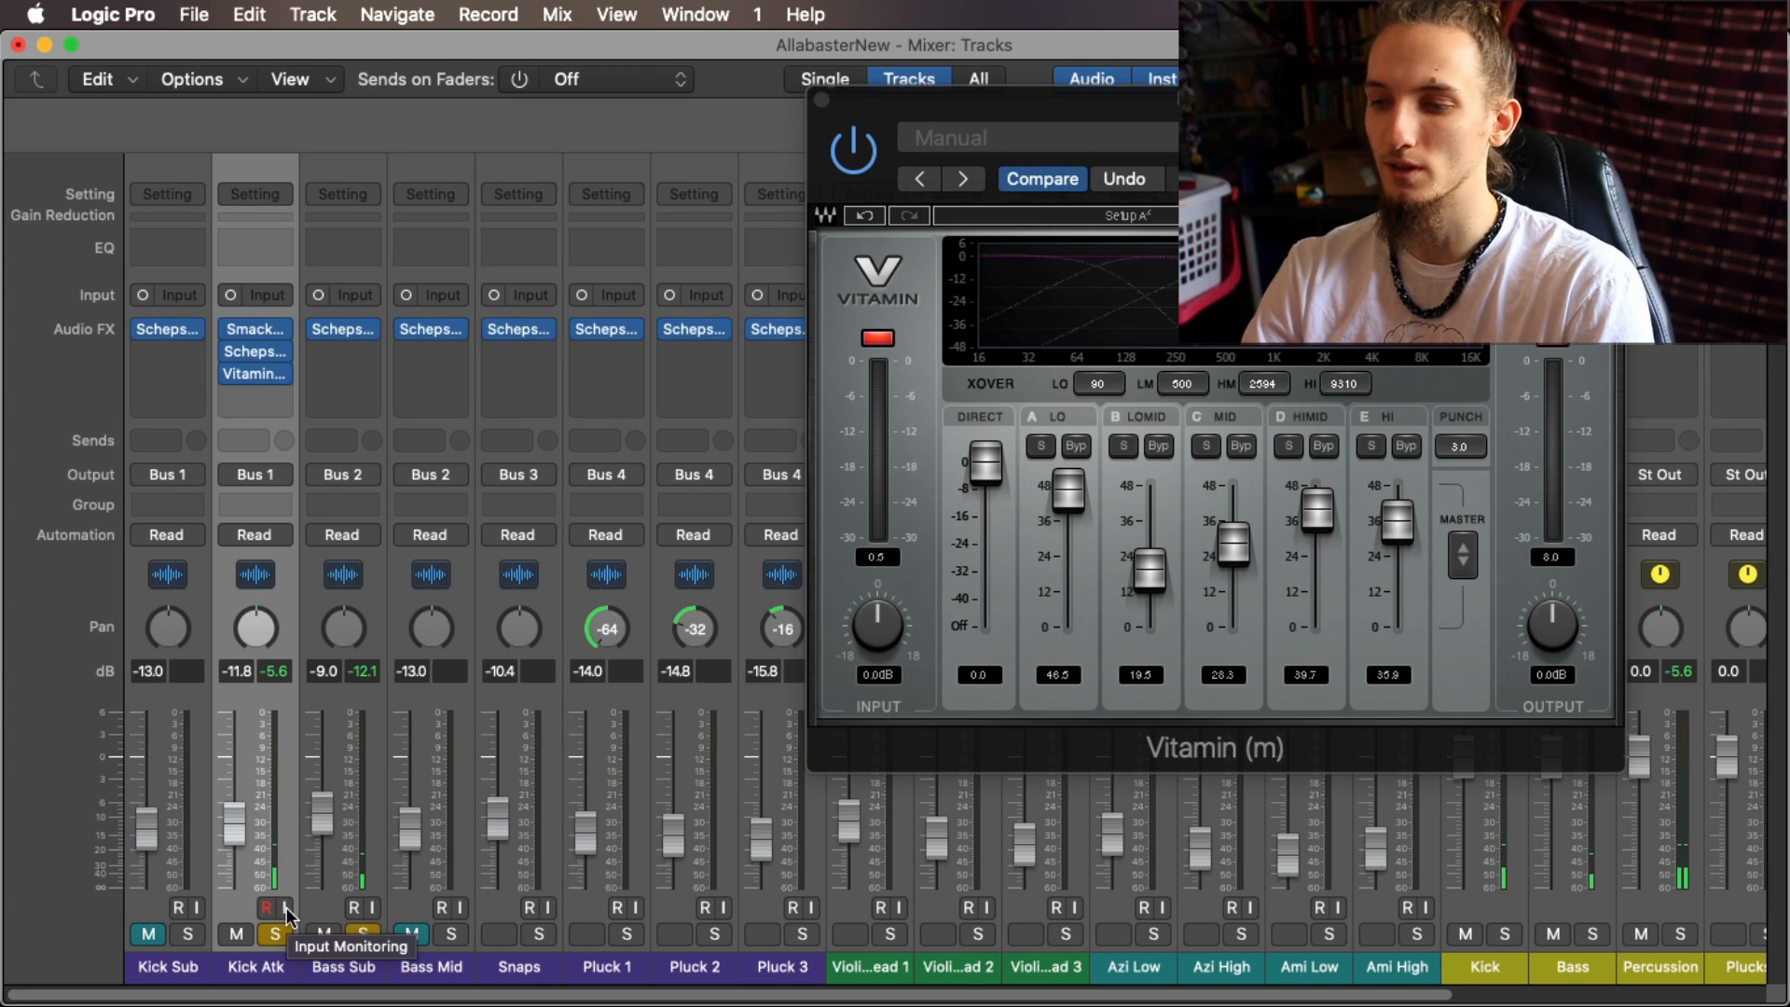
left_click(349, 936)
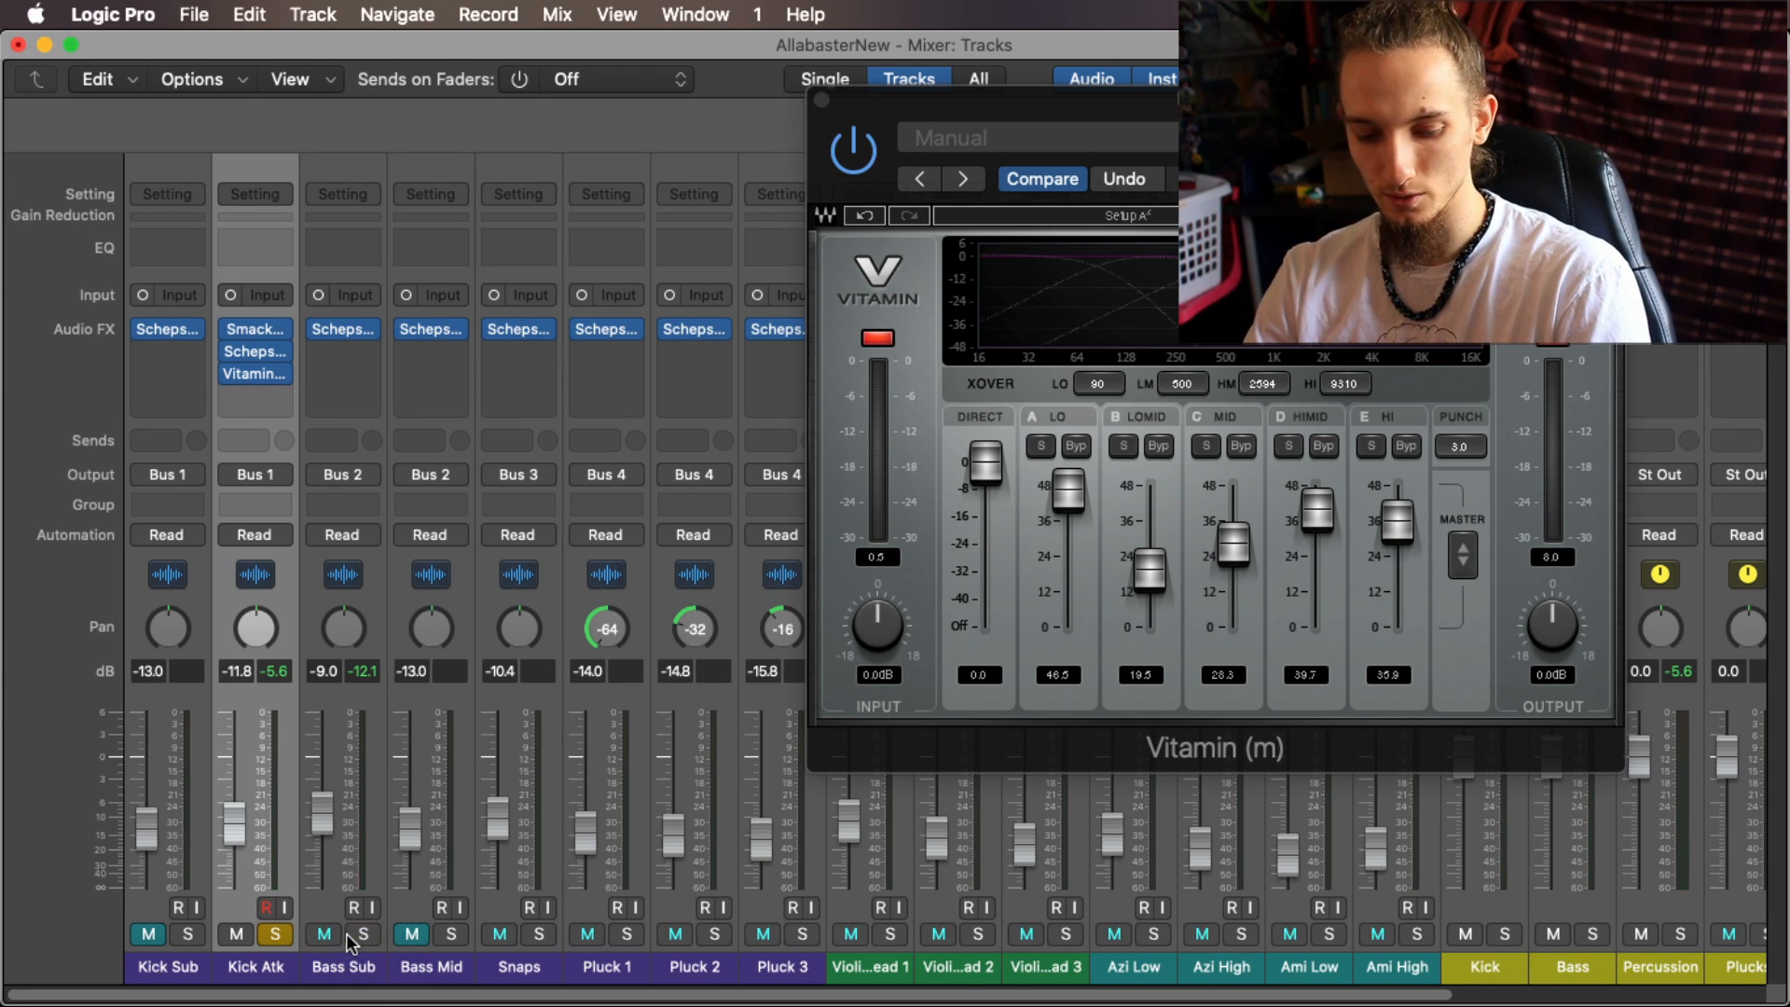
Step: Load the Mastering 5 preset in Kick Atk's Vitamin plug-in and close its window
key("super+1")
left_click(1035, 138)
left_click(1255, 392)
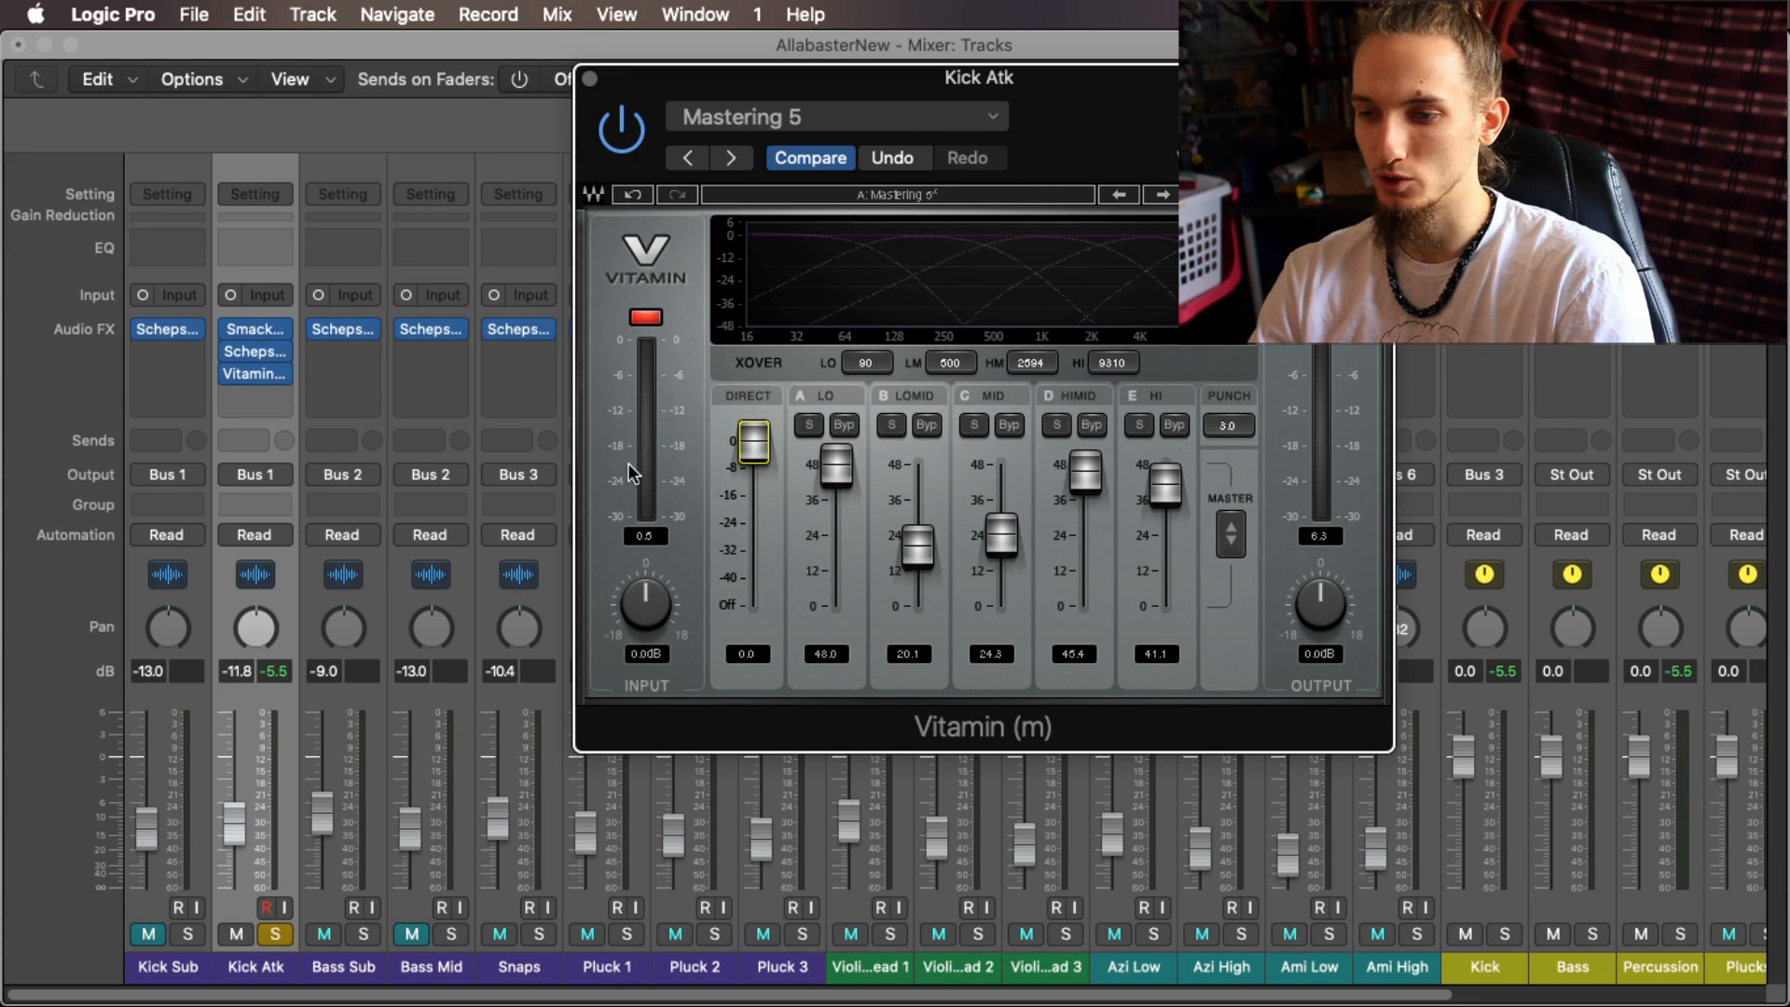
left_click(590, 80)
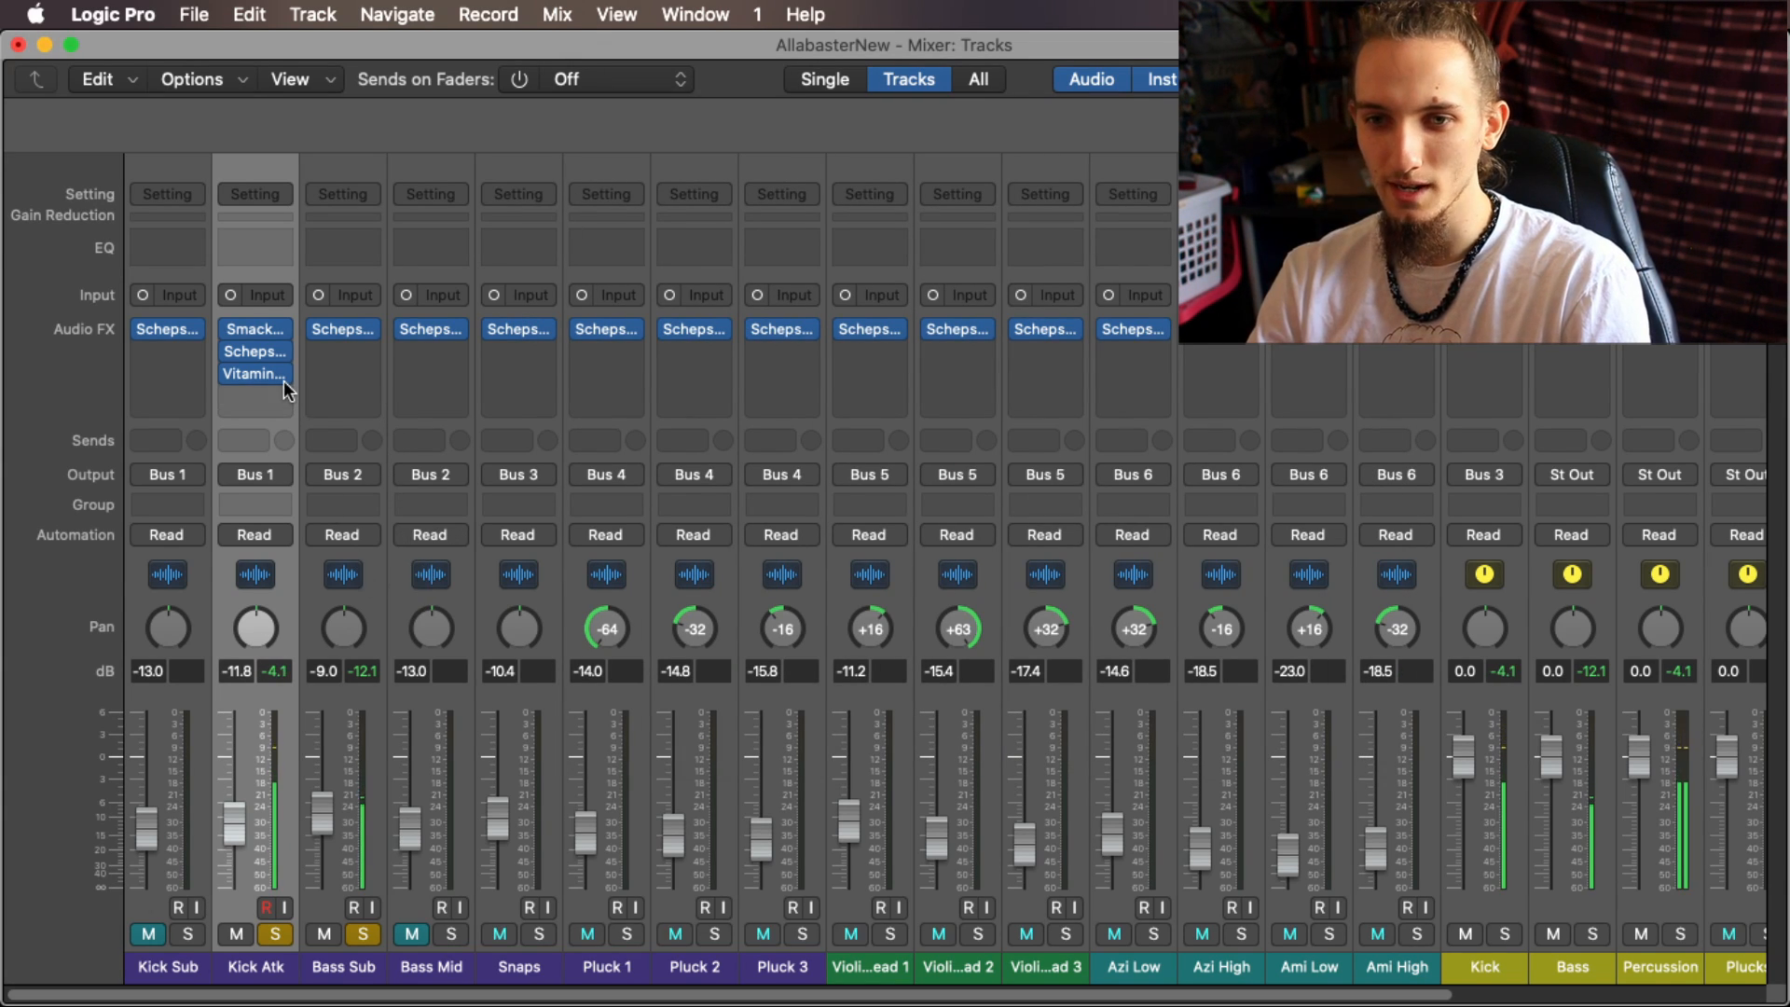
Step: Close and reopen the mixer, and select the Kick Sub channel strip
key("super+w")
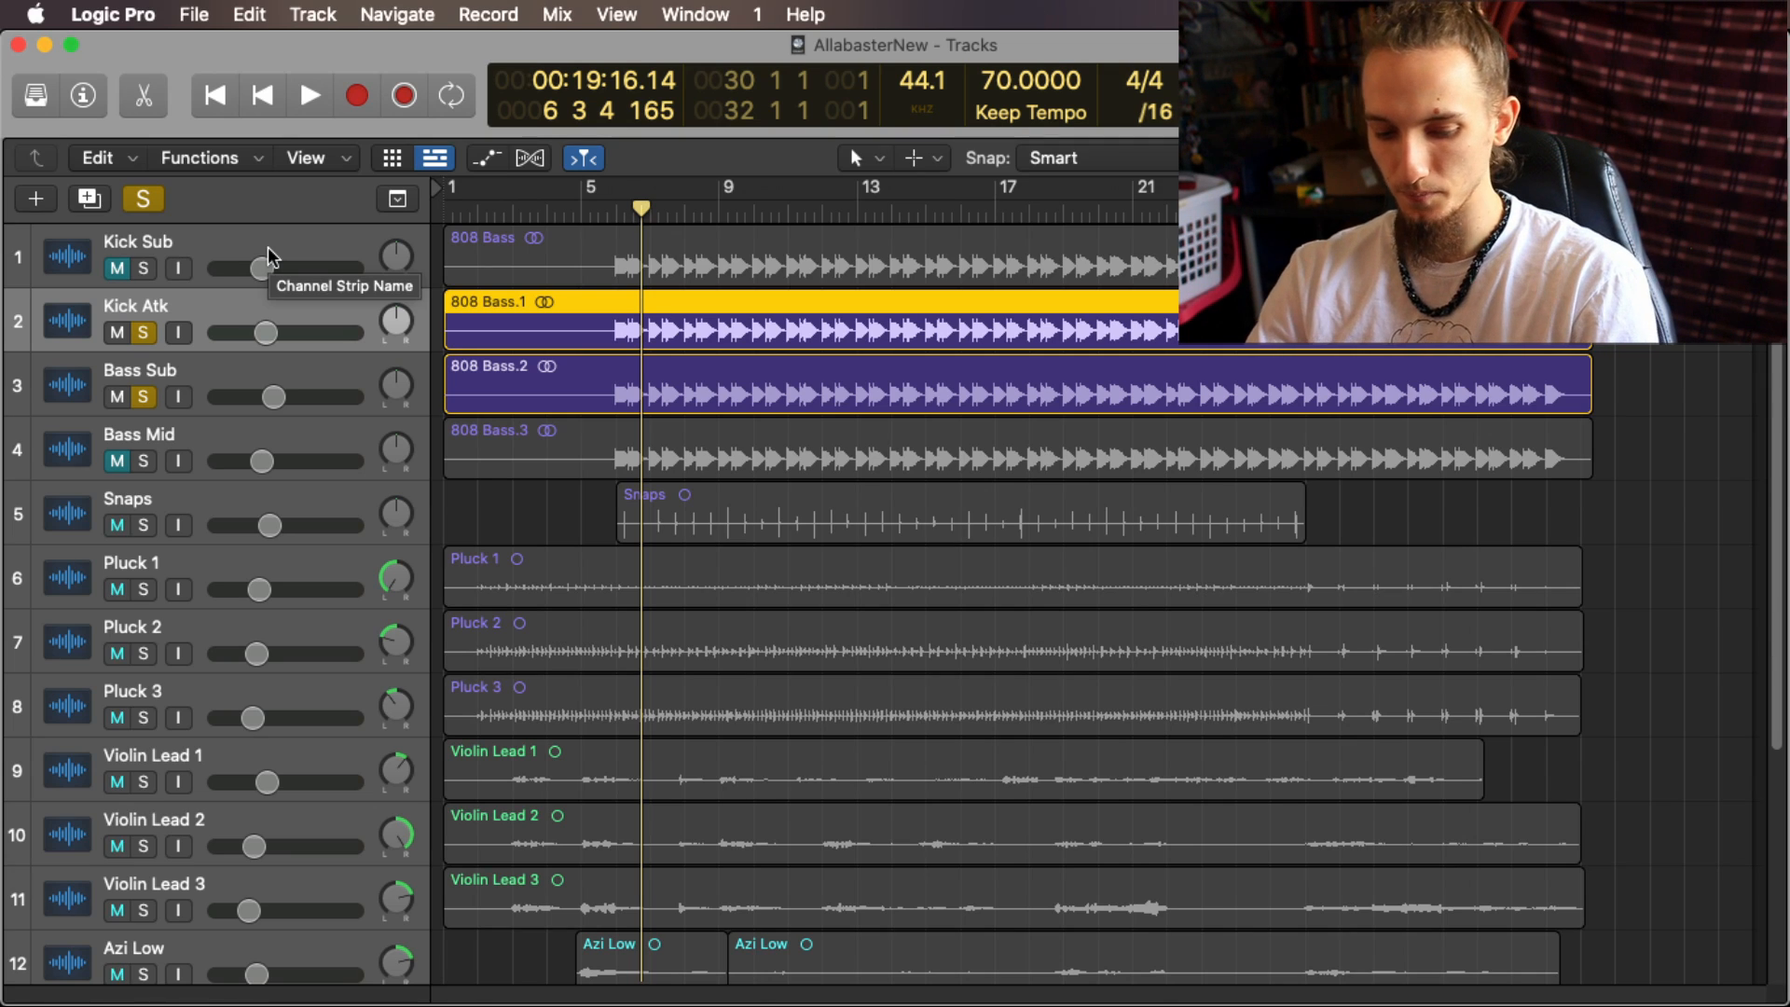
key("x")
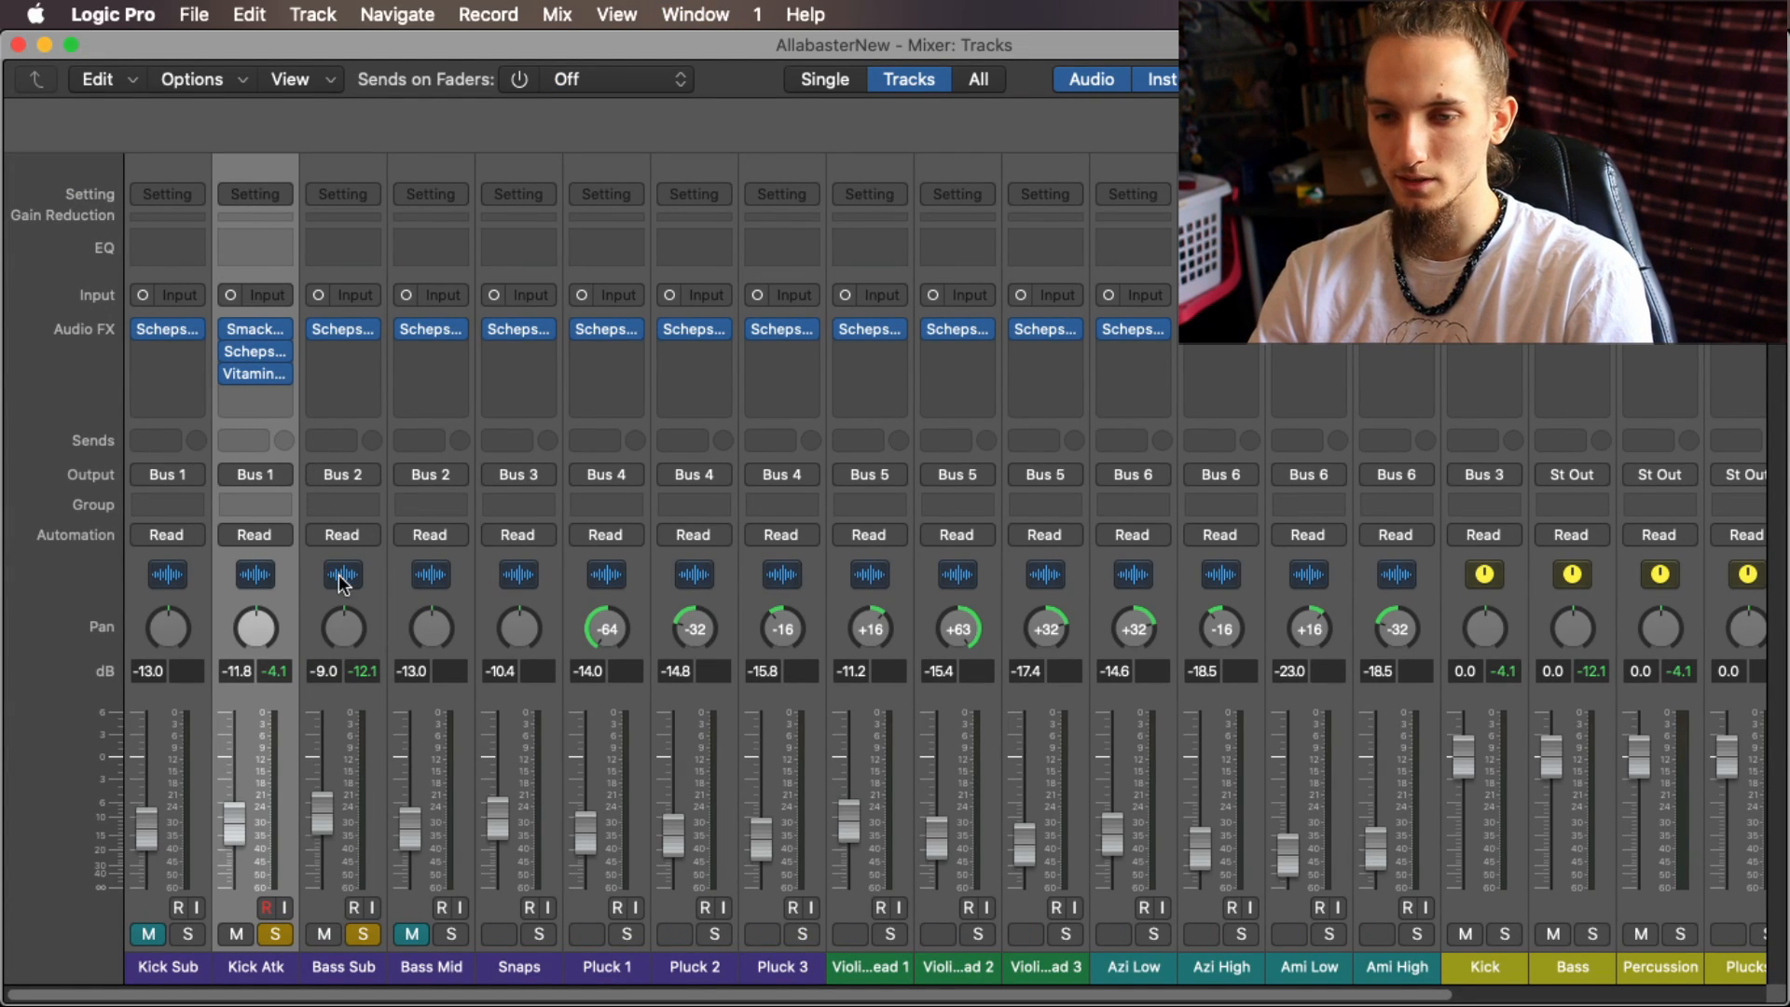
left_click(170, 575)
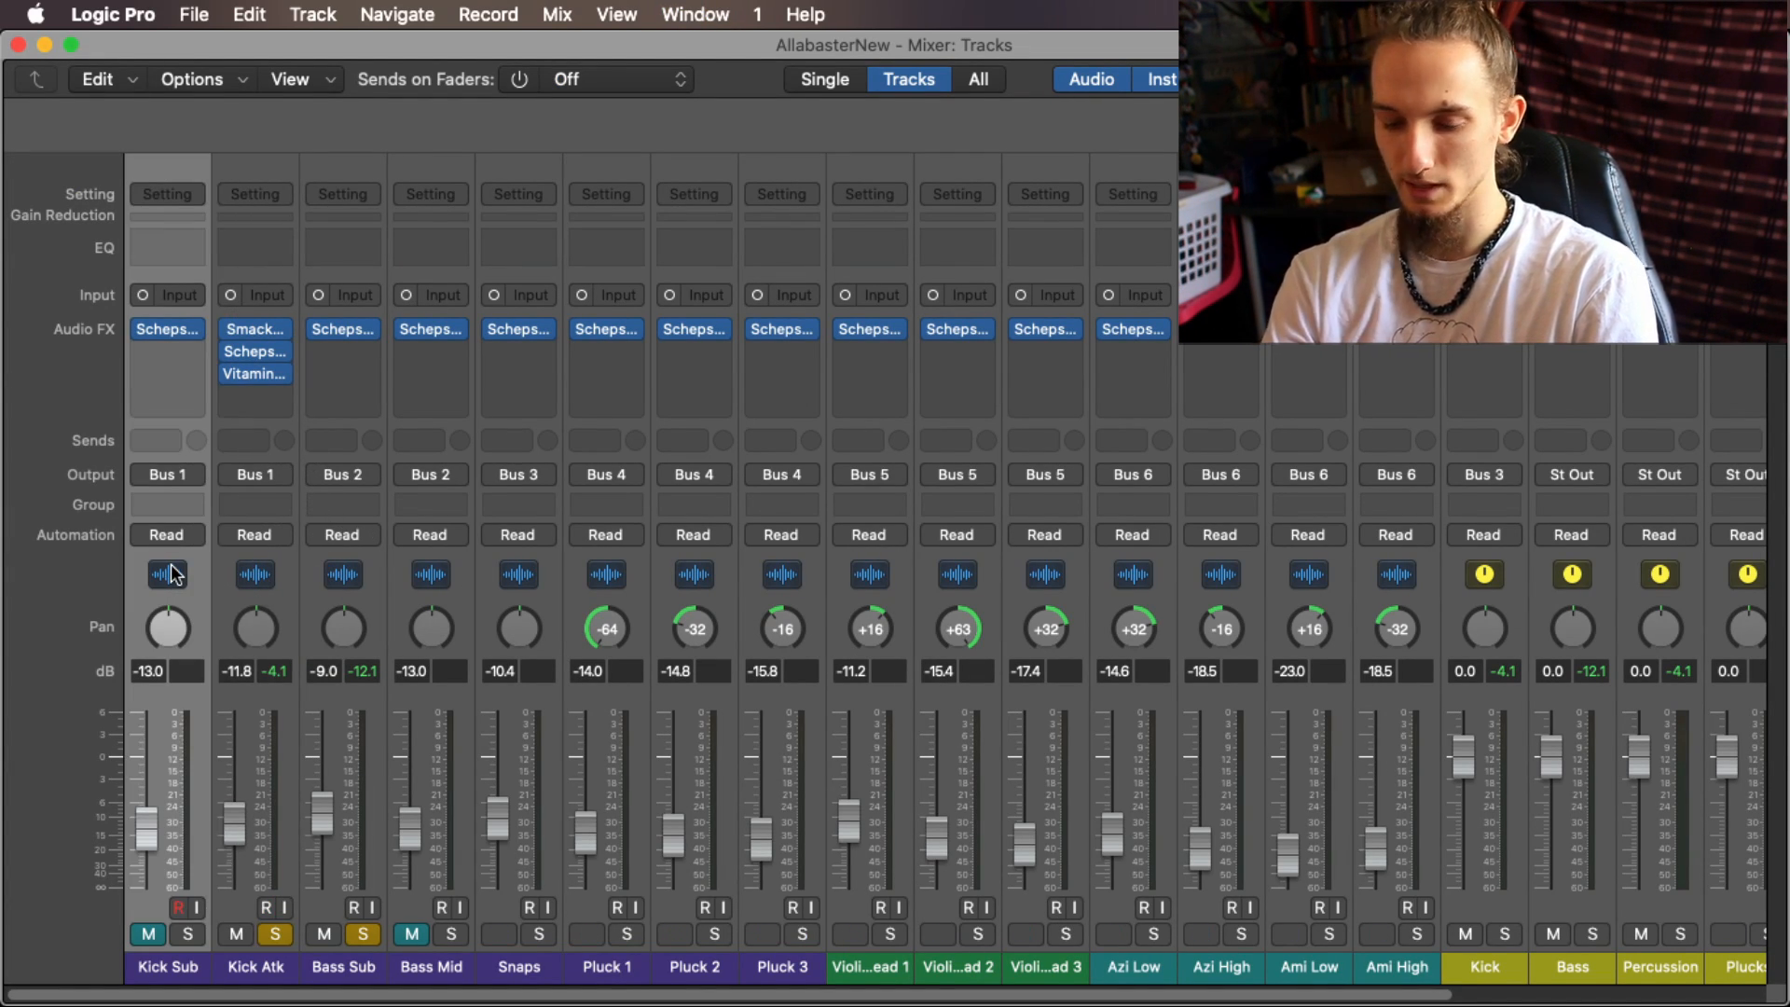
Step: Delete the Kick Sub channel strip even though it is used in the Tracks area, and select the Kick bus
key("Delete")
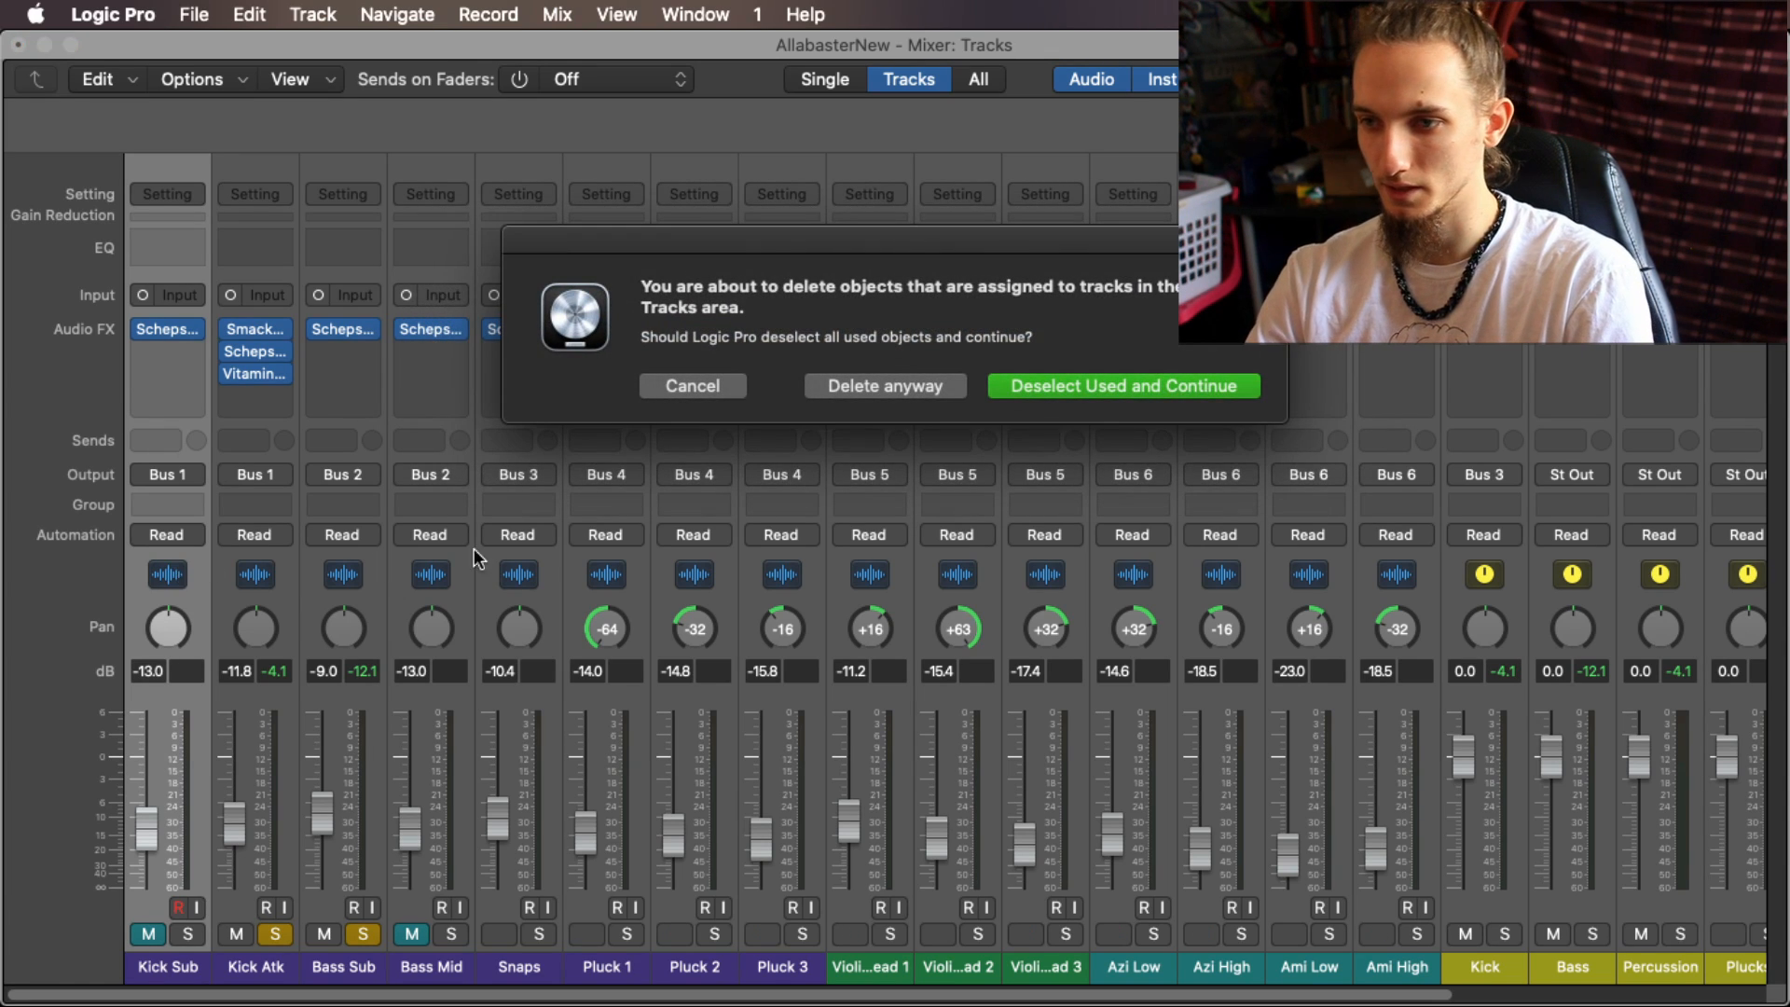
key("Return")
left_click(1406, 578)
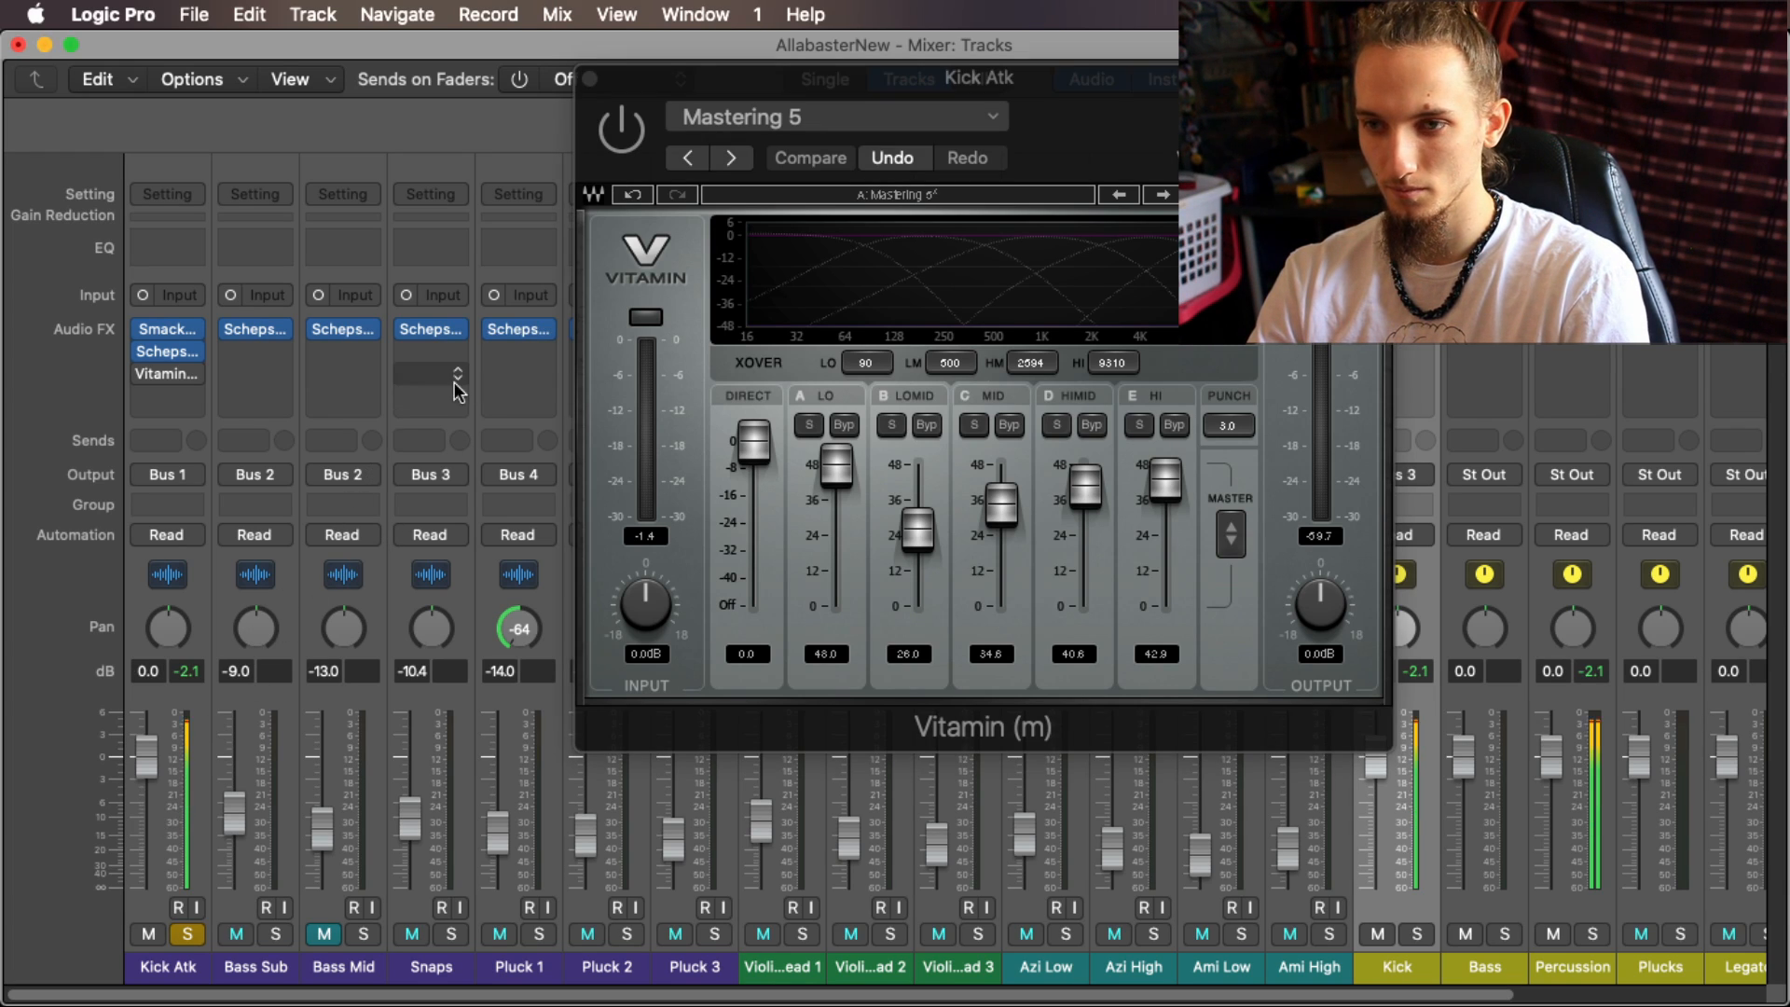
Step: Set Vitamin's output on Kick Atk to -10.3 dB, compare the plug-in active and bypassed, close its window, and unsolo Kick Atk
left_click(621, 130)
left_click_drag(1324, 599, 1324, 668)
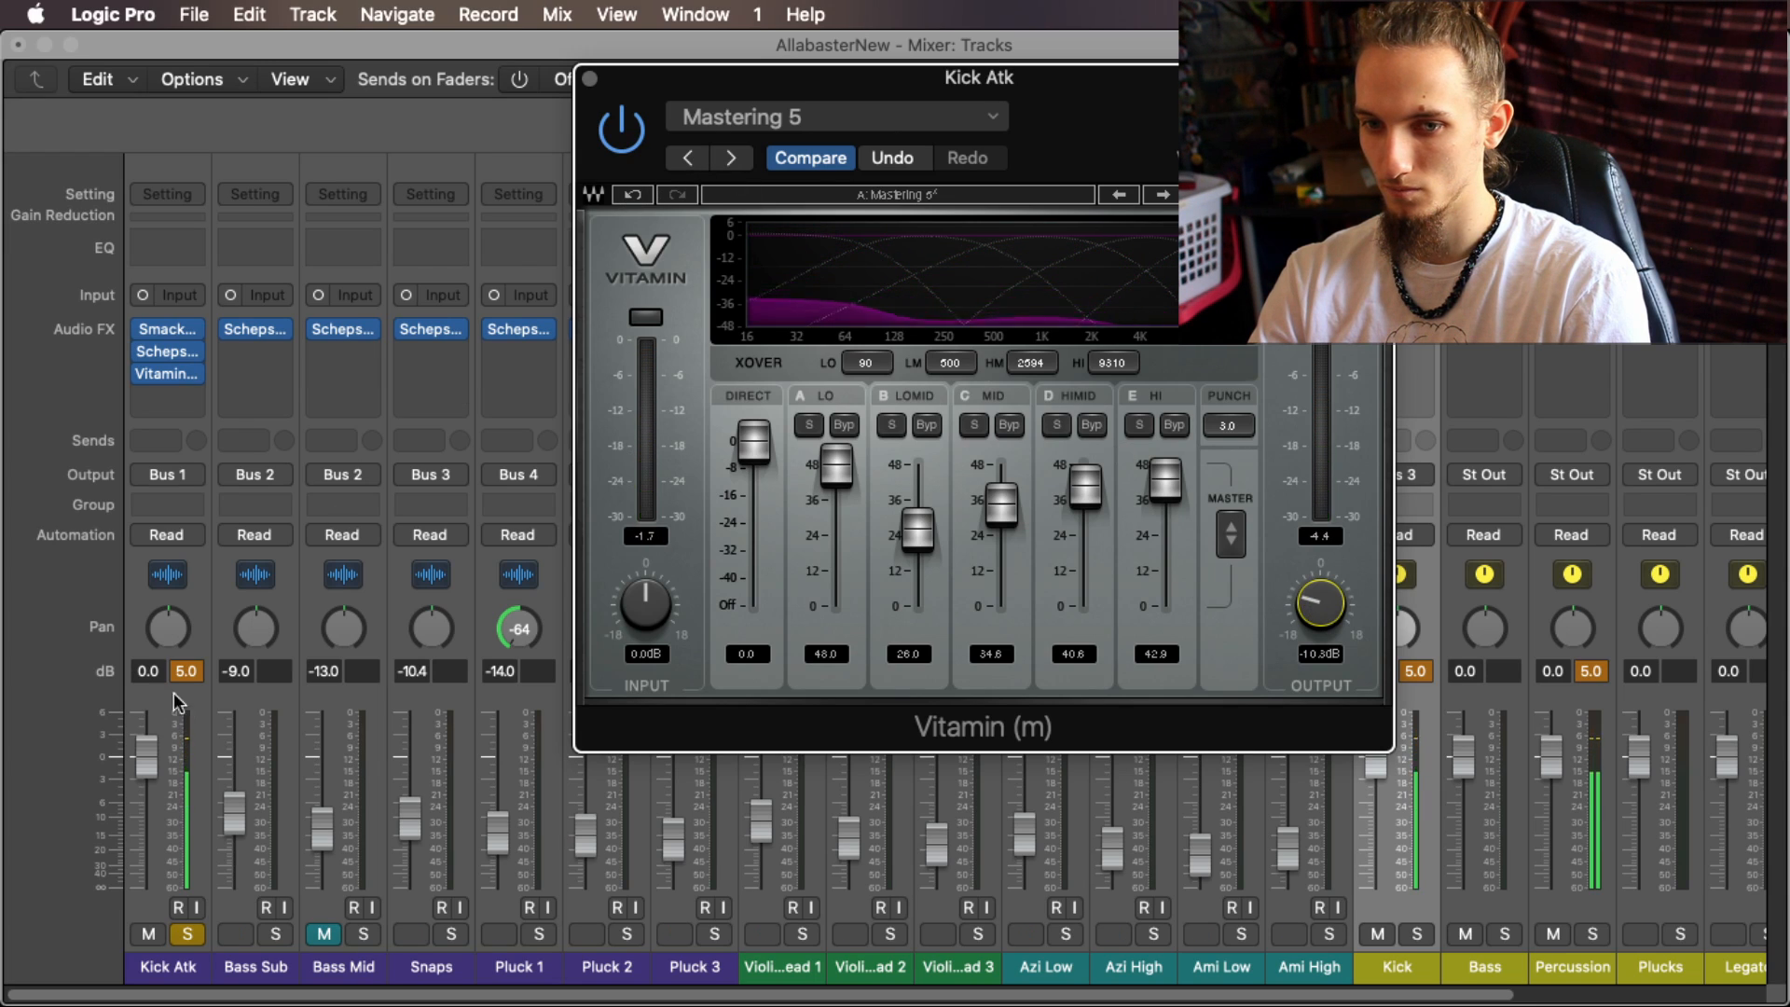
left_click(618, 130)
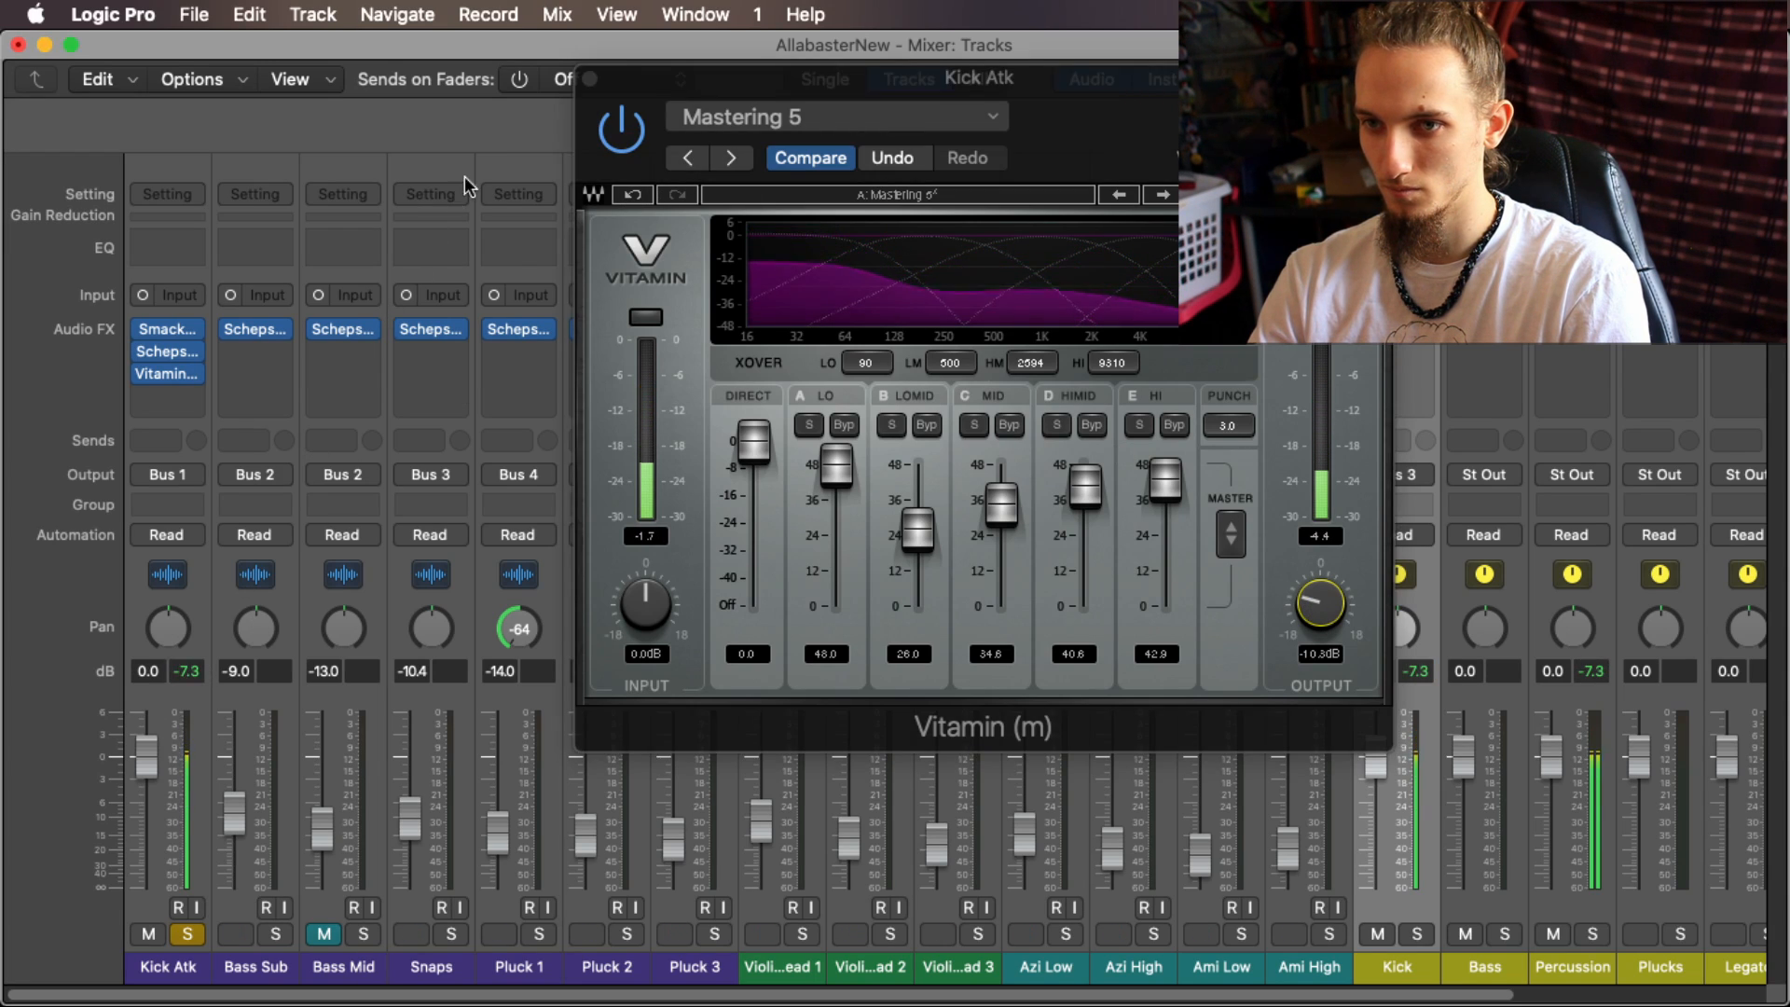
left_click(618, 131)
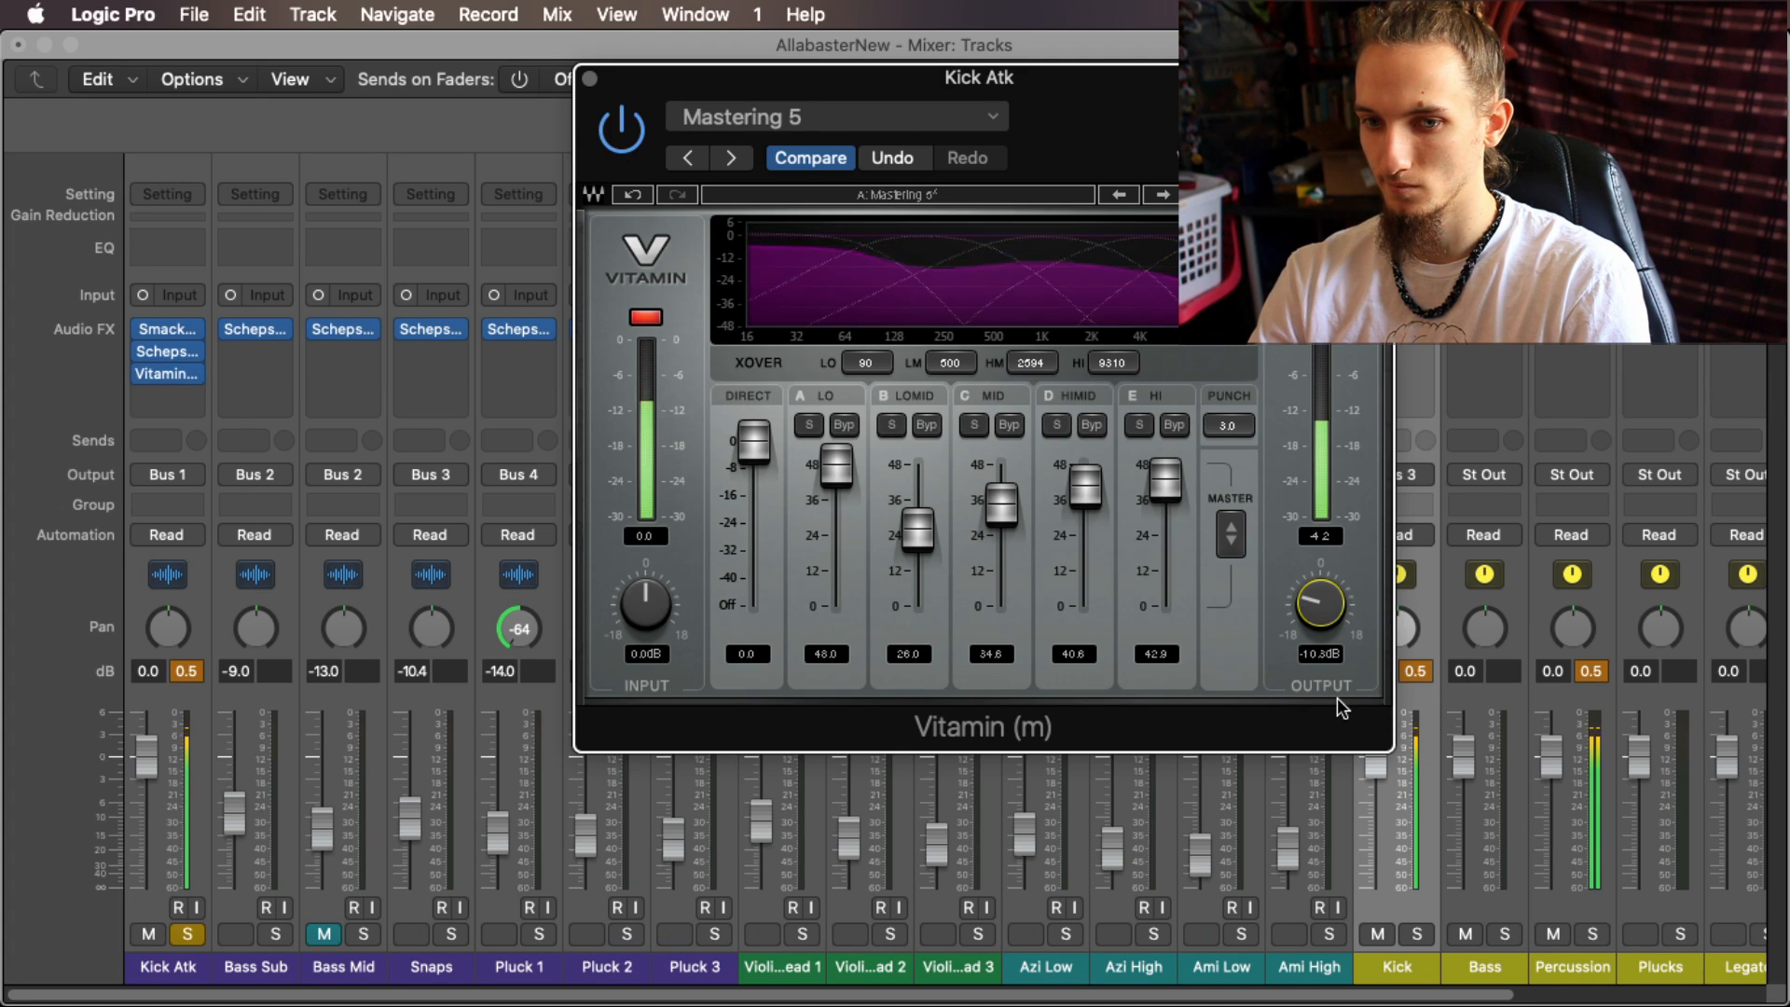
left_click(184, 672)
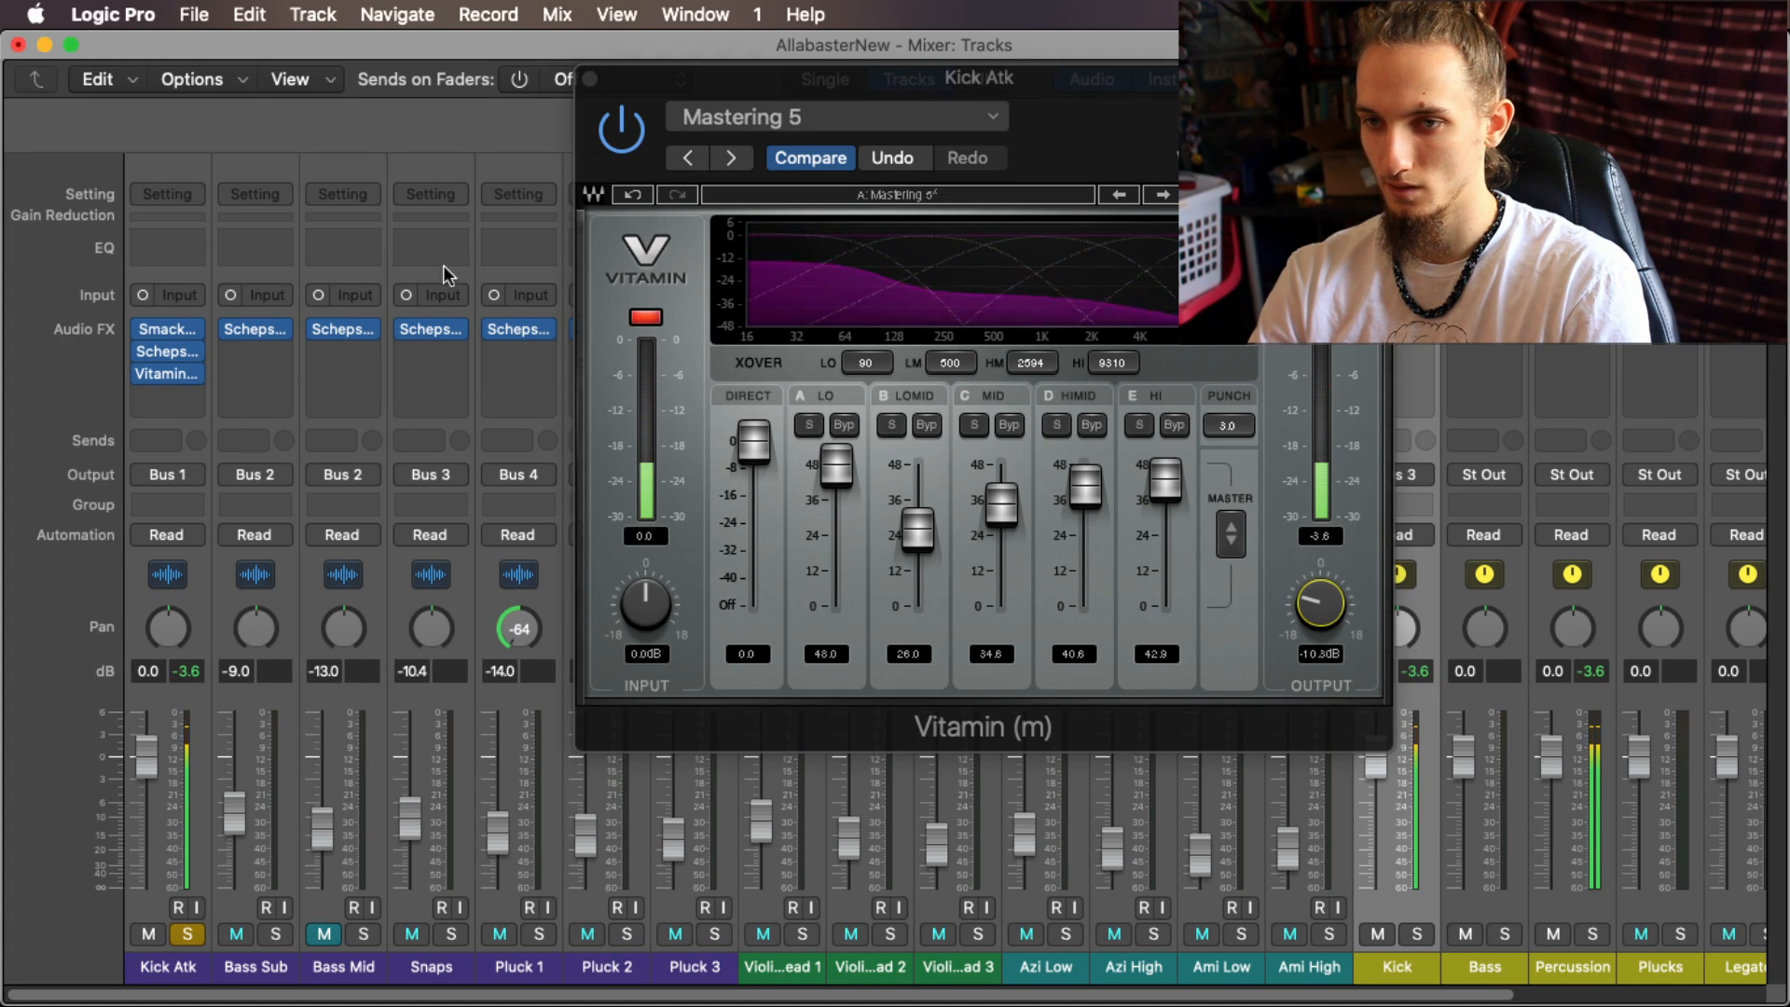
left_click(637, 140)
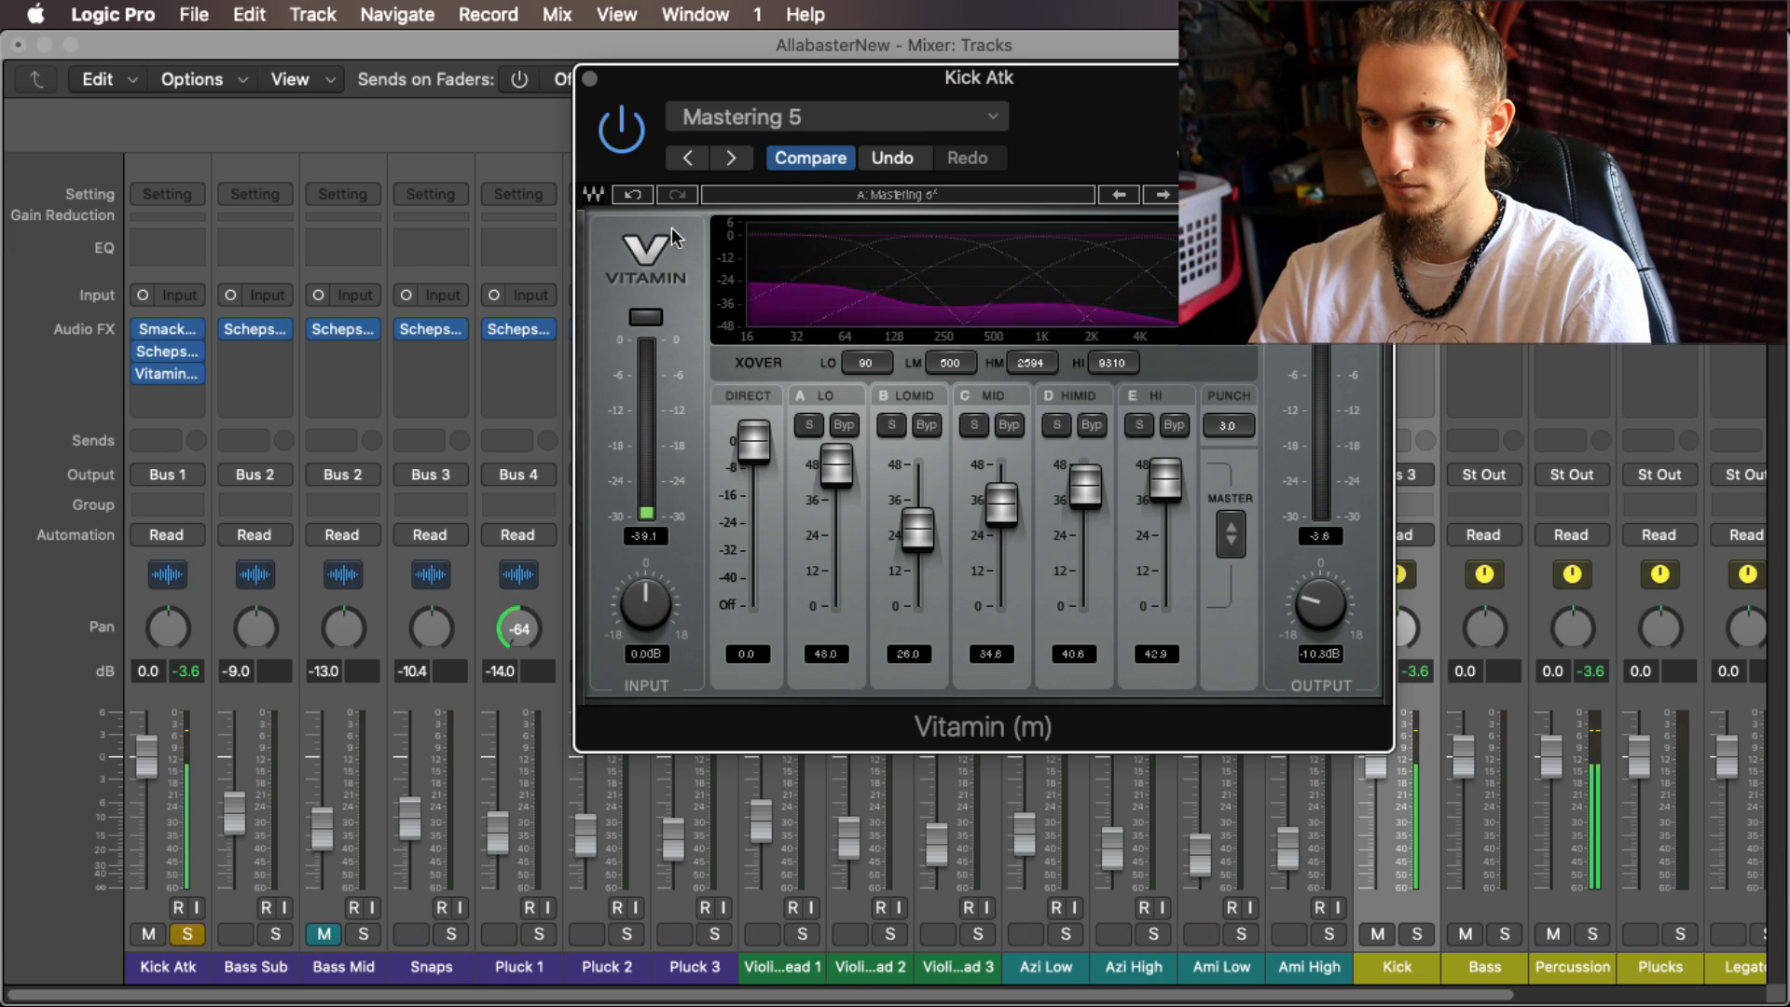
left_click(638, 138)
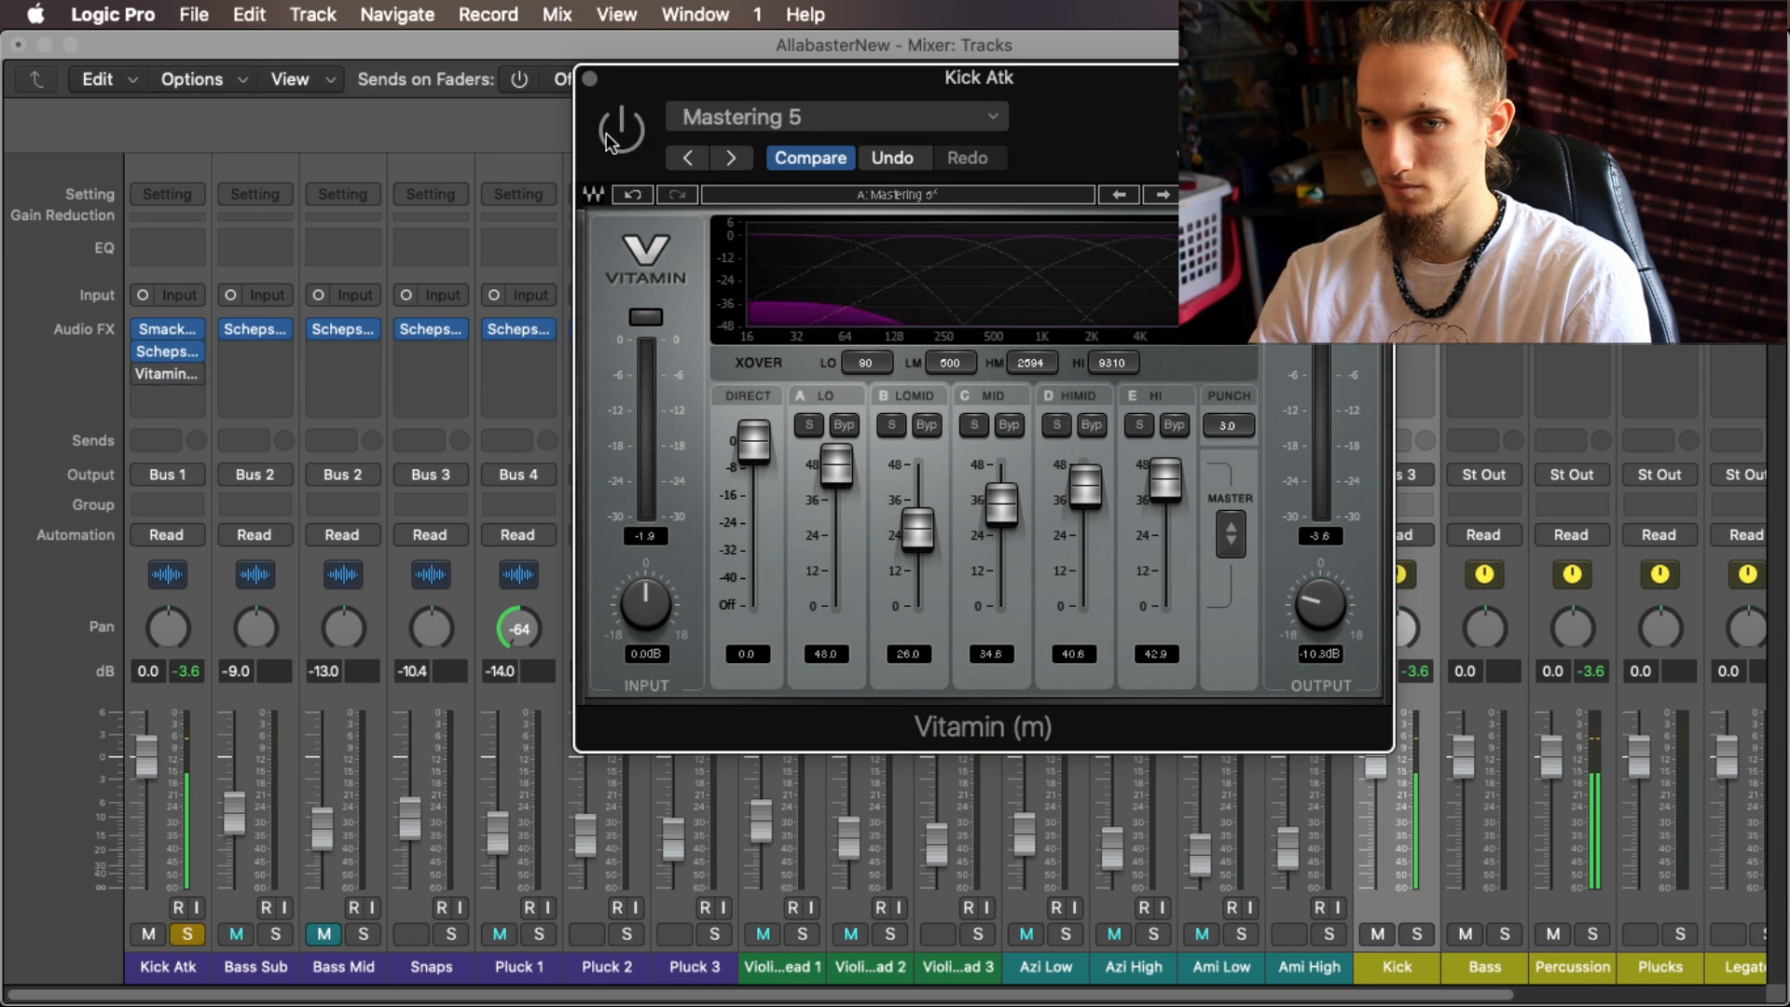
left_click(589, 79)
left_click(187, 933)
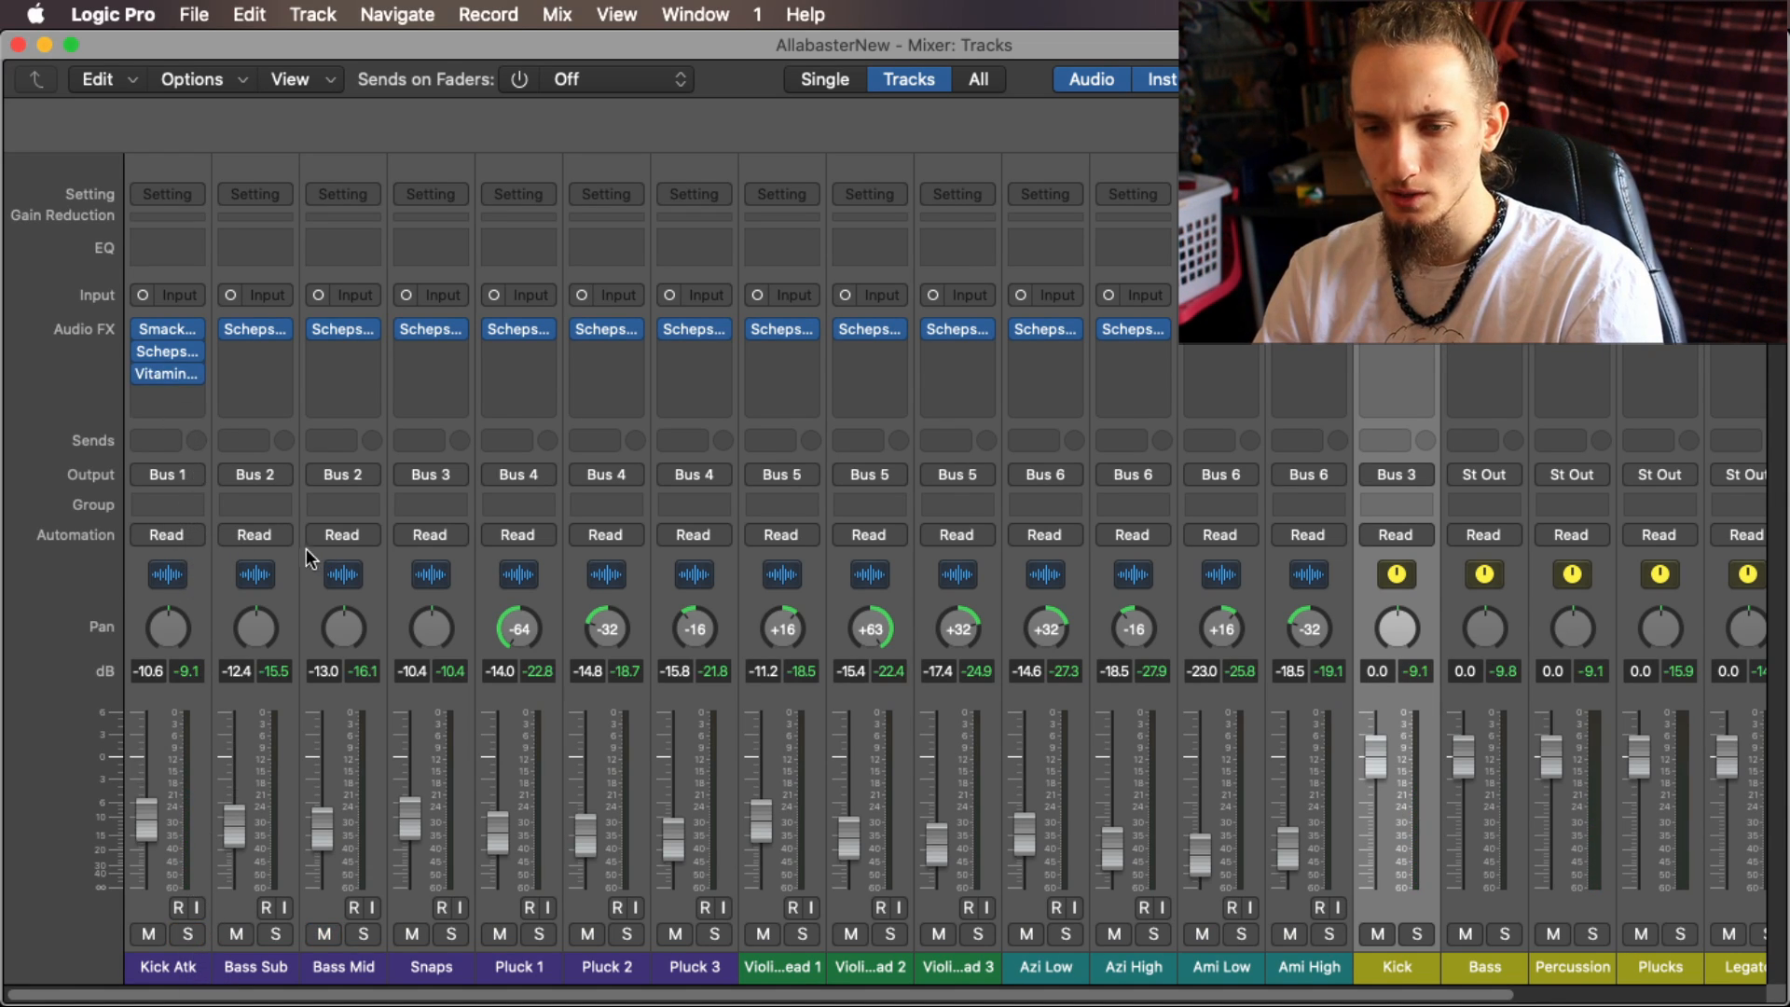
Step: Select the Bass Mid channel strip and solo Bass Sub and Bass Mid together
left_click(293, 573)
left_click(324, 572)
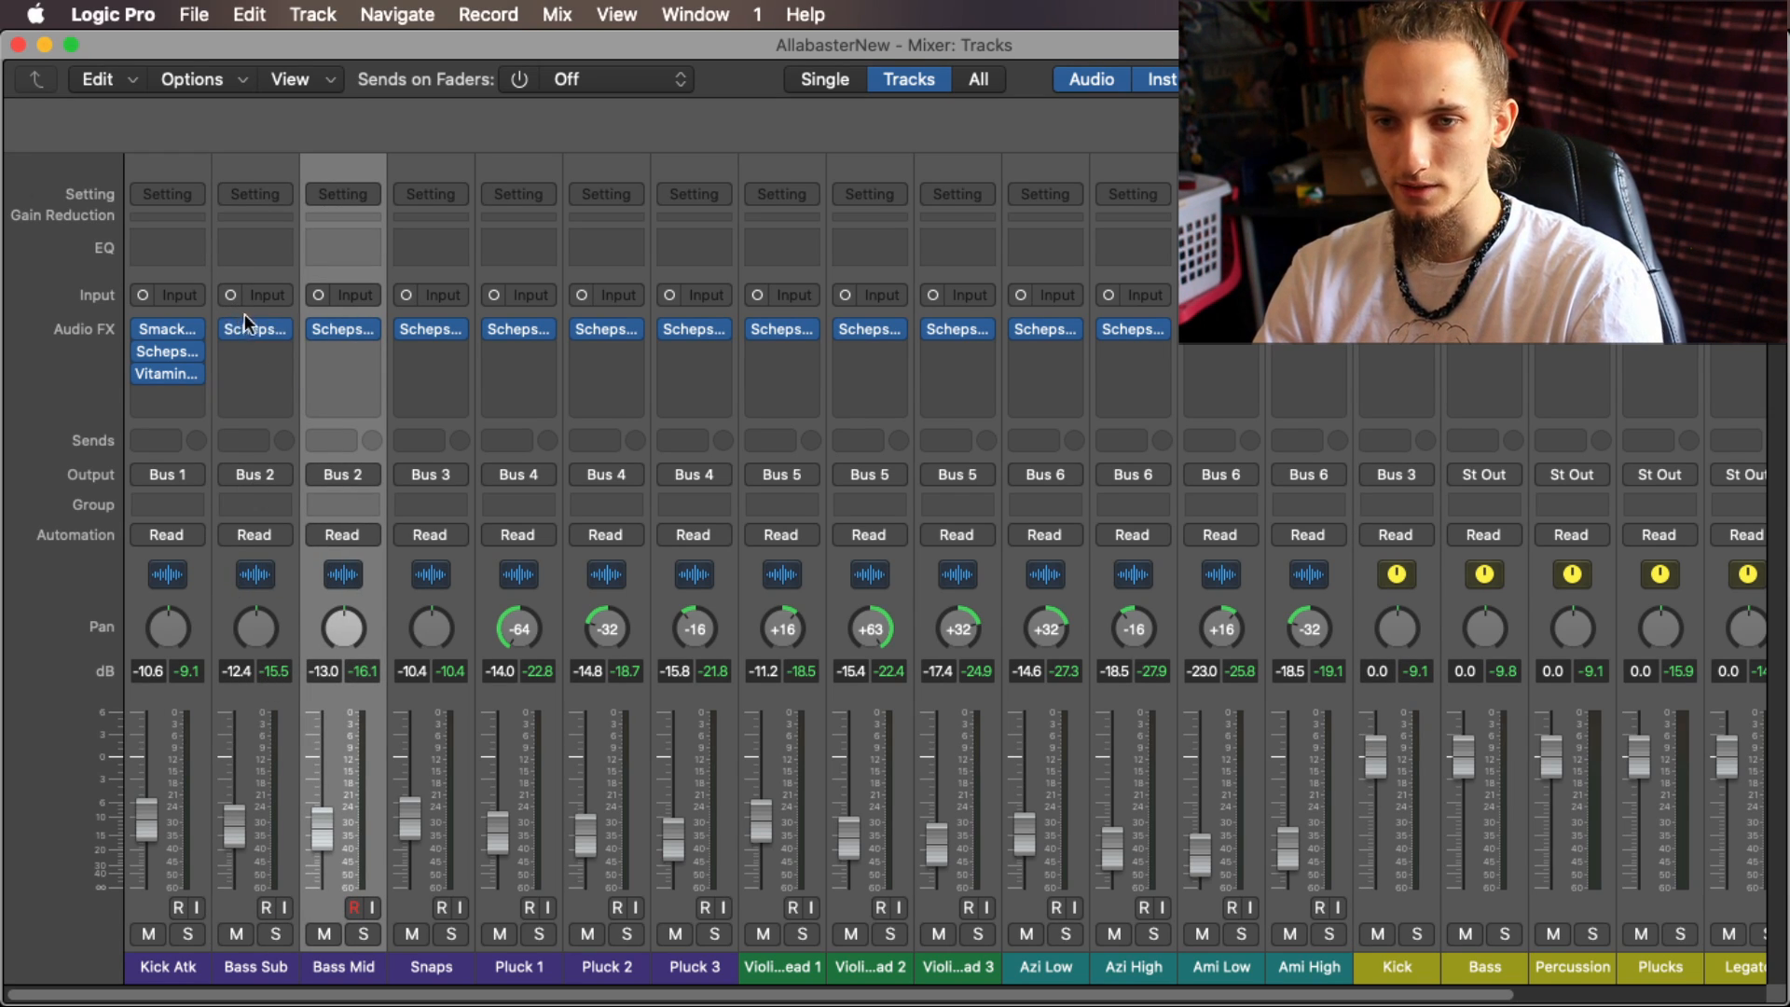
left_click_drag(270, 935, 362, 935)
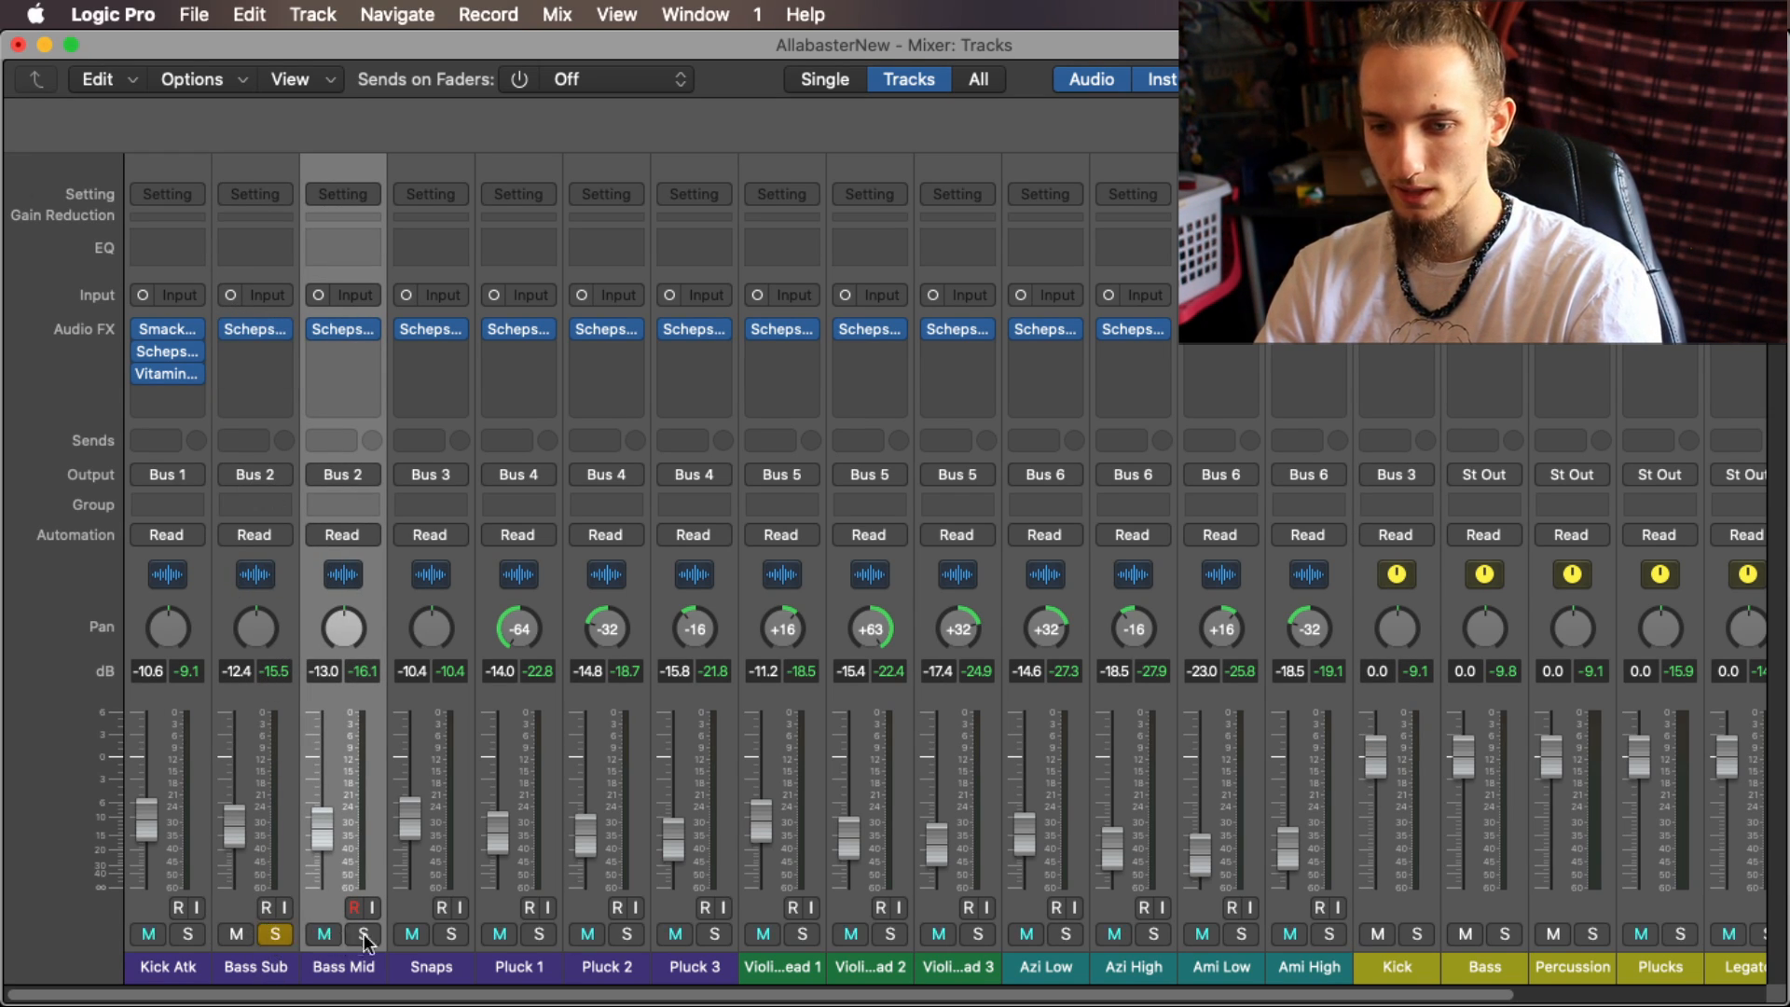
Step: Enable the low-pass filter in Bass Sub's Scheps Omni Channel and set its cutoff to 200 Hz
left_click(258, 331)
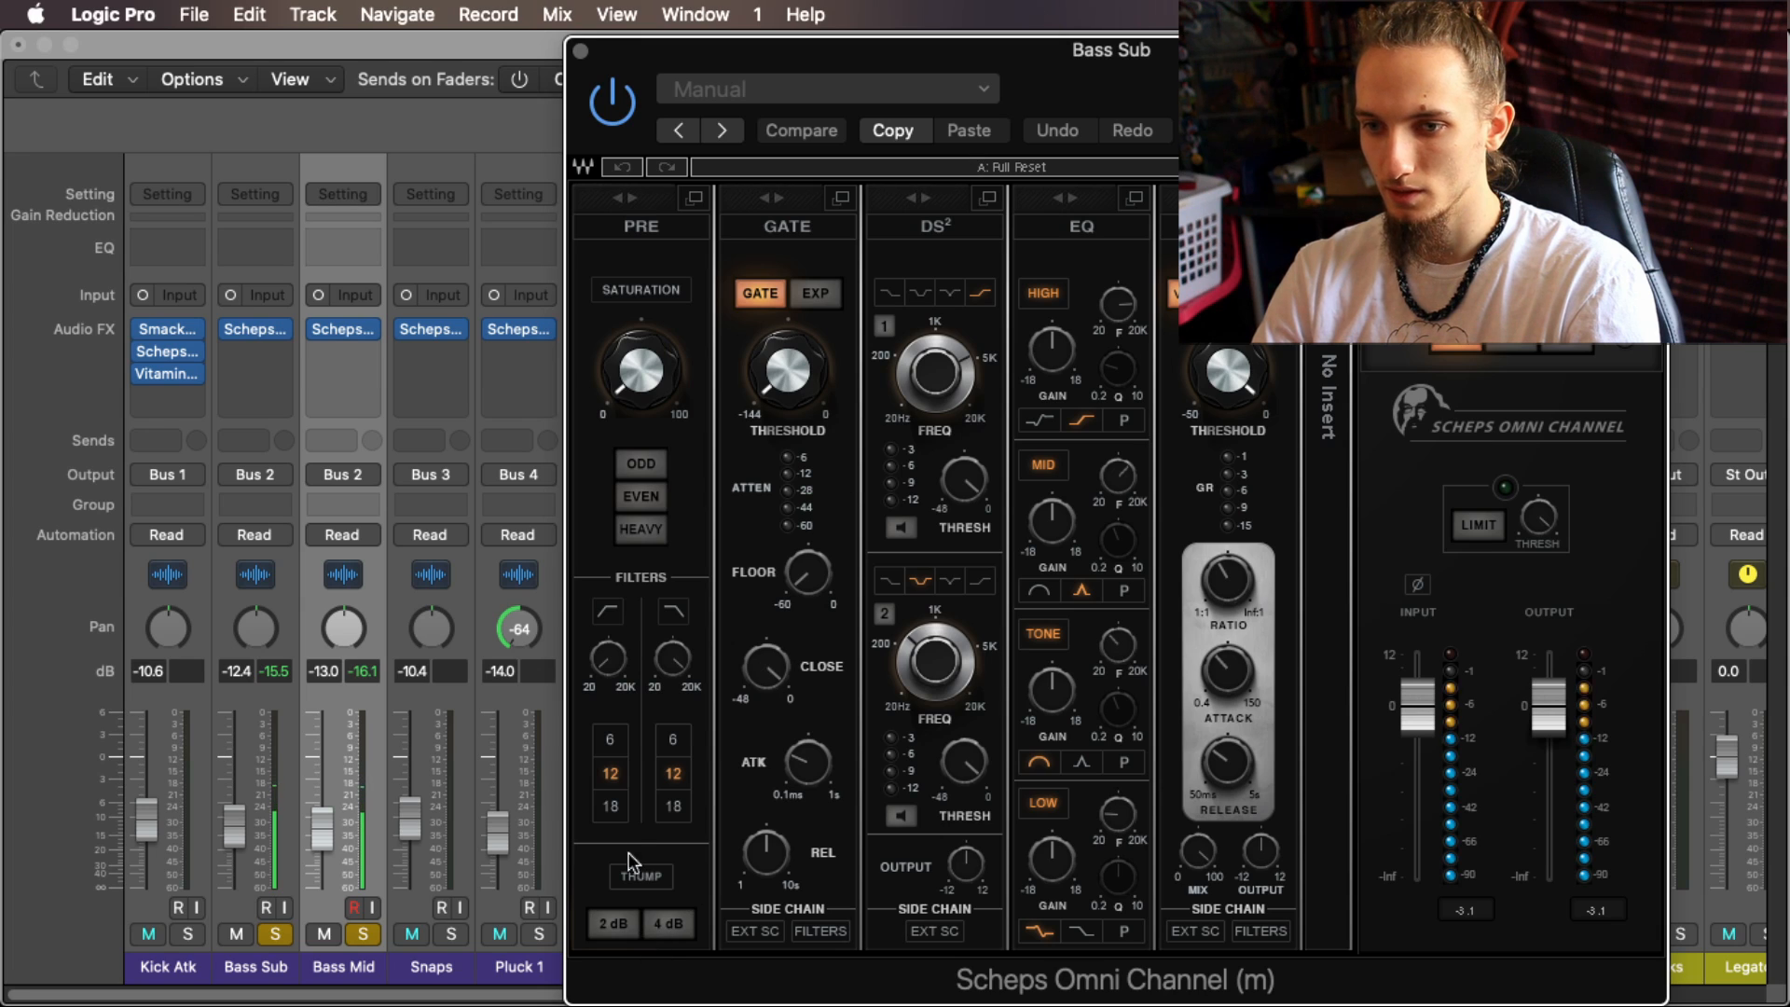
left_click(672, 660)
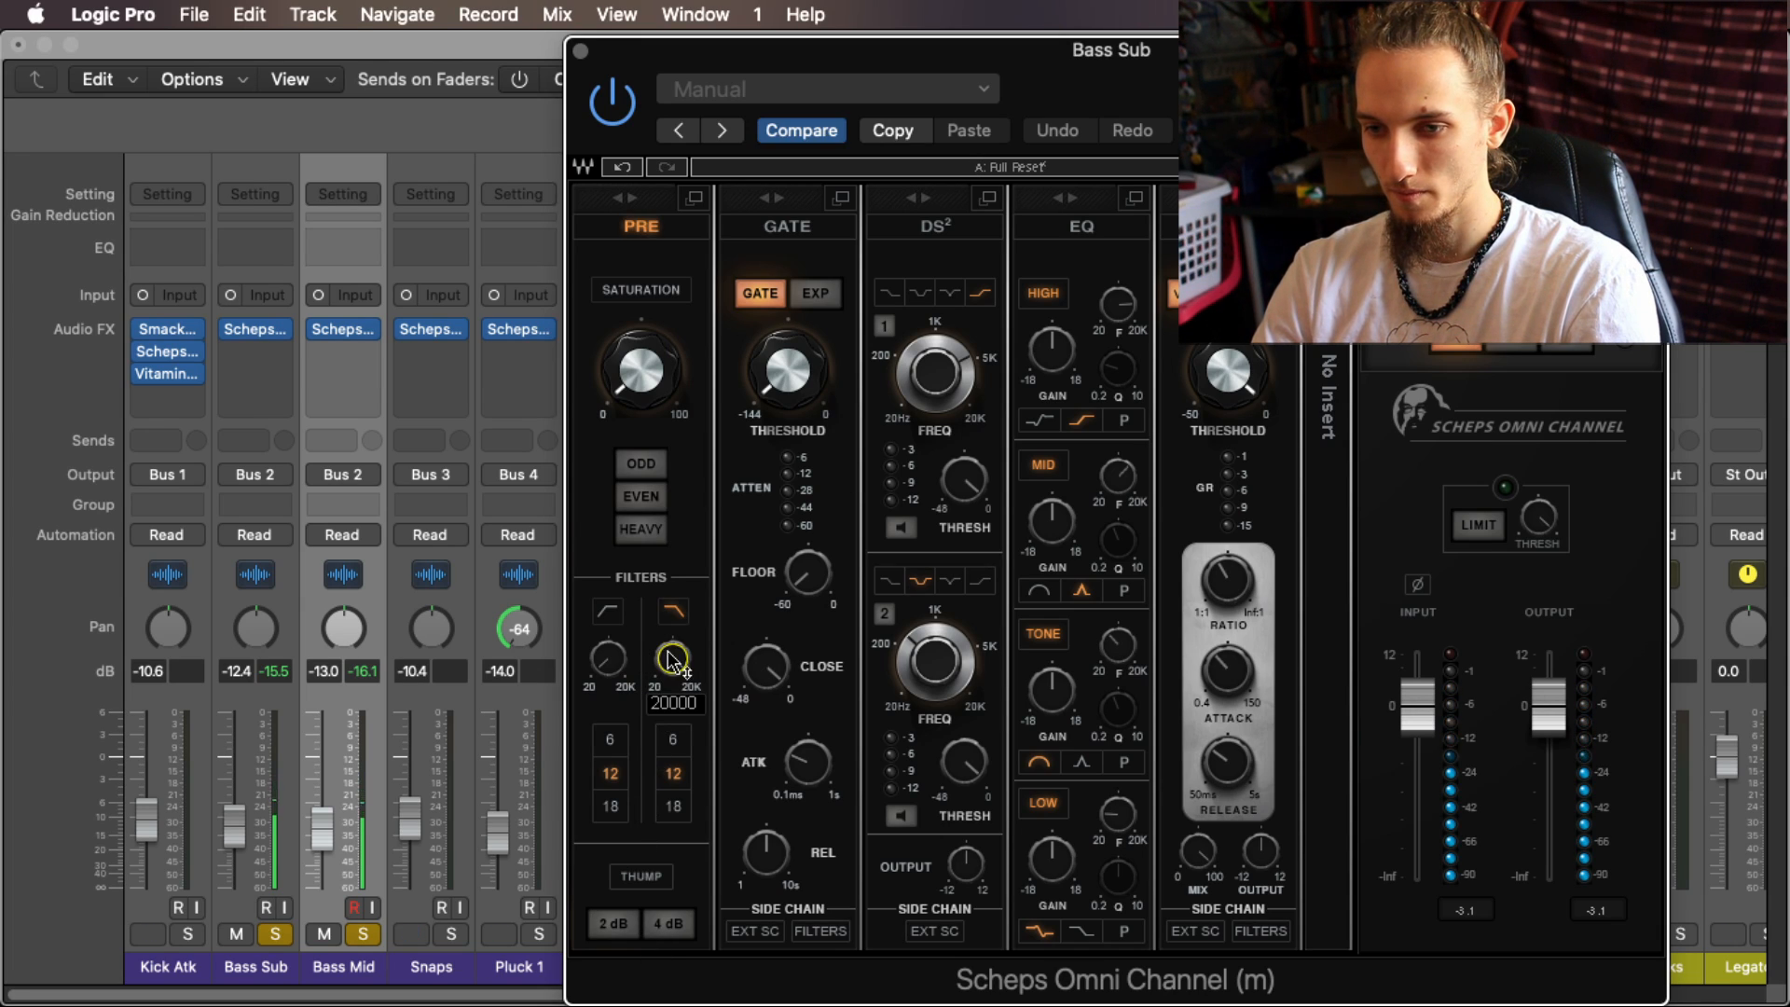
left_click_drag(673, 660, 674, 699)
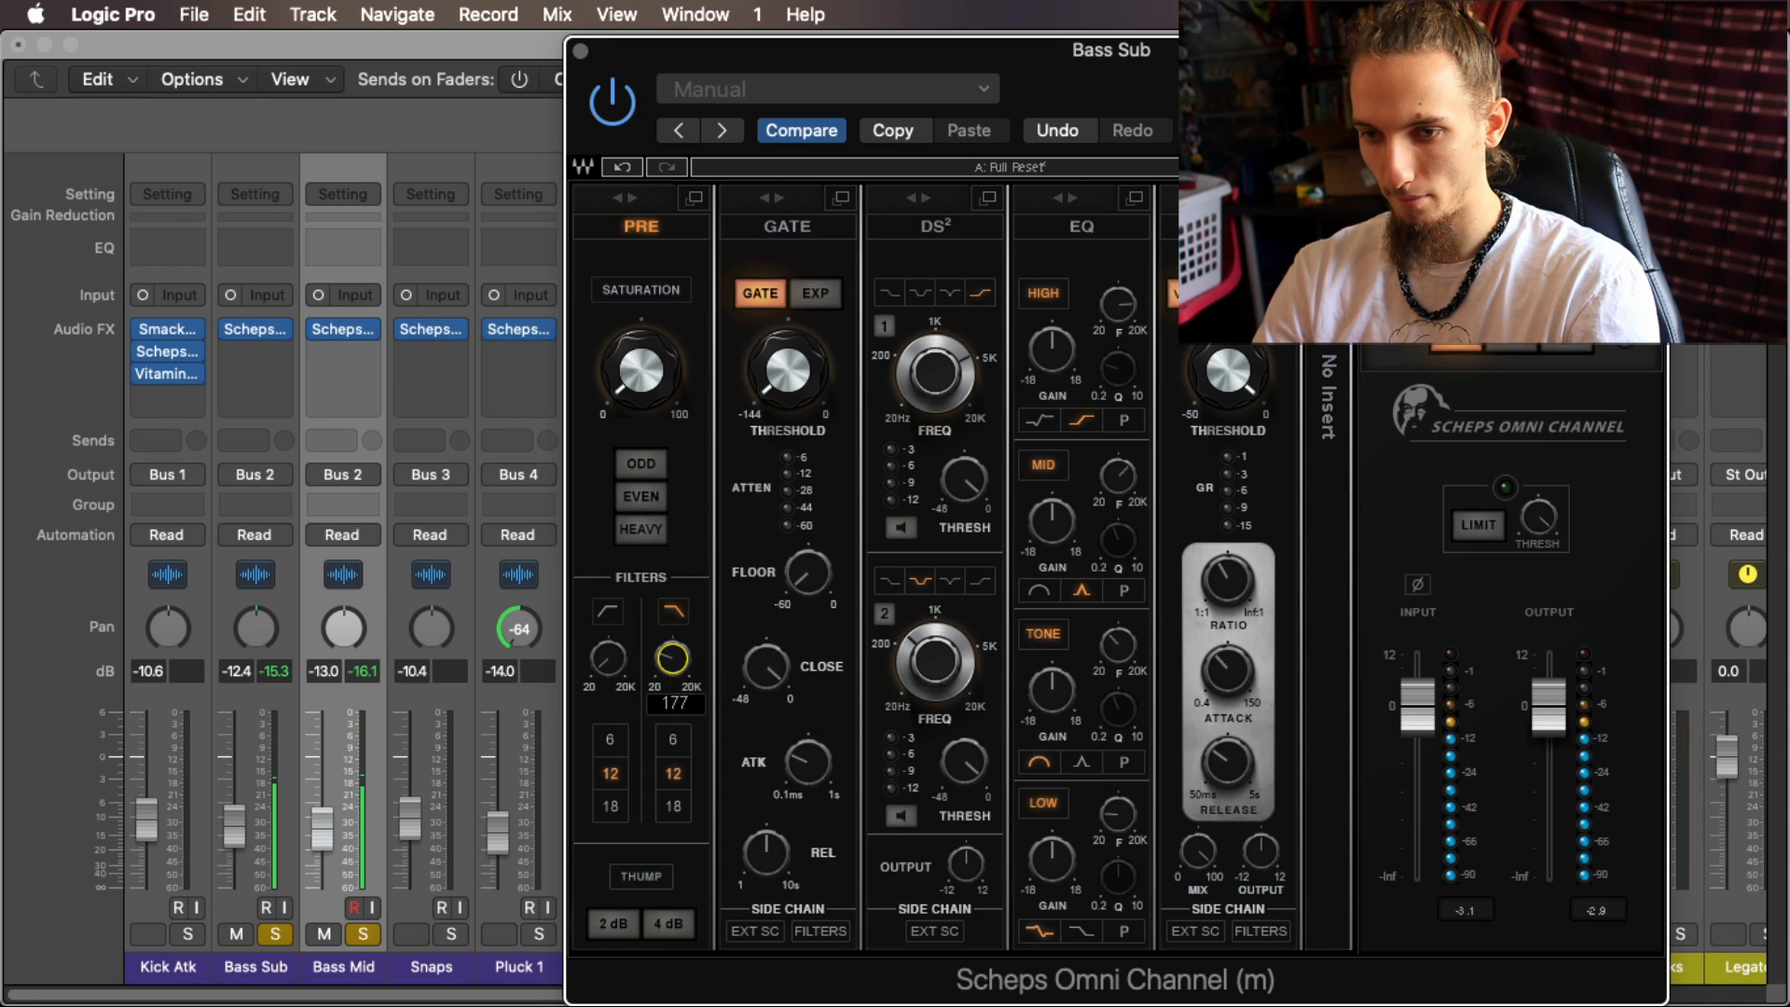
left_click(677, 671)
type("200")
key("Return")
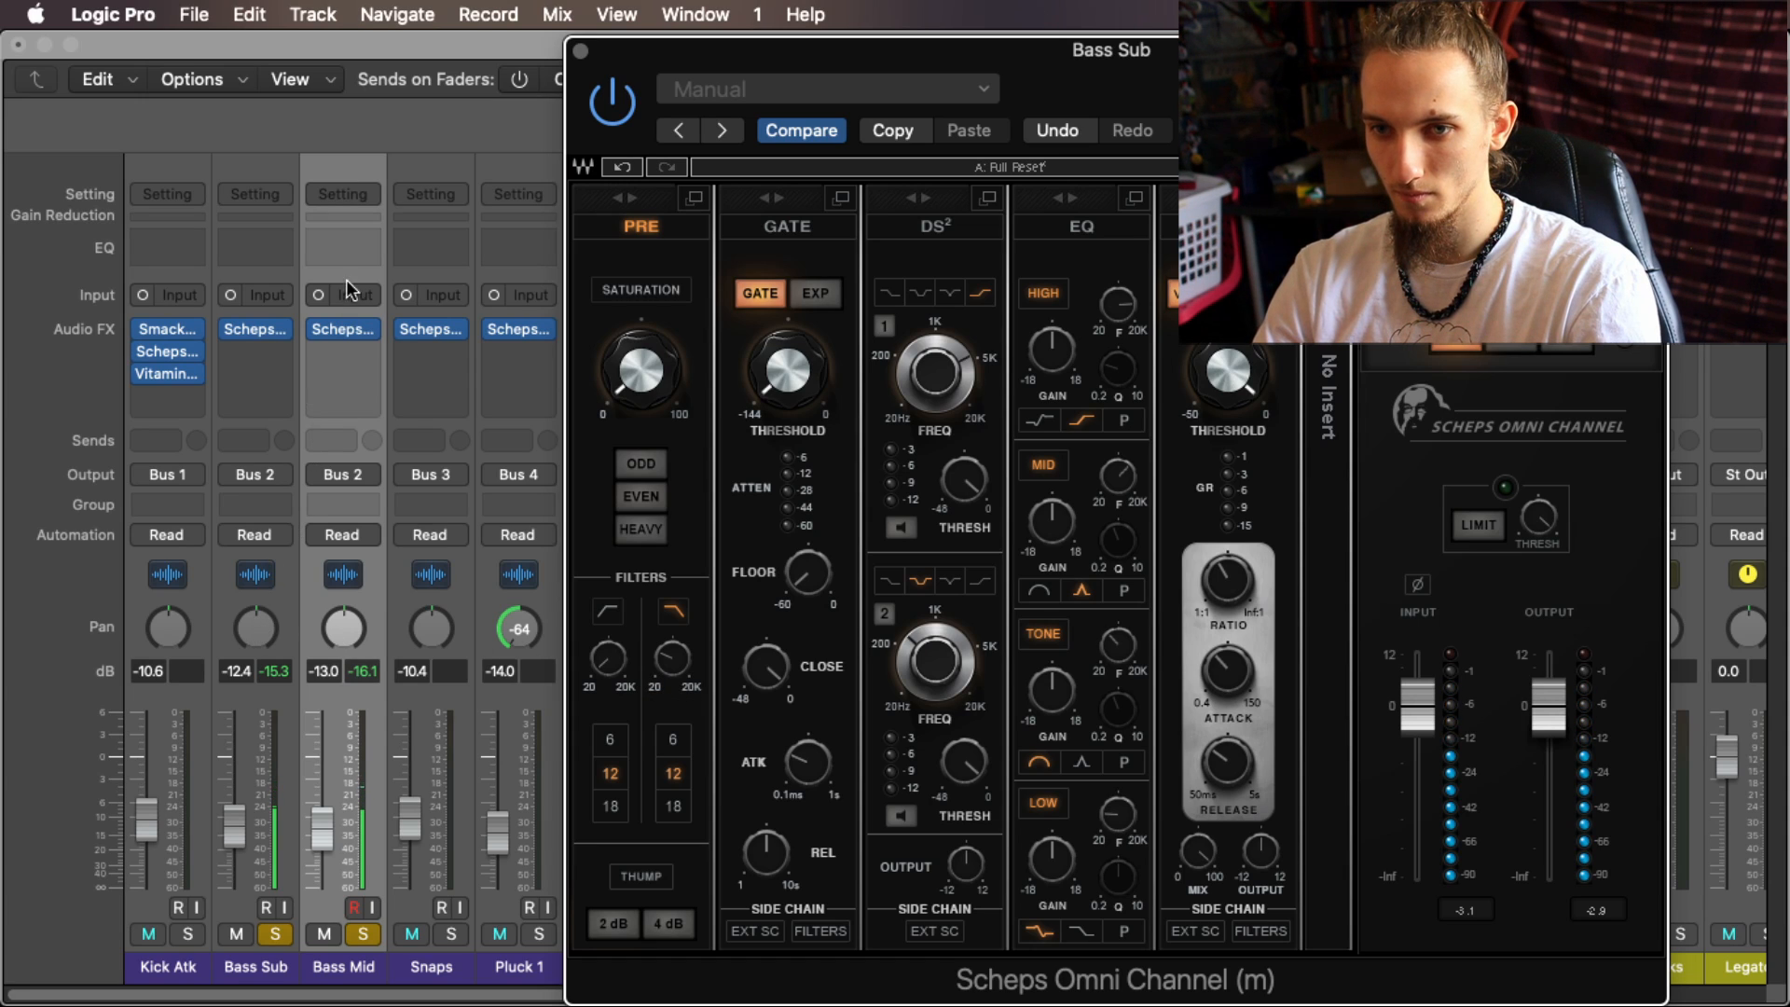
Step: Enable the high-pass filter at 200 Hz in Bass Mid's Scheps Omni Channel and close both plug-in windows
left_click(343, 331)
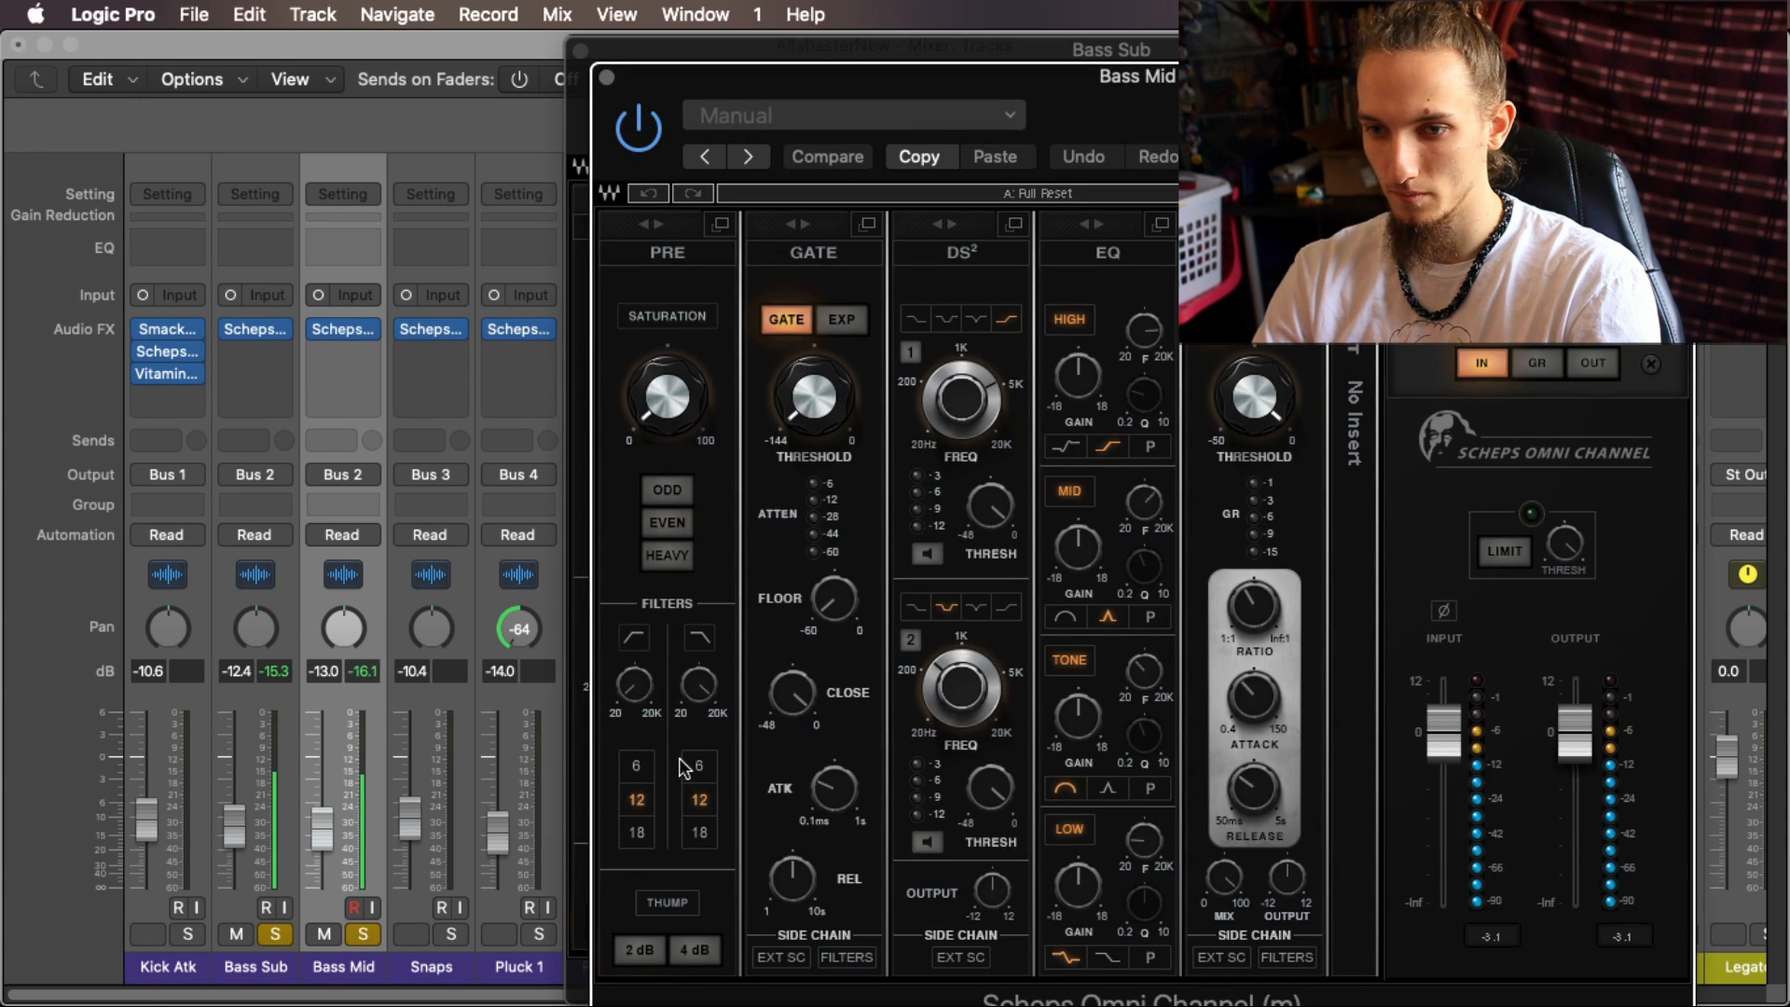
left_click(632, 687)
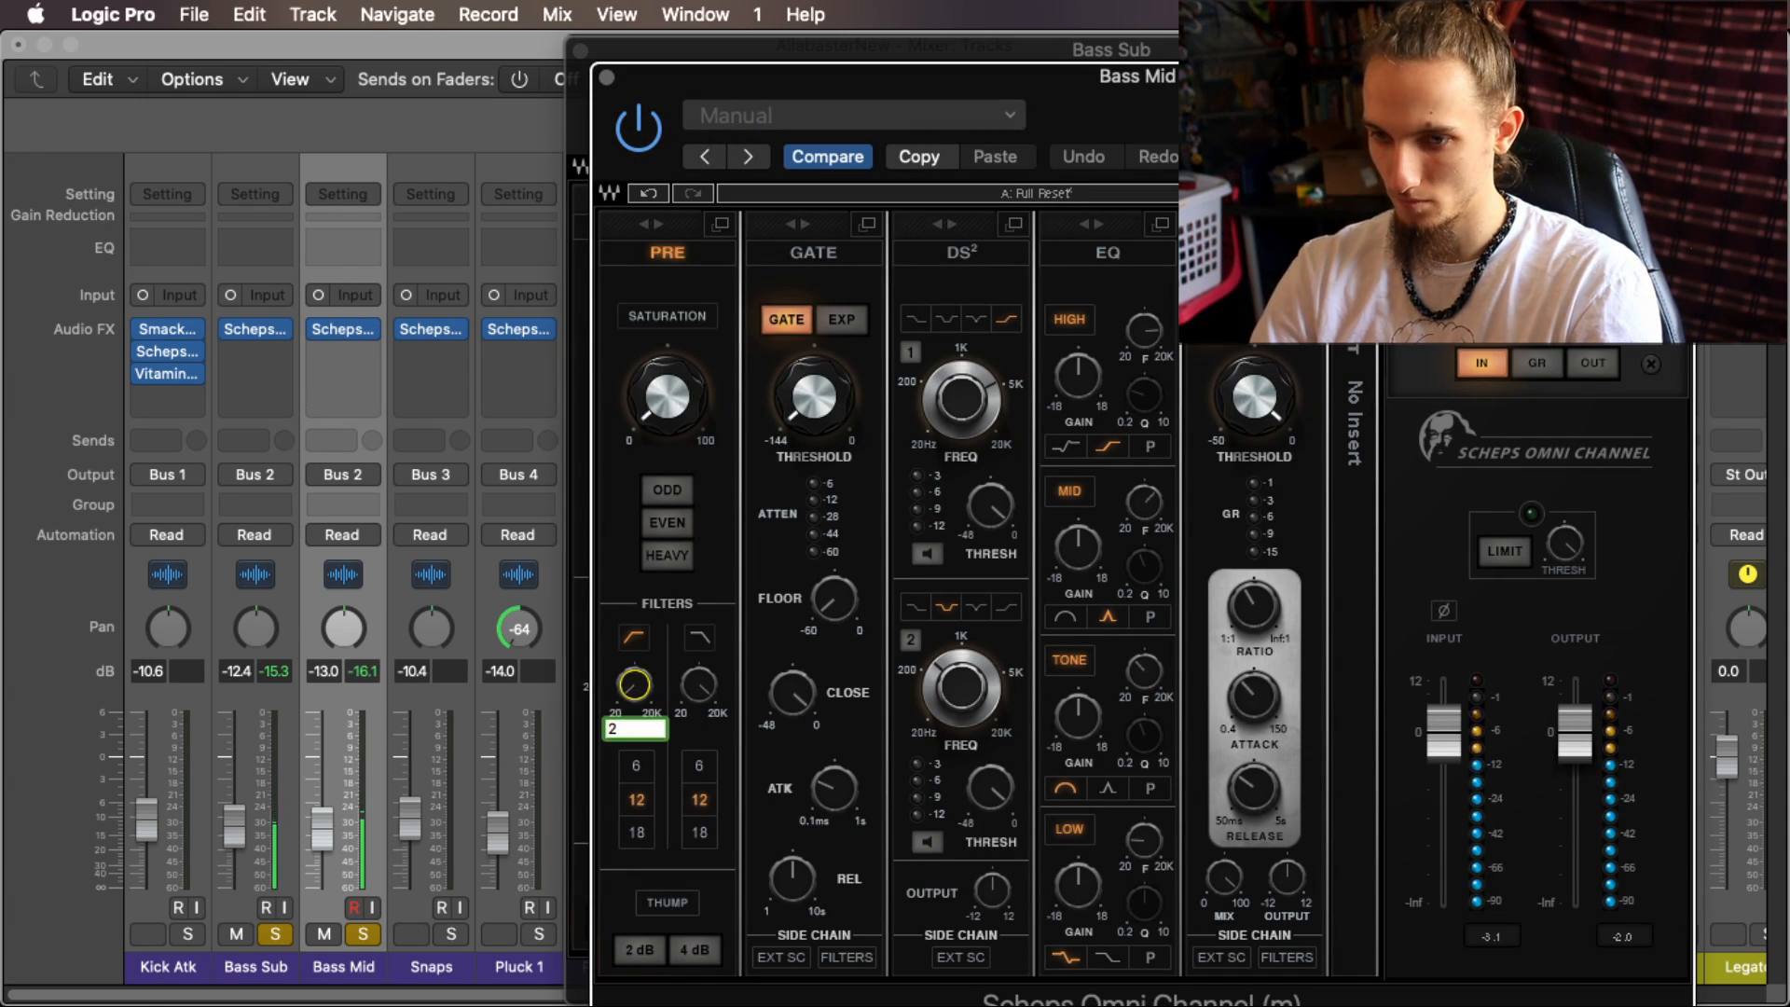
type("200")
key("Return")
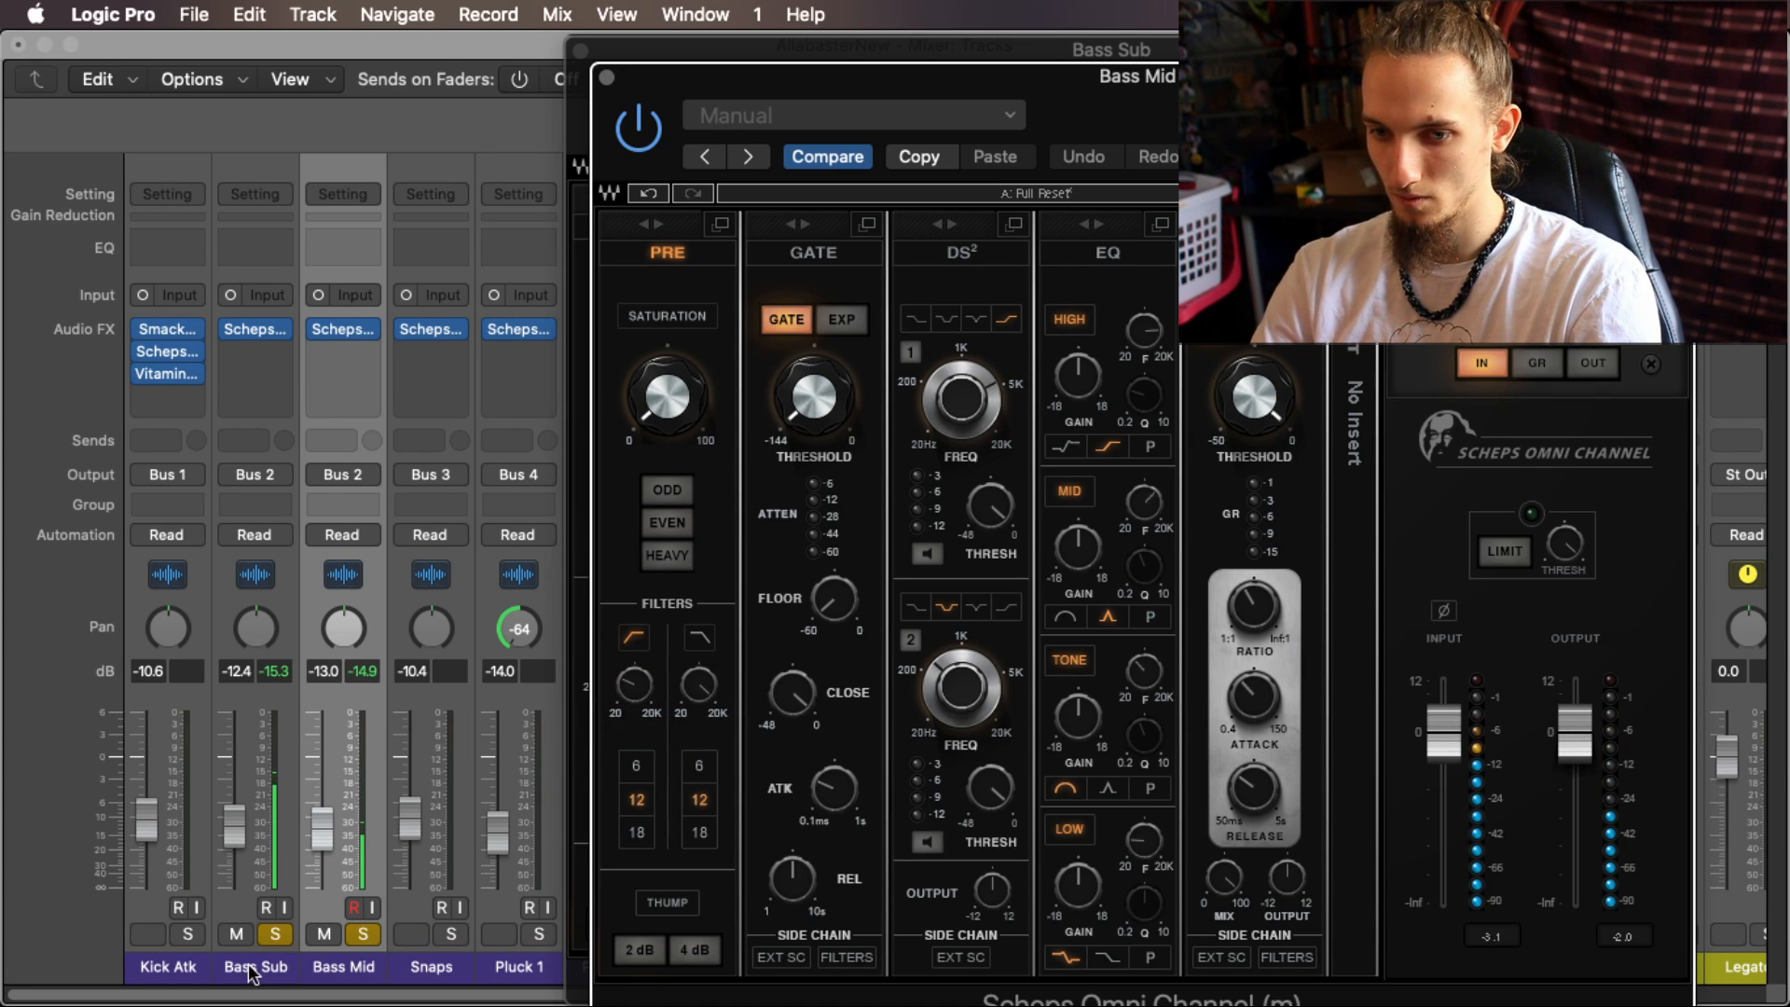
left_click(606, 76)
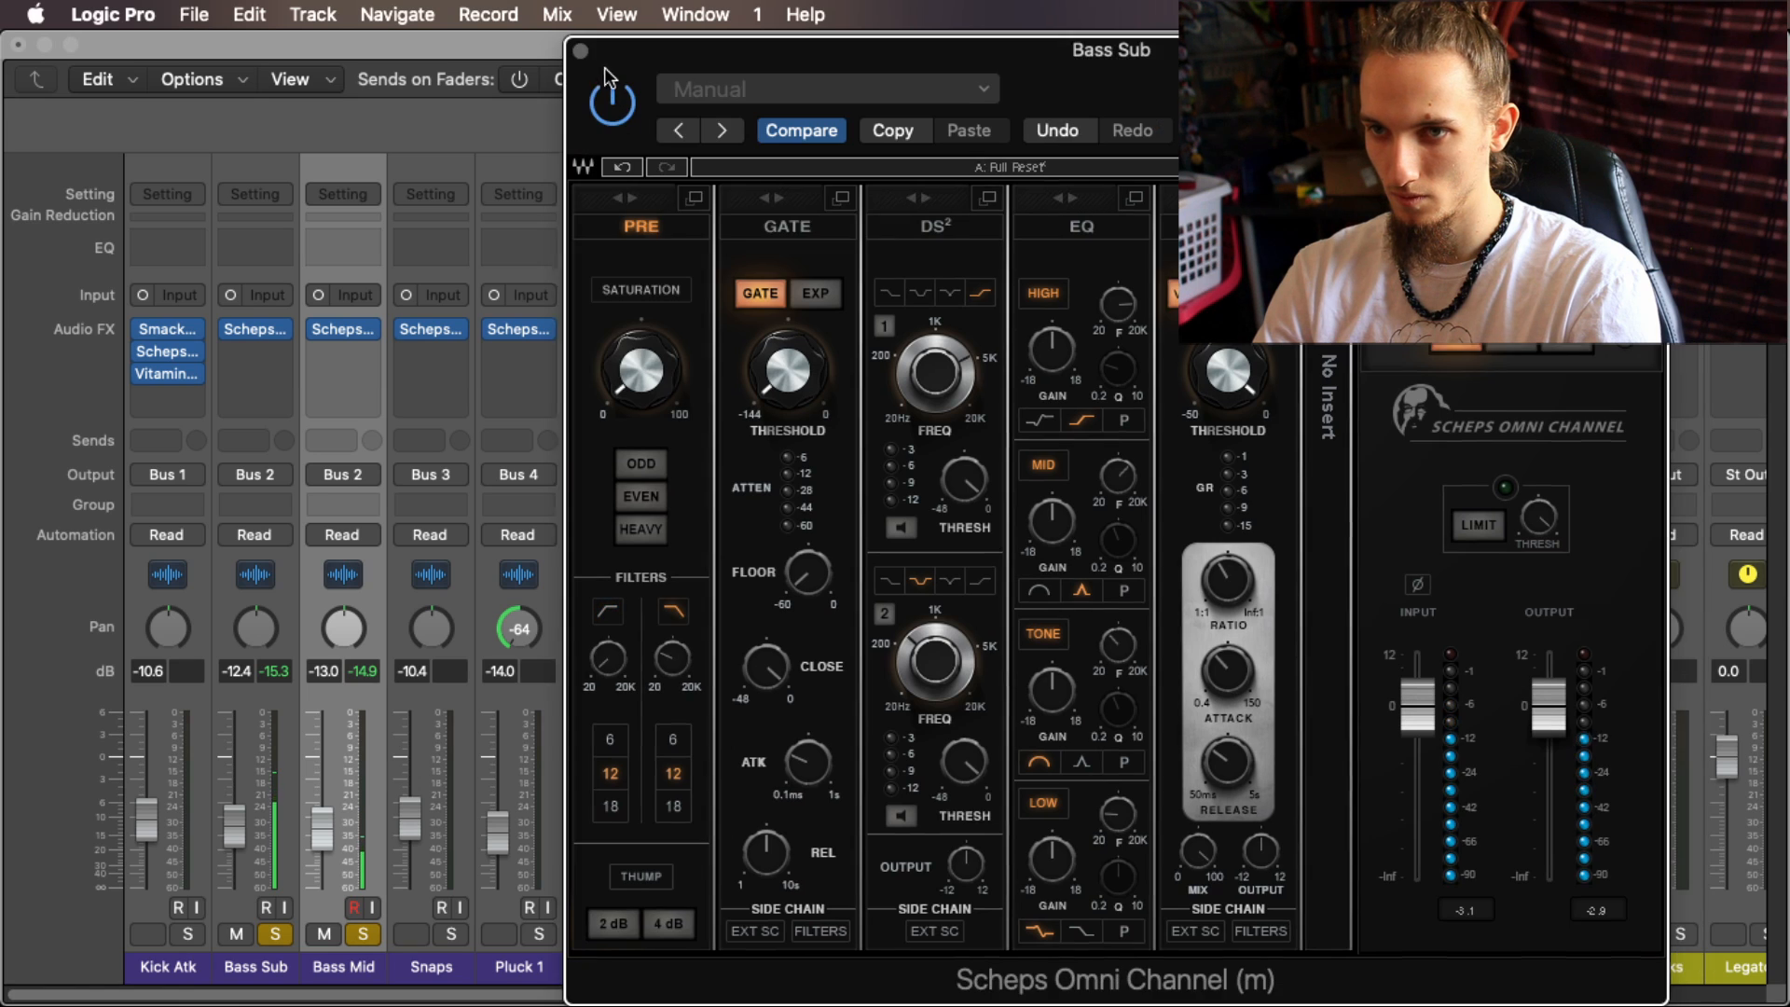
left_click(580, 51)
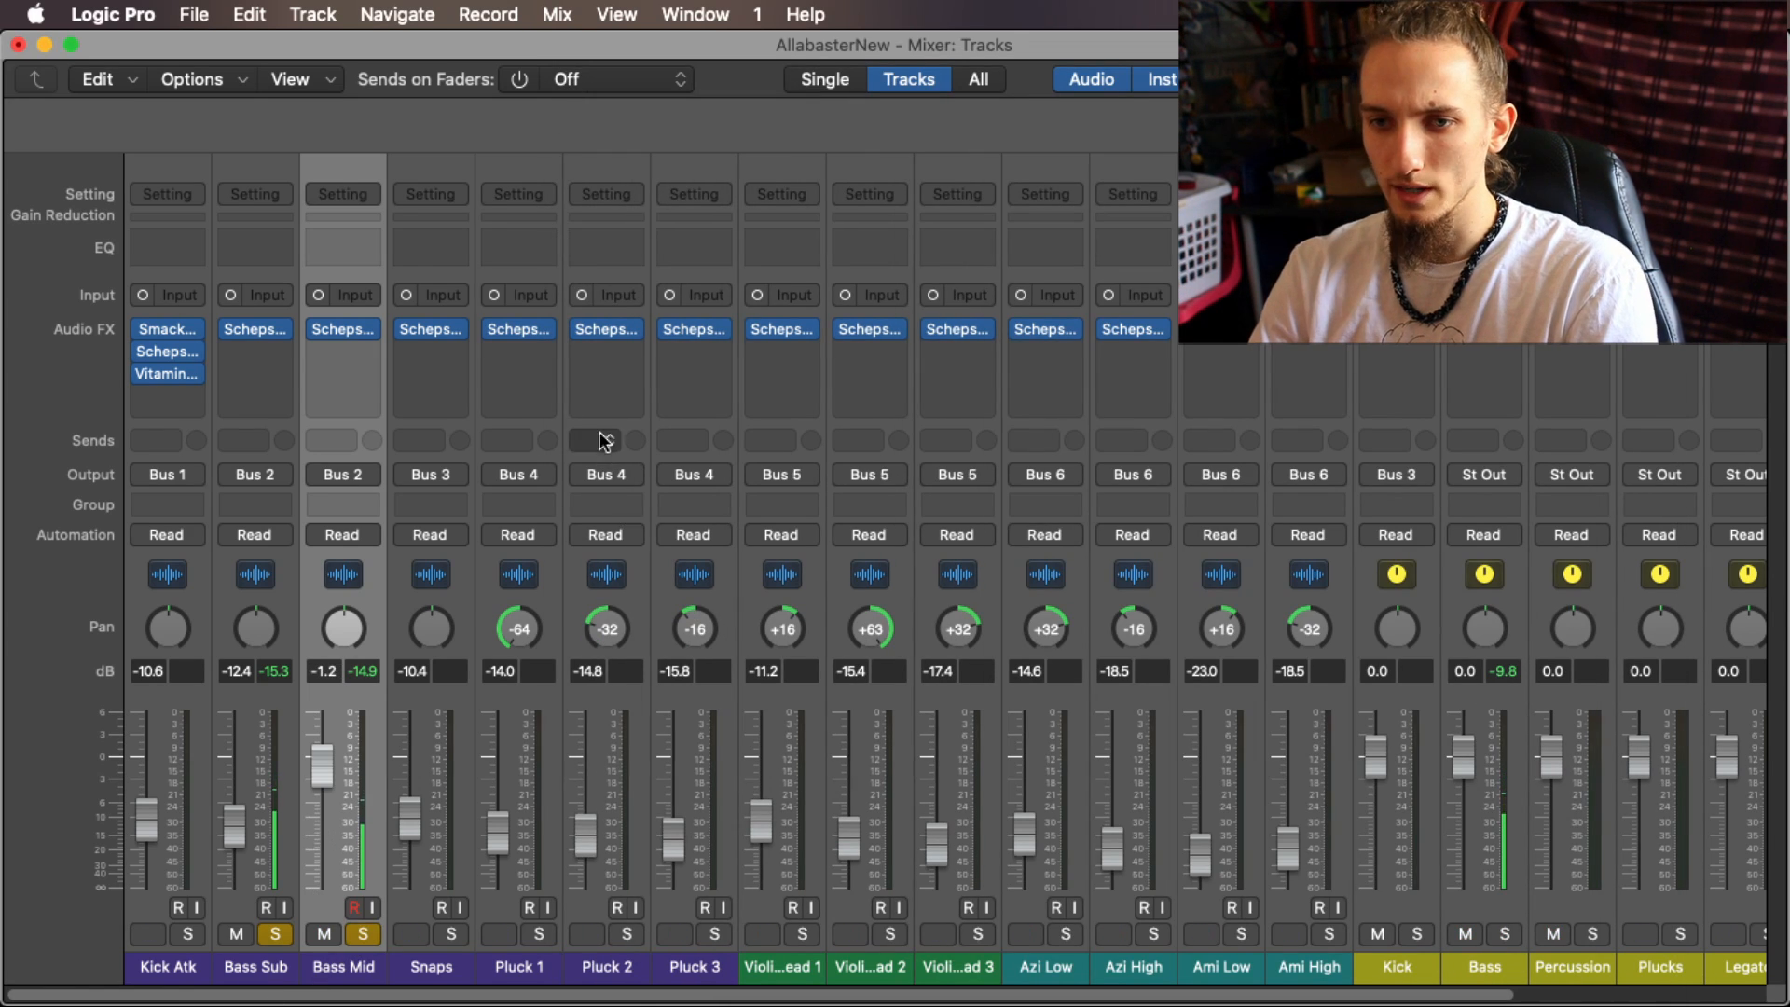
Step: Reopen Bass Sub's Scheps Omni Channel to review its filter settings, and close it again
left_click(257, 331)
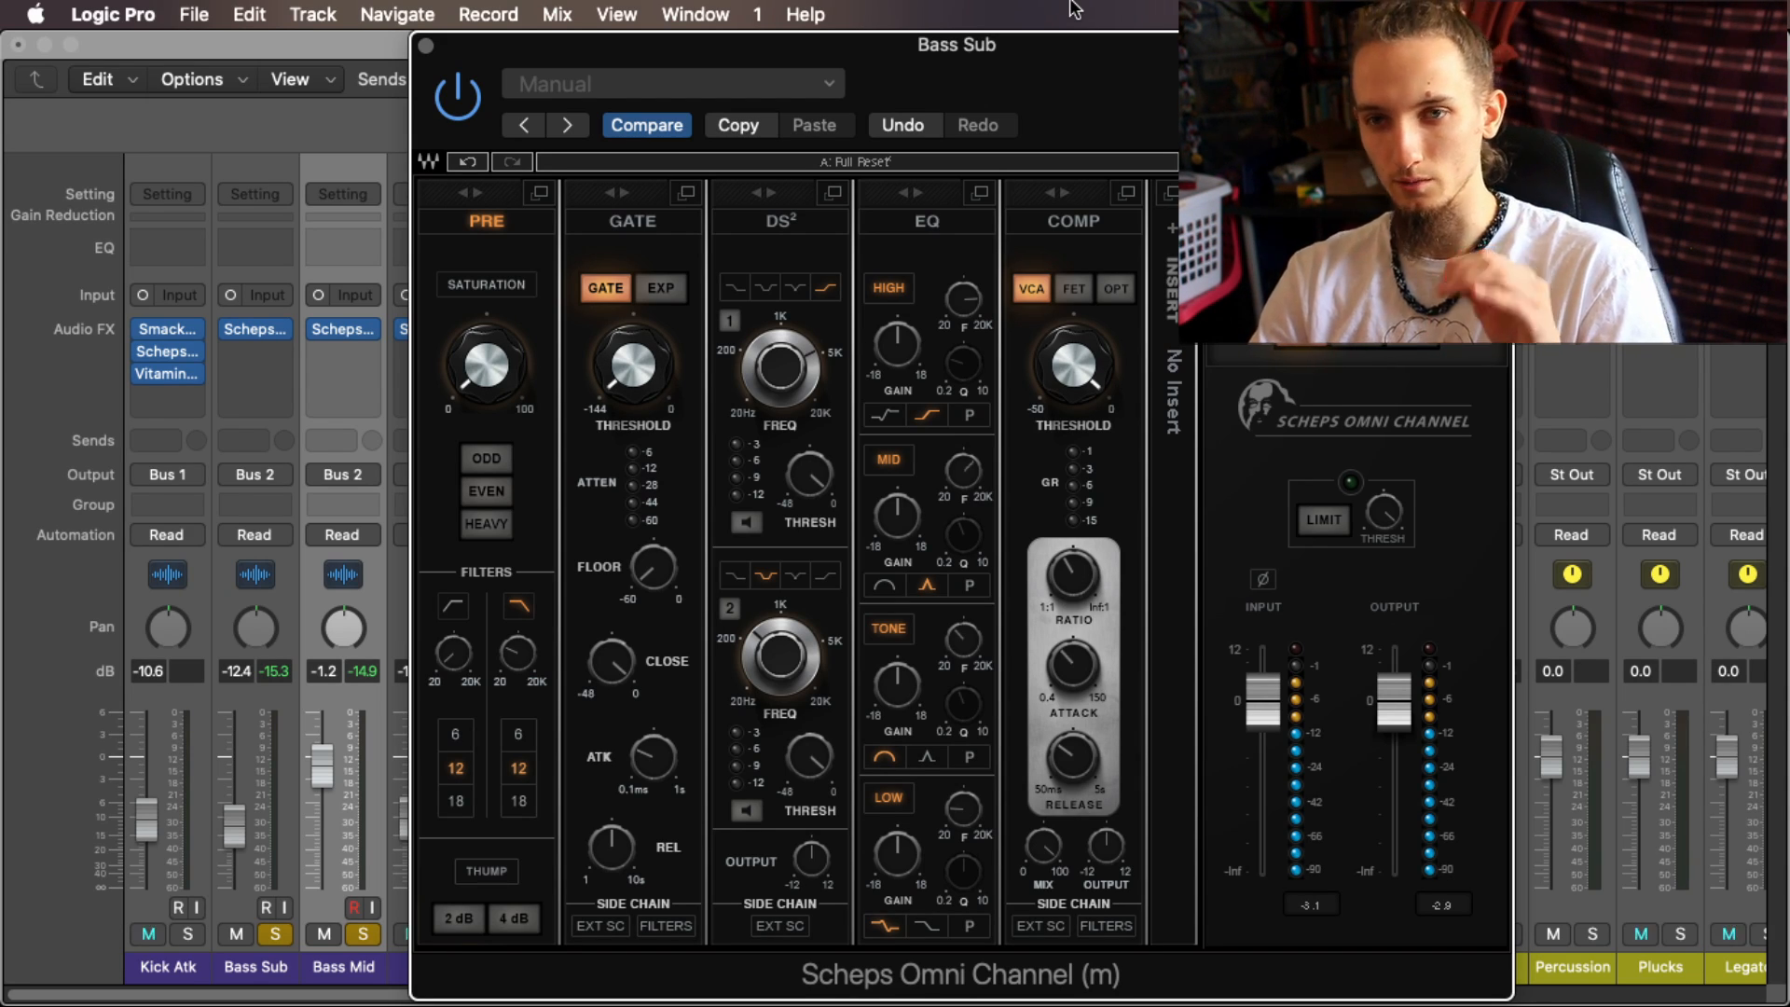
left_click(426, 47)
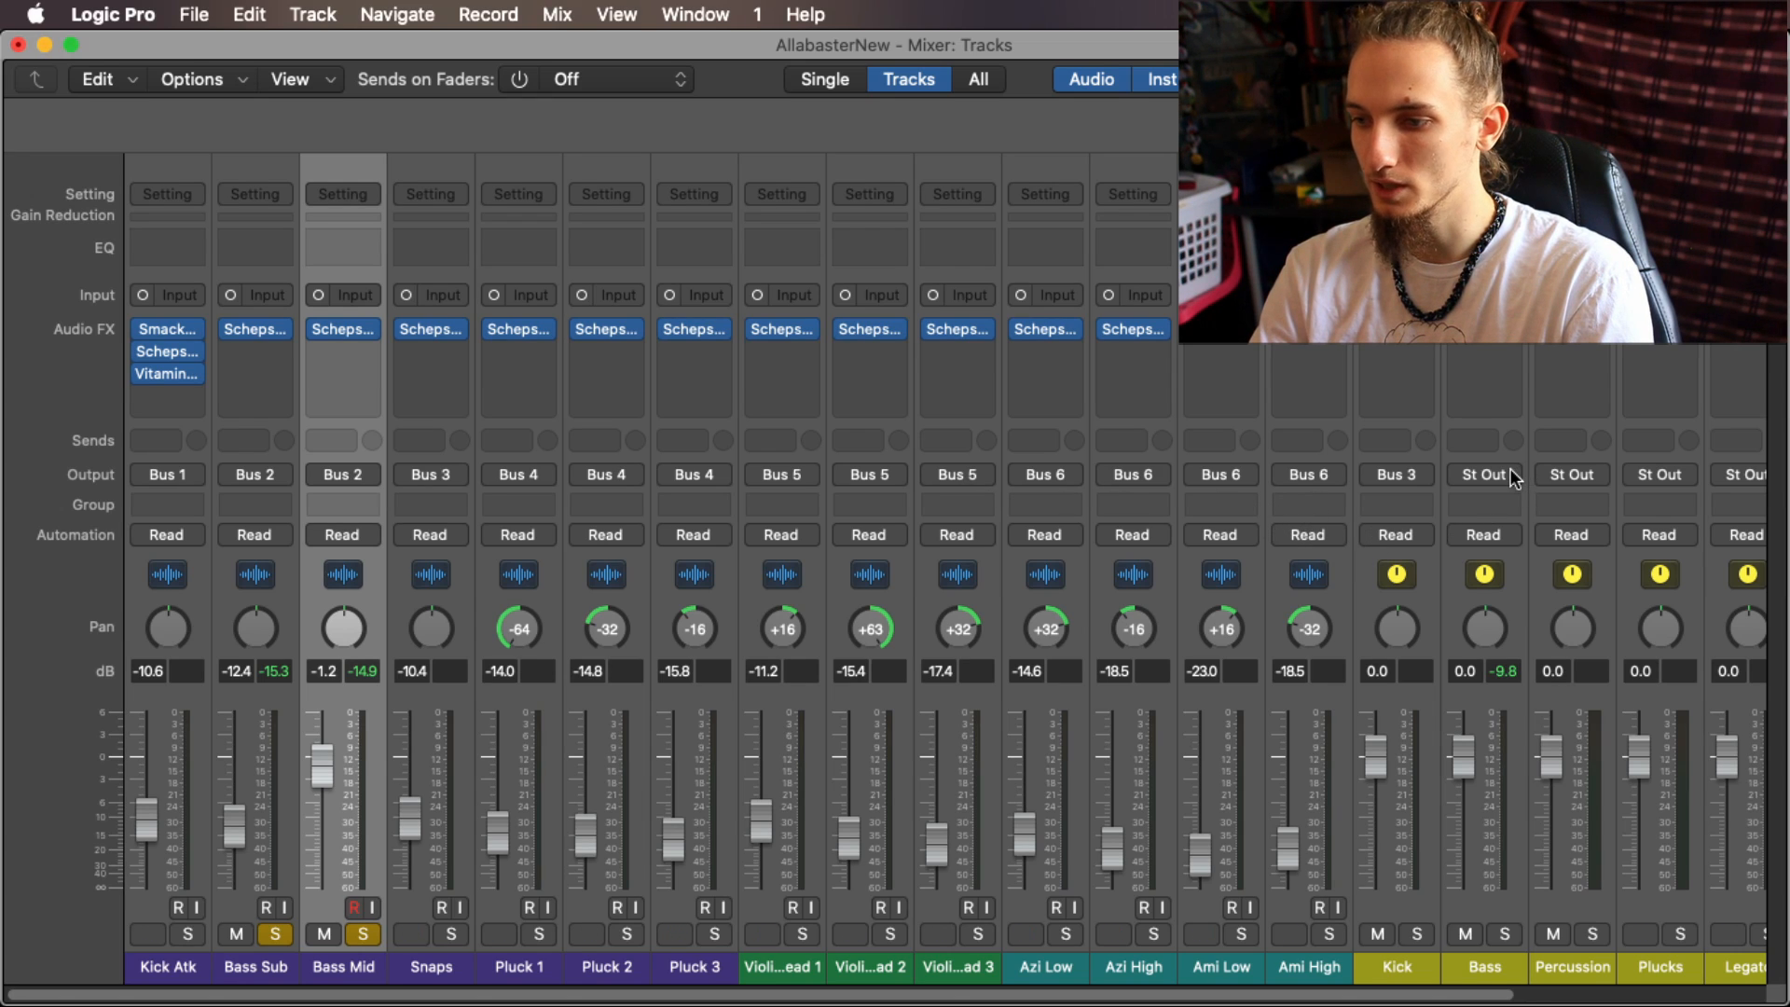
Step: Select the Bass bus and insert the Smack Attack transient shaper on it
left_click(1491, 375)
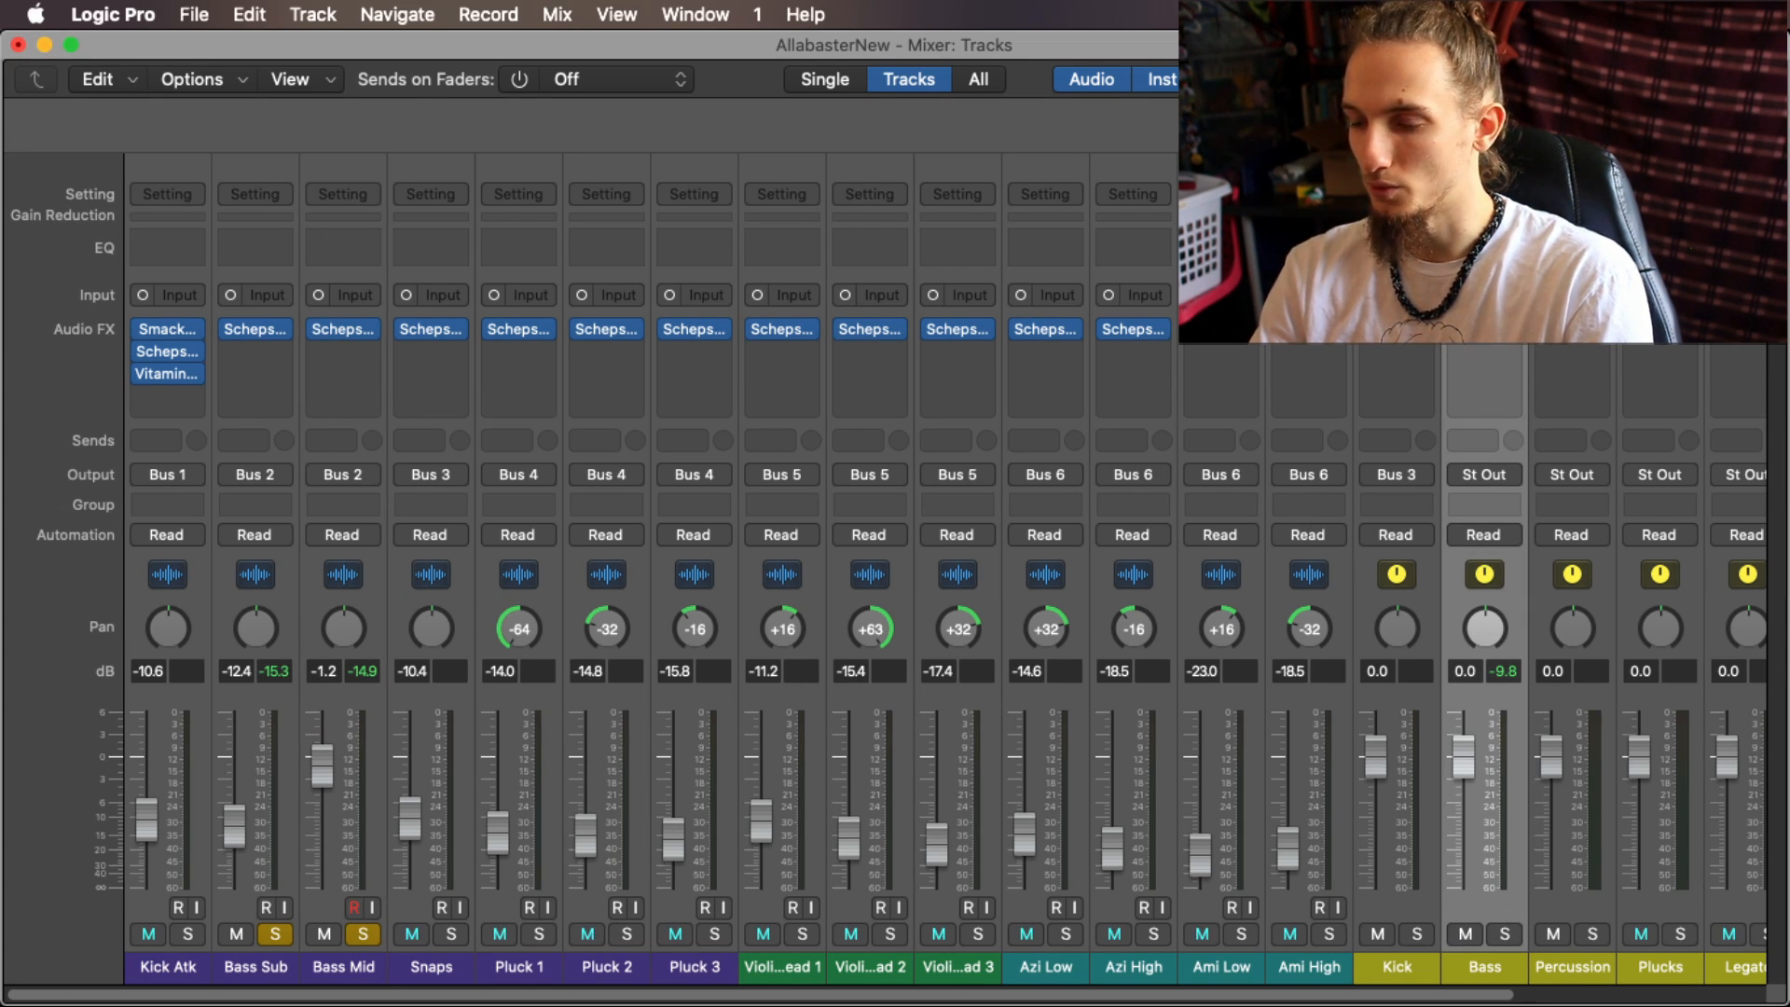
left_click(1484, 331)
mouse_move(1616, 417)
mouse_move(1495, 399)
left_click(1437, 396)
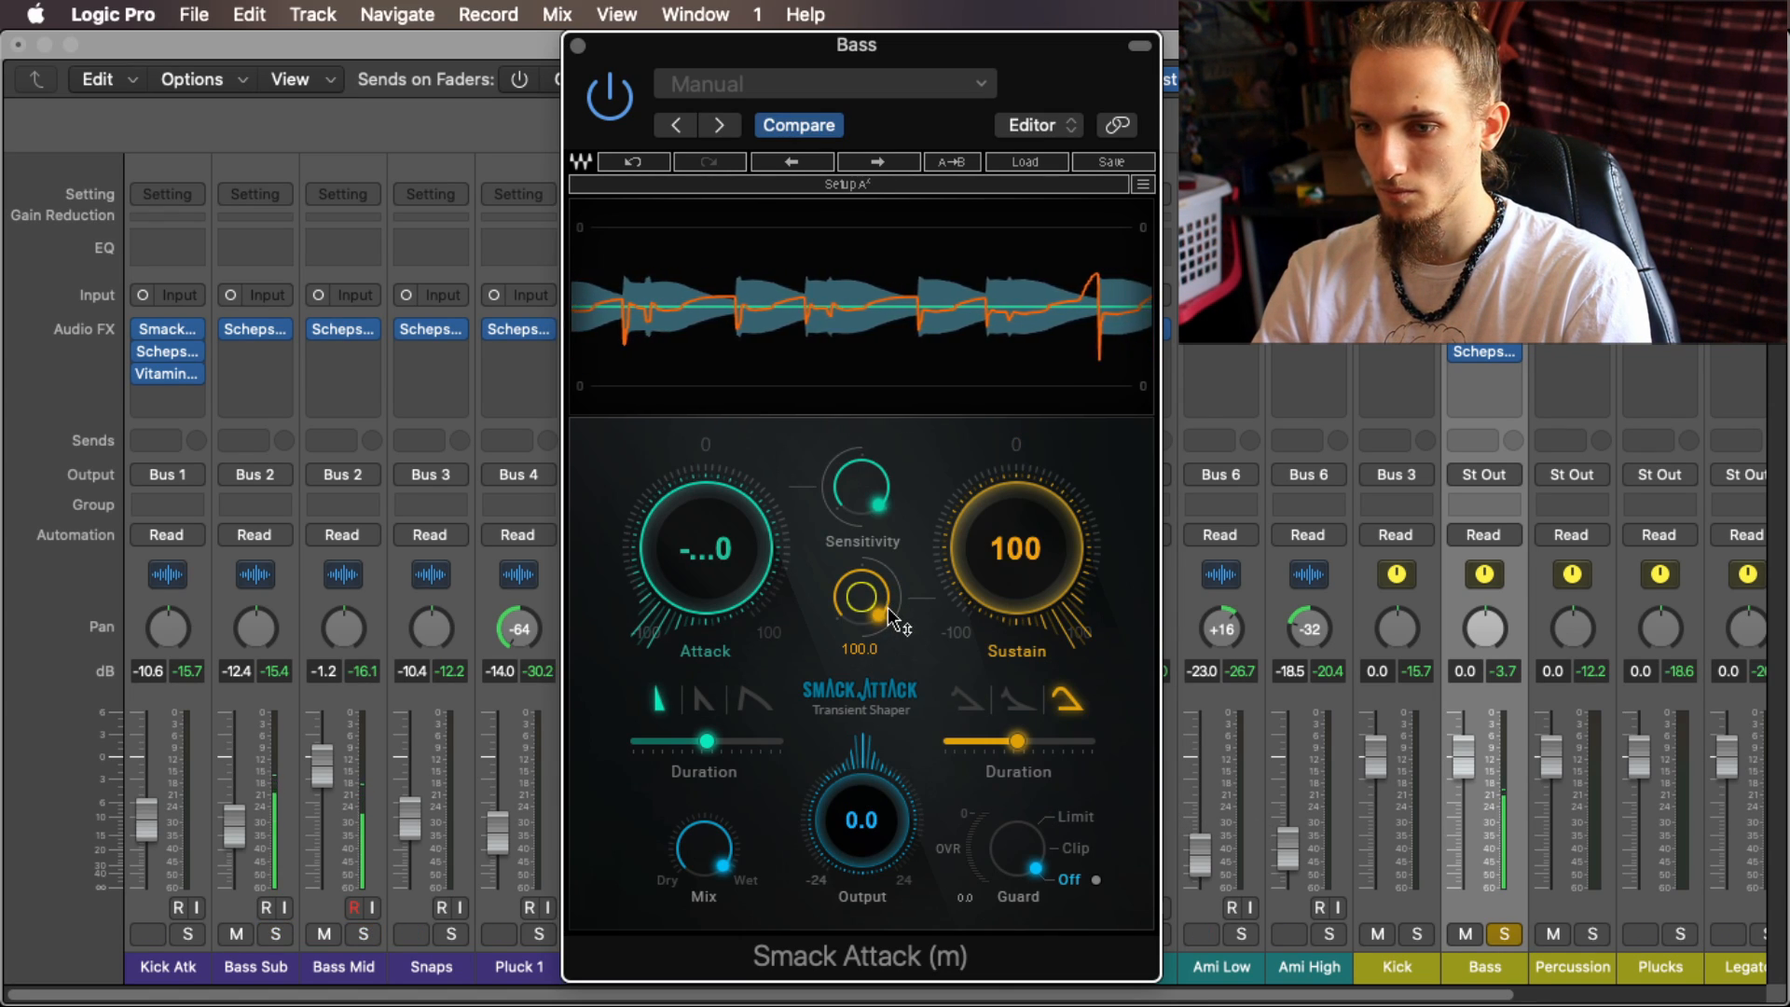
Step: Set Smack Attack's Guard to Limit on the Bass bus, compare the plug-in bypassed and active, and close its window
left_click(1077, 817)
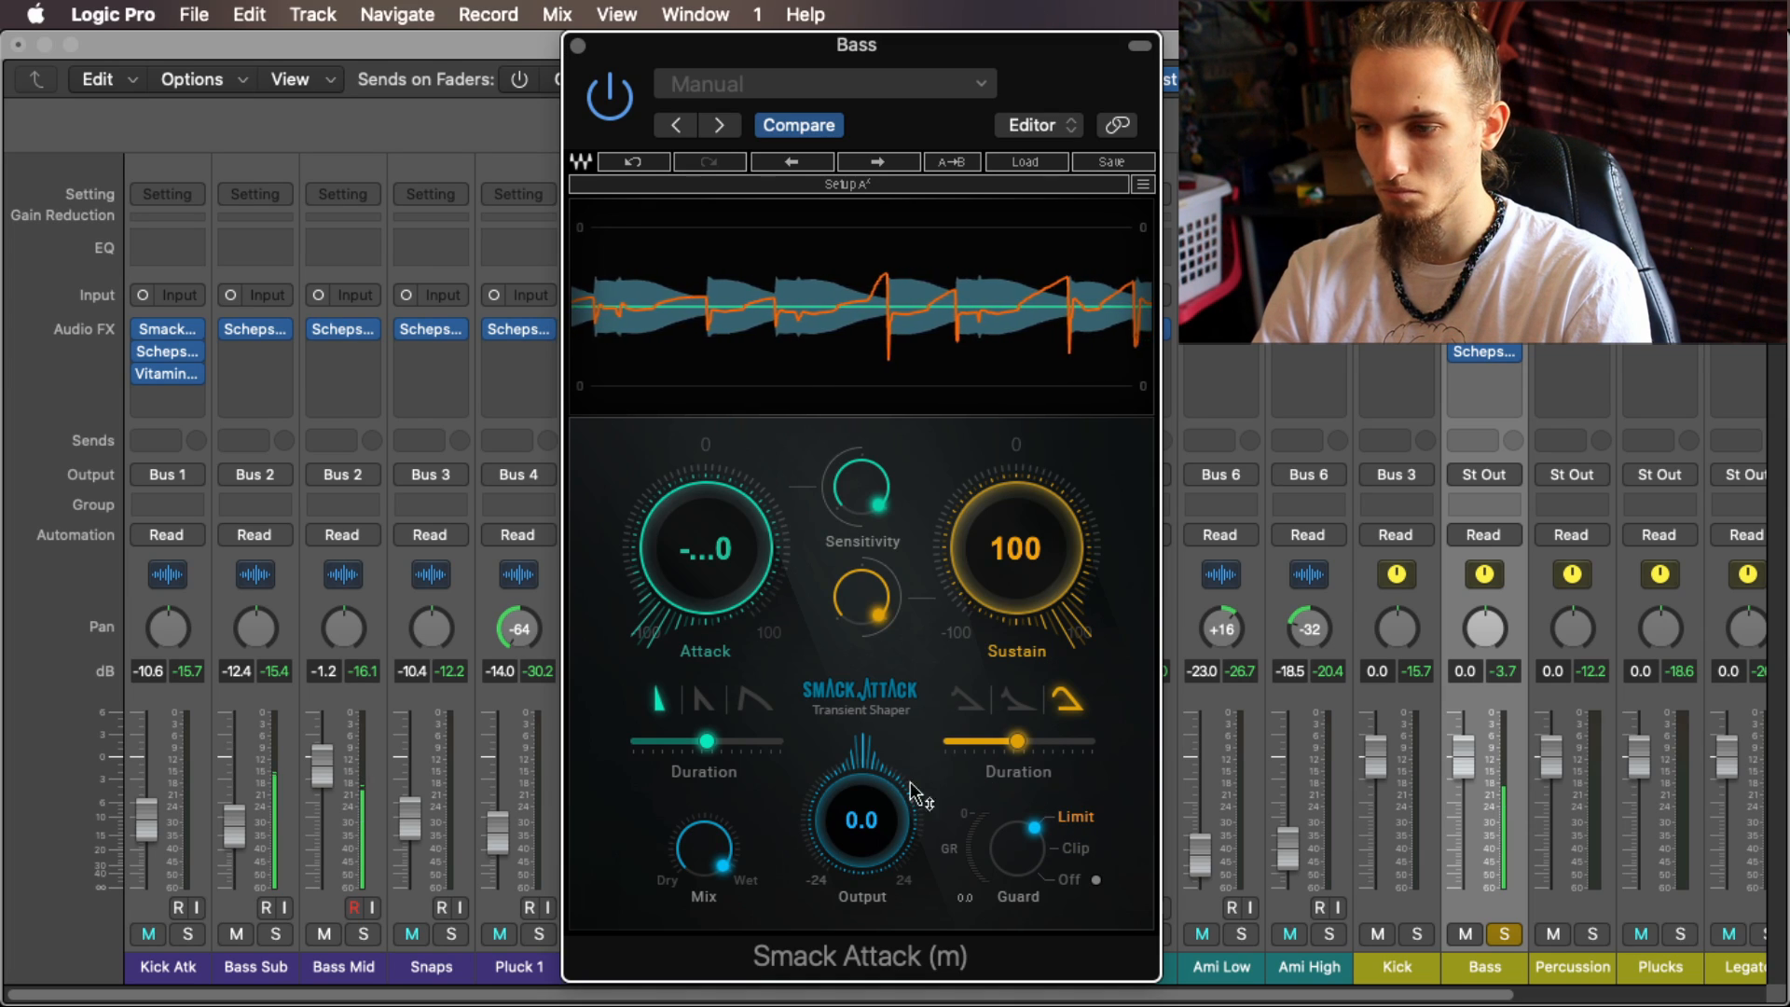
left_click(608, 99)
left_click(607, 99)
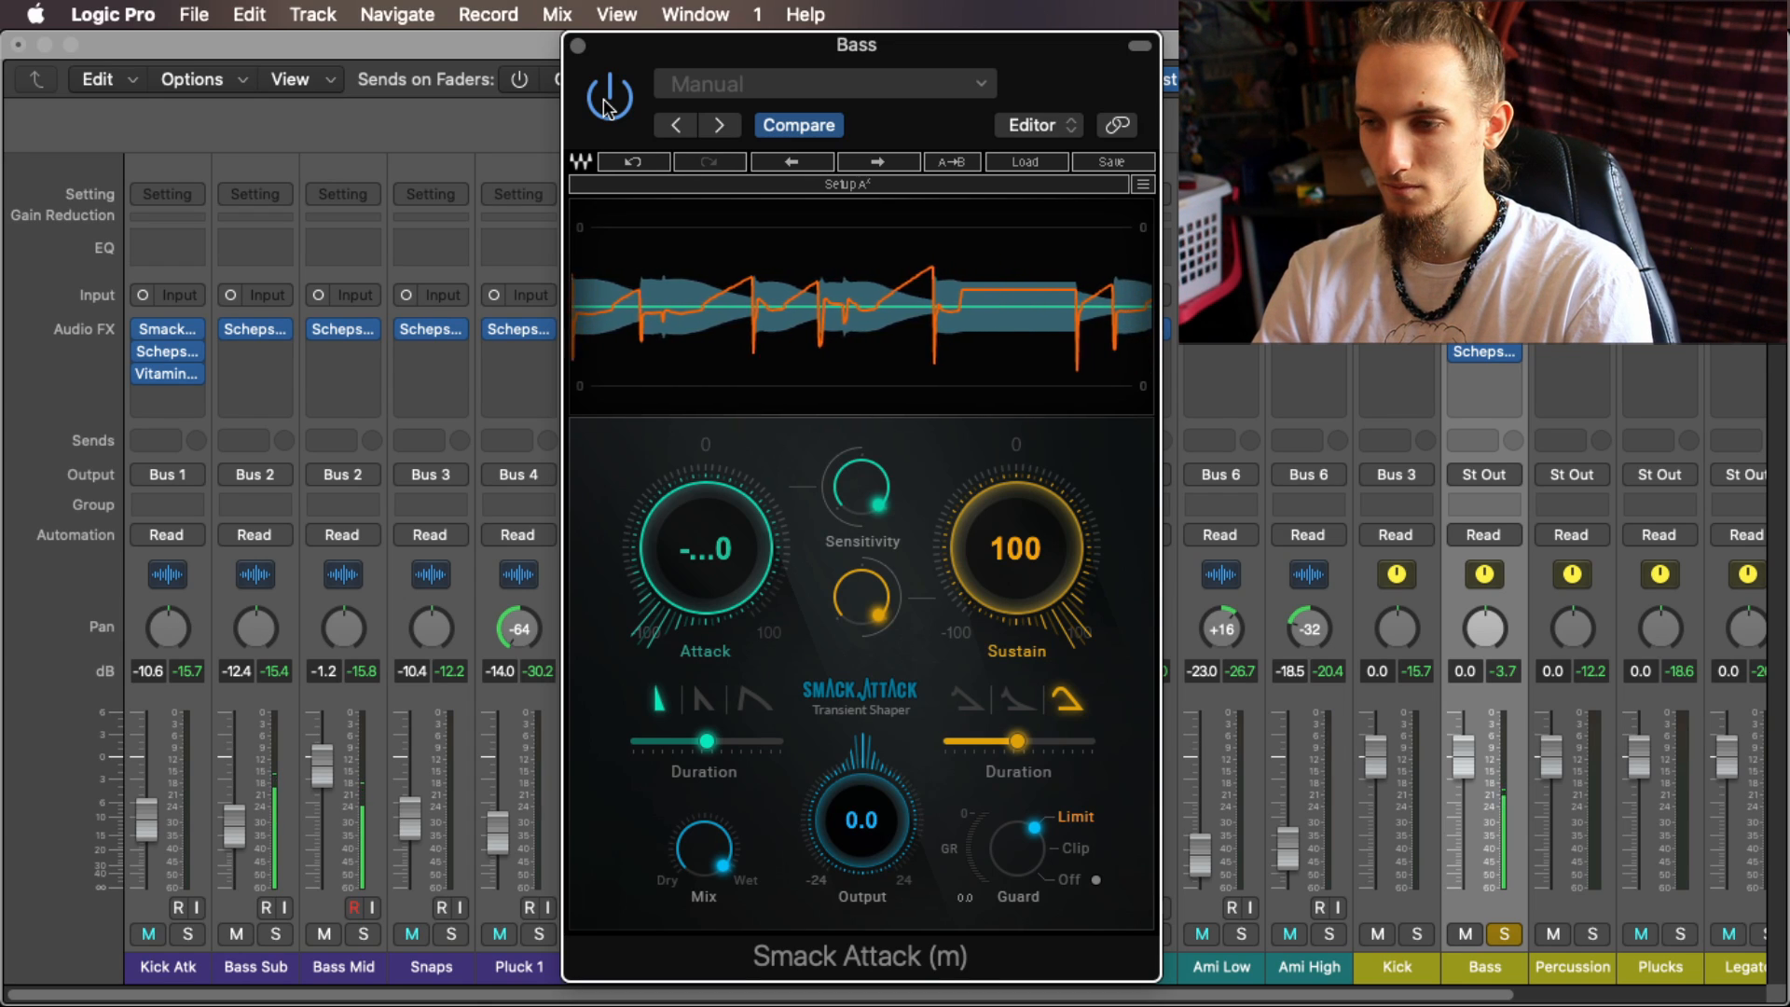
left_click(578, 45)
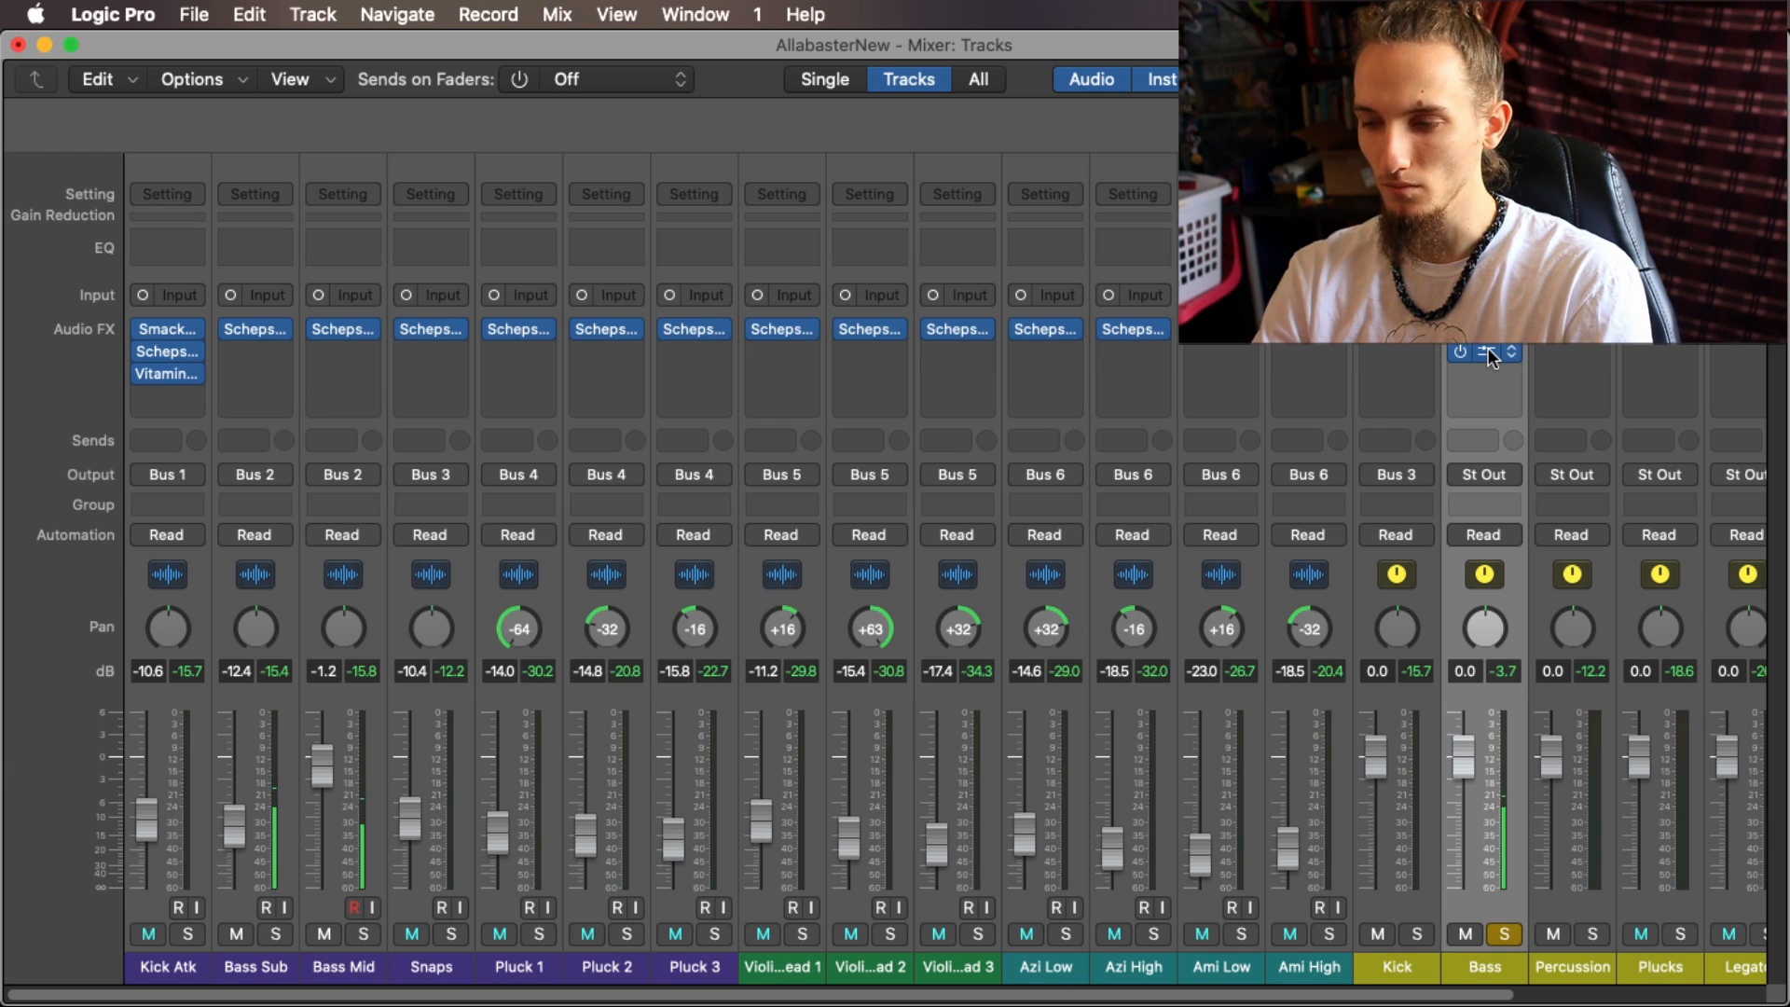
Step: Open the Bass bus's Scheps Omni Channel, place the Gate module before Pre, and switch the gate to EXP mode
left_click(1490, 357)
left_click_drag(1245, 46, 1072, 9)
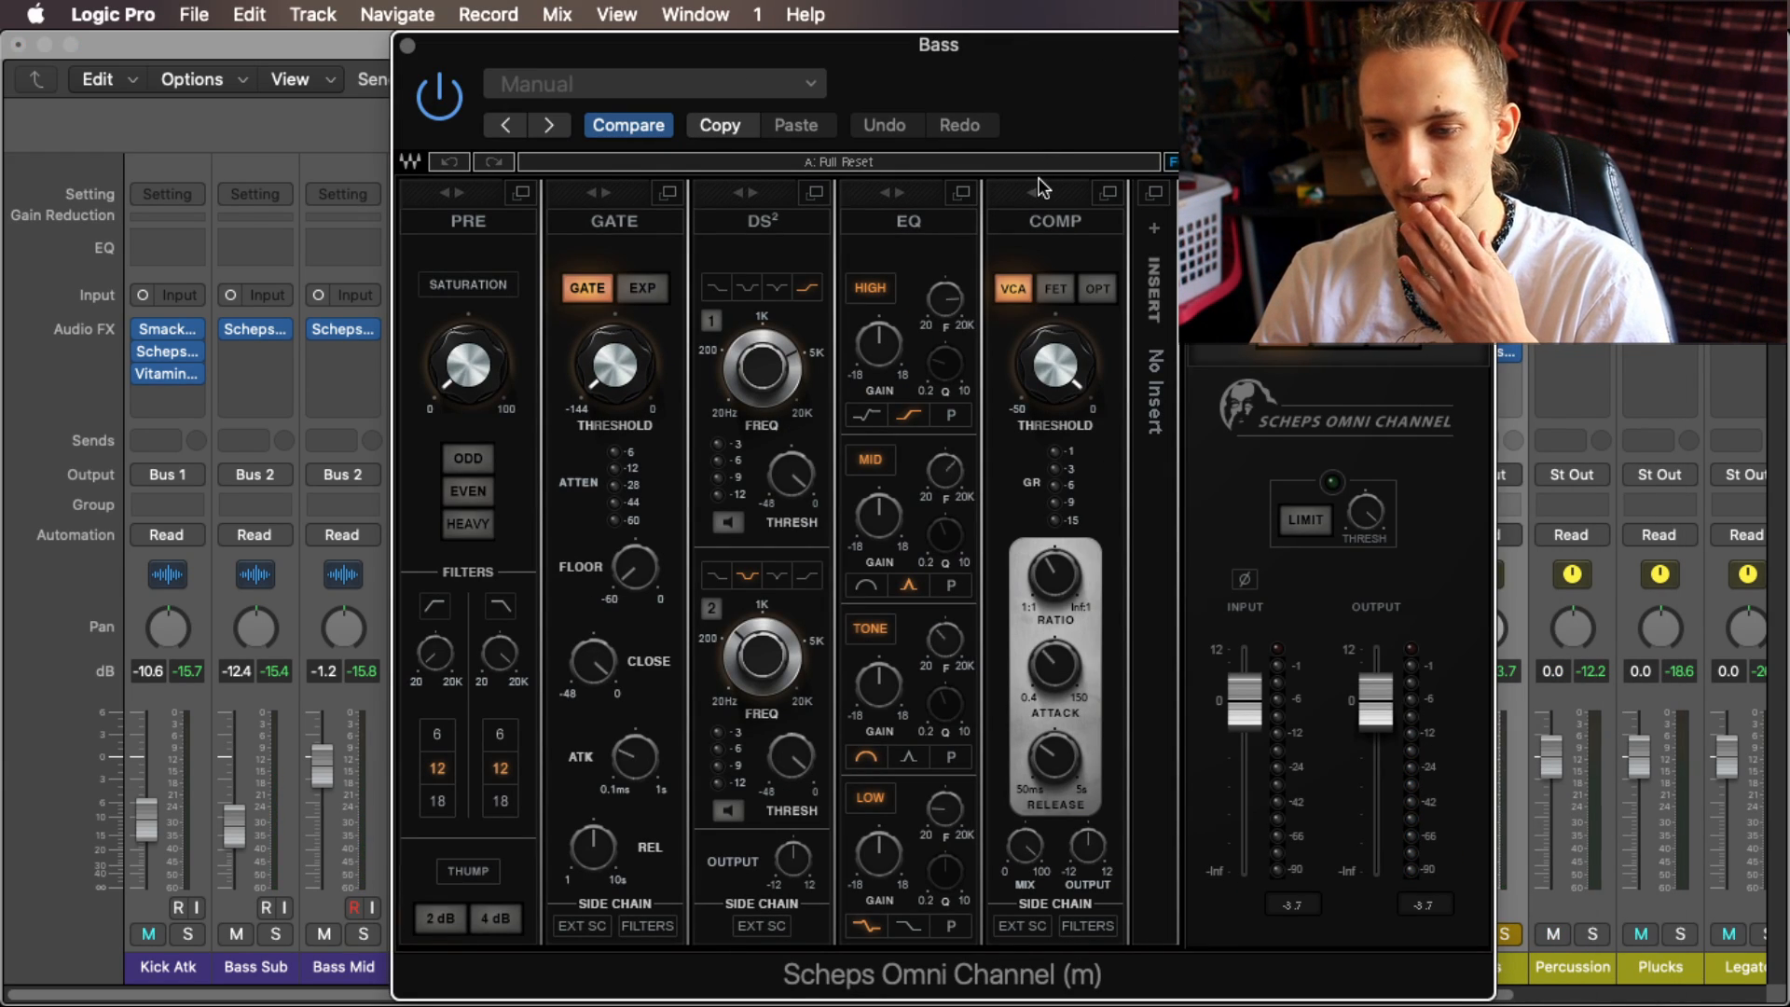
left_click_drag(616, 199, 461, 192)
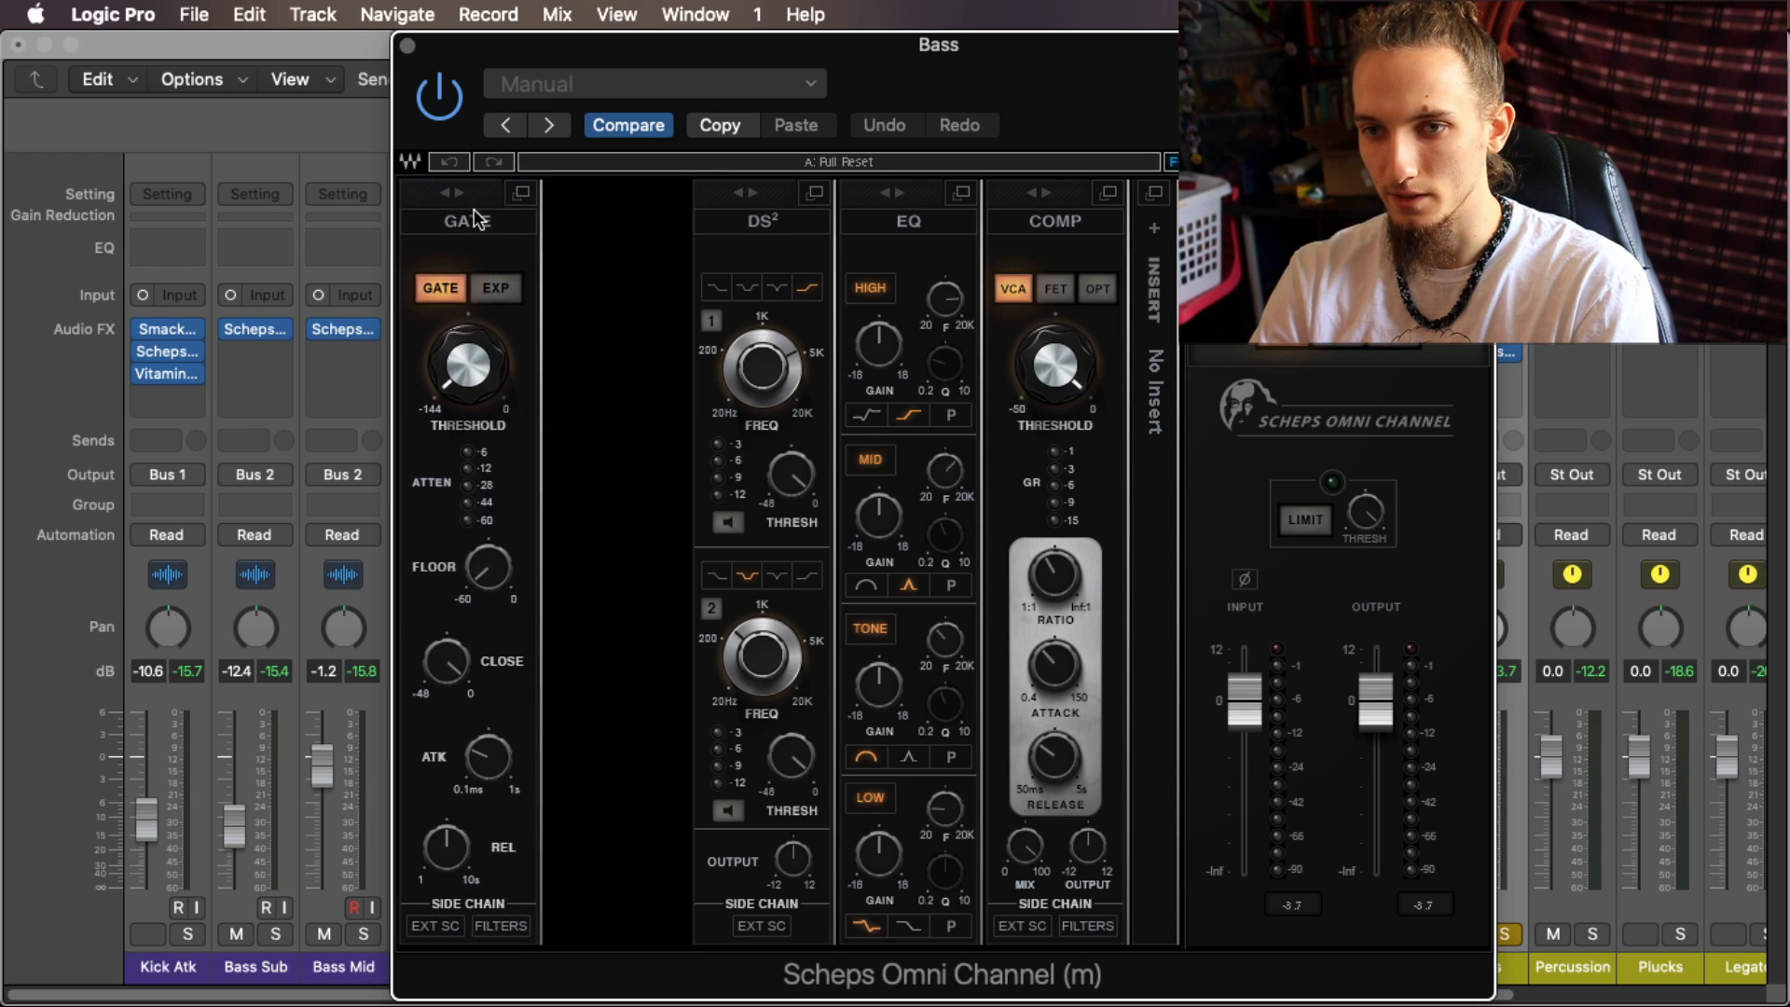
left_click(495, 289)
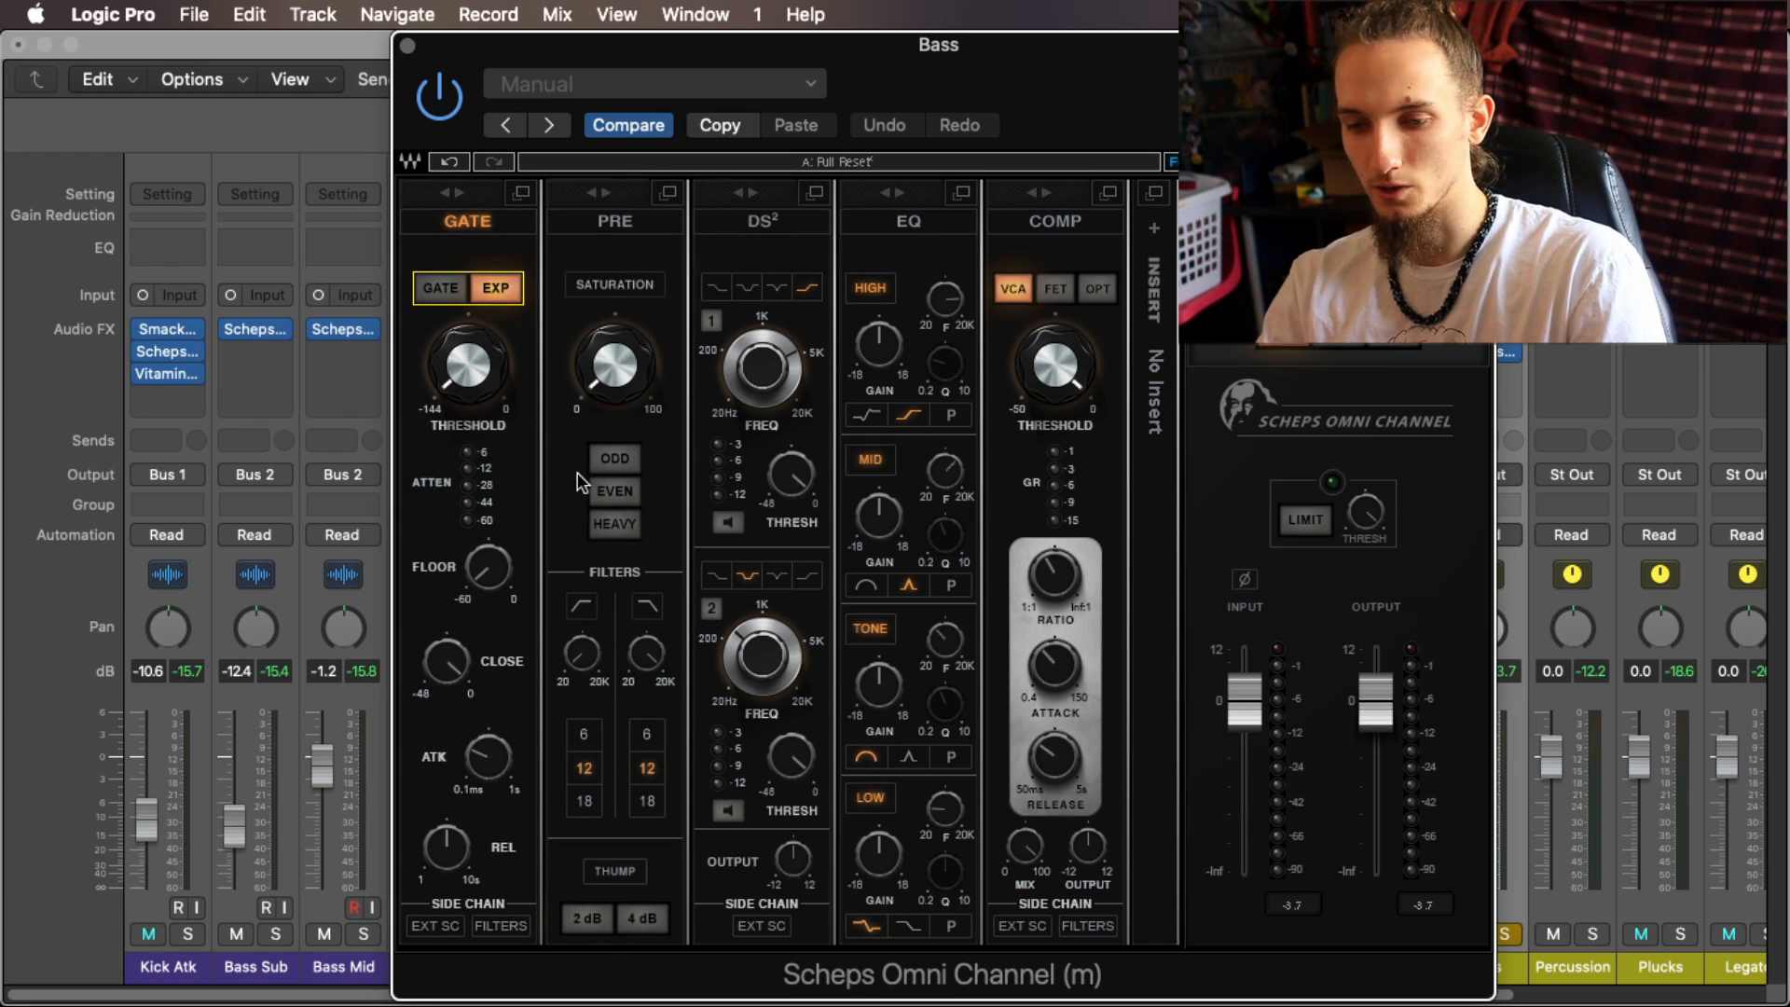
key("super+Tab")
key("super+Tab")
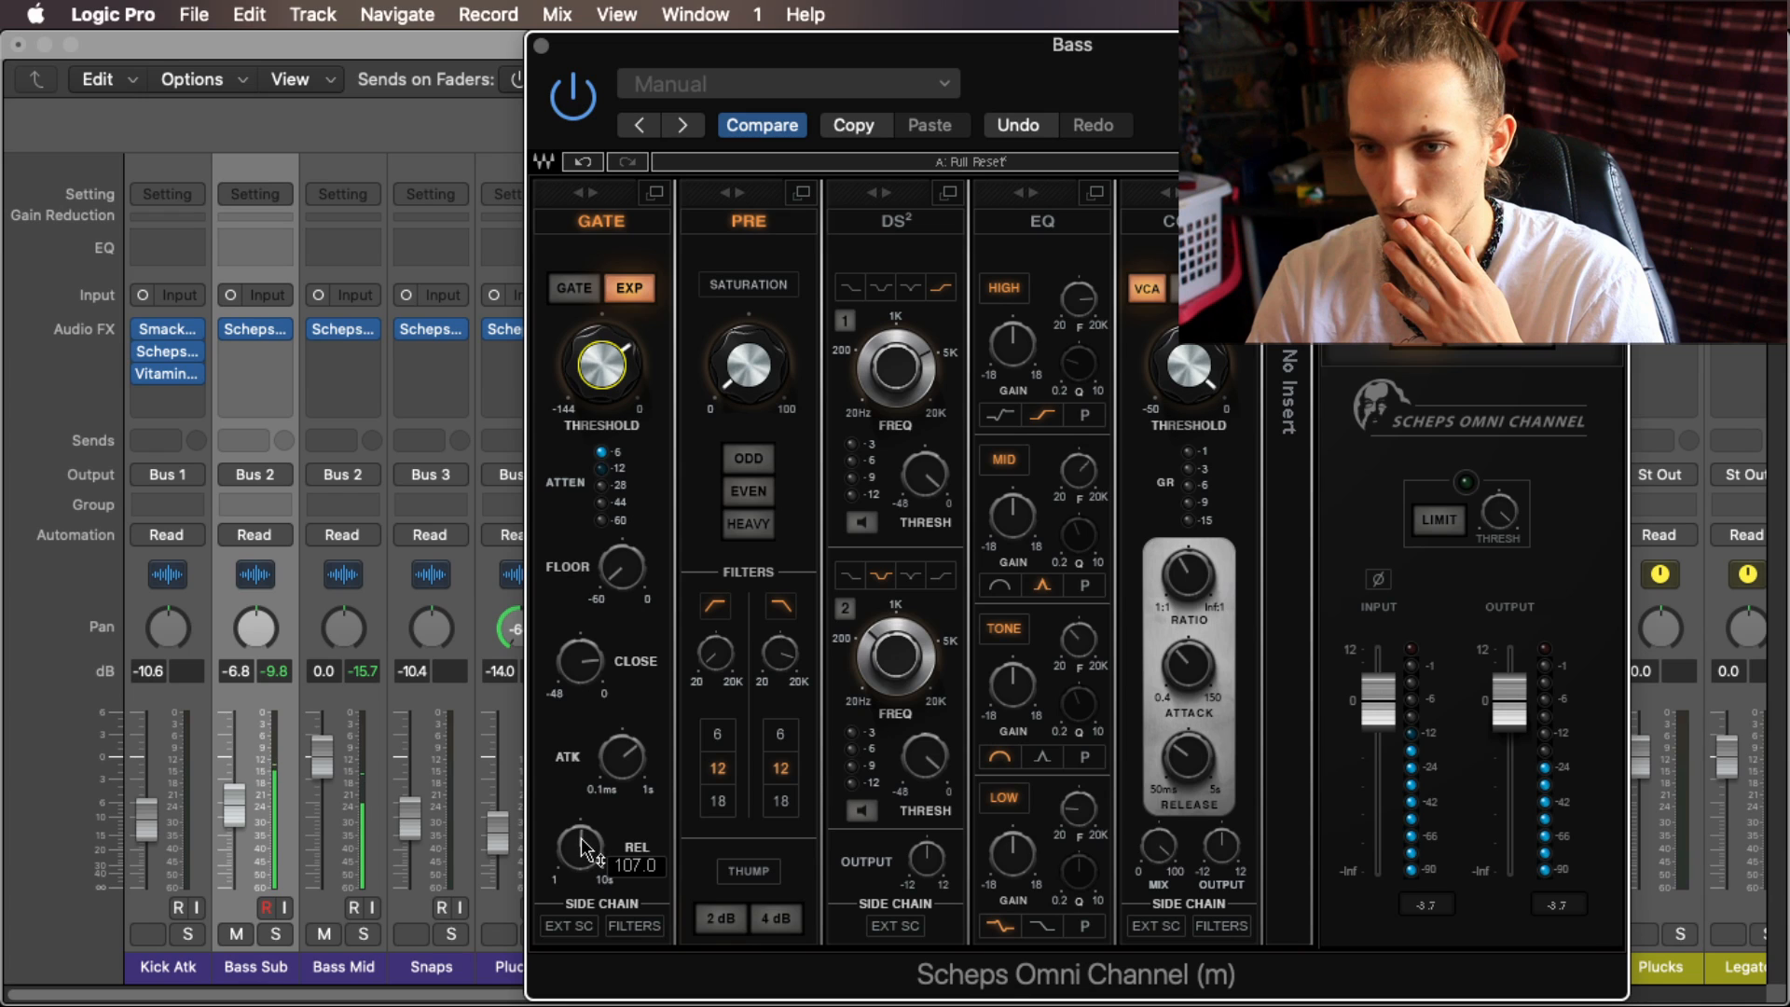
Step: Set the Gate module's release to 54.5 in the Bass bus's Scheps Omni Channel and increase its attack time slightly
double_click(580, 838)
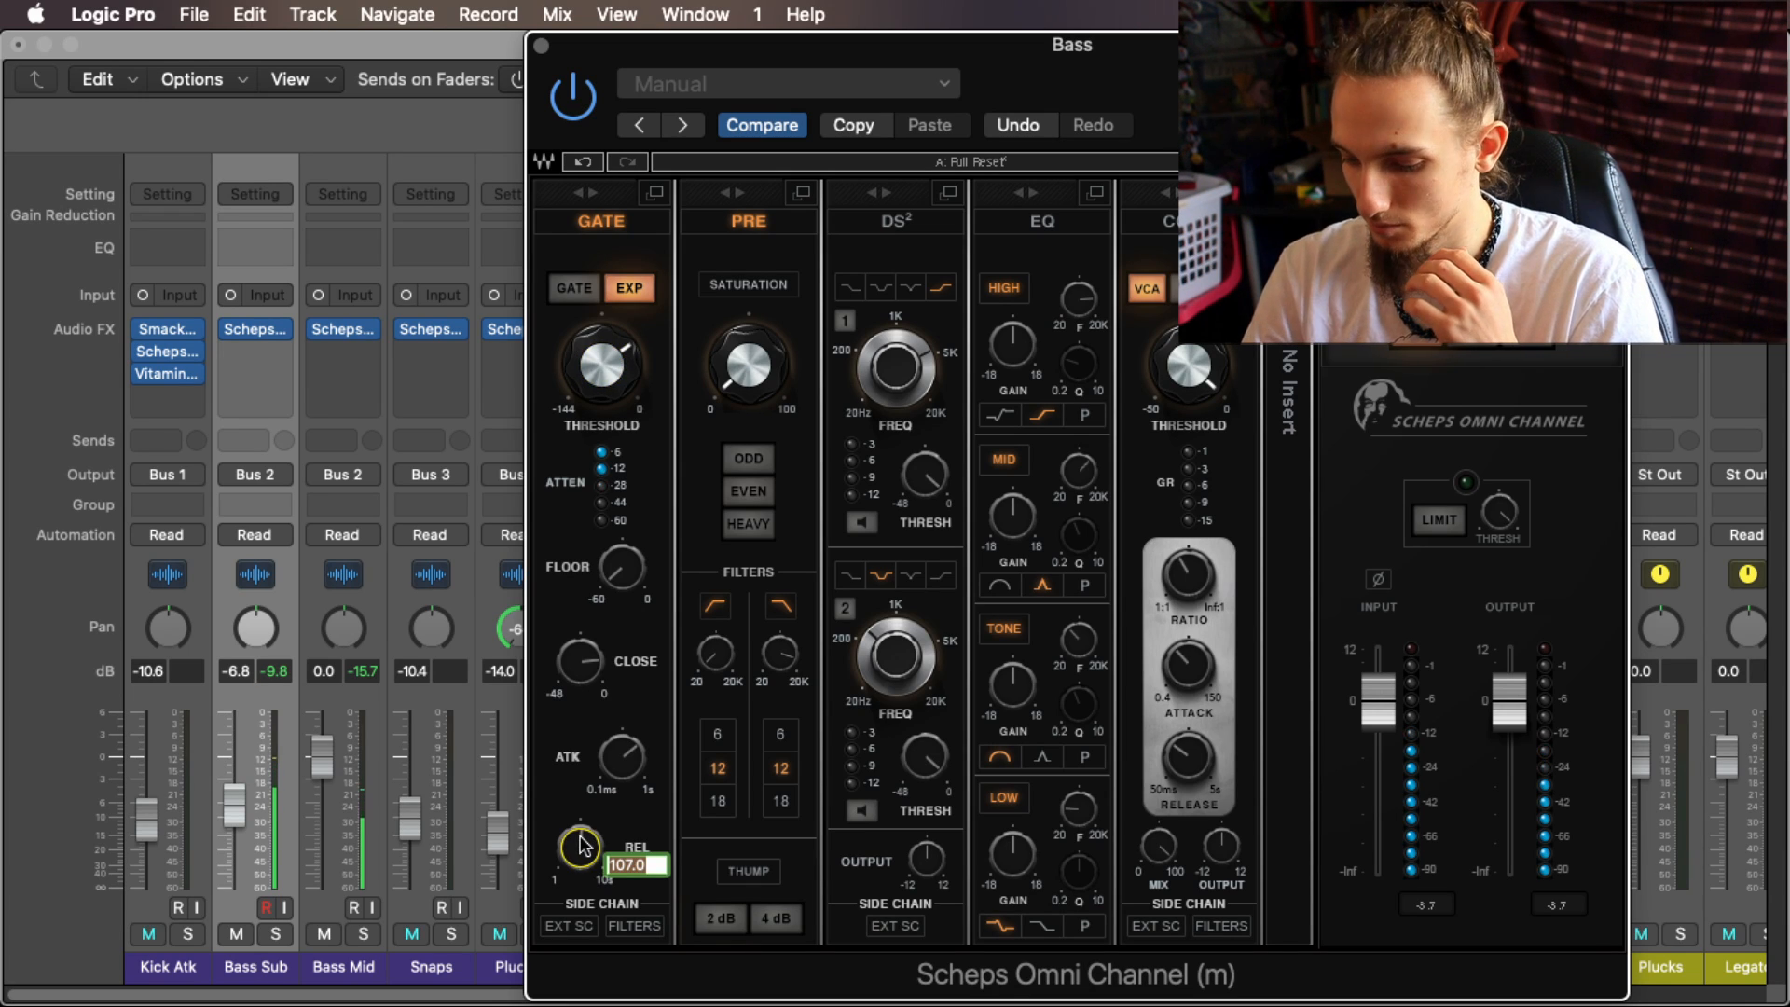
type("54.5")
key("Return")
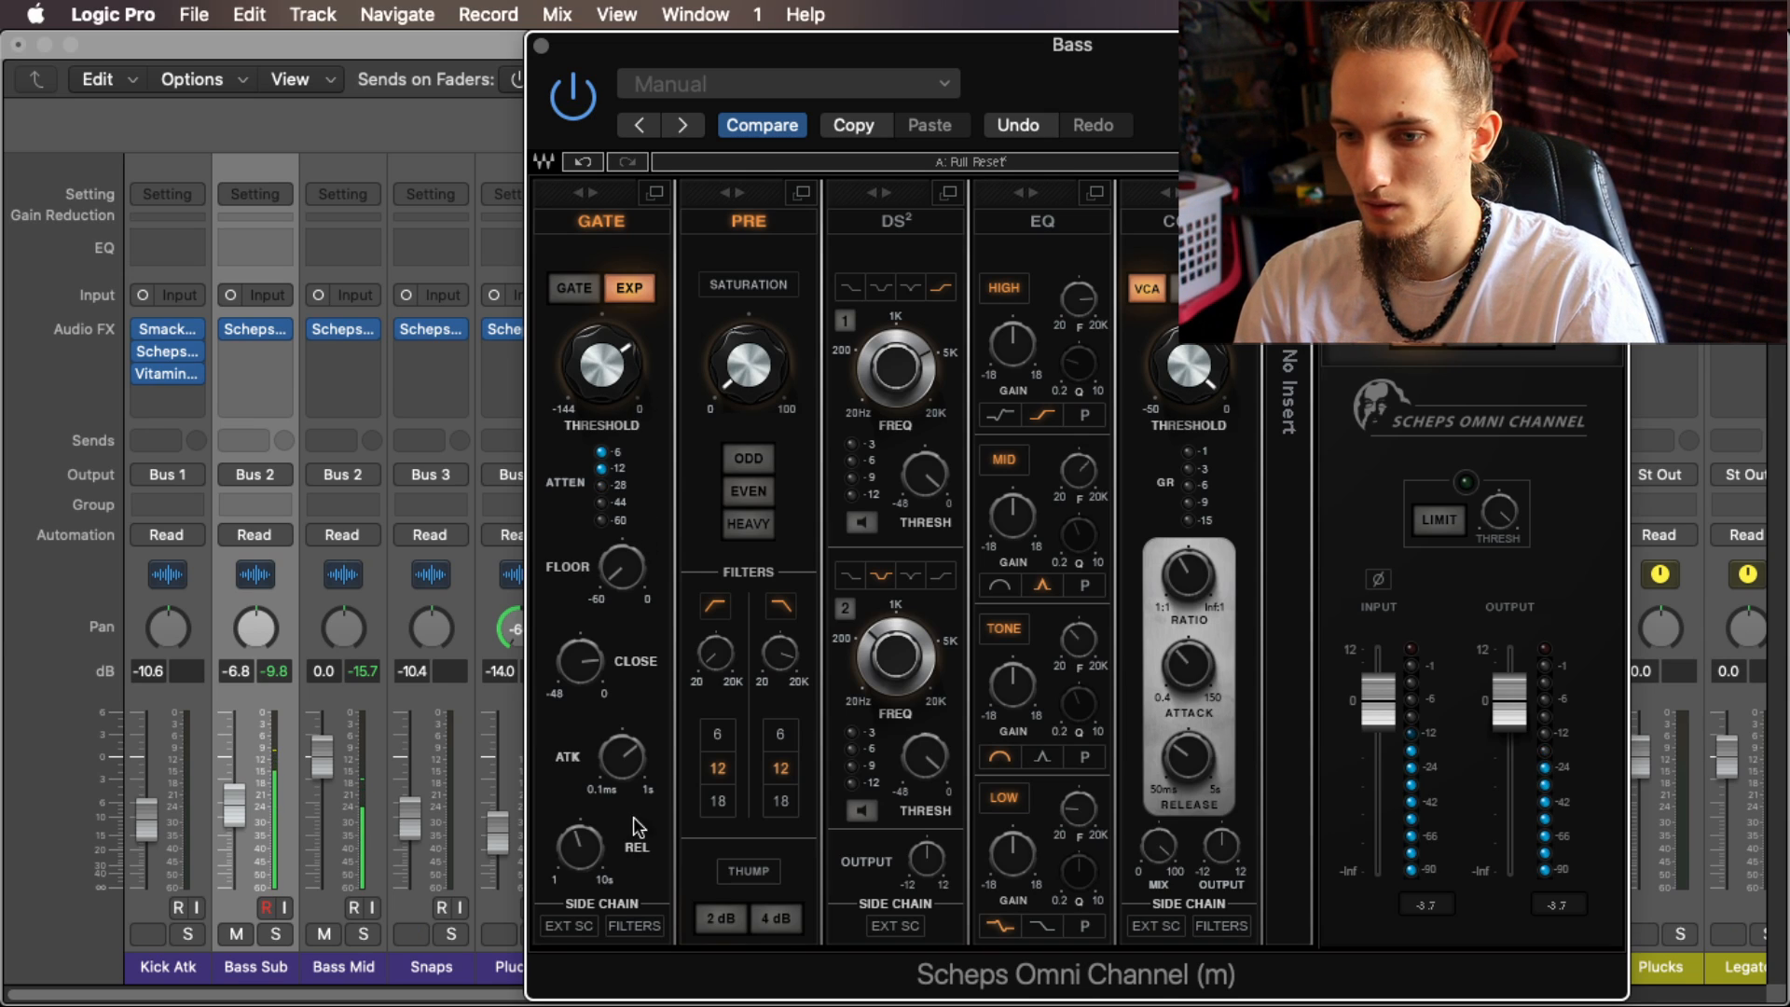
mouse_move(587, 858)
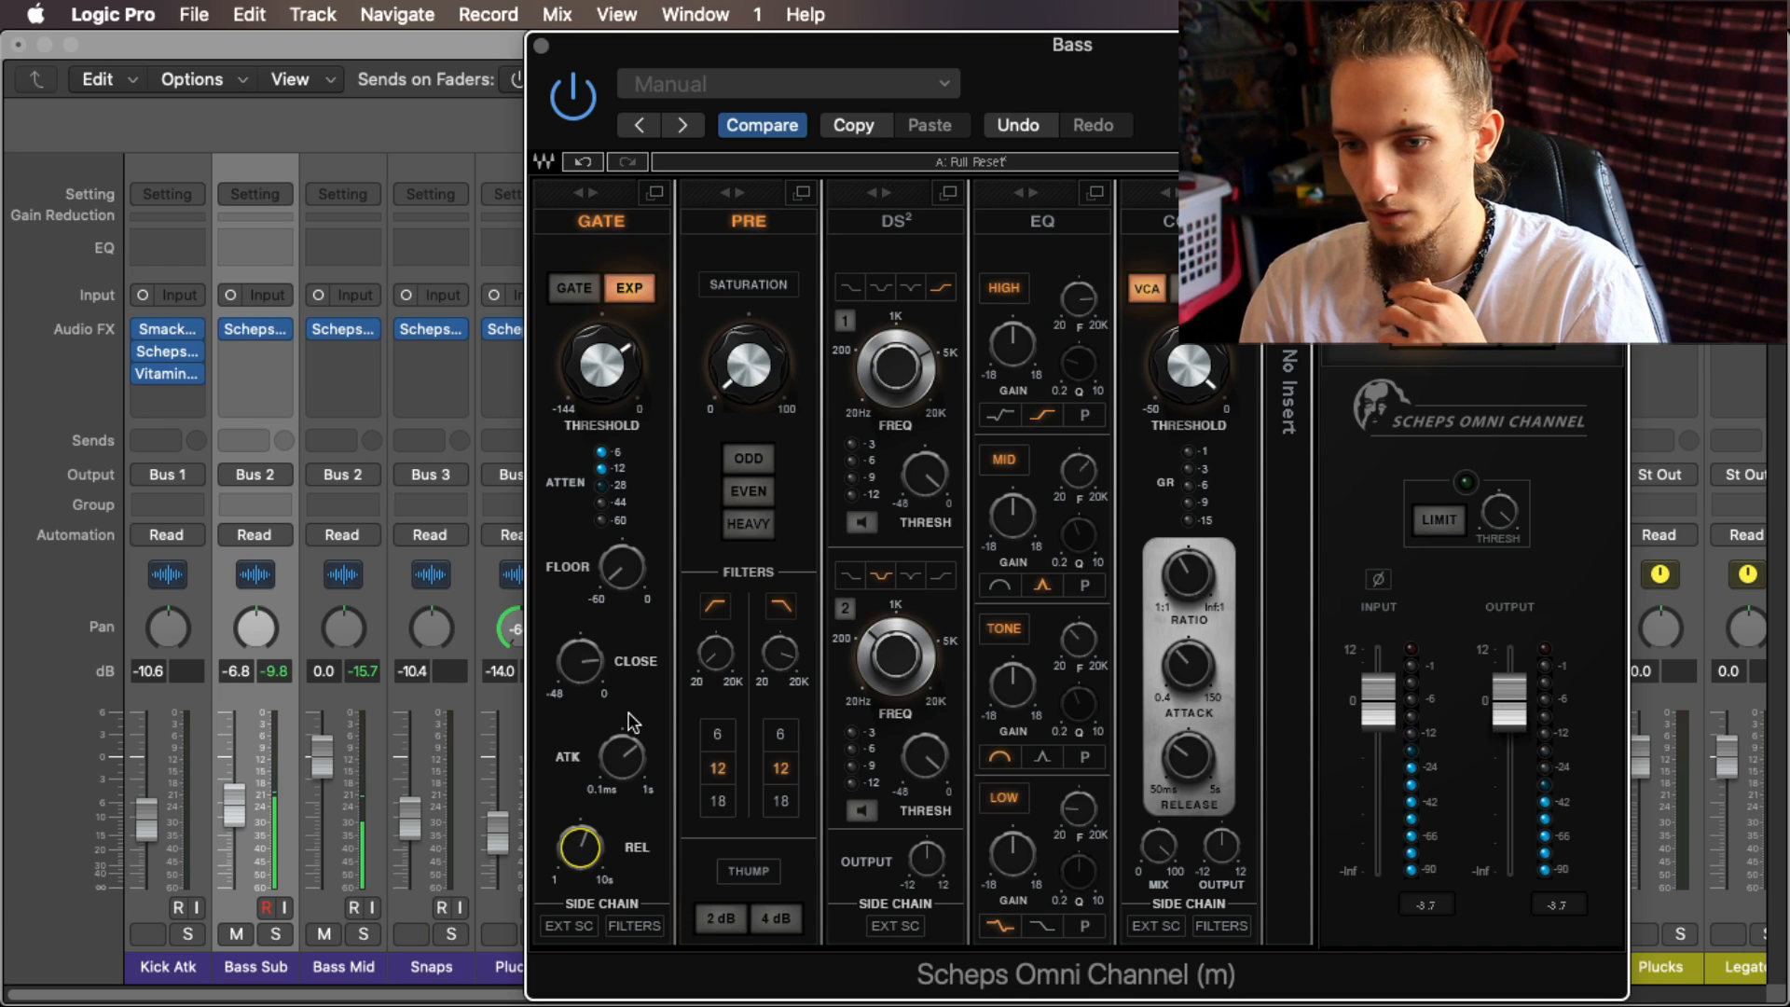
left_click_drag(627, 754, 627, 736)
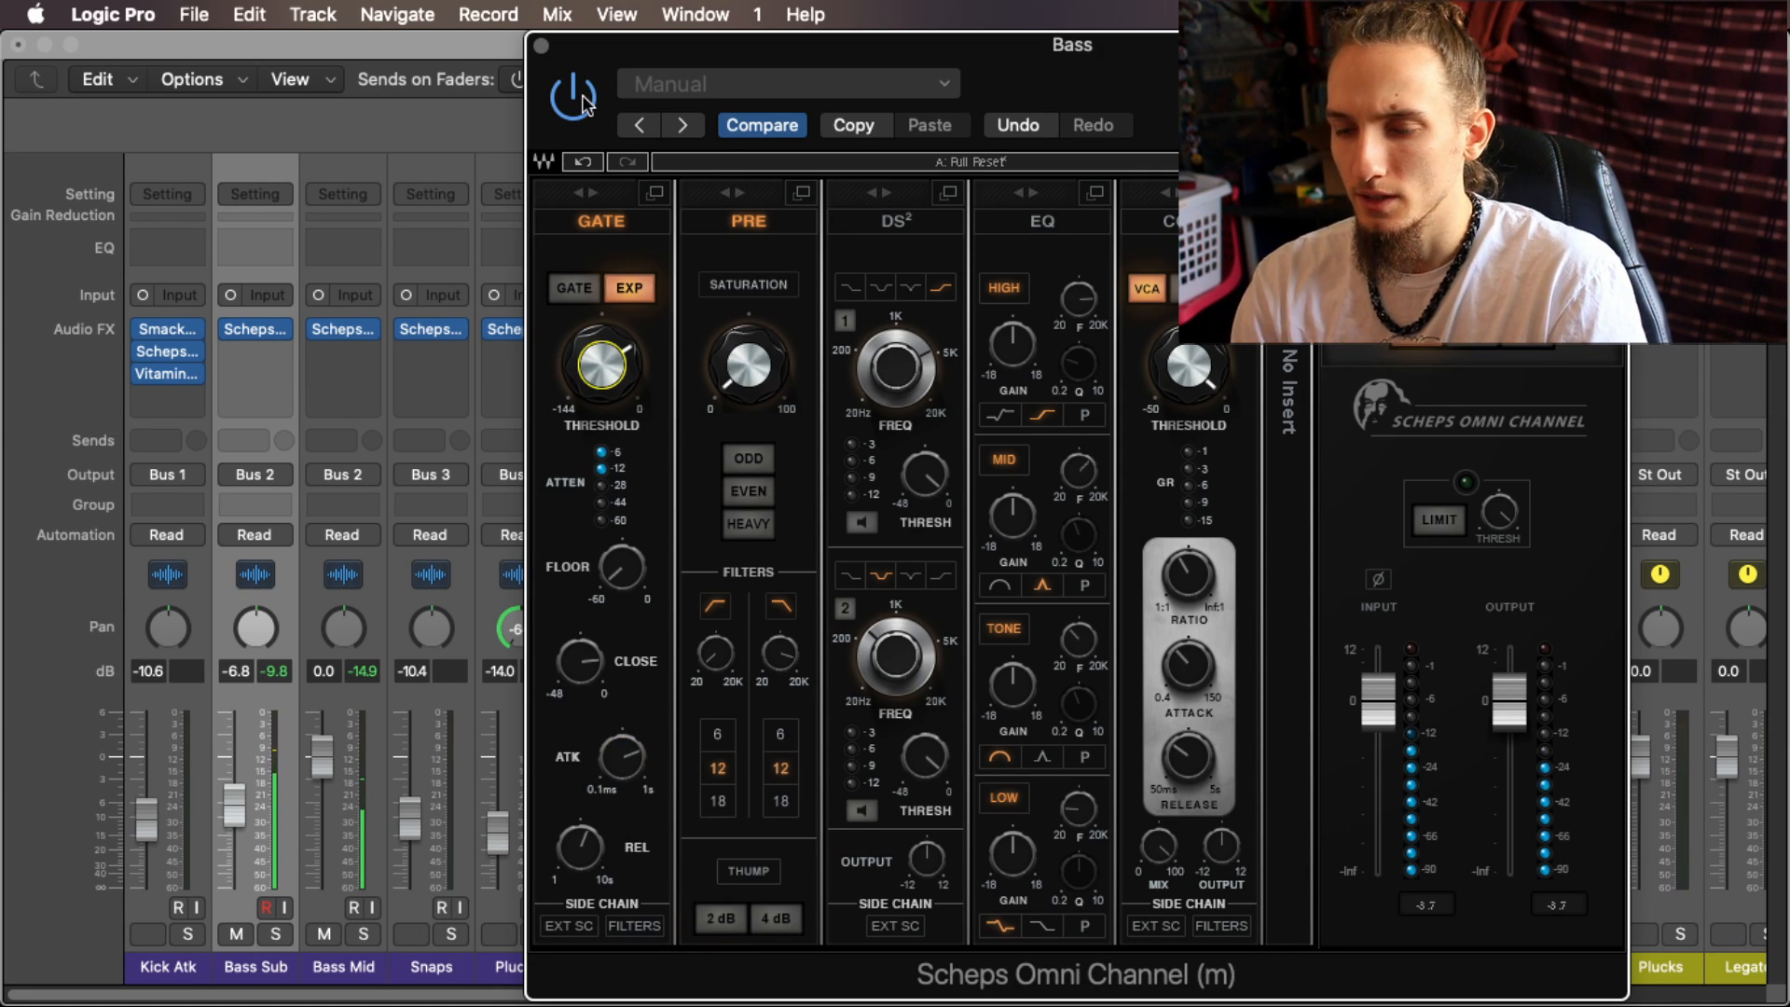
Step: Compare the Bass bus with its Scheps Omni Channel bypassed and active during playback, and recheck the plug-in's settings
left_click(541, 47)
left_click(1460, 373)
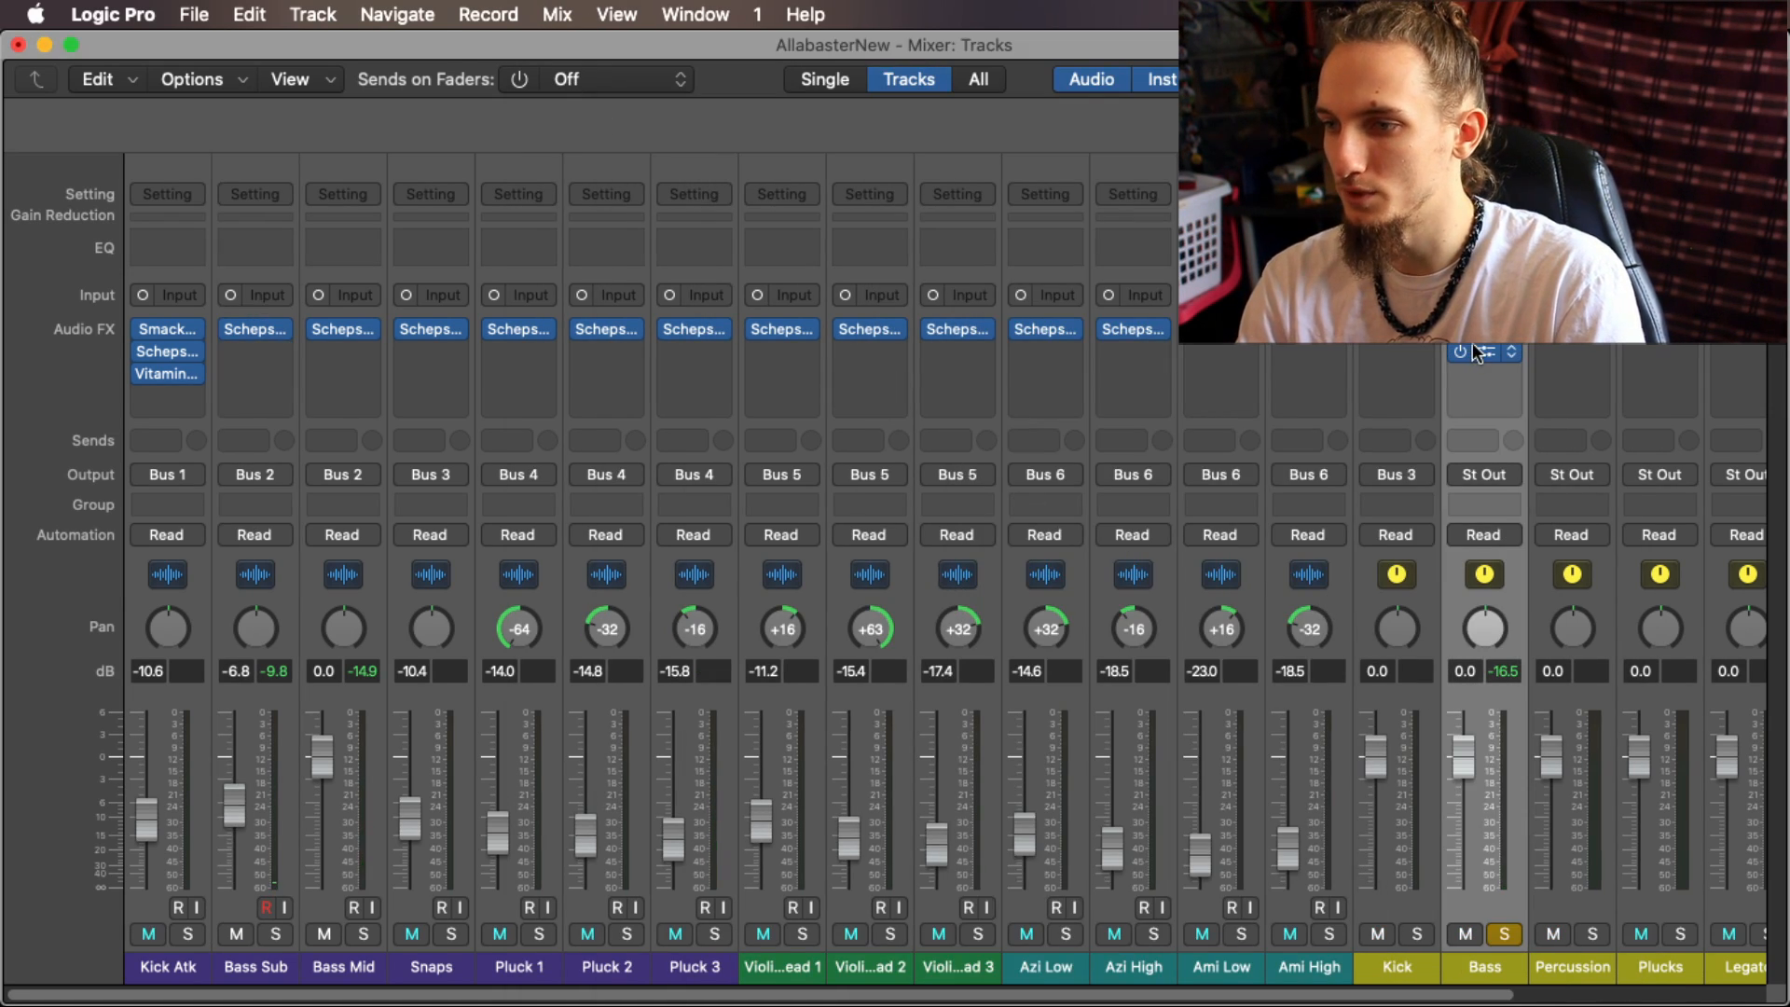
key("space")
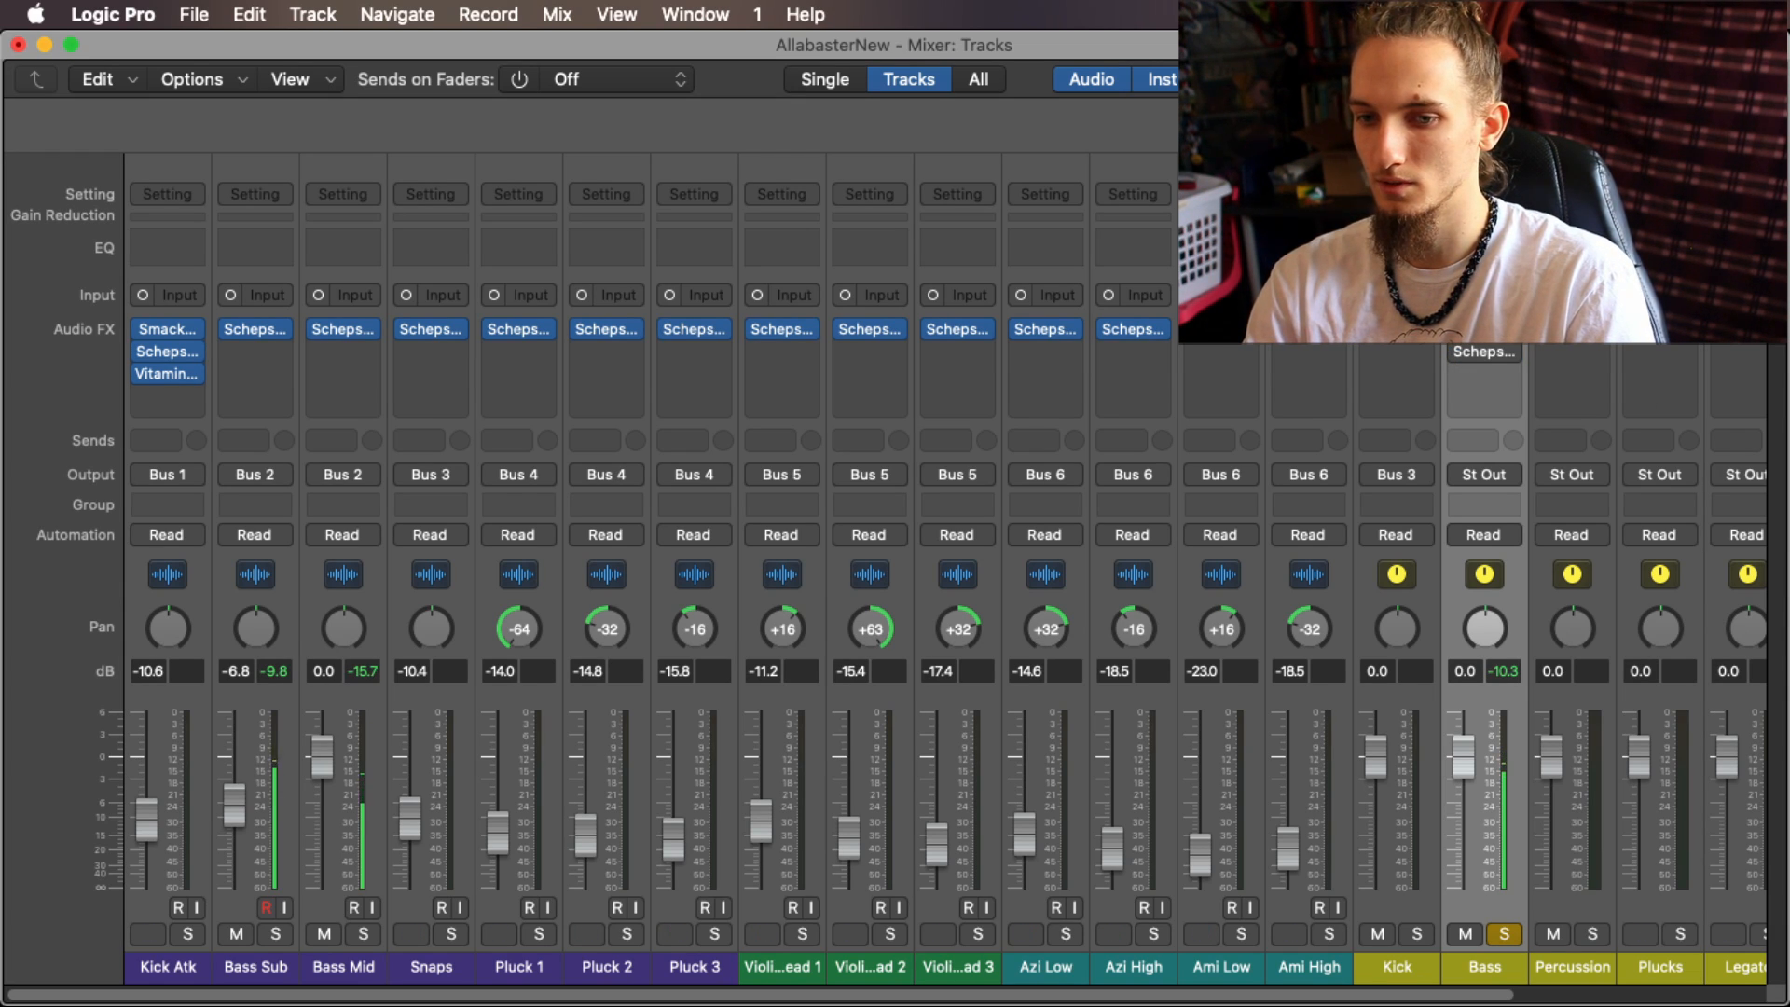
left_click(1456, 356)
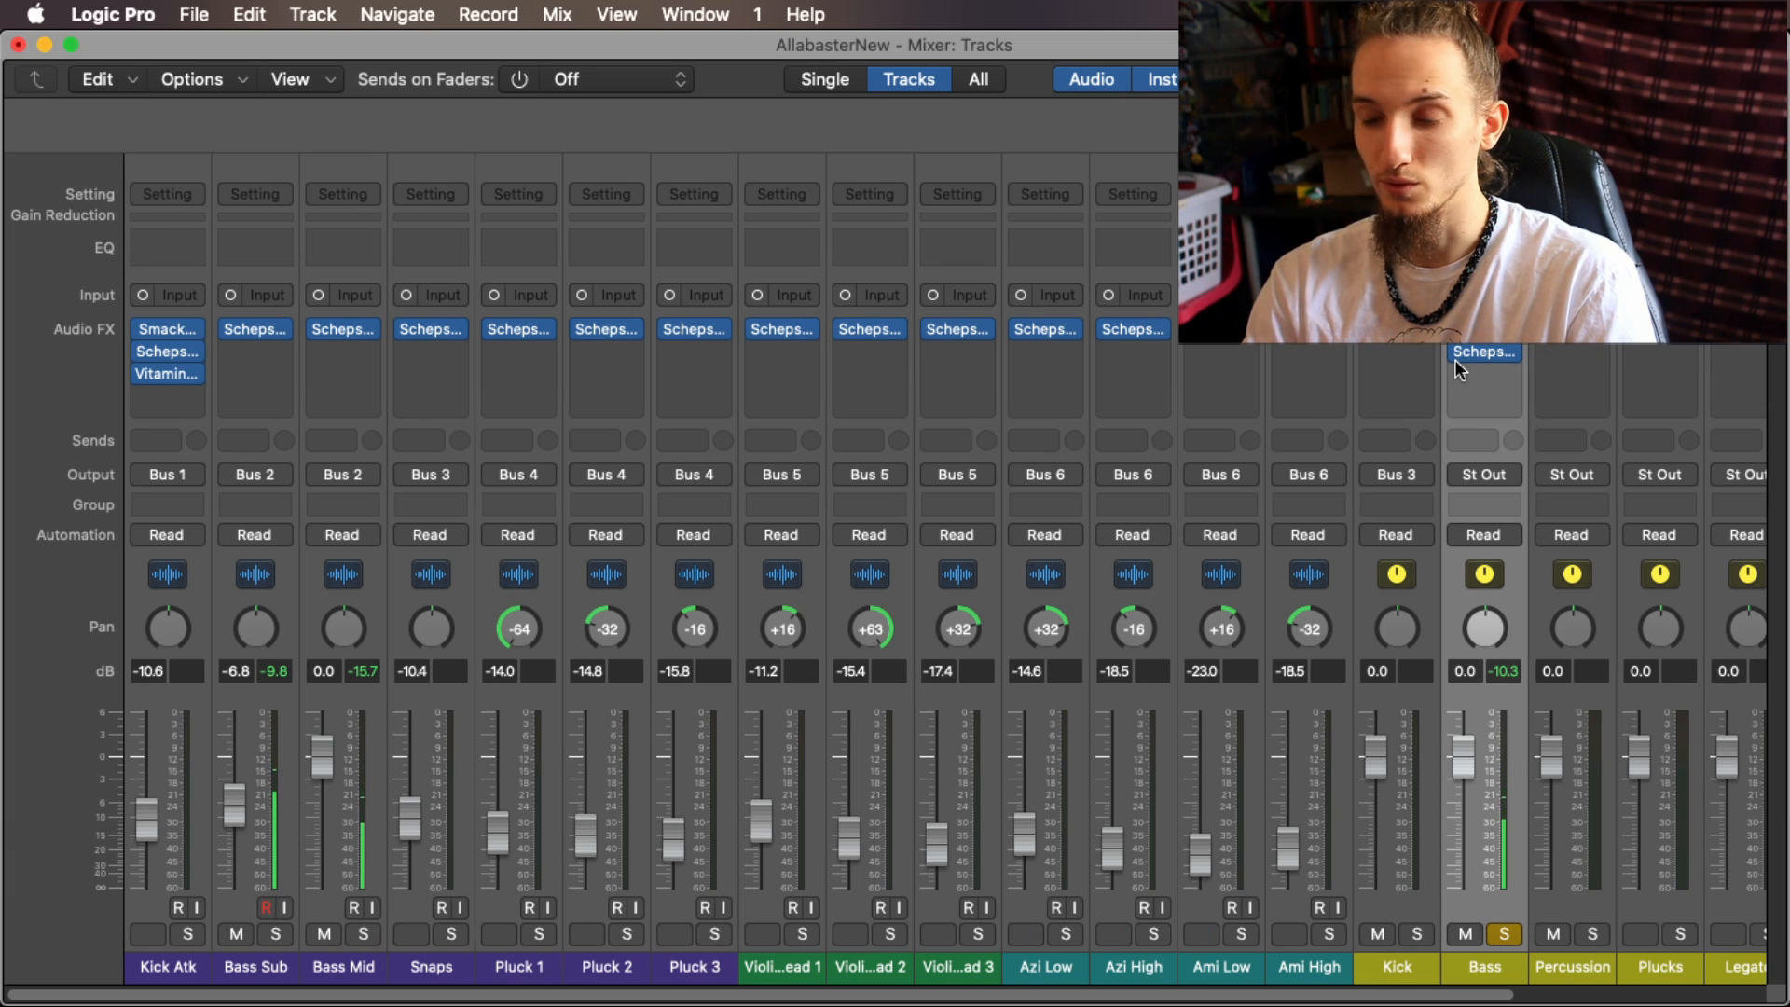
mouse_move(1481, 361)
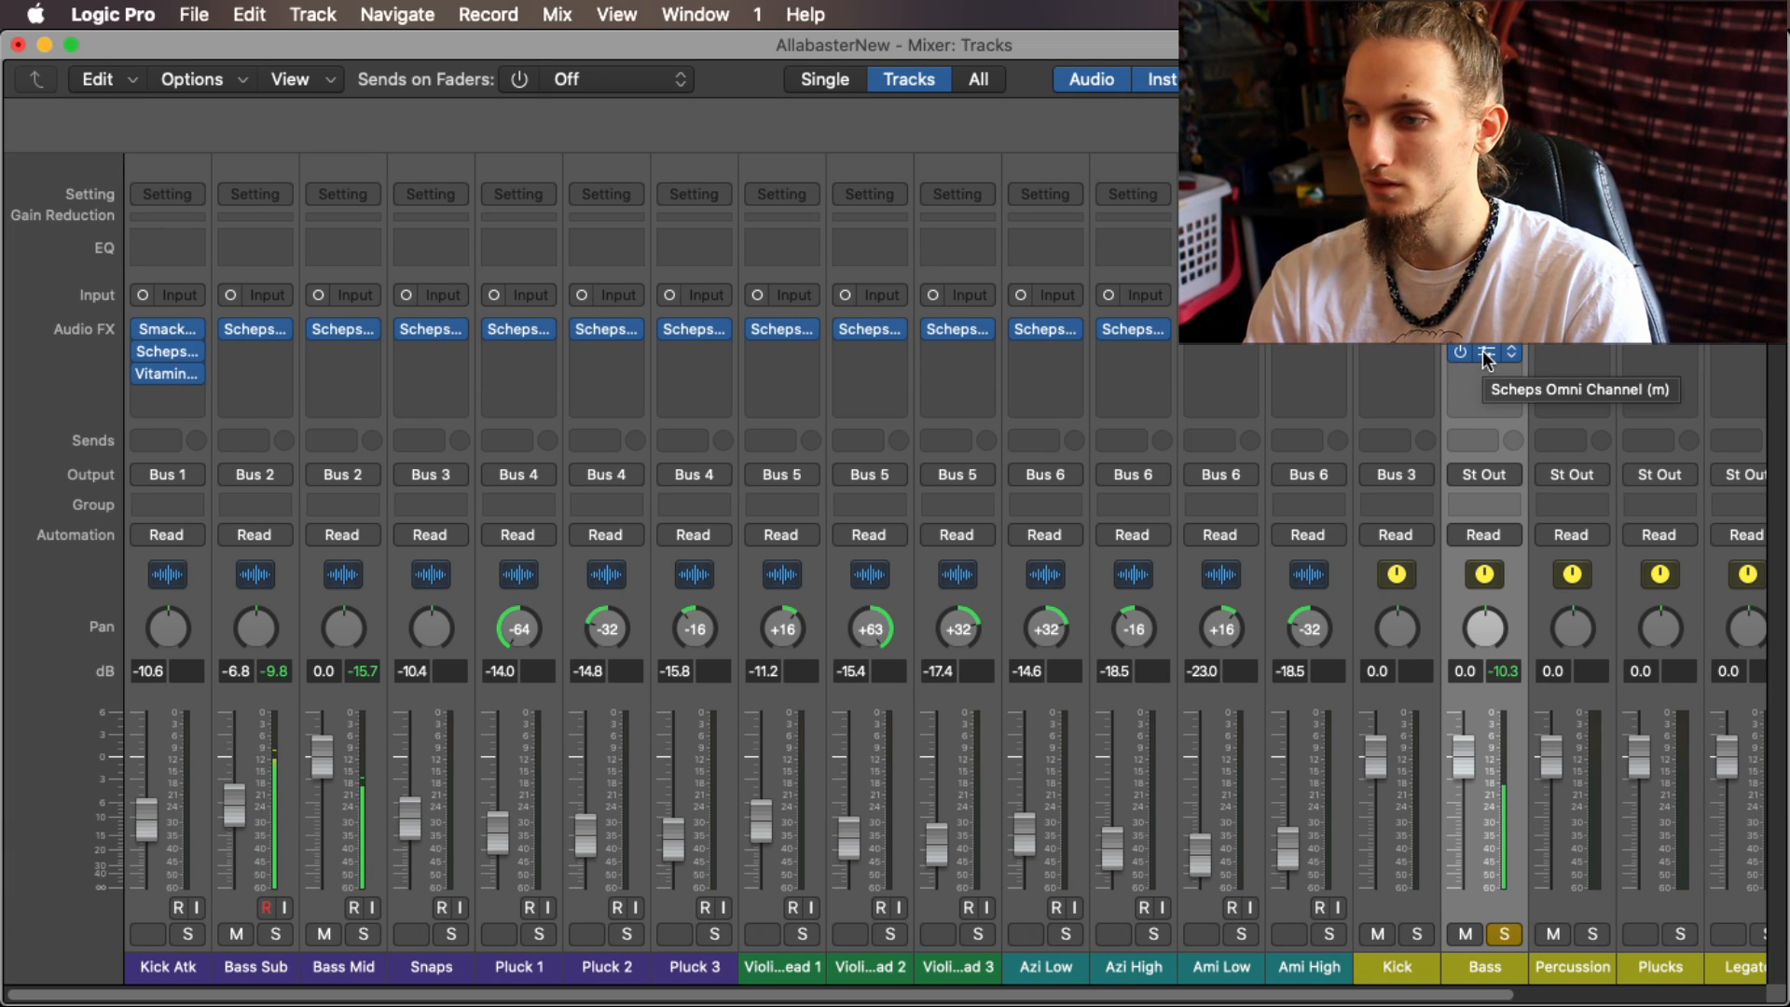
left_click(1486, 352)
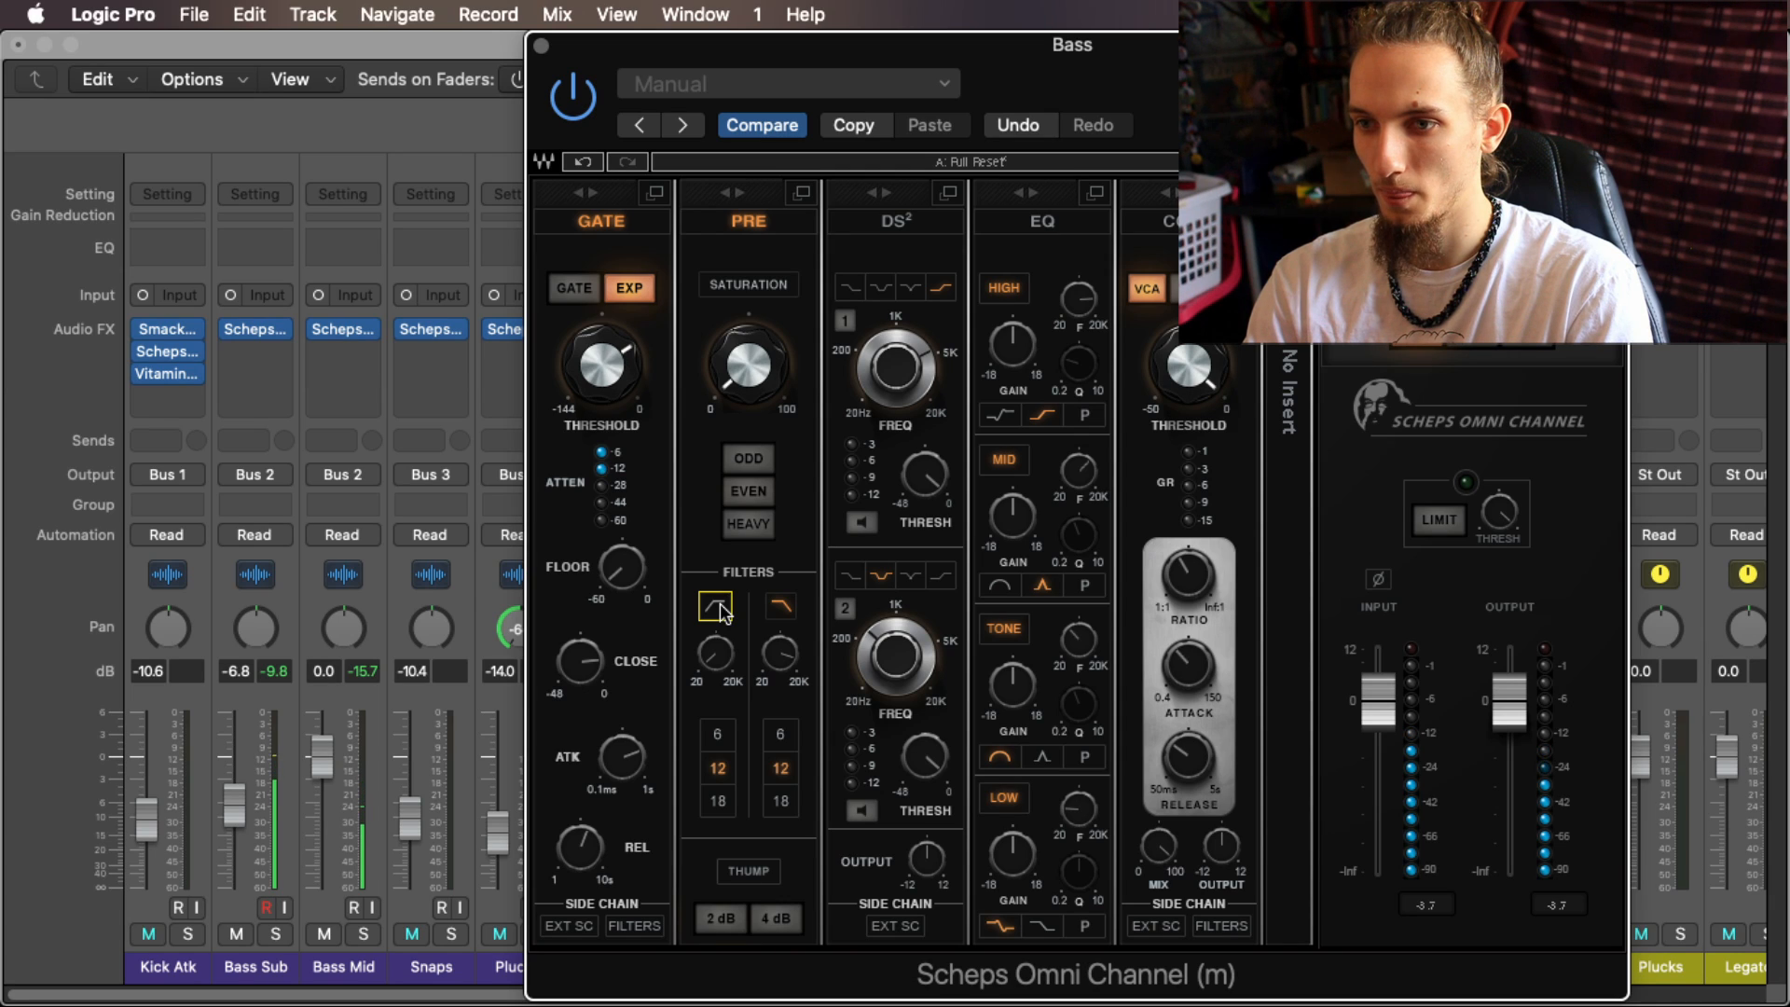
left_click(541, 46)
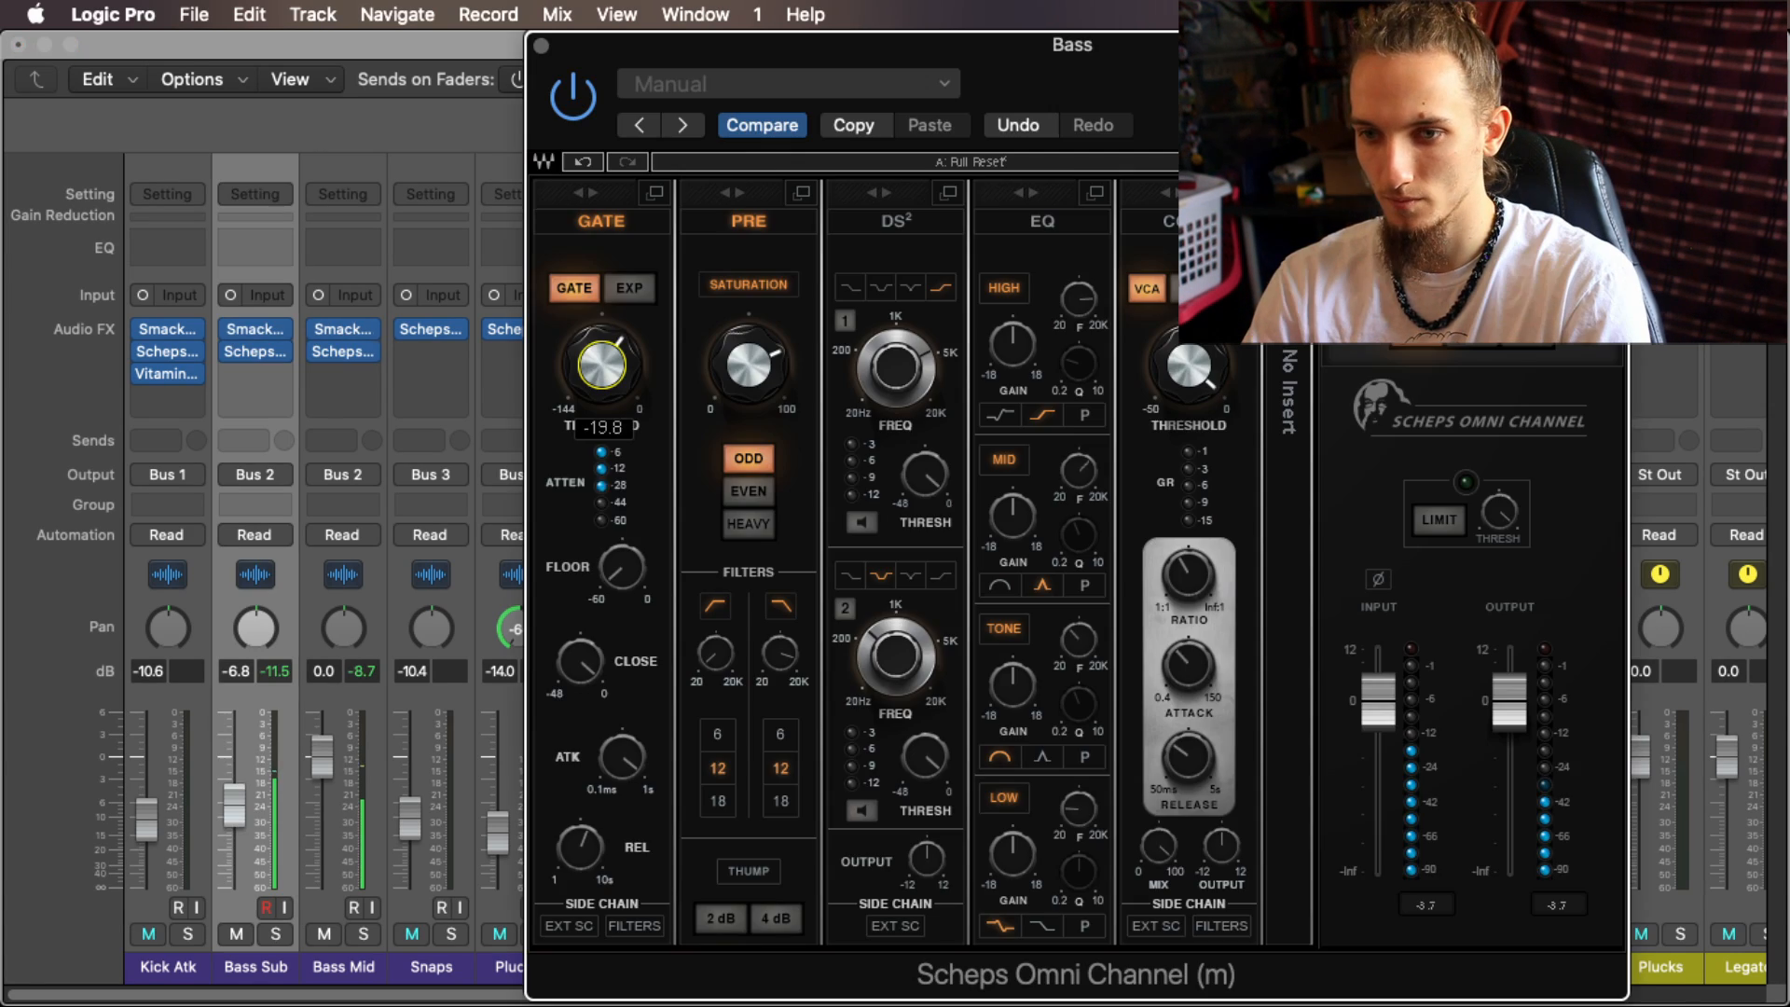
Step: Fine-tune the Gate threshold in the Bass bus's Scheps Omni Channel and shorten the gate release to about 108
left_click(1483, 351)
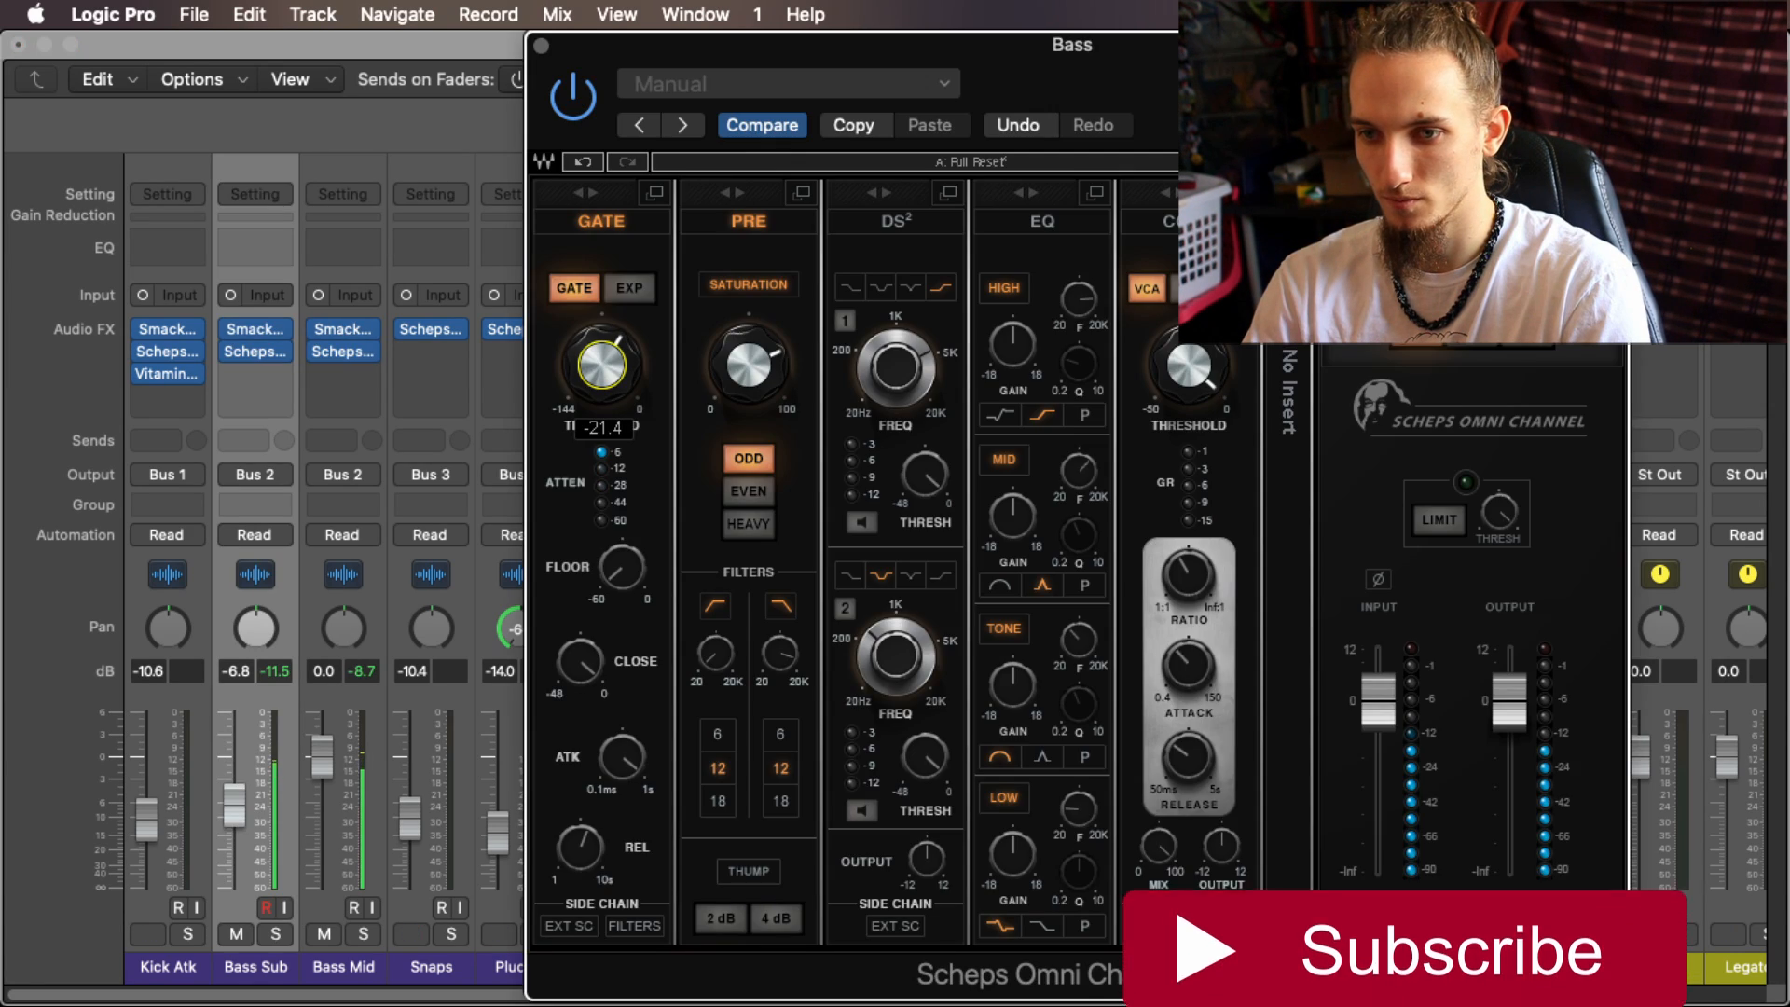
left_click_drag(602, 365, 606, 383)
scroll(606, 383, "up", 3)
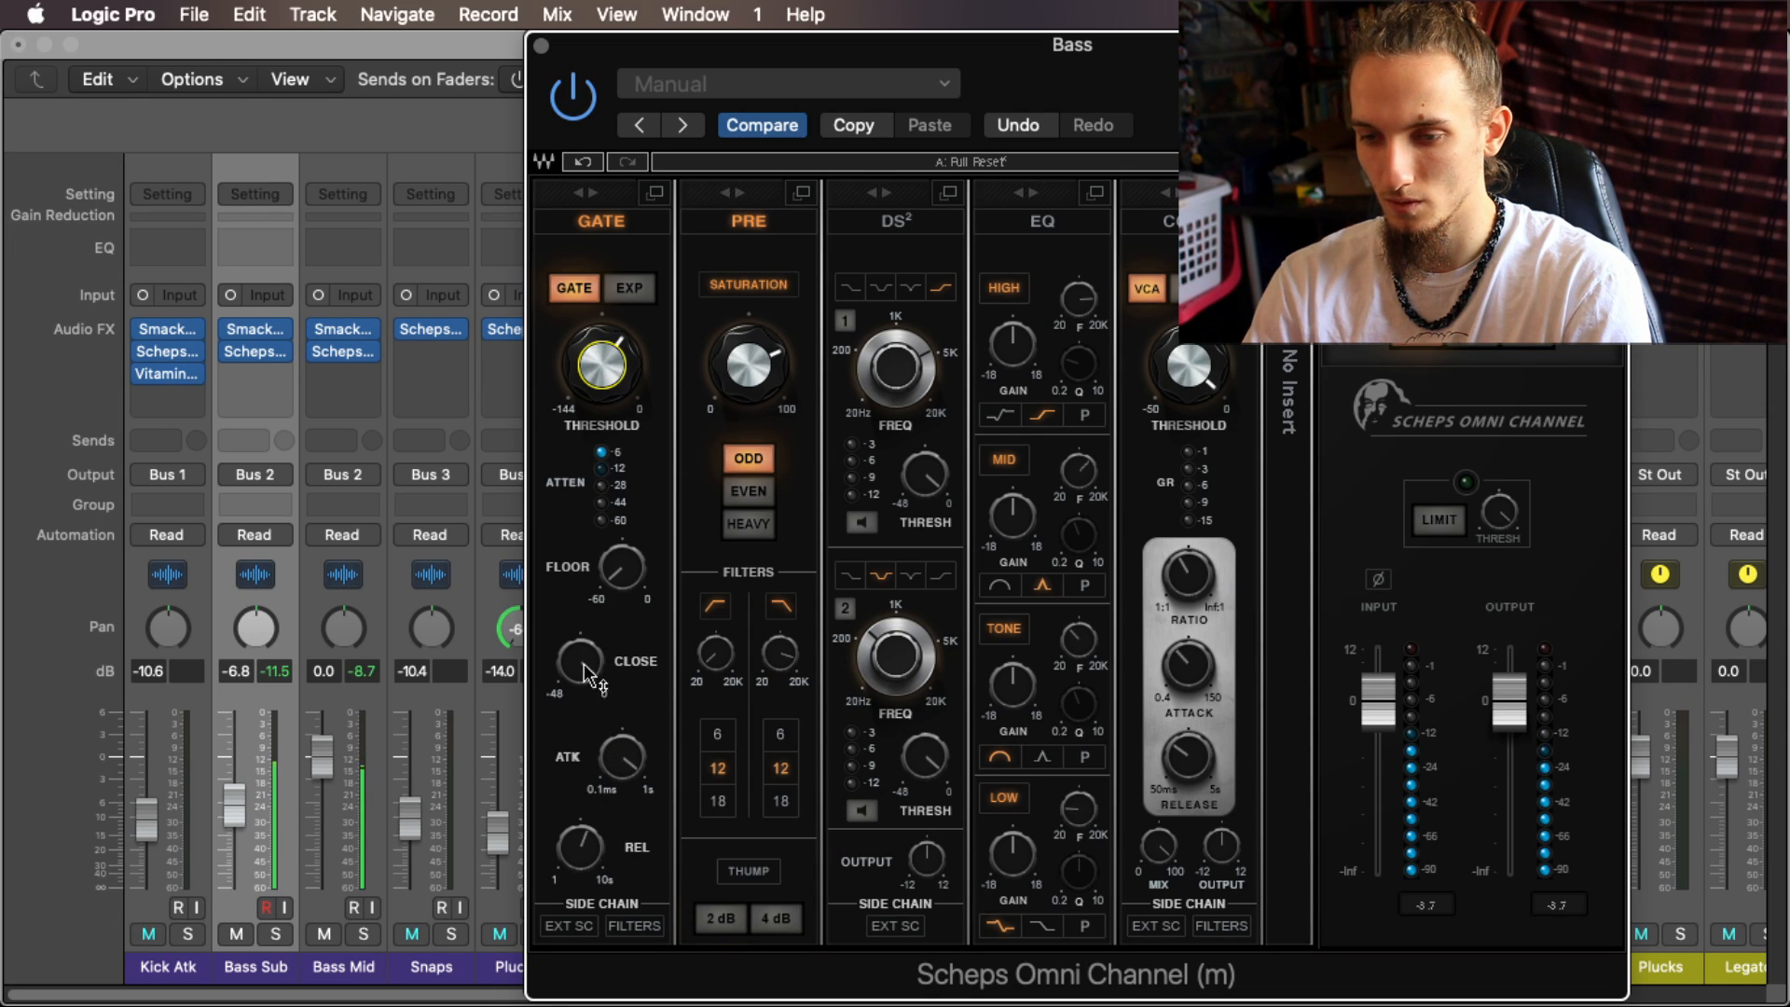
mouse_move(604, 382)
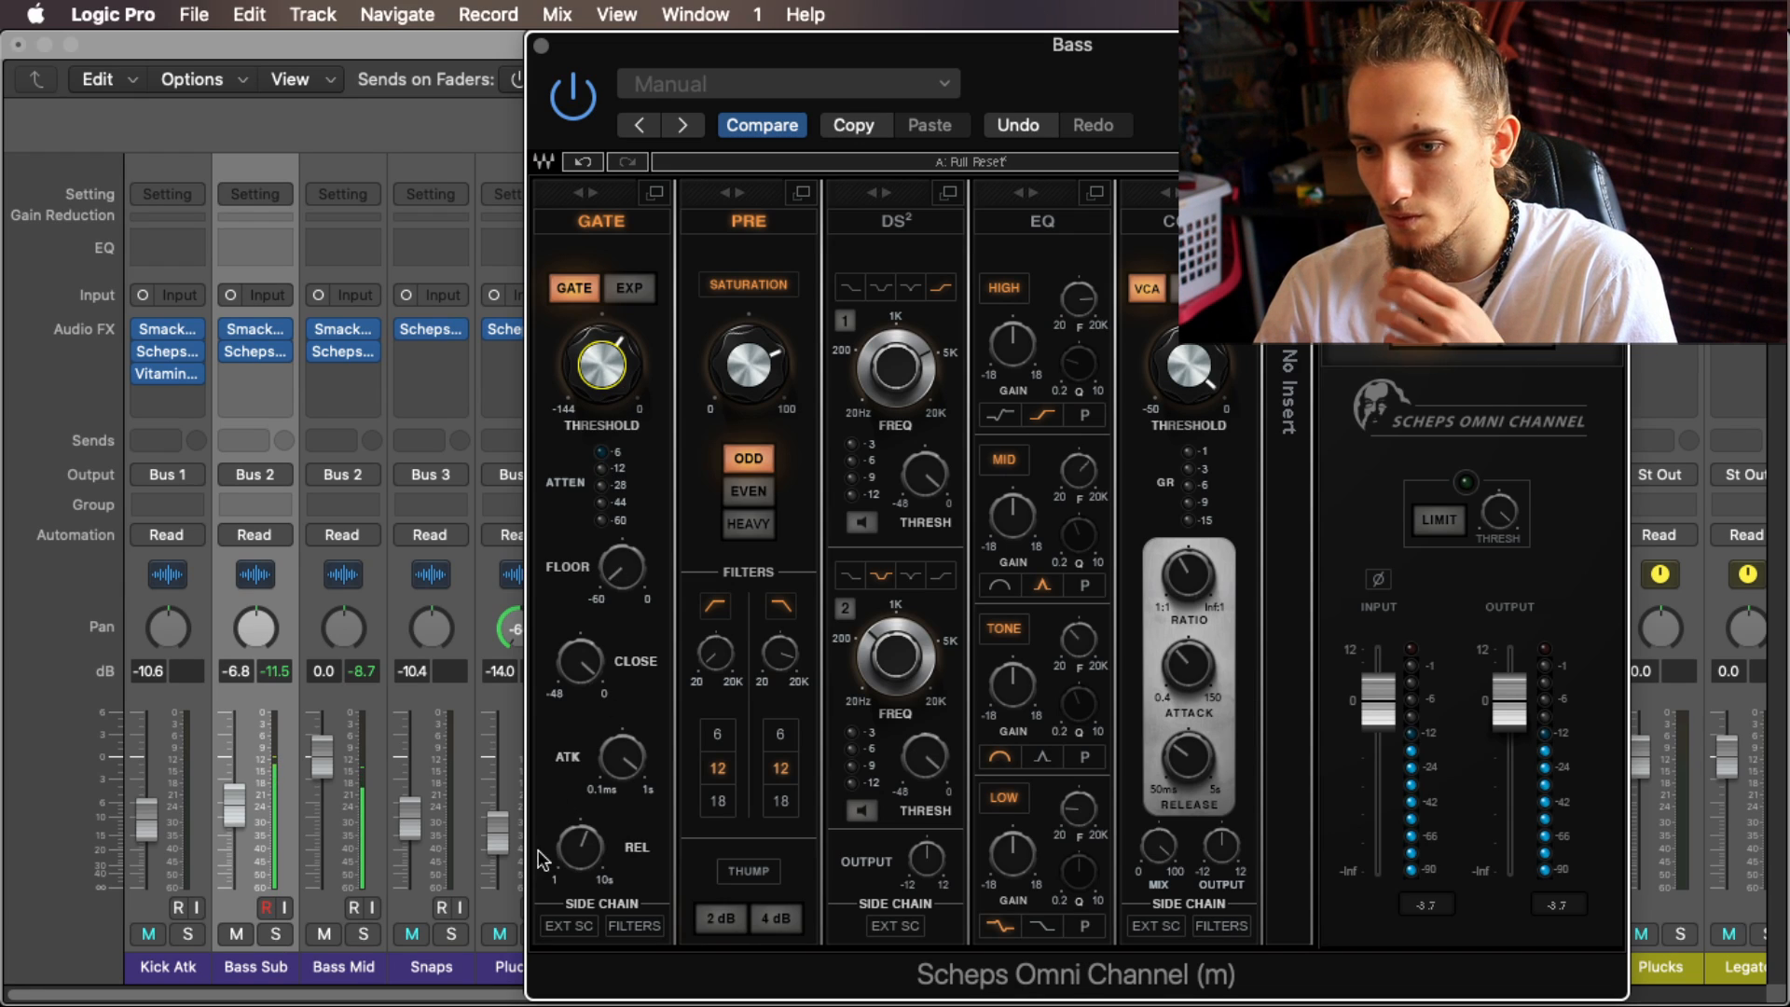
mouse_move(590, 849)
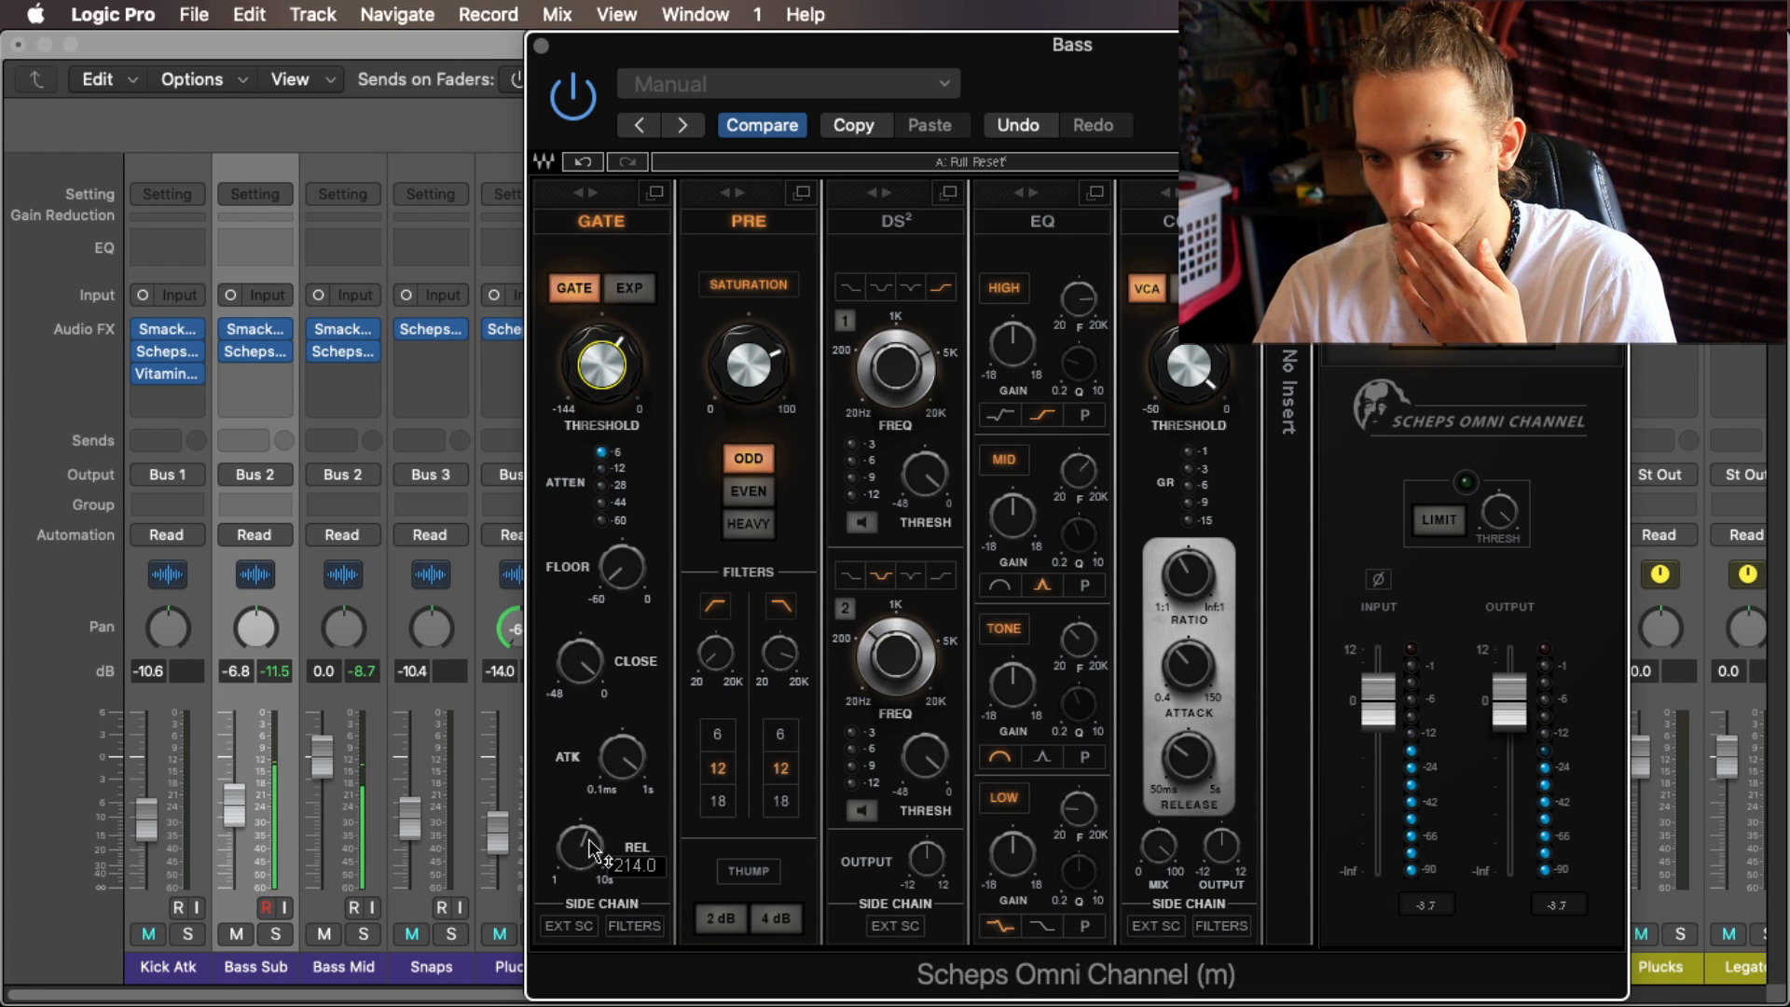
left_click_drag(591, 848, 590, 876)
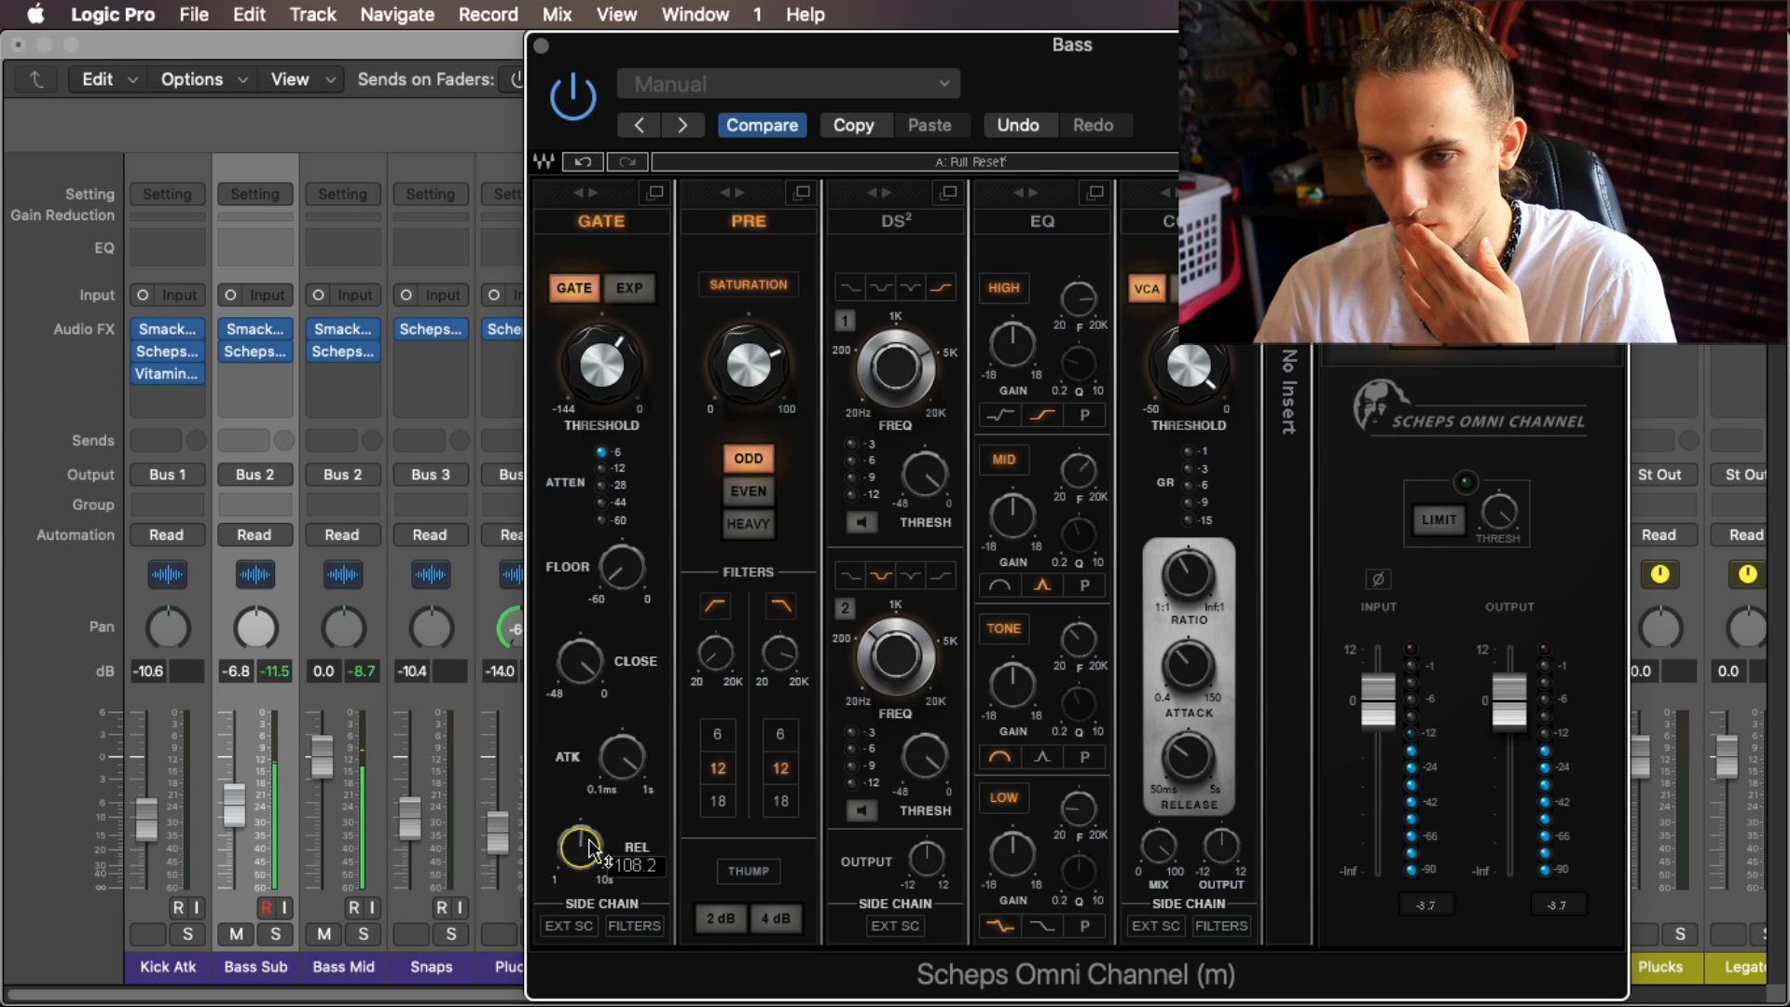
left_click_drag(590, 850, 596, 844)
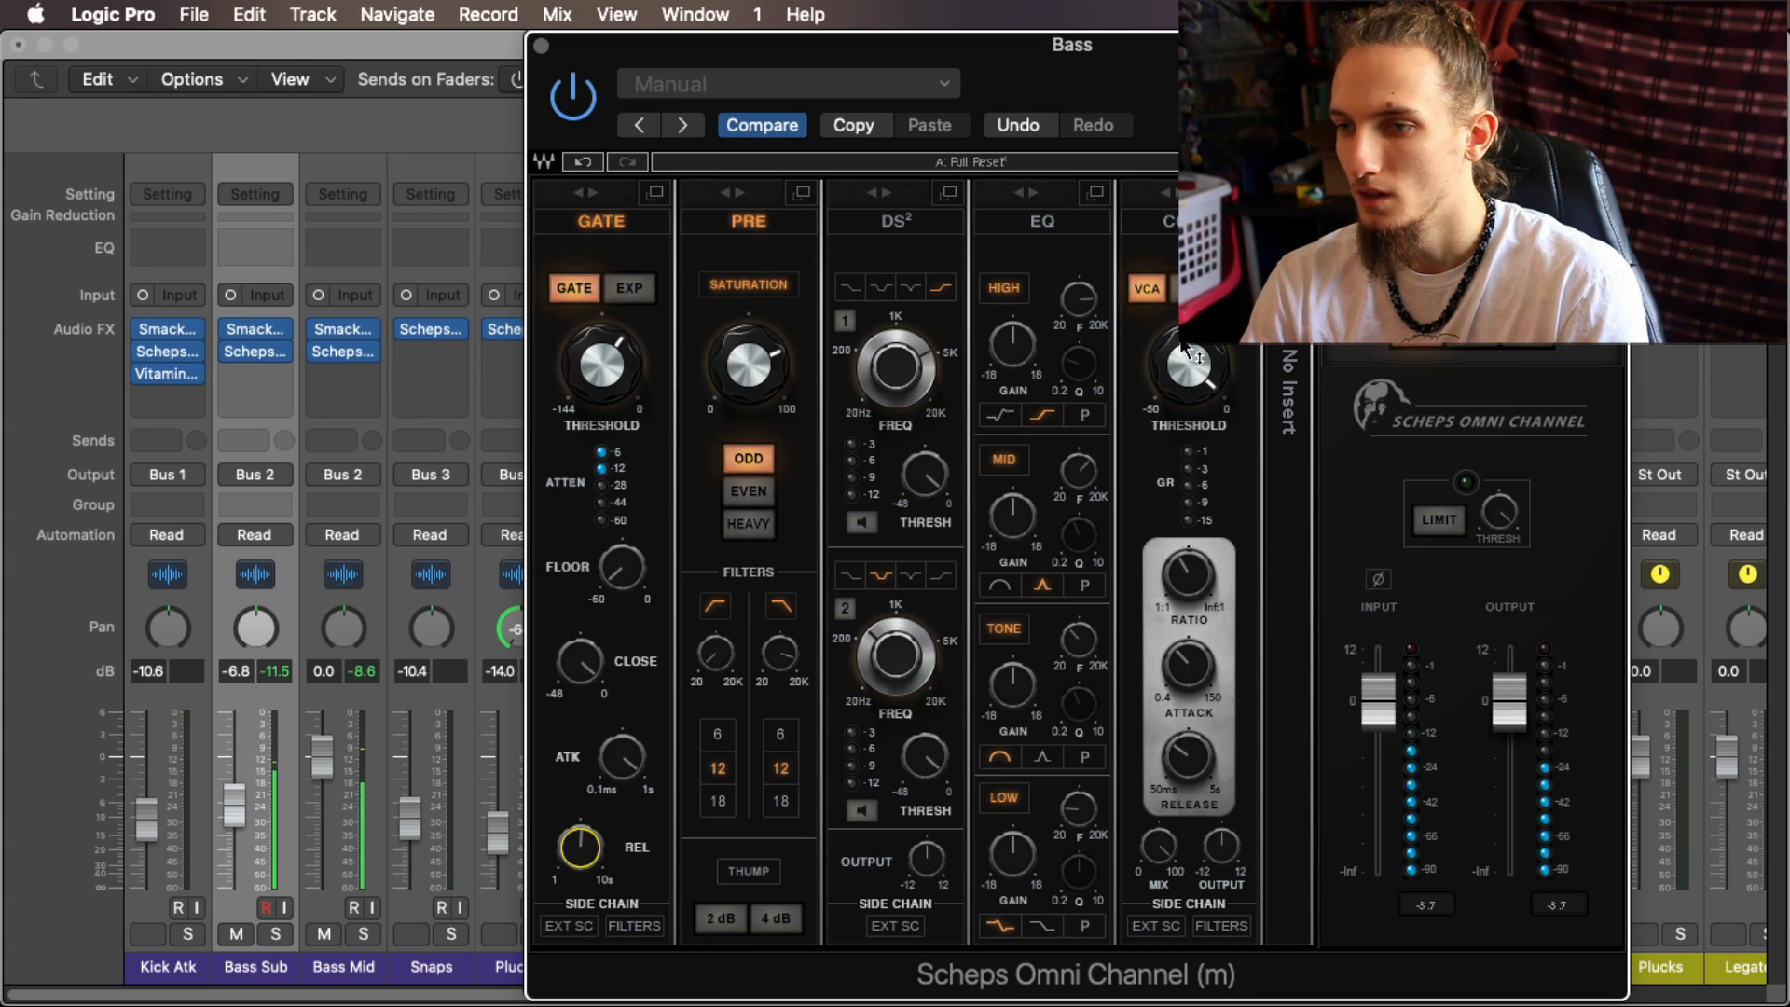
Step: Place the Comp module directly after Pre in the Bass bus's Scheps Omni Channel and lower its threshold and release
mouse_move(1201, 351)
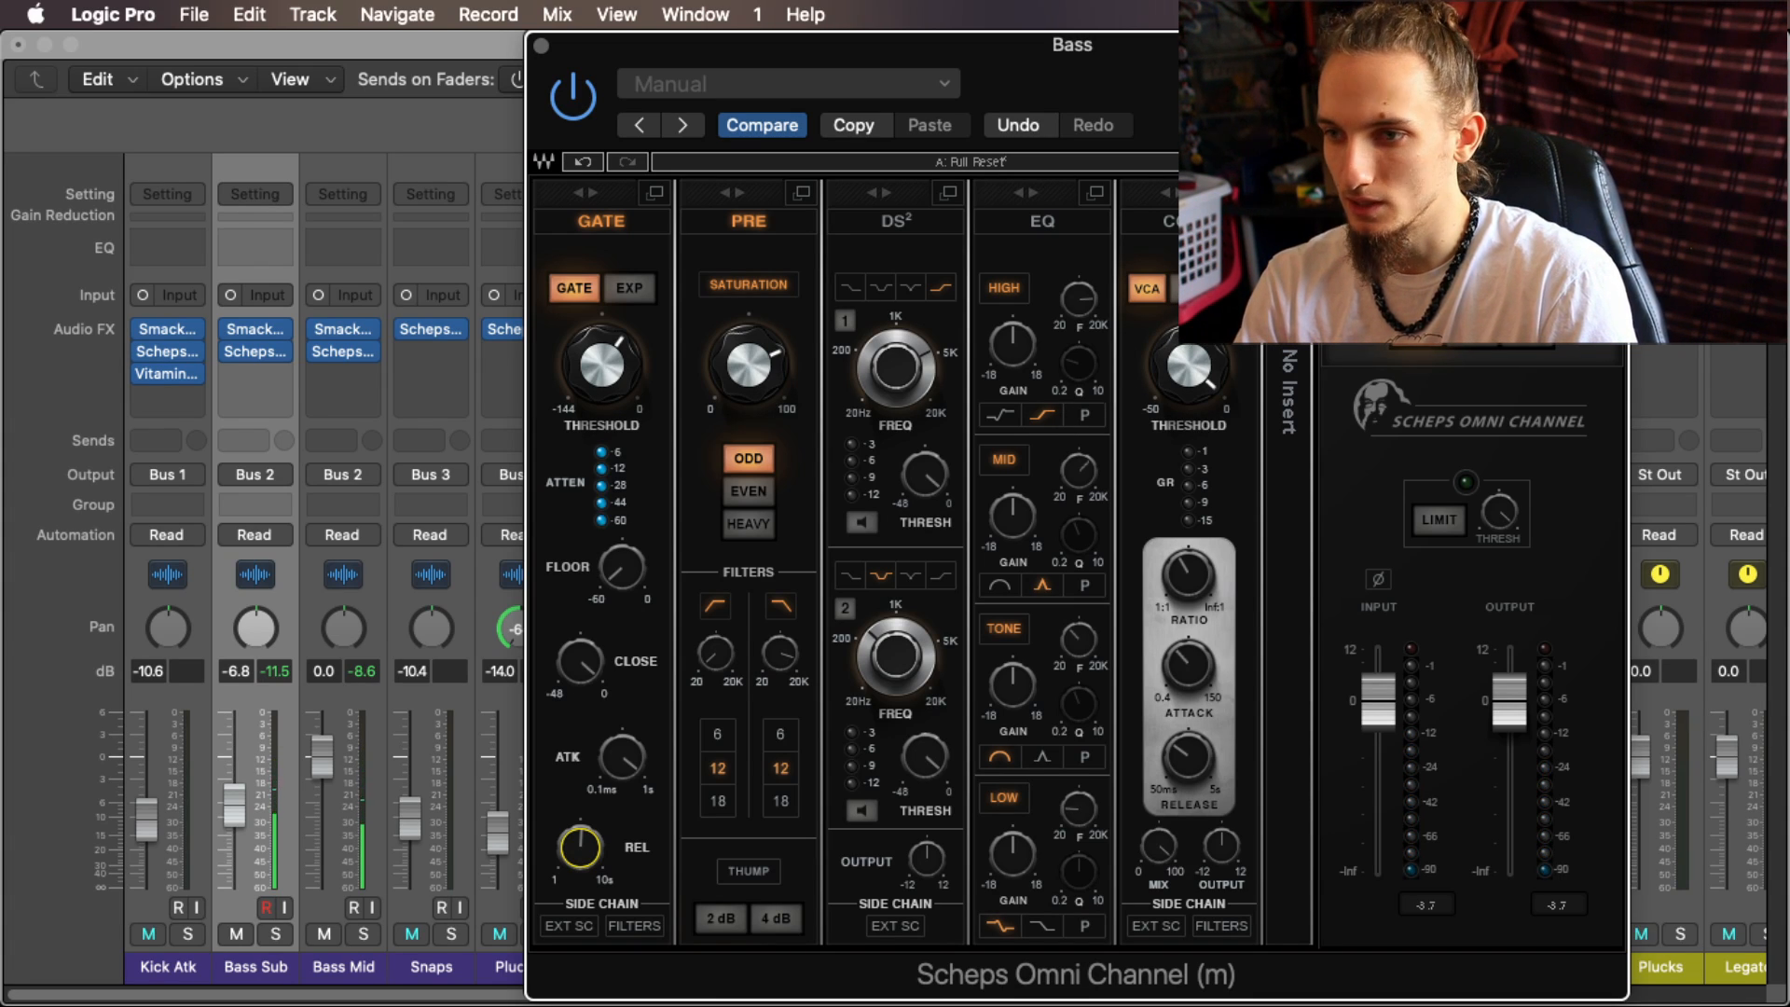
mouse_move(1187, 670)
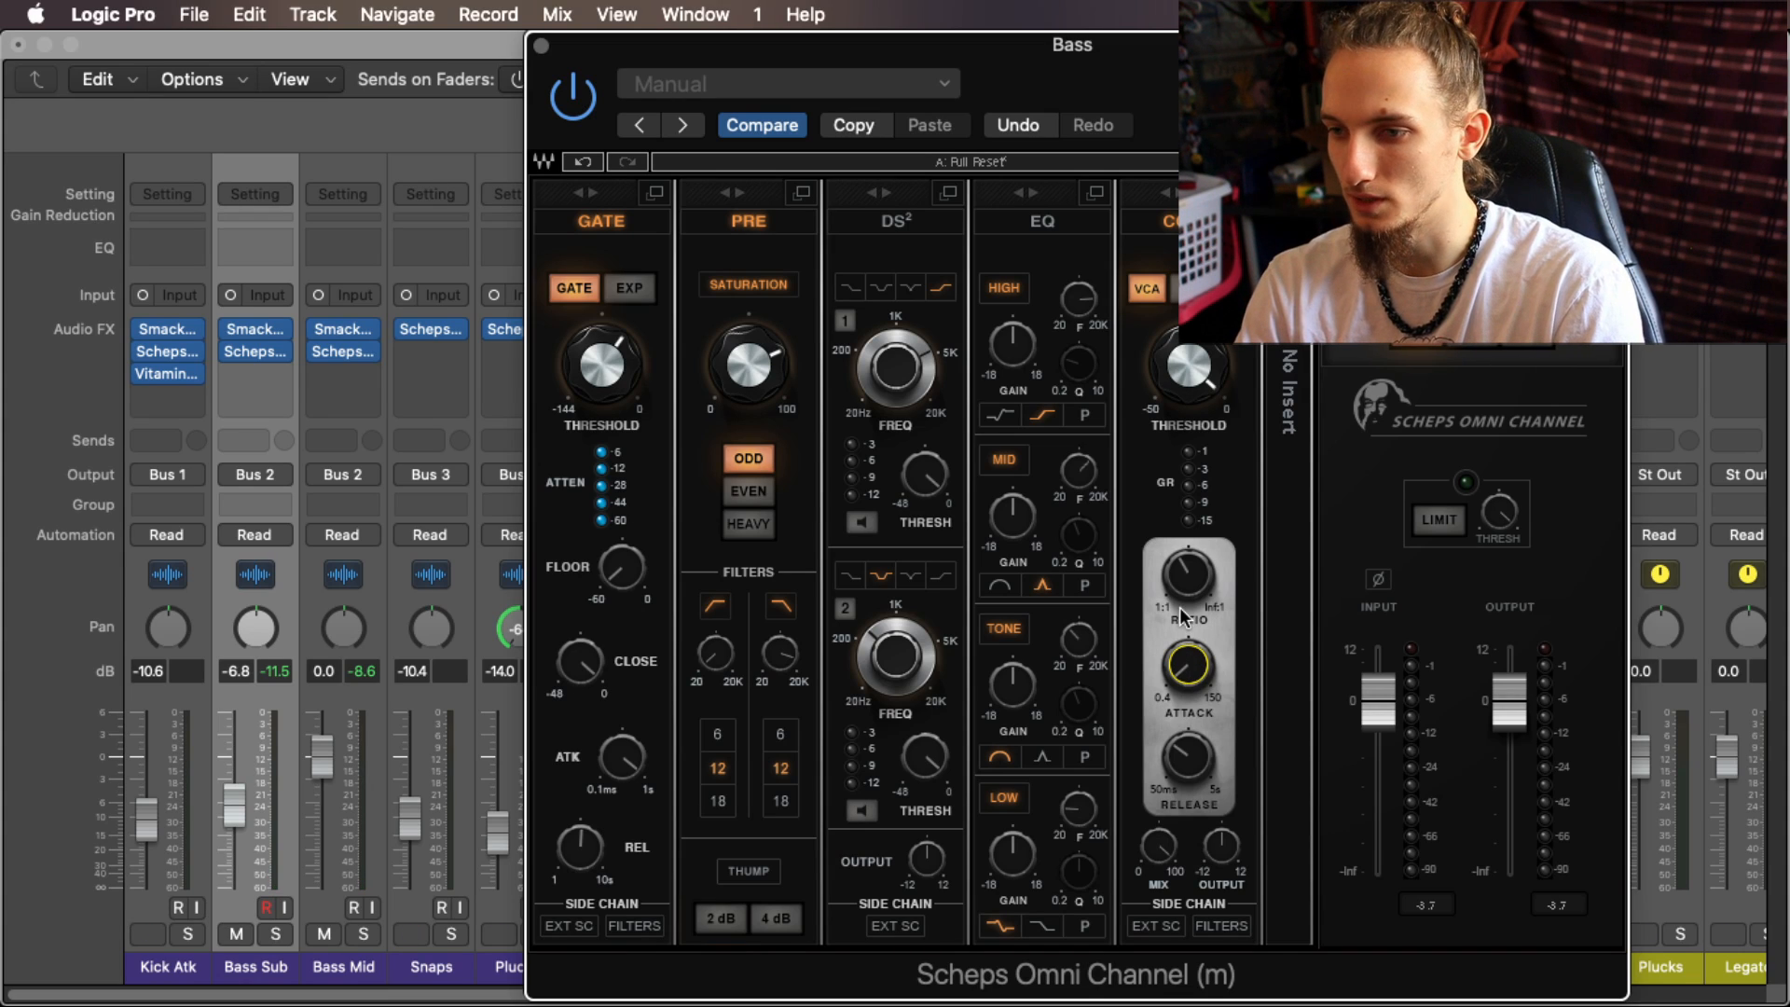
left_click_drag(1165, 192, 880, 192)
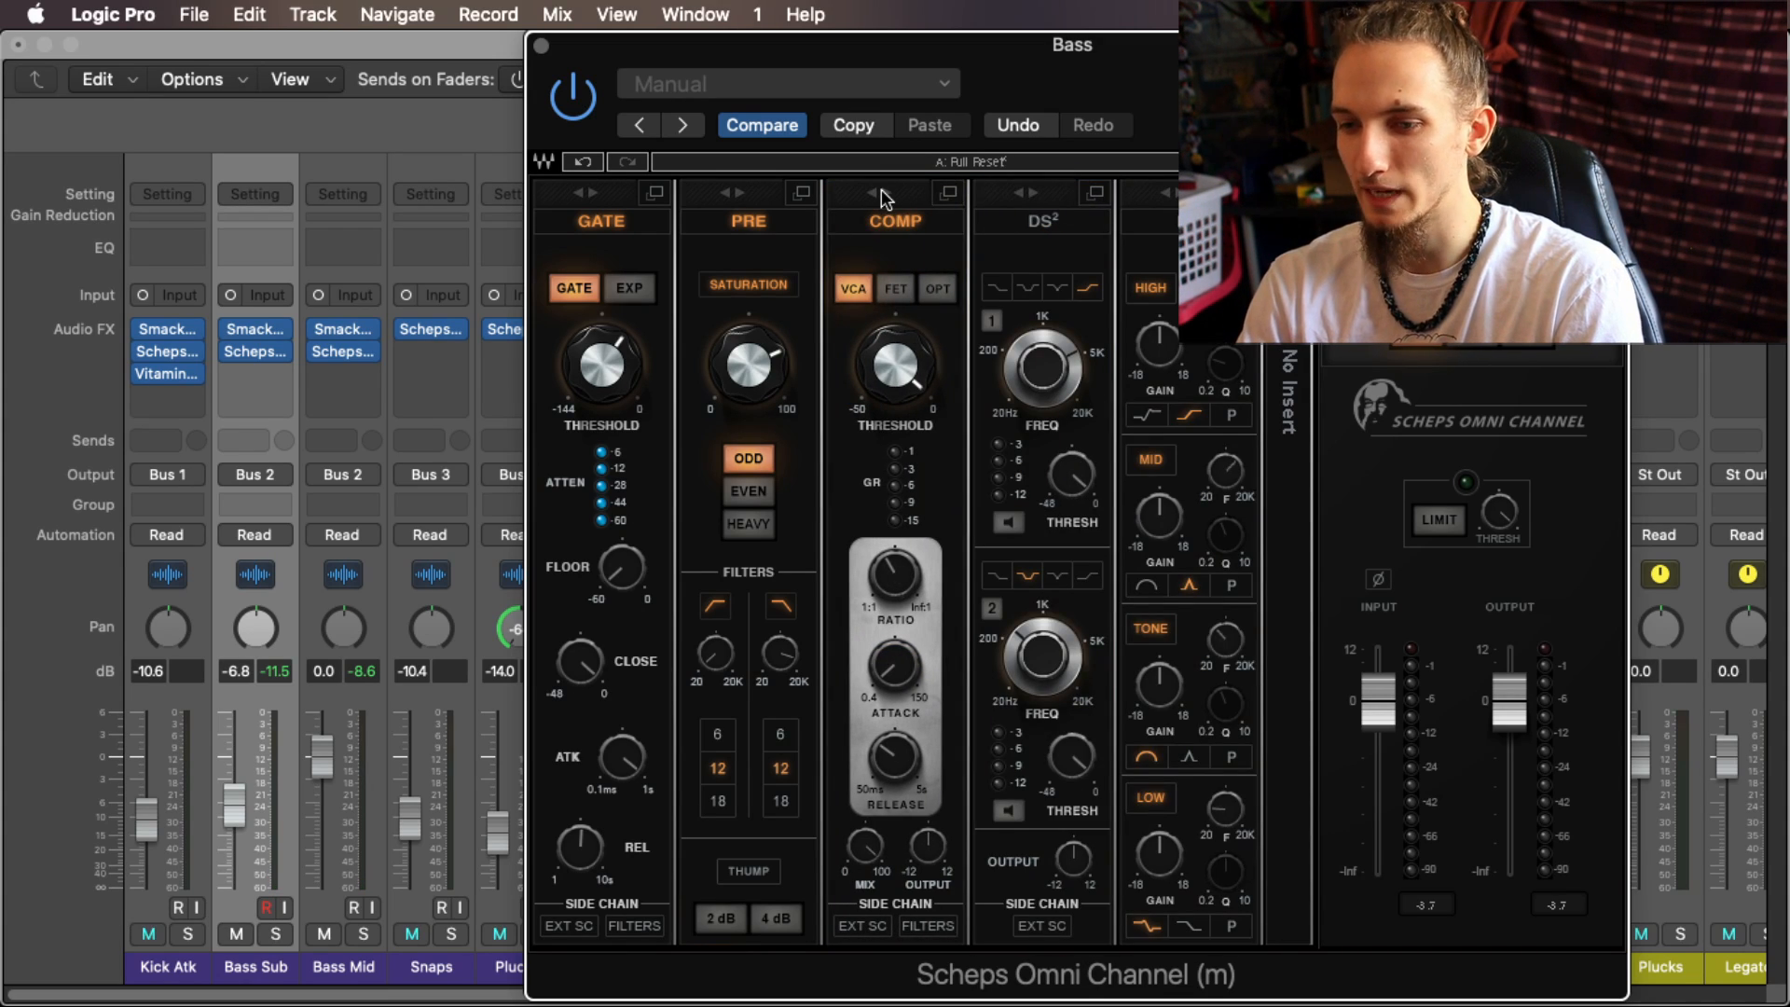
key("space")
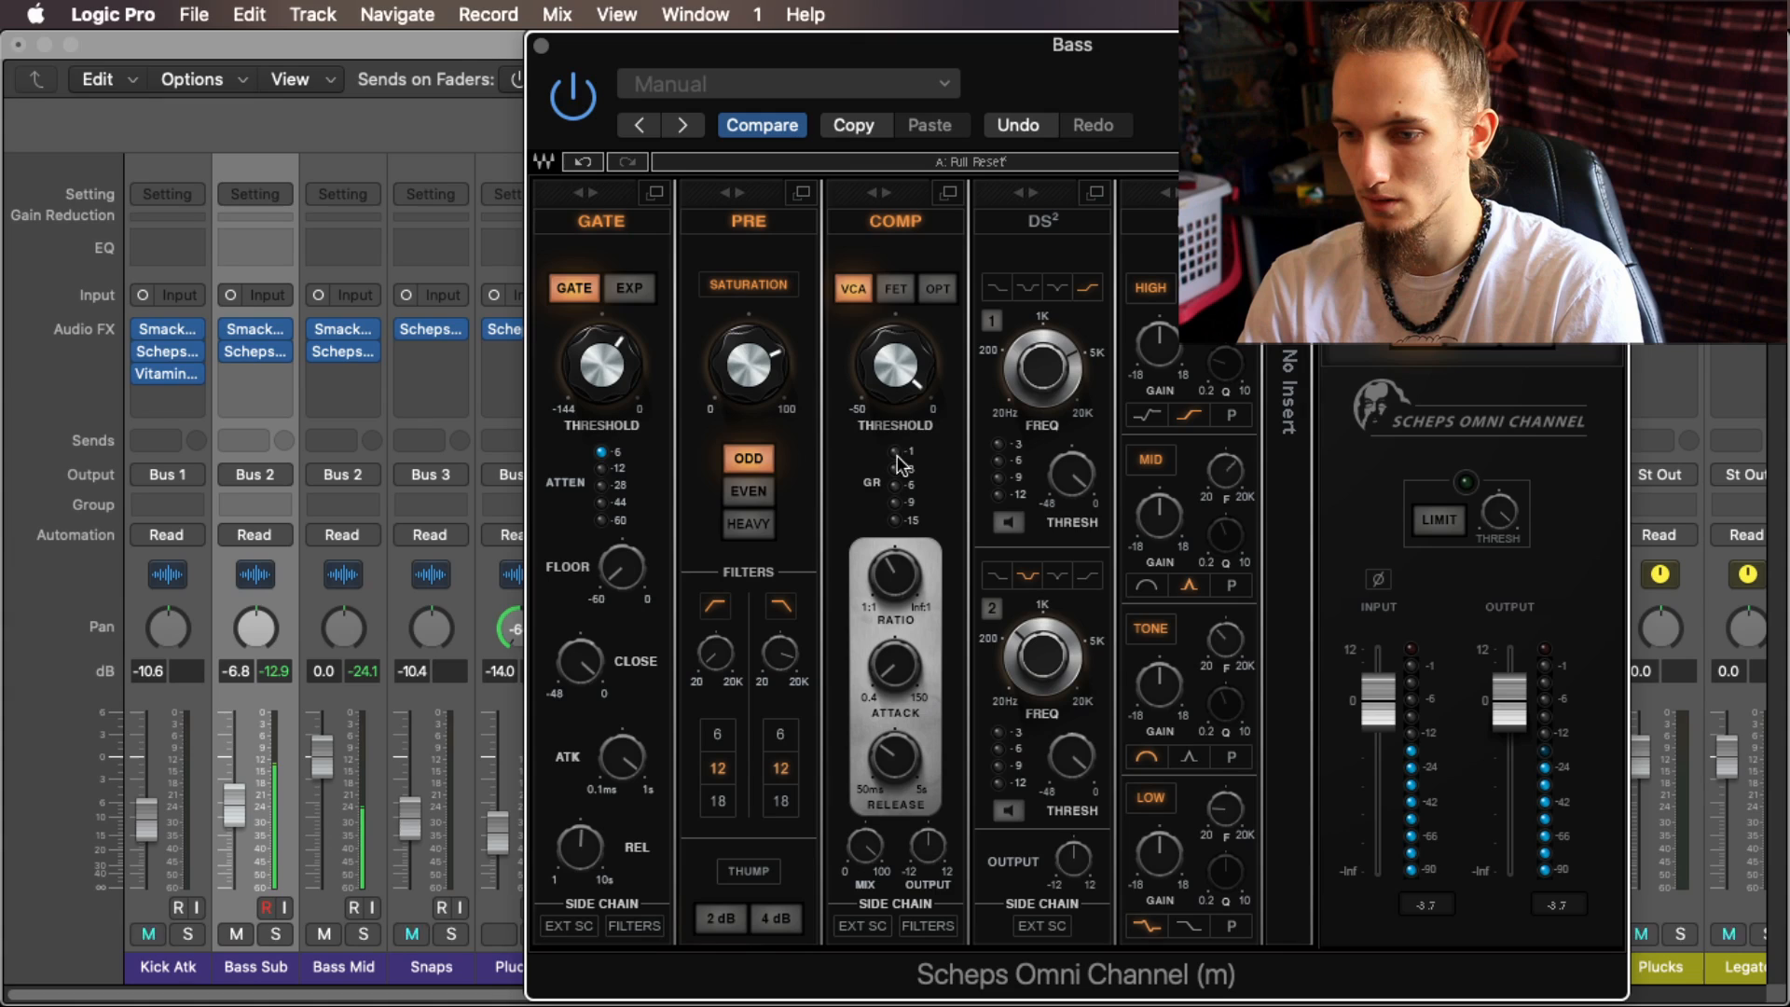
left_click_drag(876, 399, 877, 434)
left_click_drag(893, 757, 892, 749)
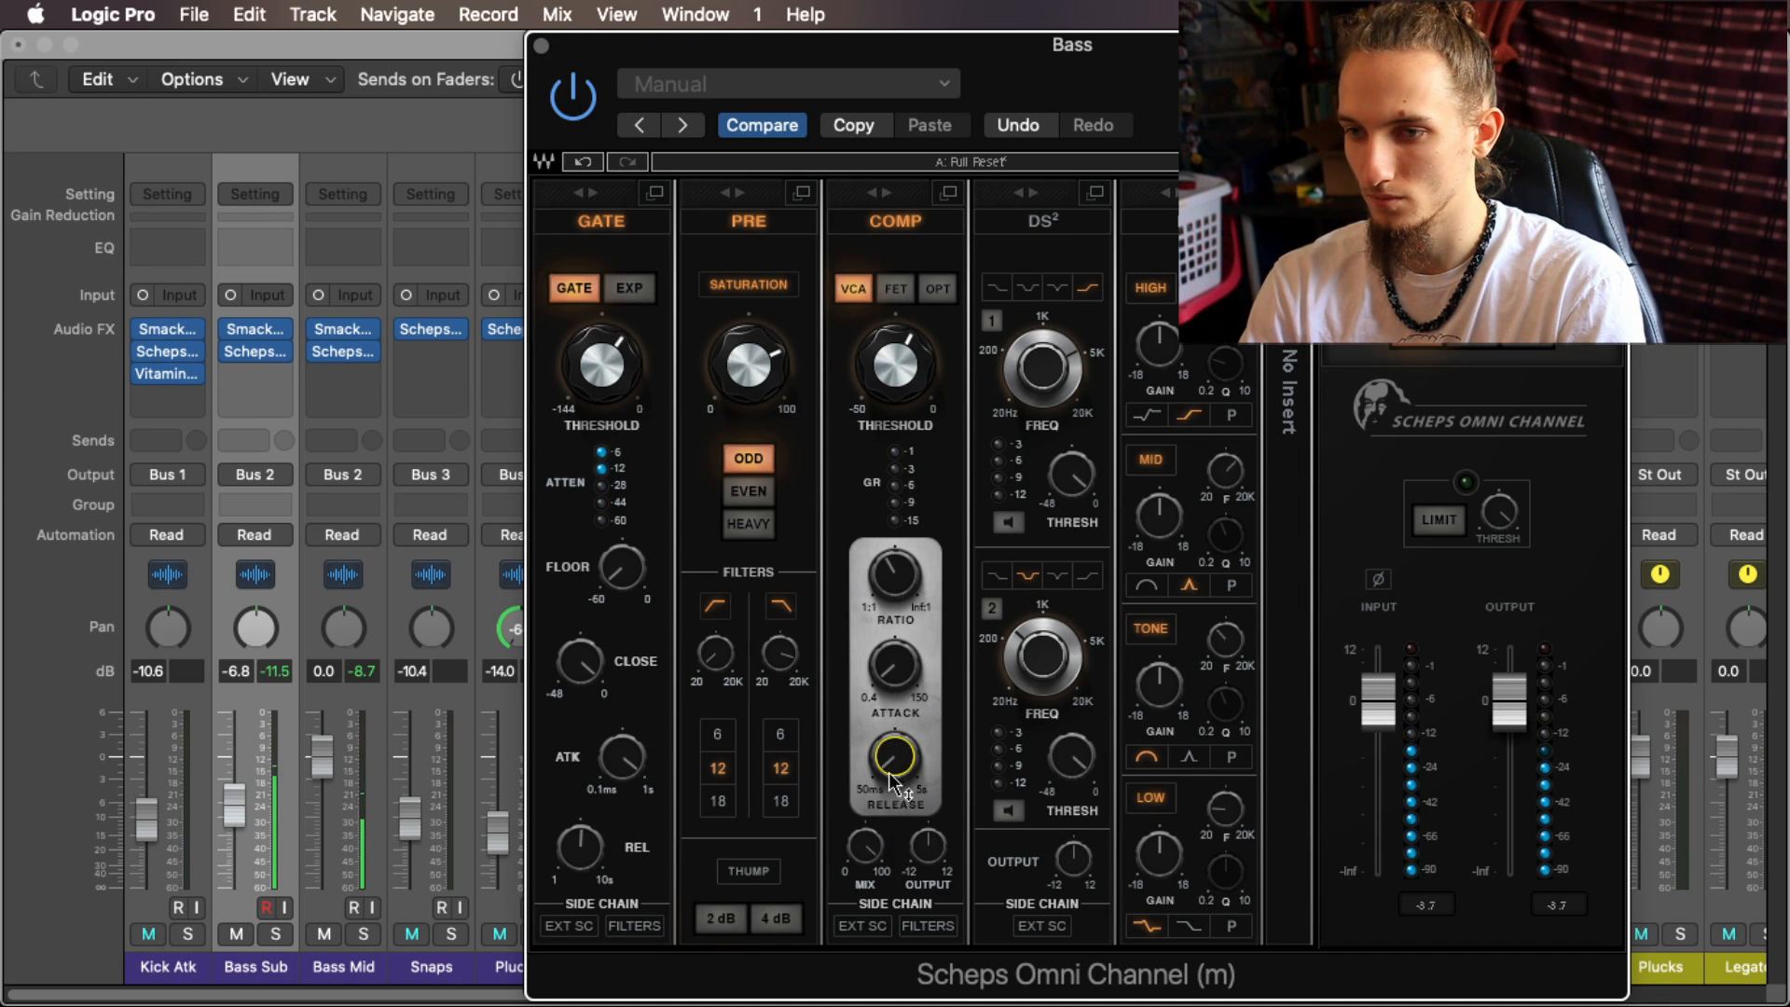
Step: Reduce the Pre module's saturation amount on the Bass bus, check it against the Kick Atk track using solo, and close the plug-in
left_click_drag(757, 431, 757, 476)
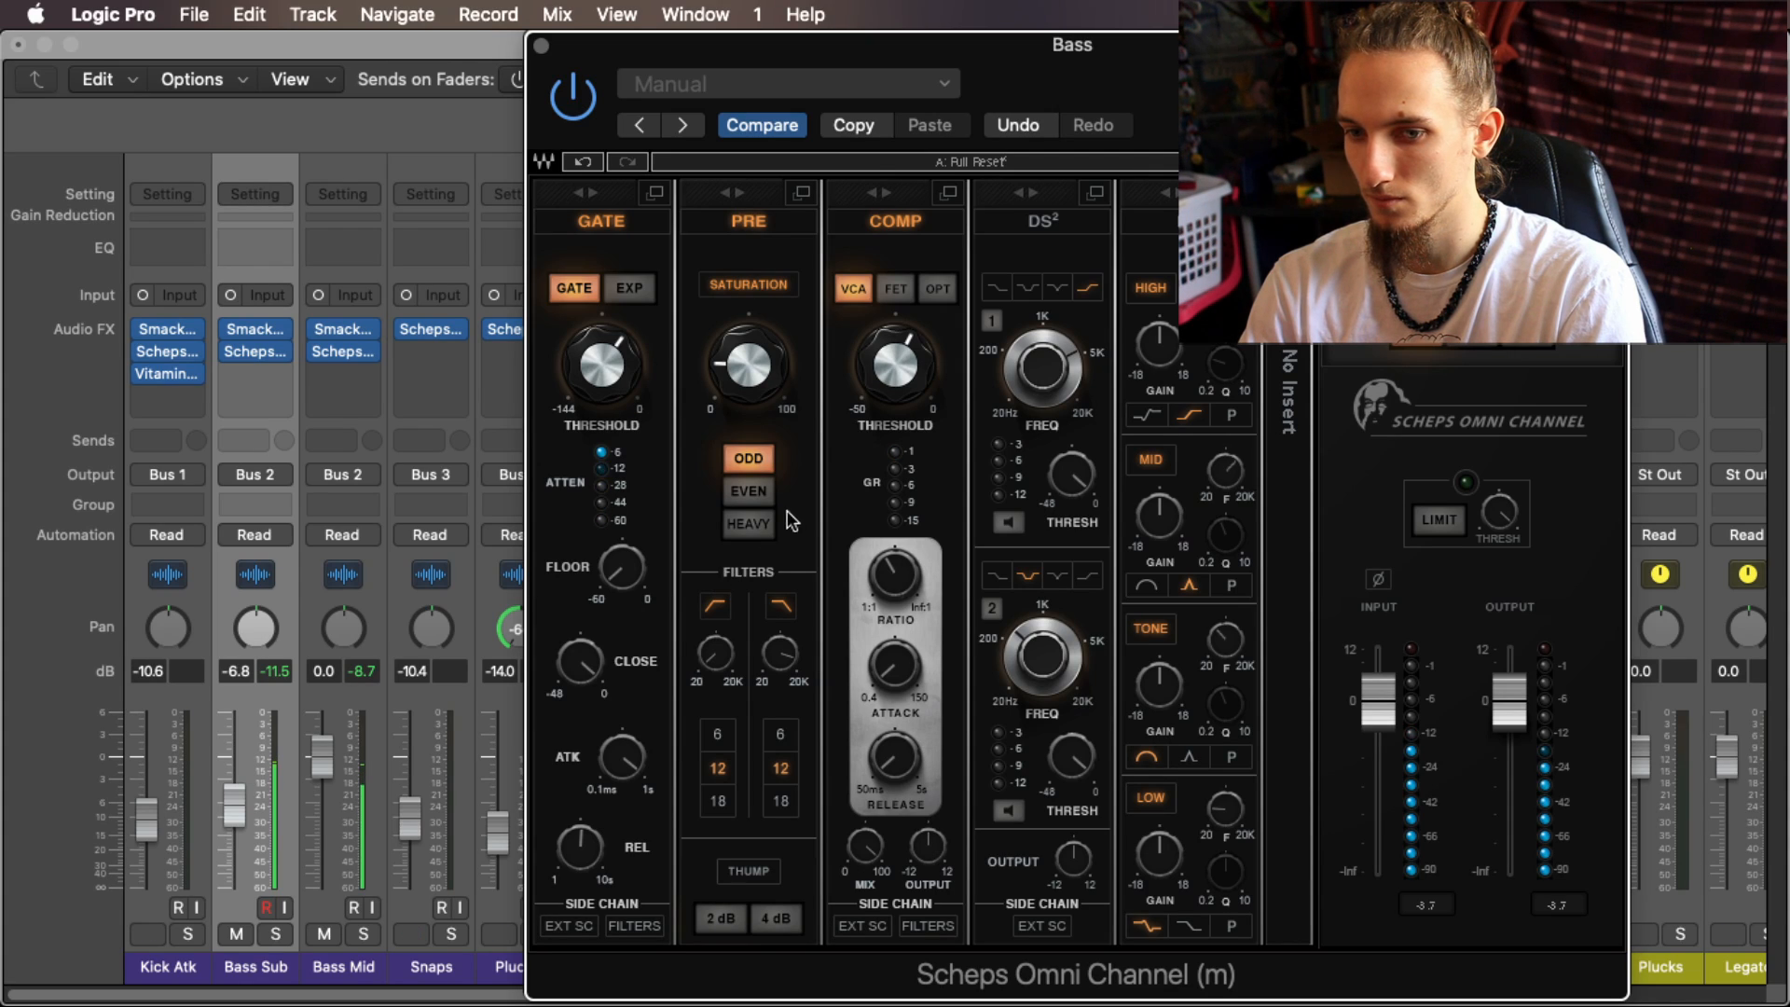
left_click(186, 934)
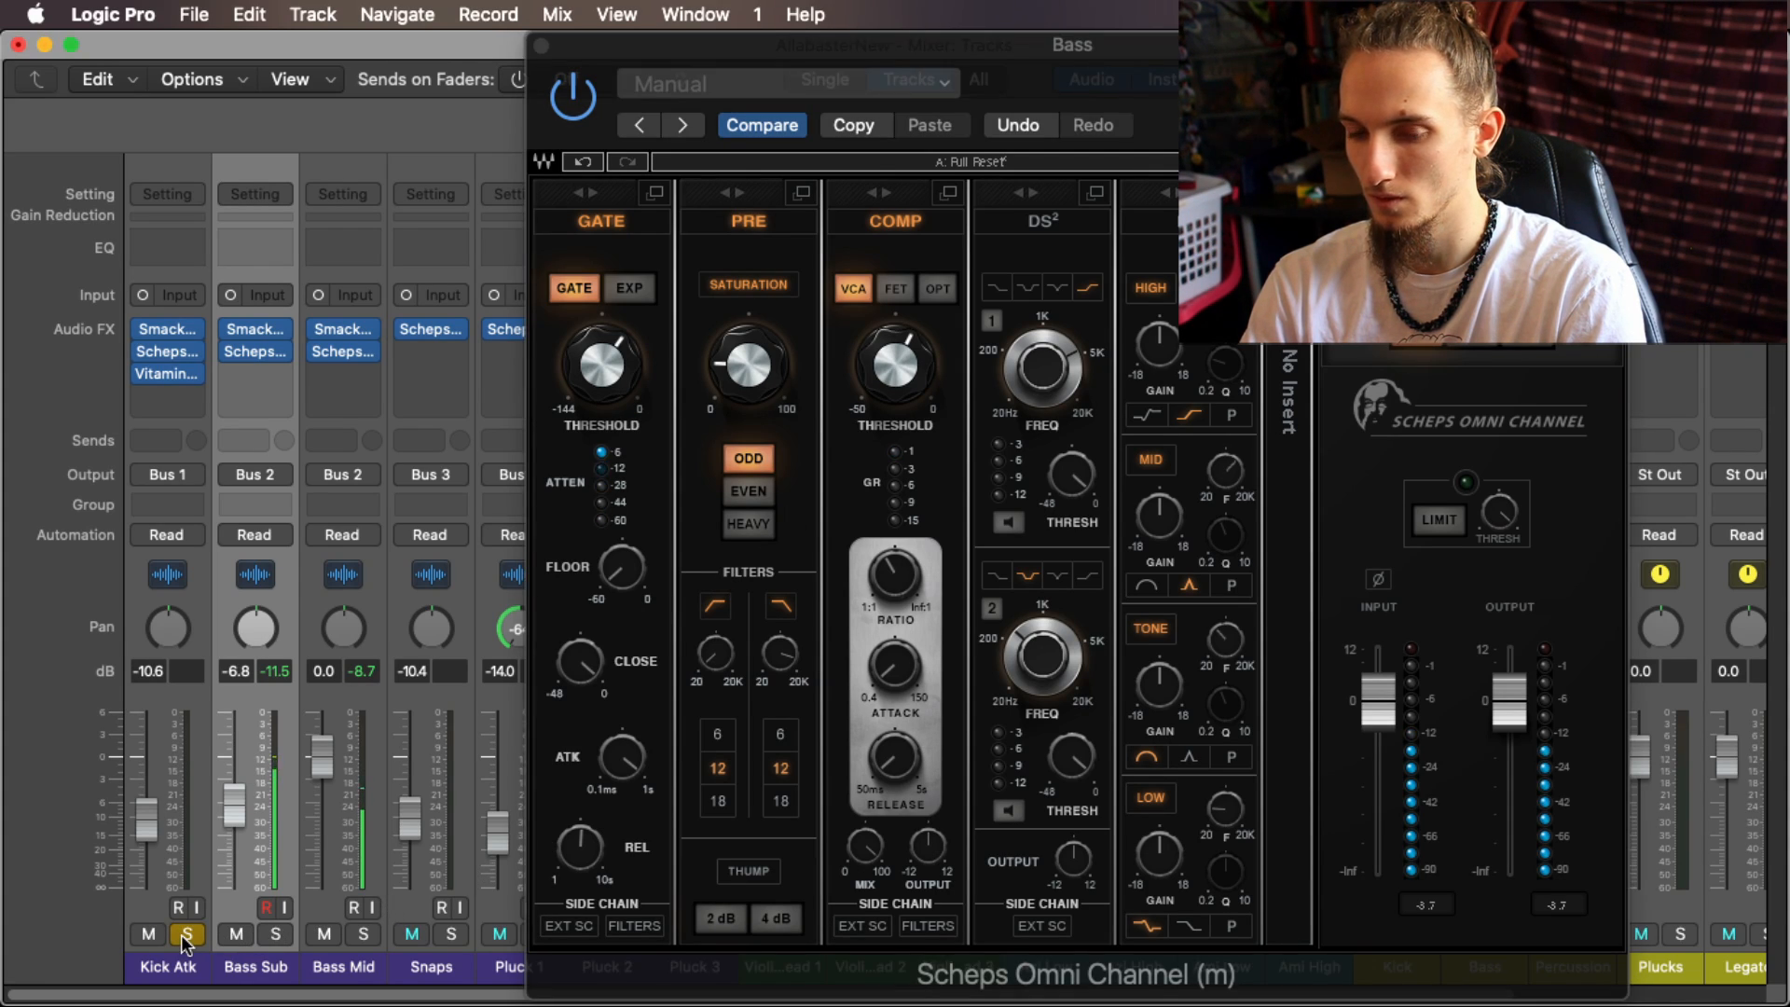
left_click(186, 934)
left_click(540, 45)
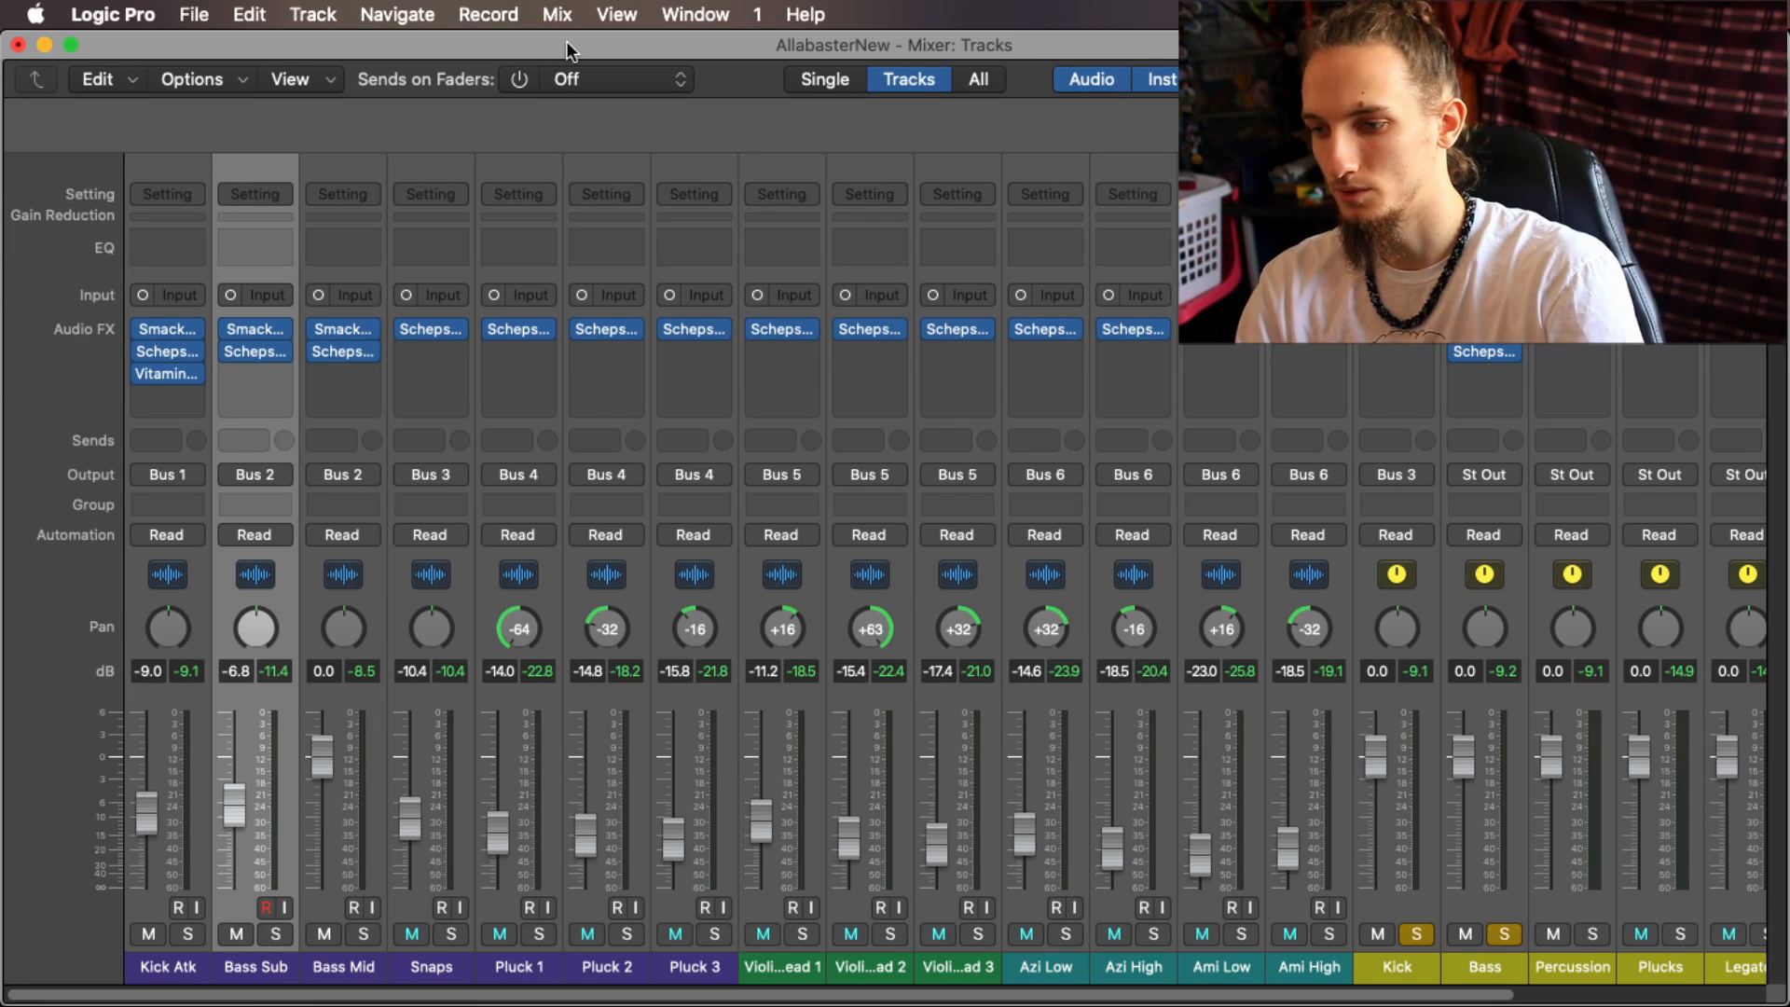
Step: Set the Gate release to 428 and its attack to 107 in the Bass bus's Scheps Omni Channel, and close the plug-in
left_click(1485, 356)
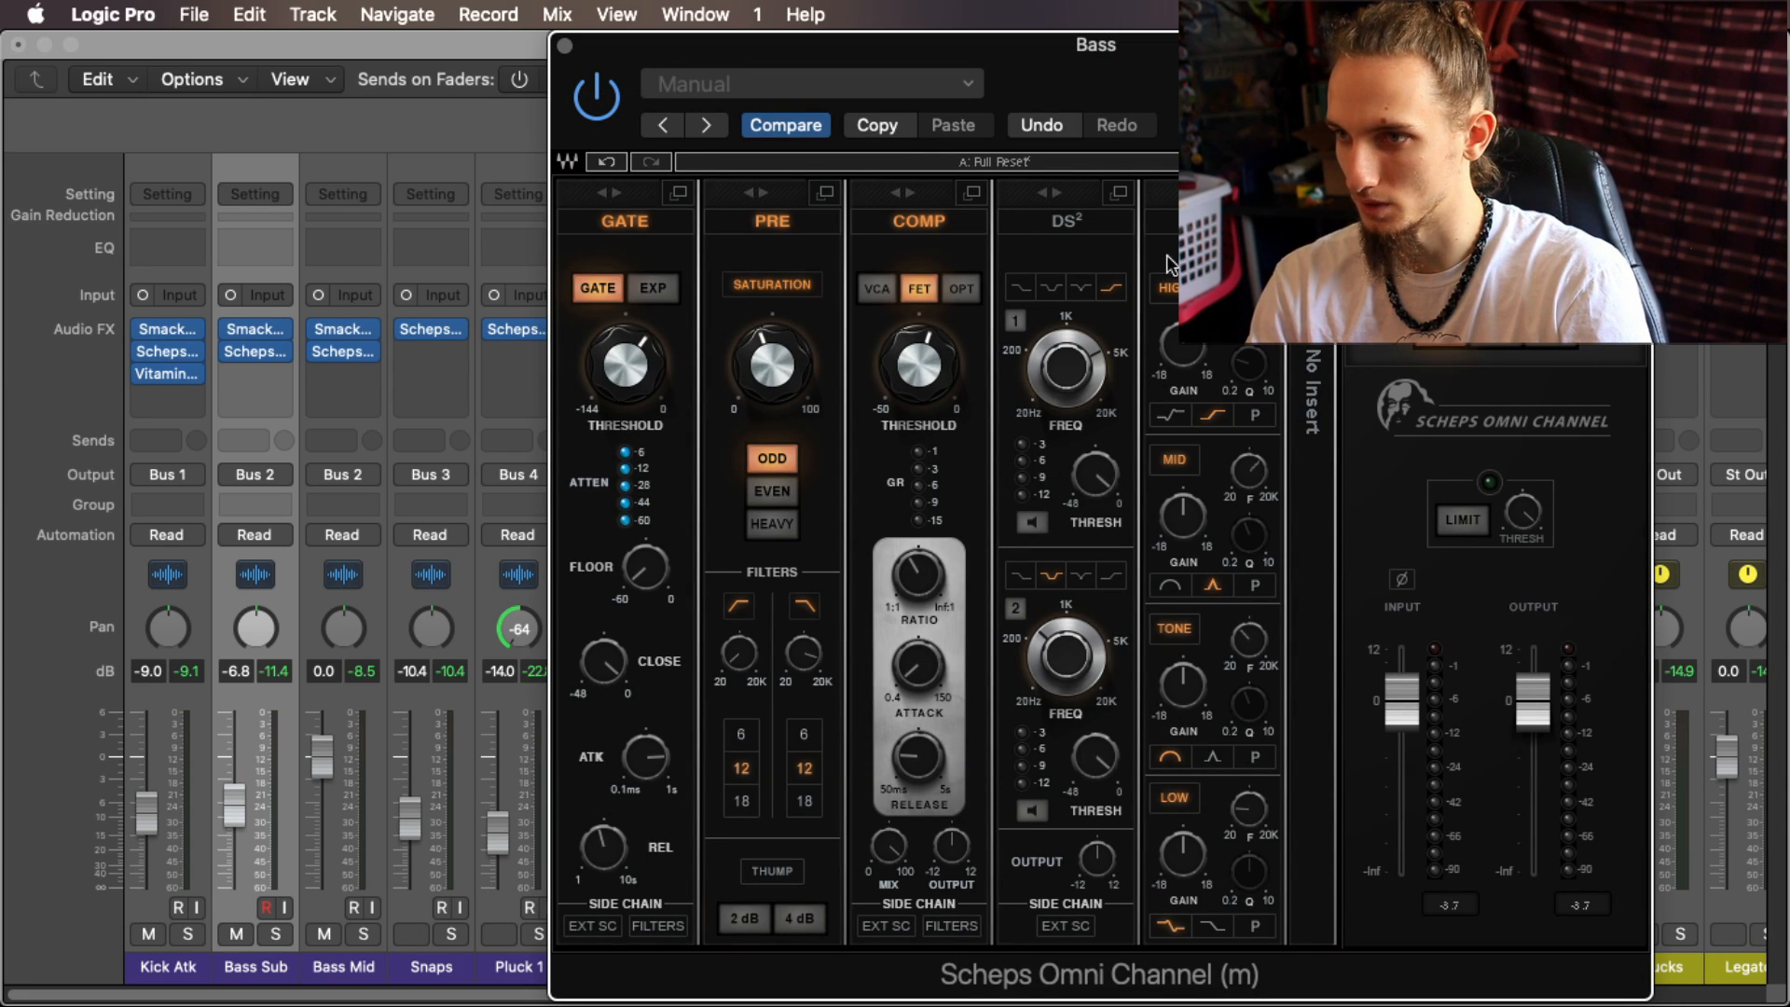
double_click(343, 853)
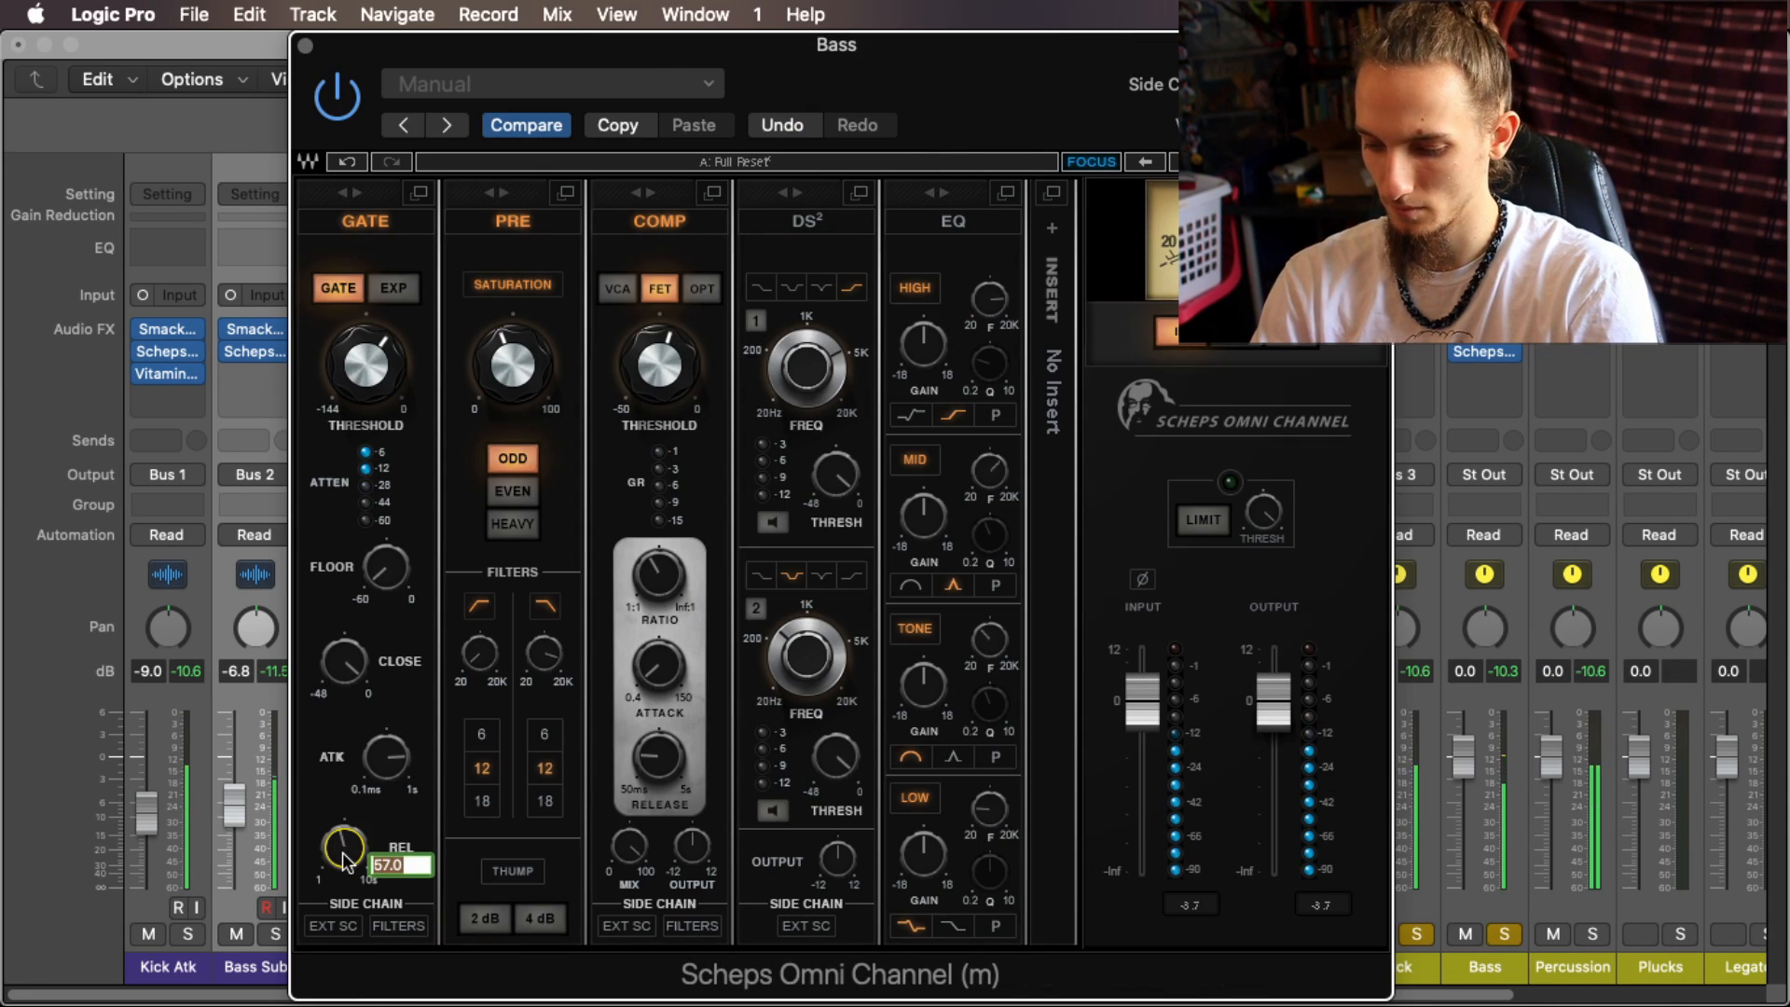
type("428")
key("Return")
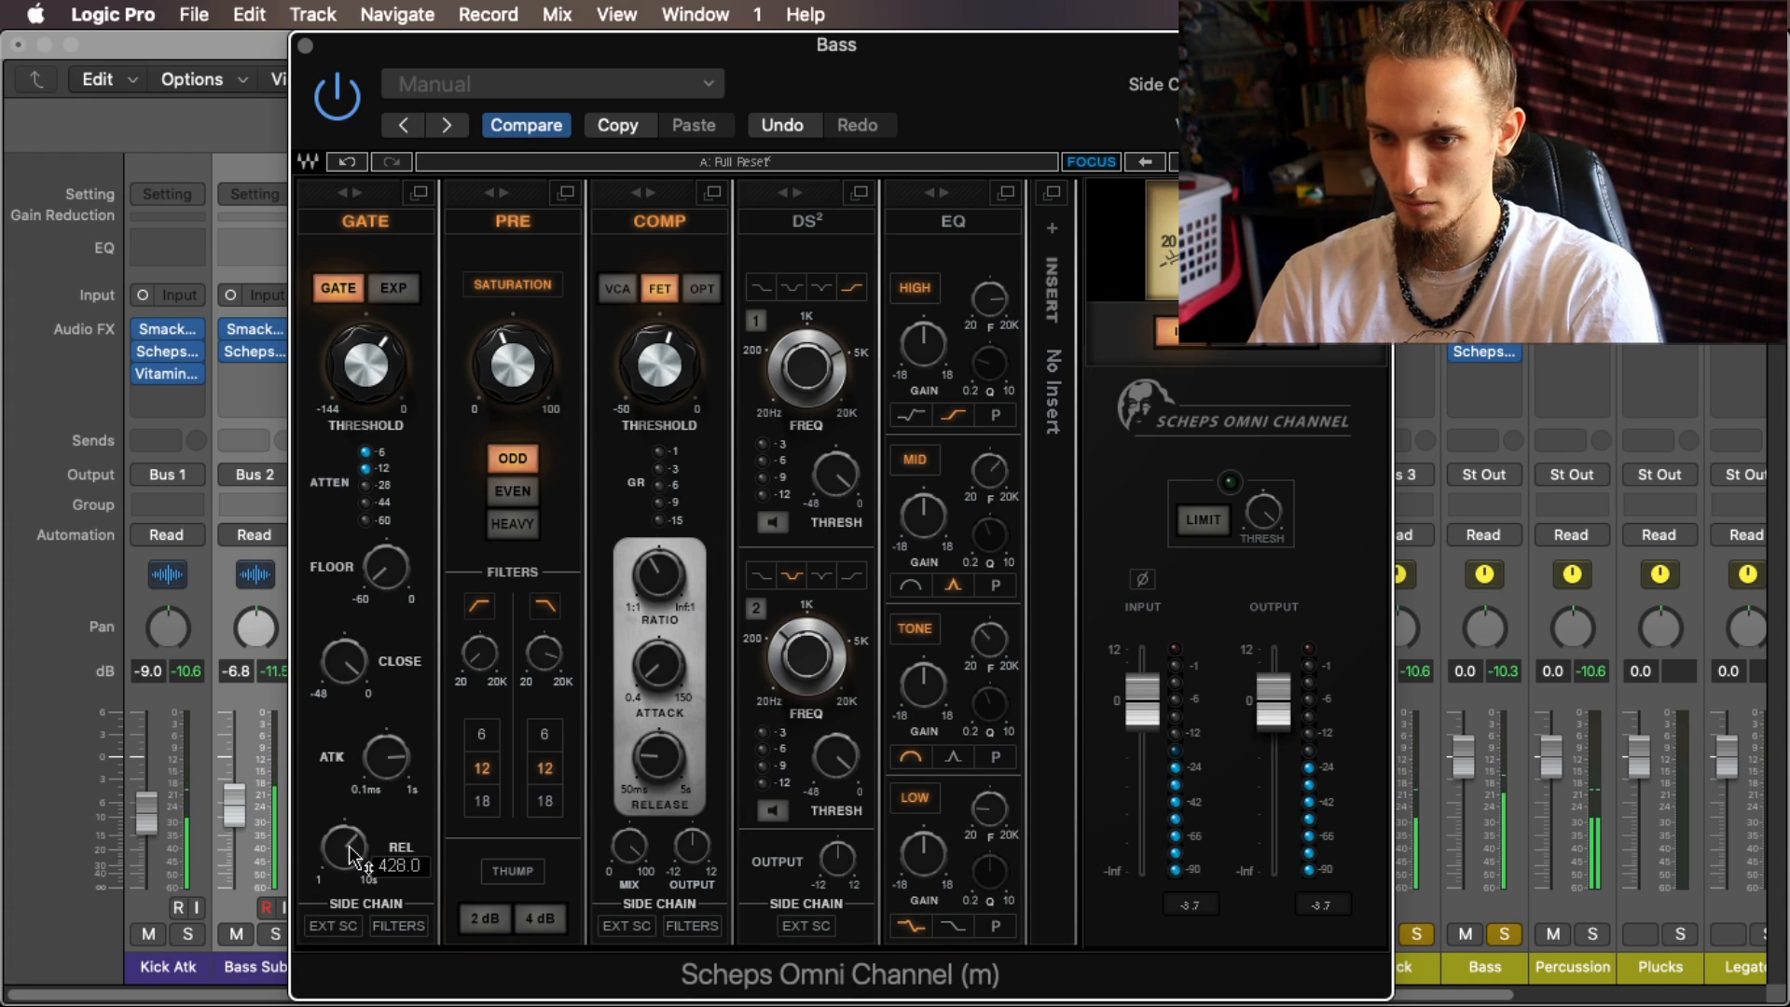
double_click(382, 760)
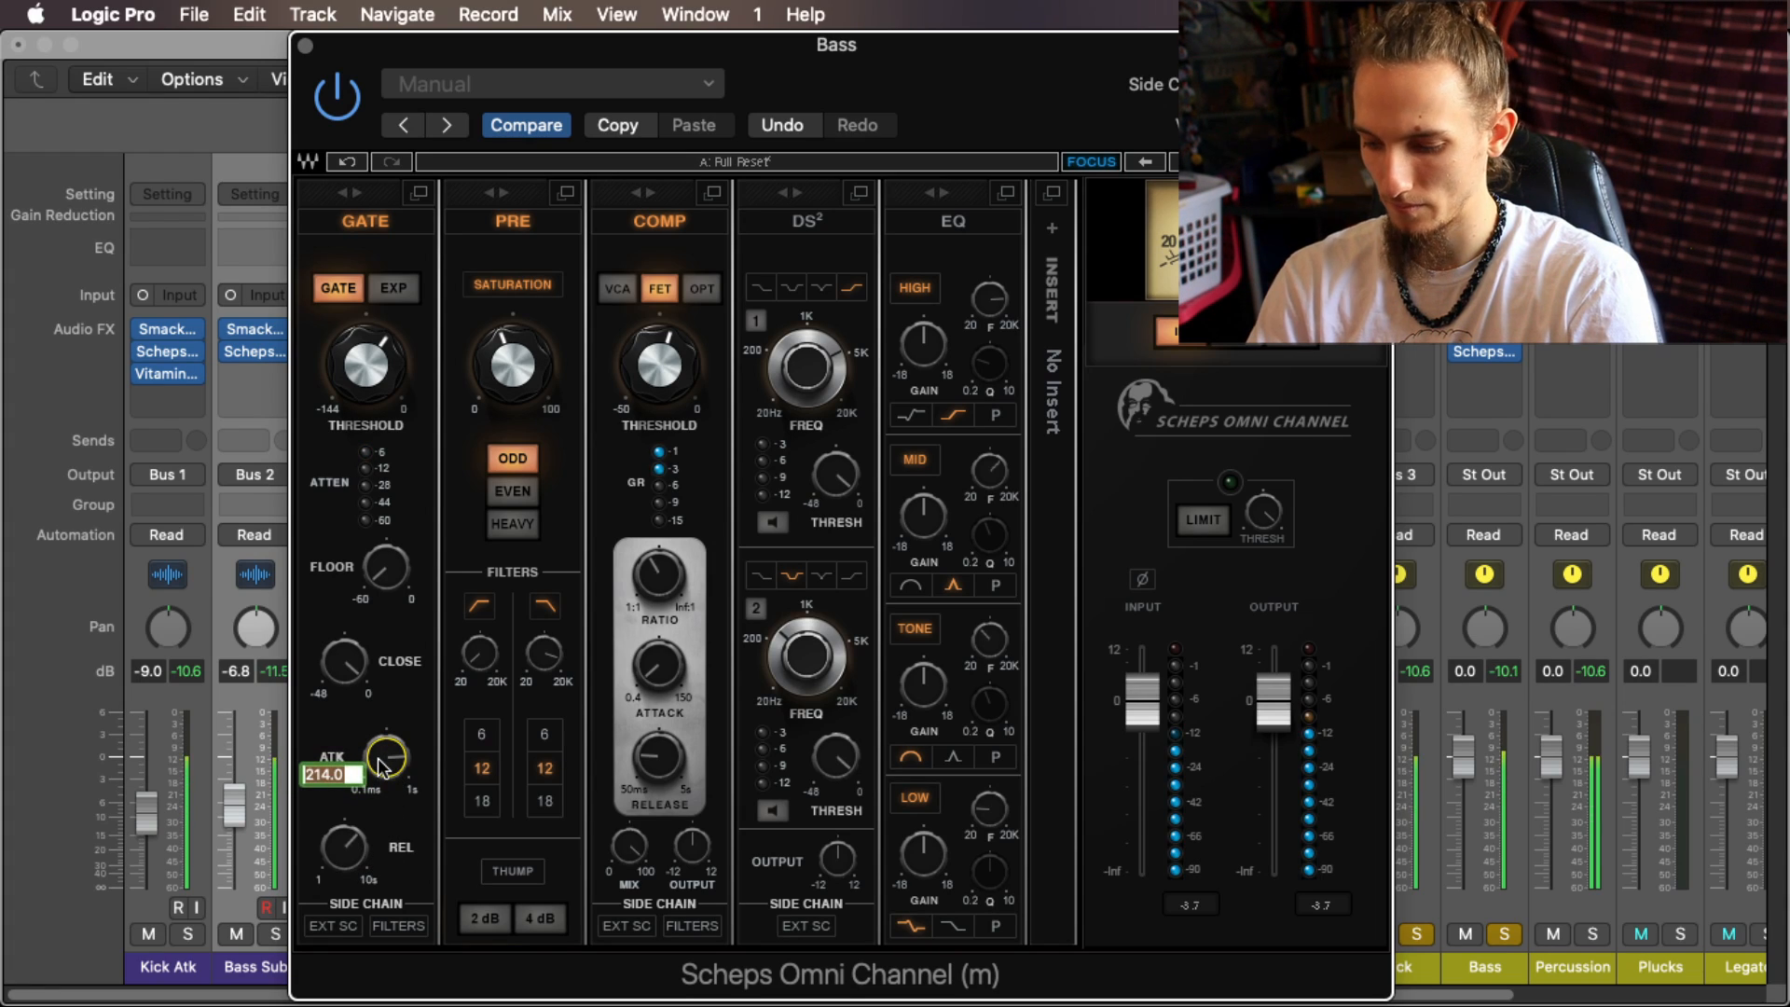
type("107")
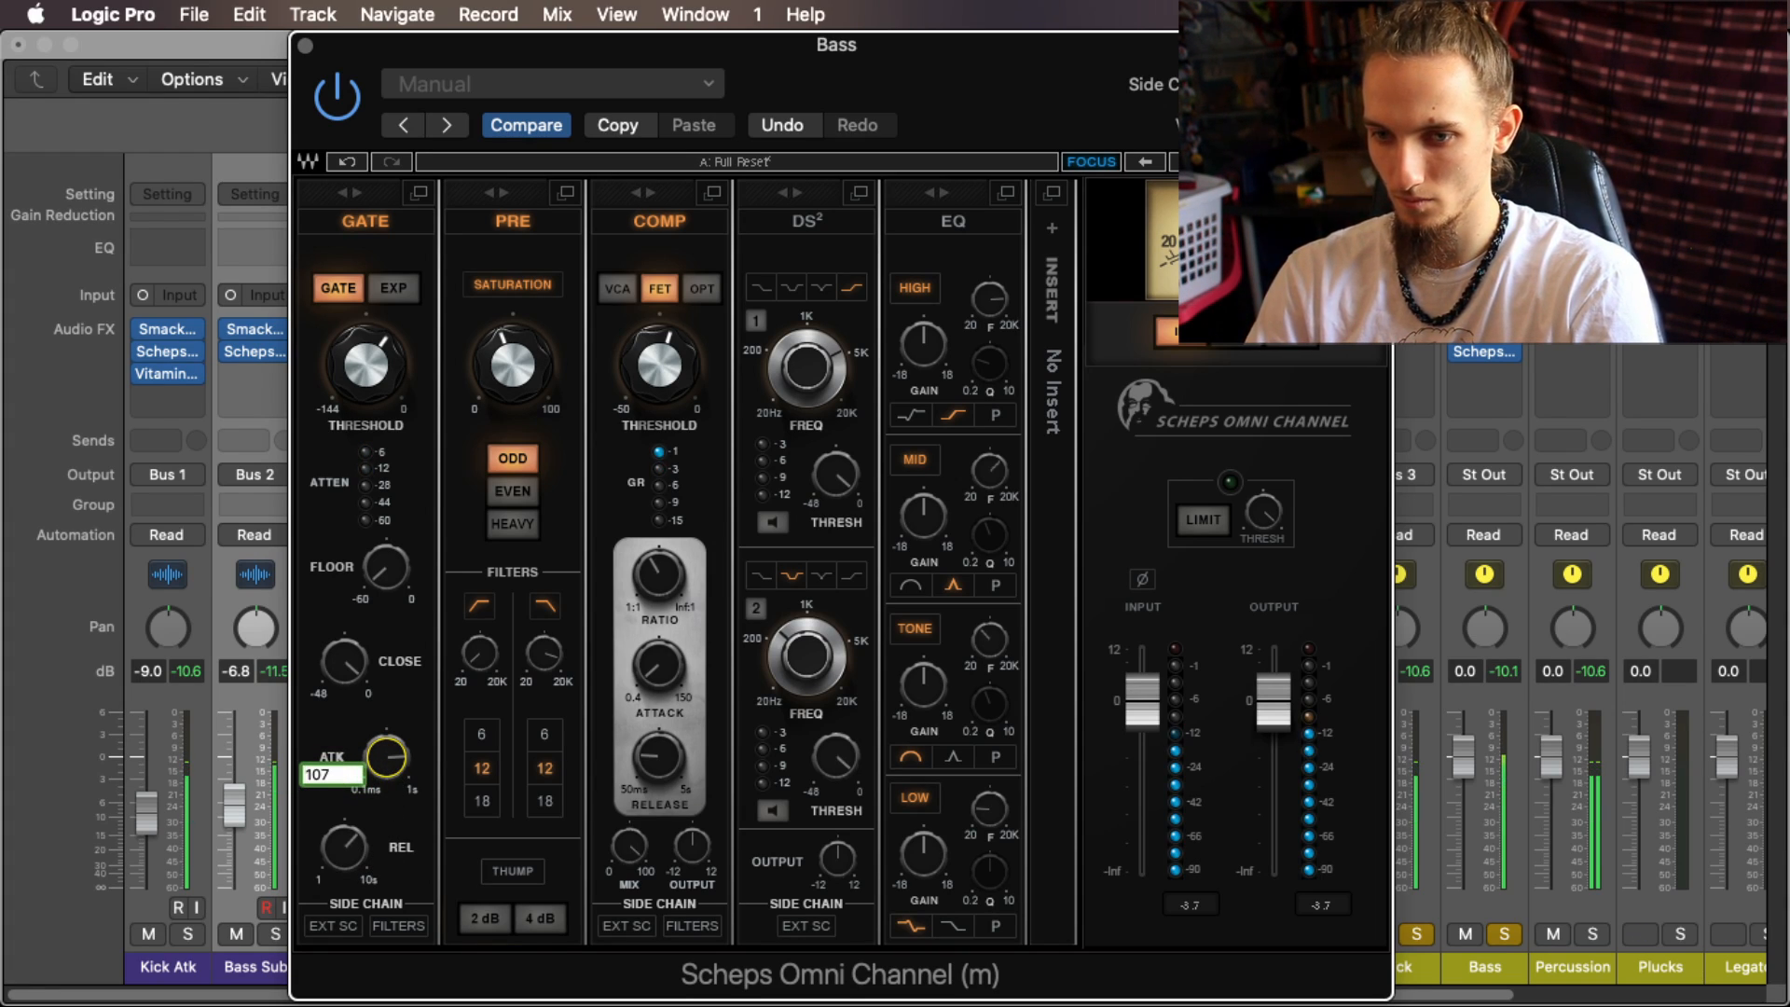
key("Return")
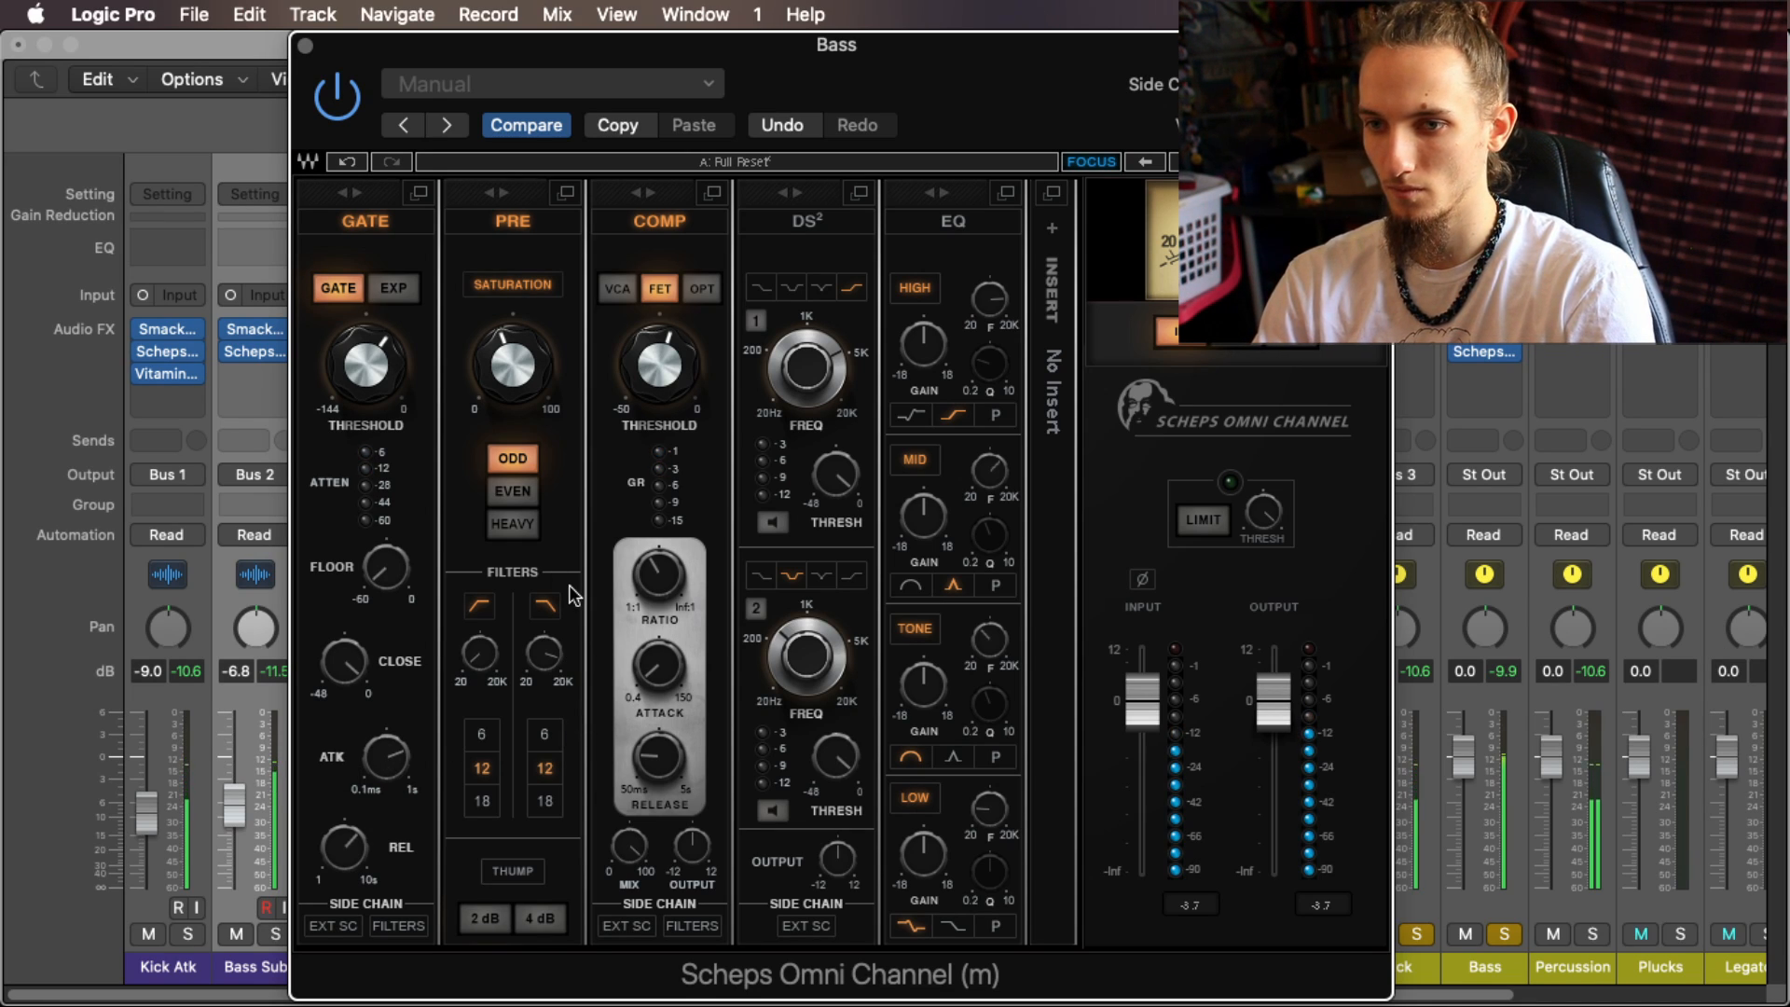
left_click(305, 49)
Step: Take the Kick bus out of solo and lower the Bass Sub fader to -11.8 dB
left_click(1416, 934)
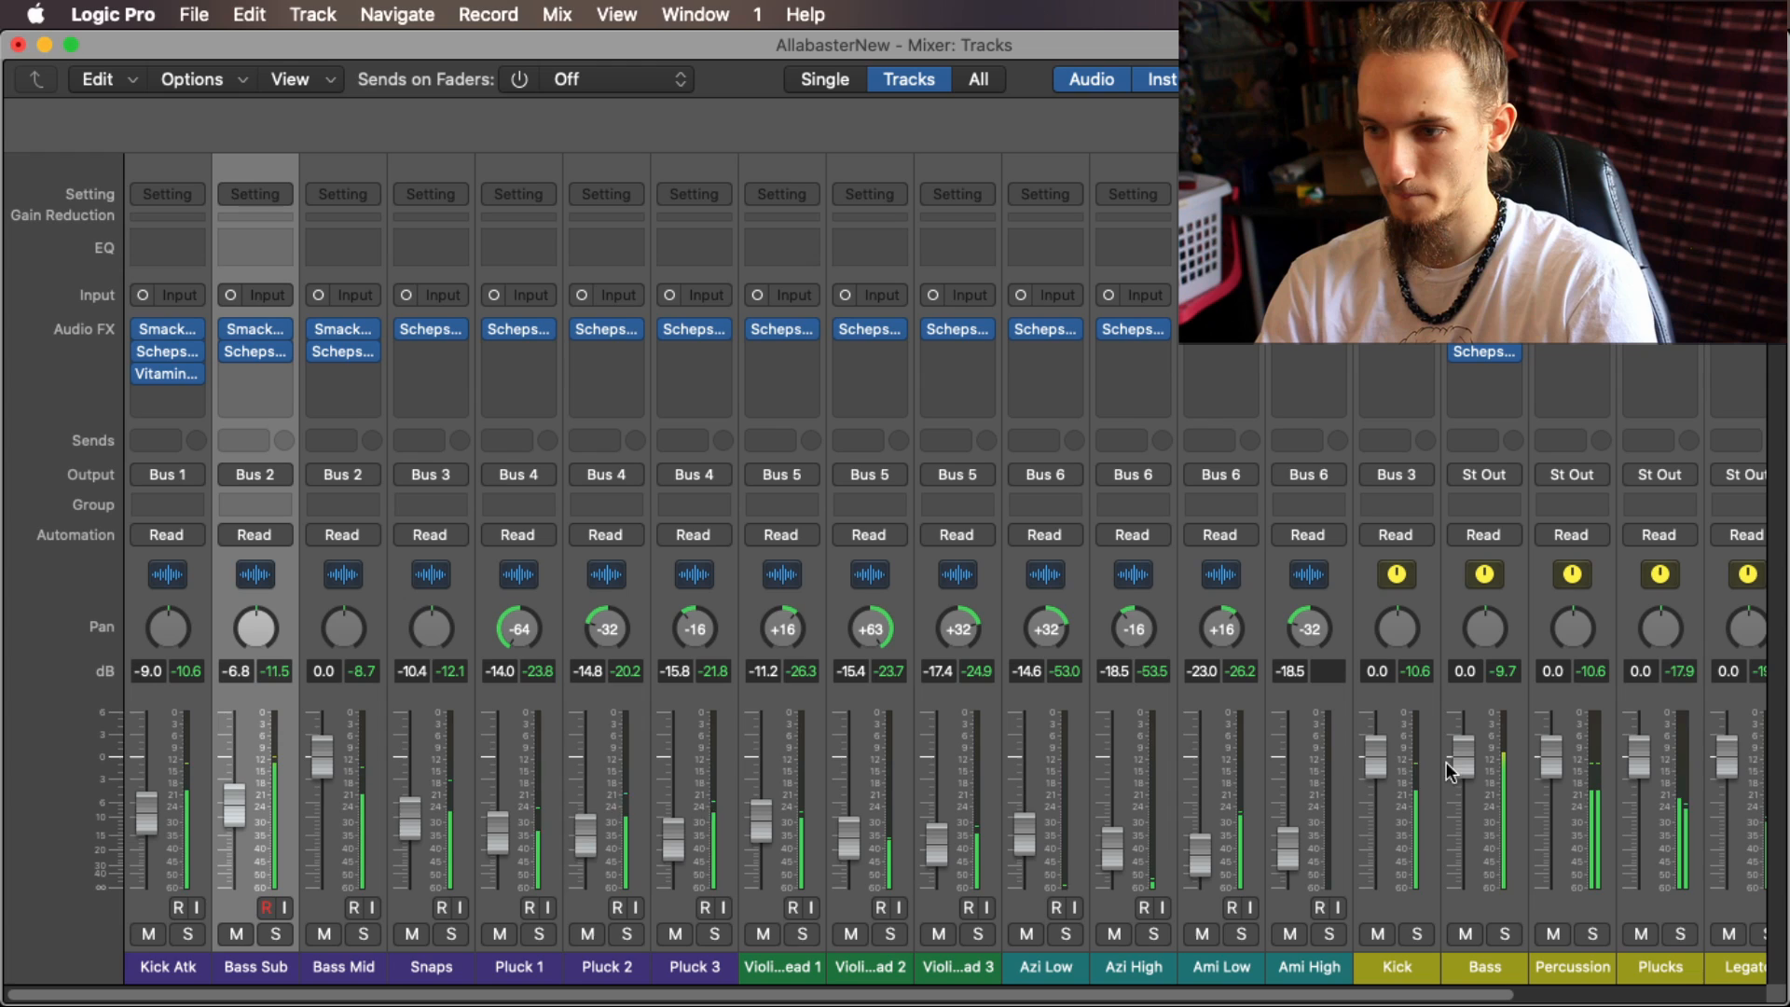
left_click_drag(234, 804, 234, 822)
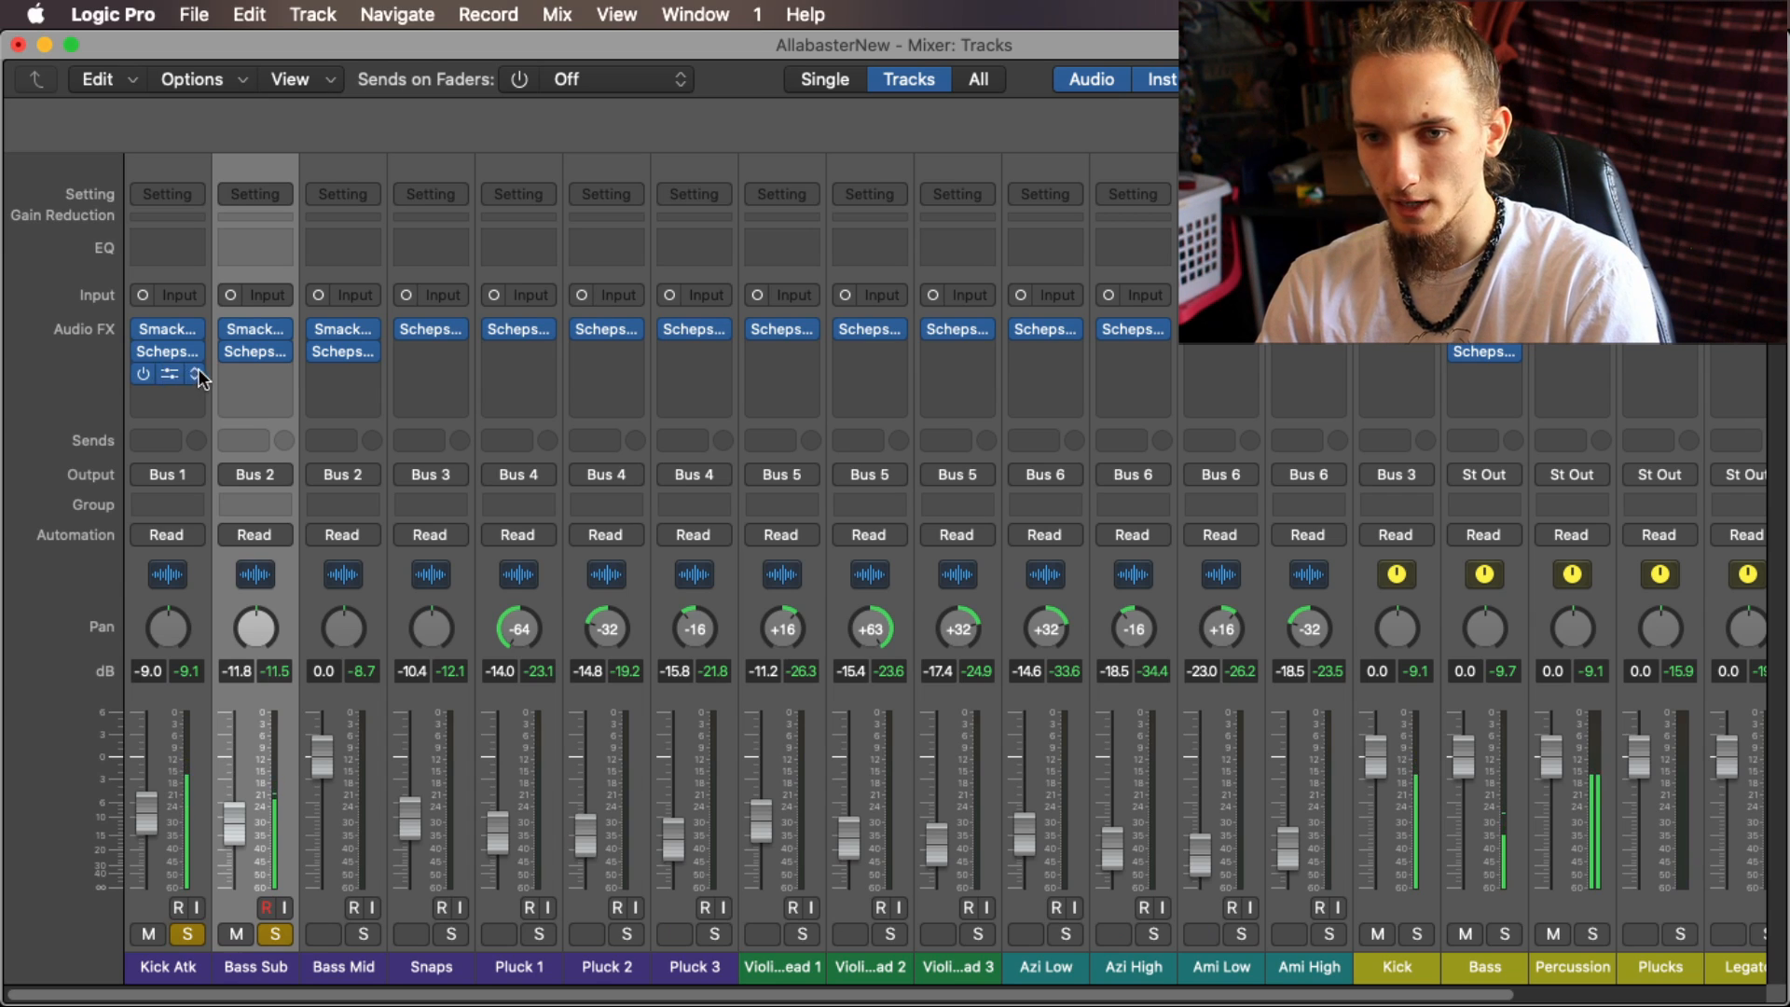
Step: Insert the mono Vitamin plug-in after Scheps Omni Channel on Bass Sub and reposition its window
left_click(254, 373)
mouse_move(332, 452)
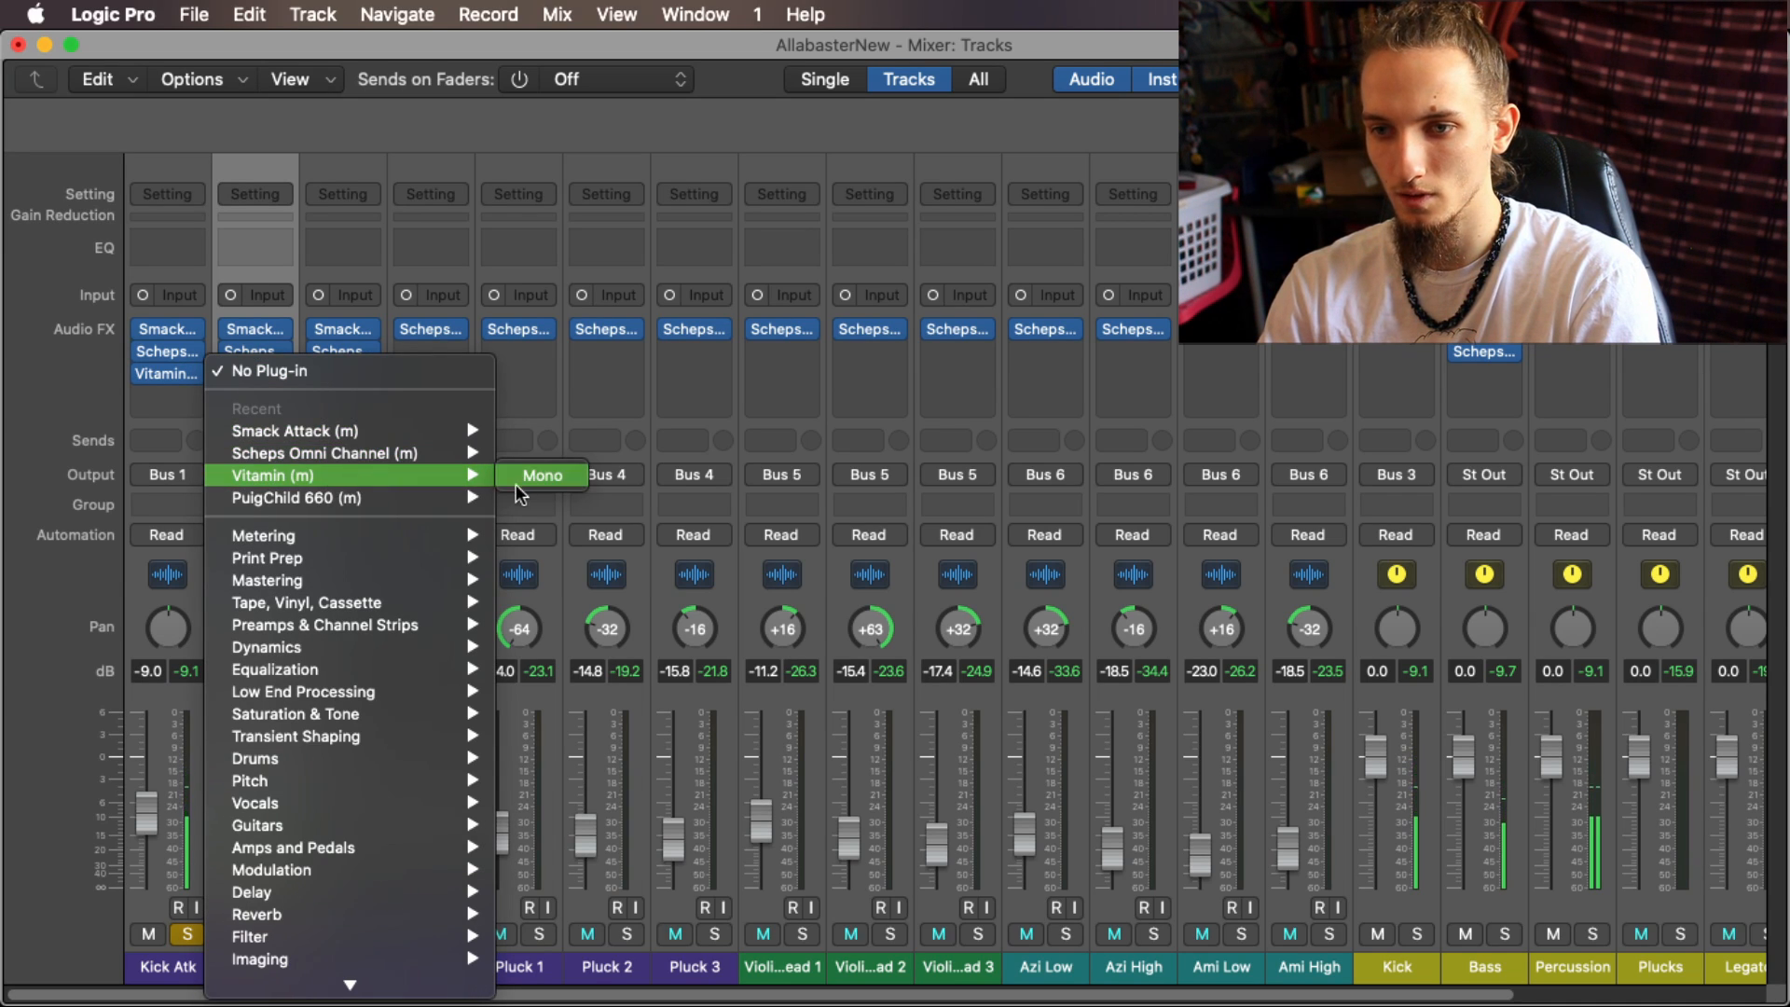
left_click(542, 474)
left_click_drag(1117, 332, 1094, 169)
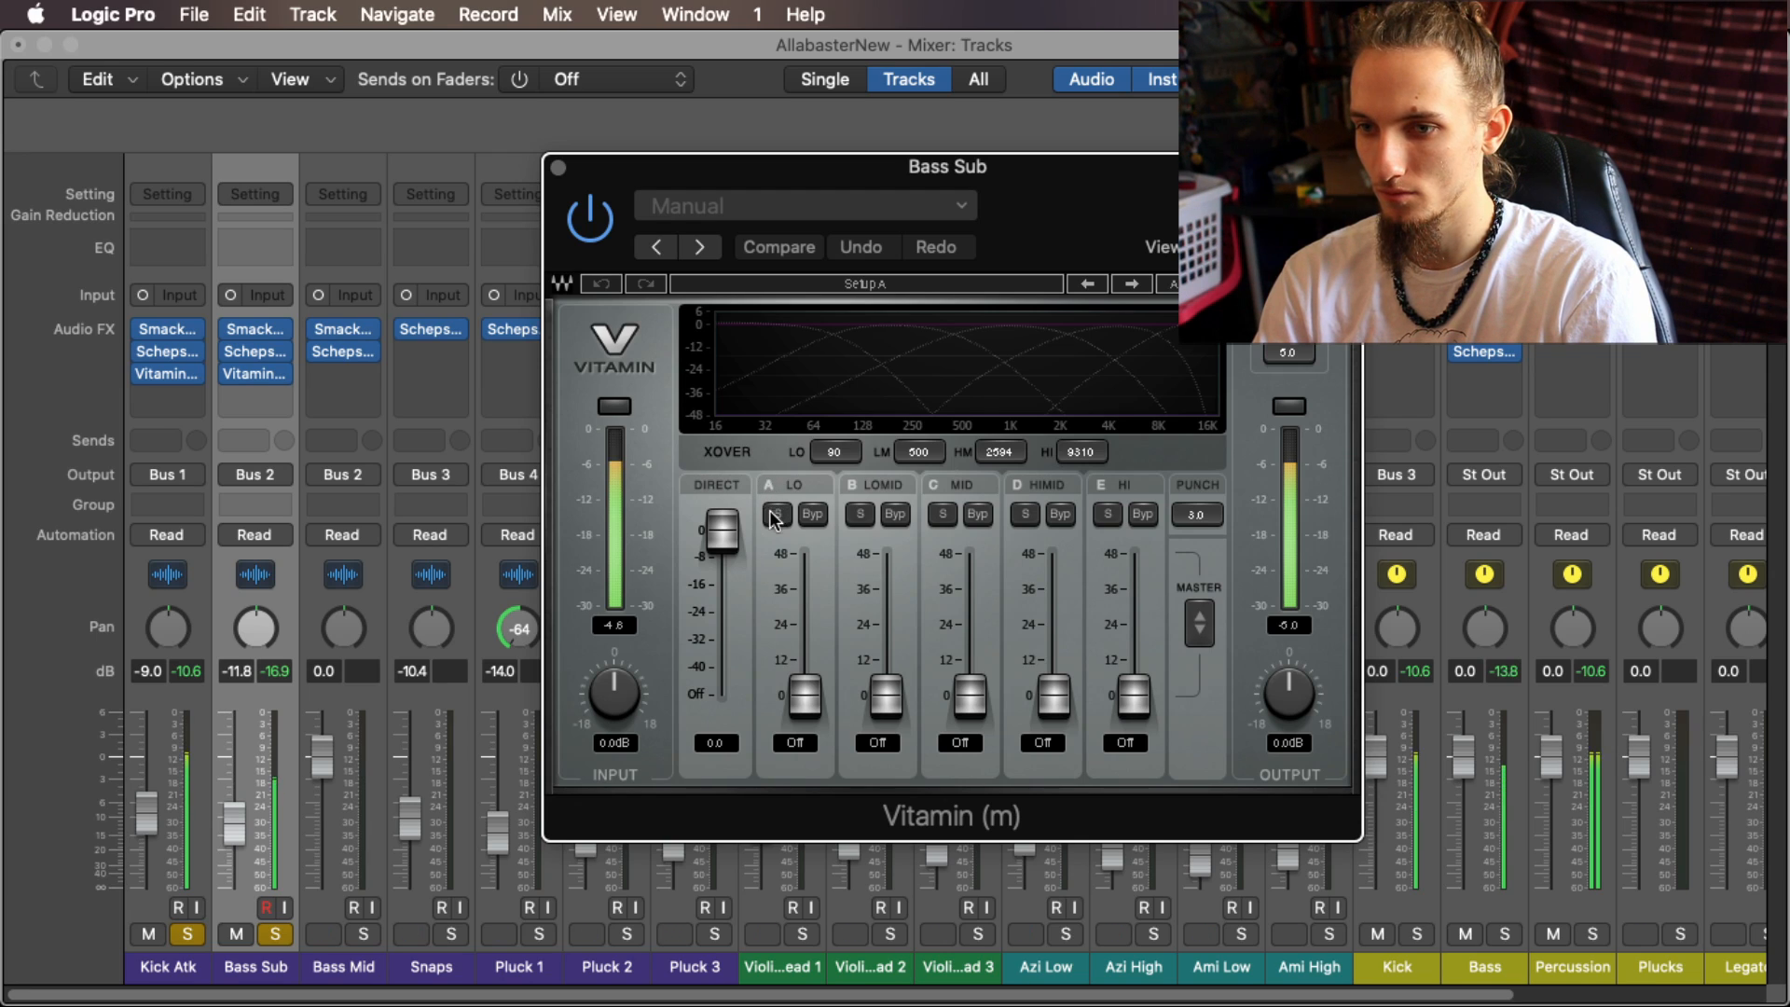
Step: Set Vitamin's LO crossover to 60, LM crossover to 200, Lo band to 39.7 and LoMid band to 26.2, and compare it bypassed and active
left_click_drag(804, 695, 807, 566)
left_click_drag(721, 529, 722, 695)
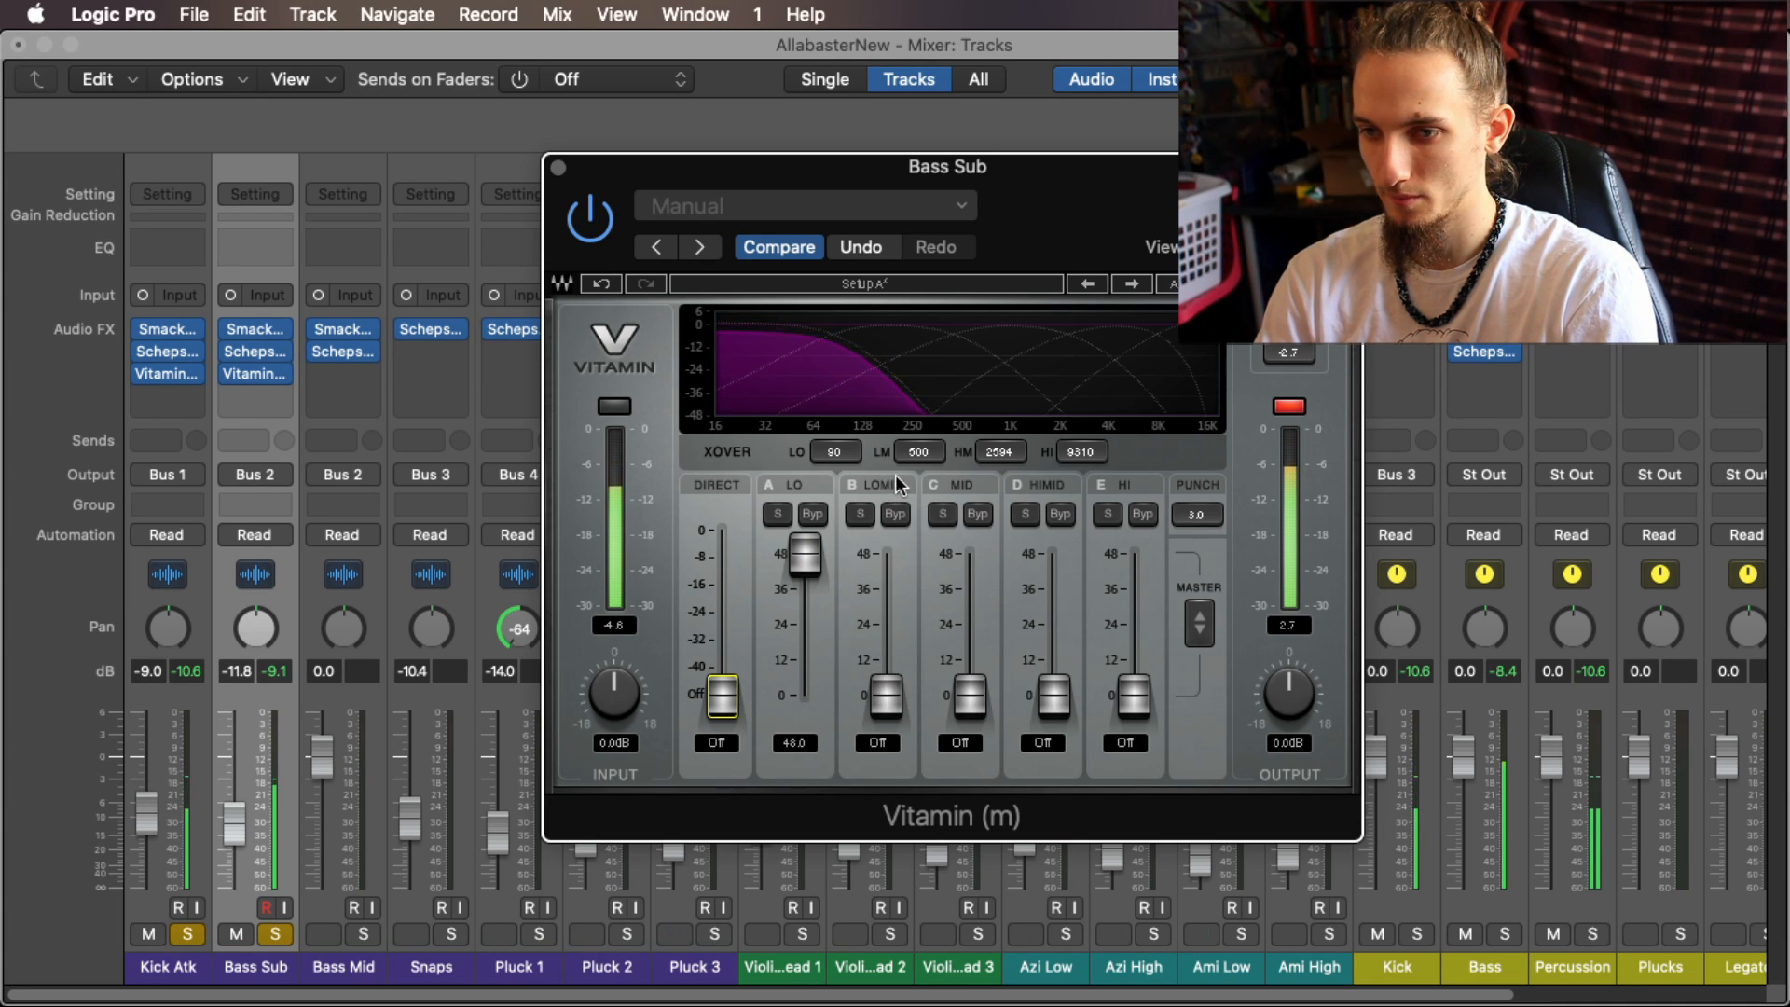
left_click_drag(840, 453, 919, 495)
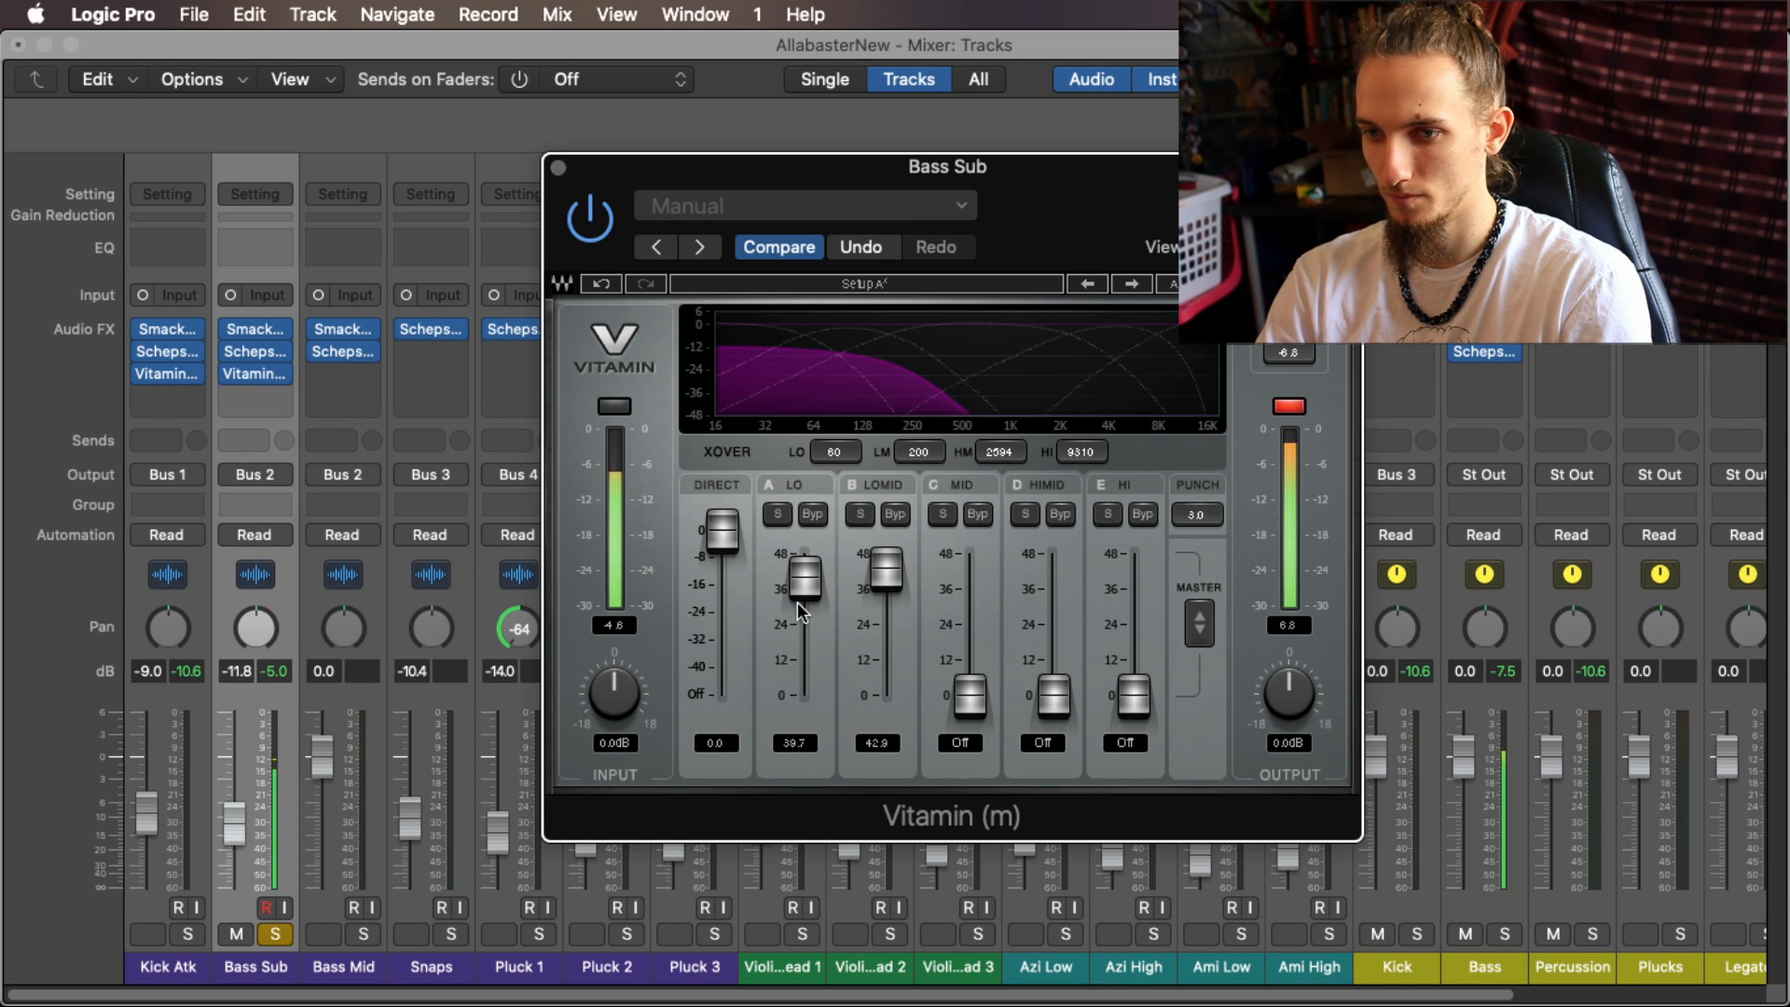
left_click_drag(886, 569, 886, 618)
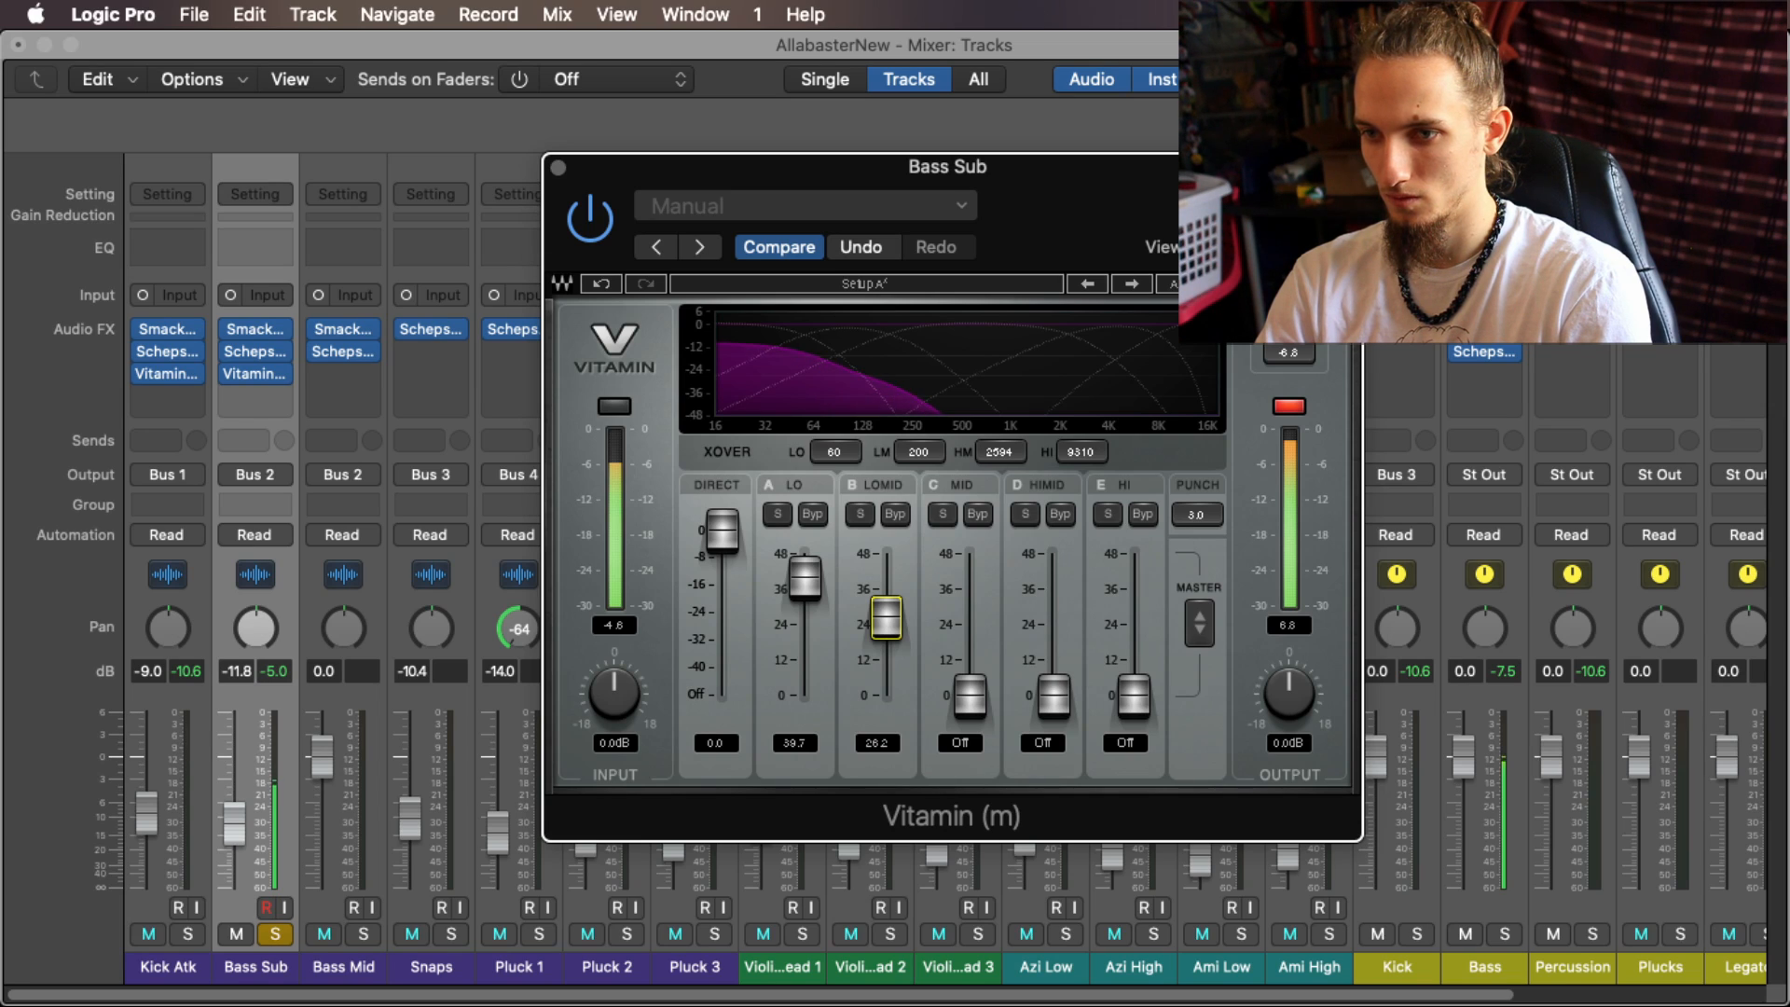
left_click(589, 222)
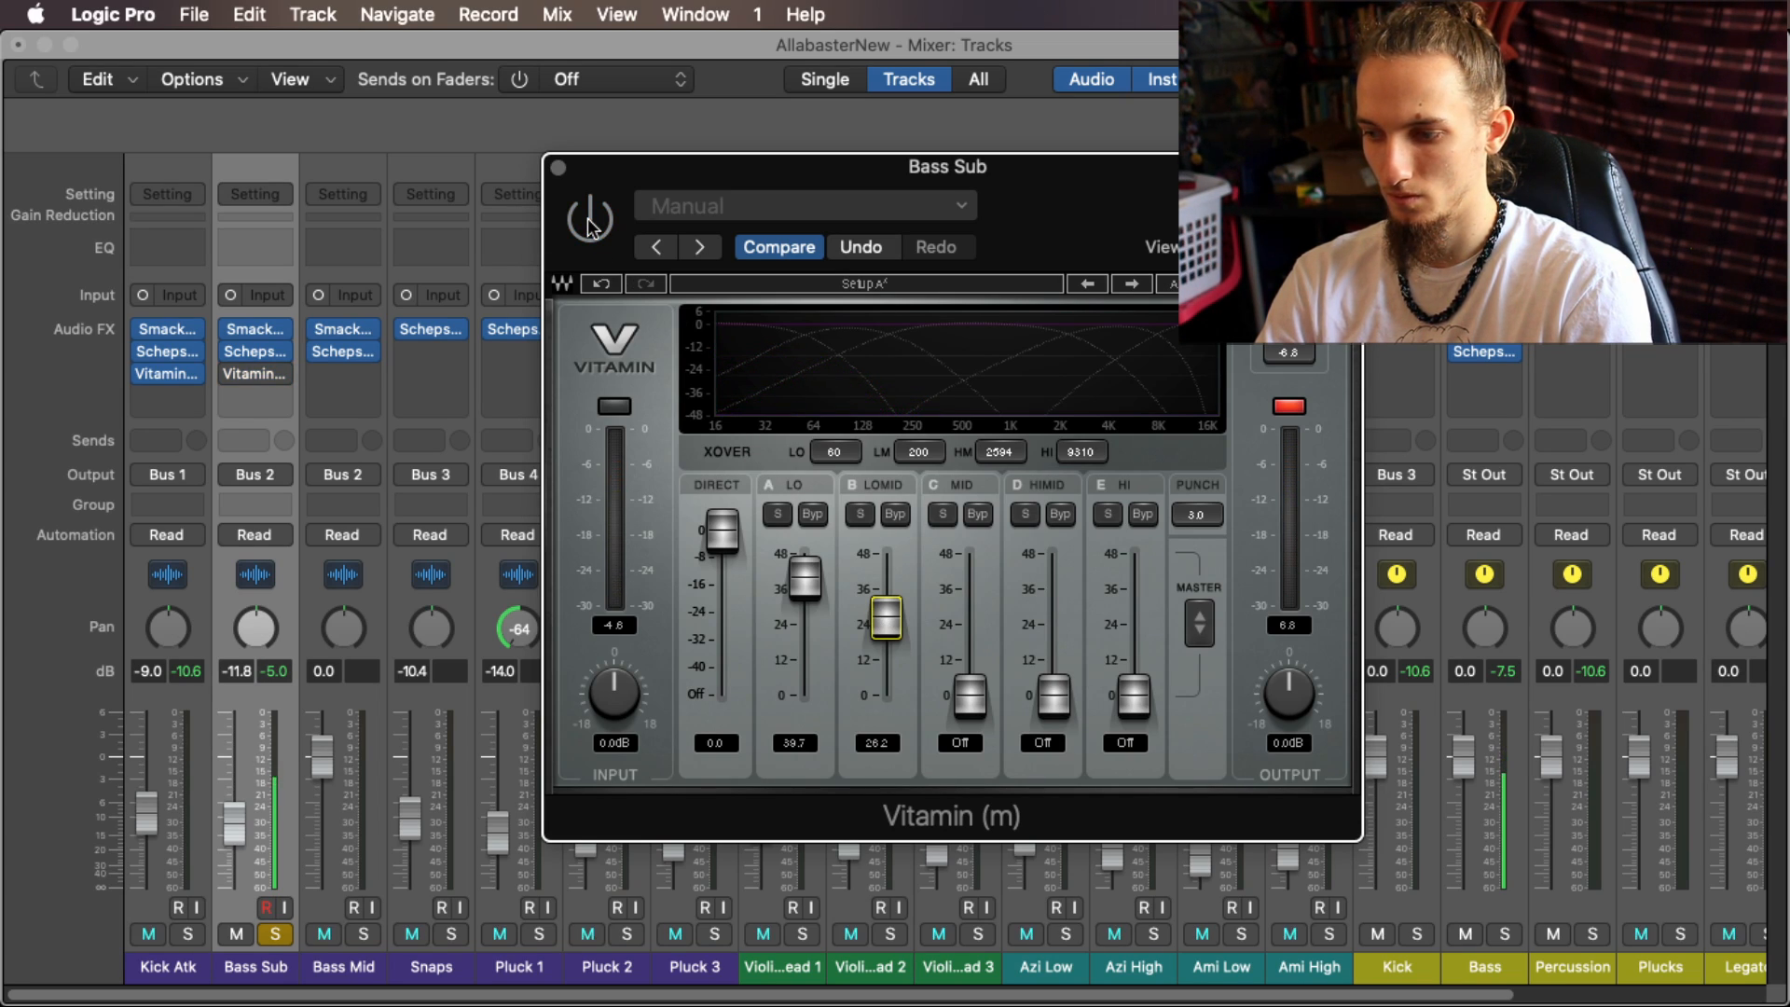
left_click(590, 220)
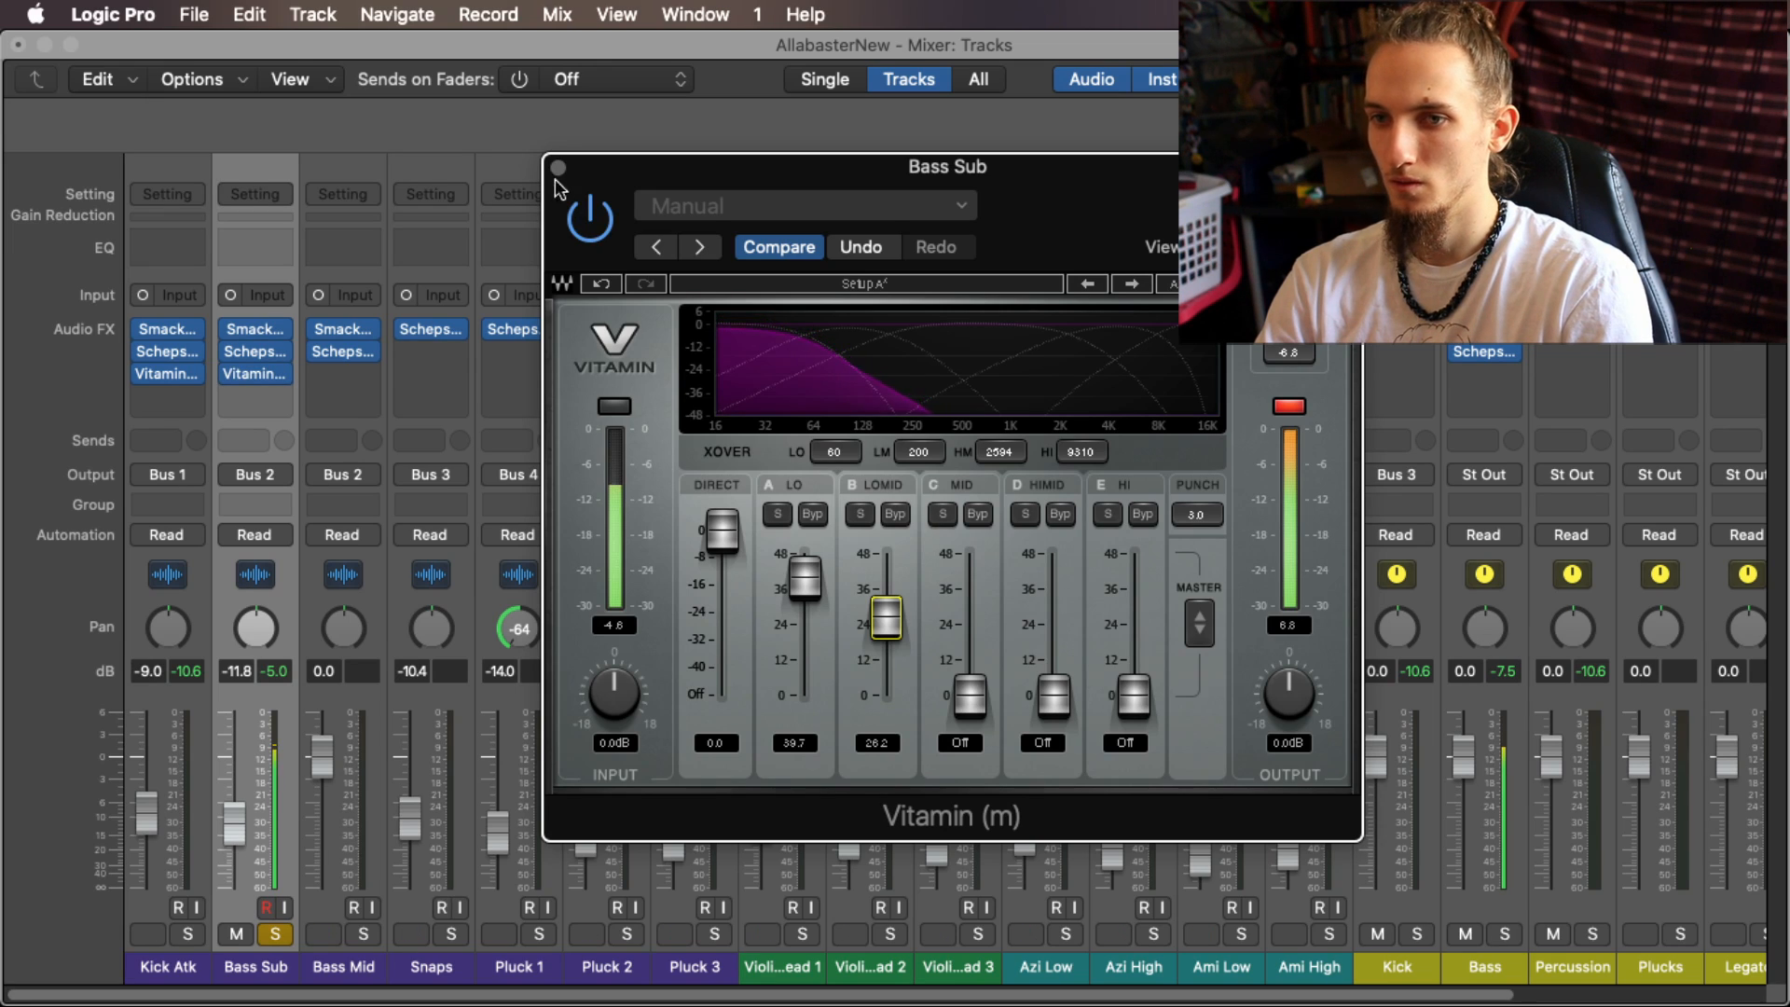
Step: Solo Kick Atk alongside Bass Sub and close the Bass Sub Vitamin plug-in
left_click(187, 934)
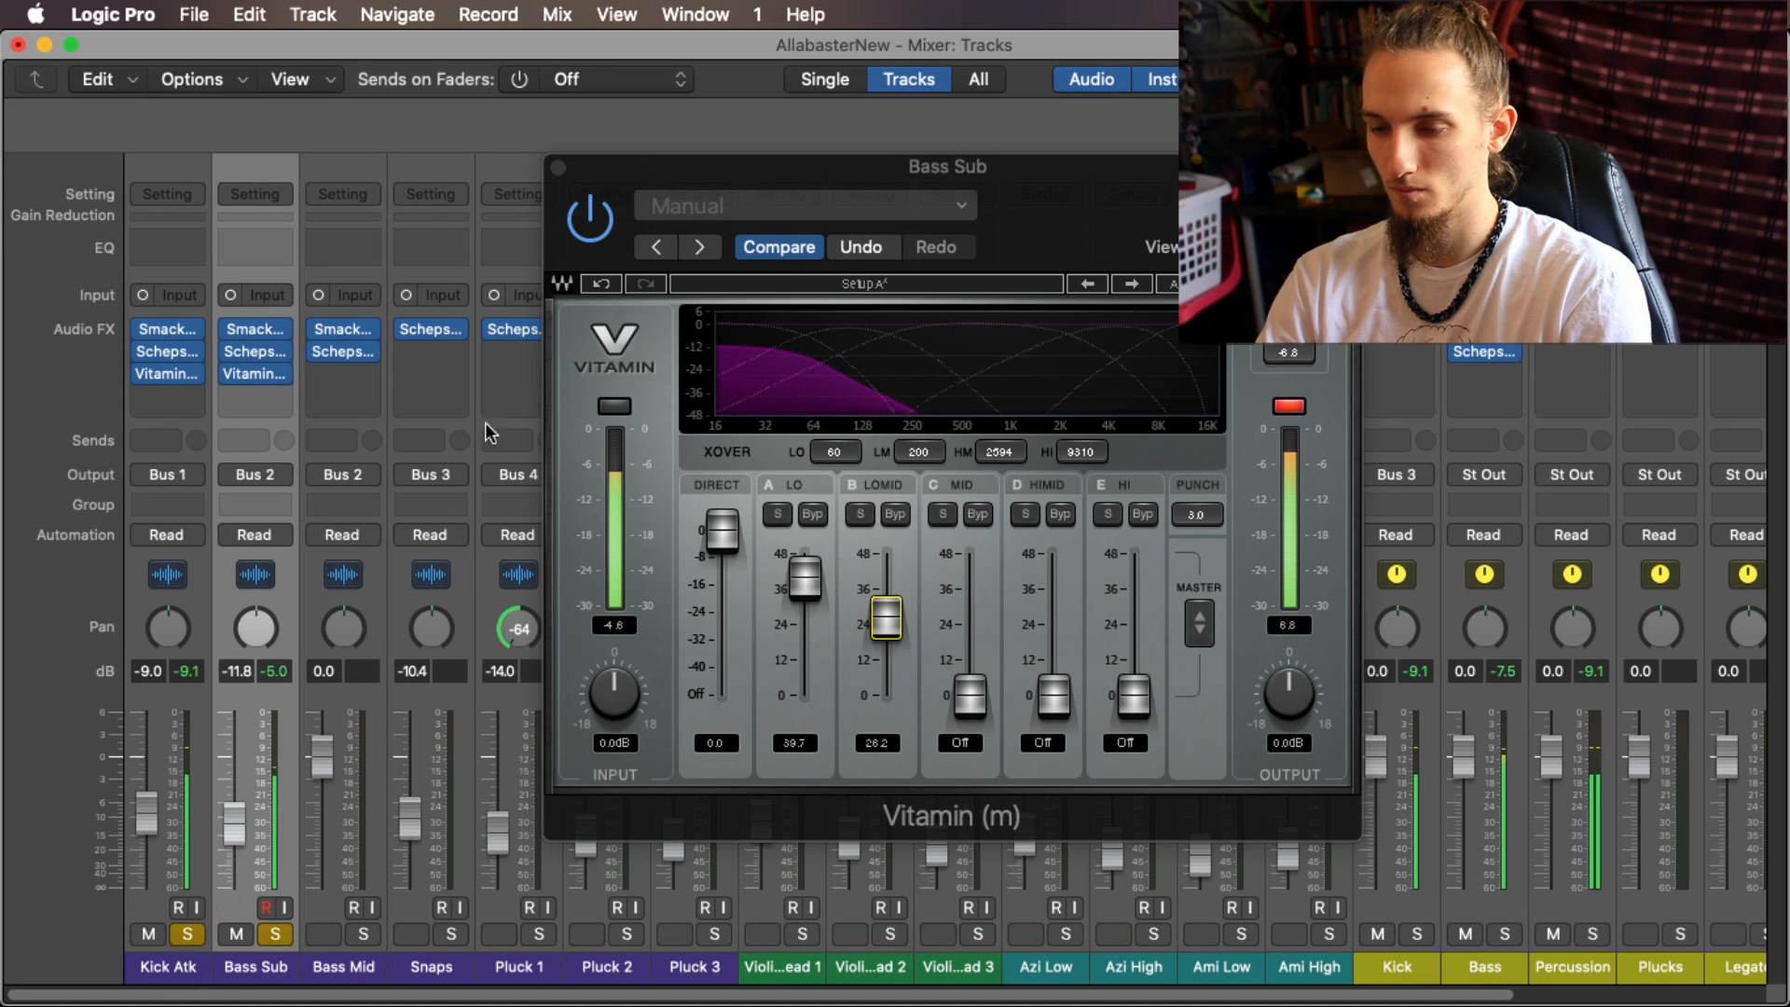
left_click(558, 168)
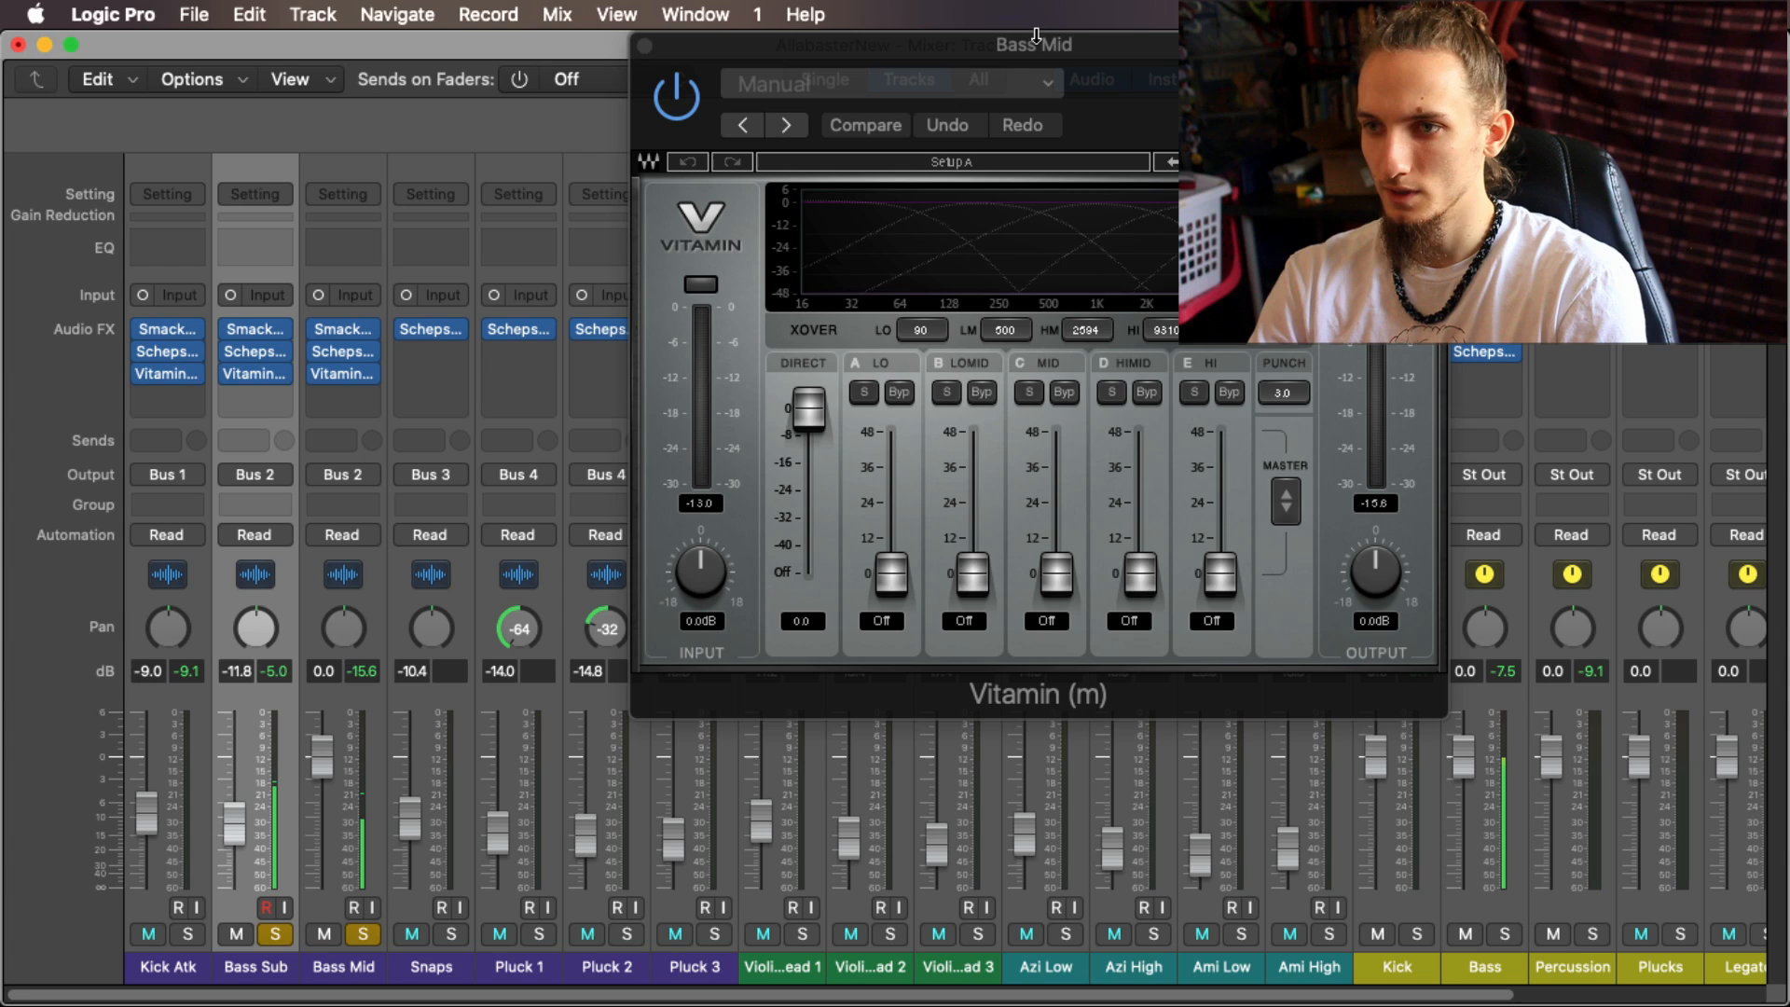
Step: In Bass Mid's Vitamin, set the LM crossover to 300, Mid to 35.6, HiMid to 38.7 and Hi to 41.8, and close the plug-in
left_click_drag(1162, 48, 1166, 186)
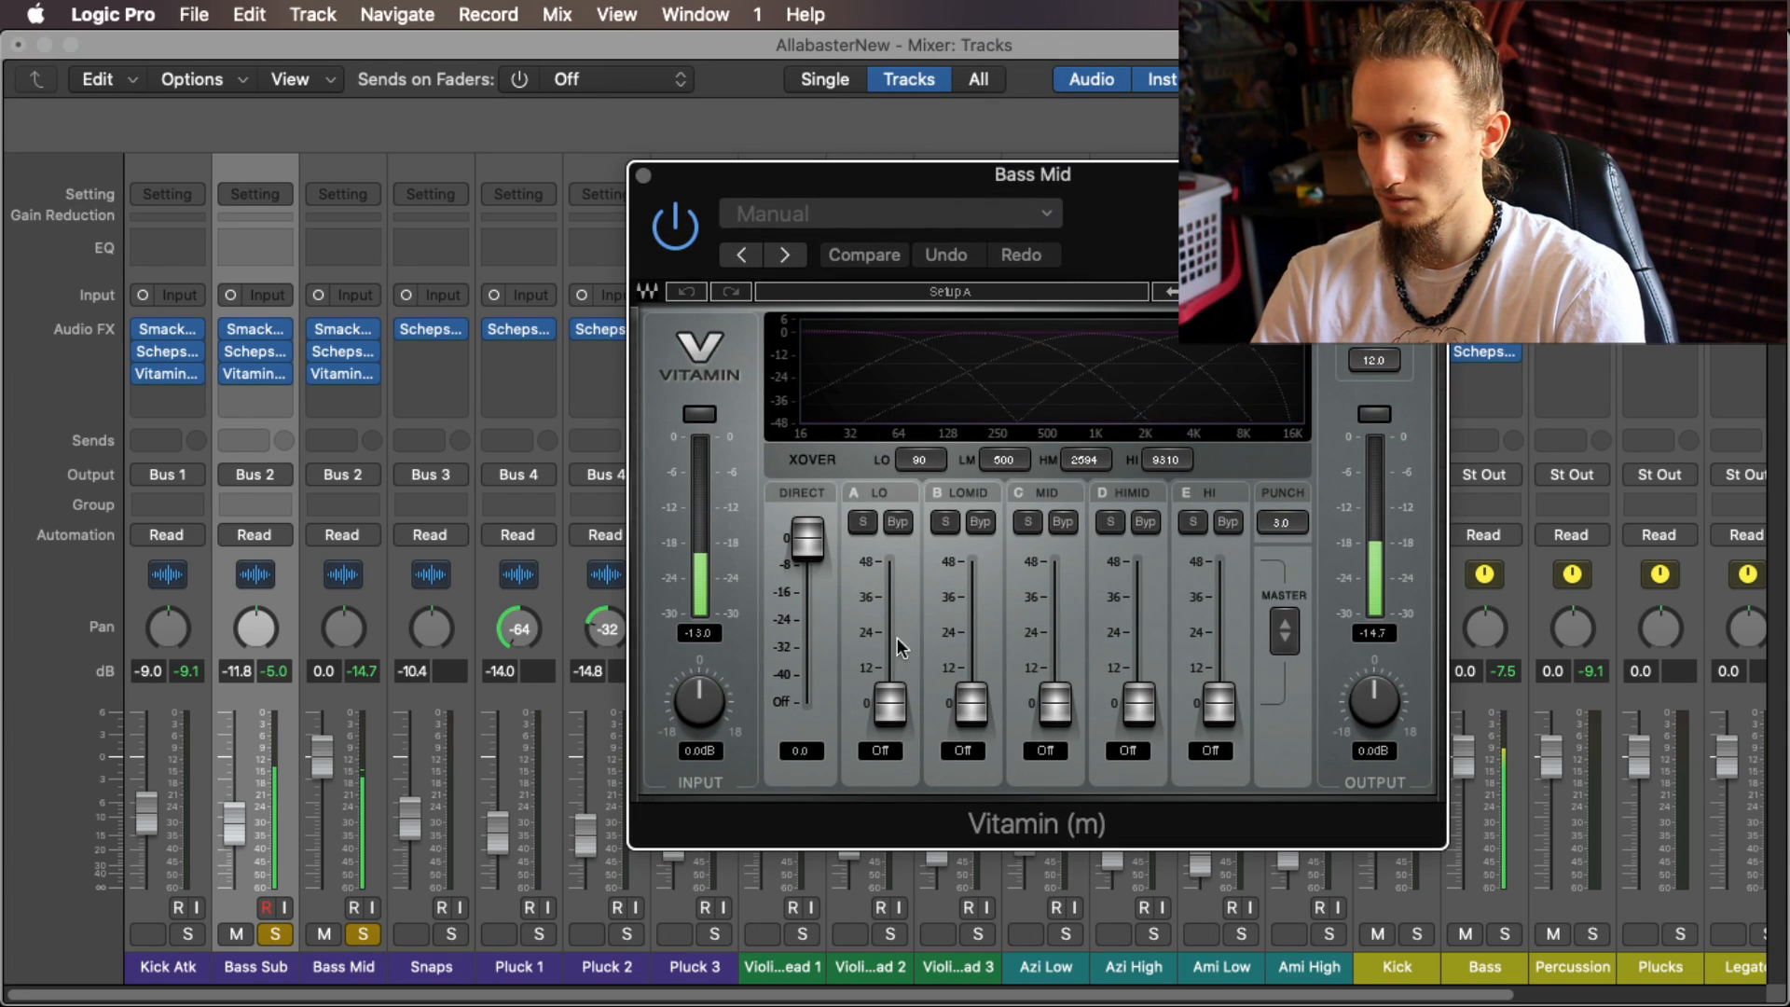
left_click_drag(805, 541, 808, 704)
left_click_drag(1005, 458, 1005, 495)
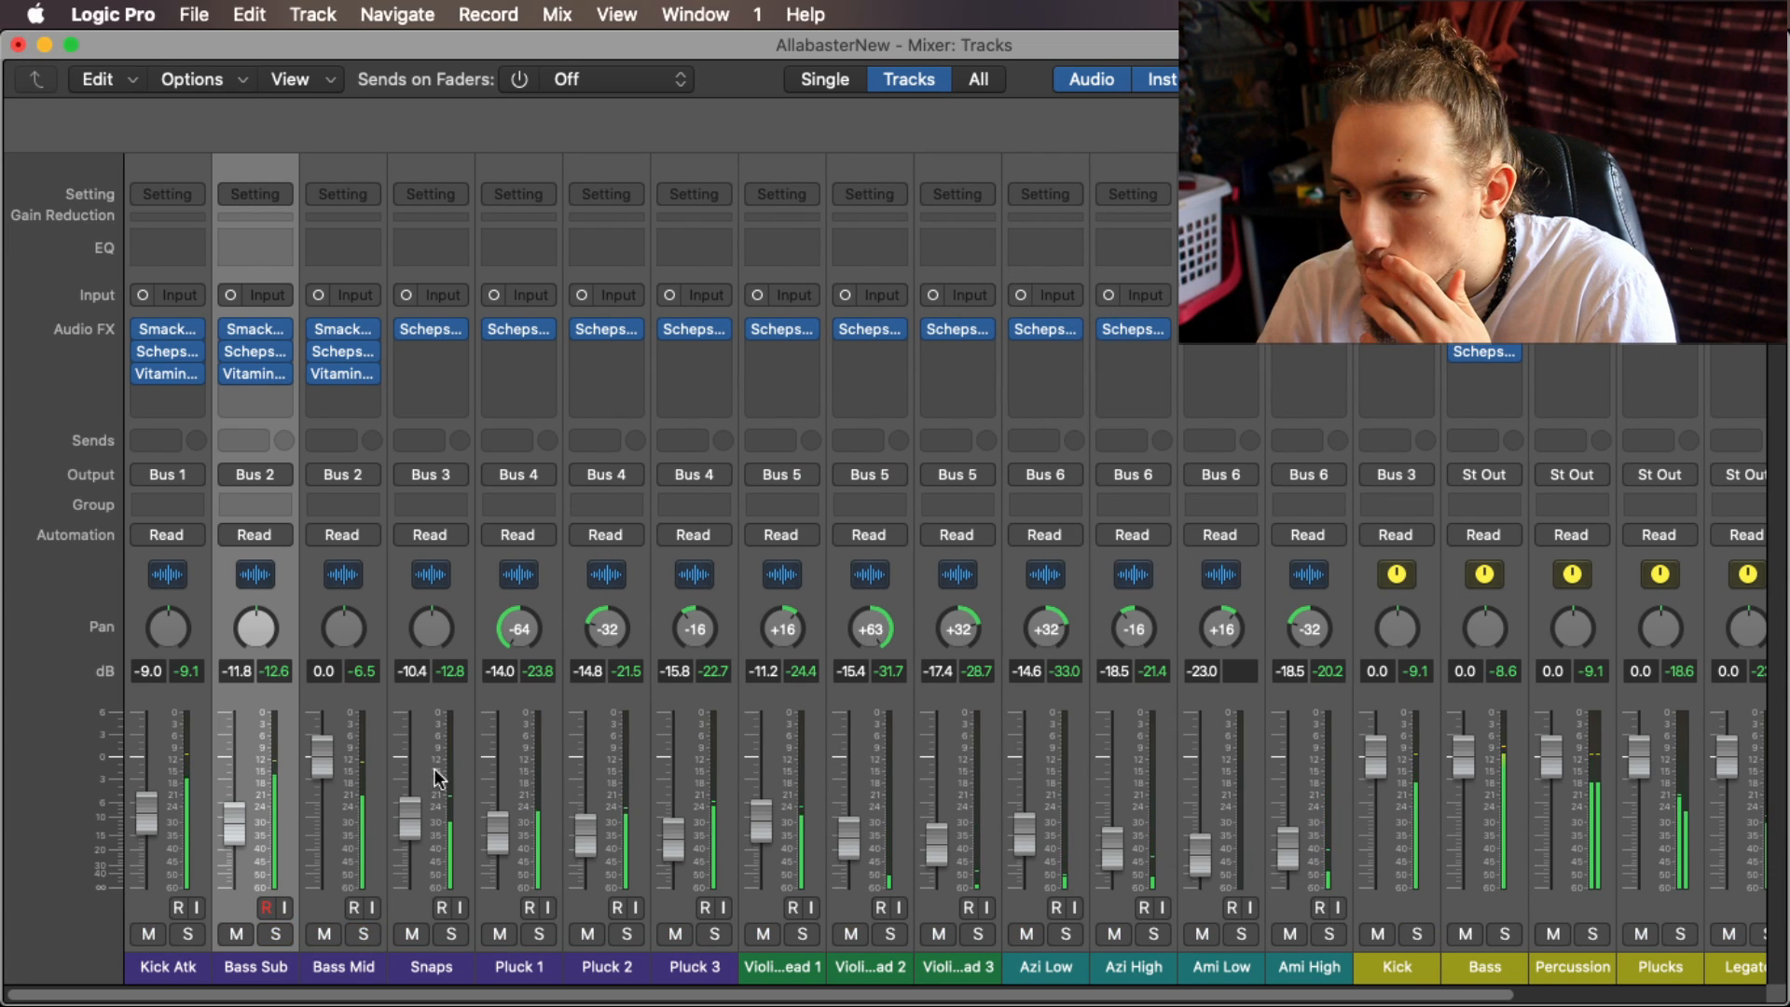
left_click(345, 375)
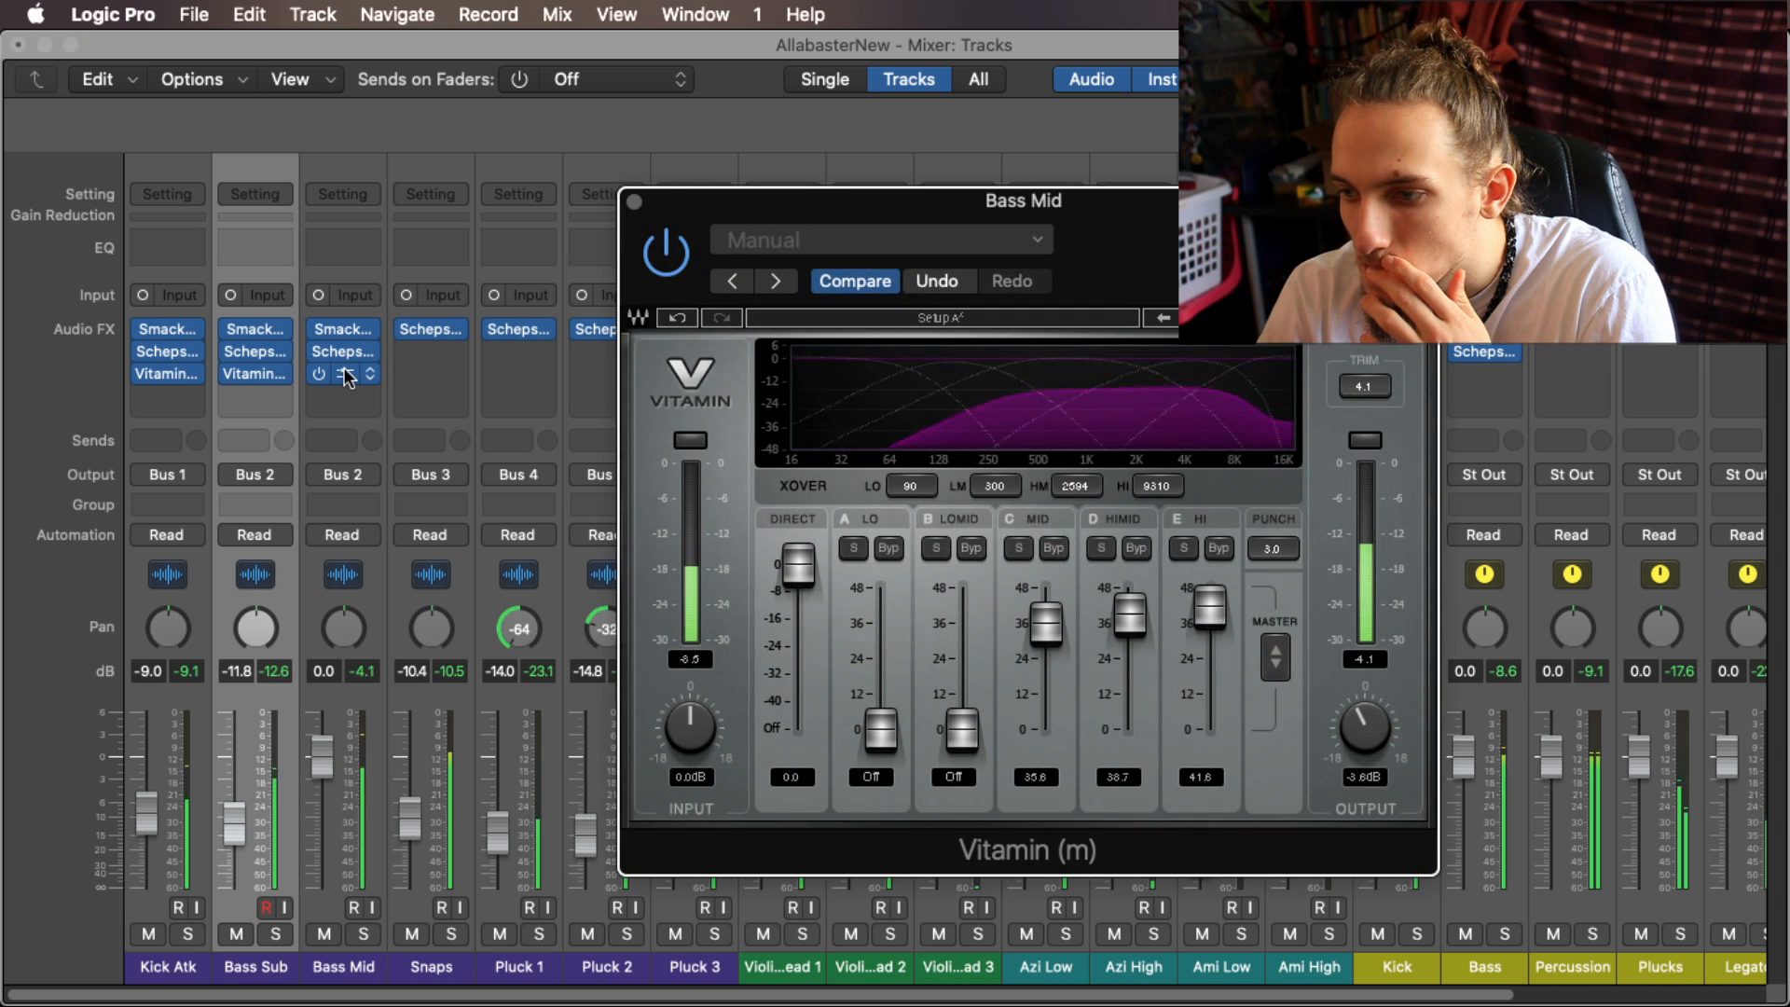
left_click(634, 202)
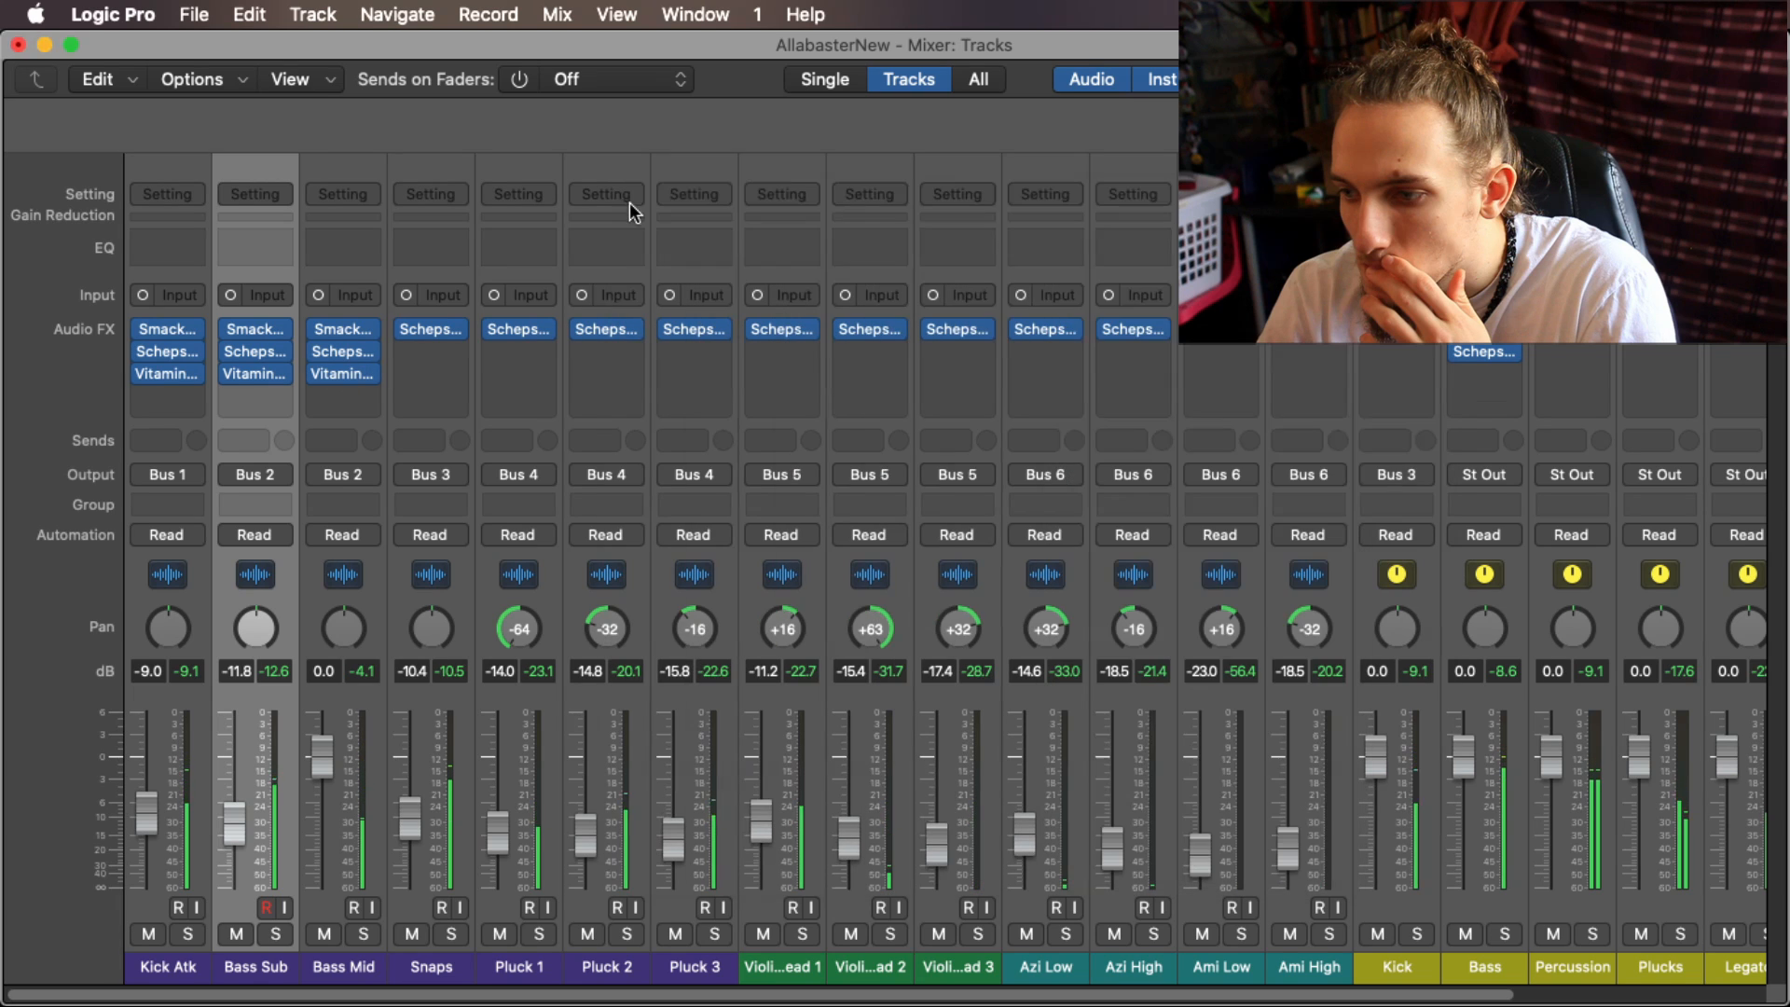
Step: Lower the Bass Mid fader to -13.2 dB and raise the Kick Atk fader to -8.0 dB
left_click_drag(323, 751, 321, 827)
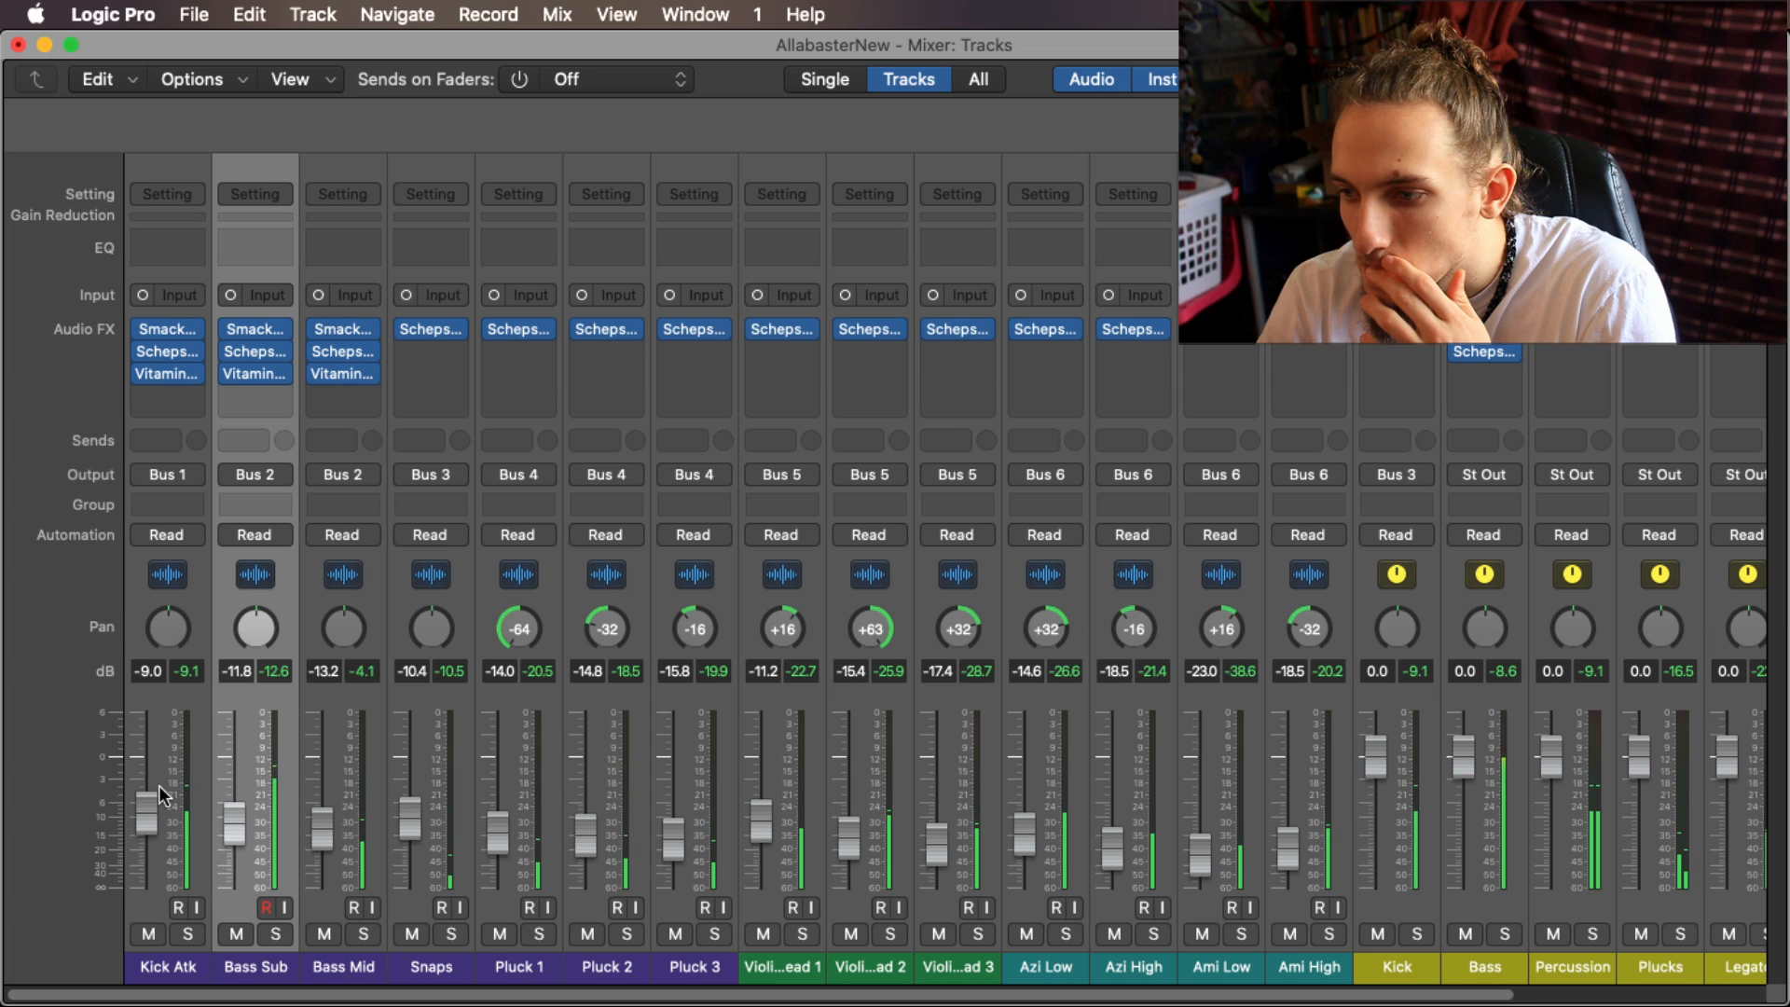
left_click_drag(137, 813, 138, 808)
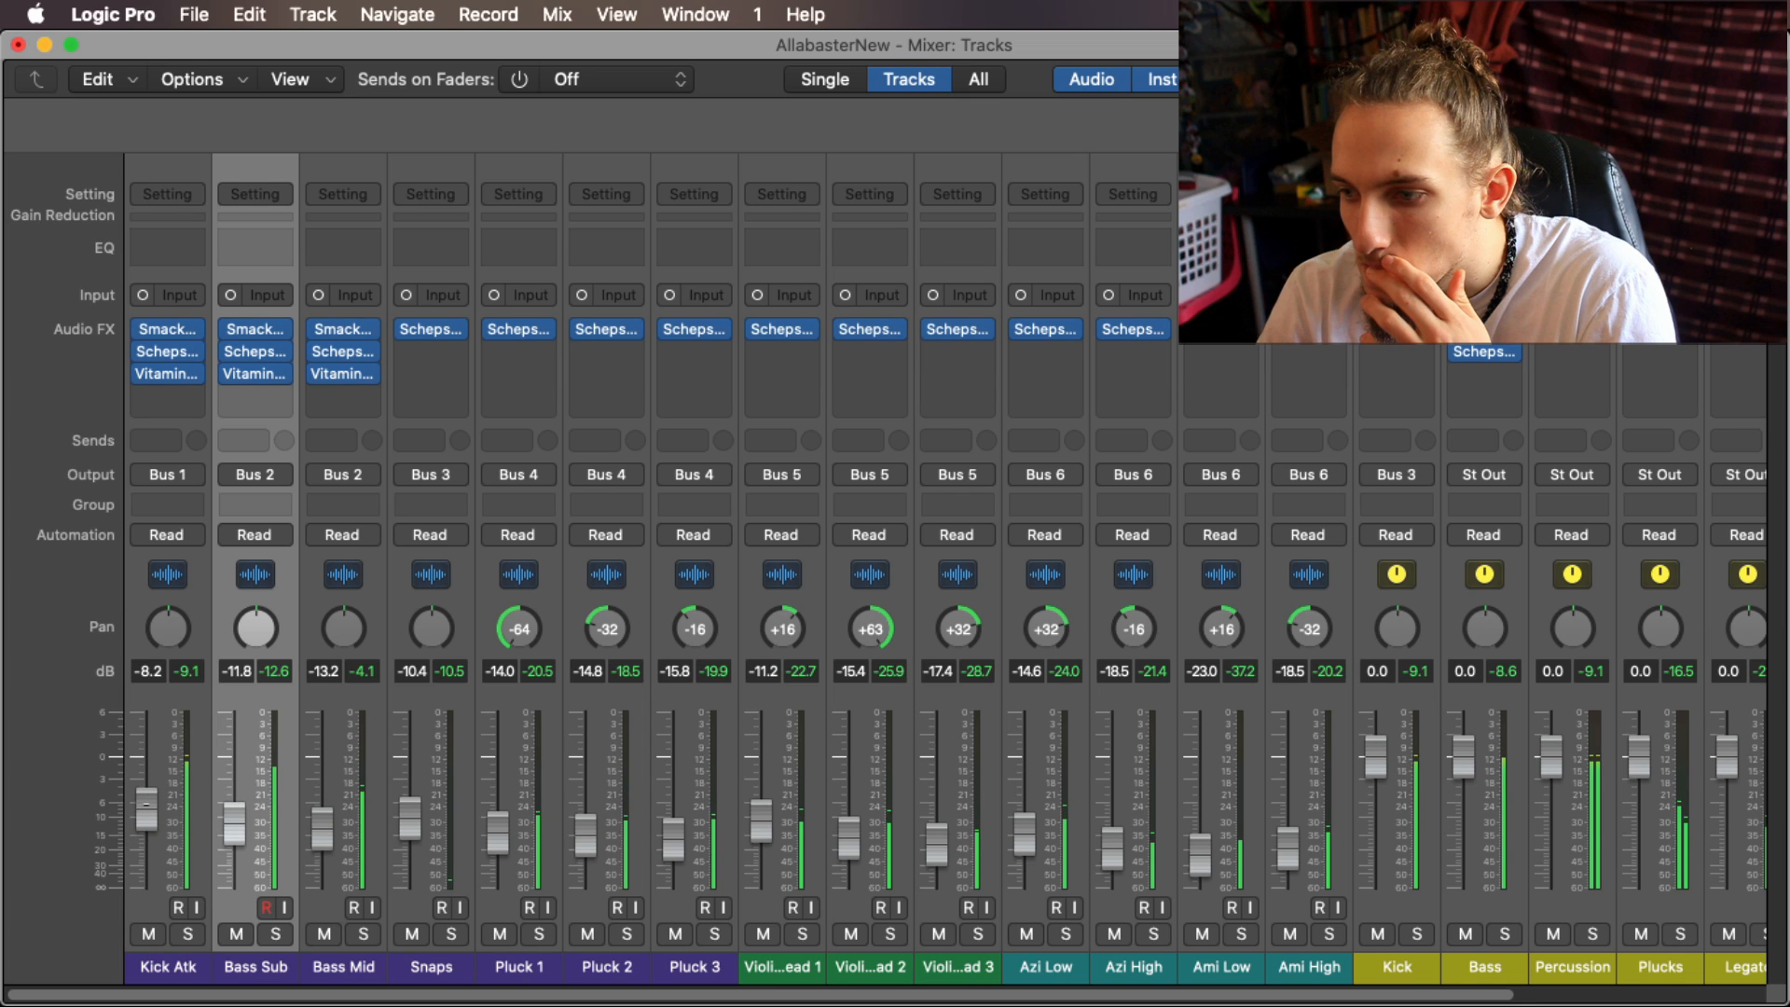
Step: In Kick Atk's Vitamin, set the LoMid band to 35.9, HiMid to 26.9 and Hi to 45.3, and close the plug-in
left_click(166, 373)
left_click_drag(1084, 493, 1085, 499)
left_click(918, 507)
left_click_drag(918, 506, 918, 502)
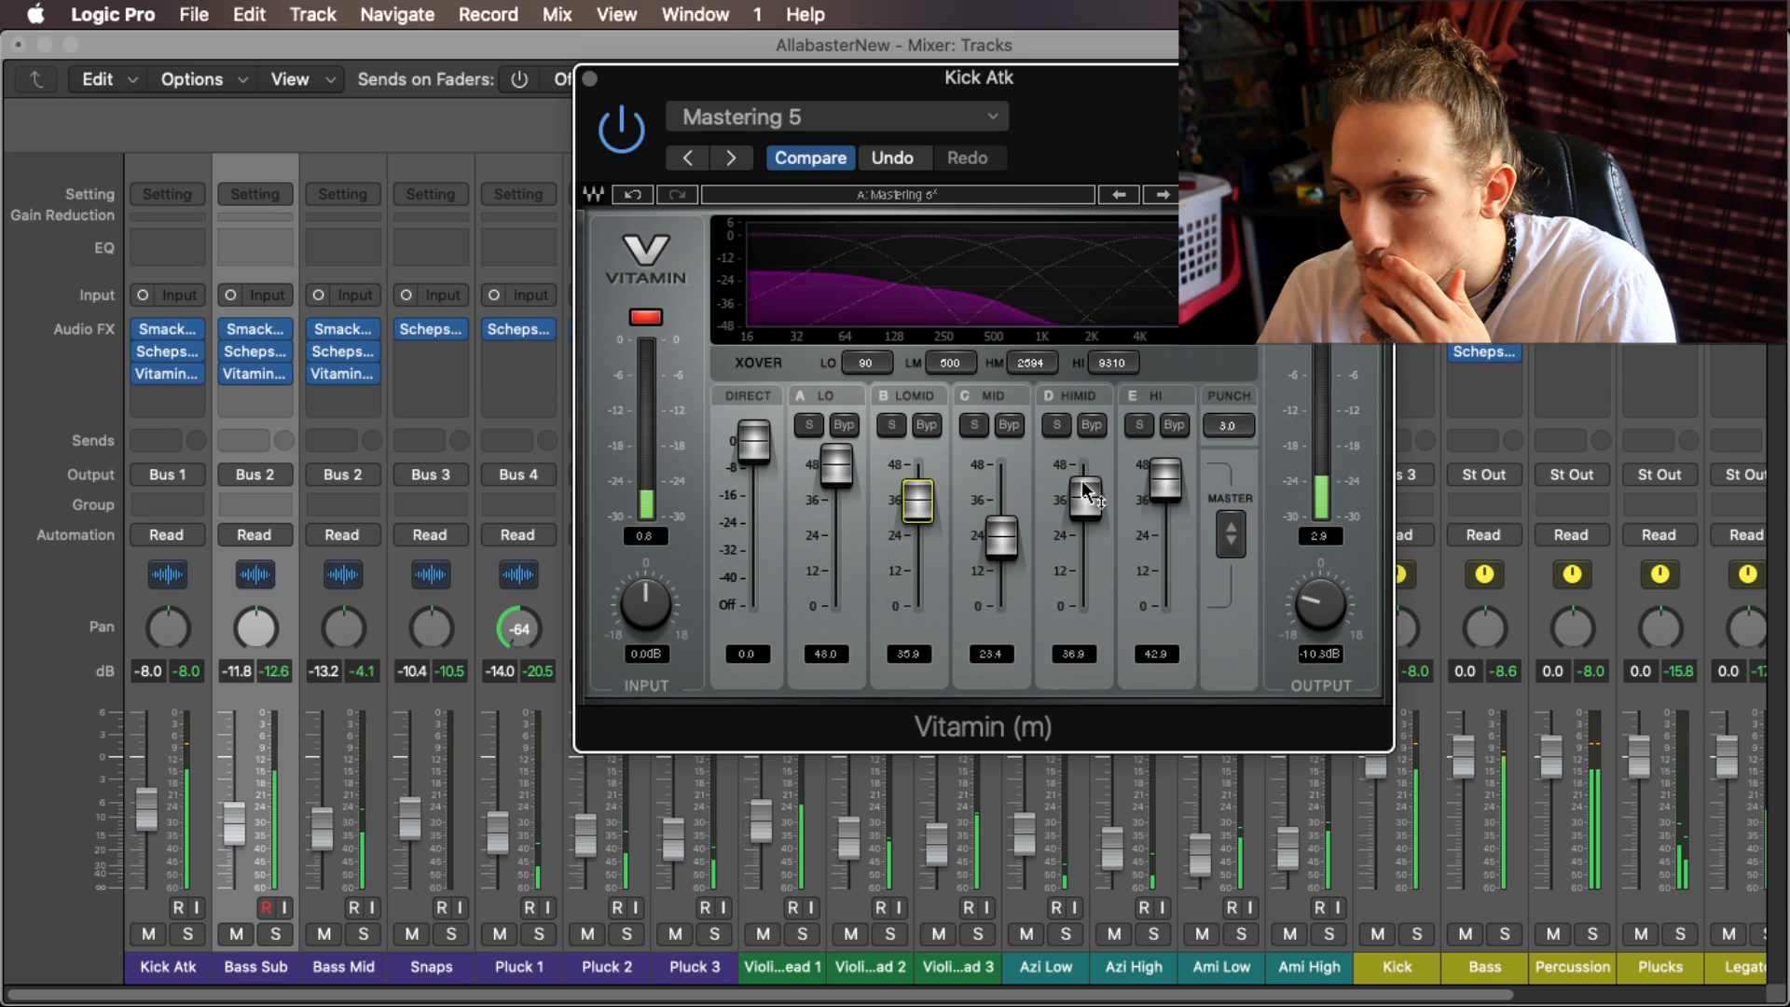
left_click_drag(1085, 494, 1084, 527)
left_click(1166, 480)
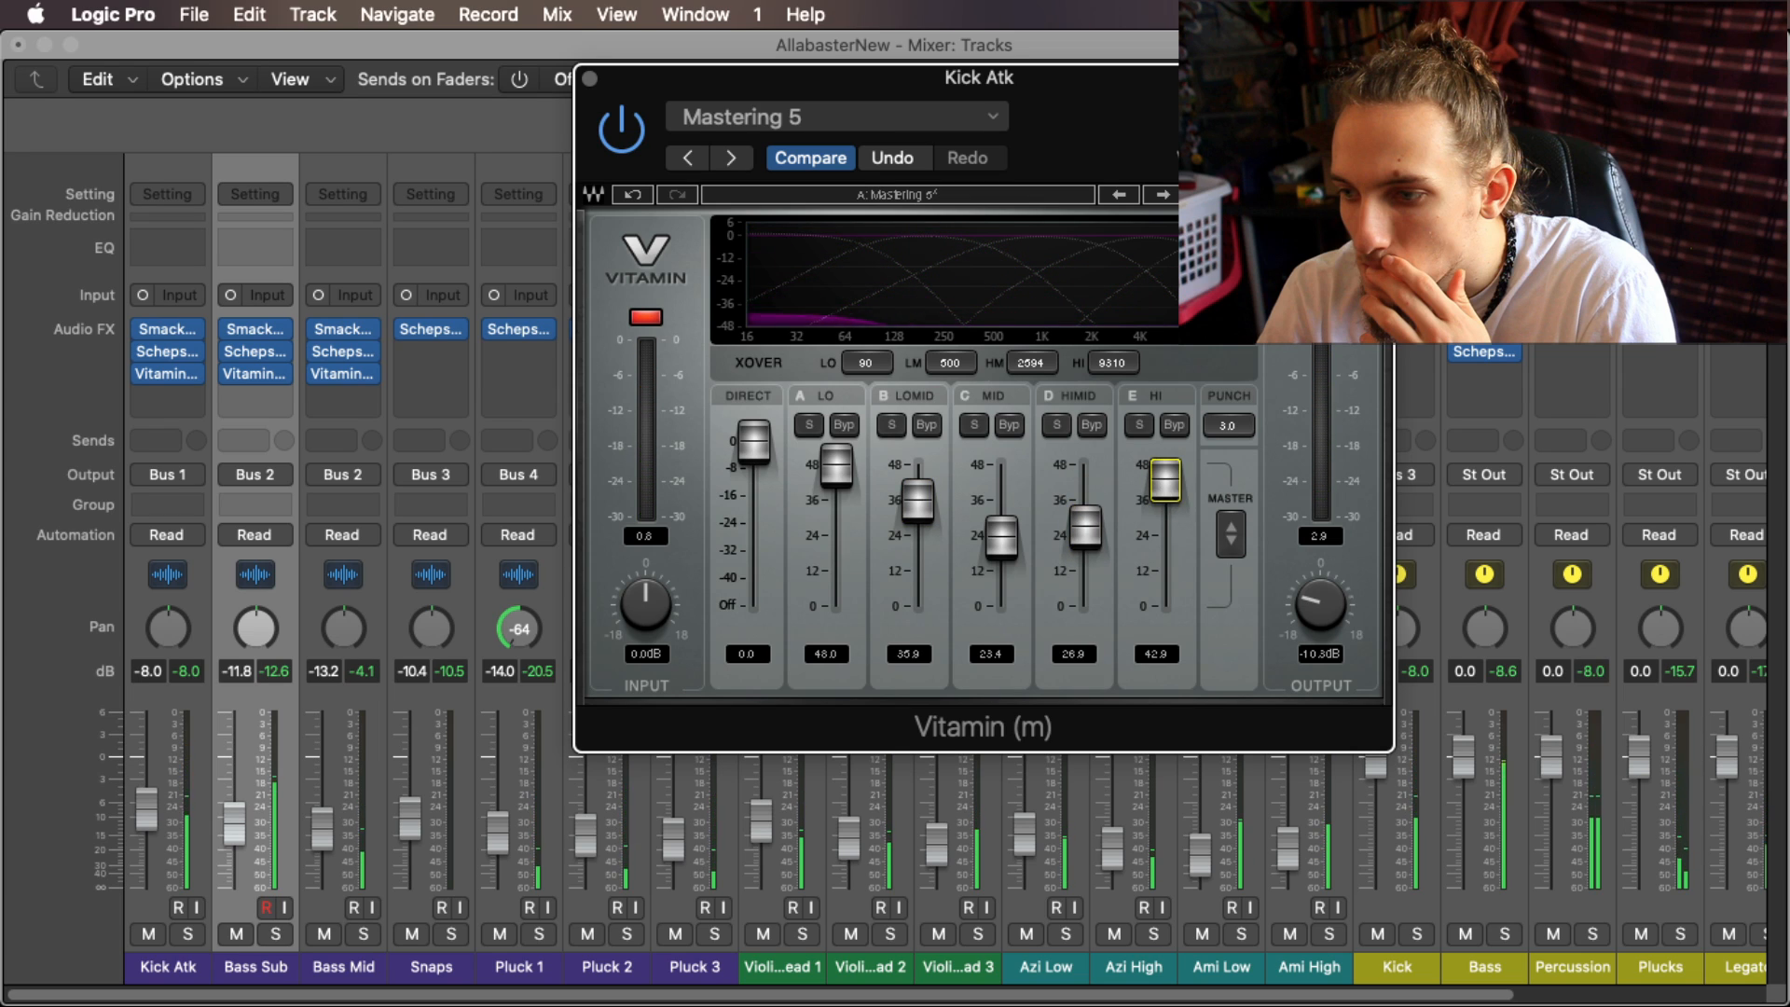
left_click_drag(1165, 481, 1165, 473)
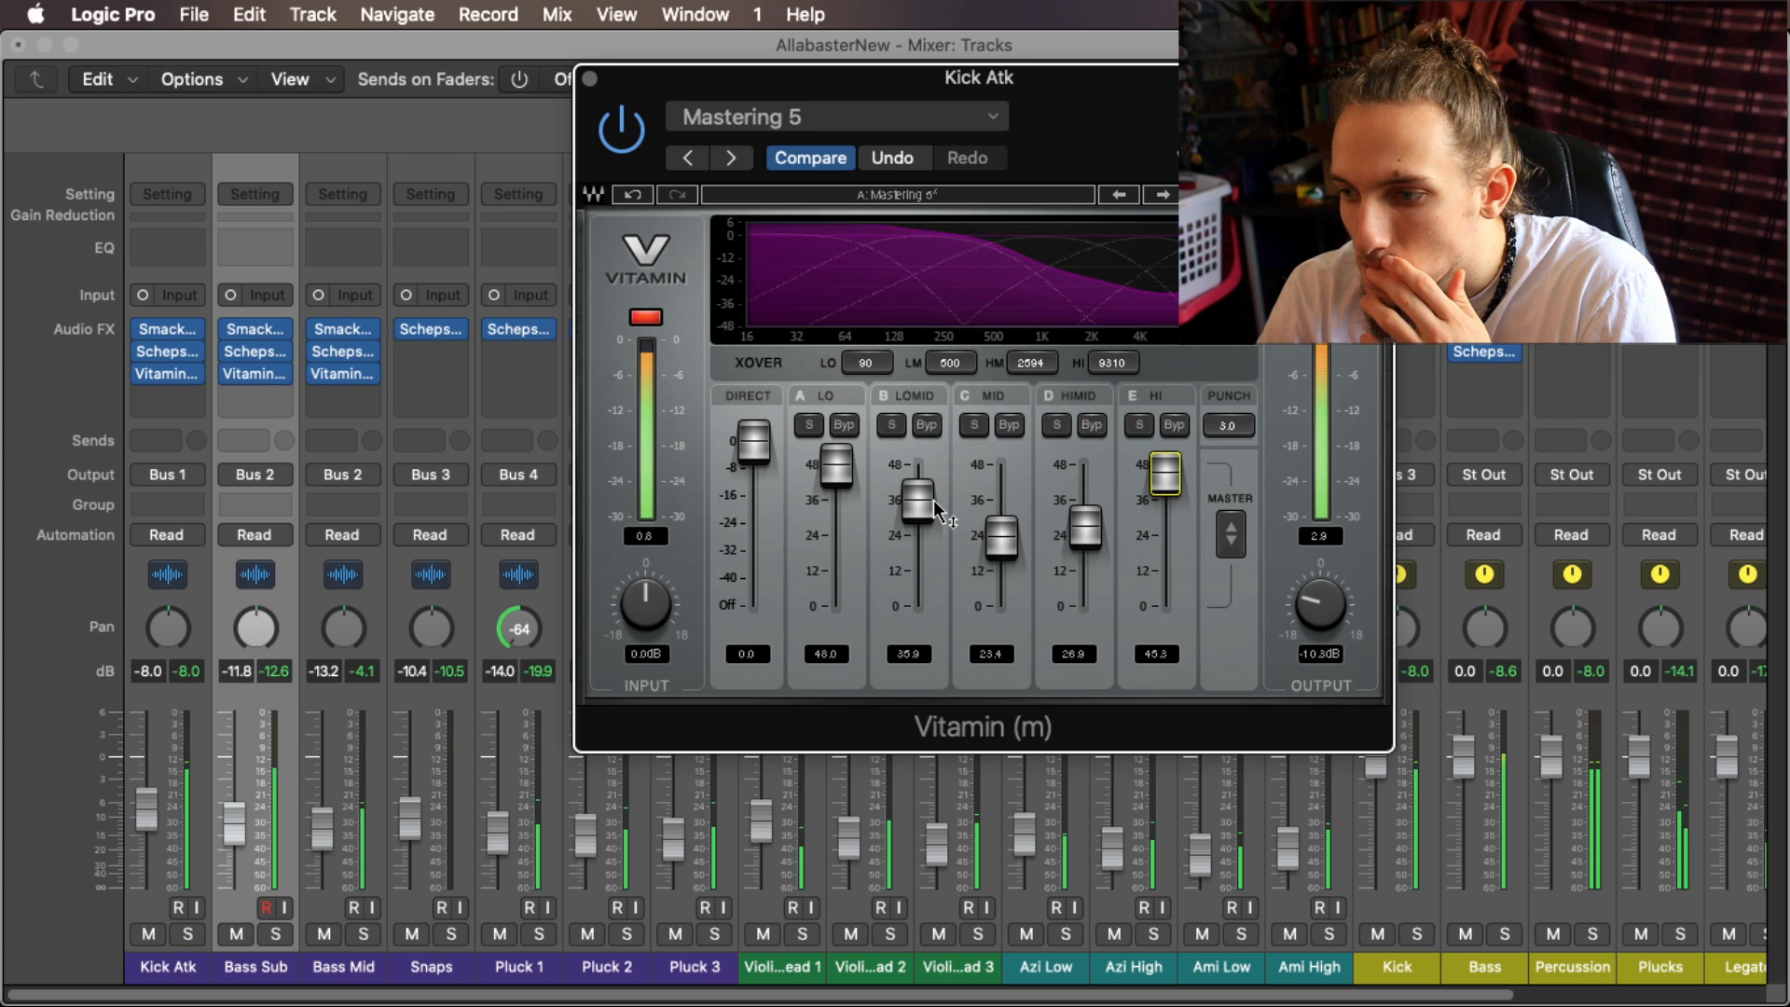
left_click(590, 78)
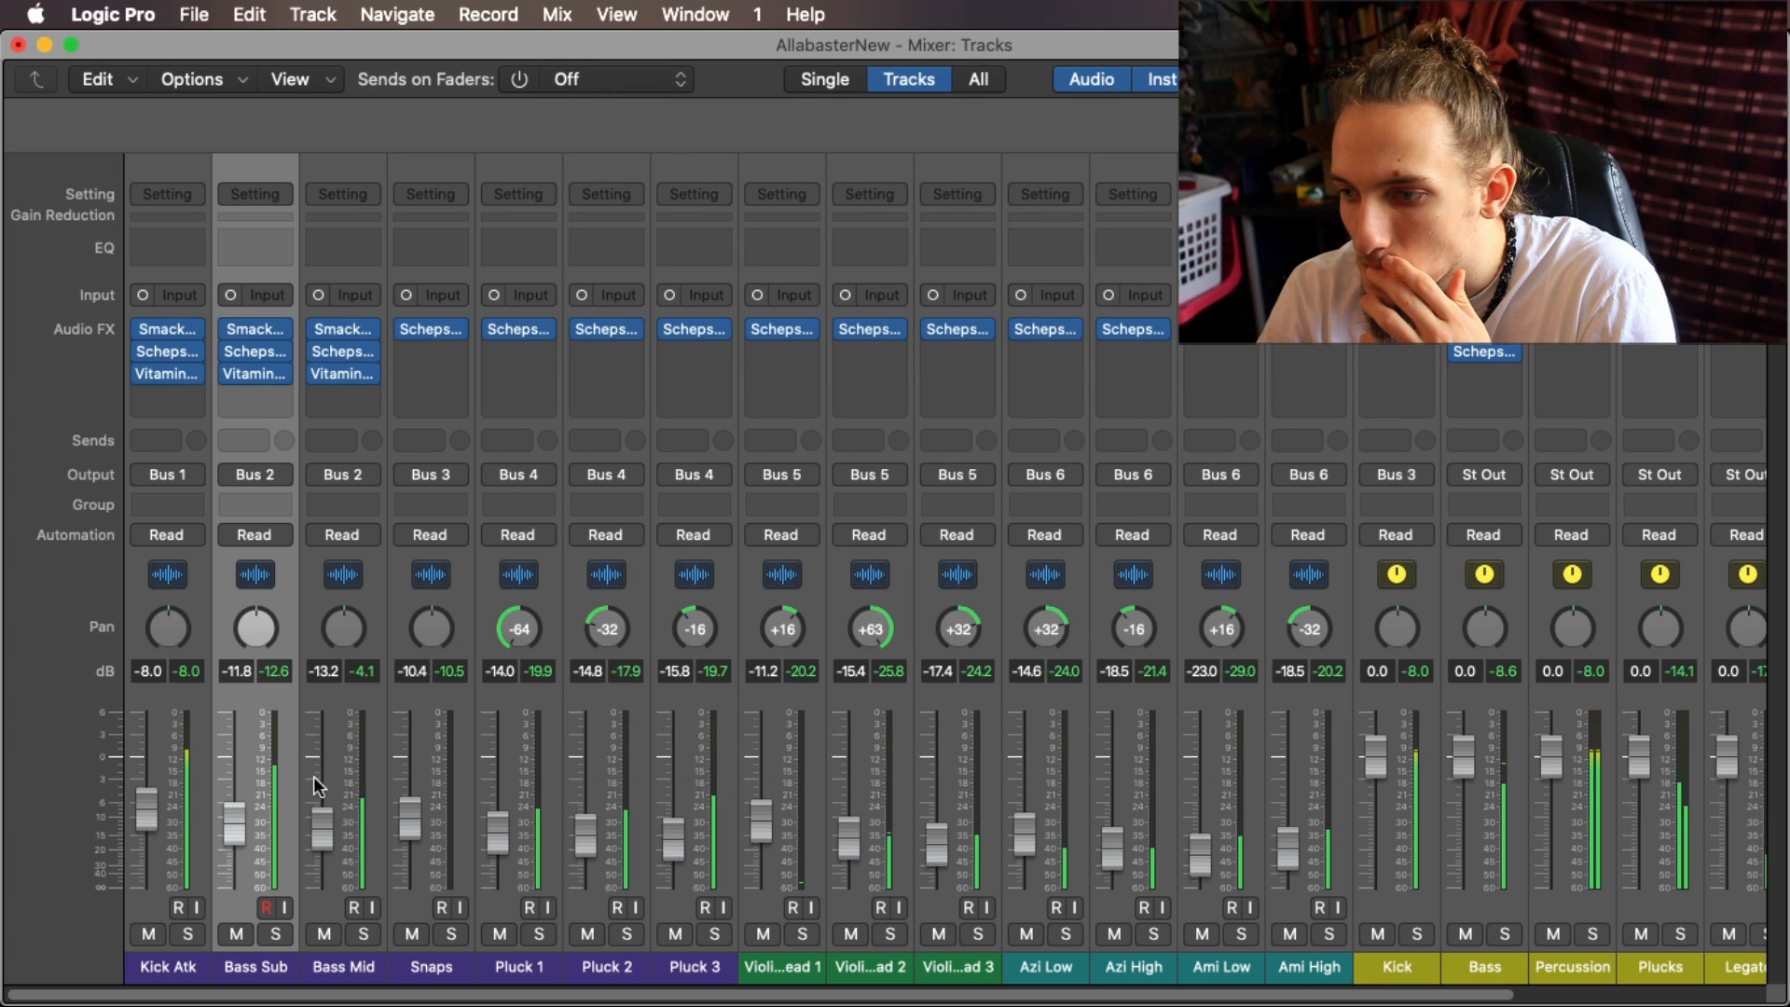
Step: Rebalance the faders to -10.6 dB on Kick Atk, -15.2 dB on Bass Sub and -12.2 dB on Bass Mid
left_click_drag(244, 815, 322, 820)
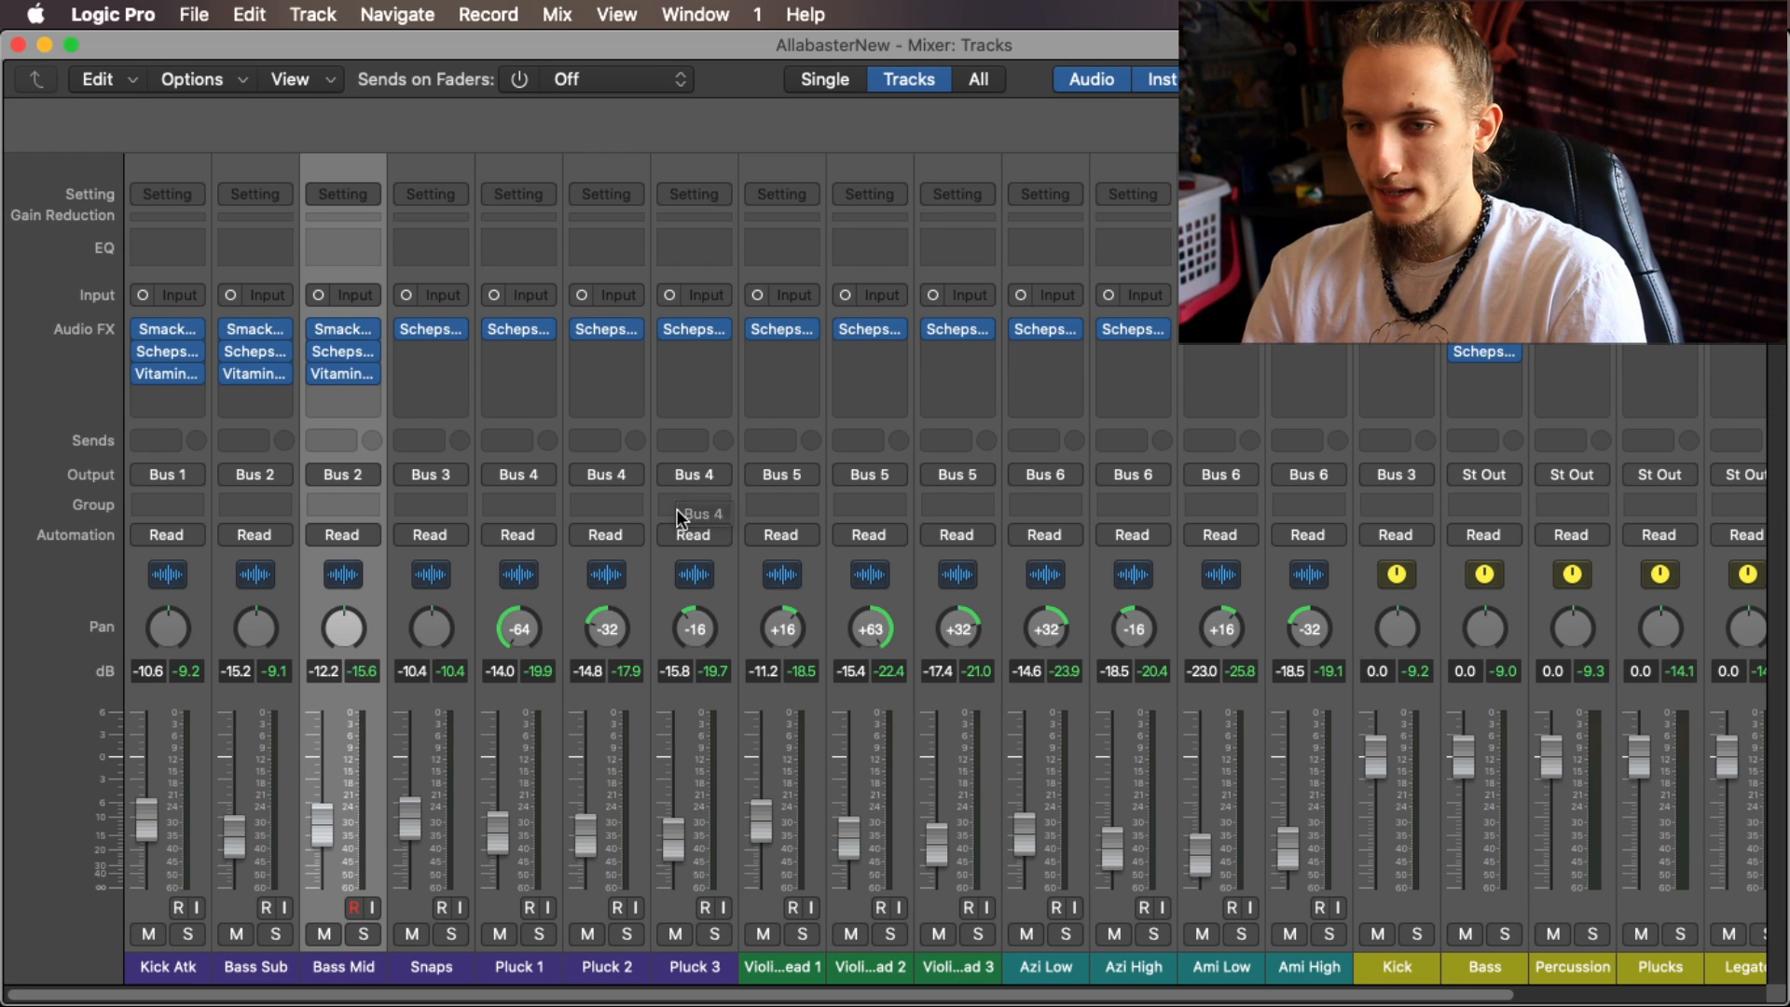
scroll(677, 509, "right", 3)
scroll(677, 509, "left", 3)
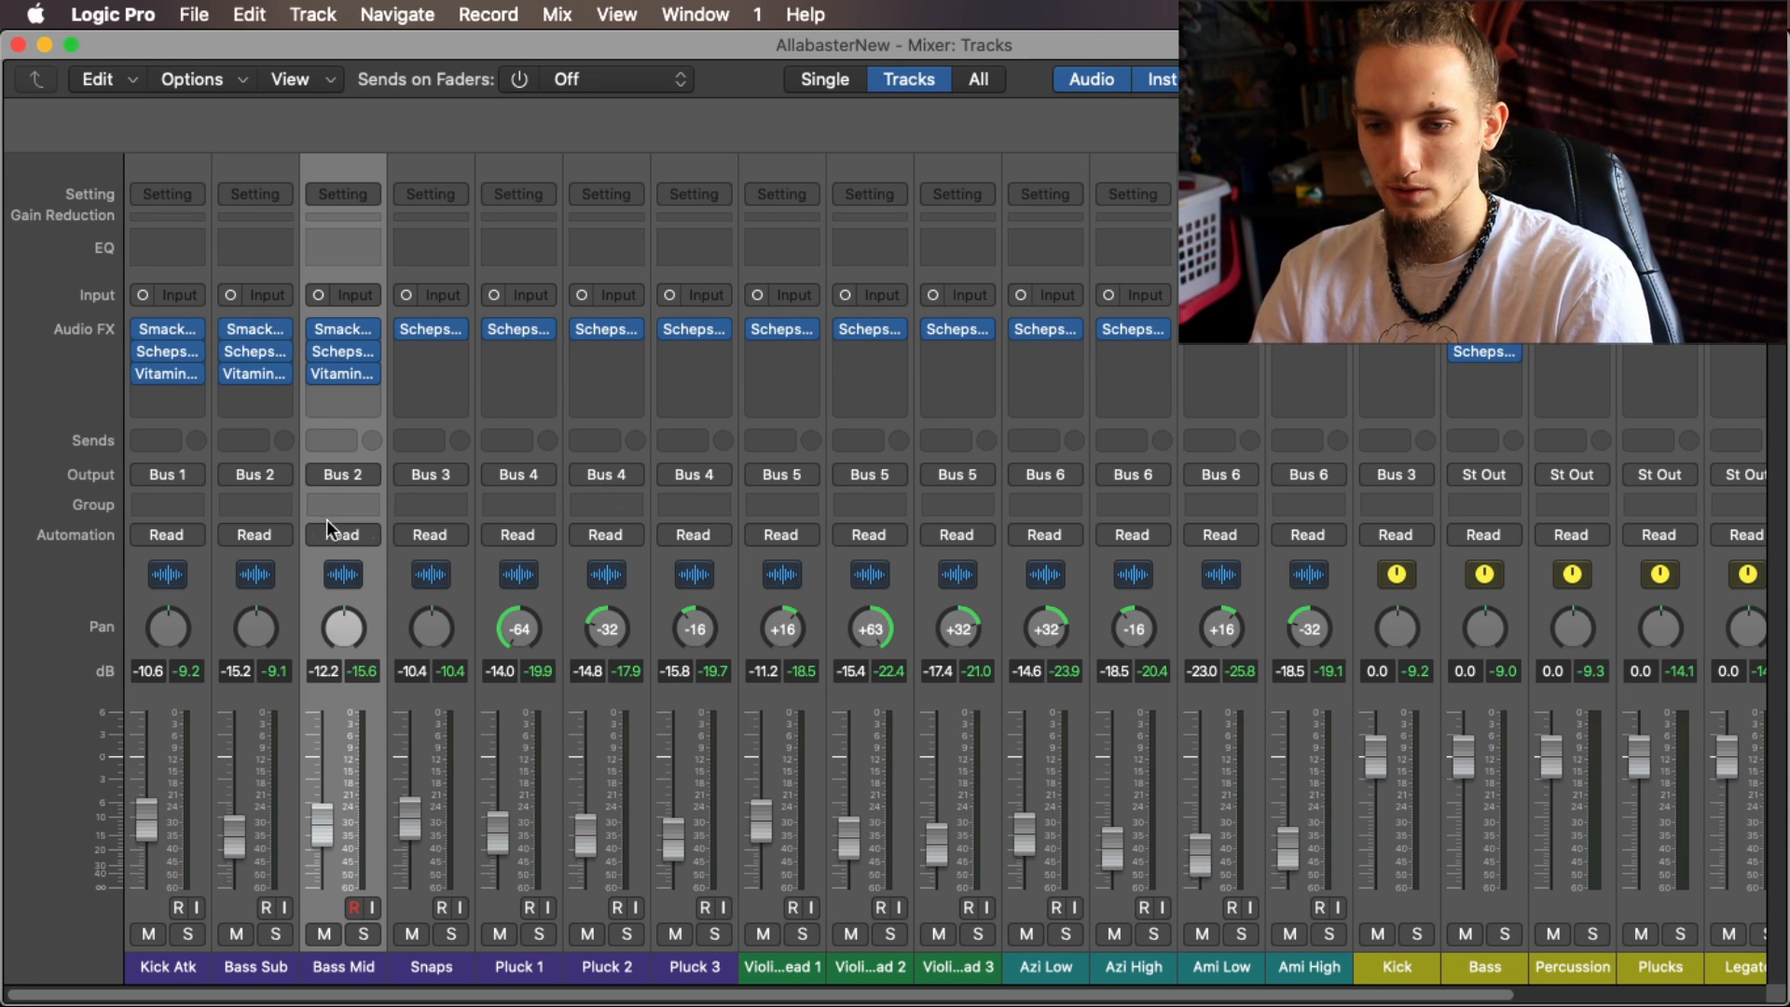
Step: Solo and play the Bass bus, lower its Scheps Omni Channel compressor threshold slightly, and move the COMP module ahead of PRE
left_click(1504, 934)
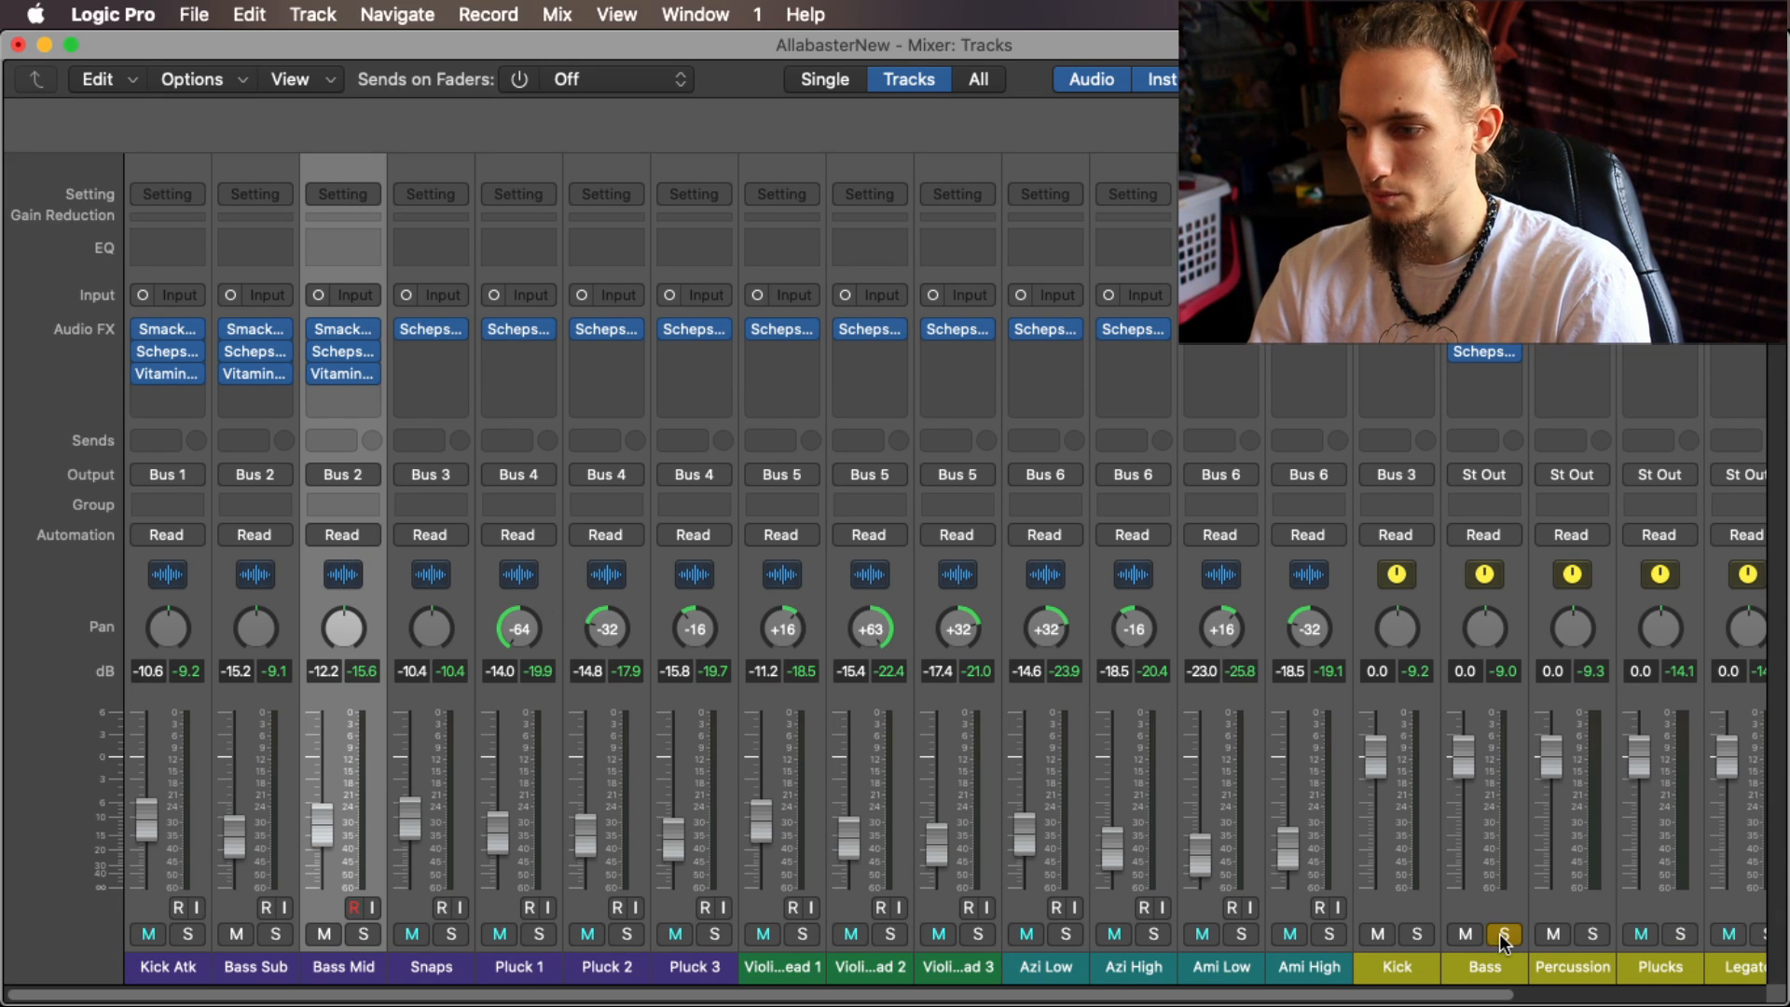
key("space")
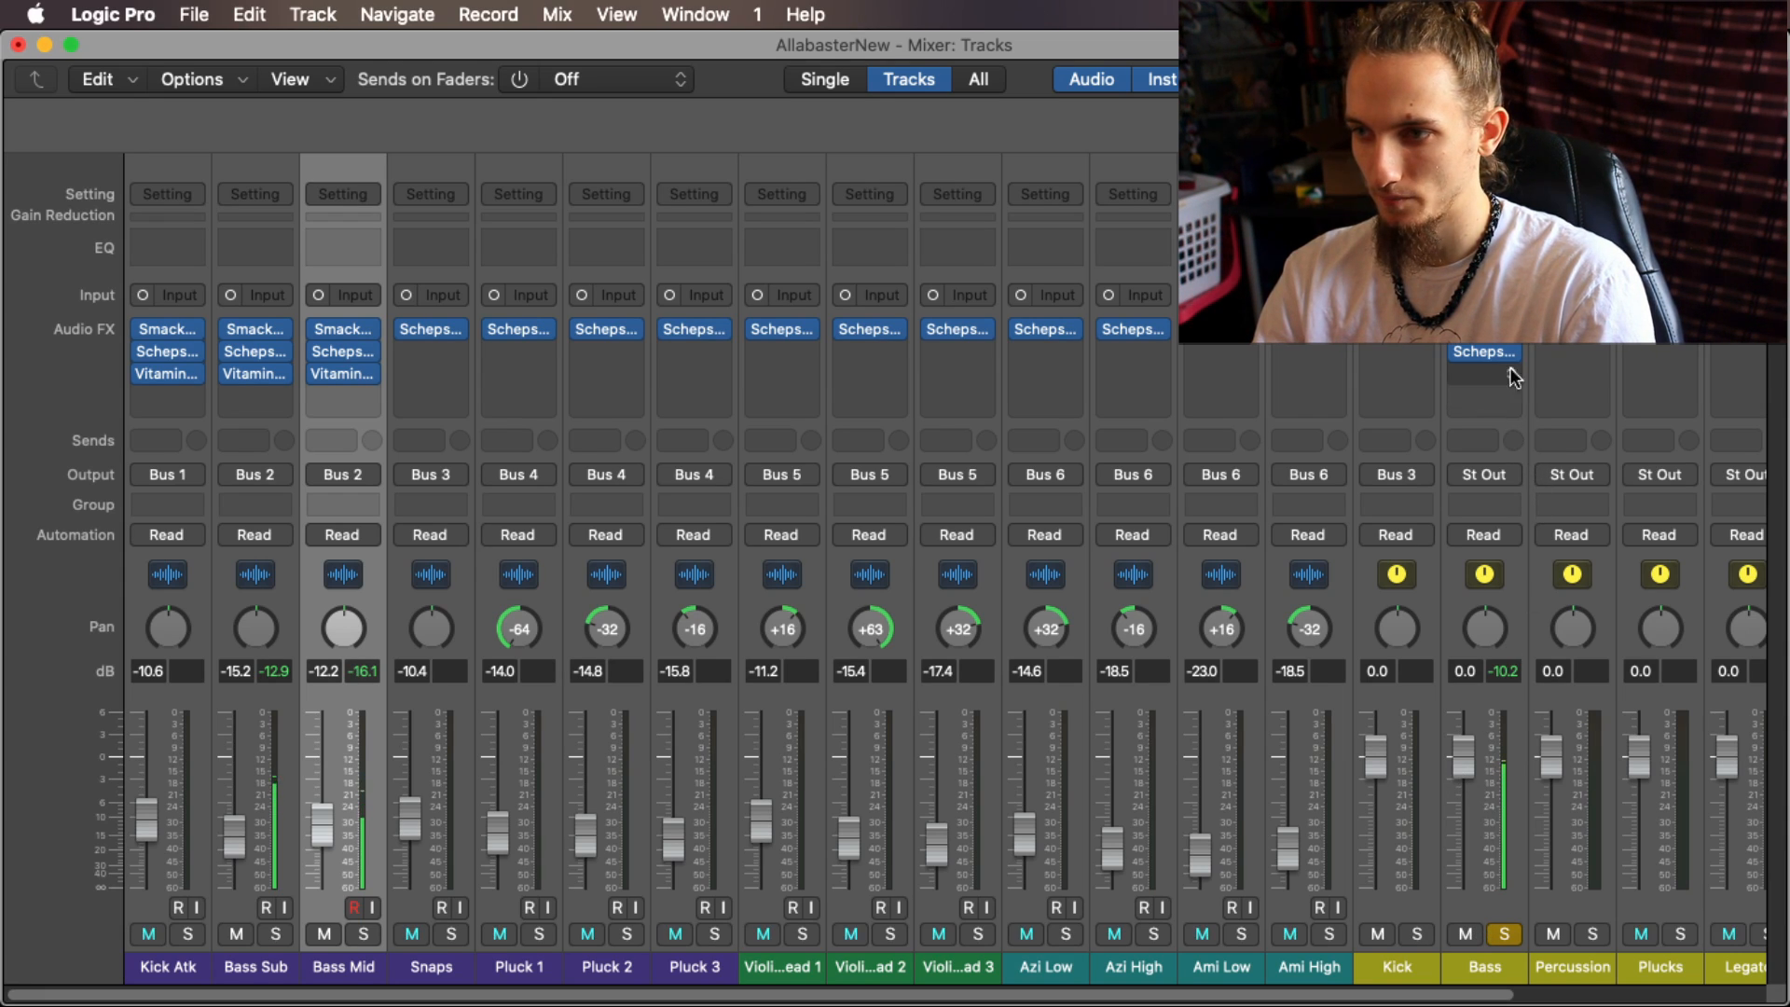
left_click(1484, 352)
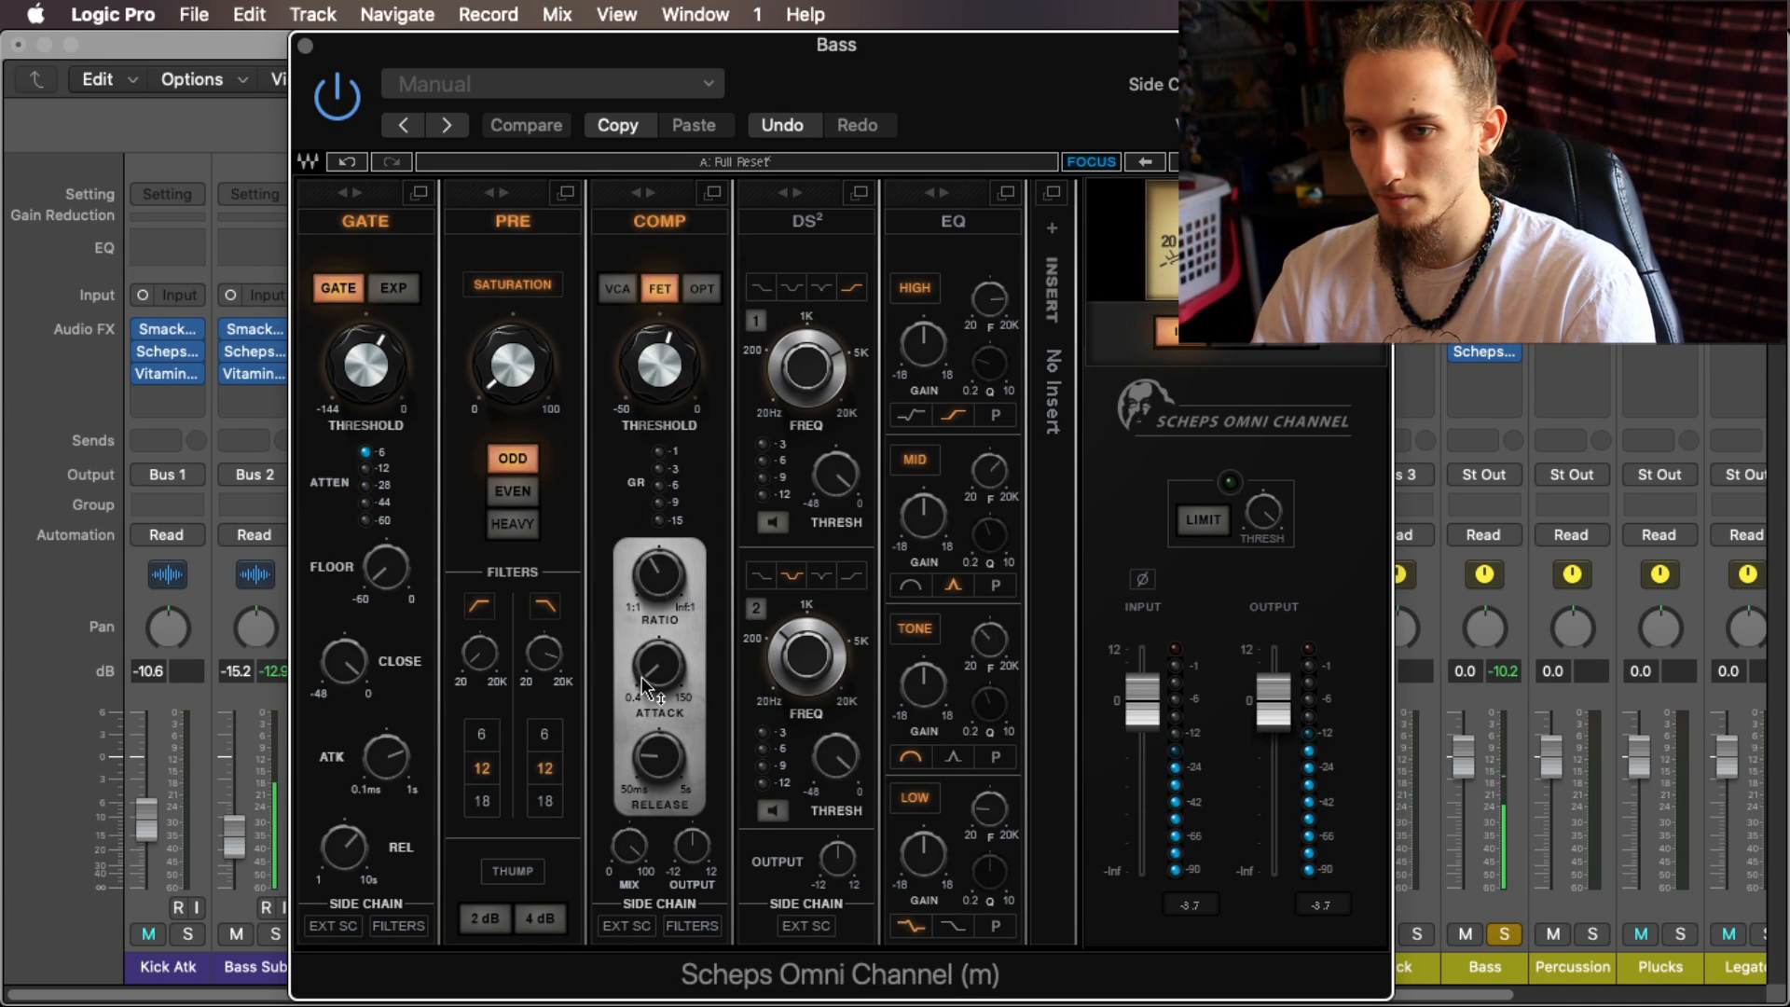
left_click_drag(659, 366, 671, 388)
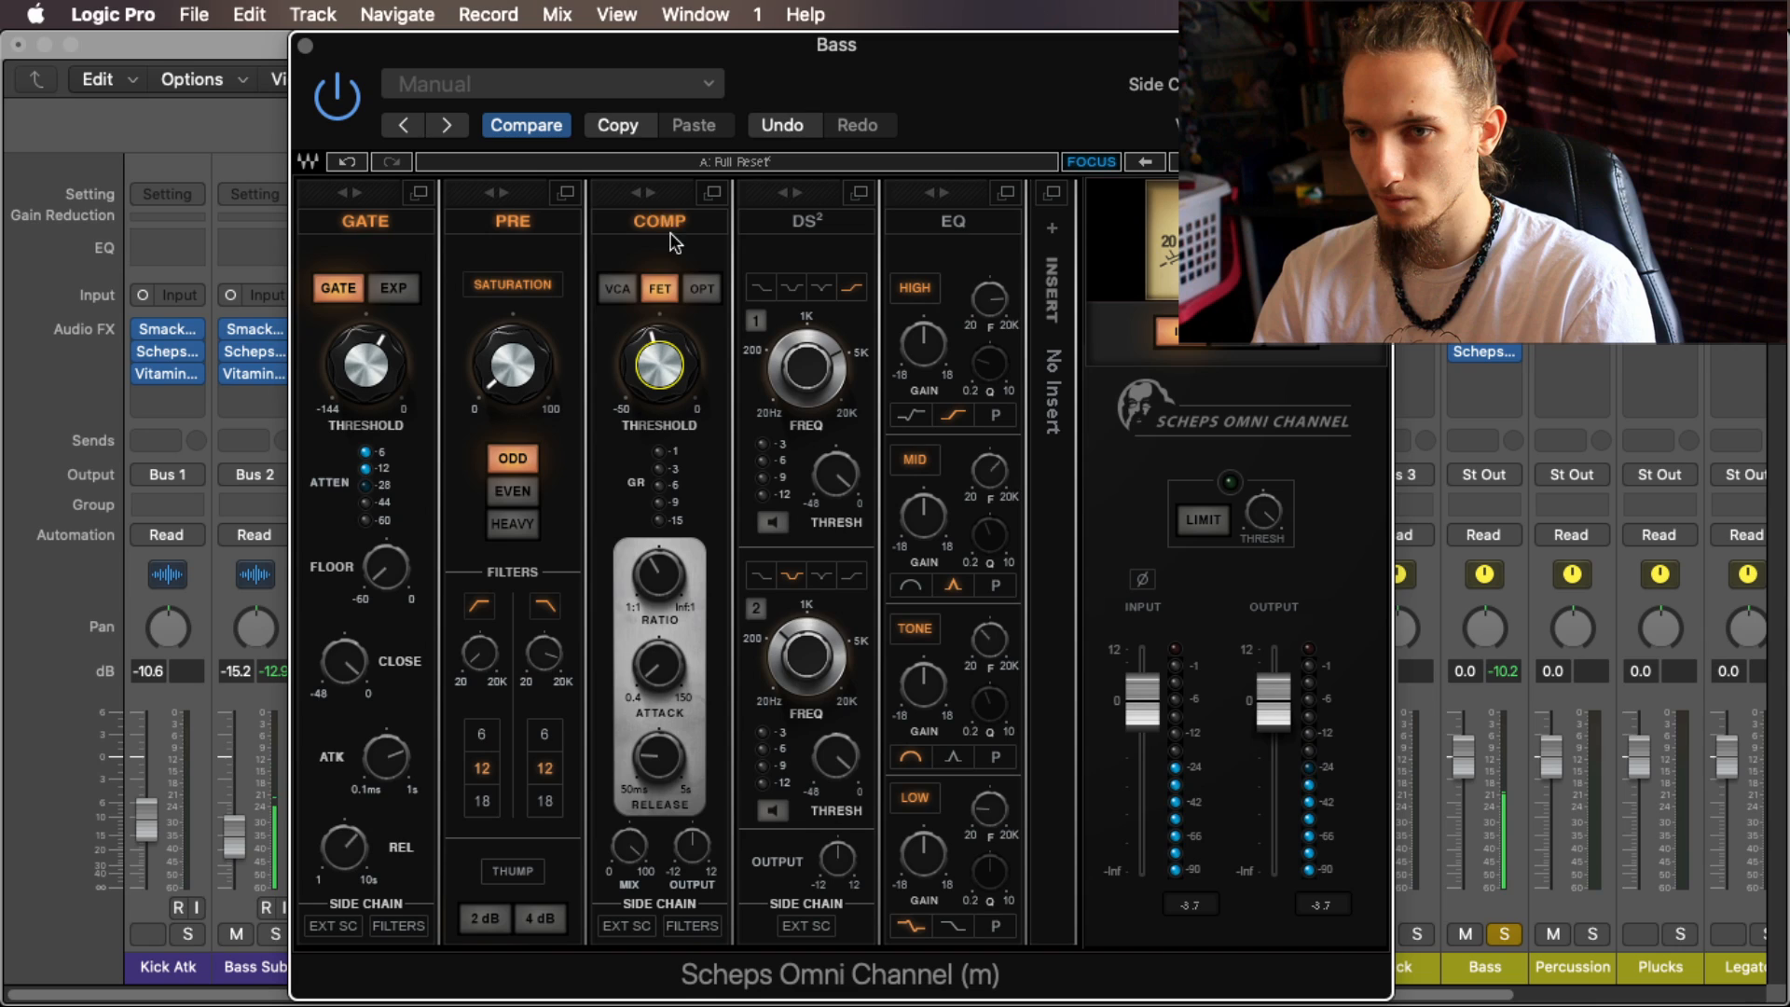
left_click_drag(646, 190, 502, 193)
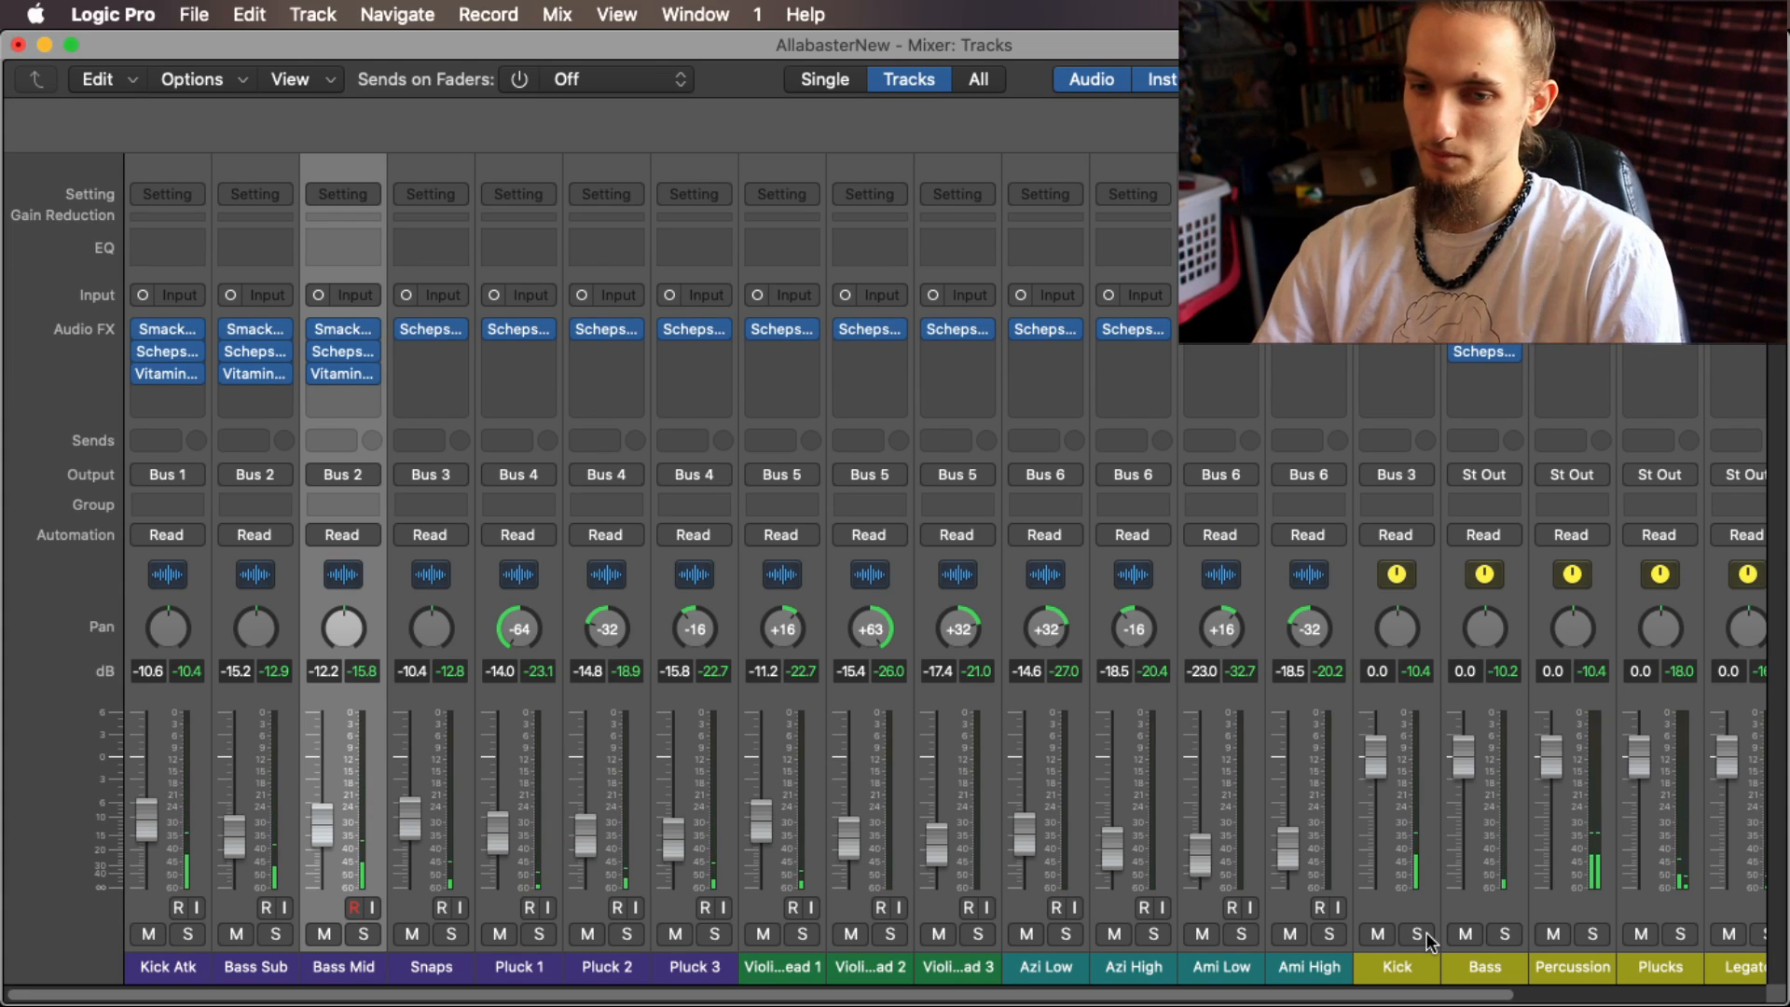
Step: Solo Kick Atk, check the main window, return to the mixer and clear the solo
left_click(185, 936)
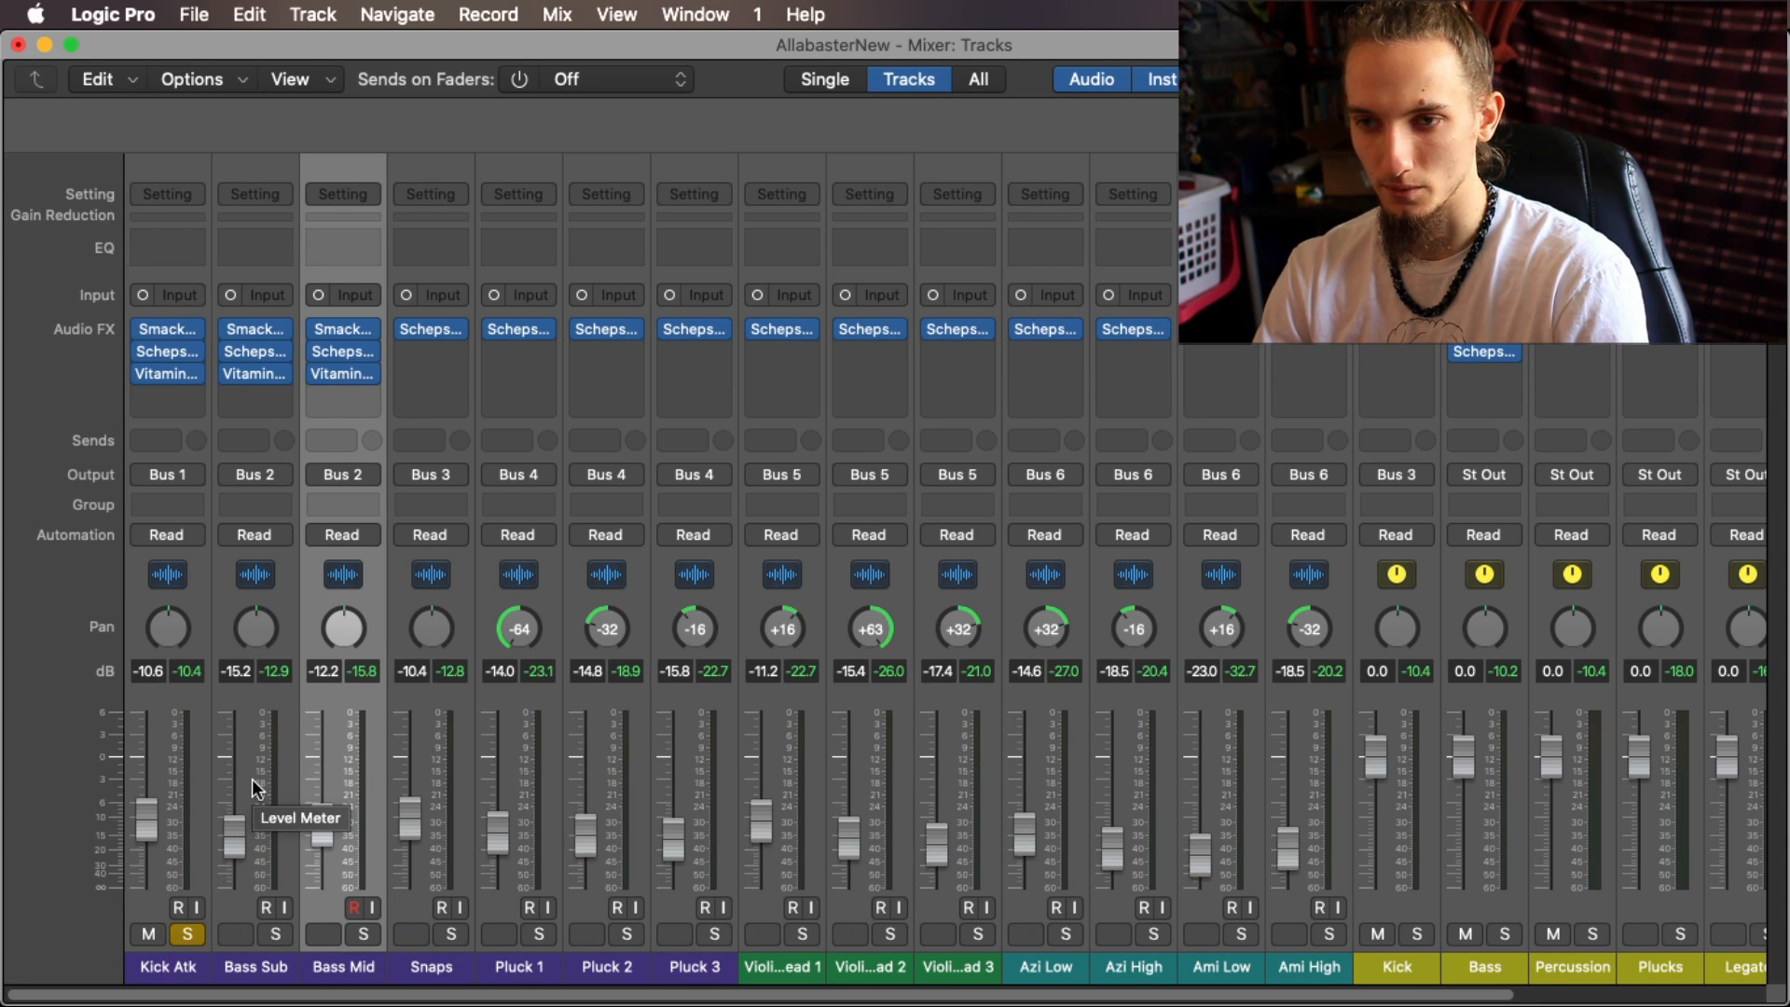
key("super+1")
key("super+2")
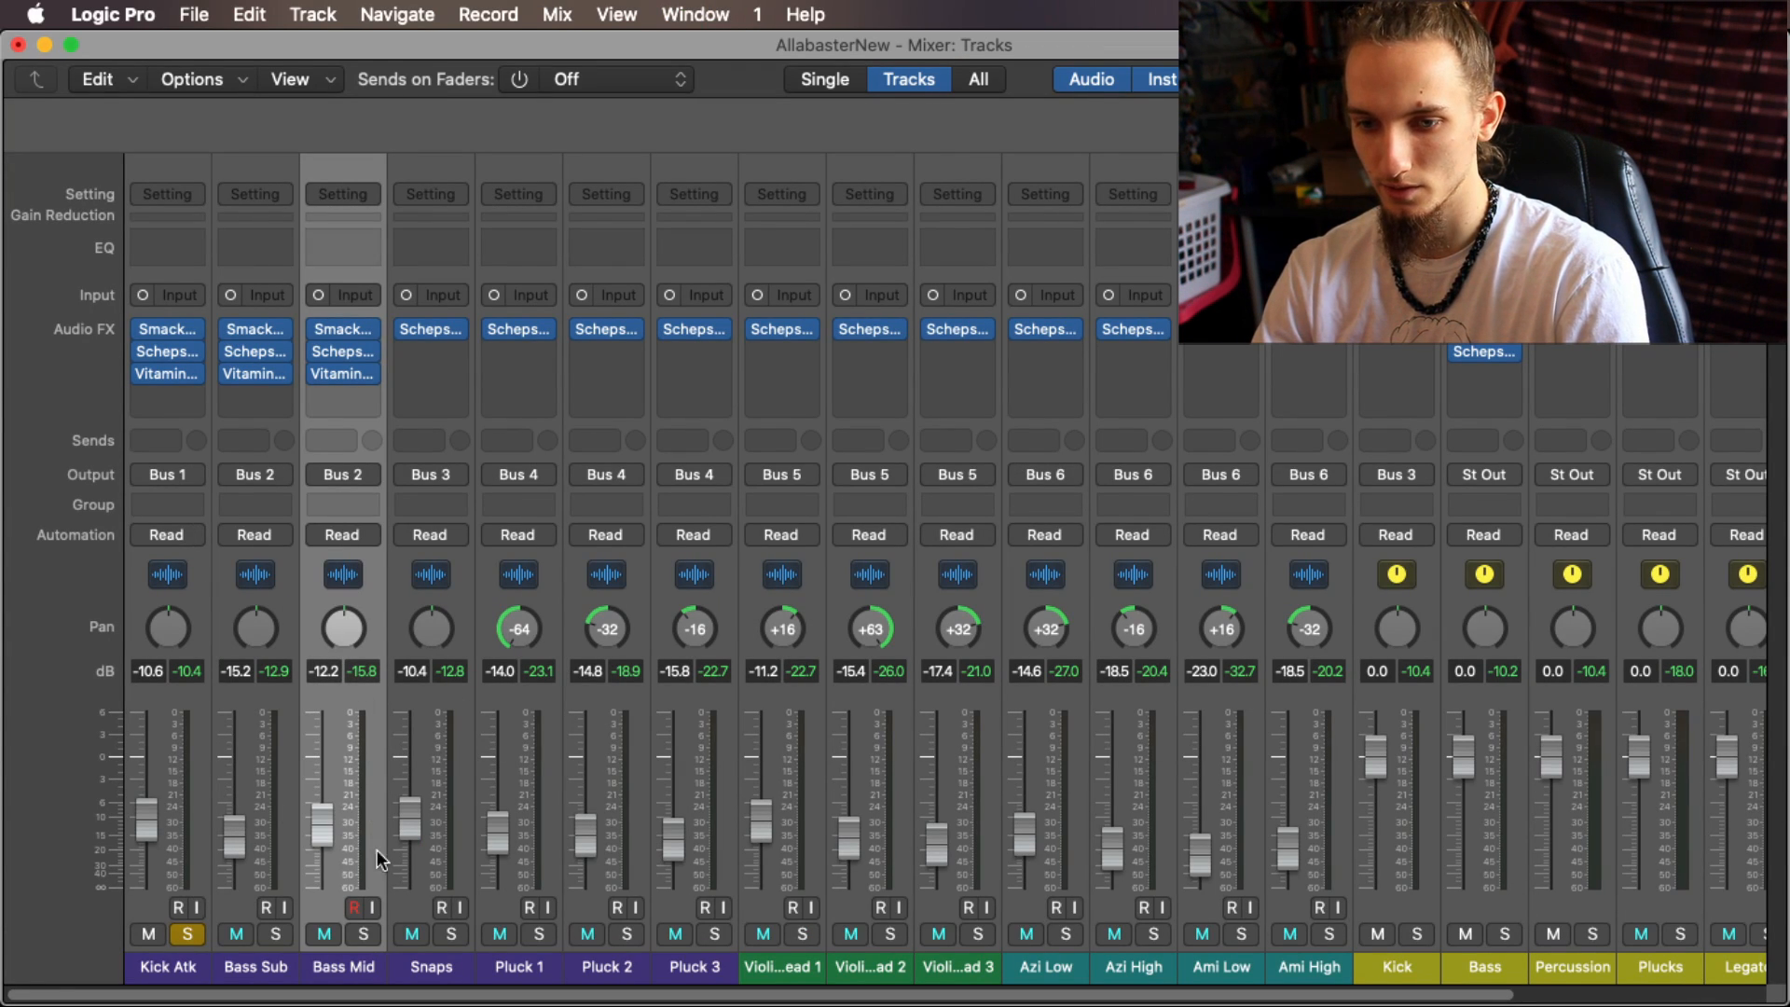
left_click(188, 933)
Step: Select the Kick Atk, Bass Sub, Bass Mid and Bass bus channels, bypass all their plug-ins and play the mix
left_click(152, 584, "shift")
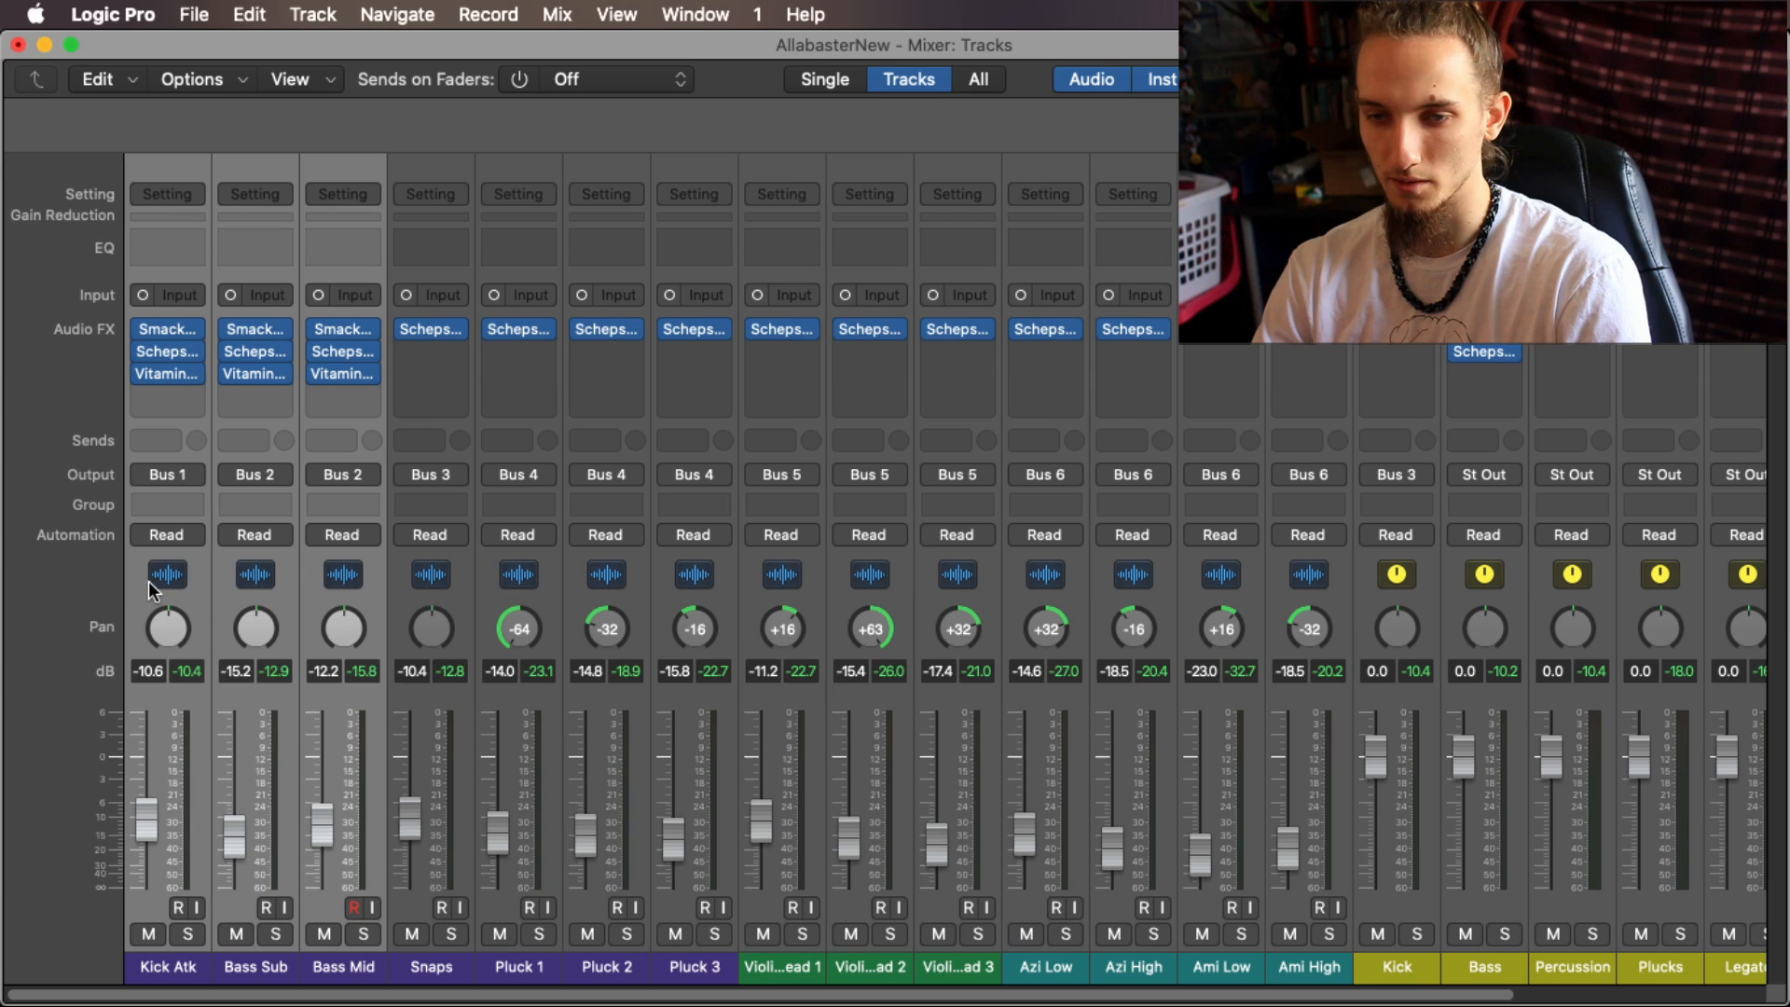
left_click(1473, 580, "shift")
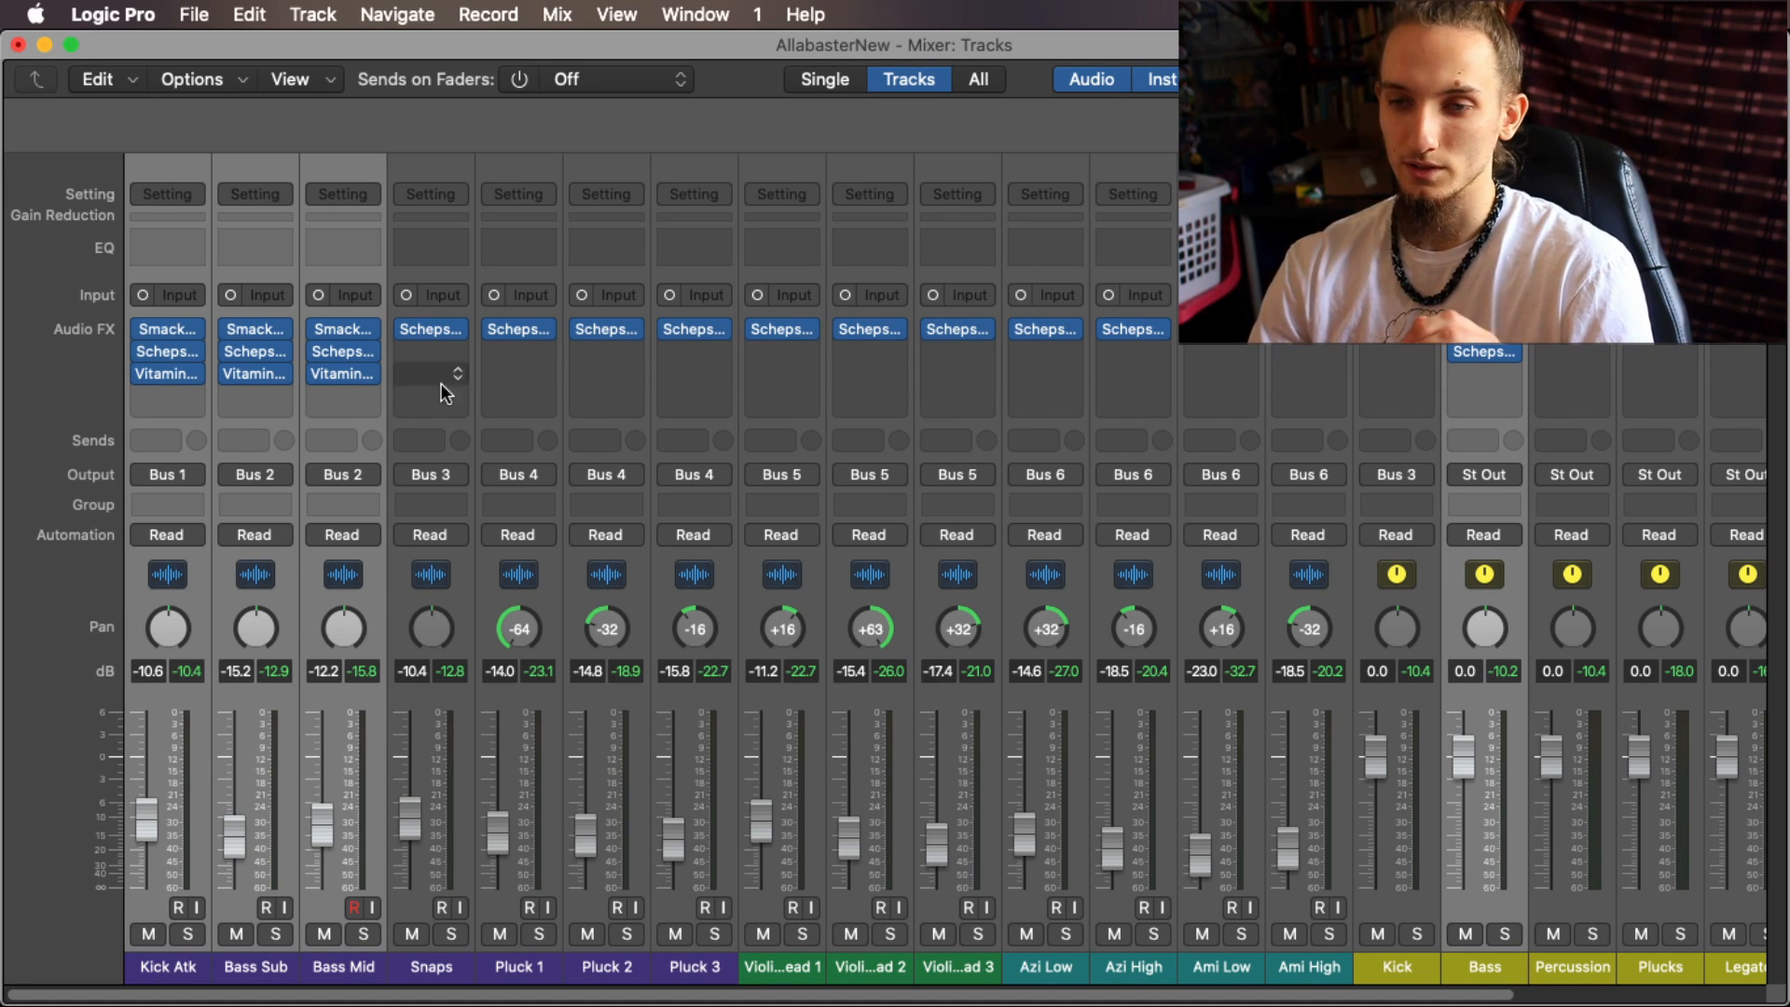
left_click(317, 375, "alt")
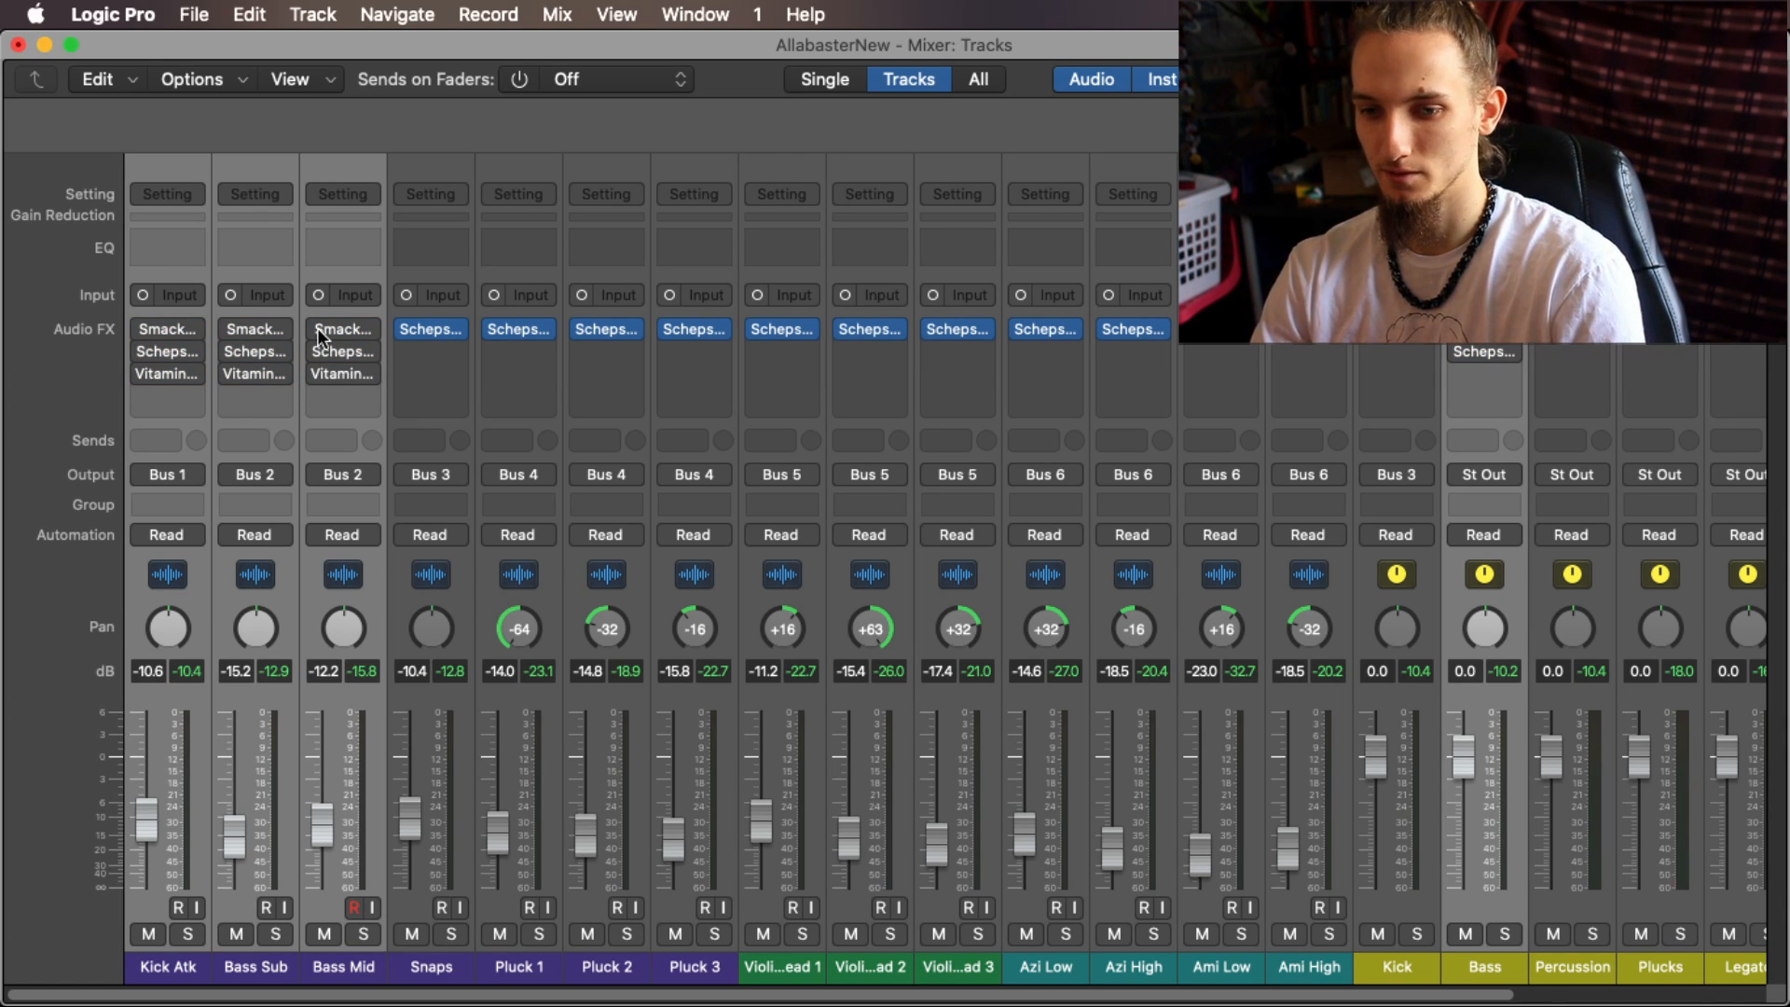
key("space")
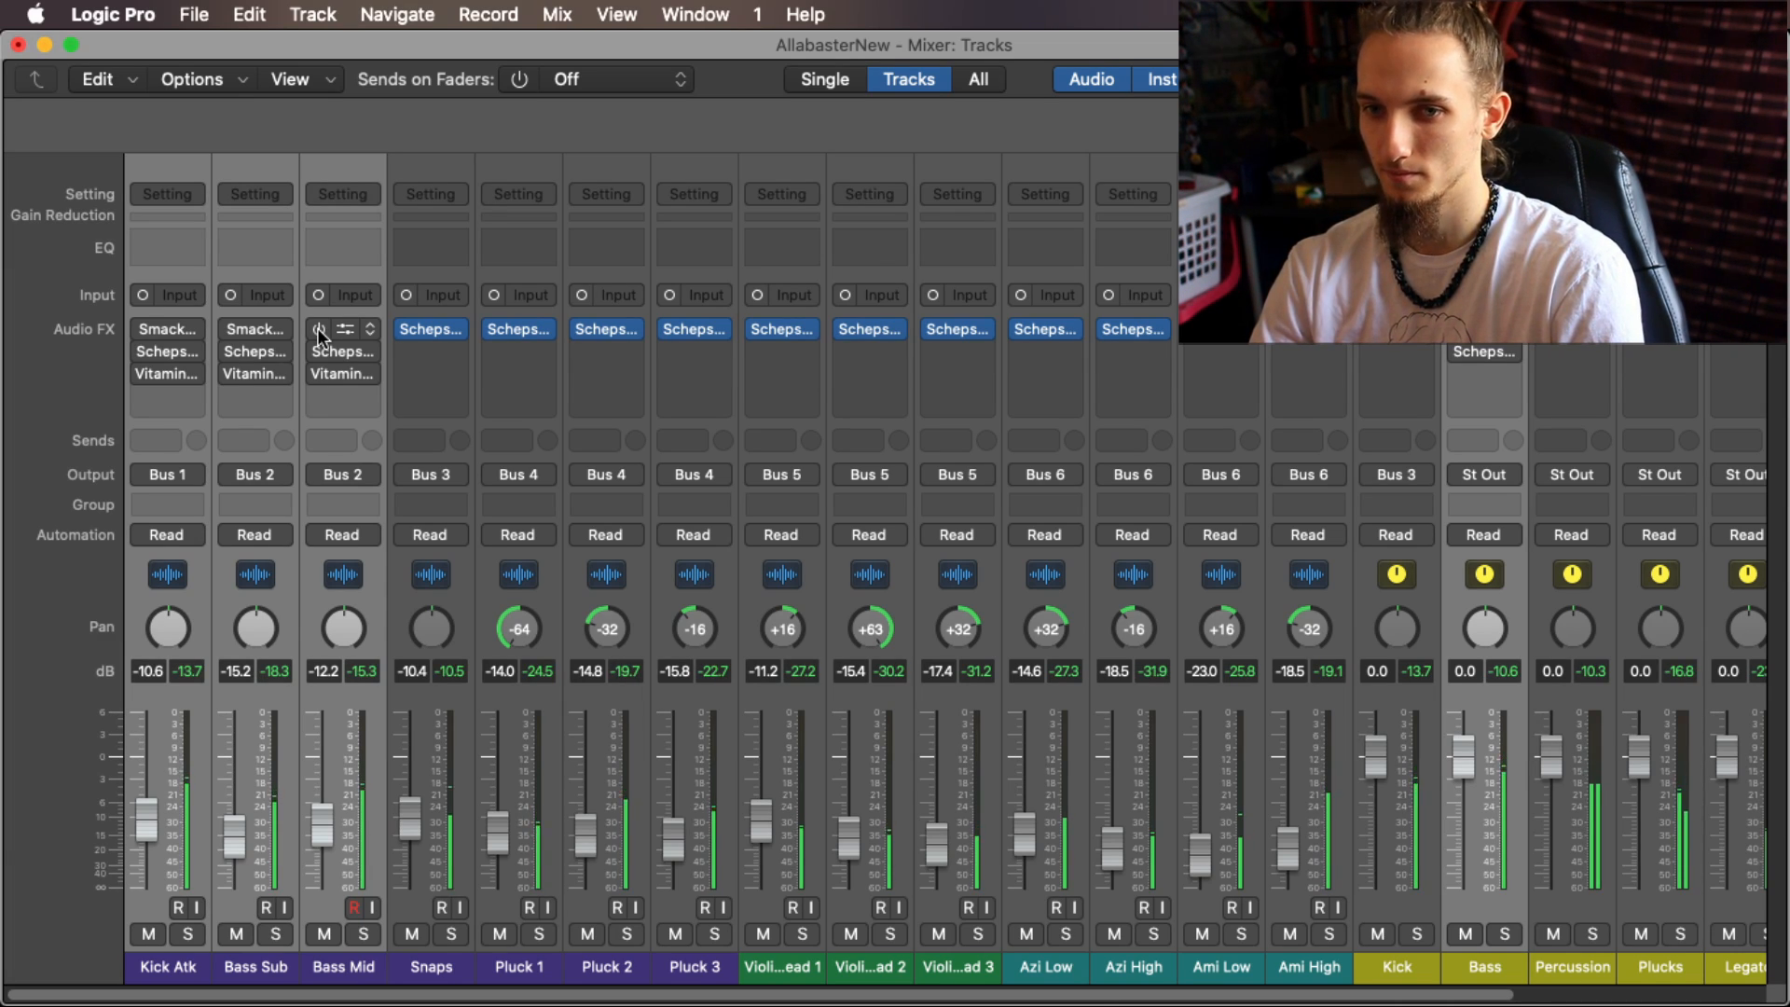
Step: Re-enable the selected channels' plug-ins slot by slot, compare all slots bypassed and active again, and reduce the selection to Kick Atk
left_click(317, 327)
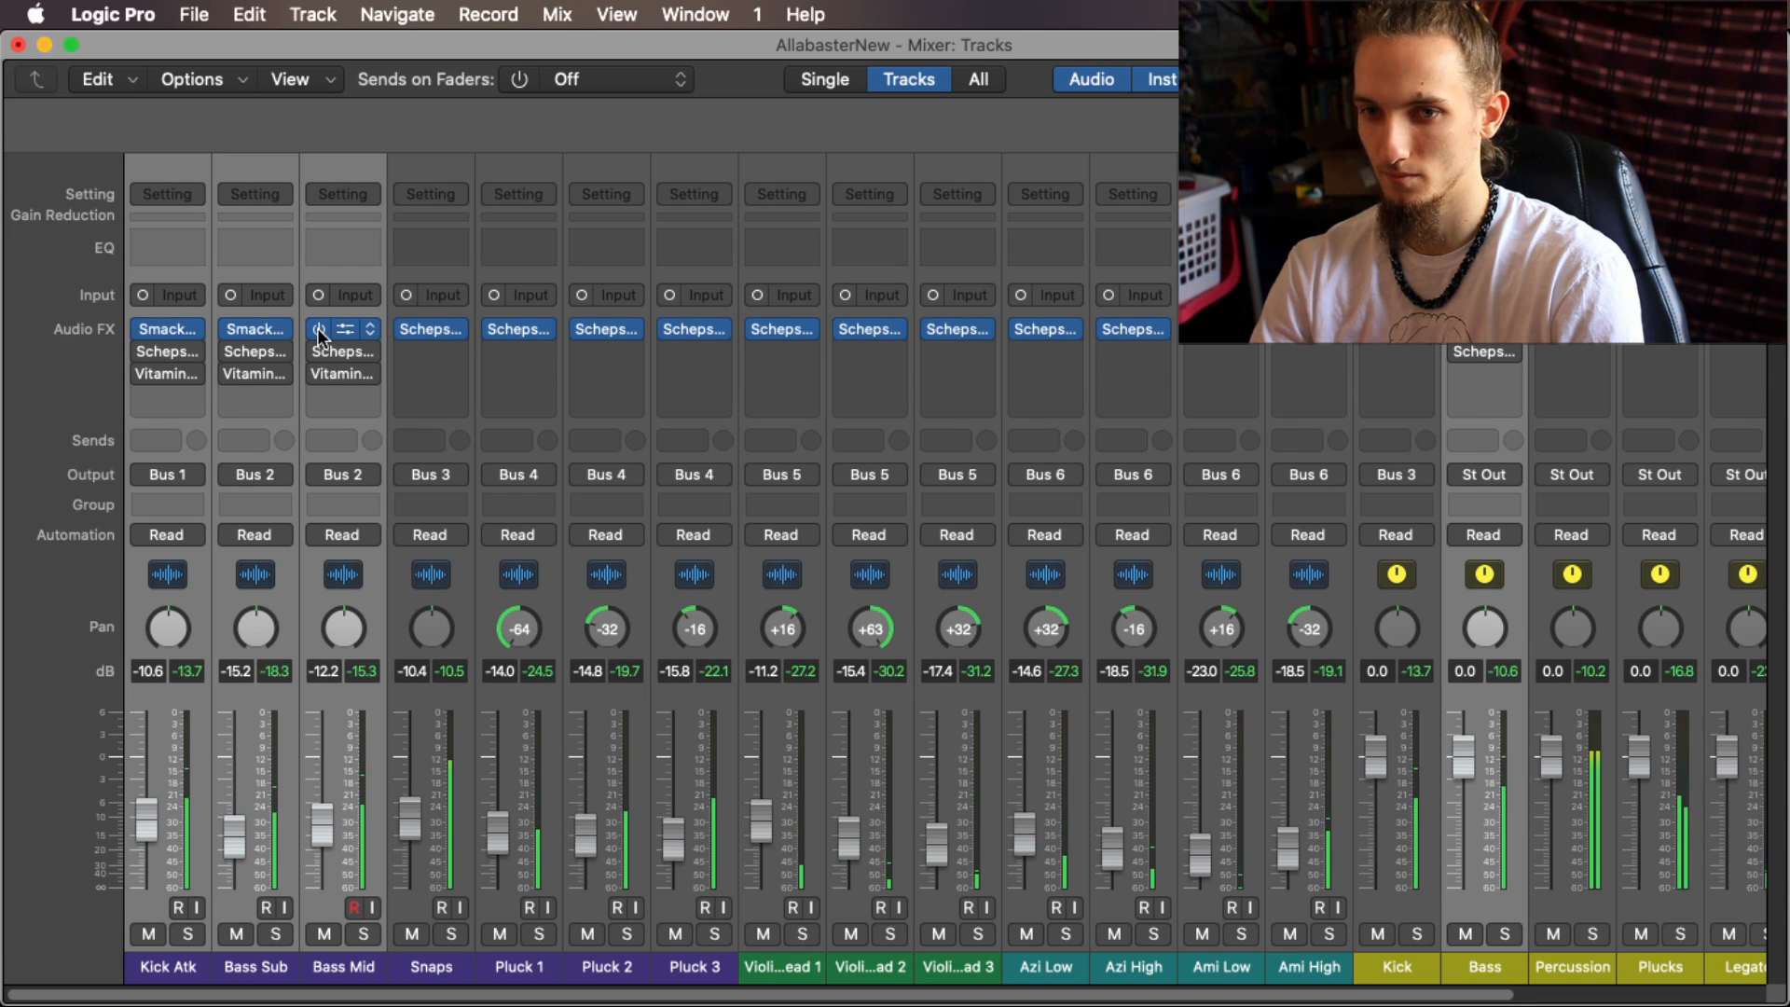
left_click(318, 351)
left_click(319, 374)
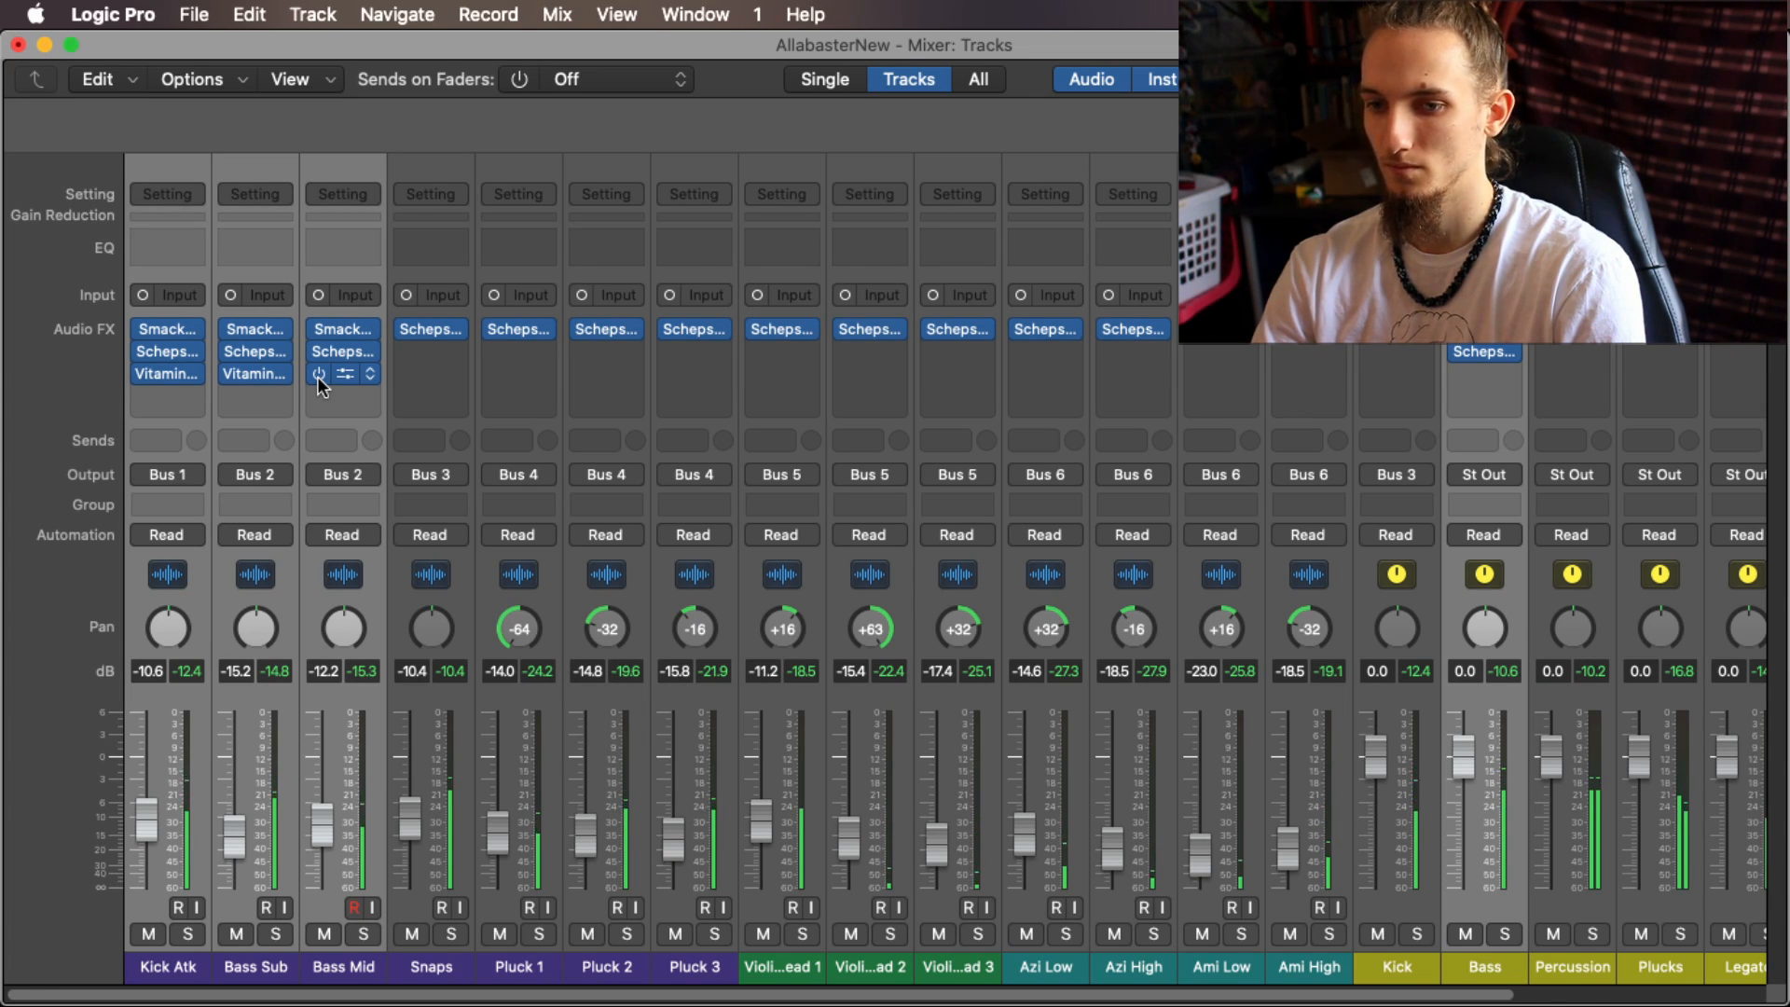
left_click_drag(317, 377, 313, 326)
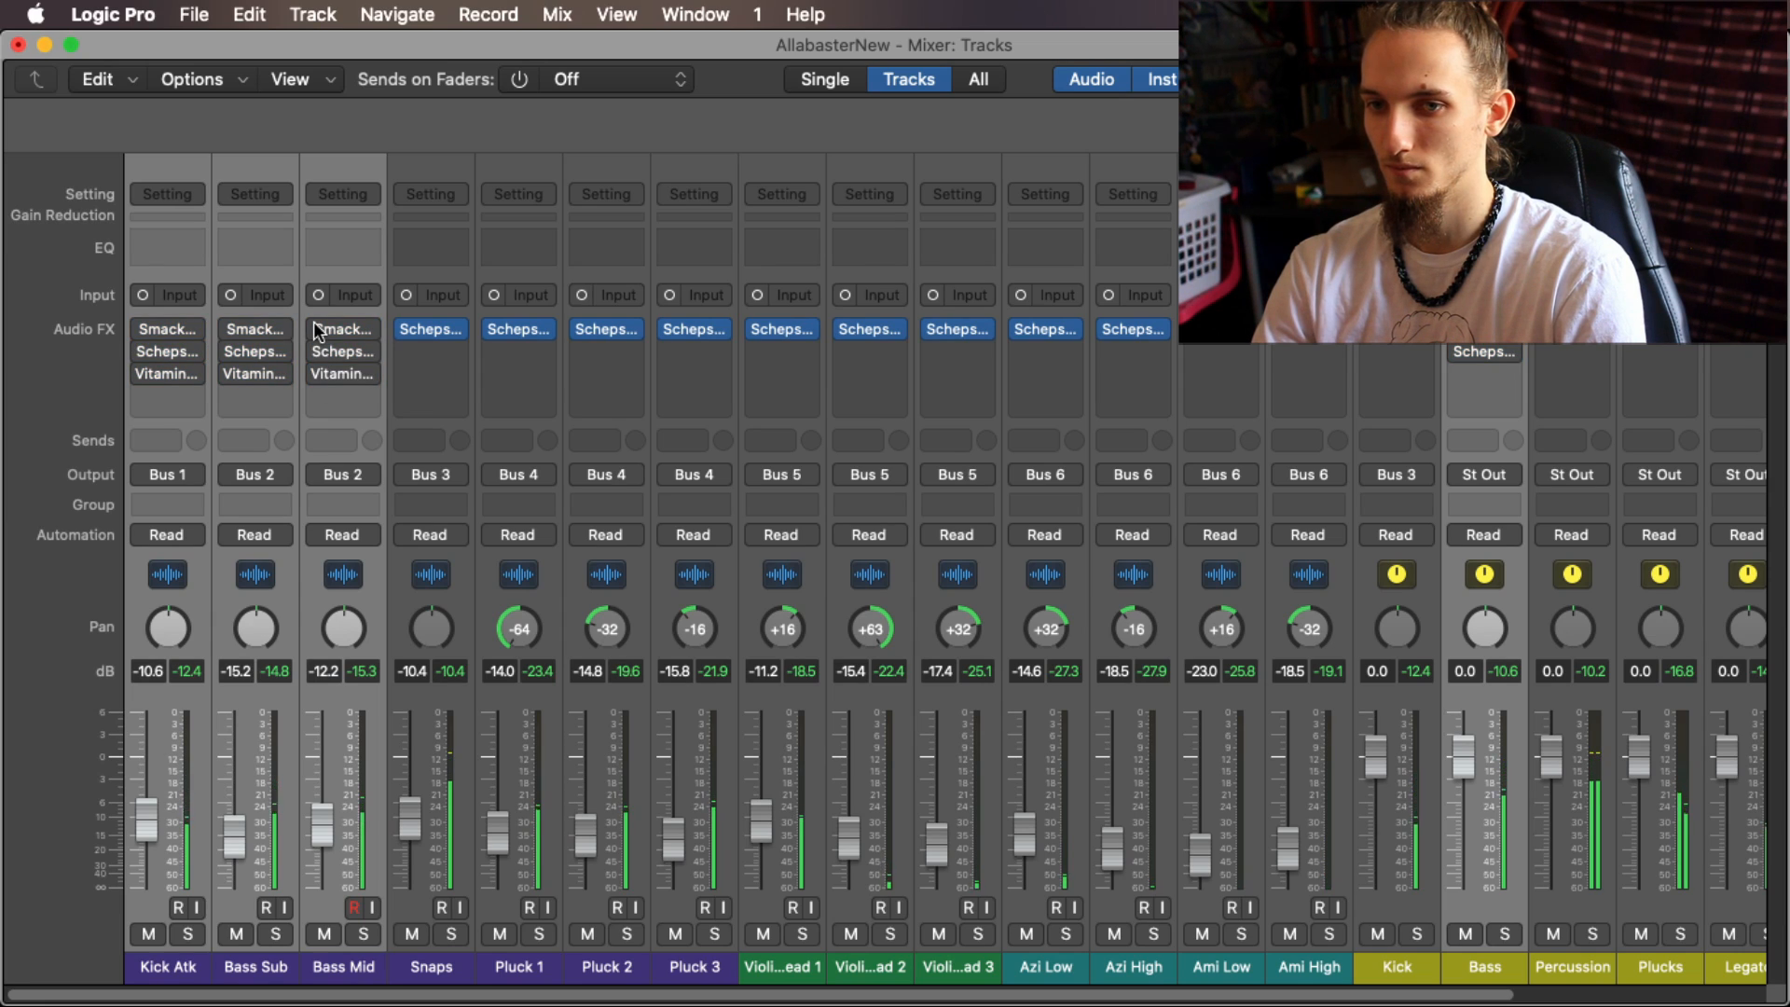
left_click_drag(313, 321, 311, 377)
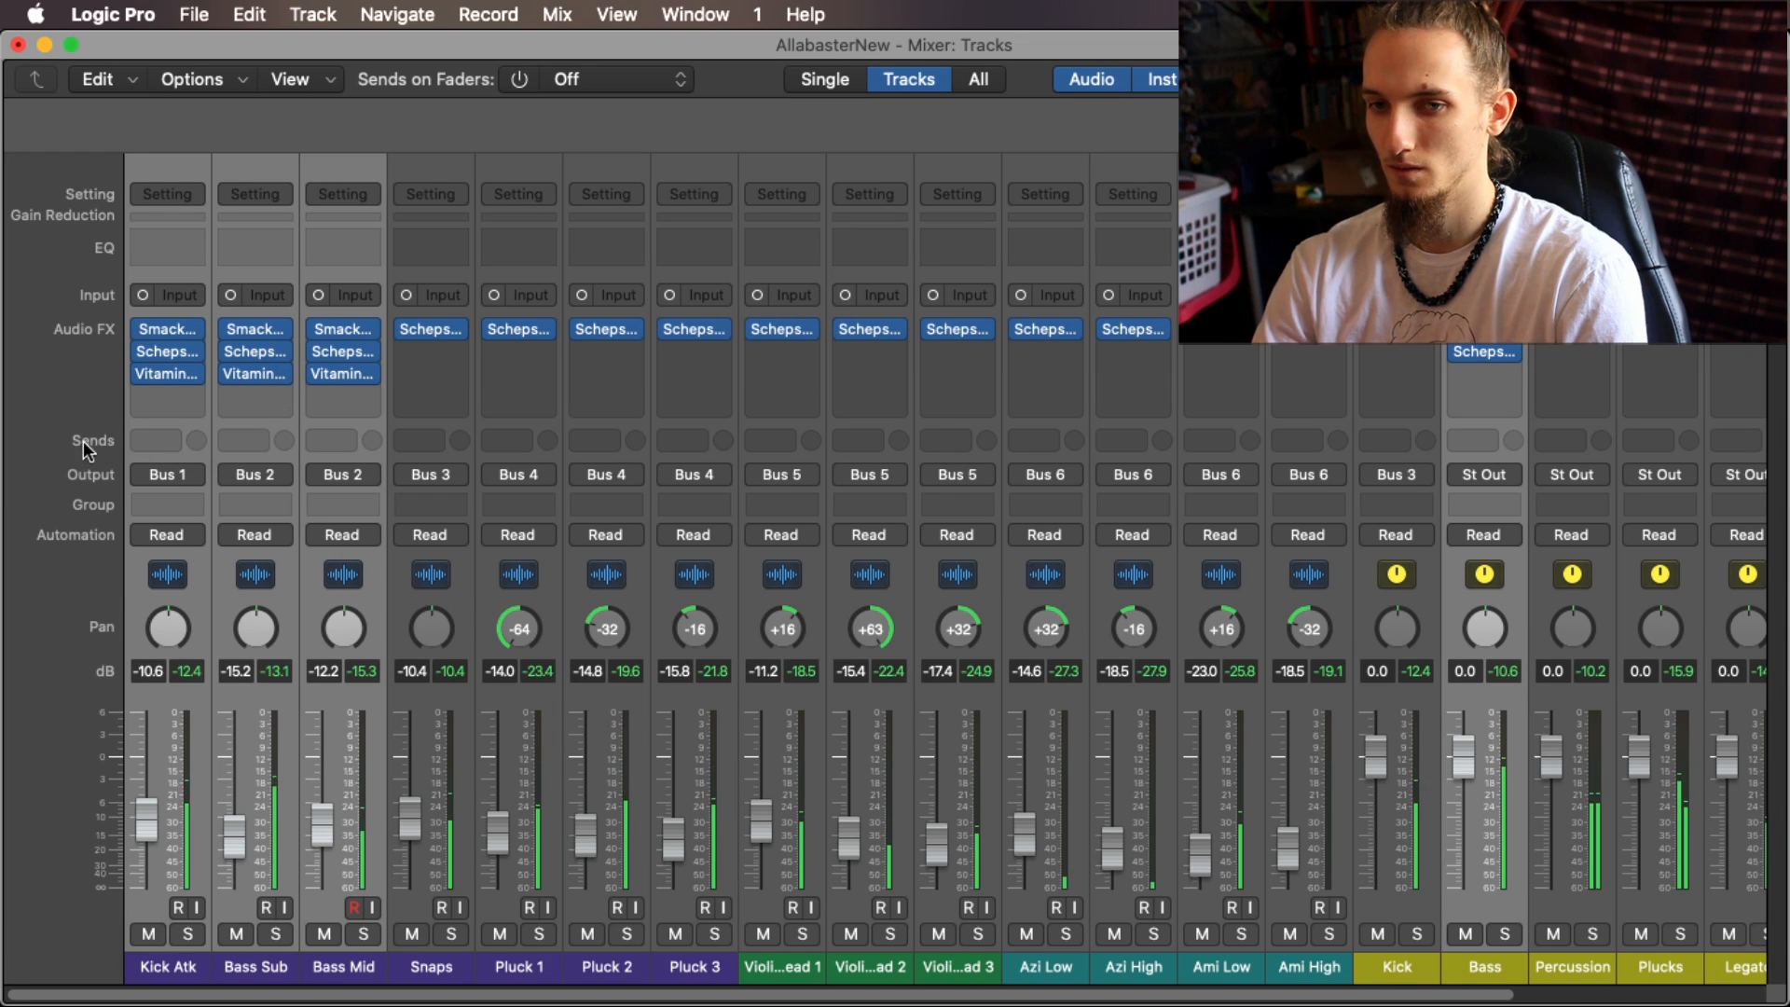
left_click(176, 592)
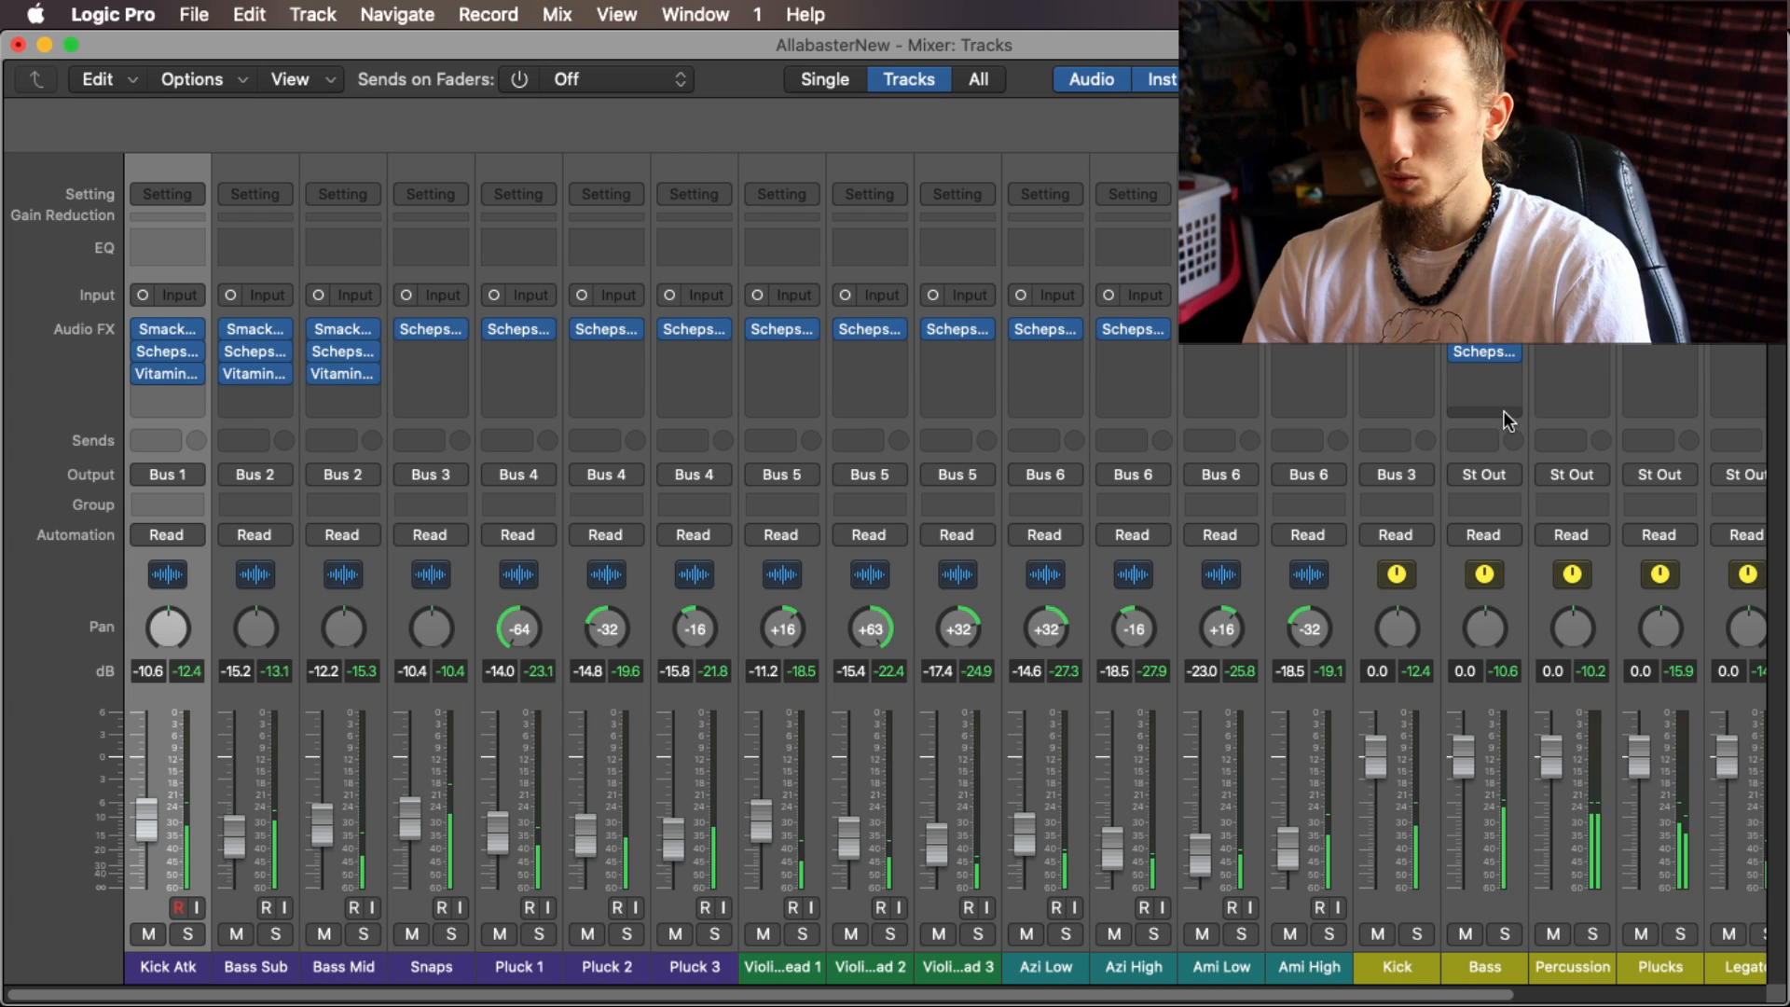
Step: With the Bass and Kick buses soloed, set the Gate attack to 54 in the Bass bus's Scheps Omni Channel and close the plug-in
left_click(1484, 352)
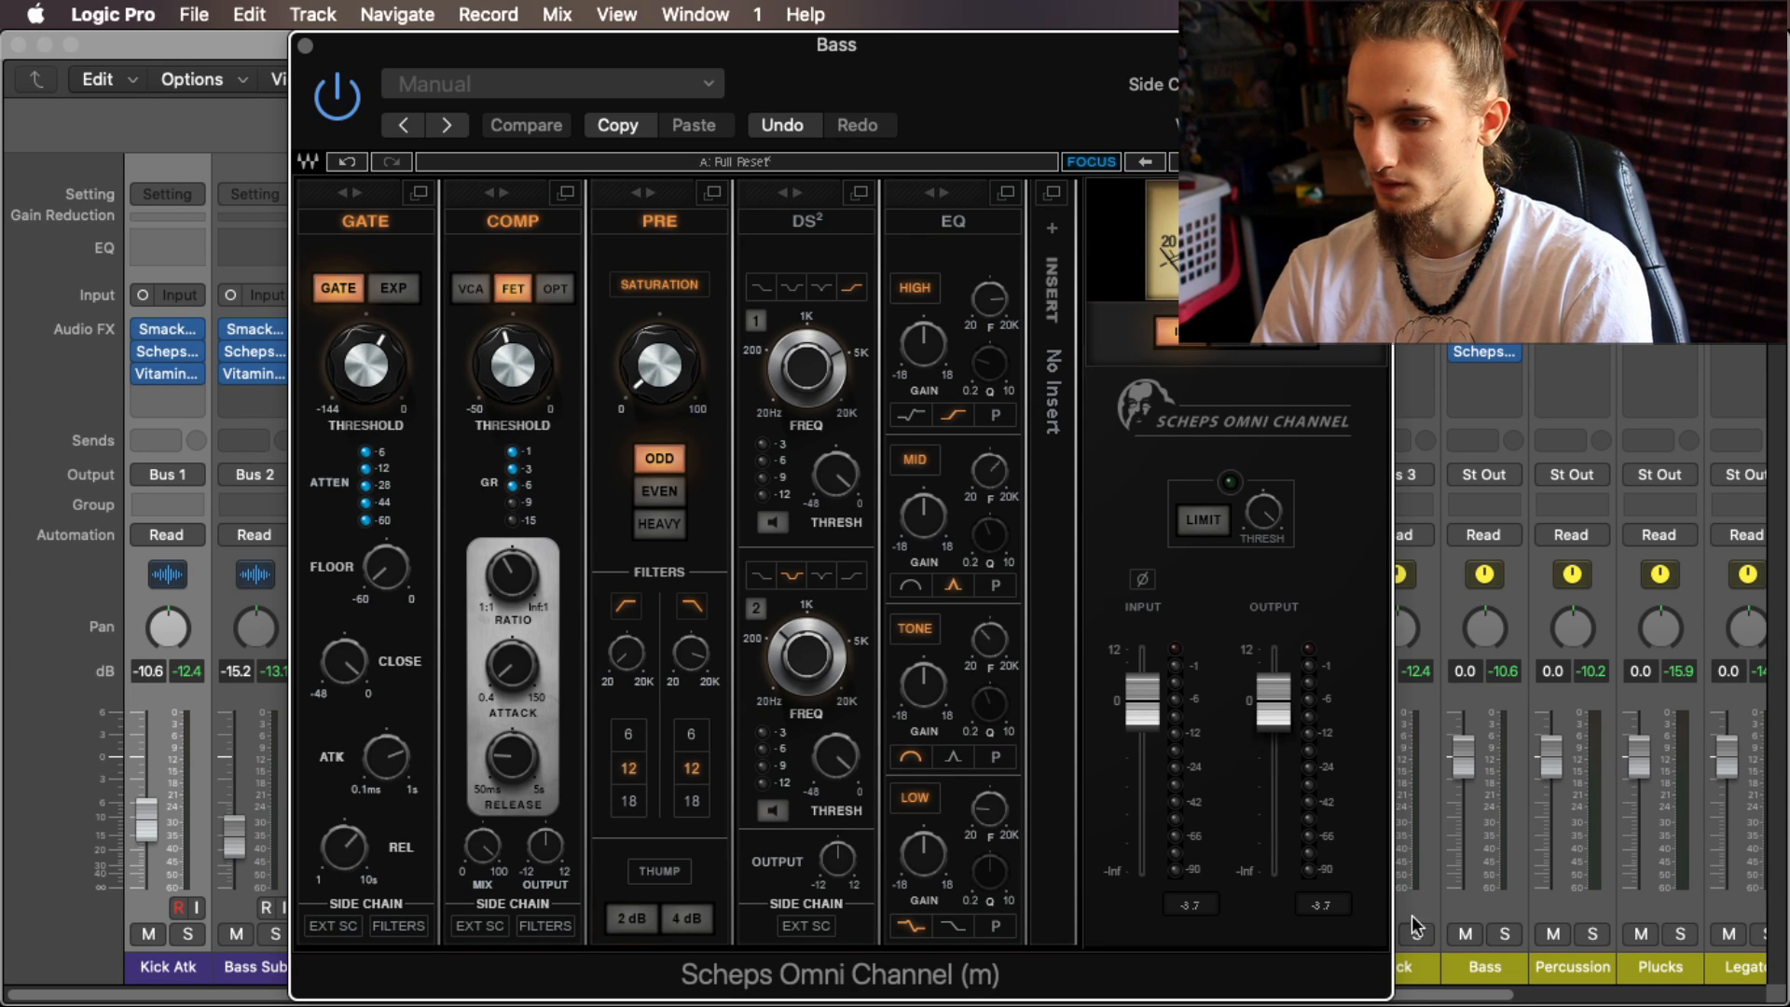
left_click(1502, 935)
left_click(1419, 934)
left_click(385, 757)
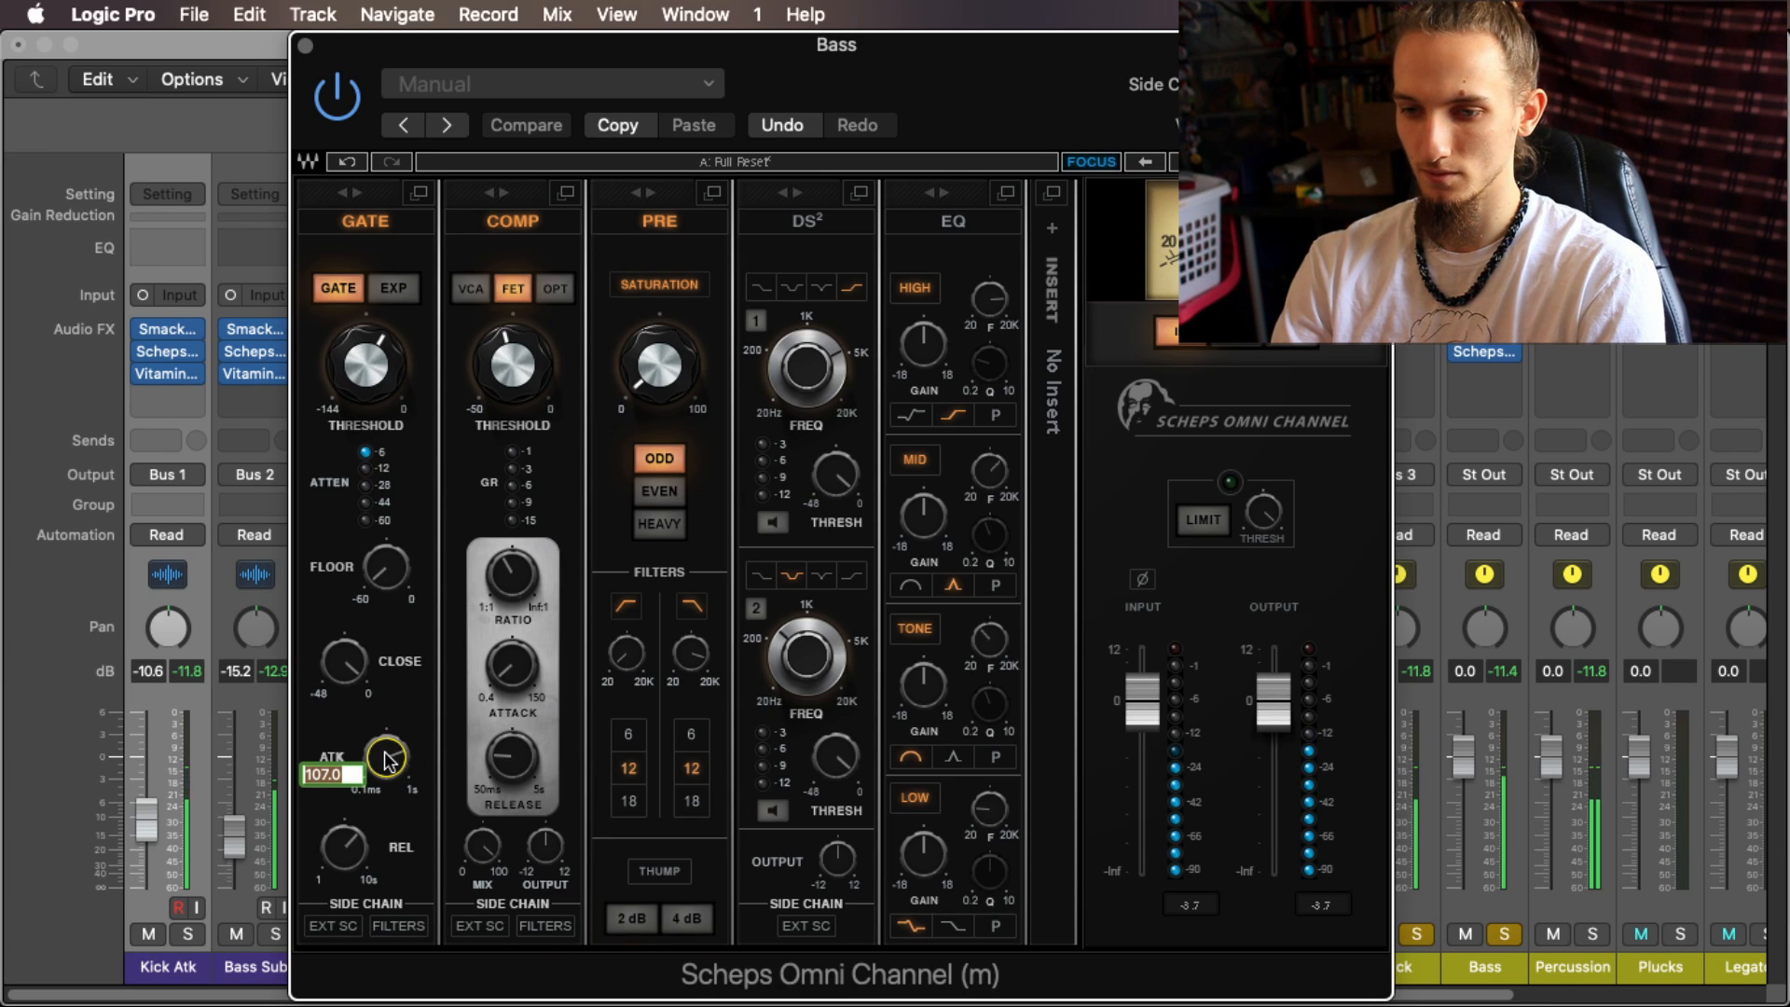
type("5")
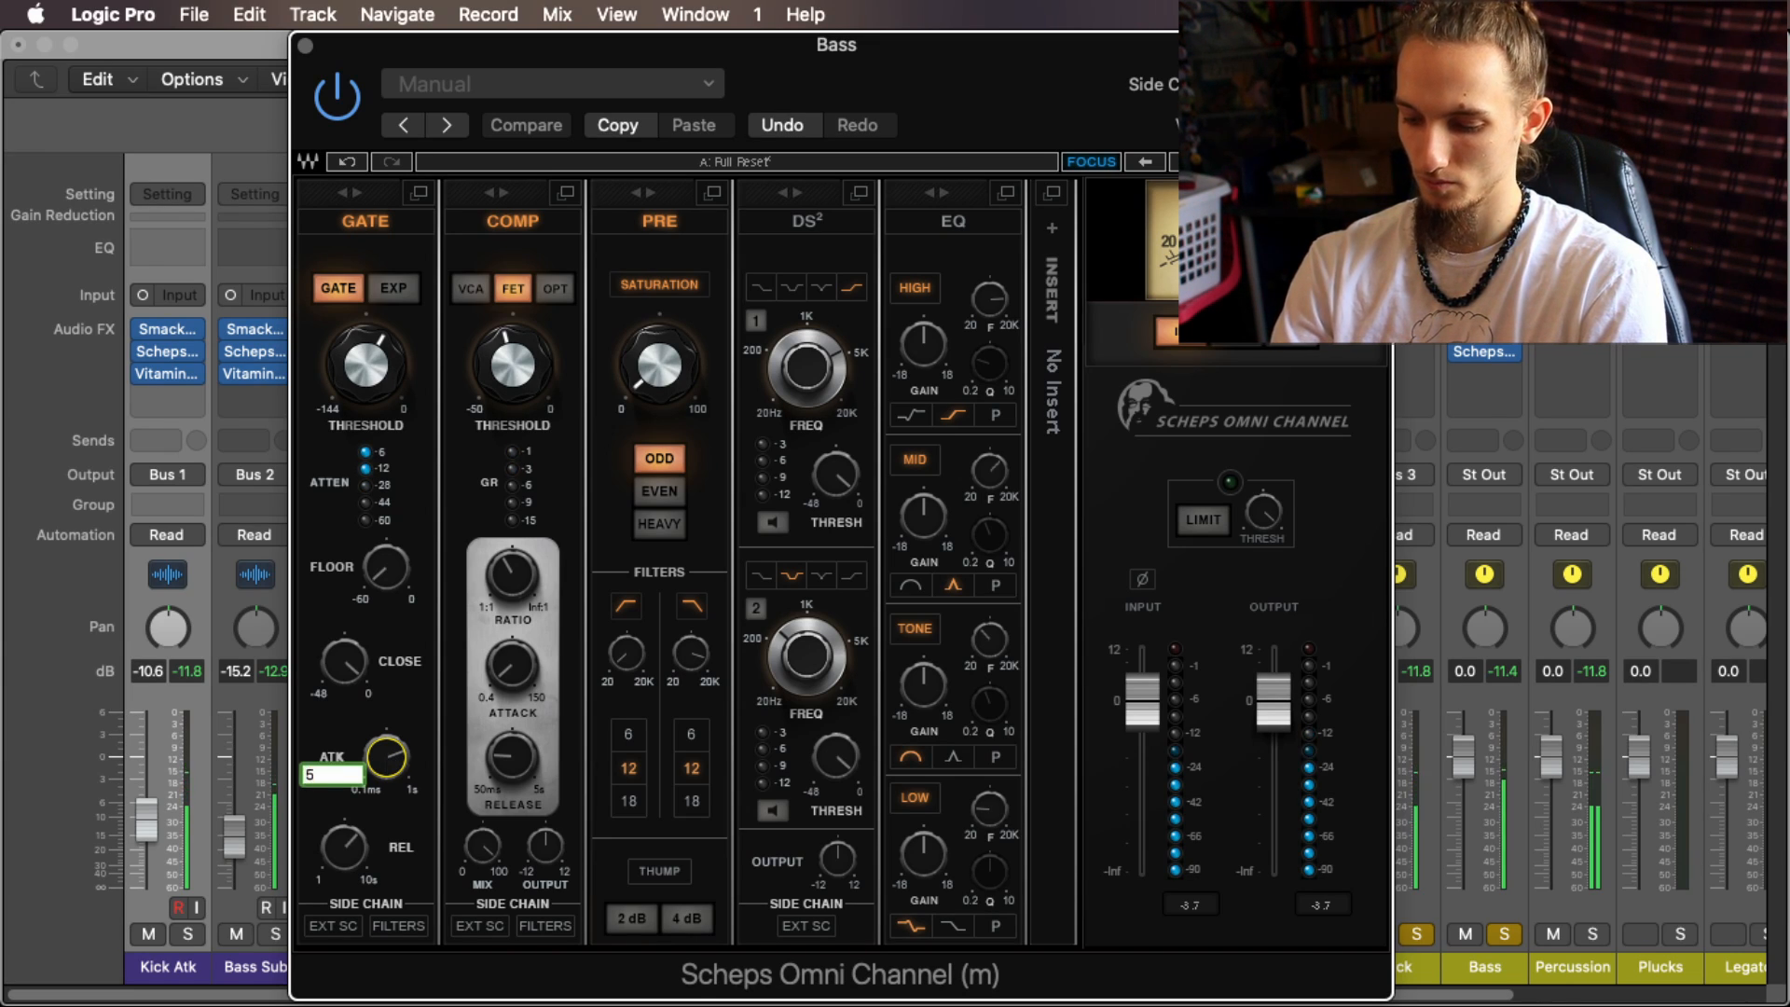
type("4")
key("Return")
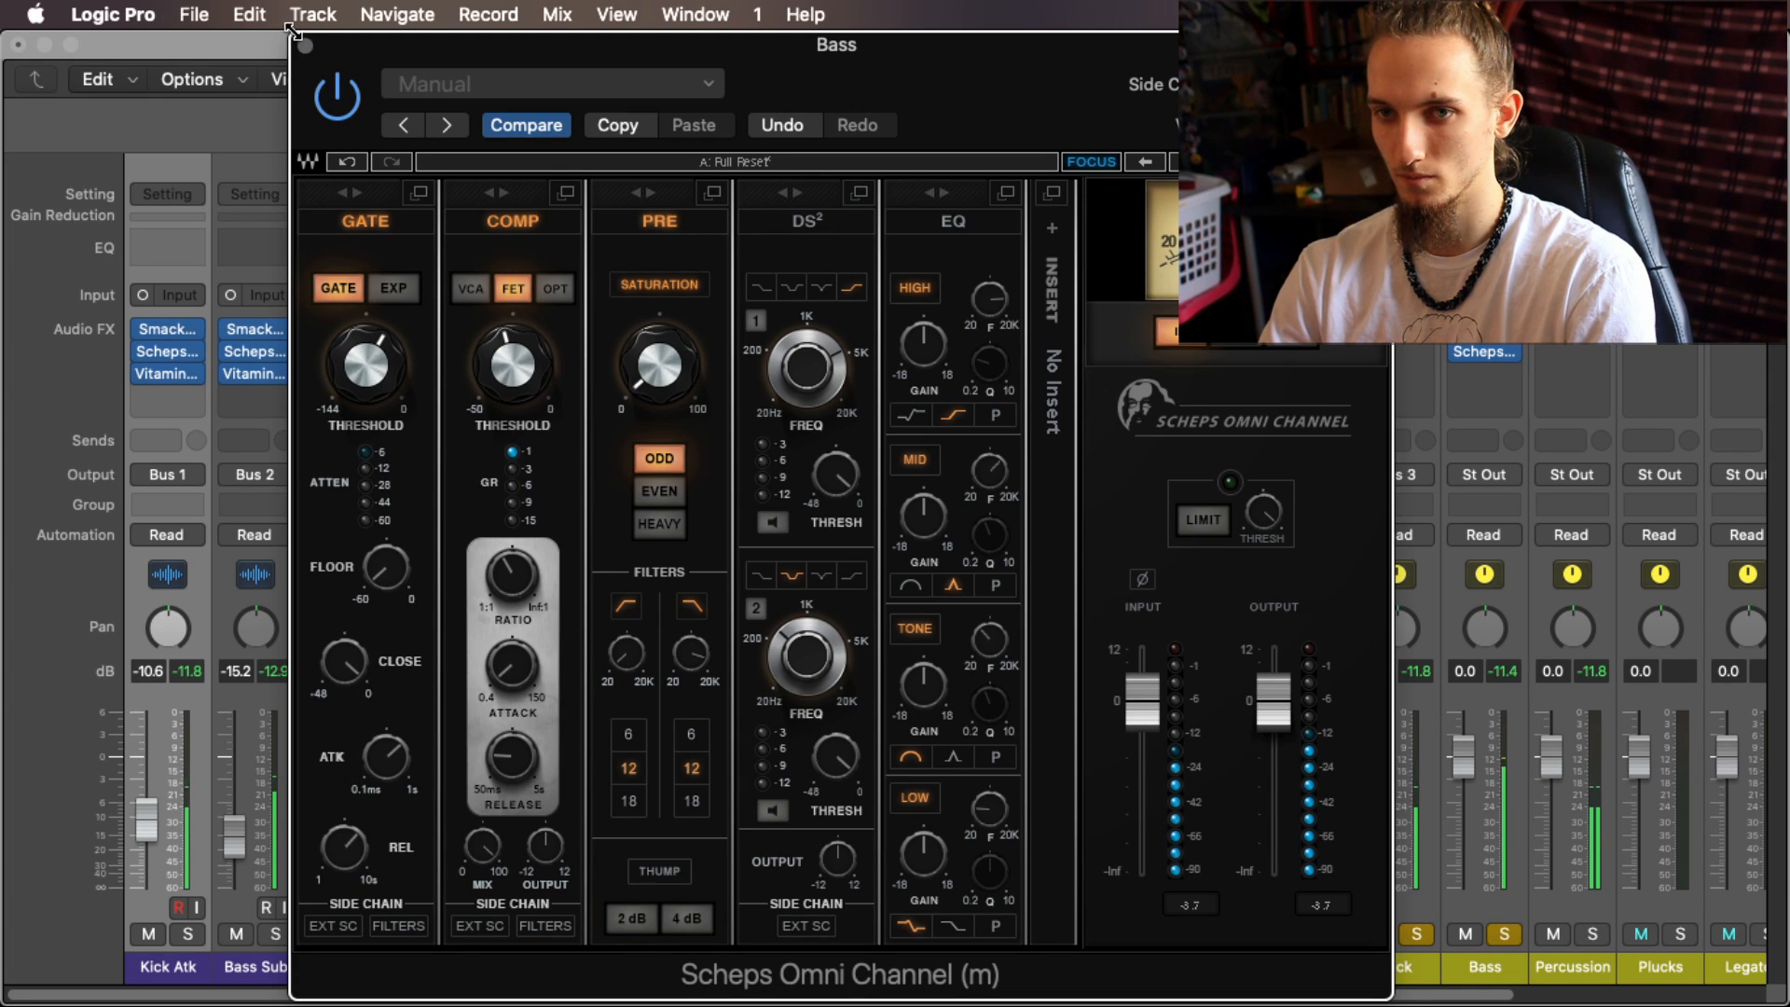
left_click(307, 50)
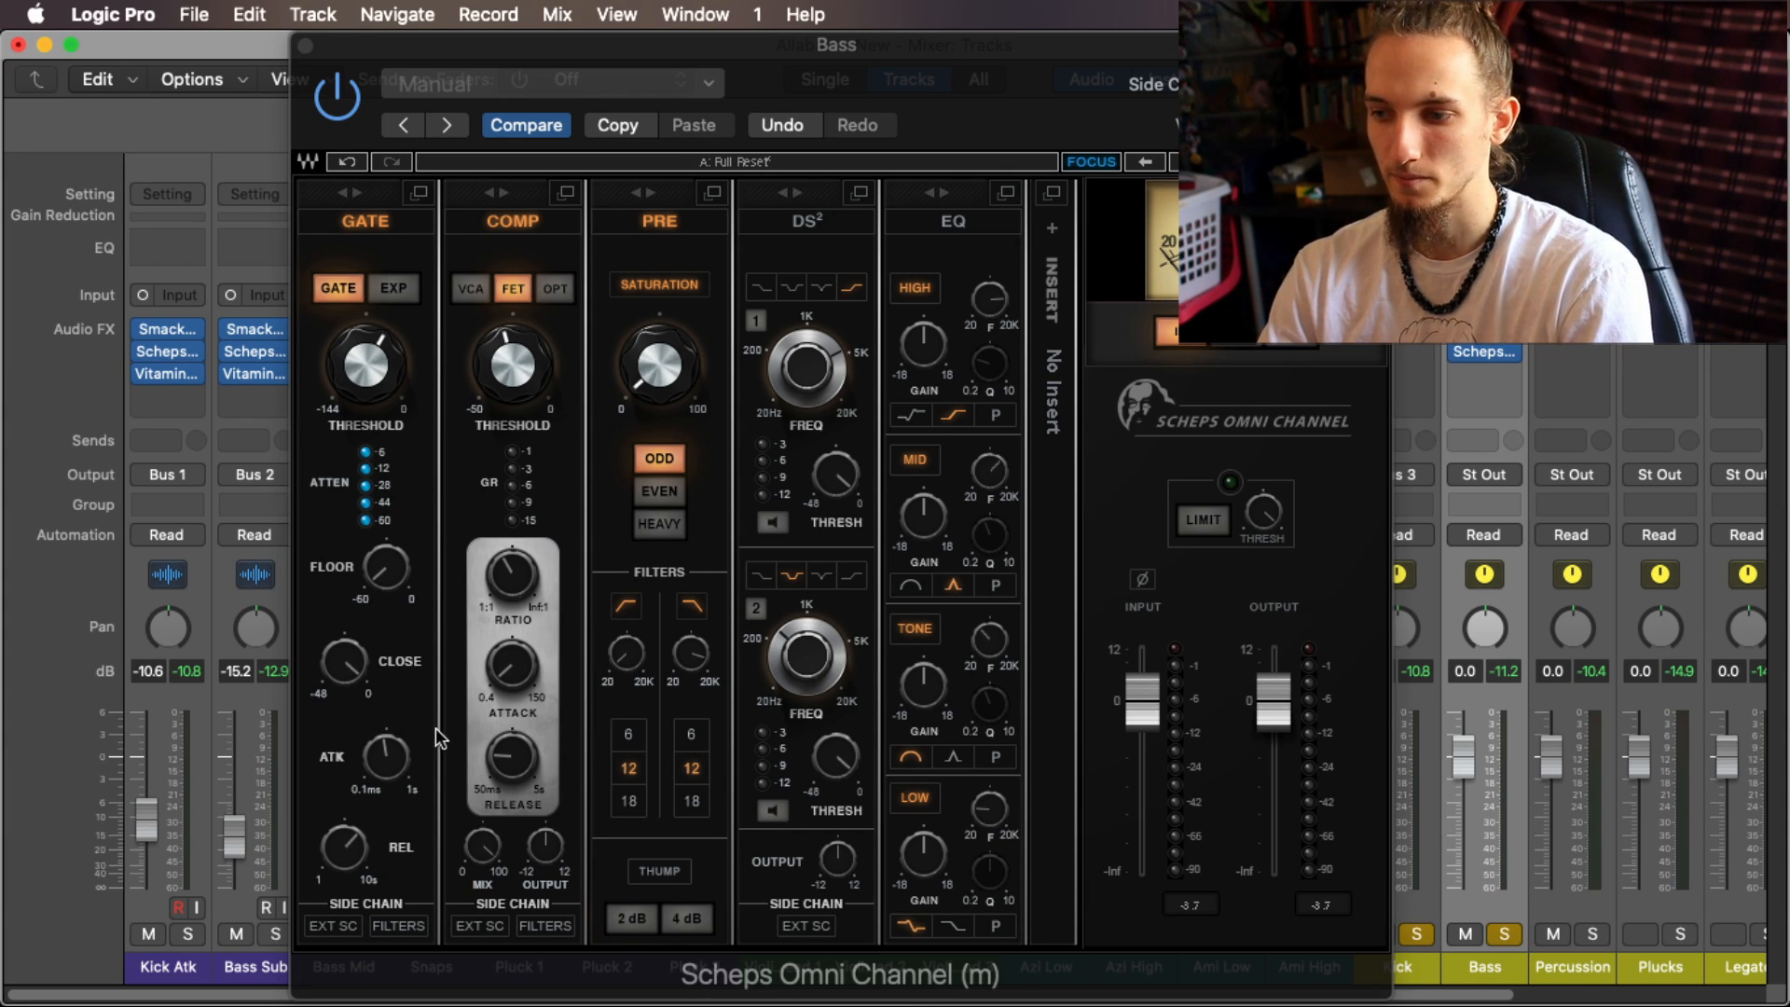
Step: Set the Gate attack to 108 in the Bass bus's Scheps Omni Channel, save the project and recheck the plug-in
left_click(387, 760)
type("108")
key("Return")
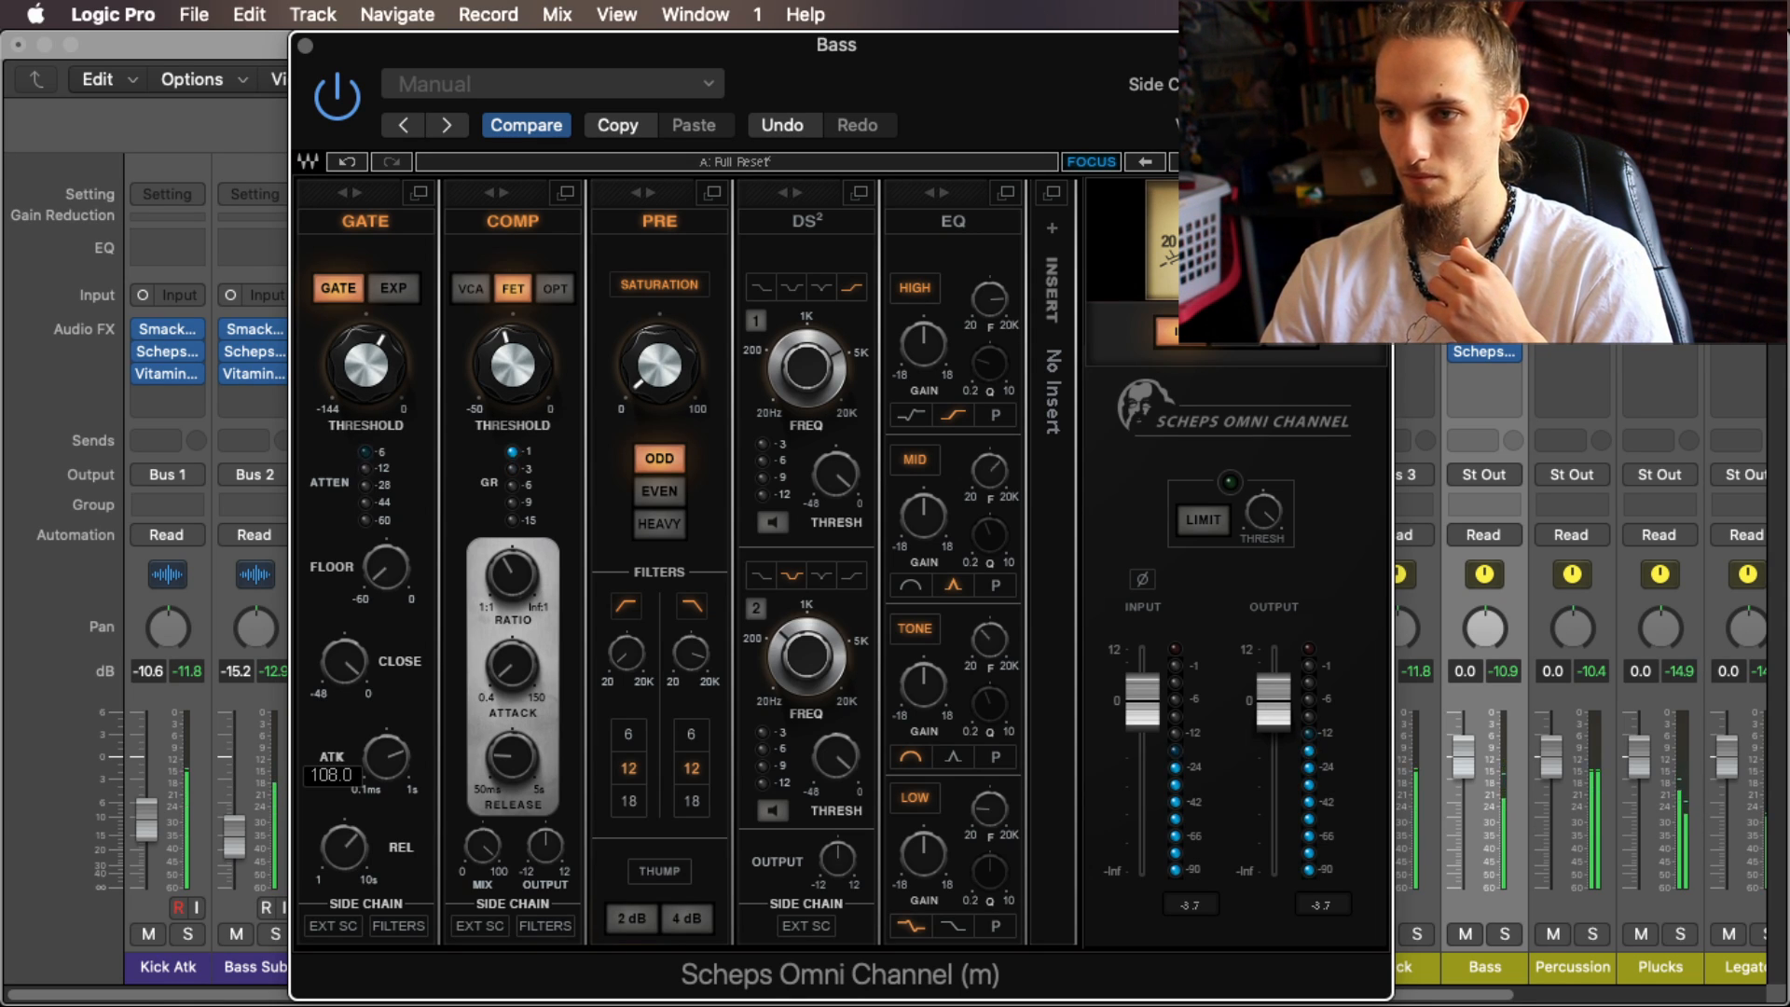
key("space")
key("super+w")
key("super+s")
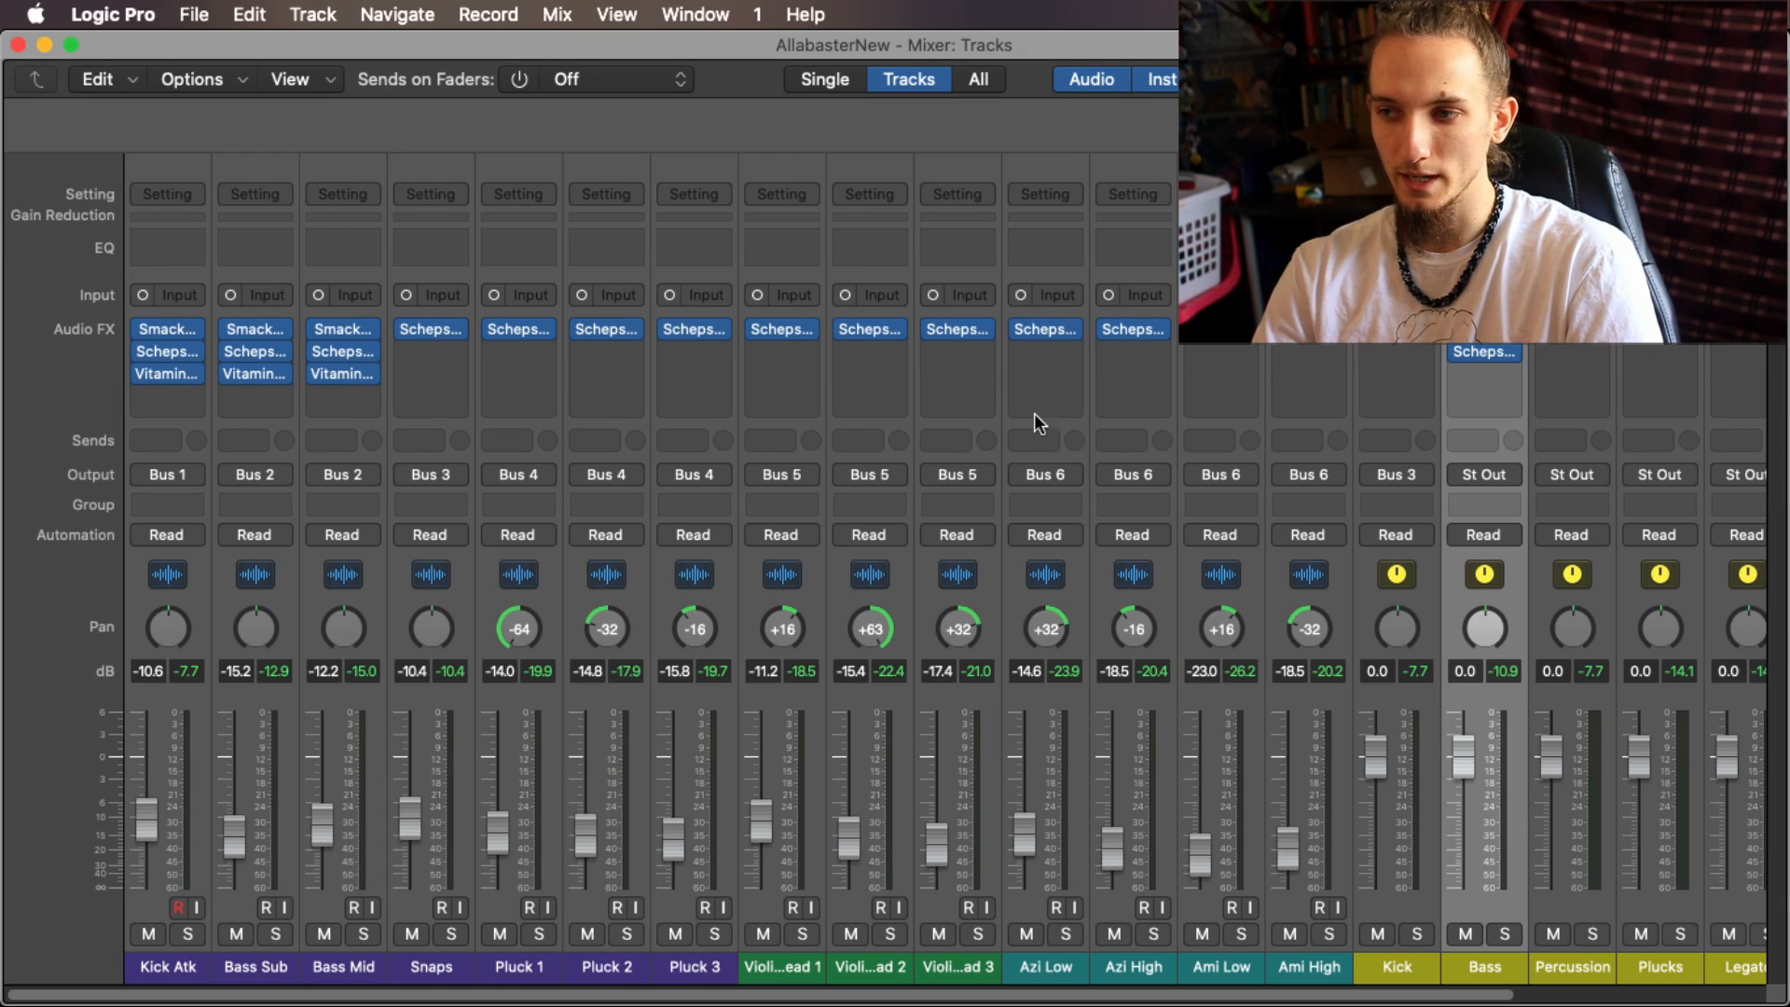
left_click(1484, 354)
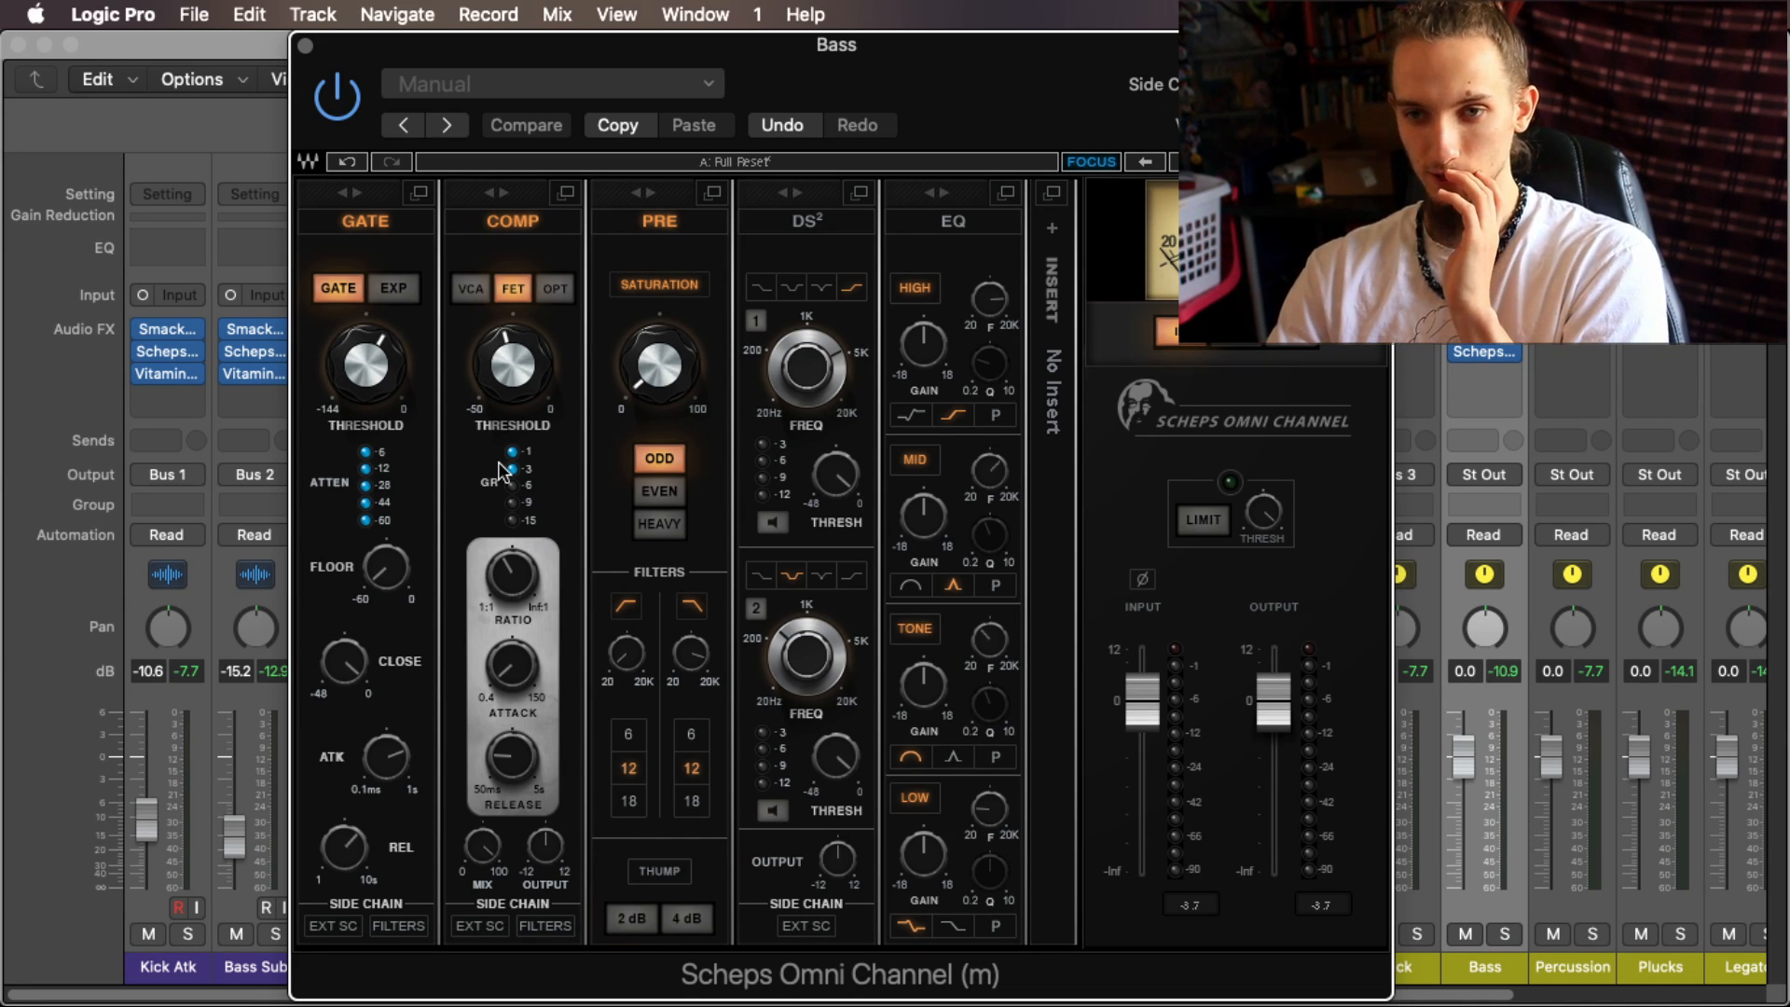
left_click(305, 45)
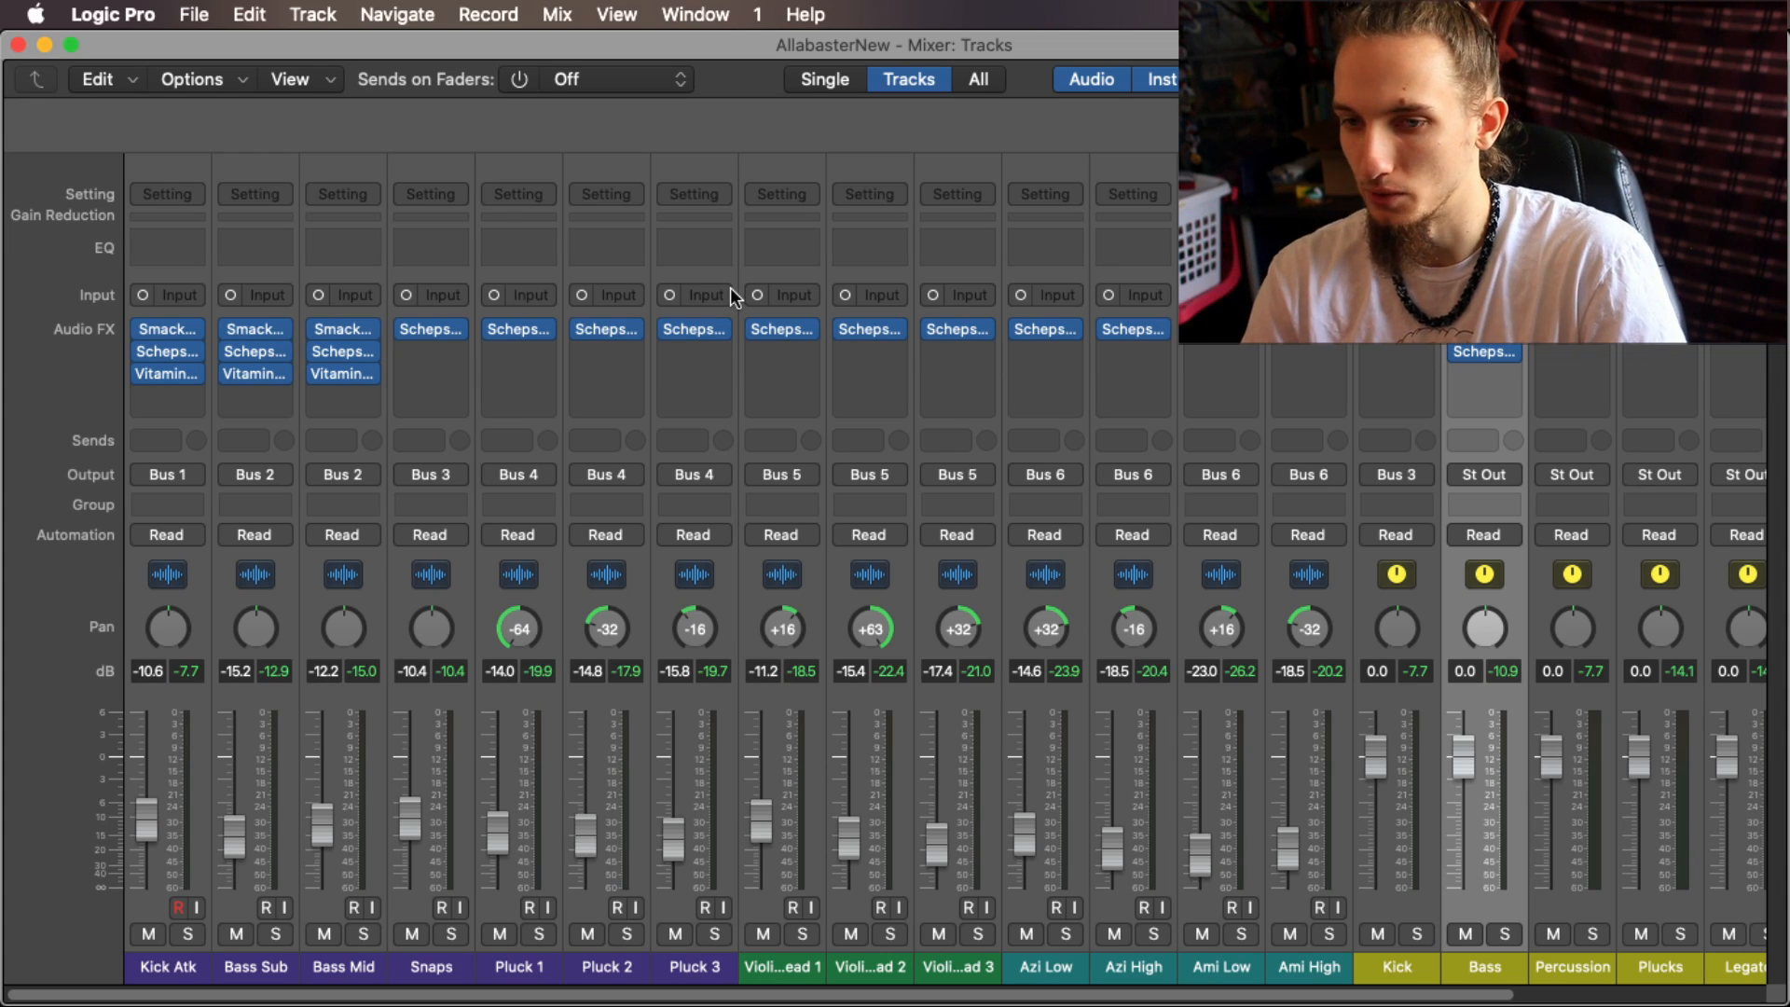
Step: Solo the Bass Sub and Bass Mid tracks in the main window and play them from where the bass enters
key("x")
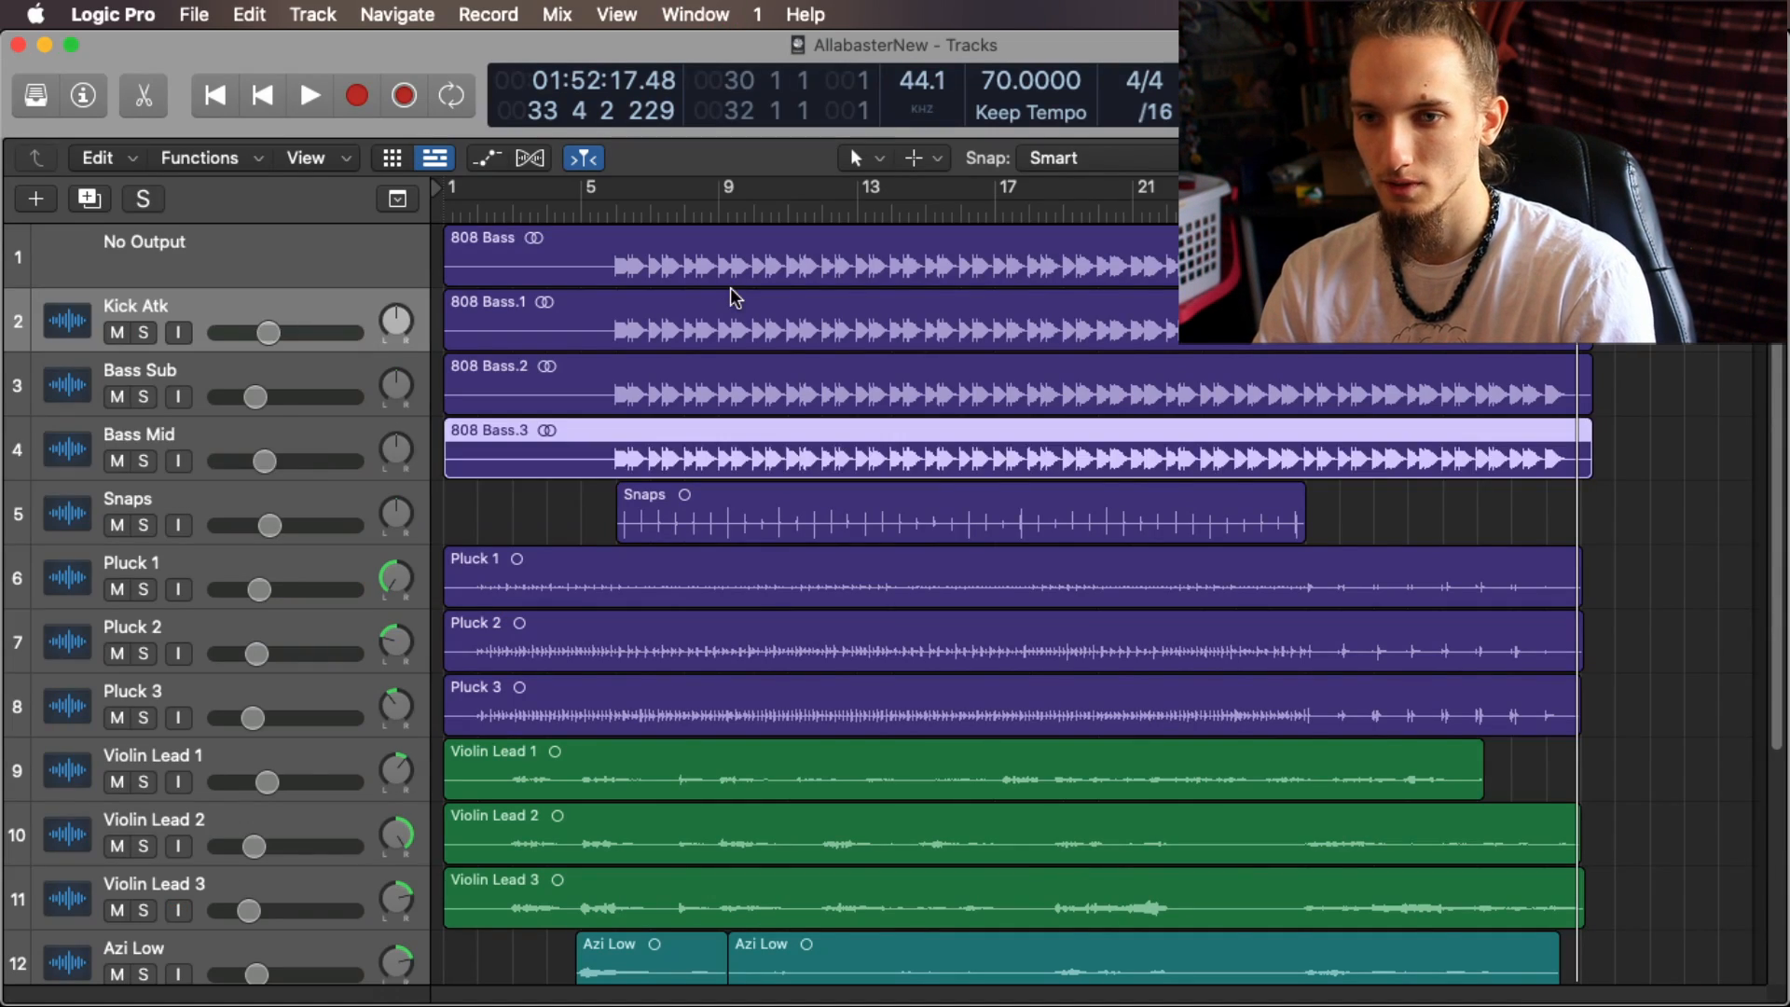
left_click(143, 397)
left_click(144, 333)
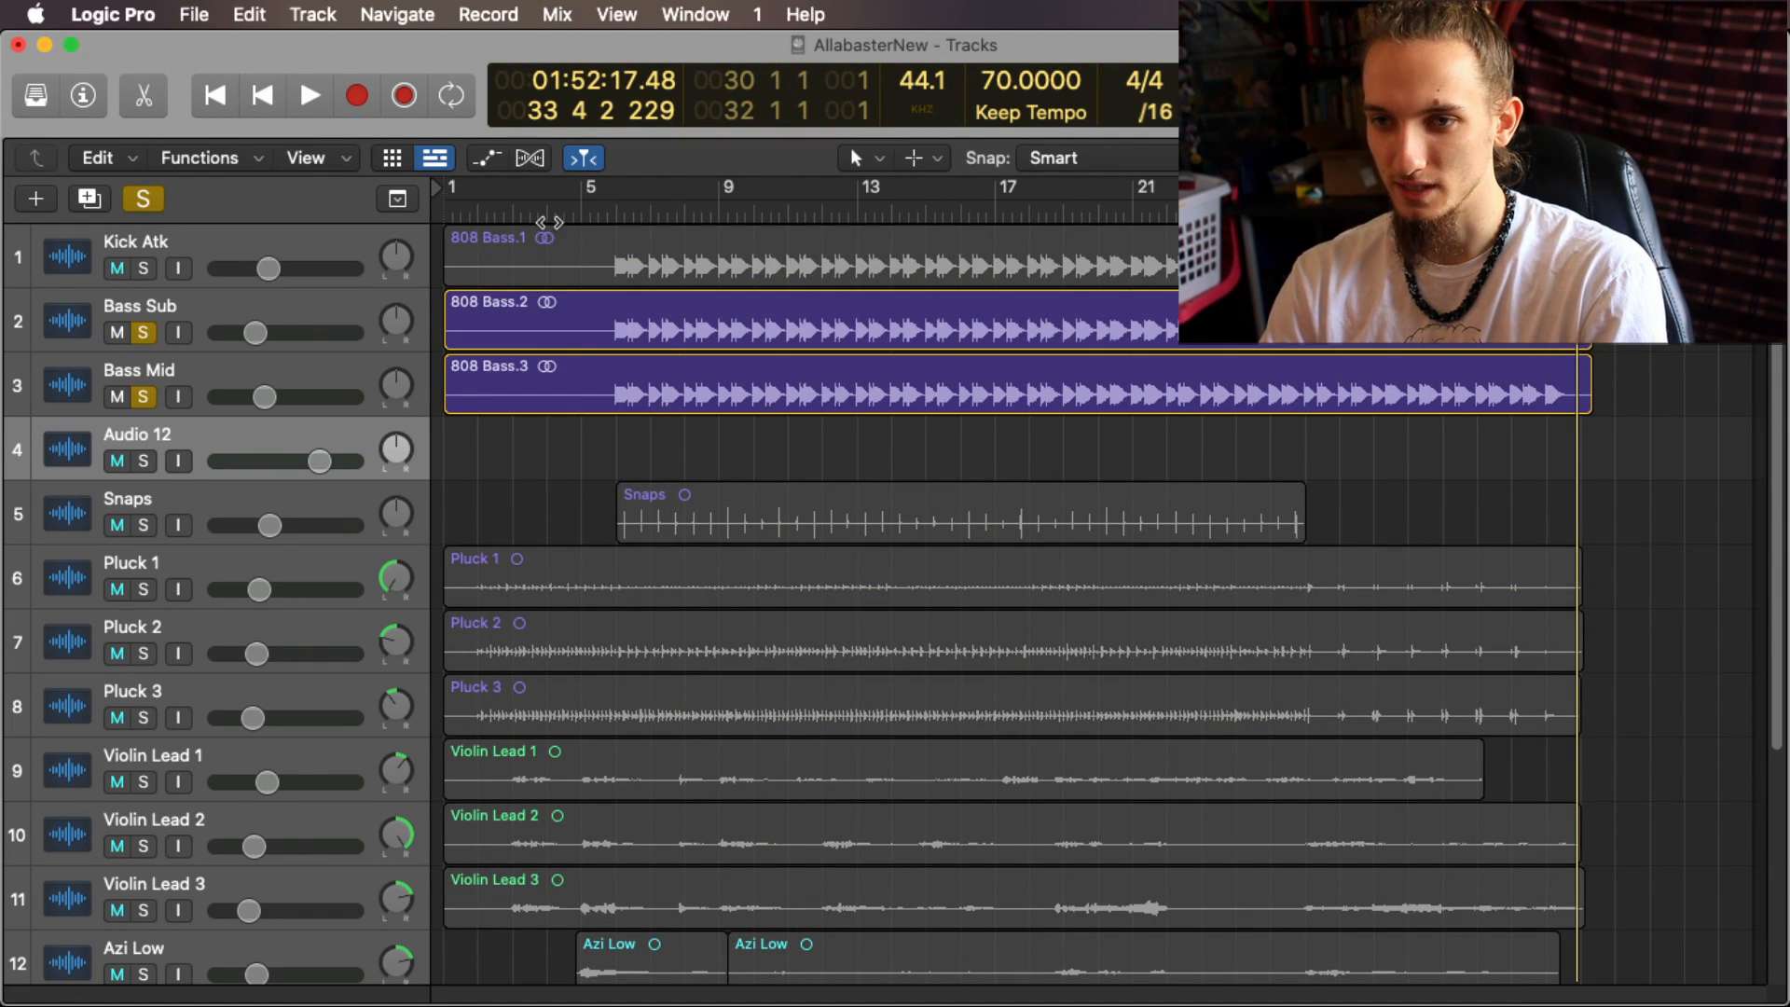
left_click(617, 207)
key("space")
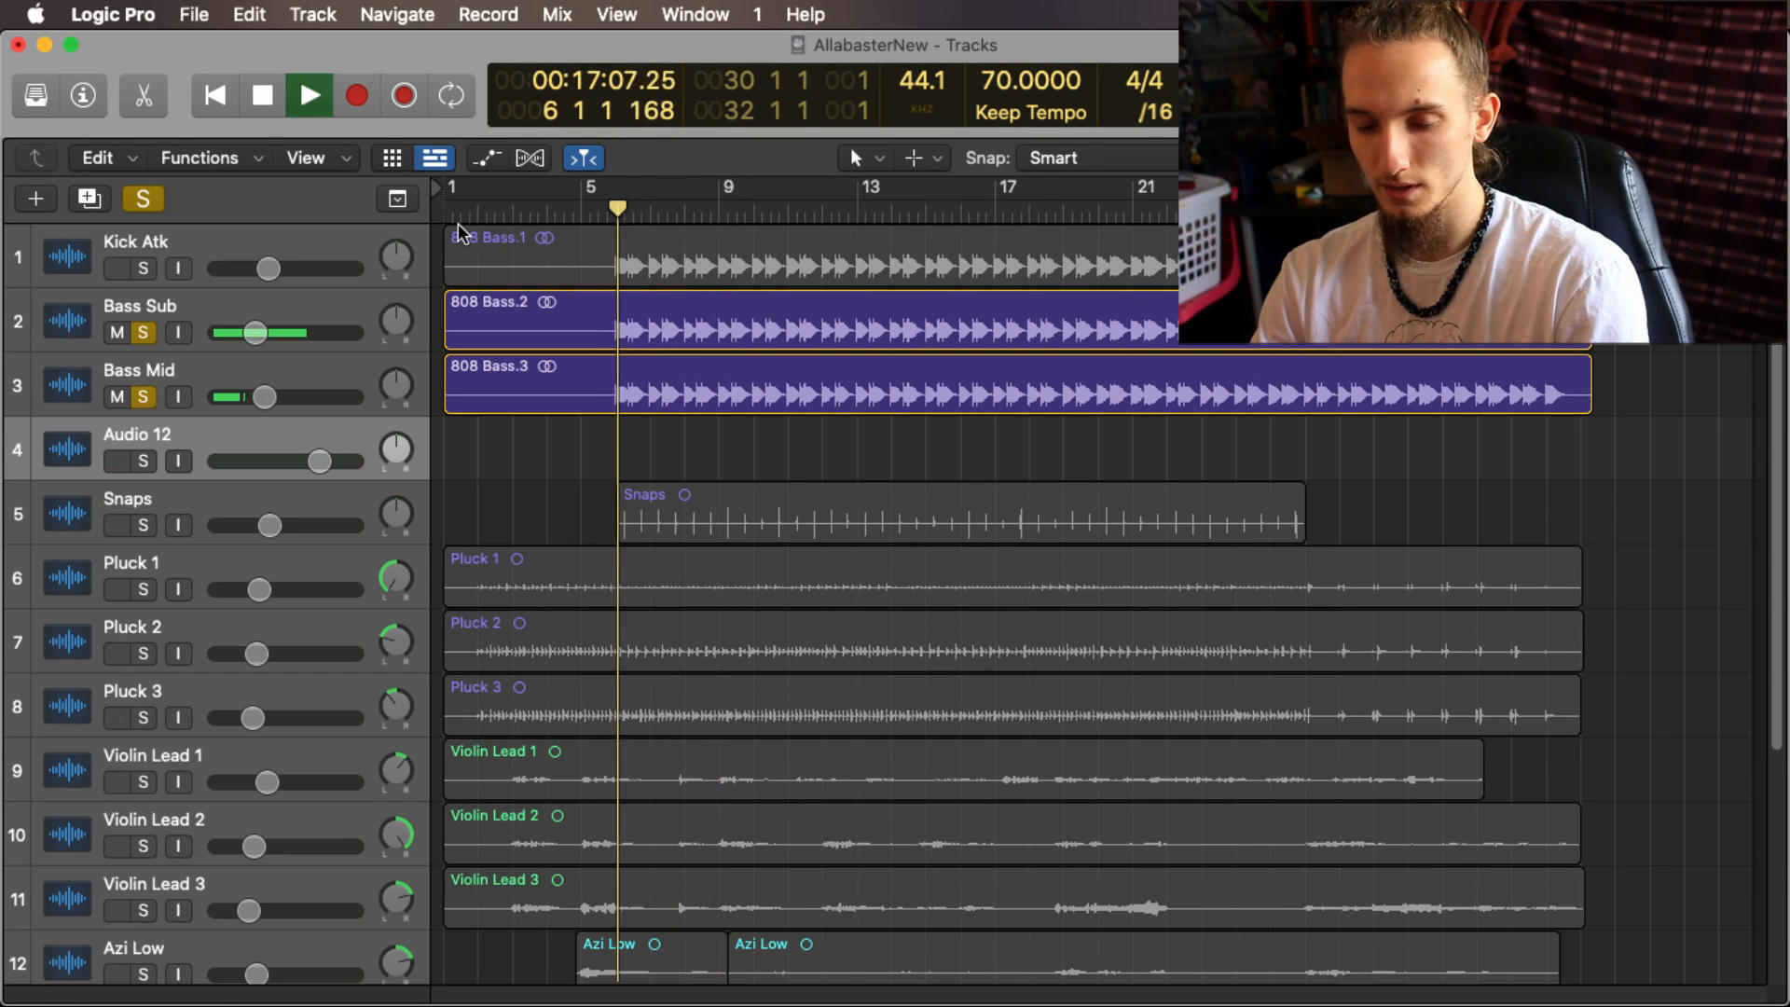
key("space")
Step: In the mixer, select the Bass bus and check its Scheps Omni Channel with only Bass Mid soloed
key("x")
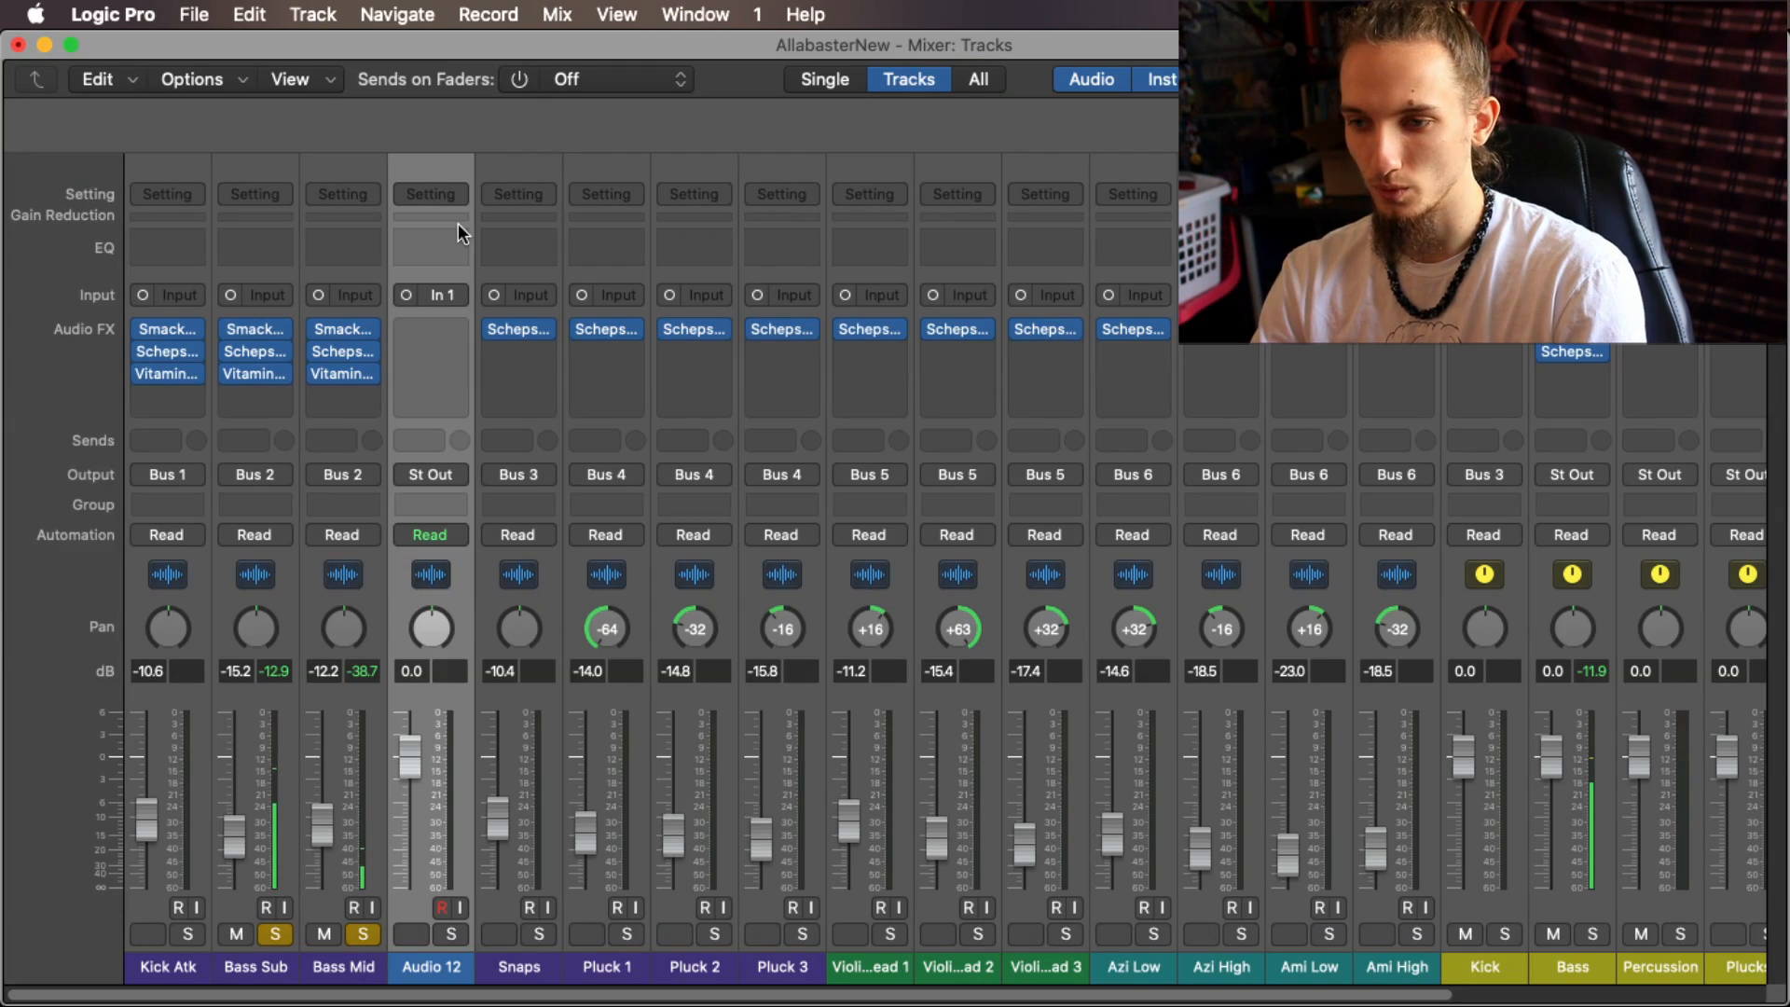
scroll(1258, 633, "right", 5)
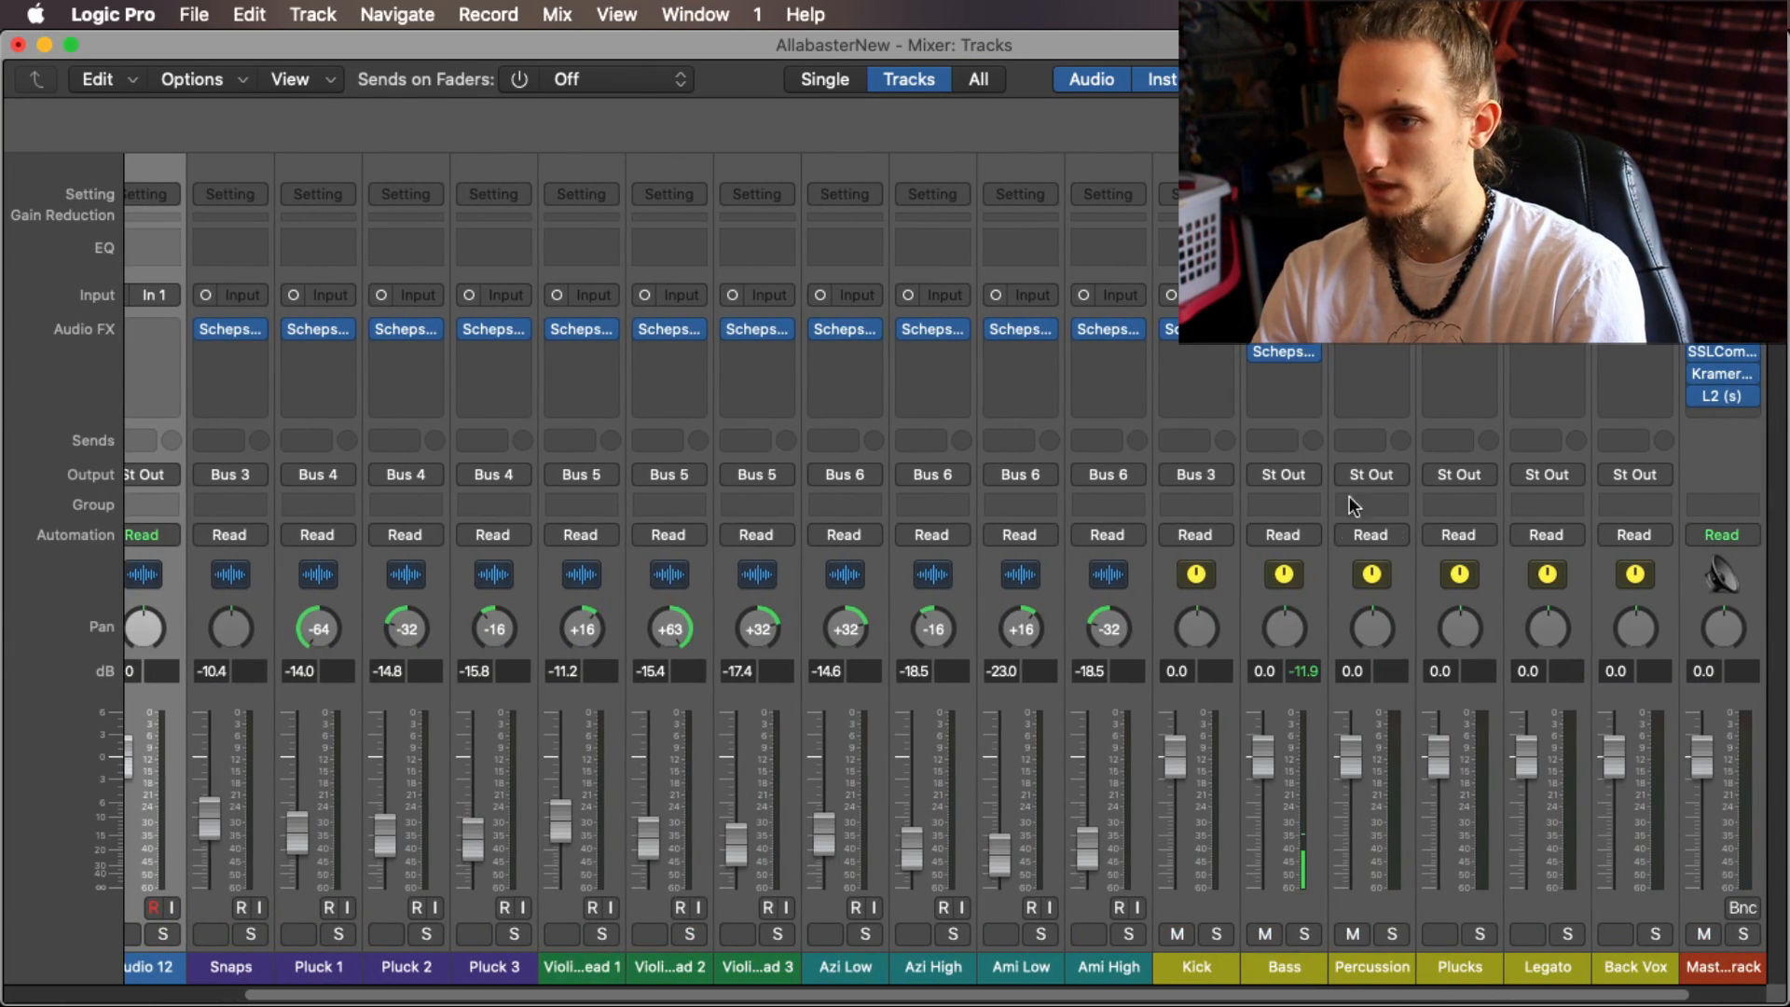
left_click(1283, 577)
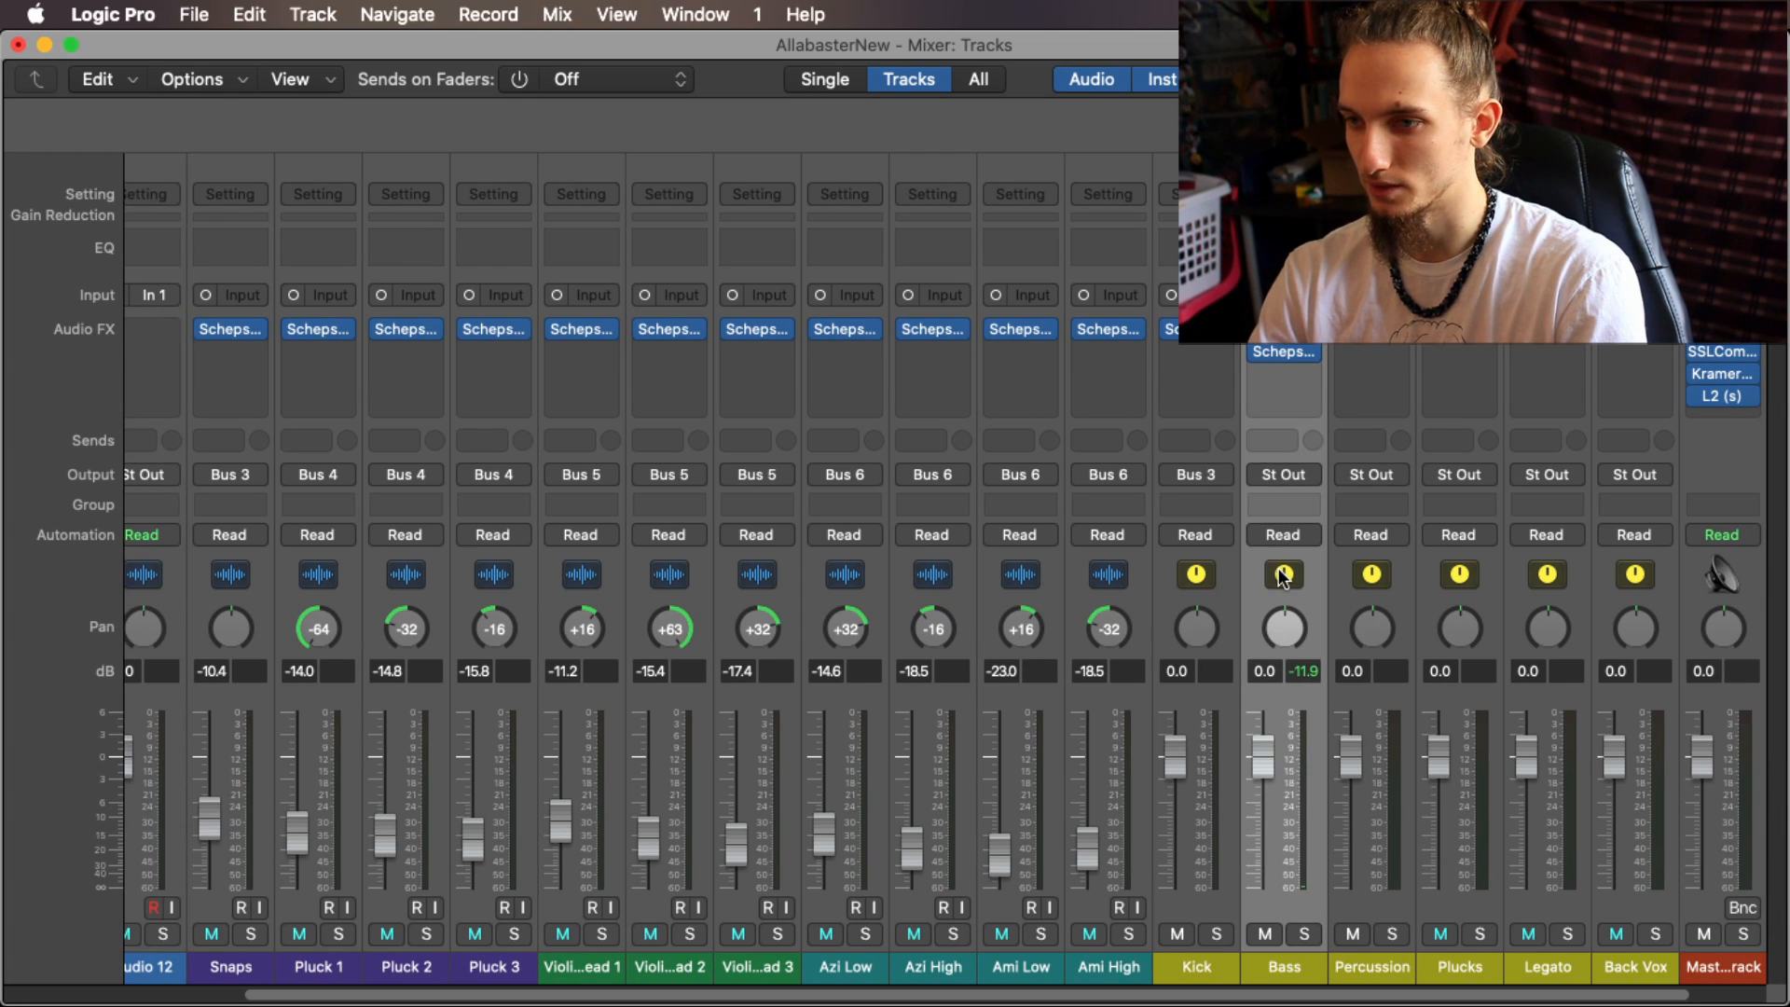
scroll(1203, 466, "left", 5)
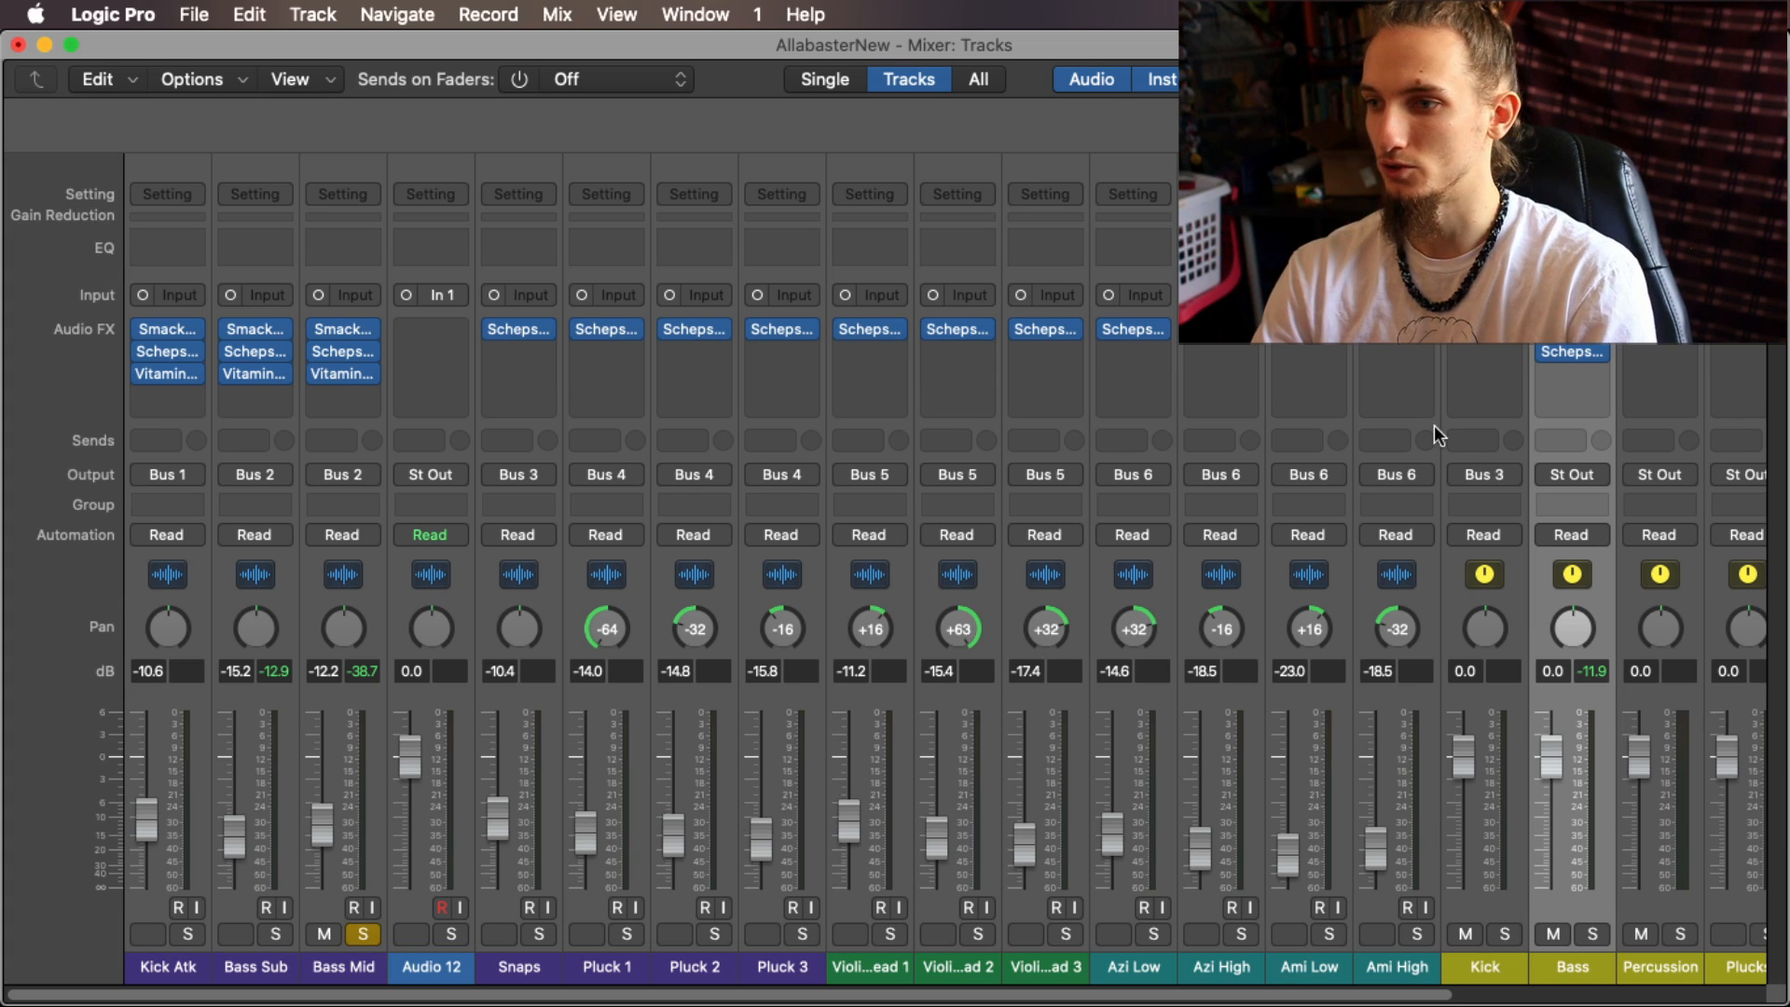
left_click(1576, 354)
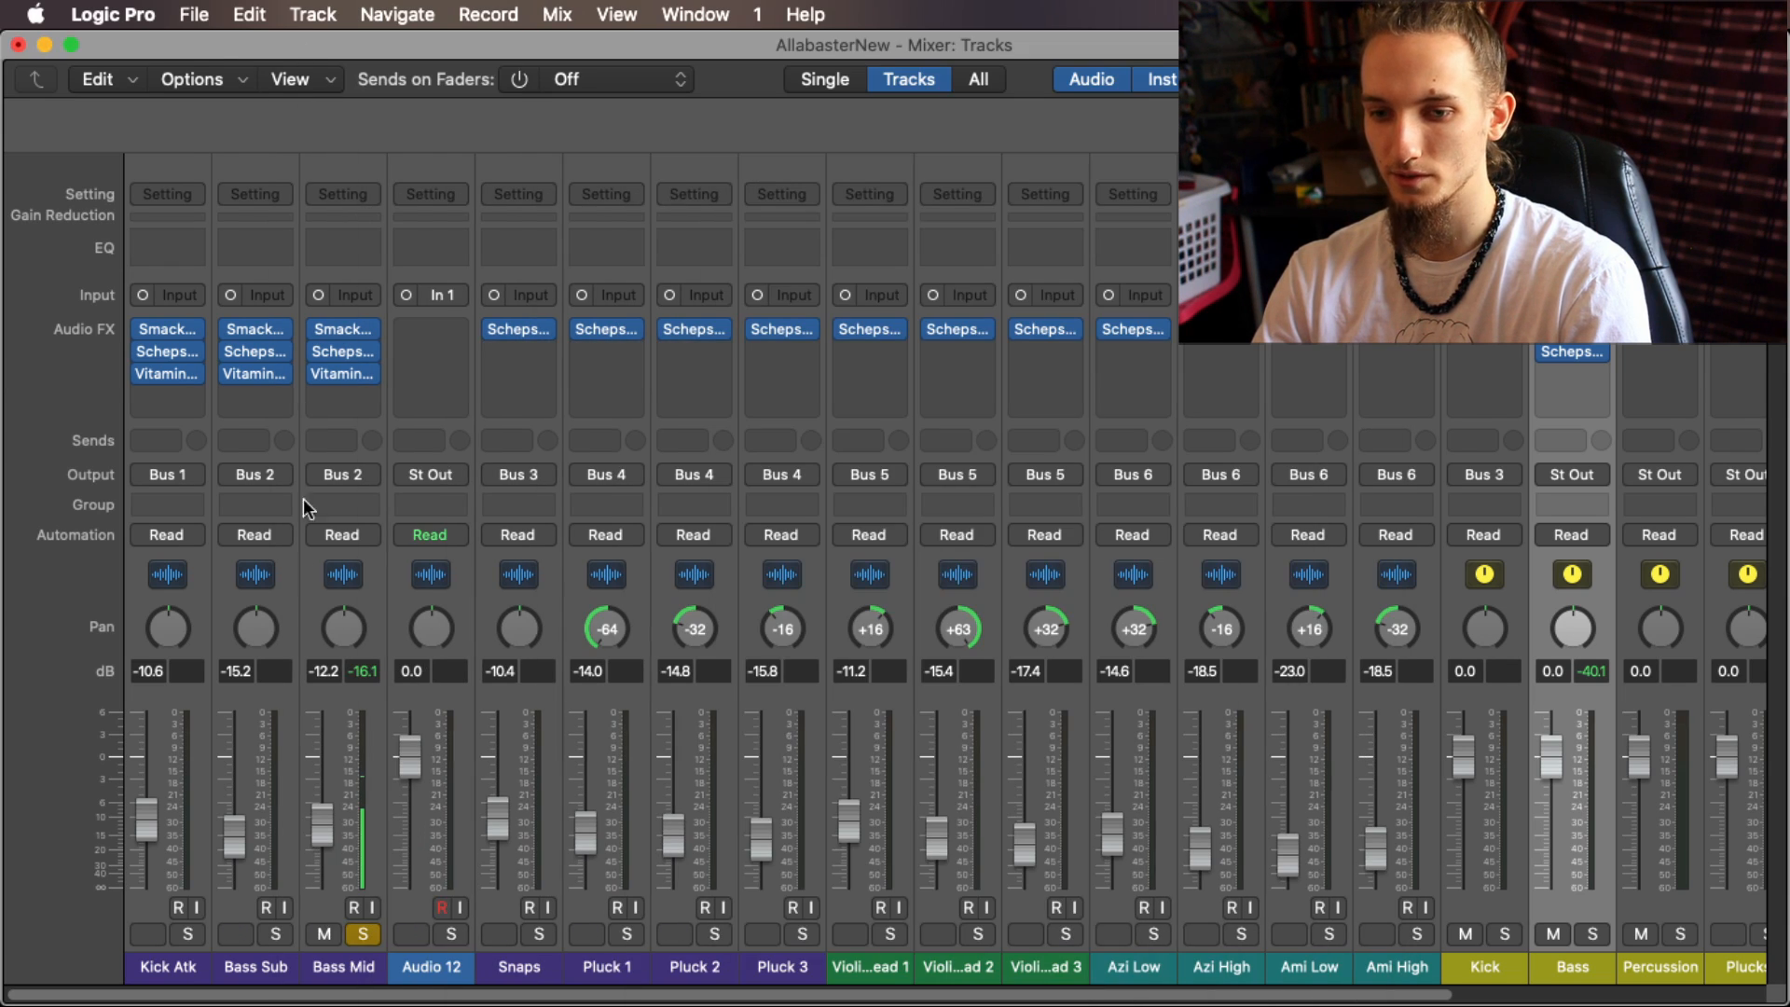
left_click(304, 46)
Step: Audition Bass Sub soloed by itself in the mixer, and solo Bass Mid together with it again
left_click(363, 932)
left_click(275, 934)
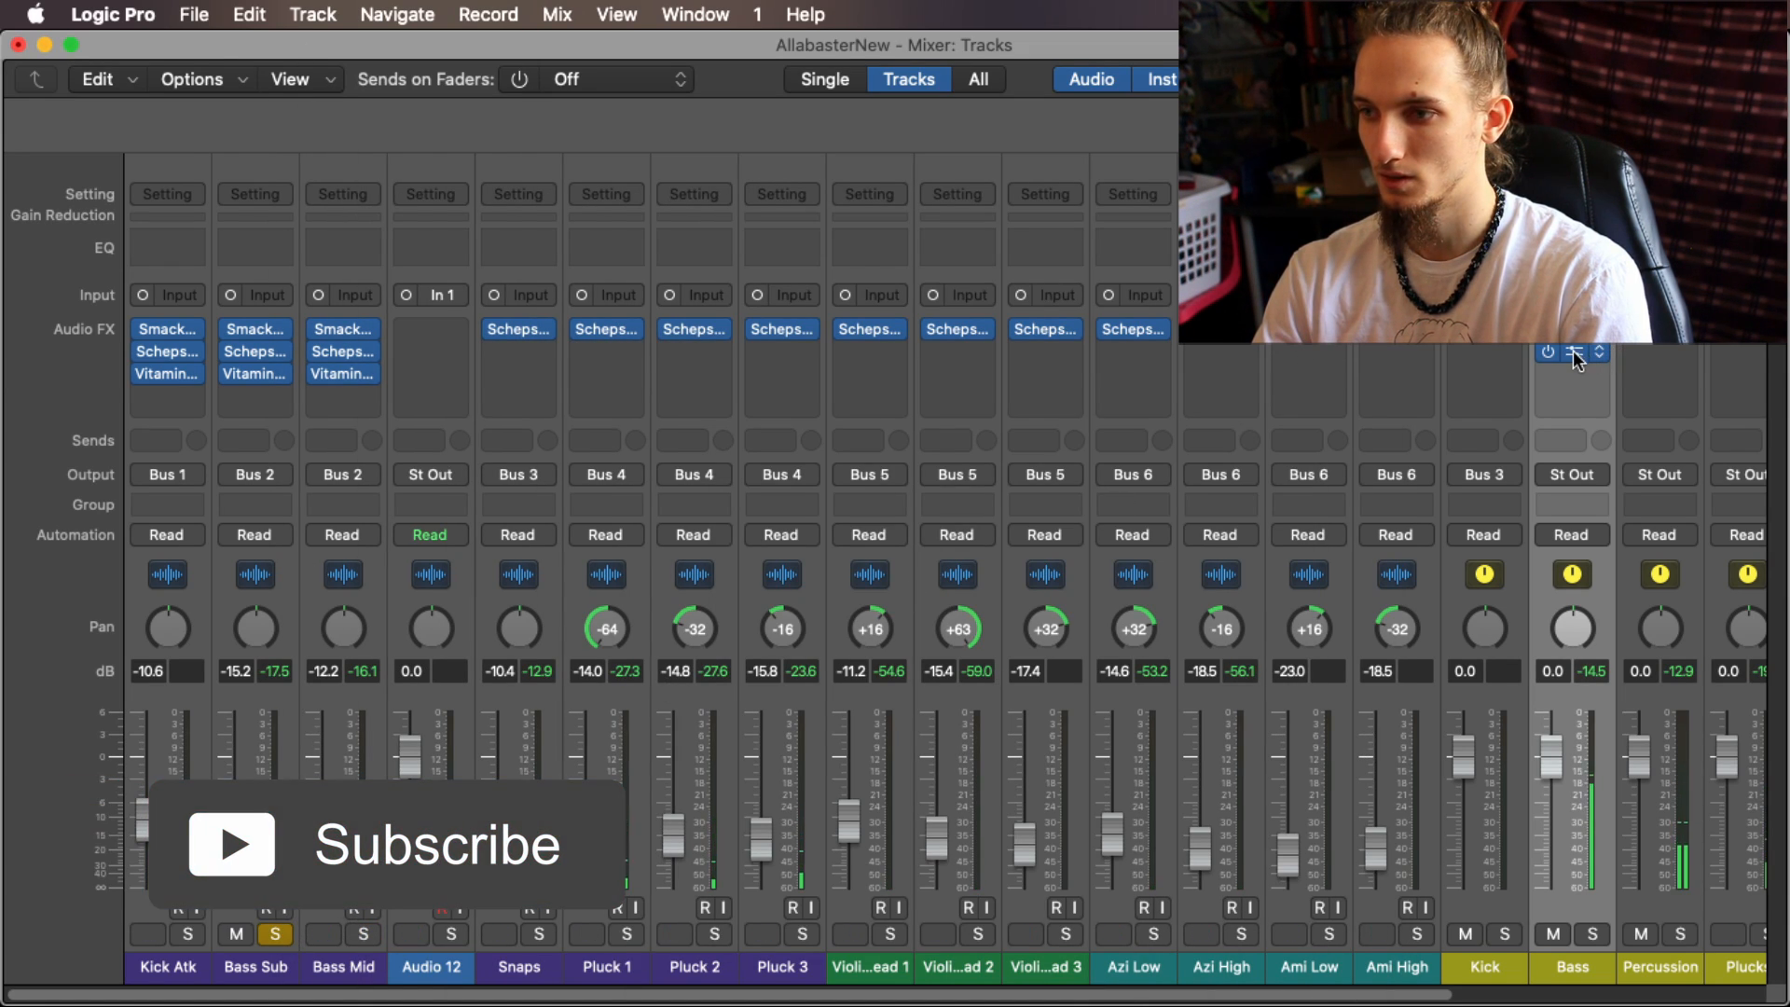
left_click(363, 934)
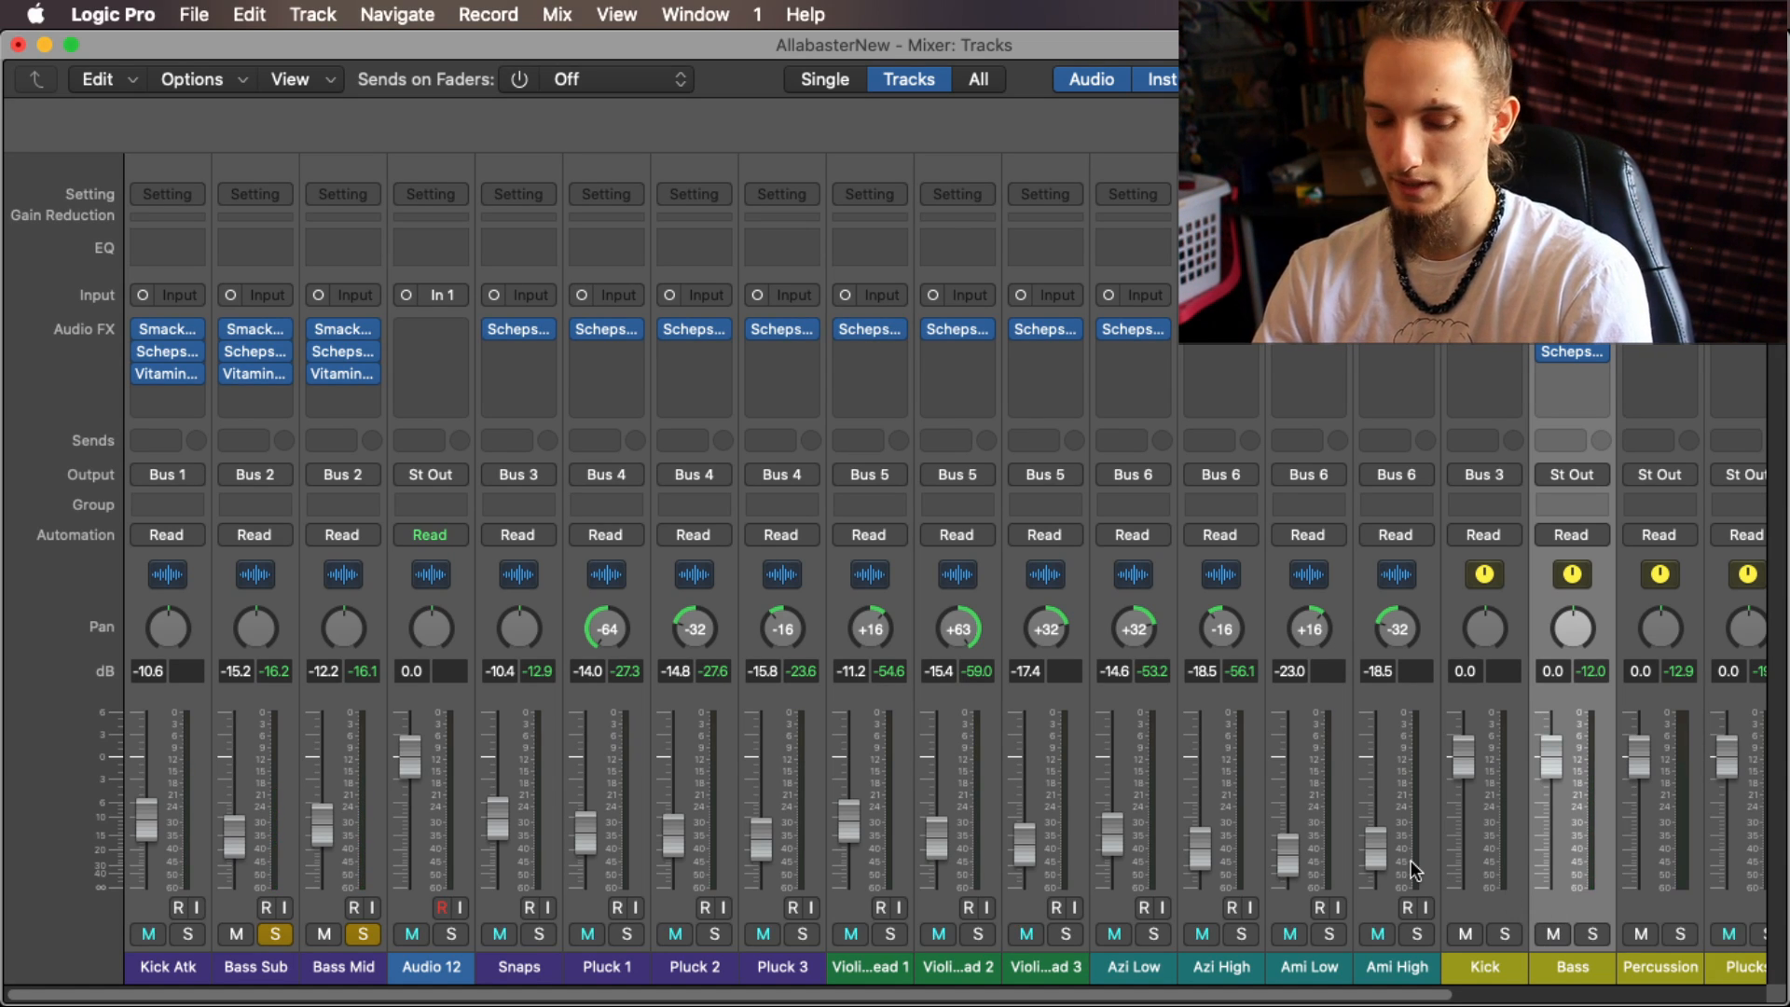
Step: Rename the empty audio track below Bass Mid as 808 Bass and set its input to Bus 7
key("super+w")
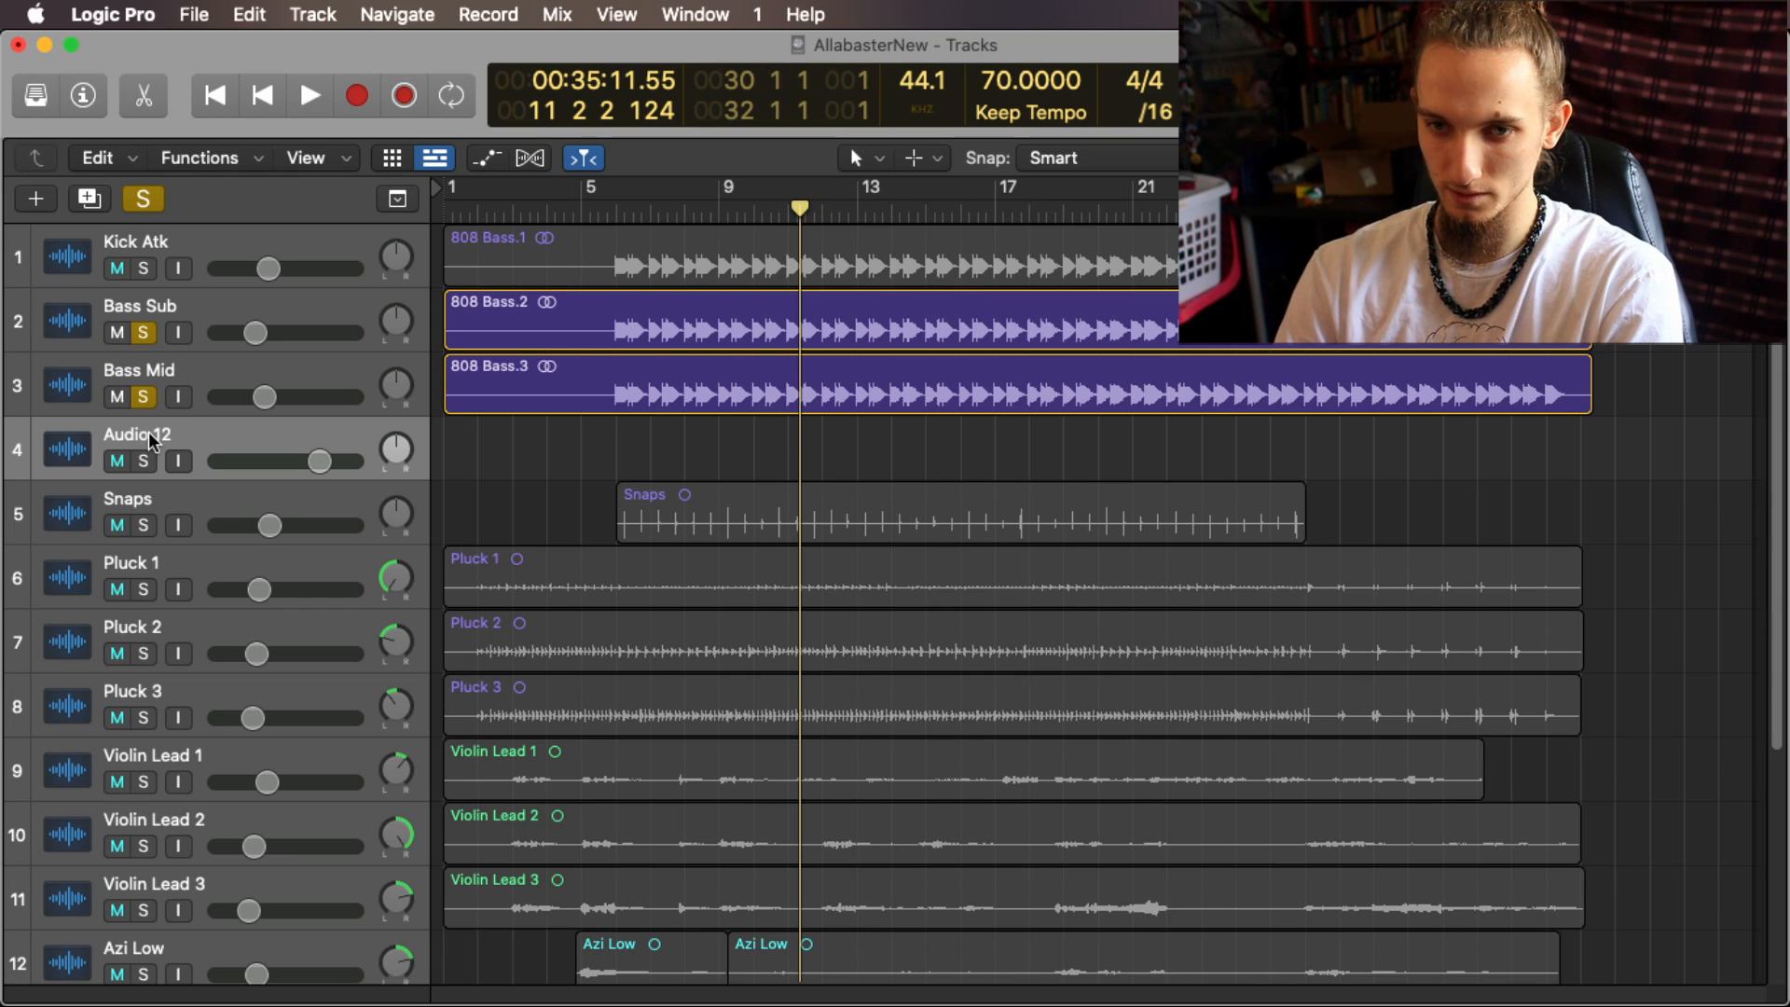
double_click(149, 433)
type("808 Bass")
key("Return")
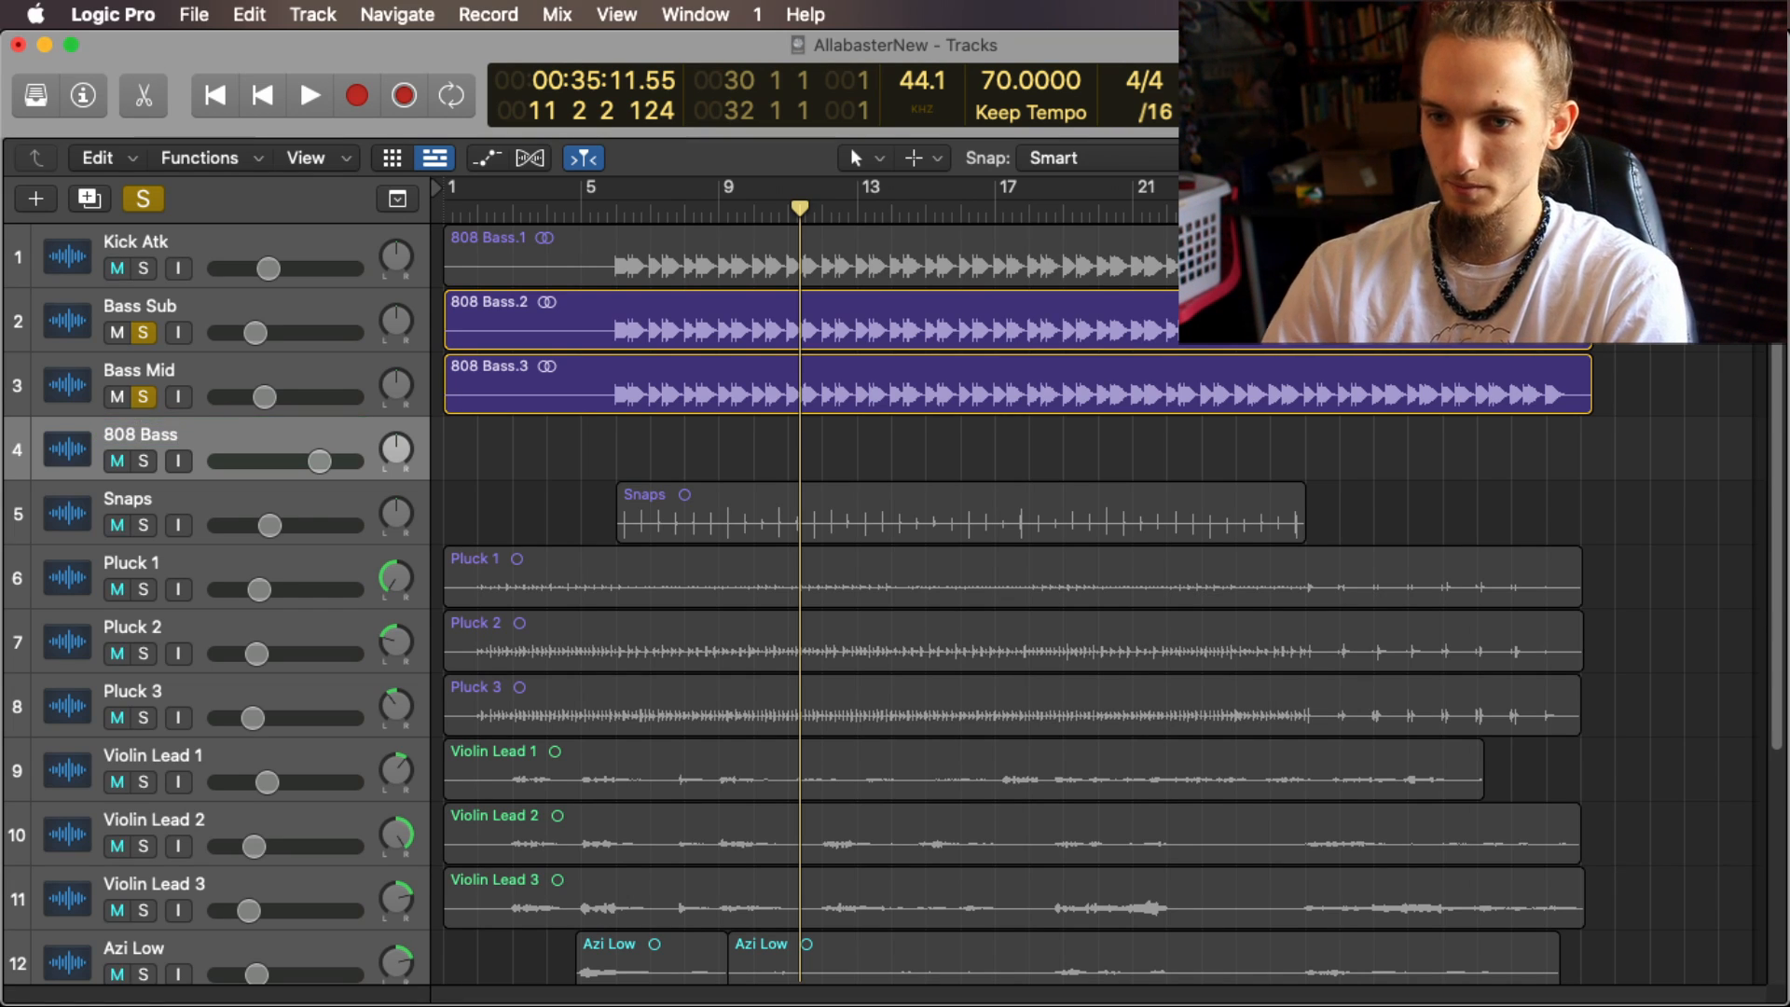
key("i")
left_click(91, 356)
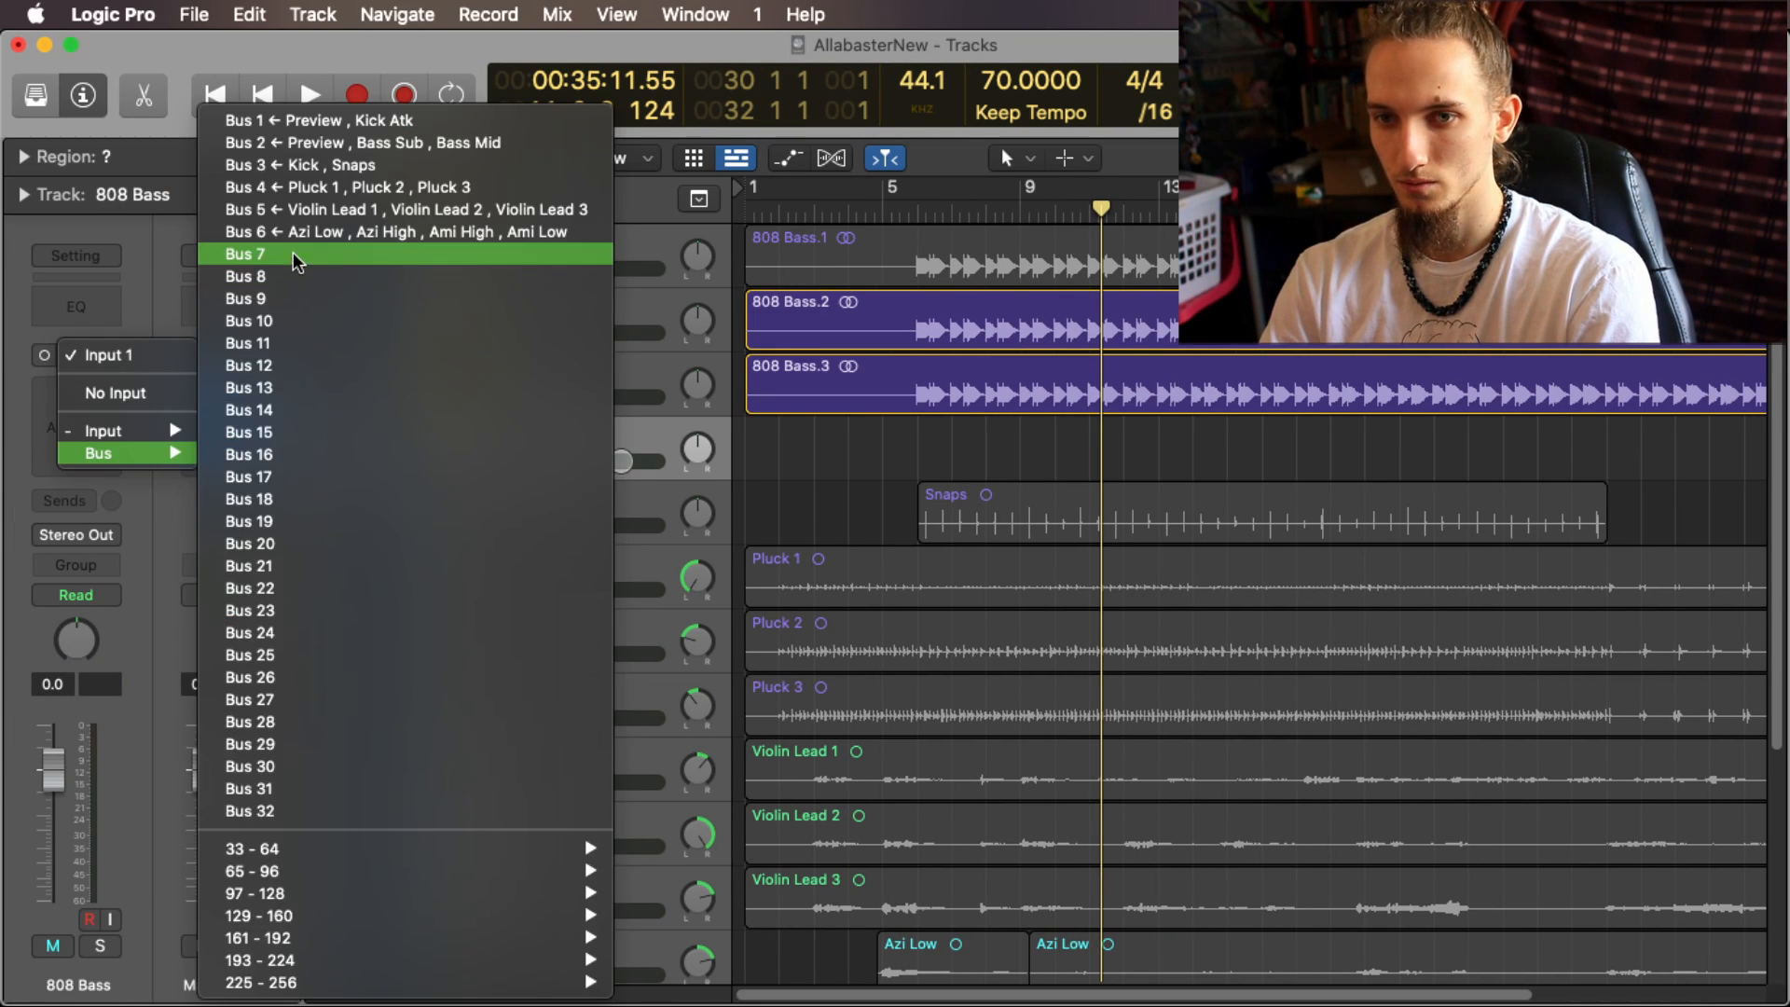
left_click(280, 254)
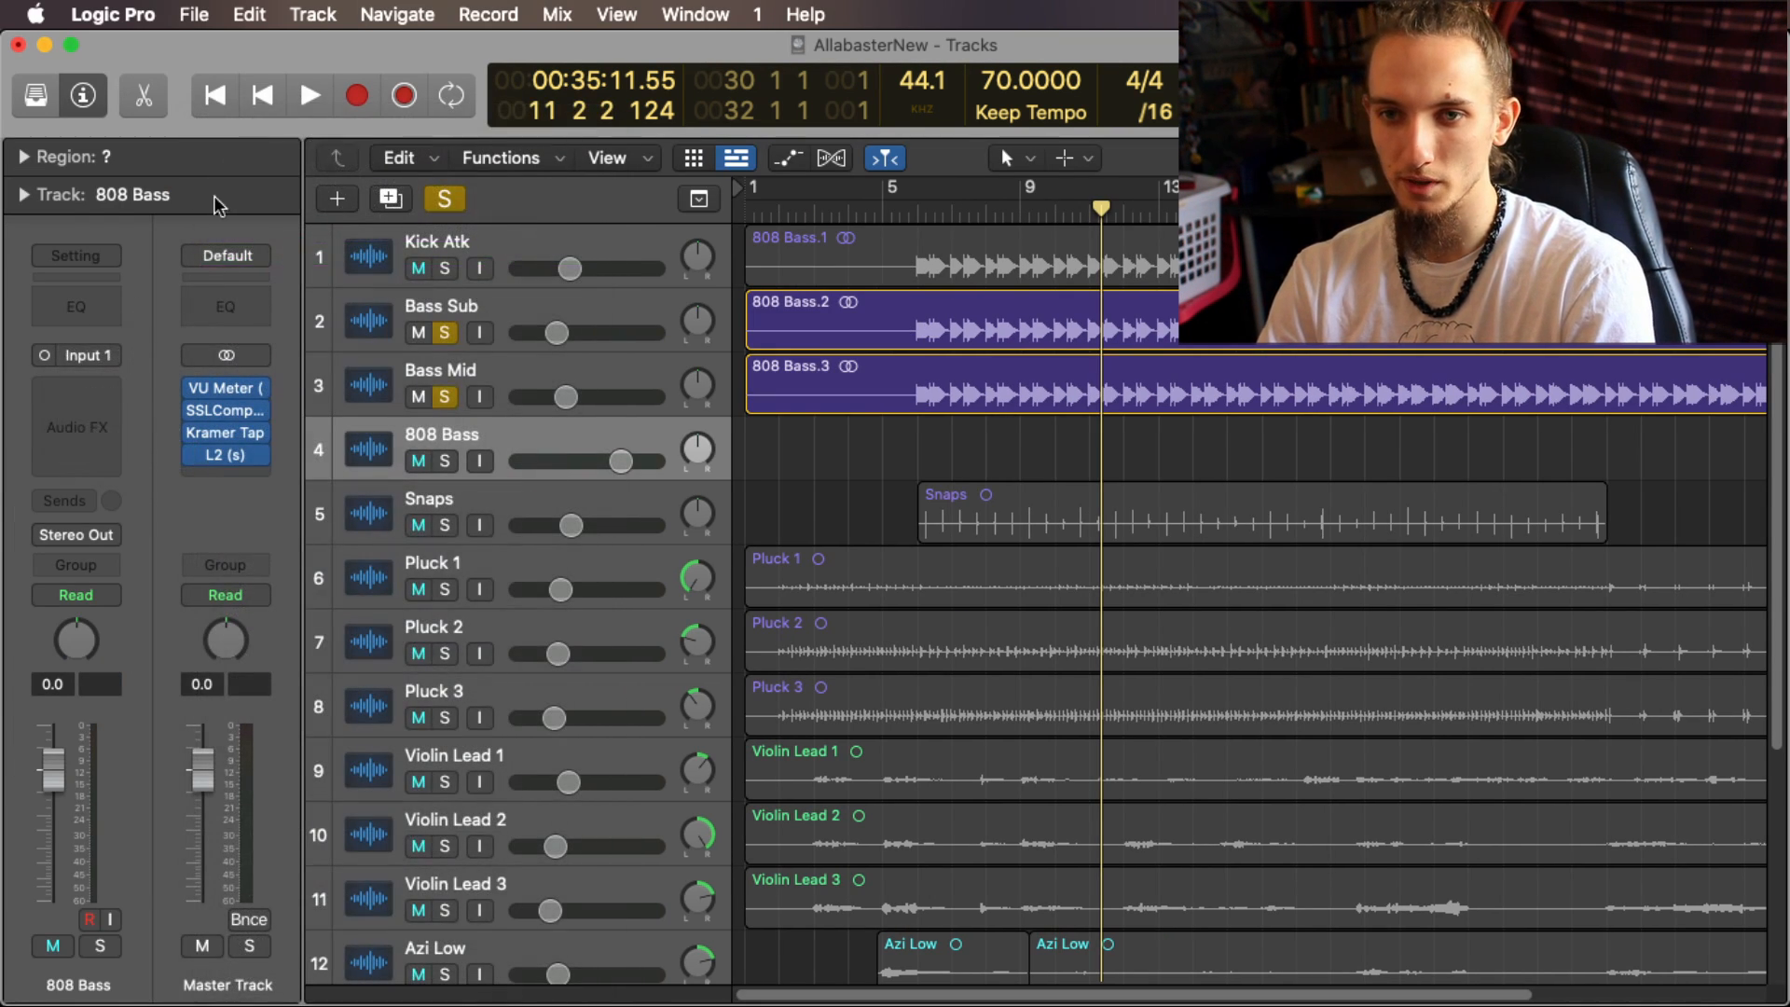
Step: Route the Bass bus's output to Bus 7 and record the soloed bass onto the 808 Bass track from the project start
left_click(512, 311)
key("super+2")
scroll(1135, 557, "right", 5)
left_click(1361, 475)
mouse_move(1465, 572)
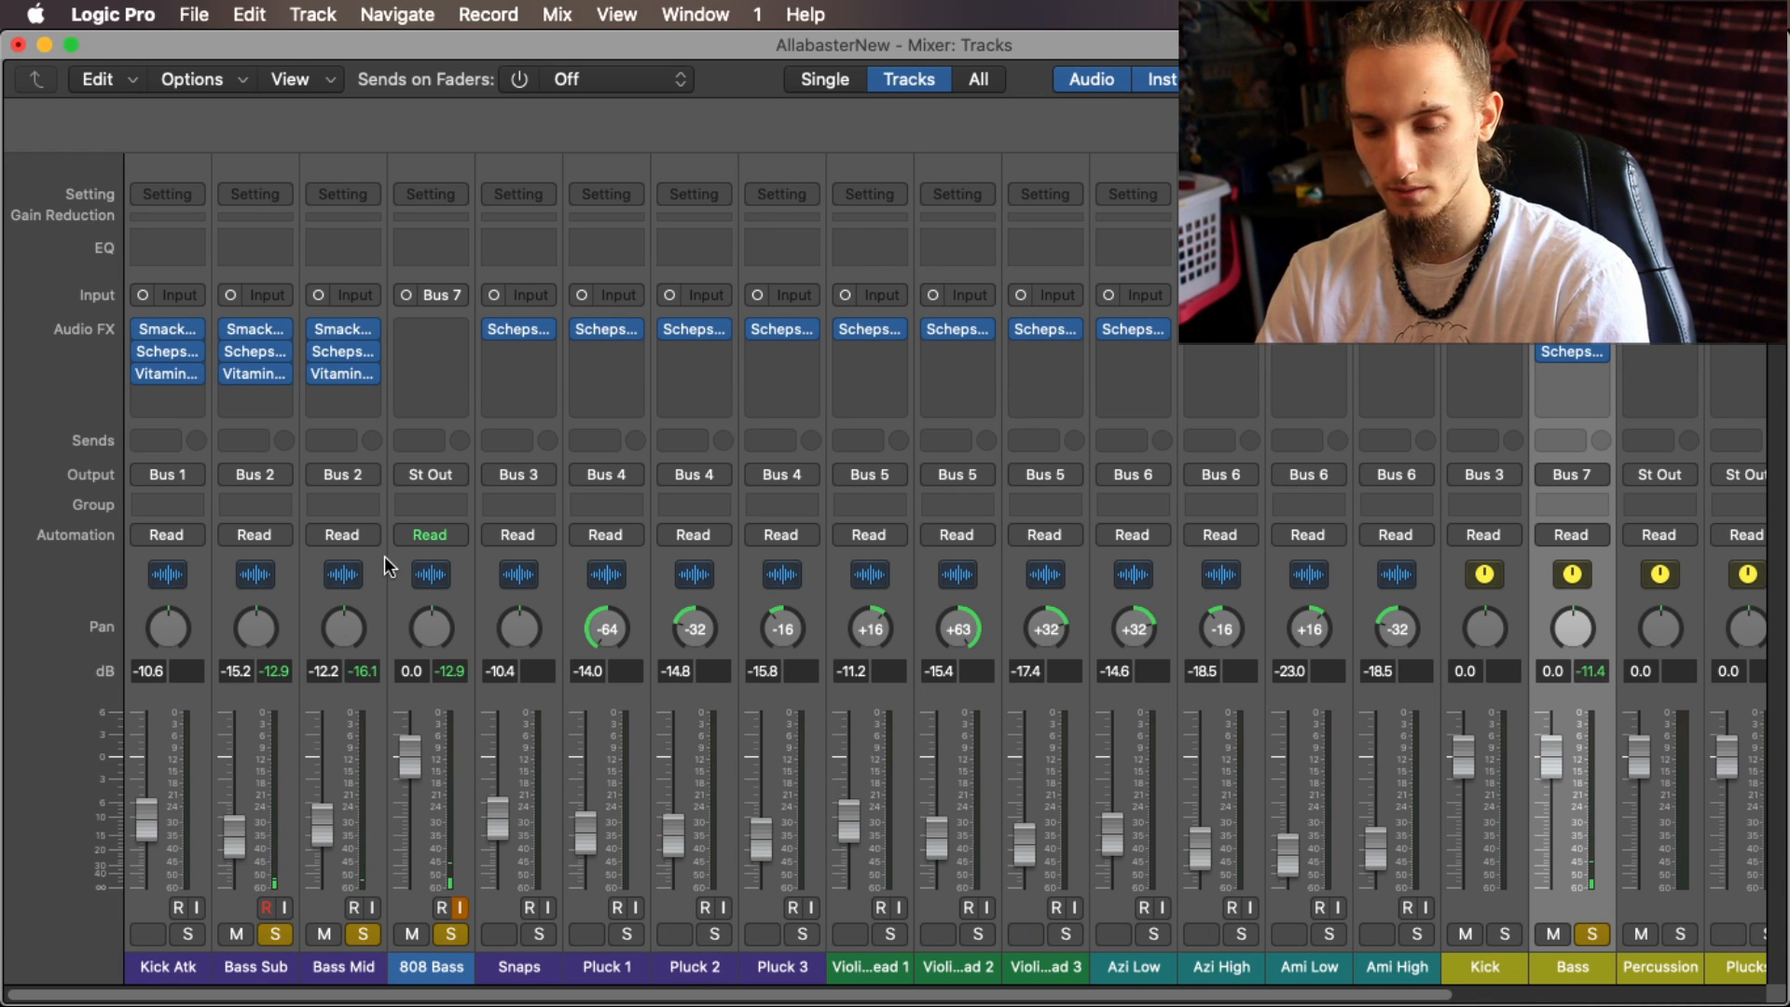
key("super+1")
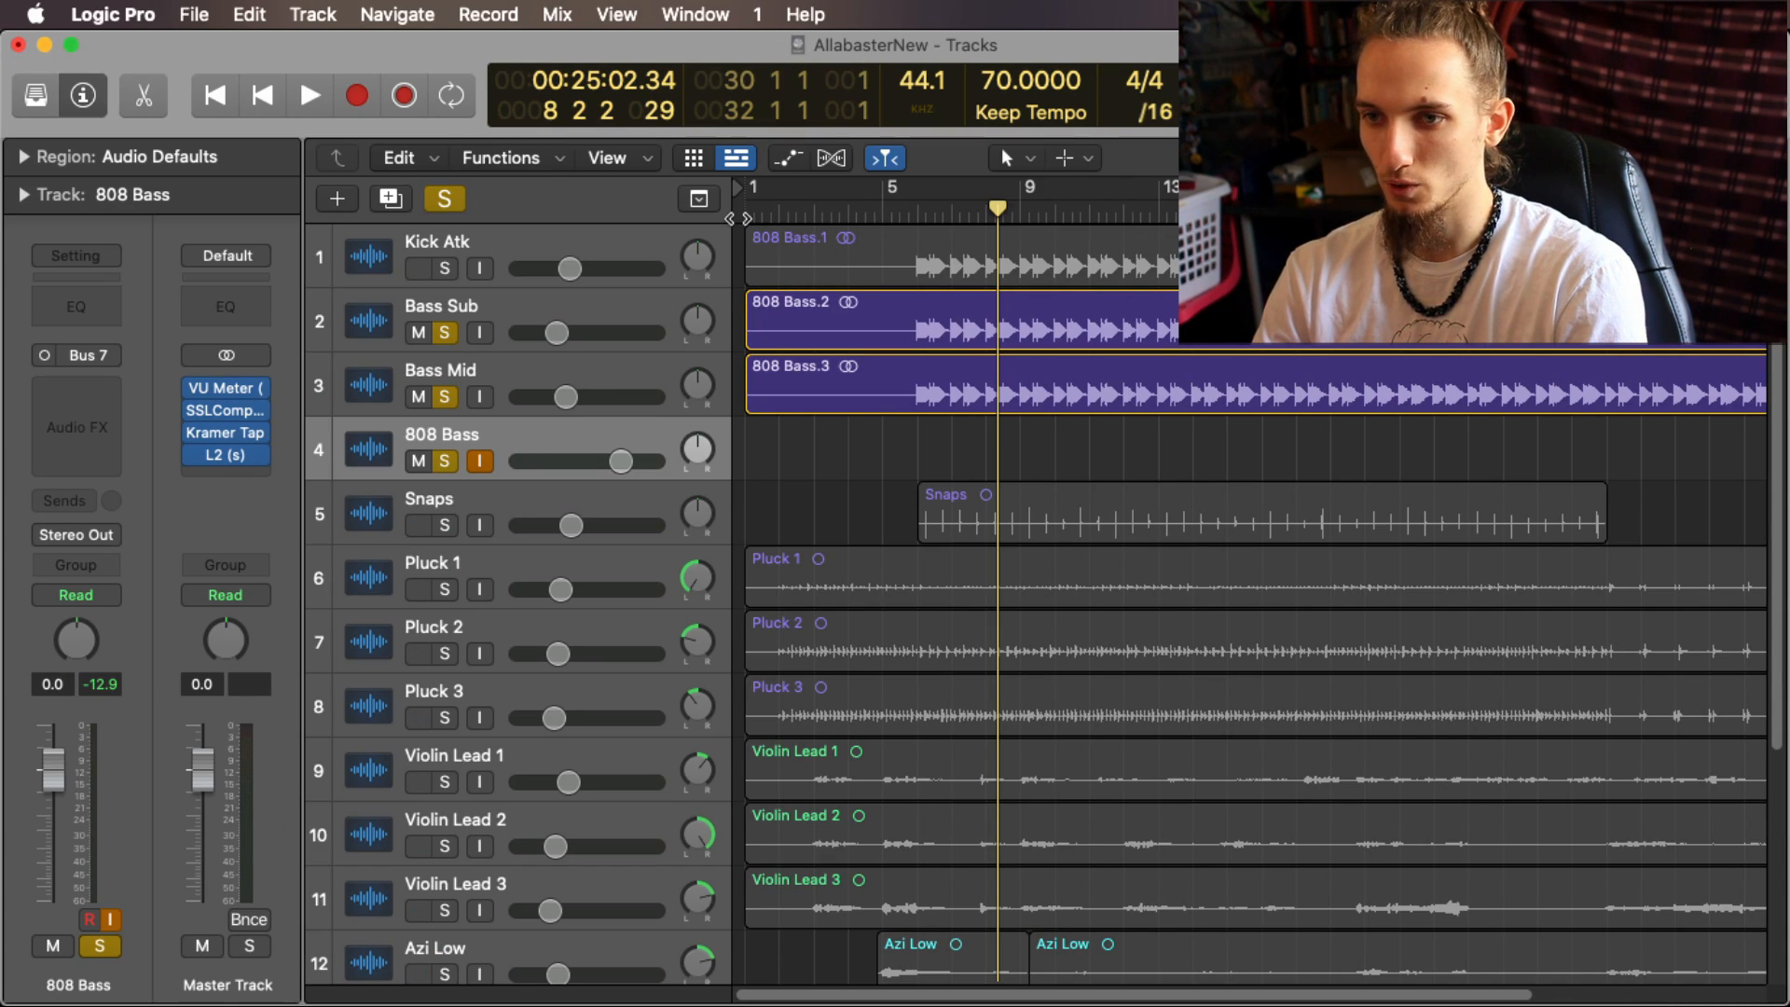
key("Return")
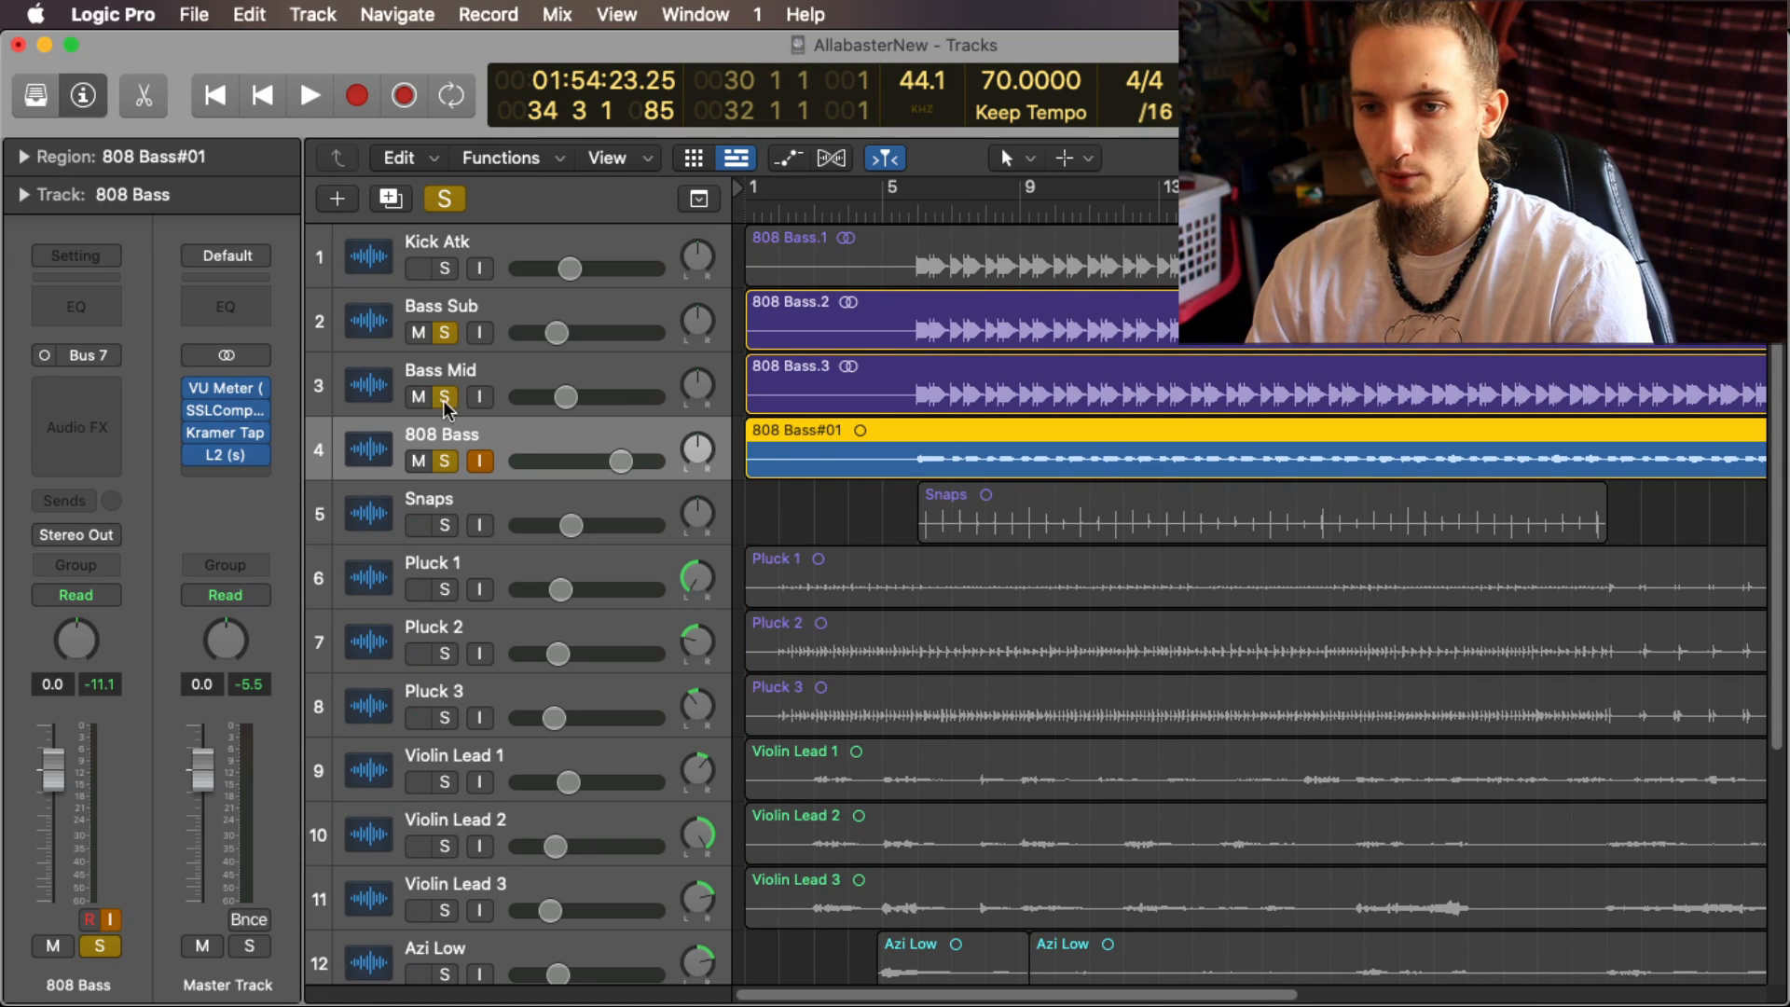
Step: Clear the solos on Bass Mid and Bass Sub and set the Bass bus's output back to Stereo Output
left_click(445, 396)
left_click(444, 331)
key("super+2")
left_click(1573, 475)
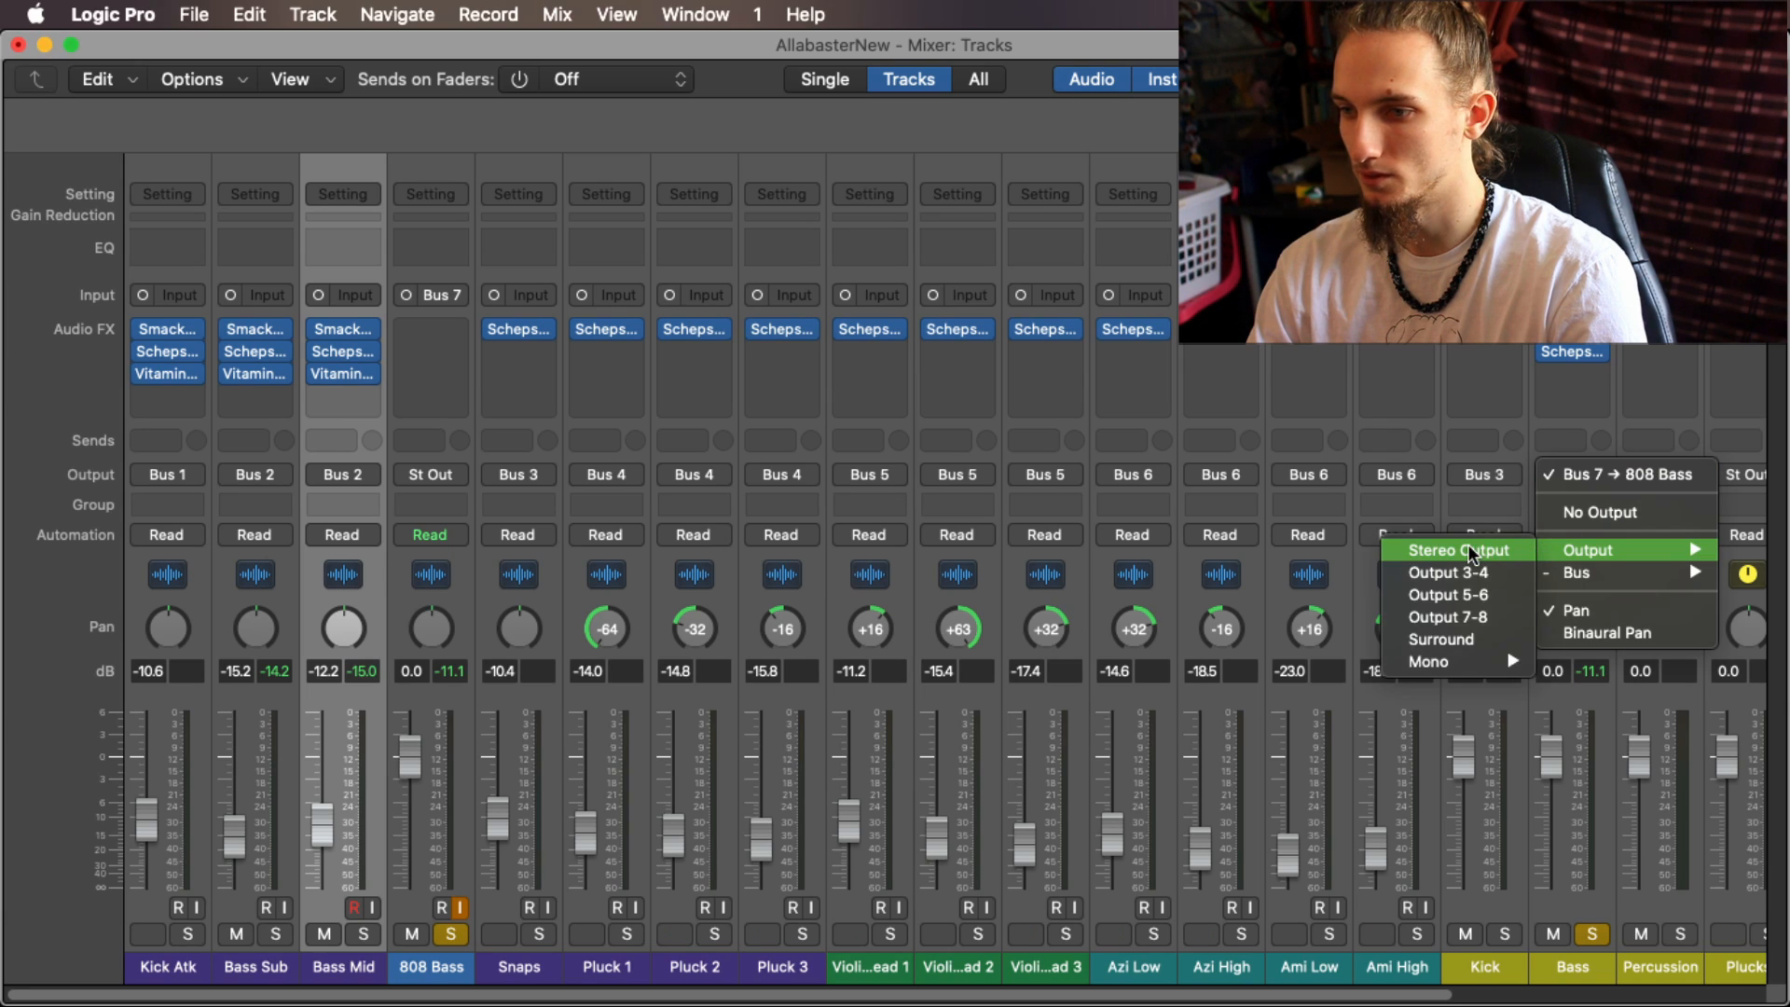
left_click(1468, 550)
Step: Mute Bass Mid and Bass Sub, and with Kick Atk soloed route the Kick bus's output to Bus 7
left_click(324, 934)
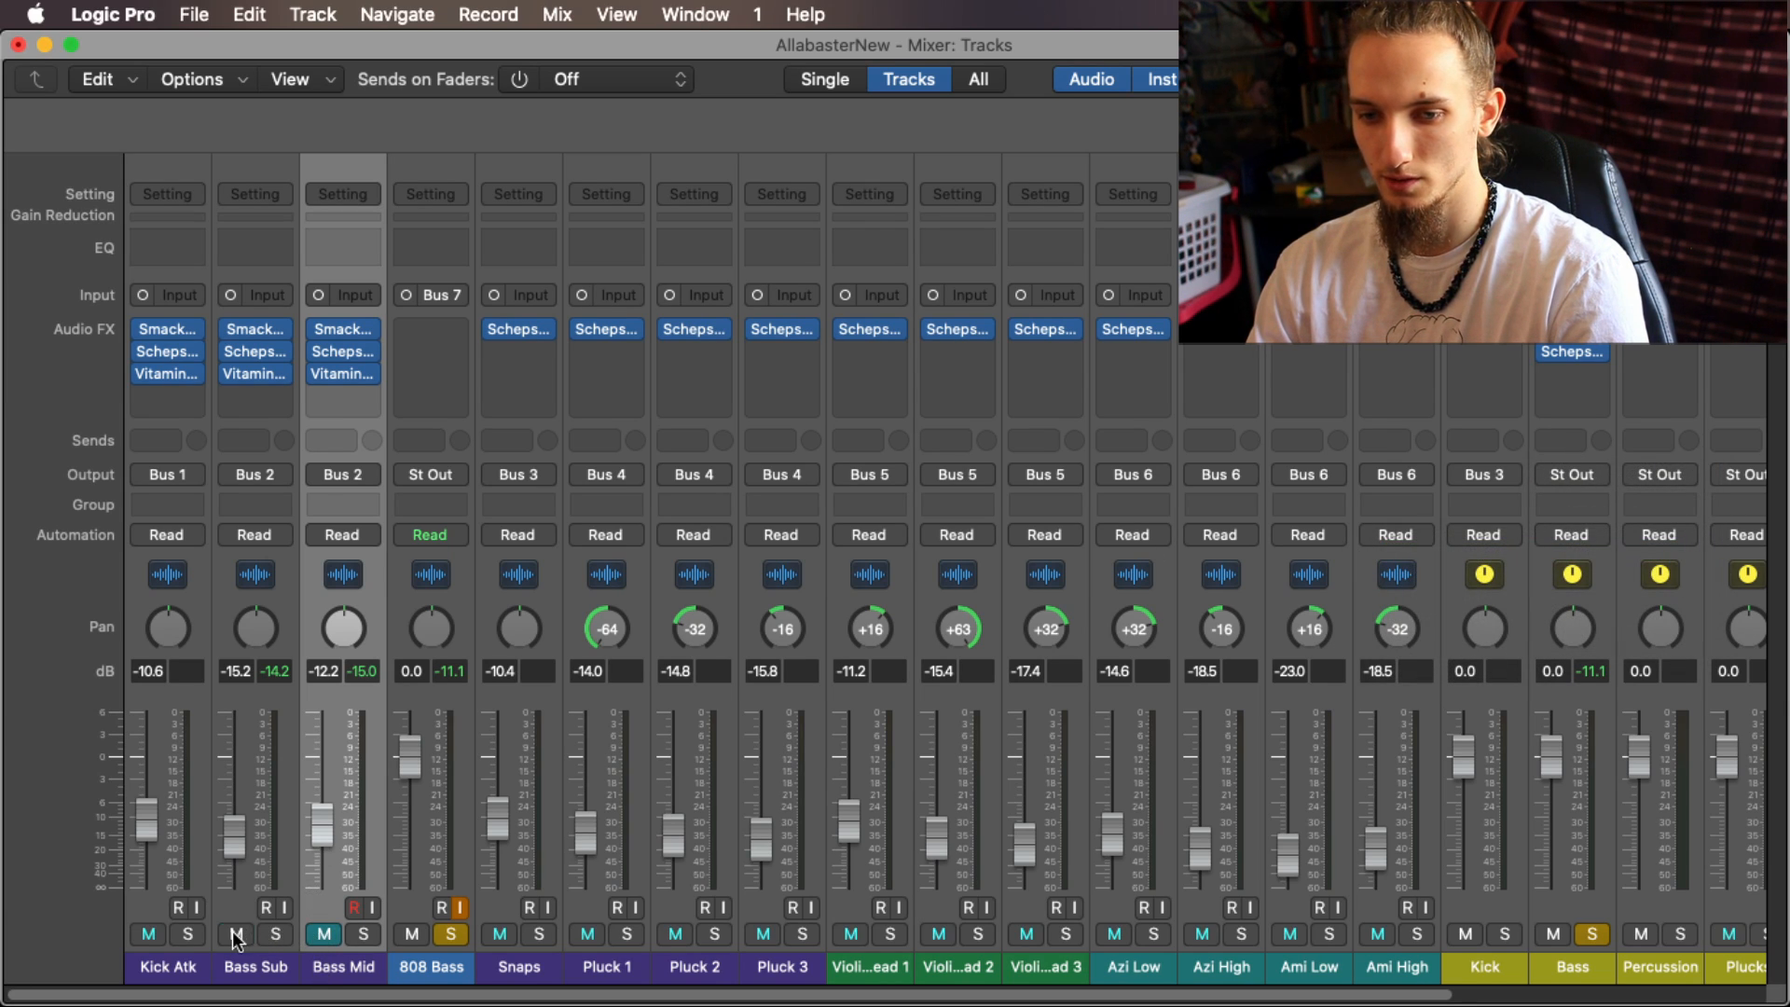
left_click(237, 935)
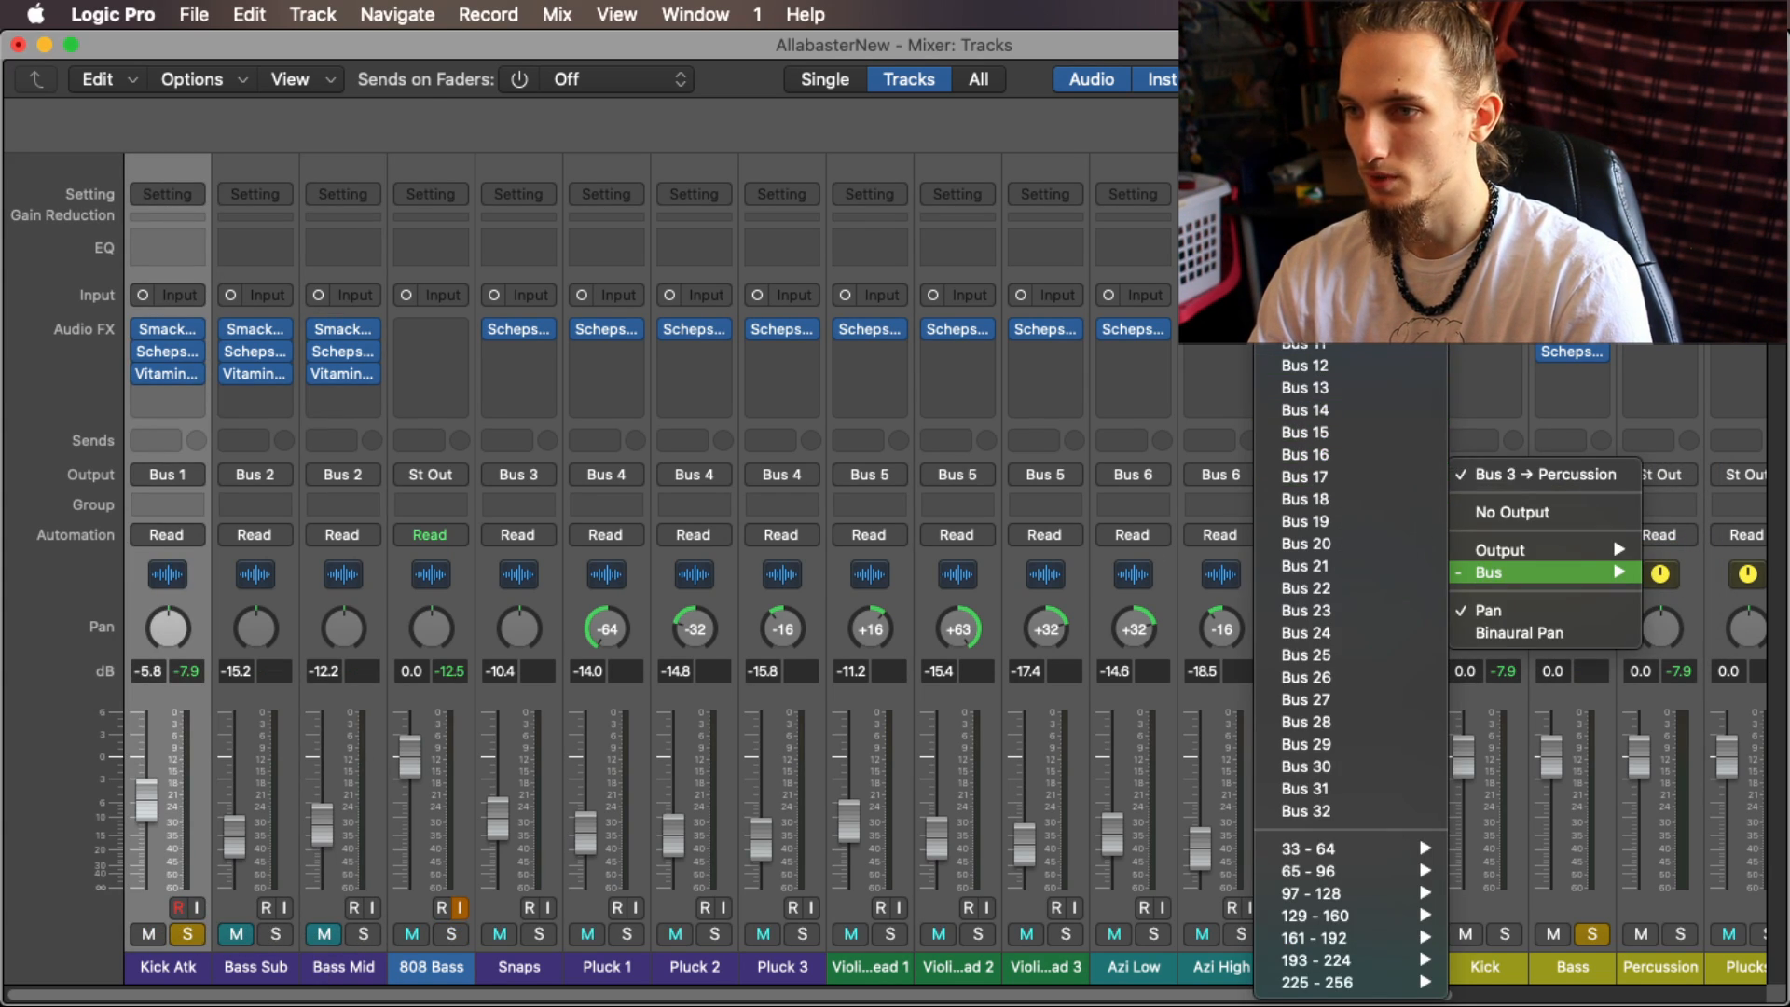
left_click(1298, 388)
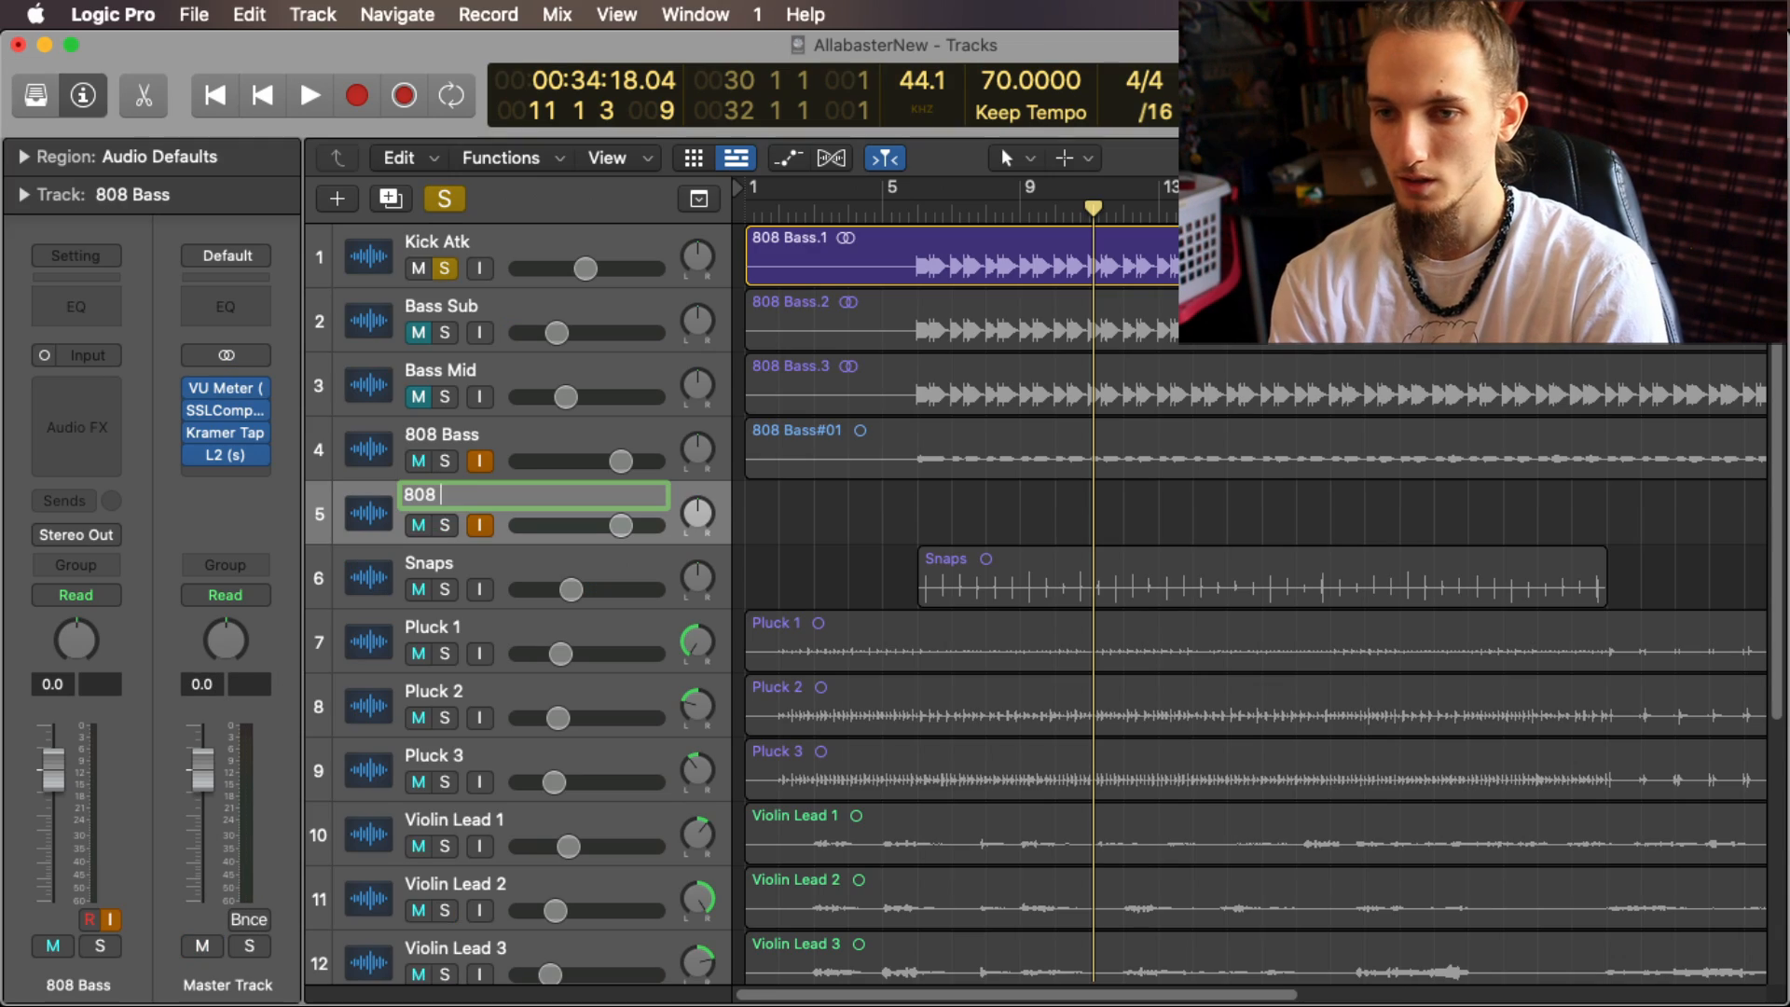
Step: Name the new track below 808 Bass as 808 Kick and set its input to Bus 7
type("Kick")
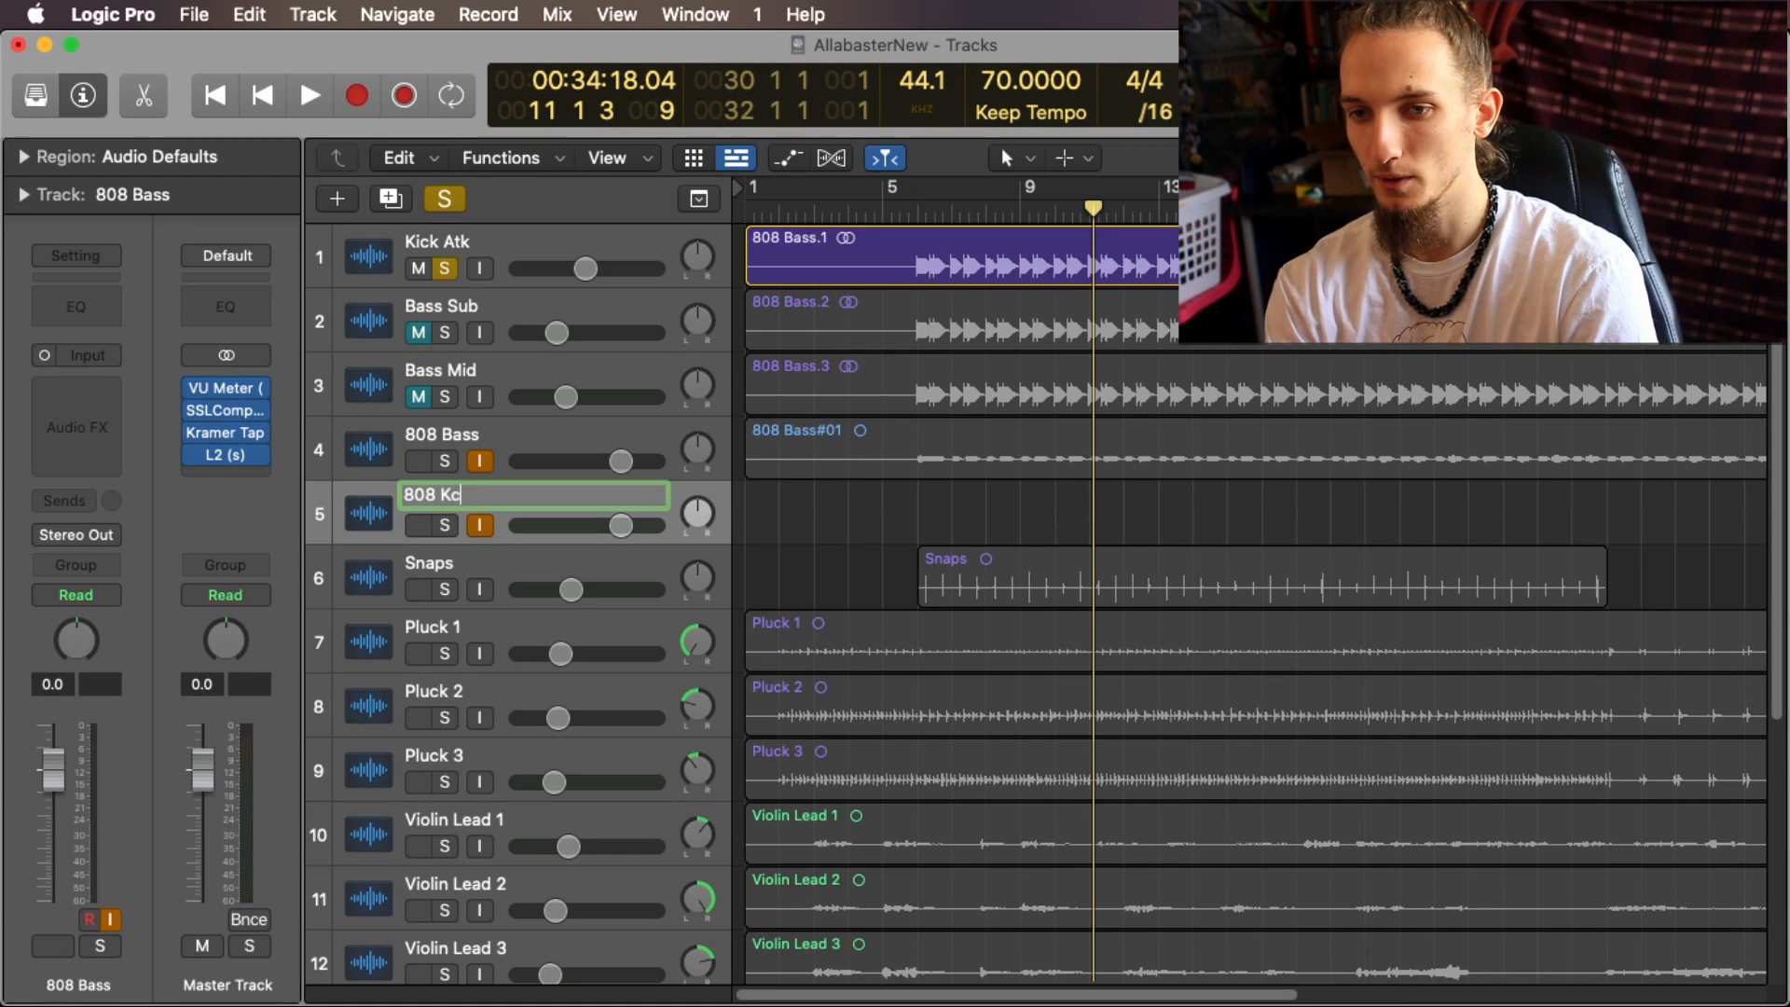
left_click(88, 355)
mouse_move(124, 405)
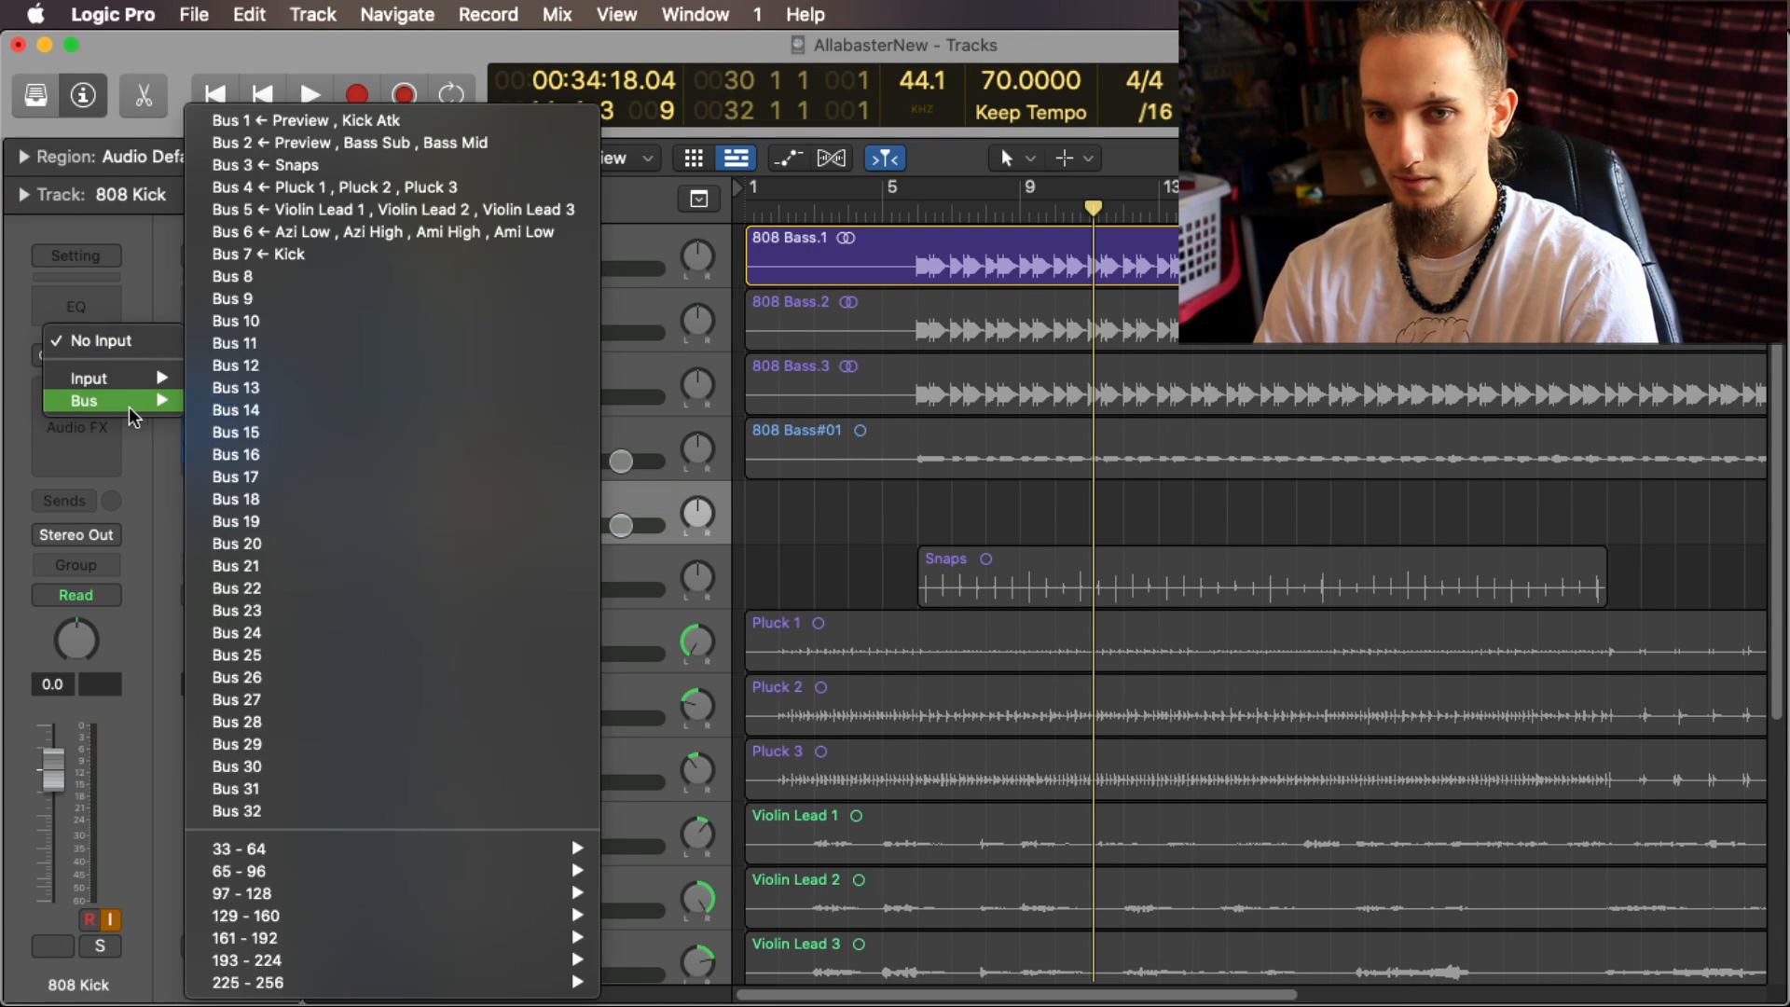
left_click(214, 256)
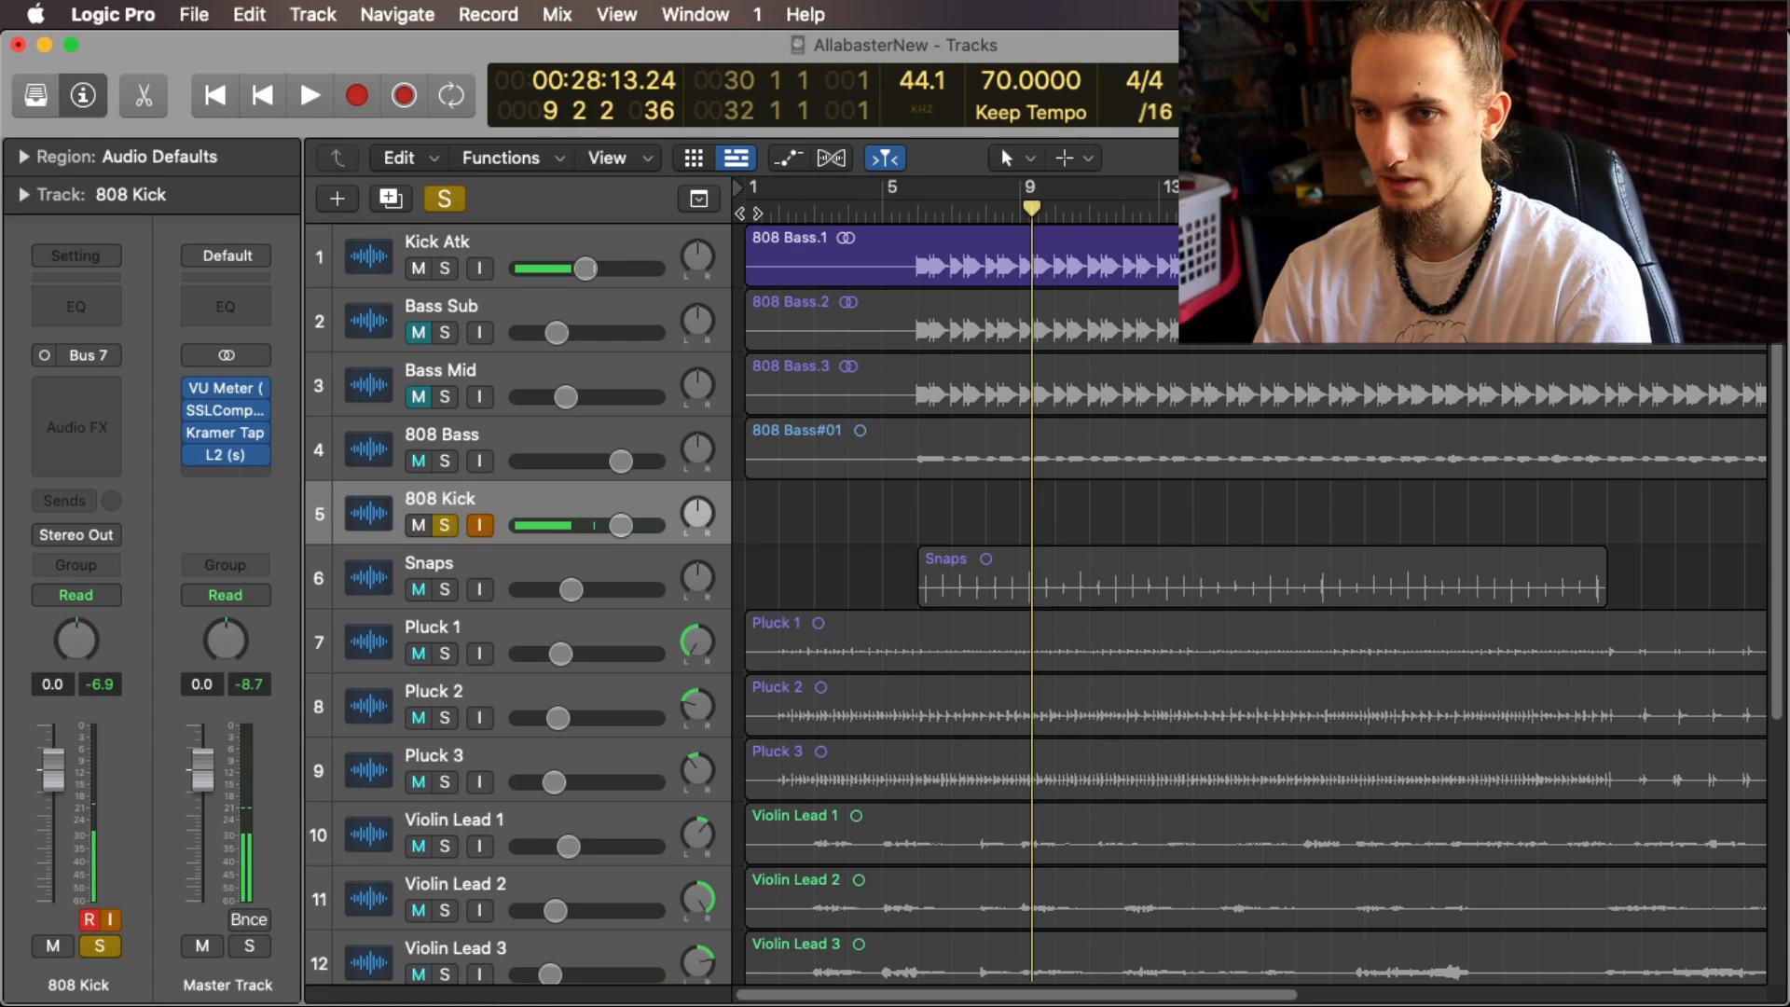
Step: Record the kick onto the 808 Kick track from the project start and restore the Kick bus's output to Bus 3
left_click(745, 219)
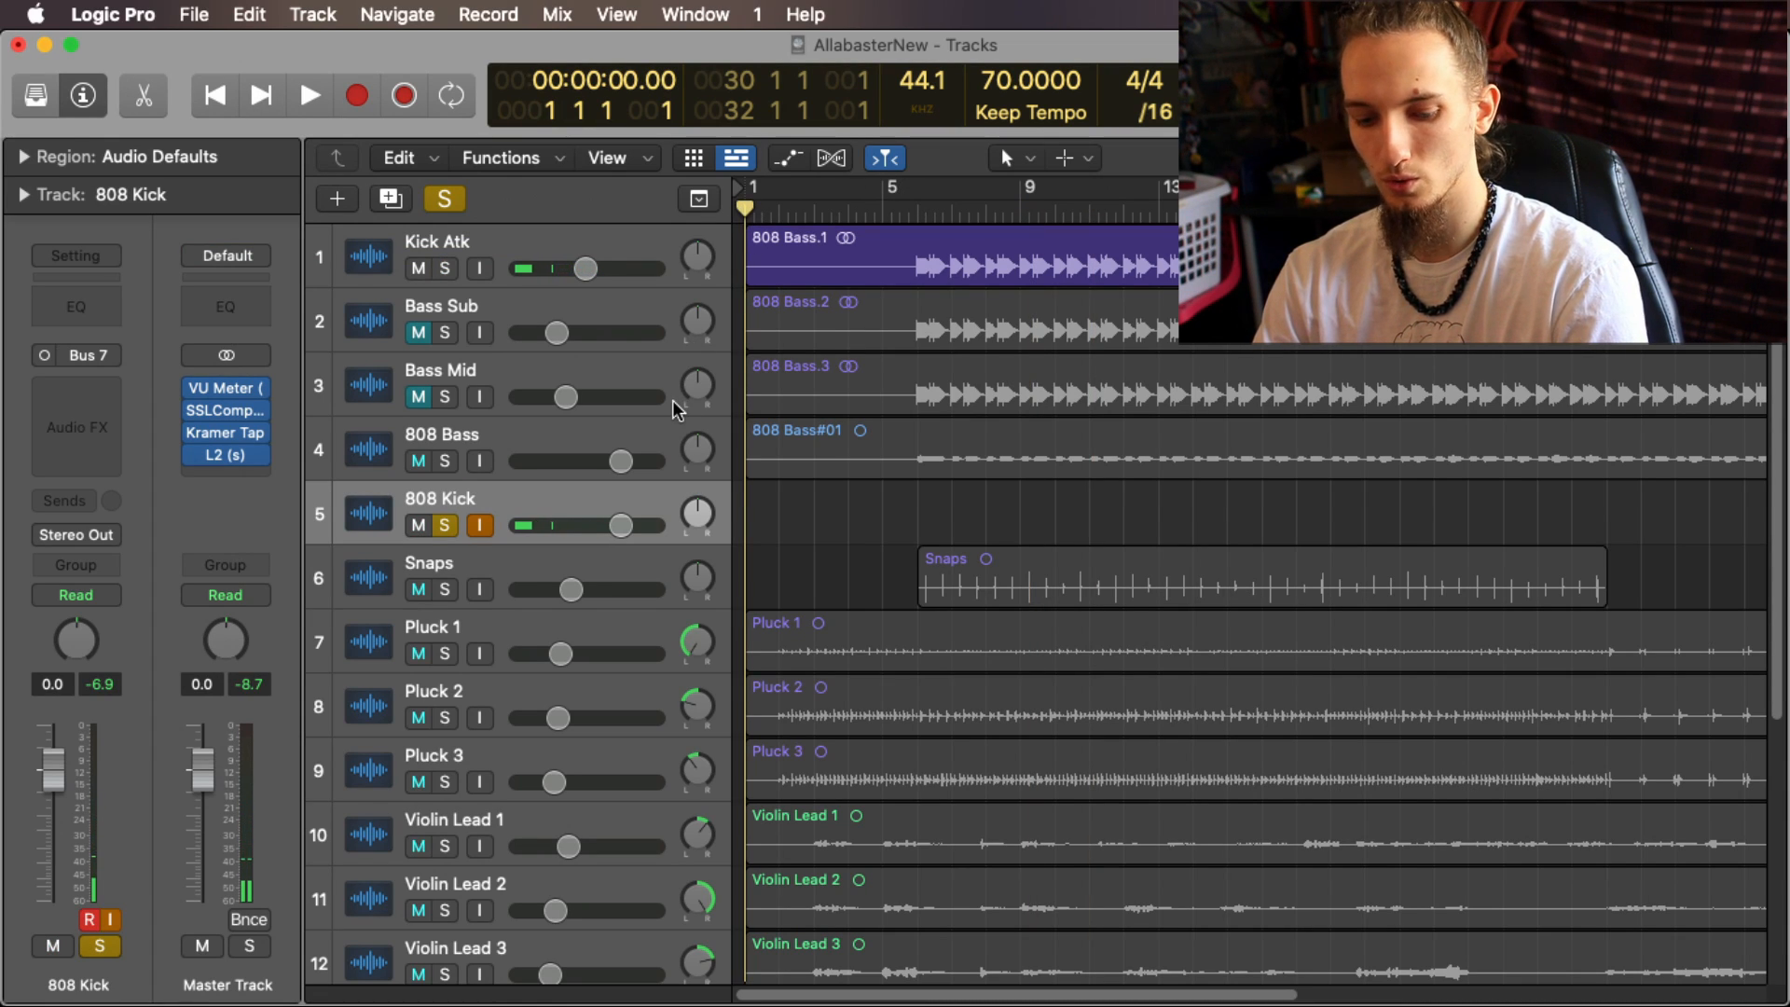
key("x")
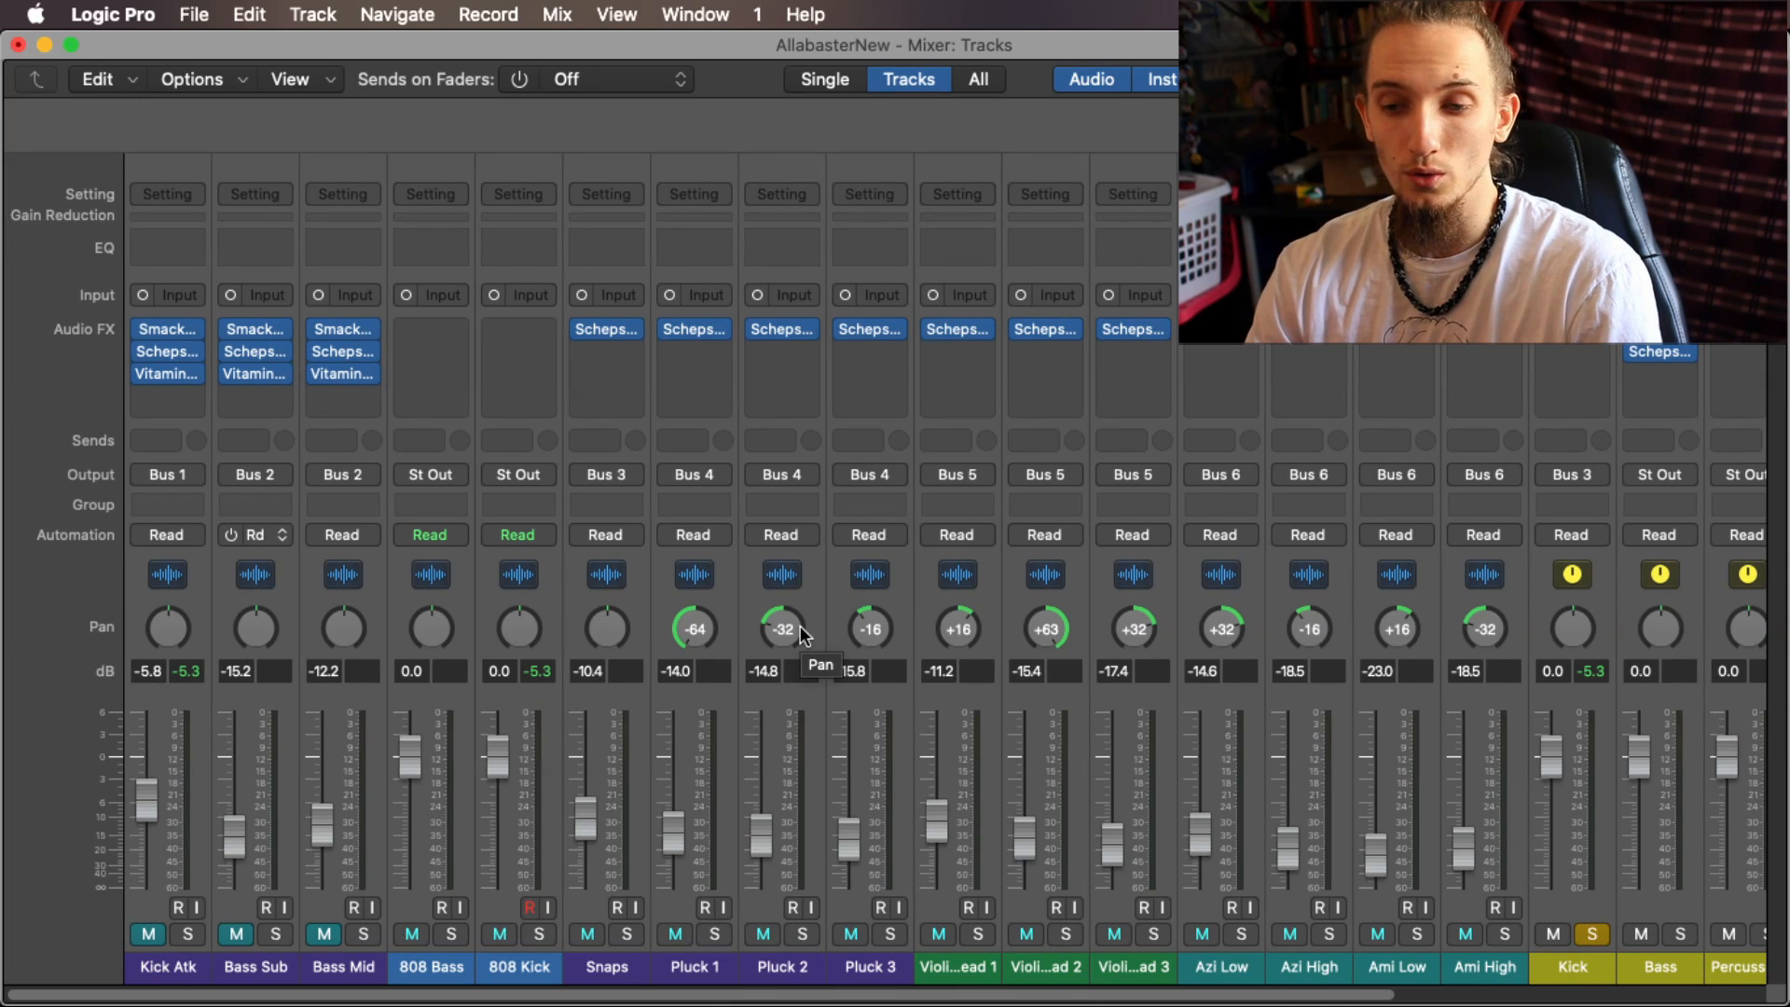
key("super+1")
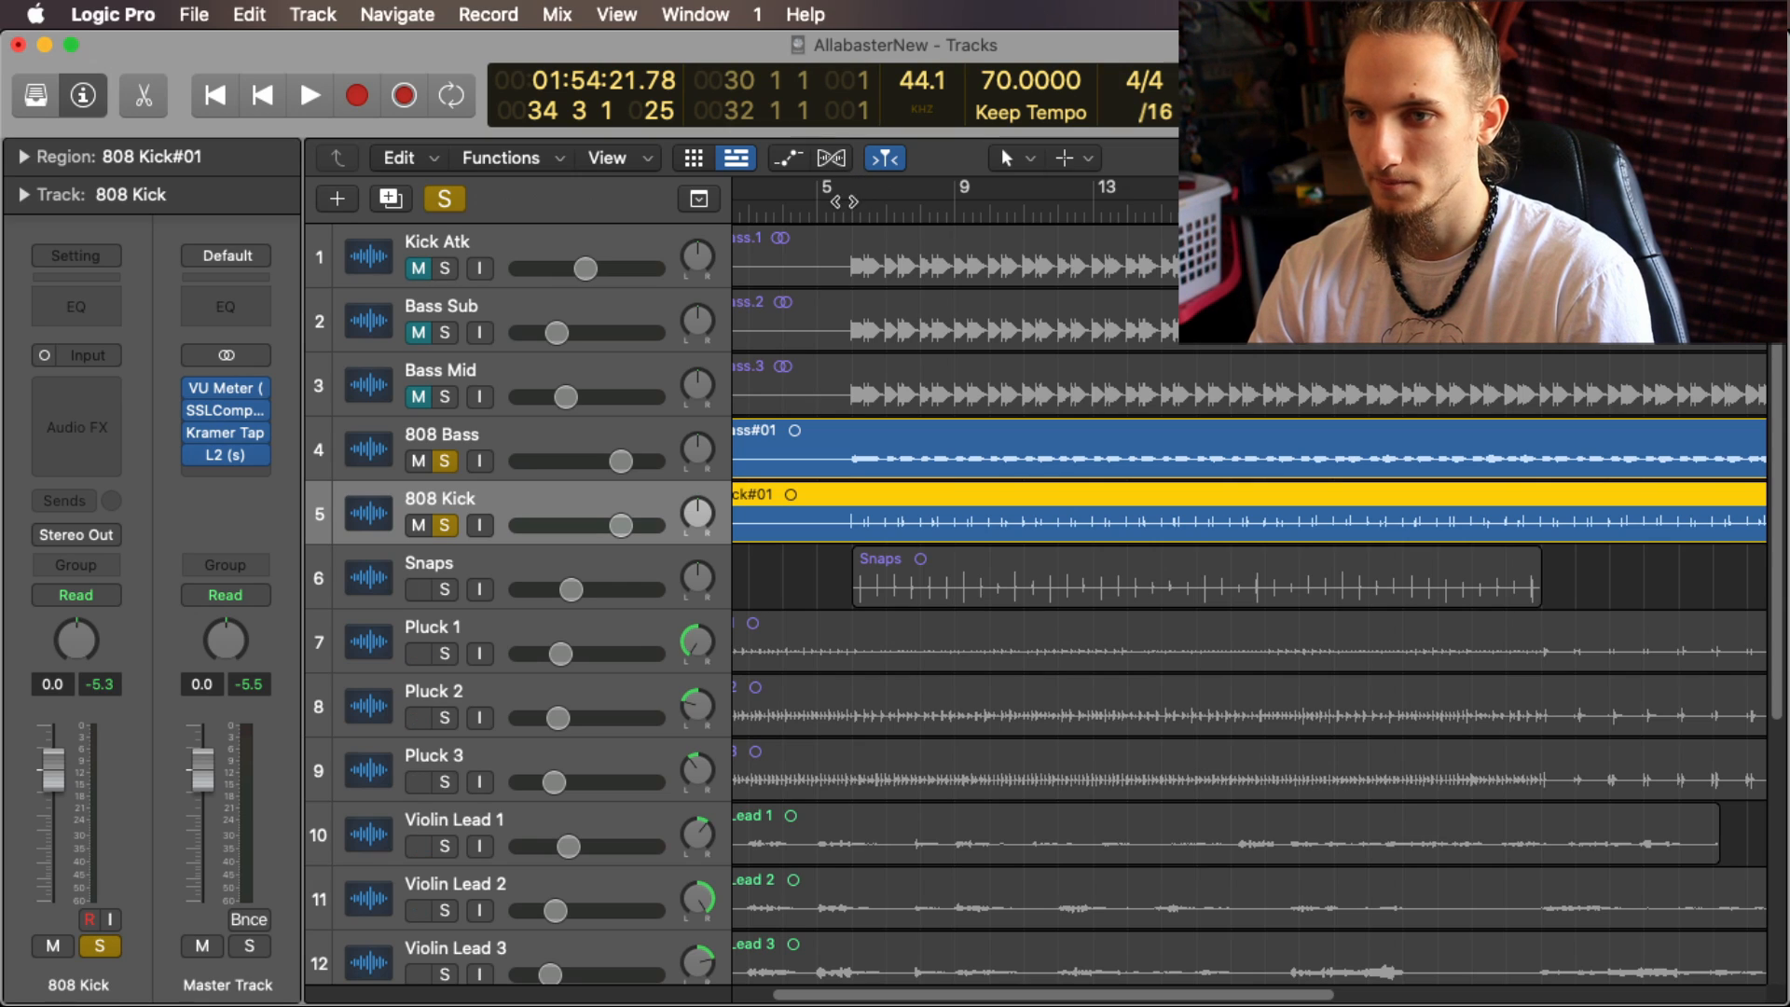
Step: Play the soloed 808 Bass and 808 Kick recordings from where the bass enters and clear both solos
left_click(851, 206)
key("space")
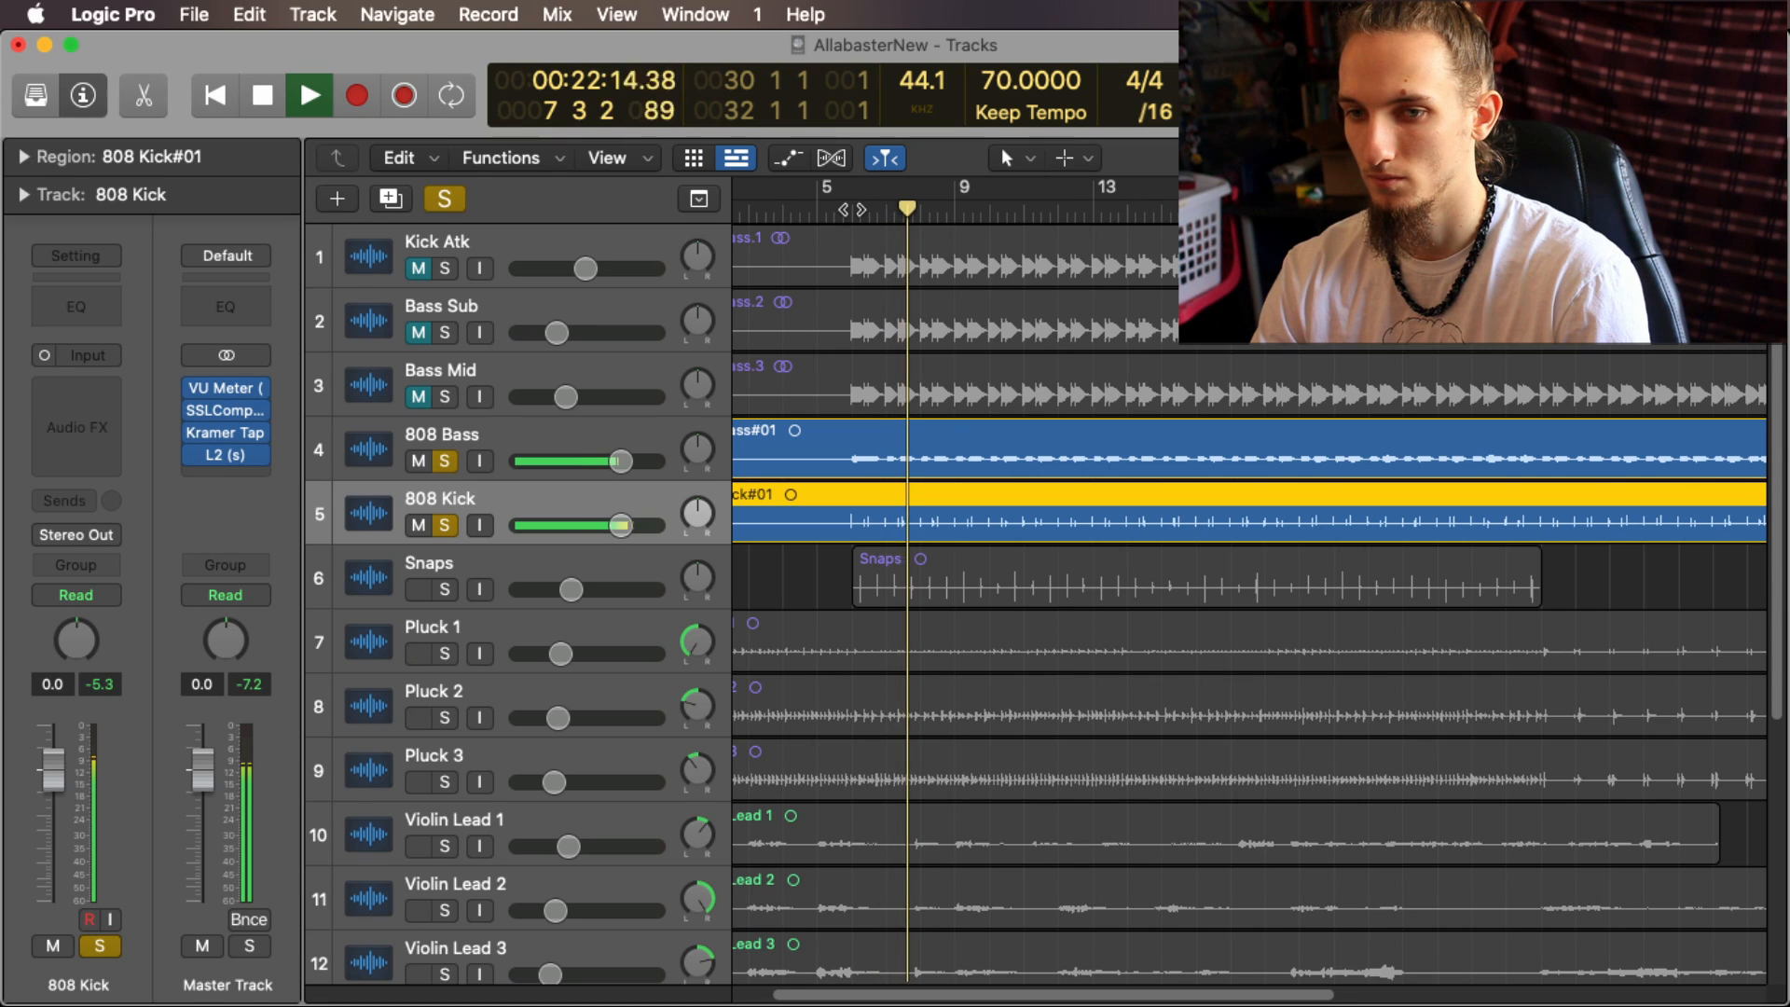
key("space")
left_click(445, 461)
left_click(445, 524)
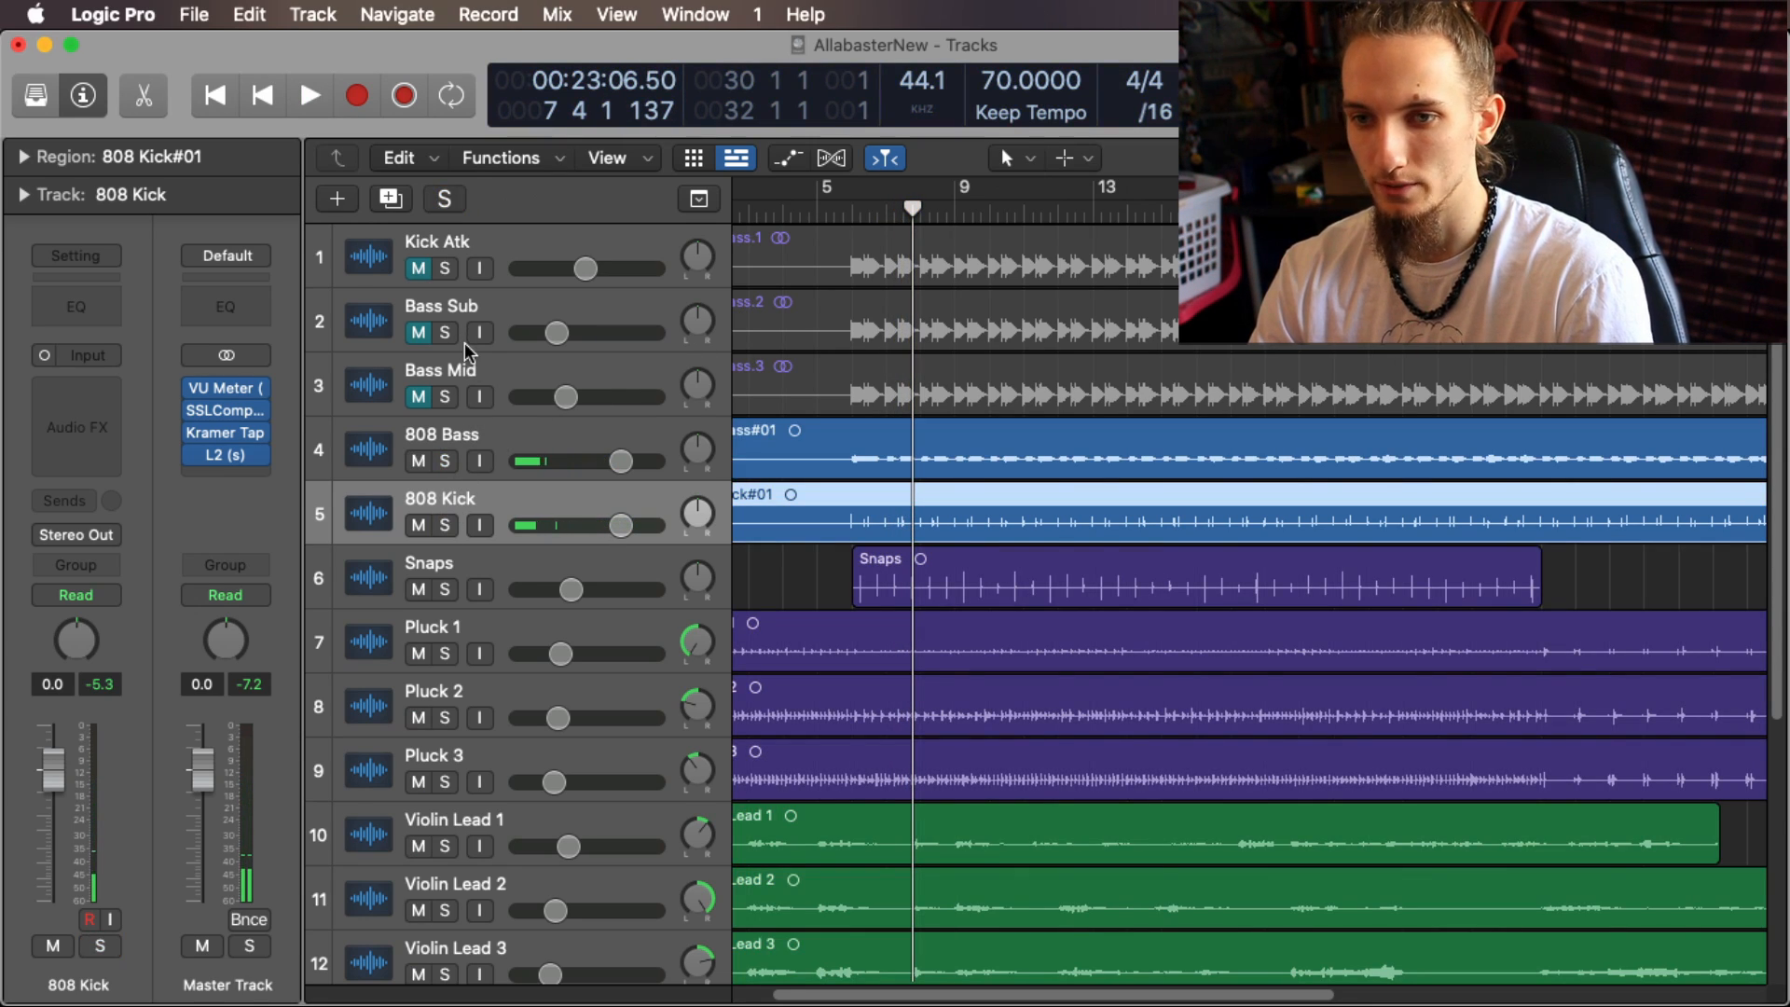
Step: Delete the Bass Sub and Bass Mid tracks
left_click(503, 371)
left_click(505, 302, "shift")
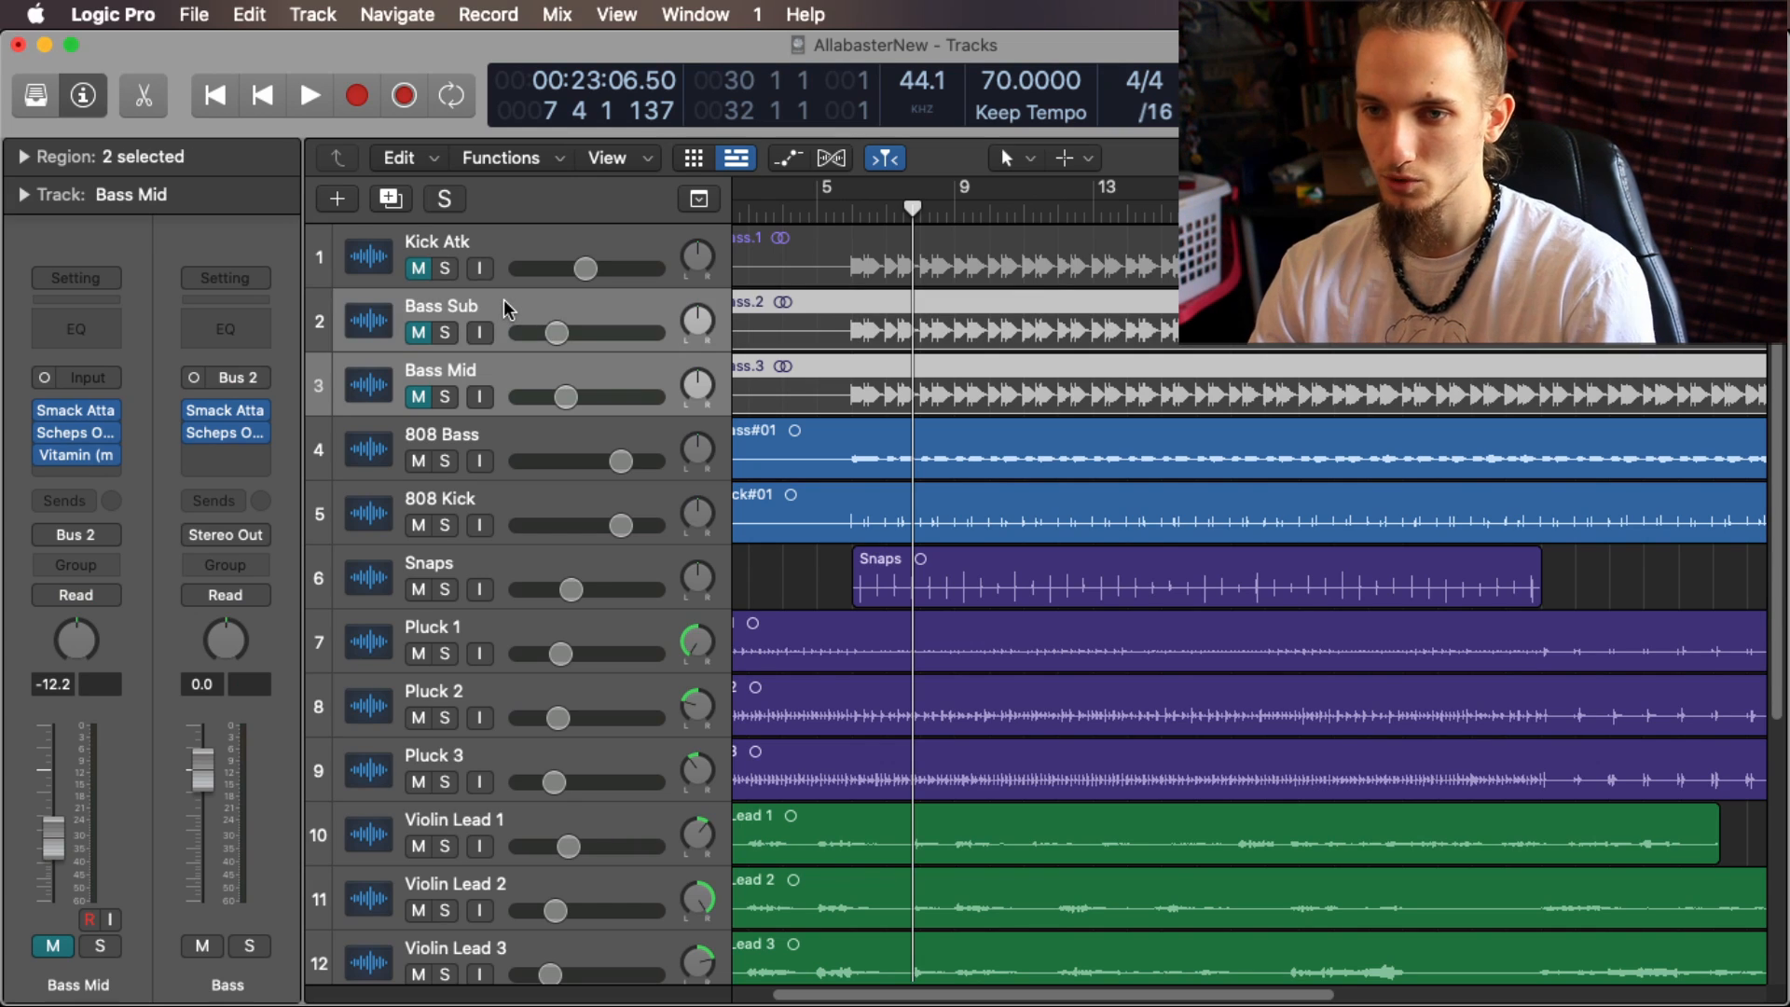
key("super+BackSpace")
Step: Rename the Kick Atk track as 808
double_click(410, 240)
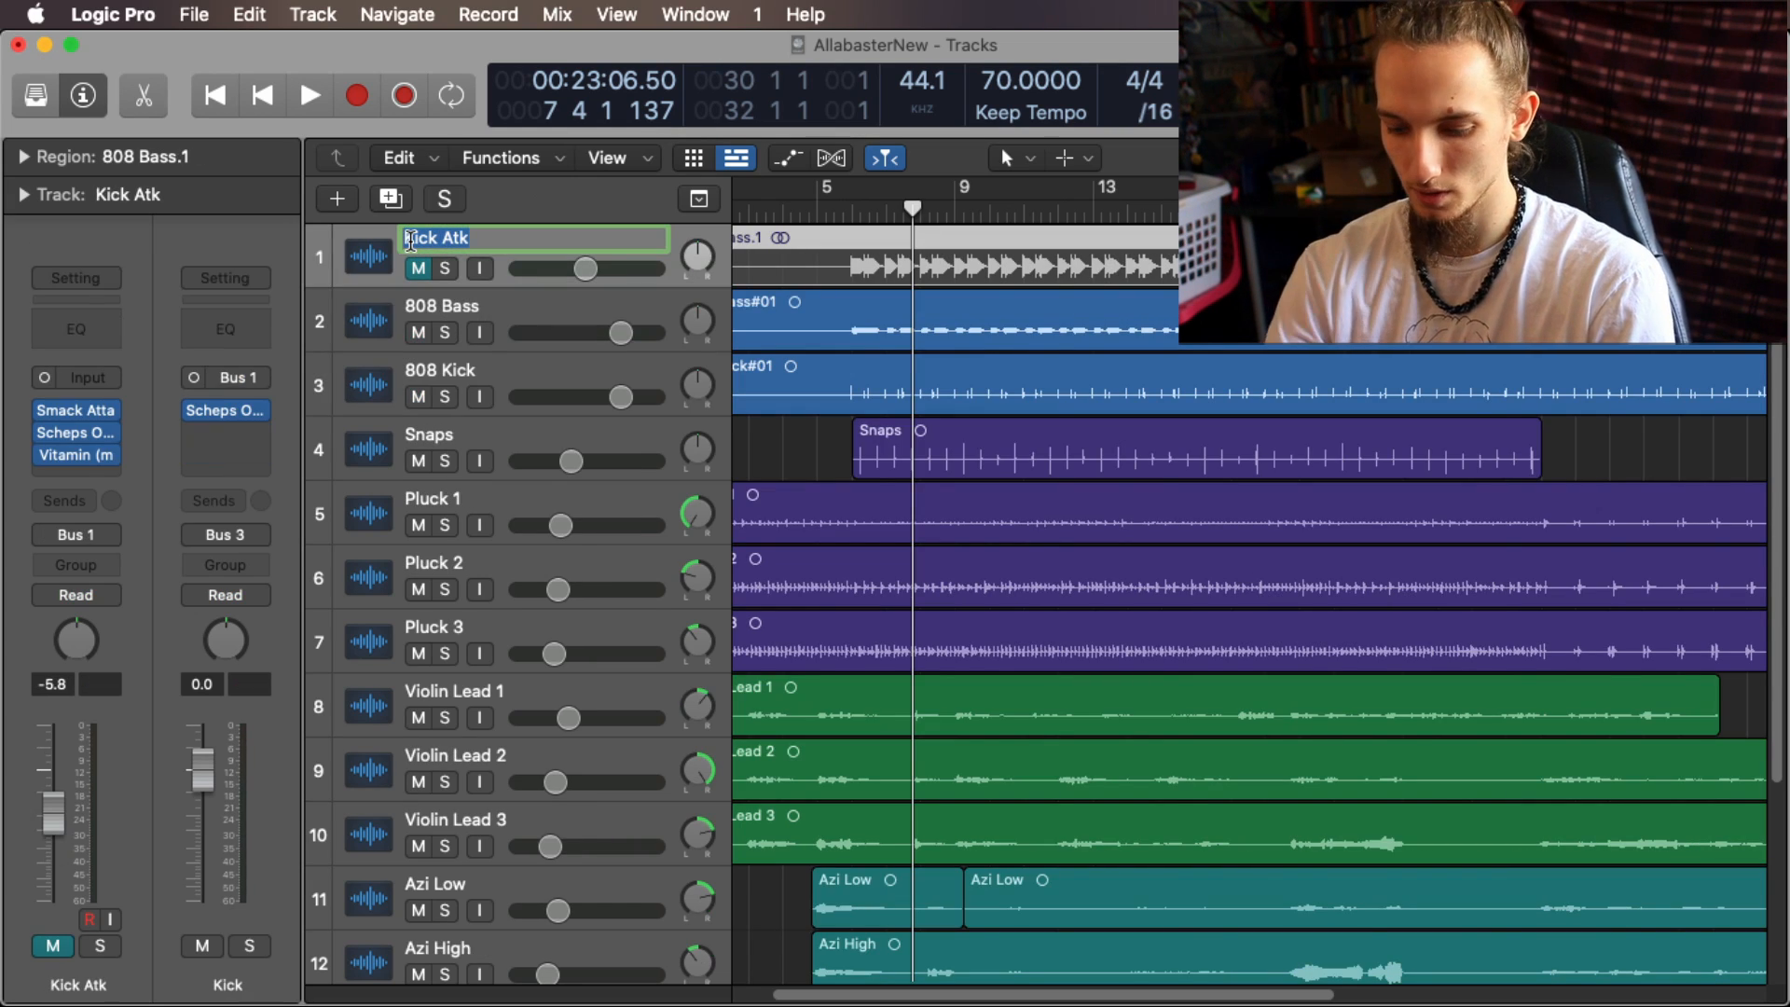
type("808")
key("Return")
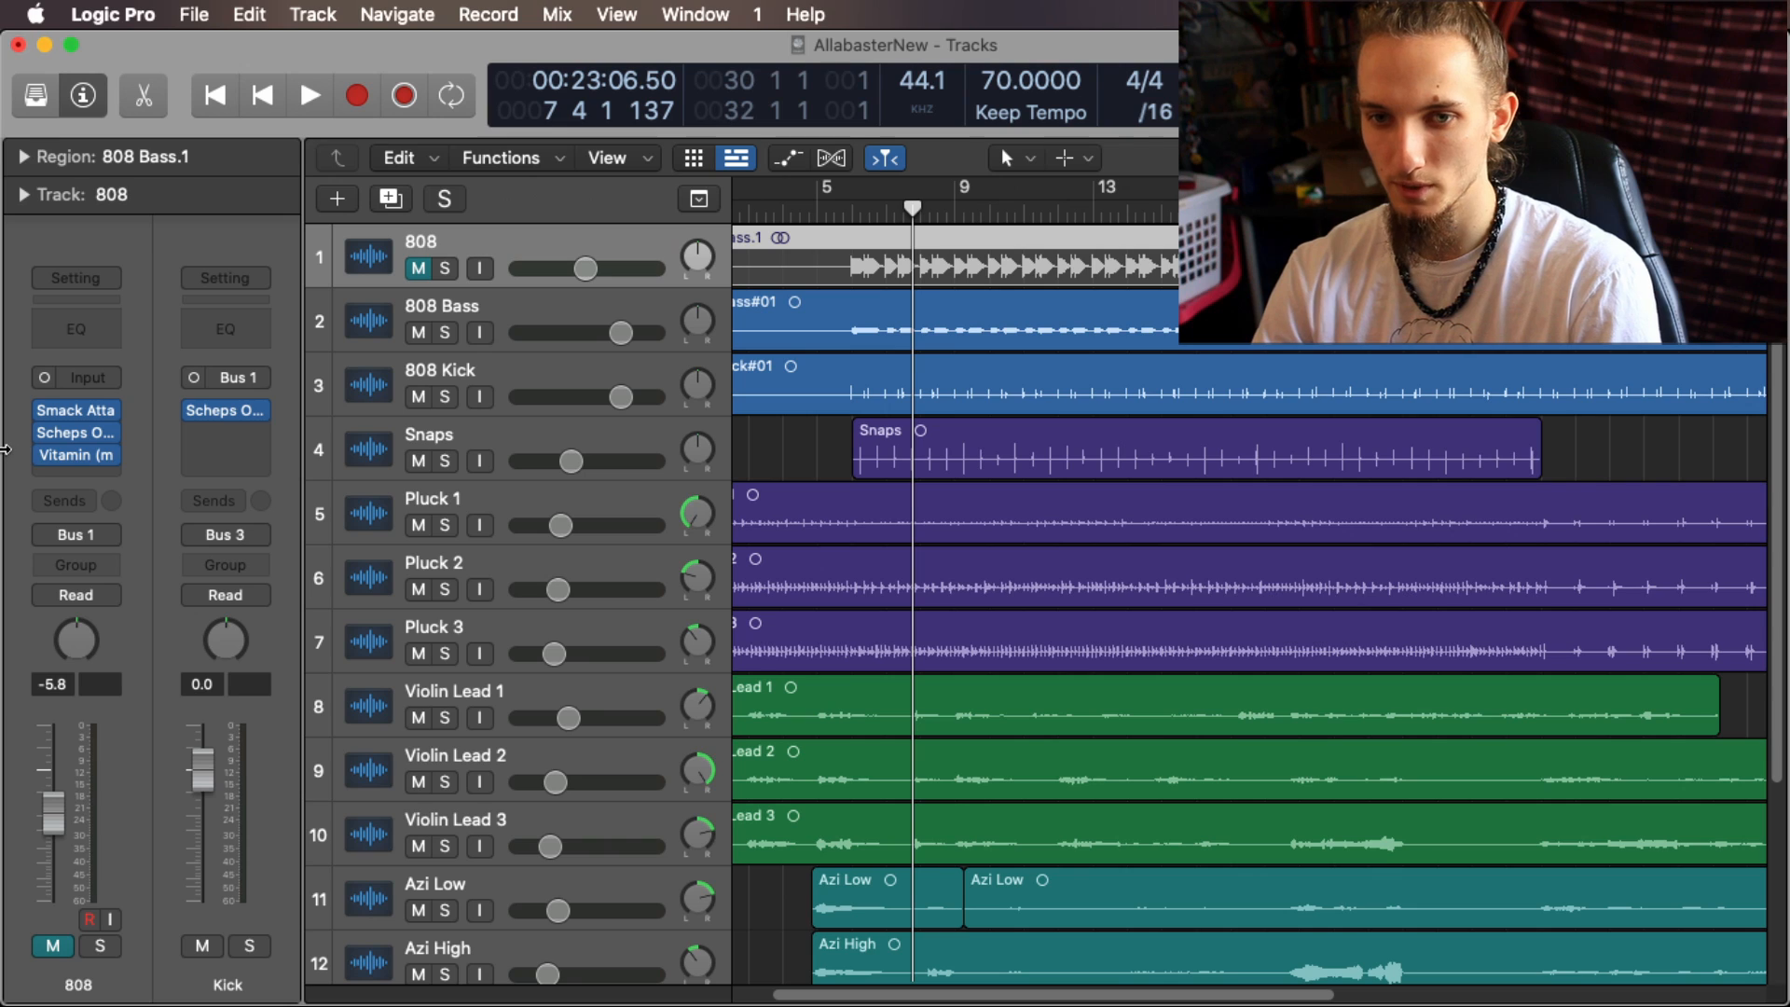
Step: Remove the Smack Attack, Scheps Omni Channel and Vitamin plug-ins from the 808 track
left_click(38, 455)
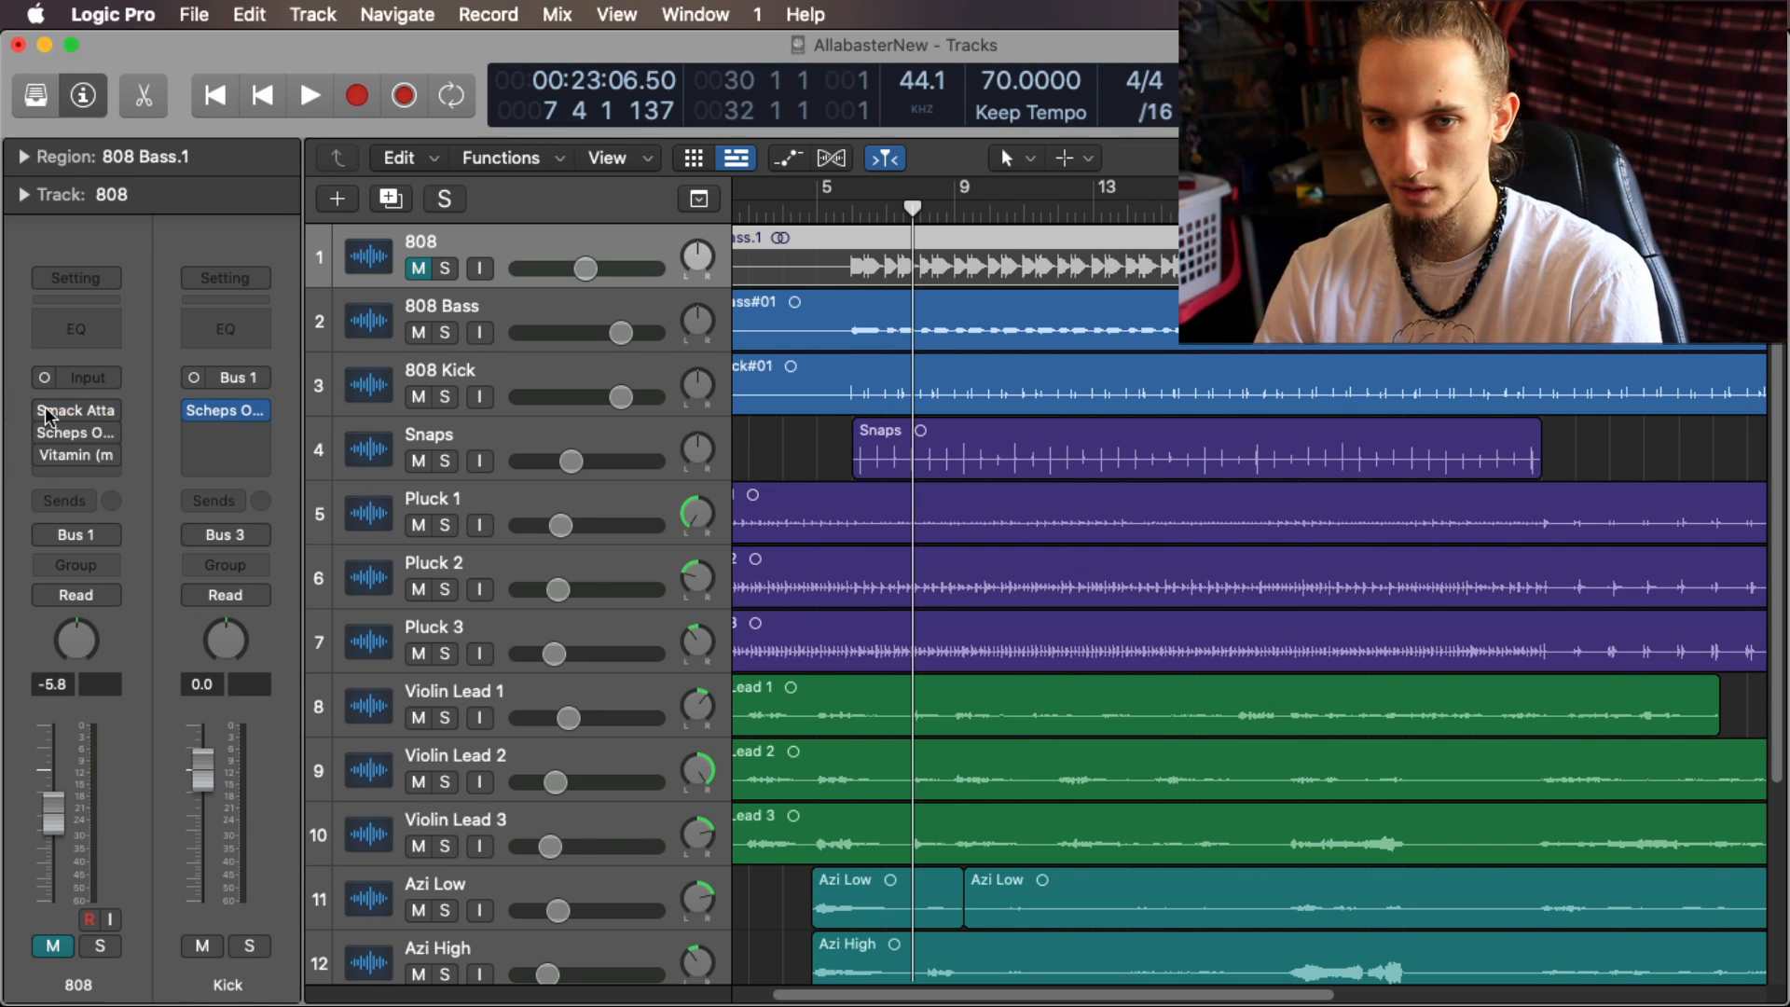
left_click(110, 455)
left_click(181, 313)
left_click(110, 455)
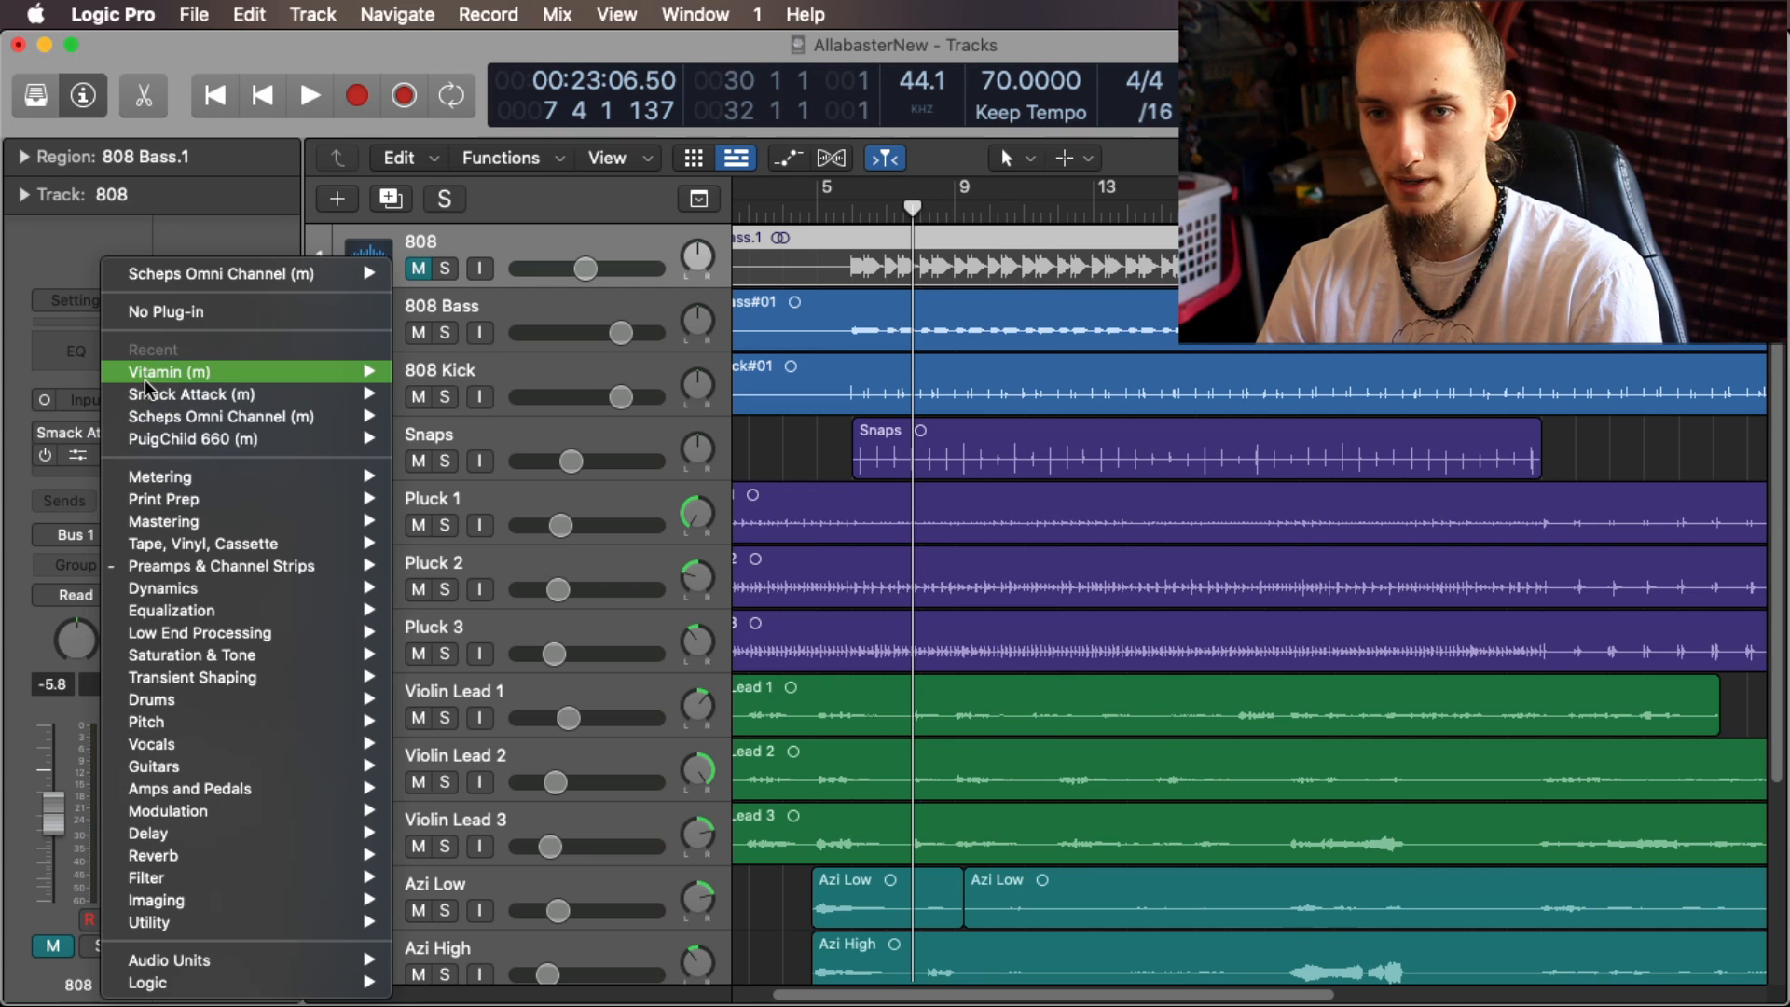
left_click(187, 312)
left_click(114, 457)
left_click(186, 311)
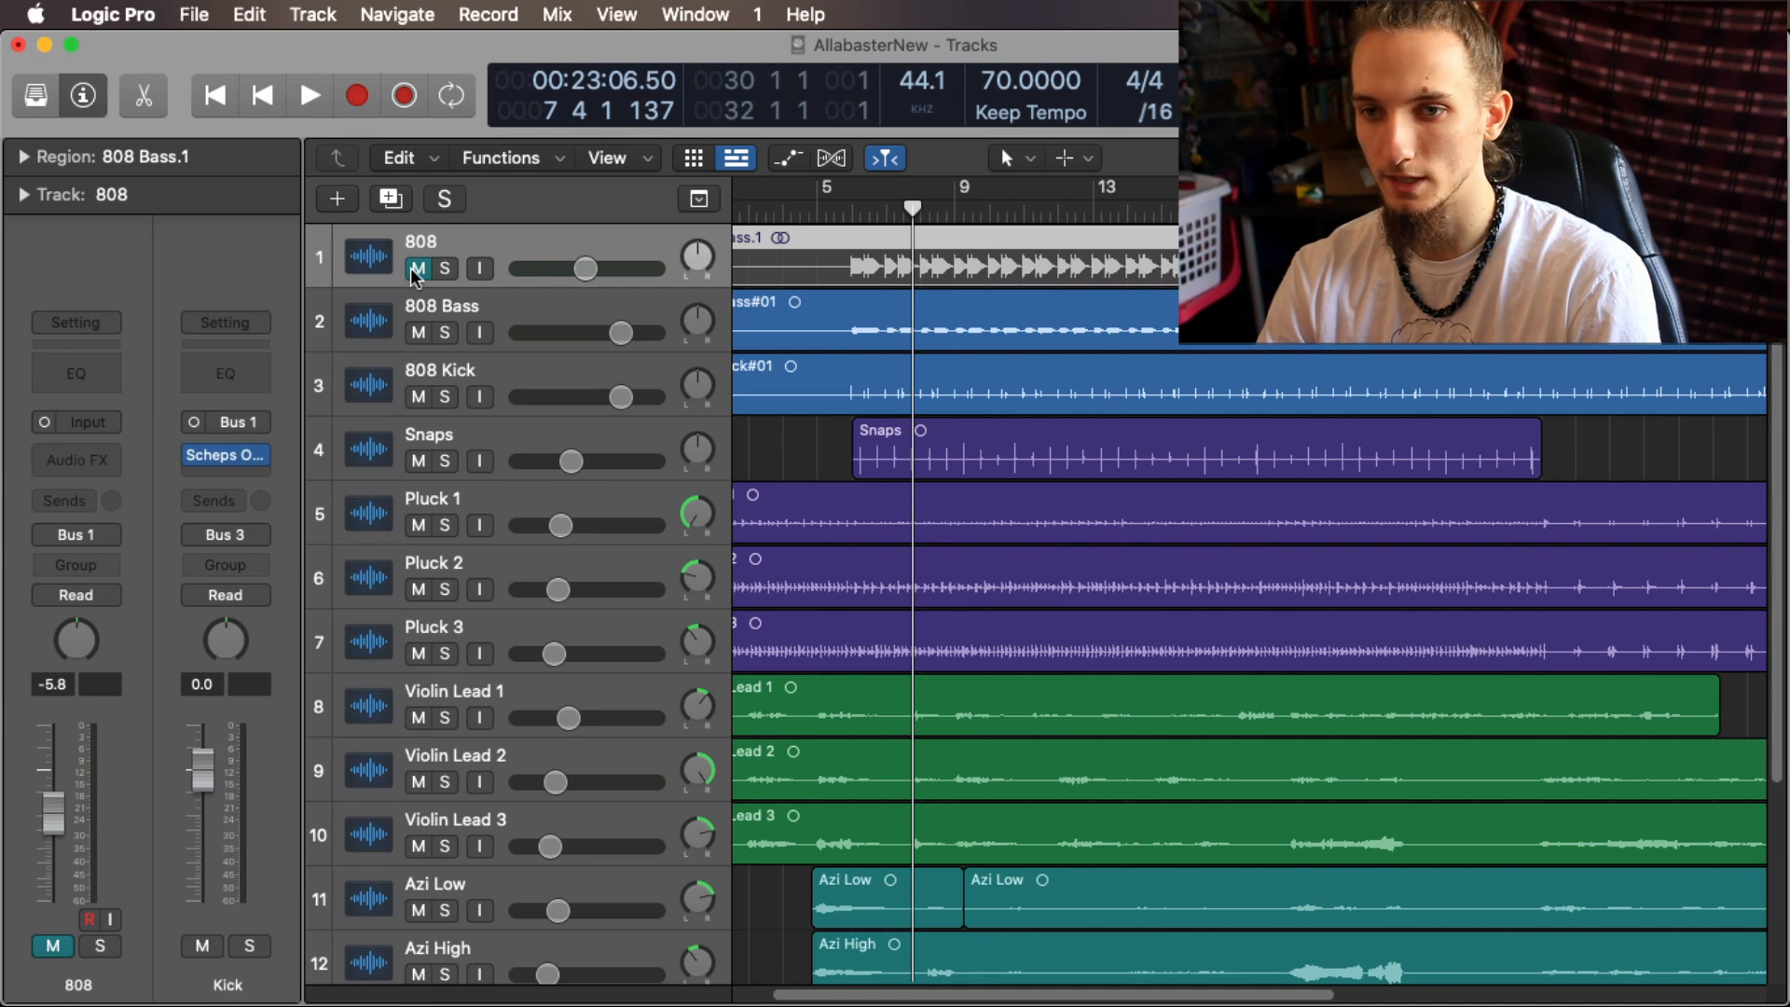
Step: Unmute and solo the 808 track, play it briefly from where the bass enters, and clear its solo
left_click(445, 269)
key("space")
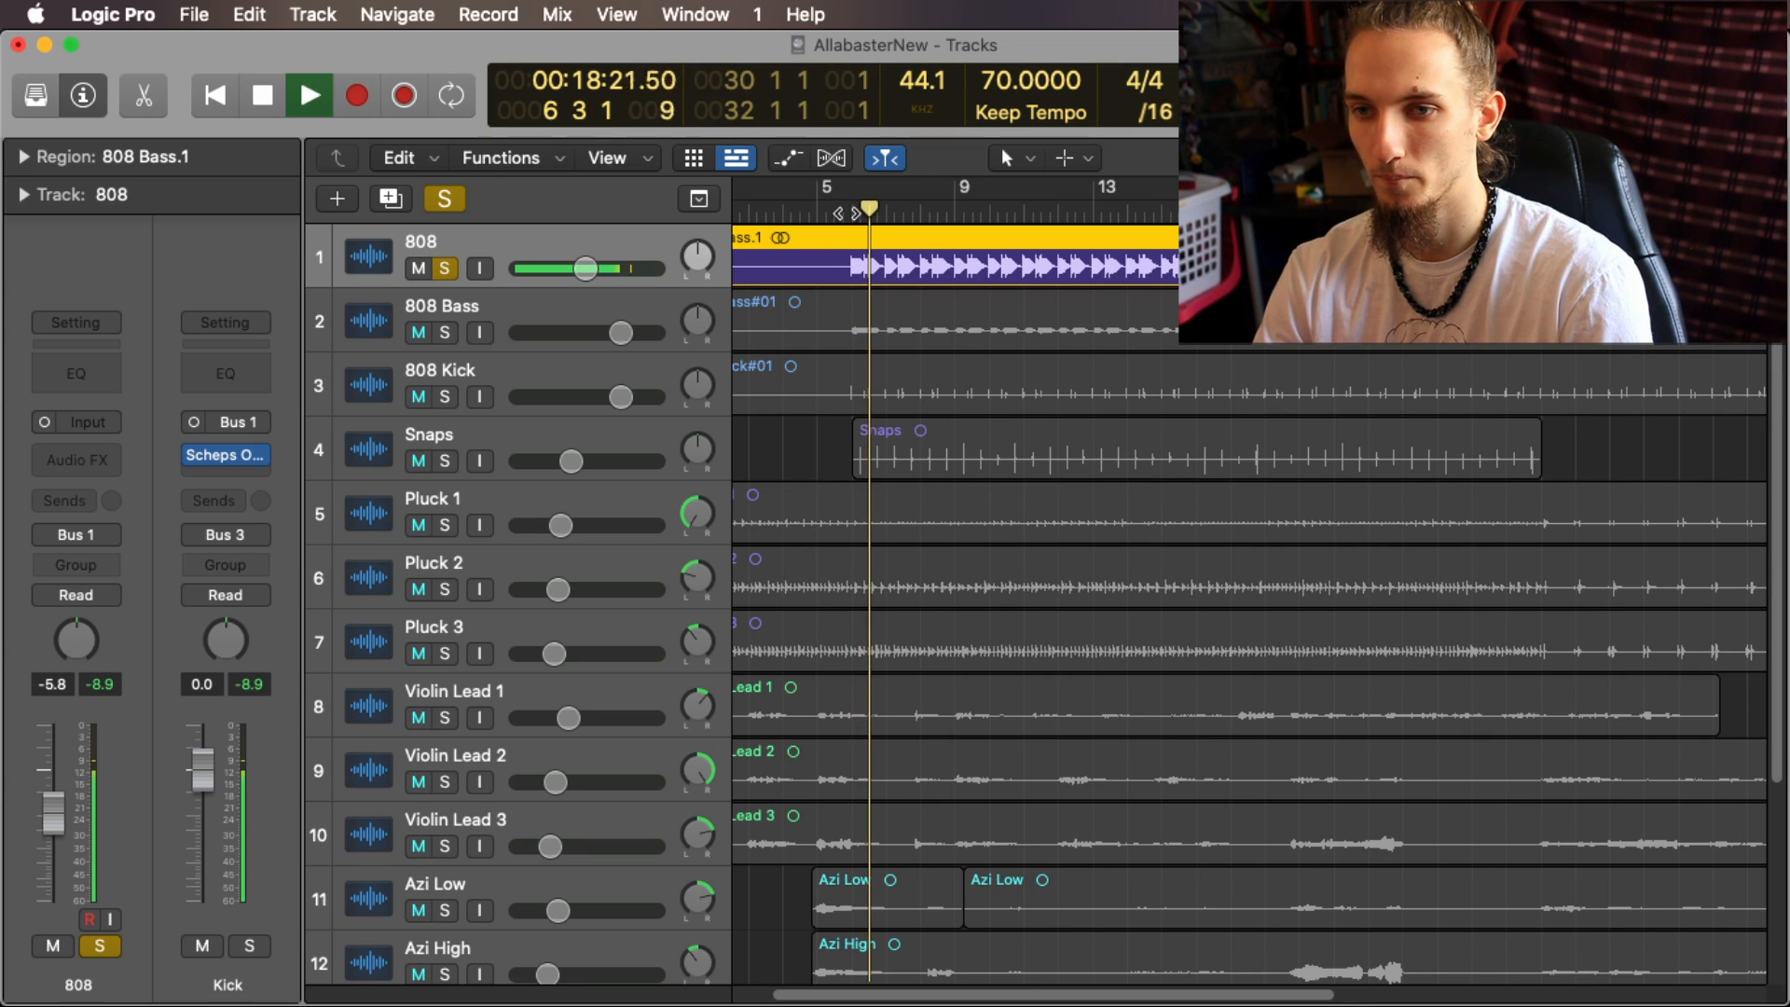
key("space")
left_click(444, 269)
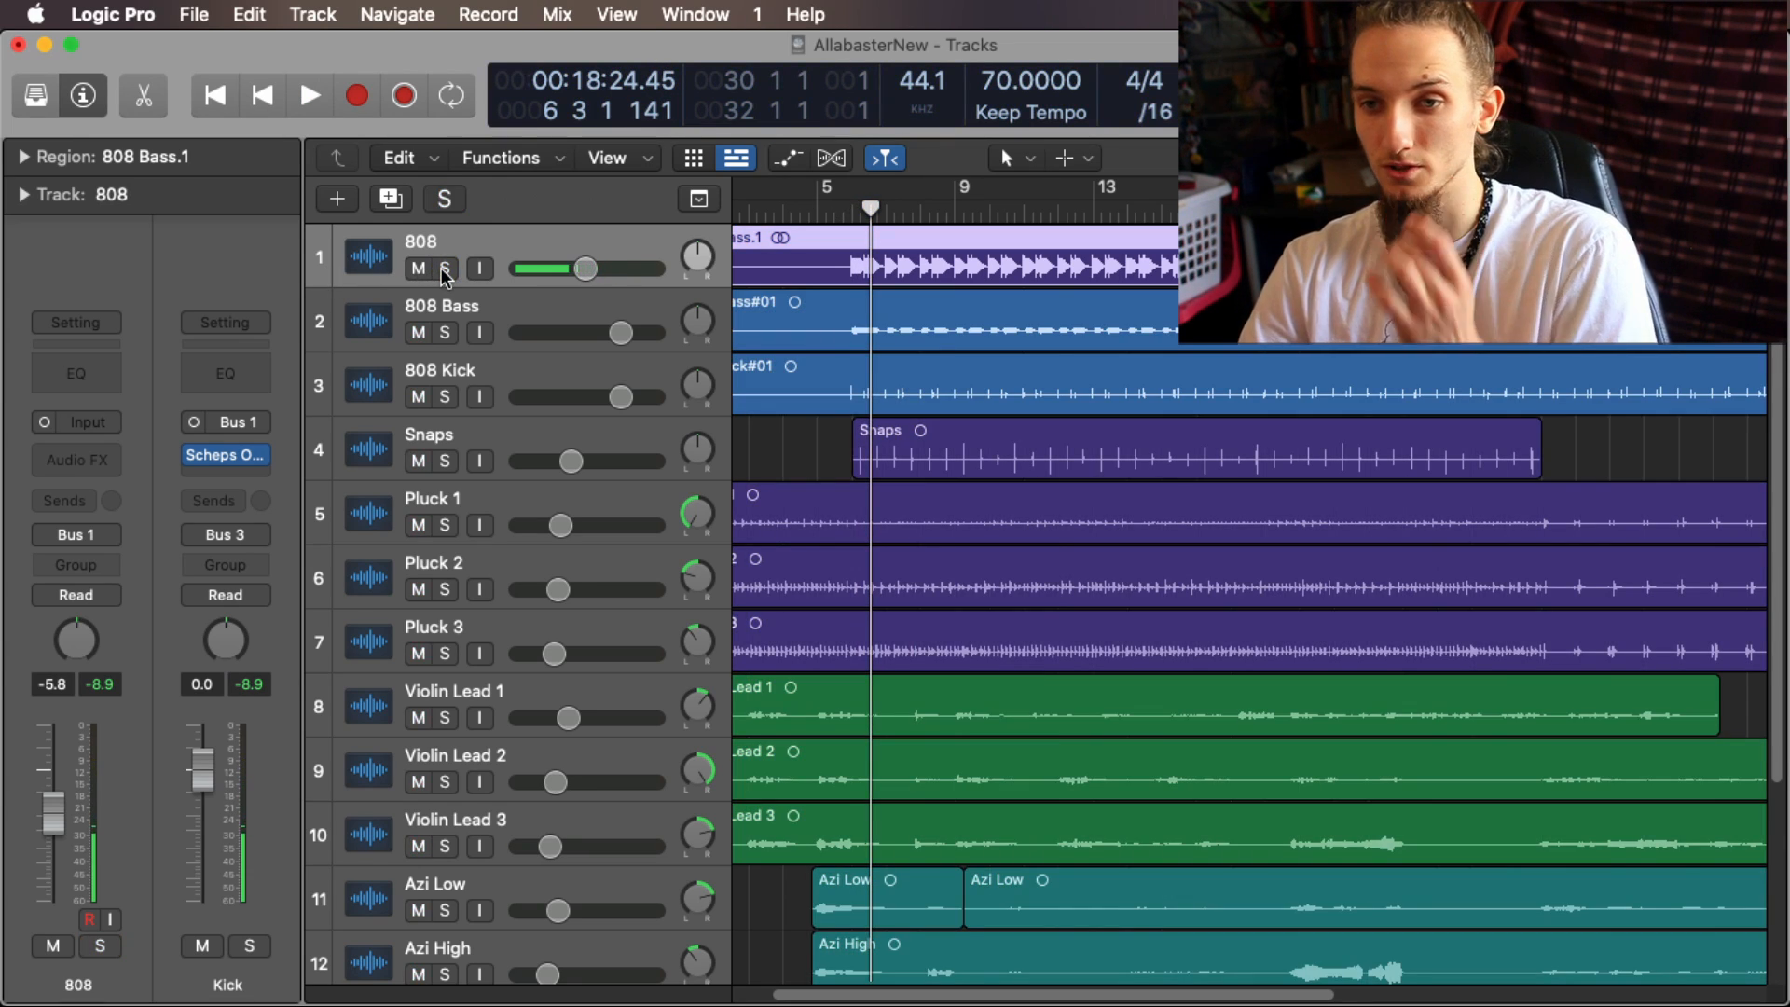